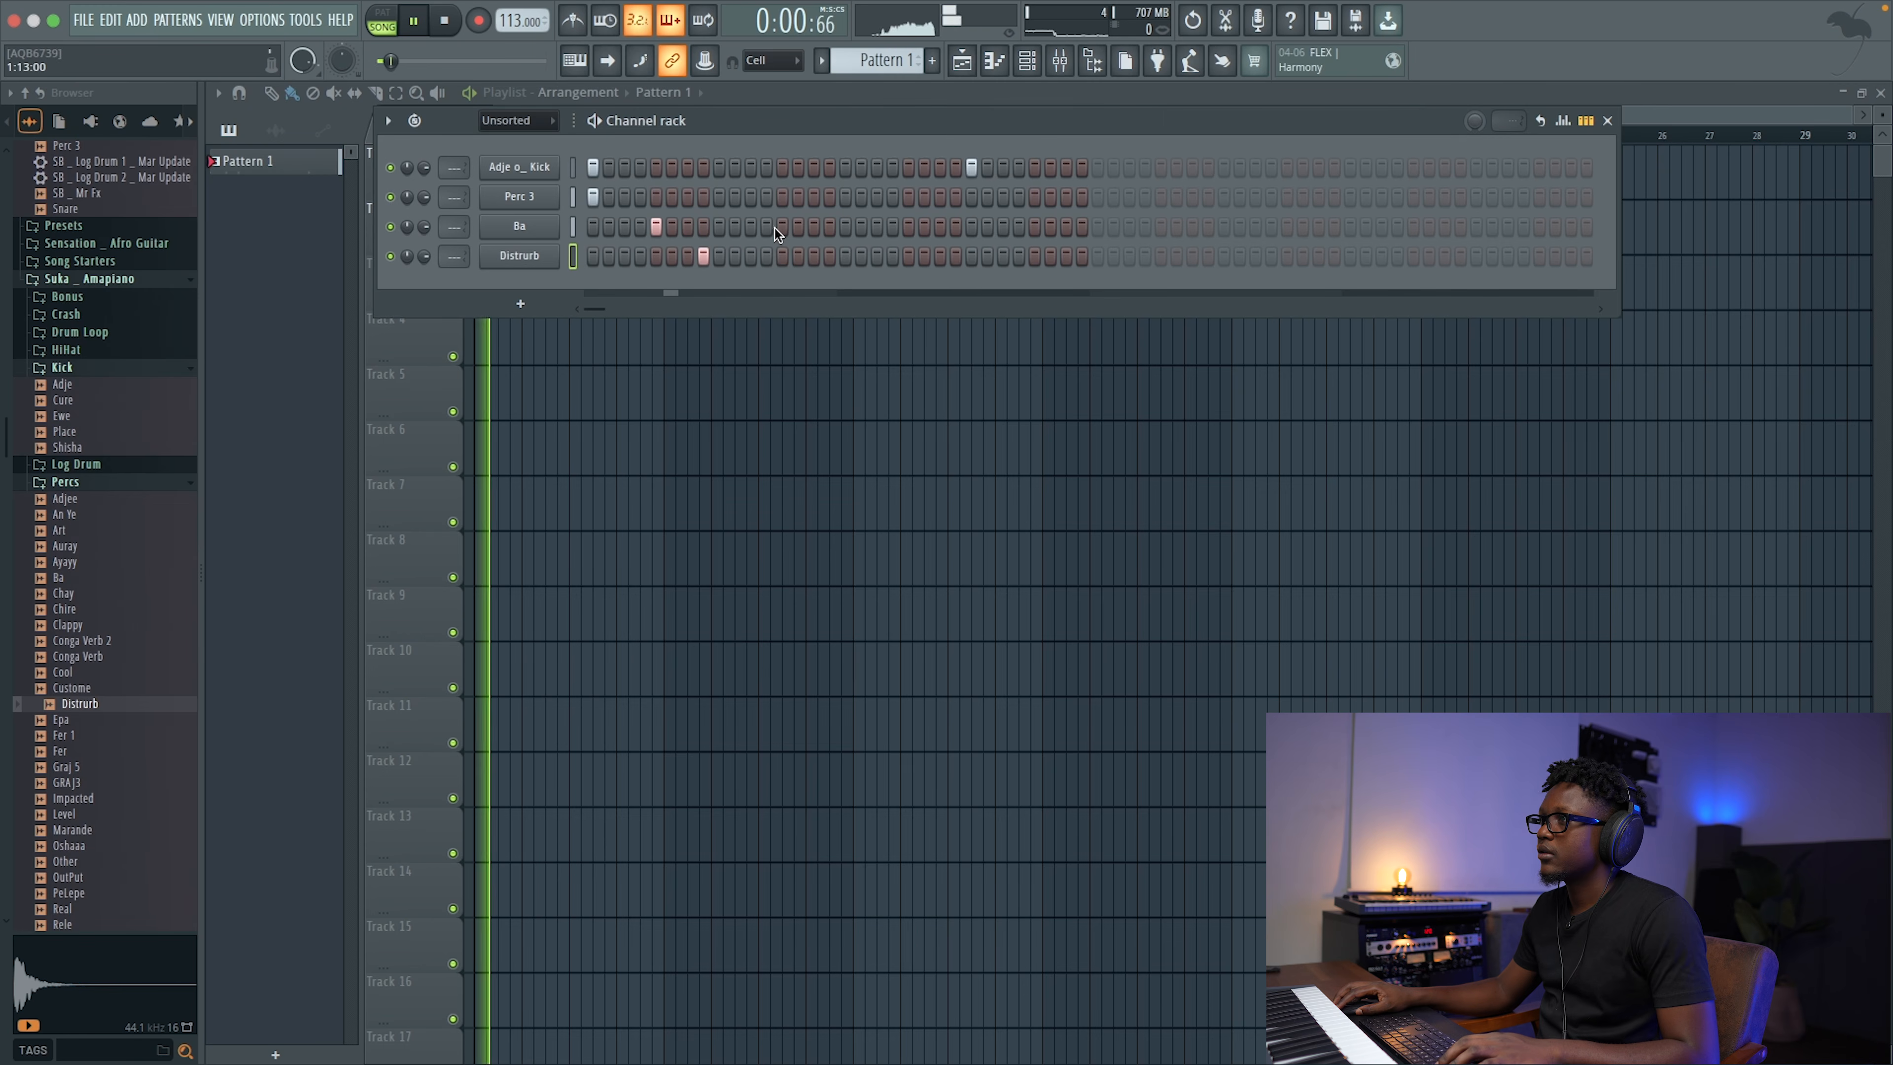
Step: Find the Hat 4 sample in the March _ Update folder and add it as a new channel below Distrurb
key(space)
scroll(132, 416, up, 6)
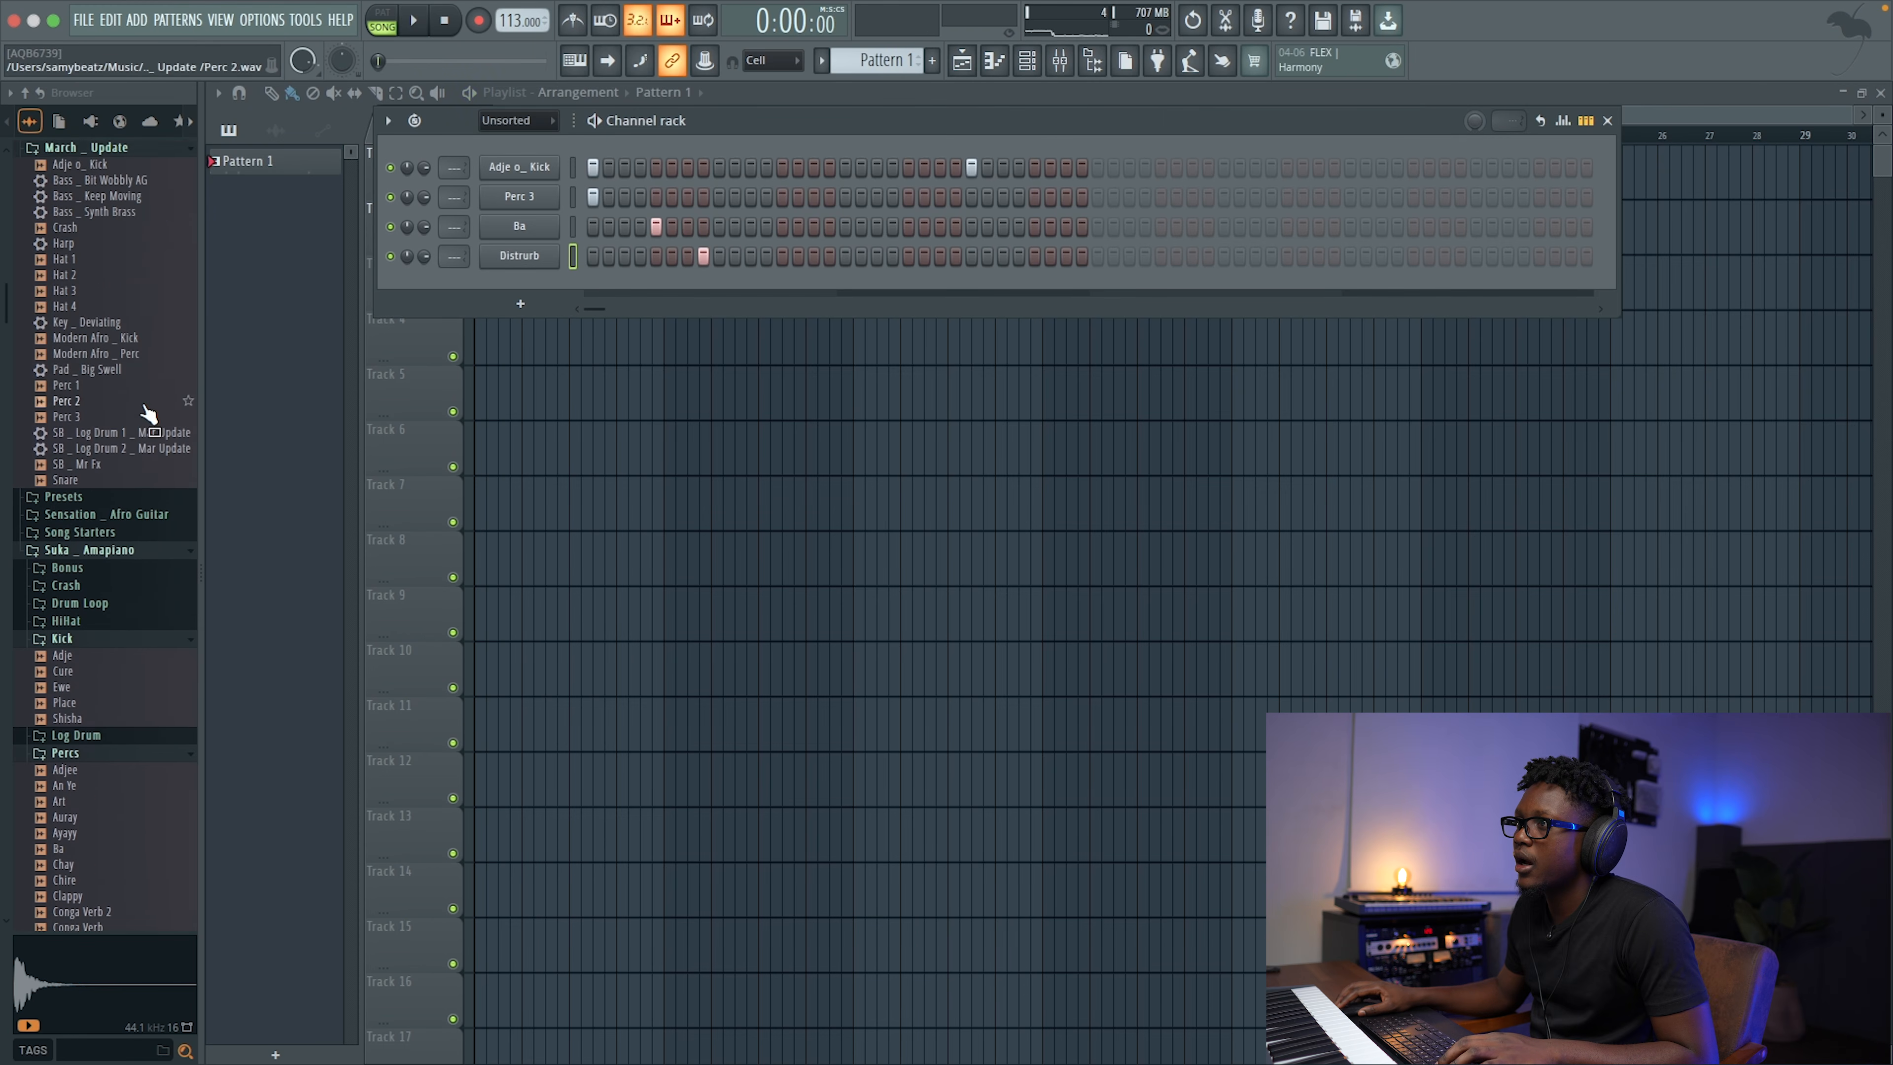
drag(97, 321, 74, 327)
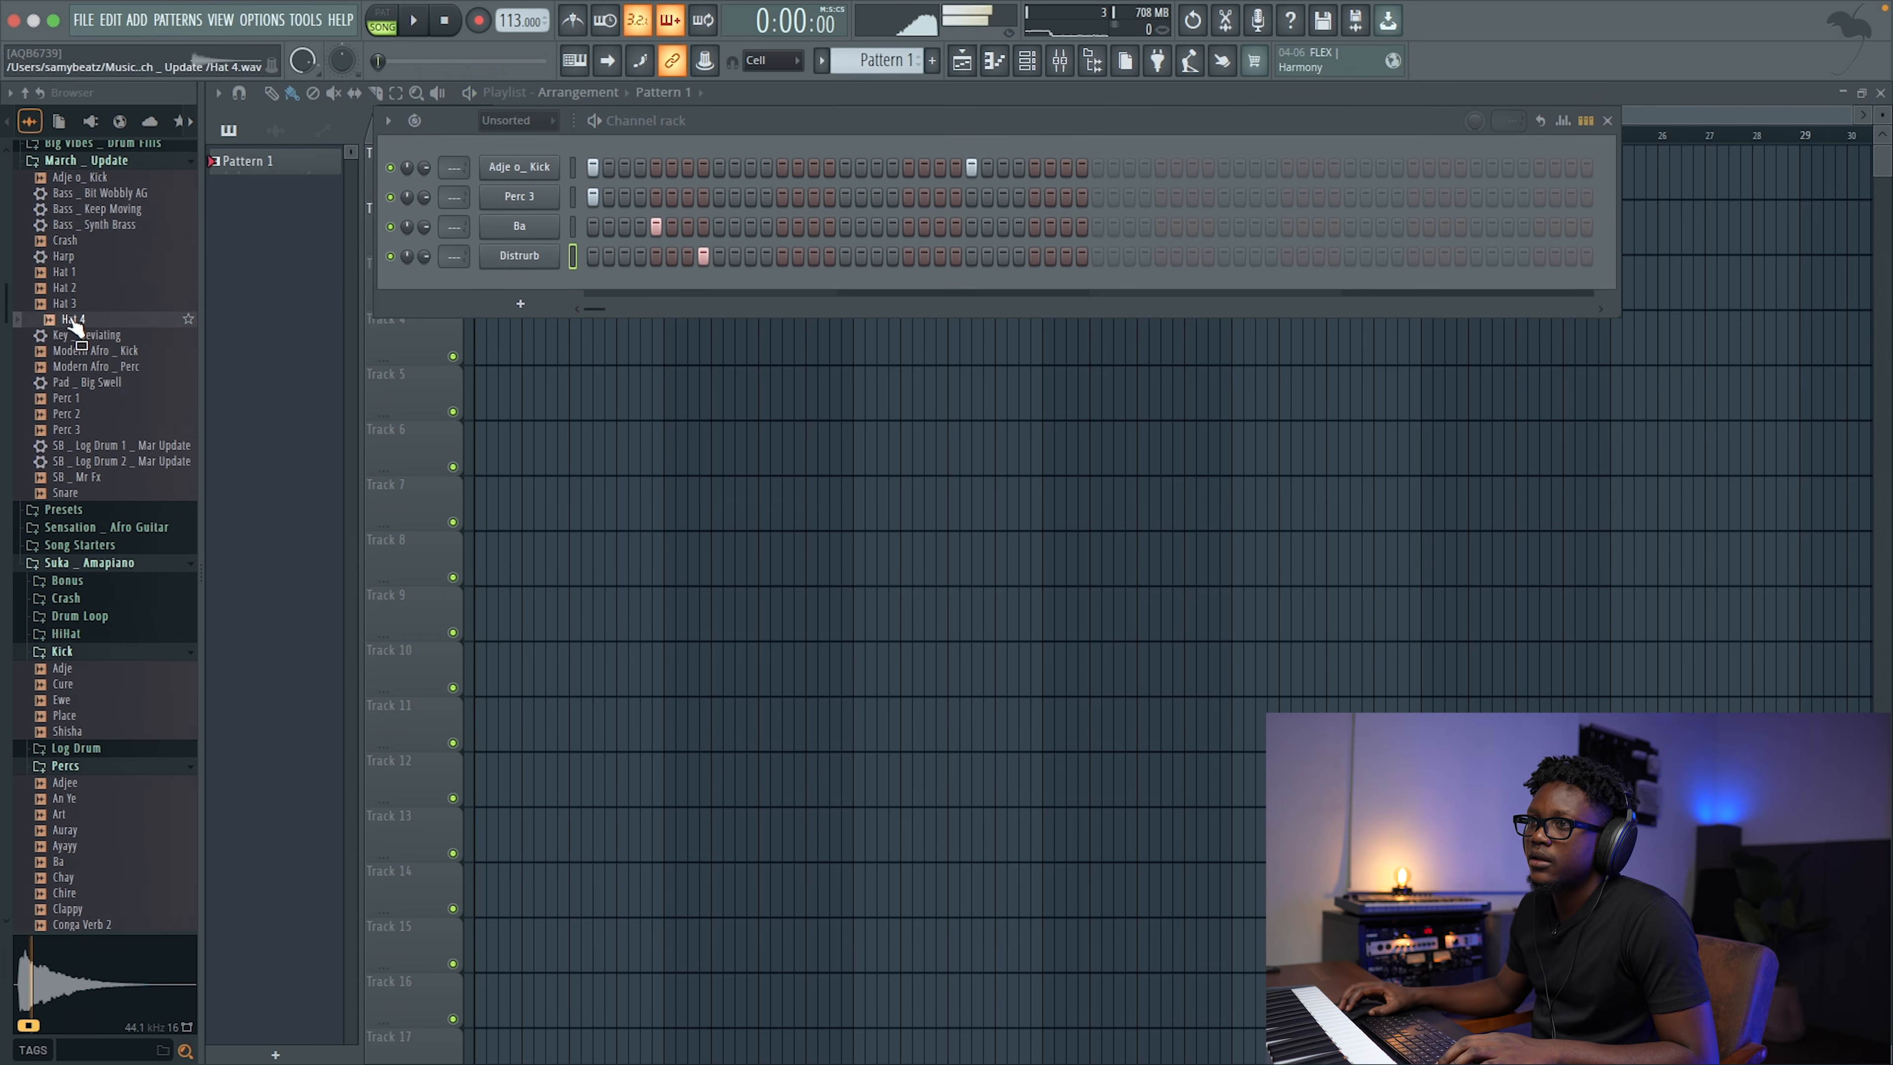
drag(586, 264, 588, 280)
Step: Place a Hat 4 hit on step 11 of the pattern while listening to the loop
key(space)
click(750, 291)
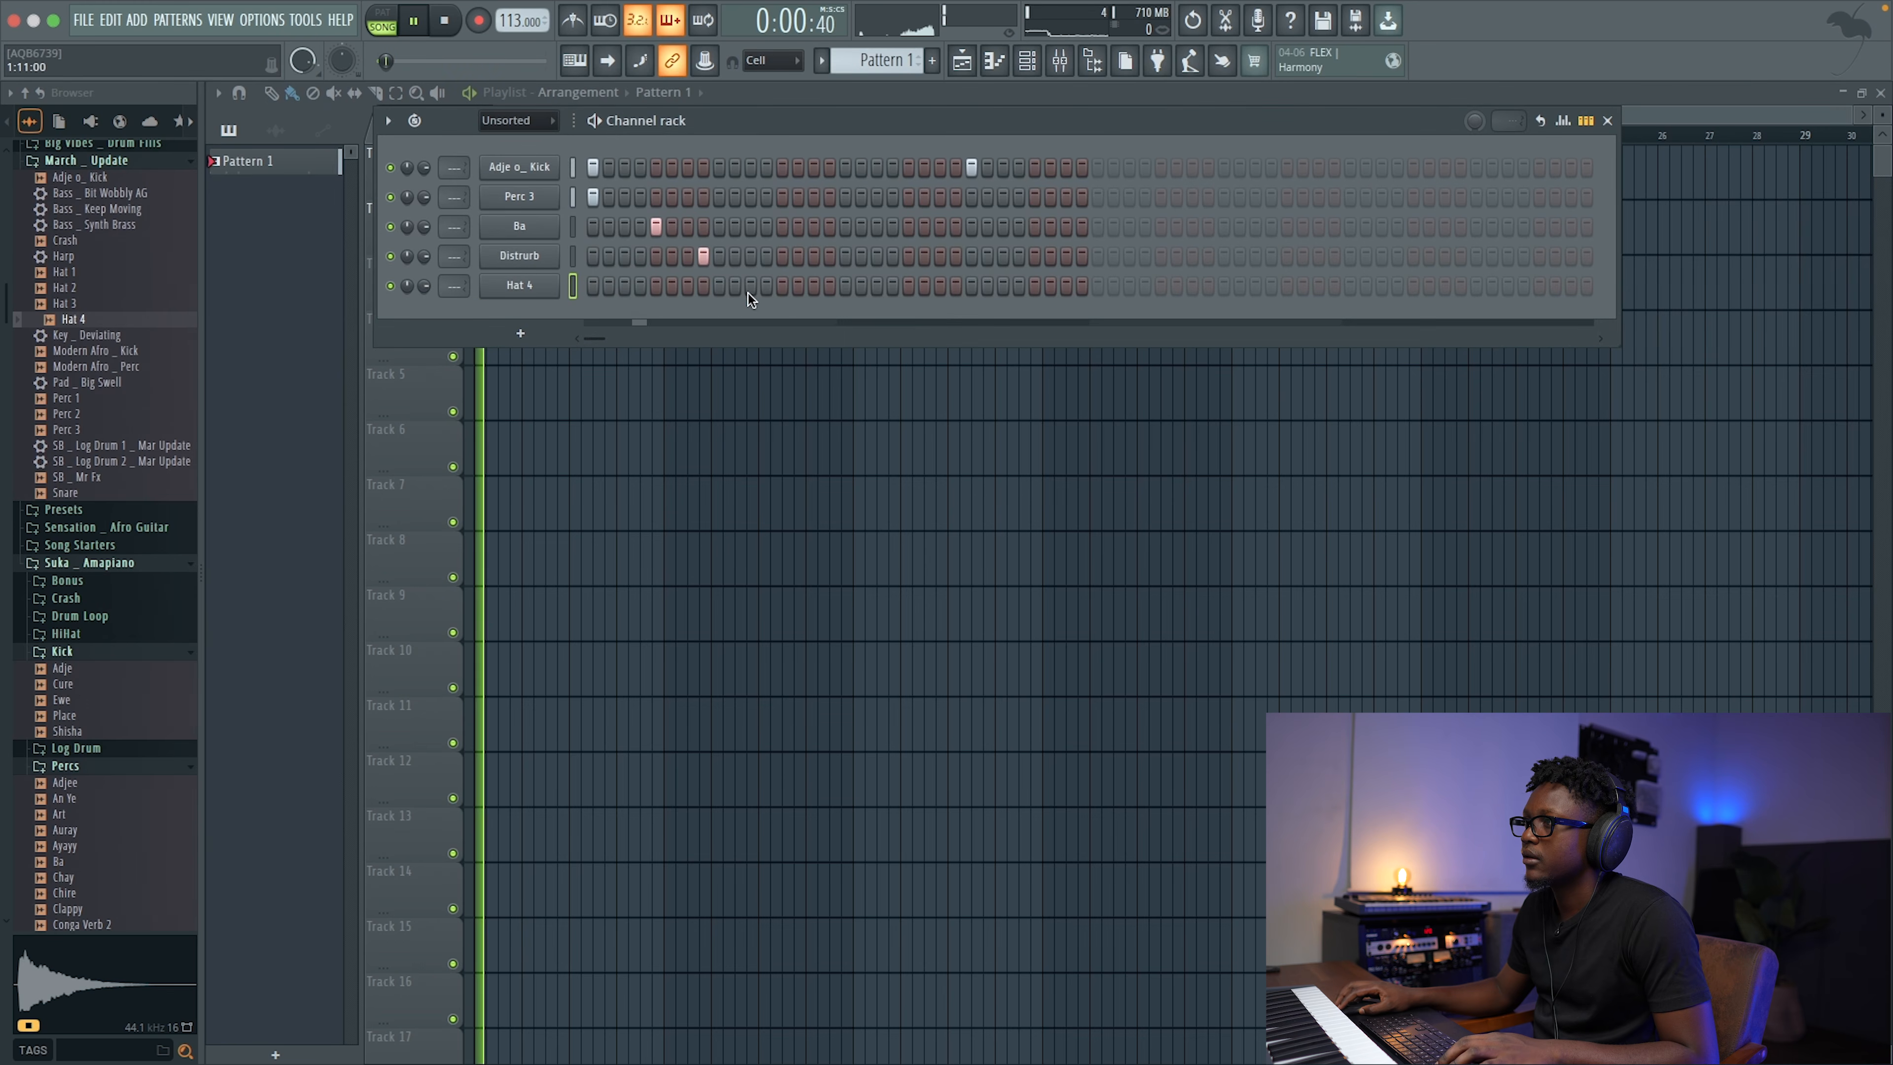
click(750, 291)
click(766, 290)
click(767, 291)
click(750, 290)
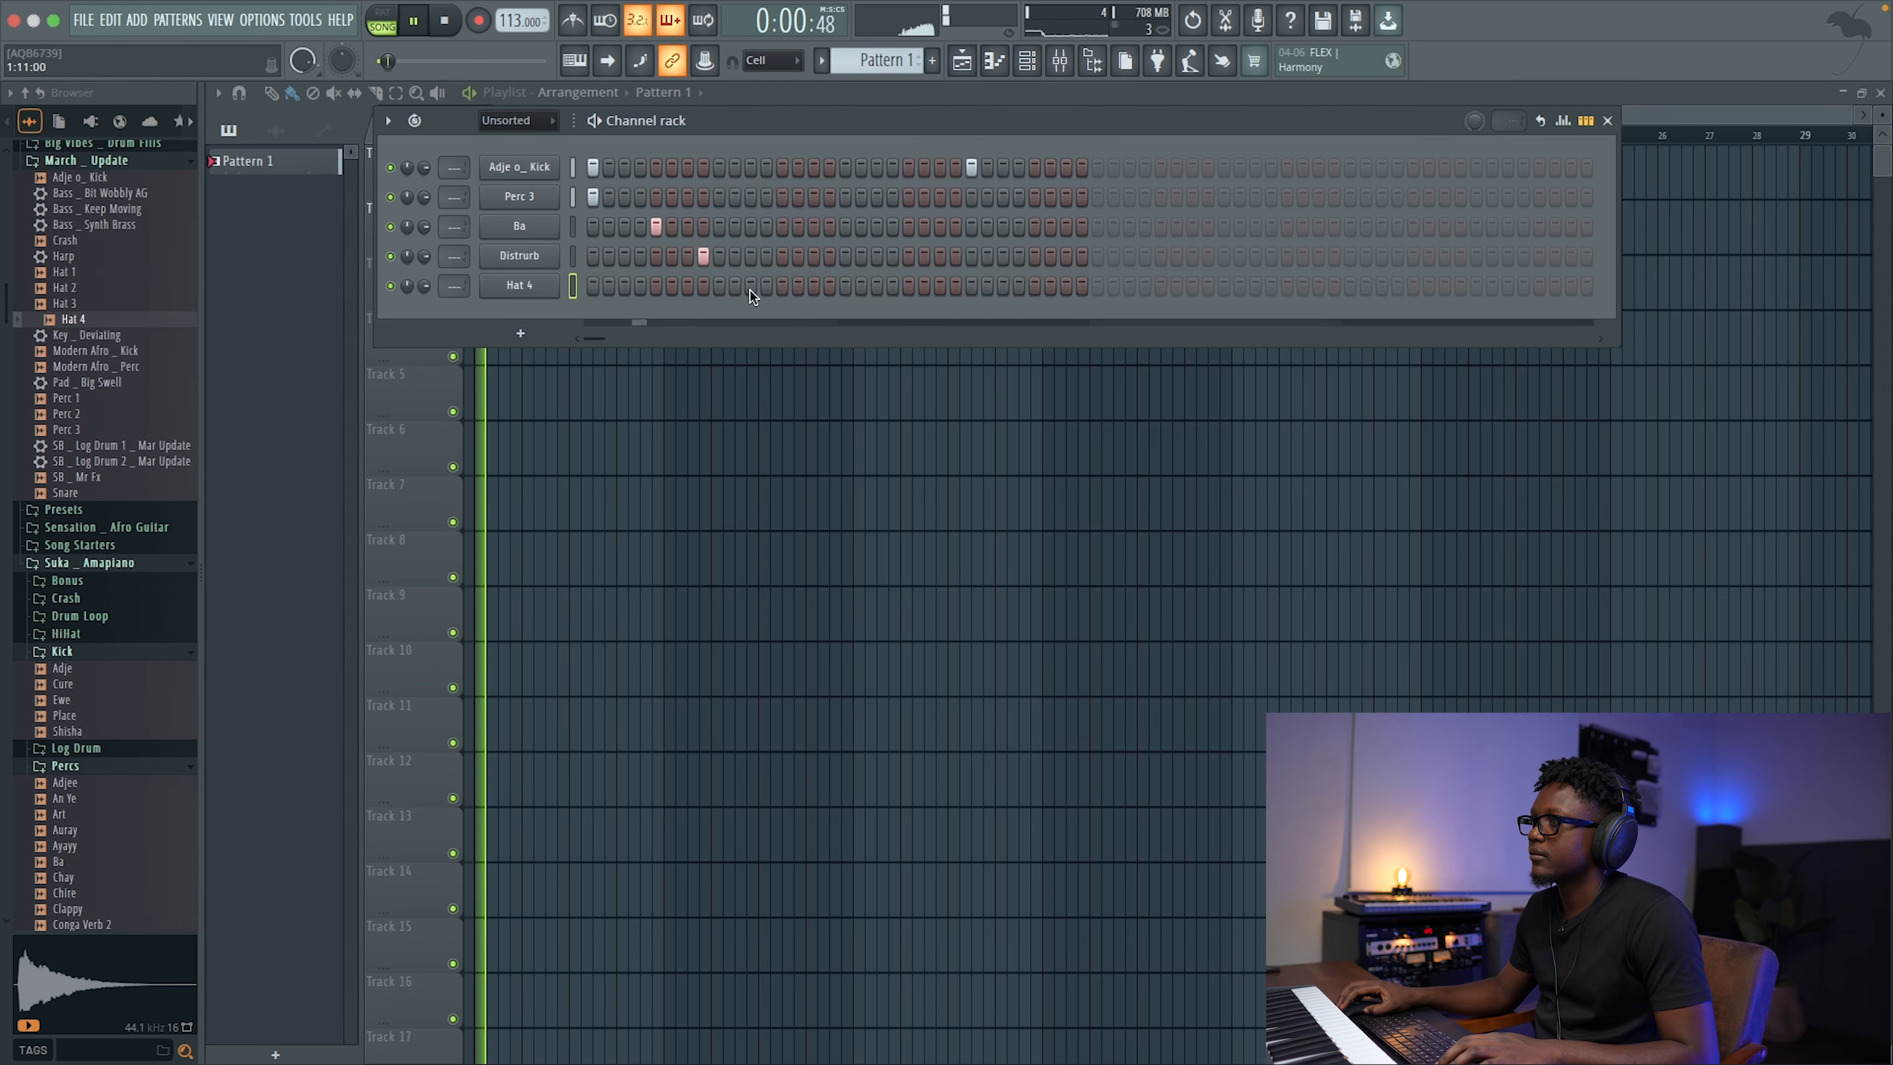
key(space)
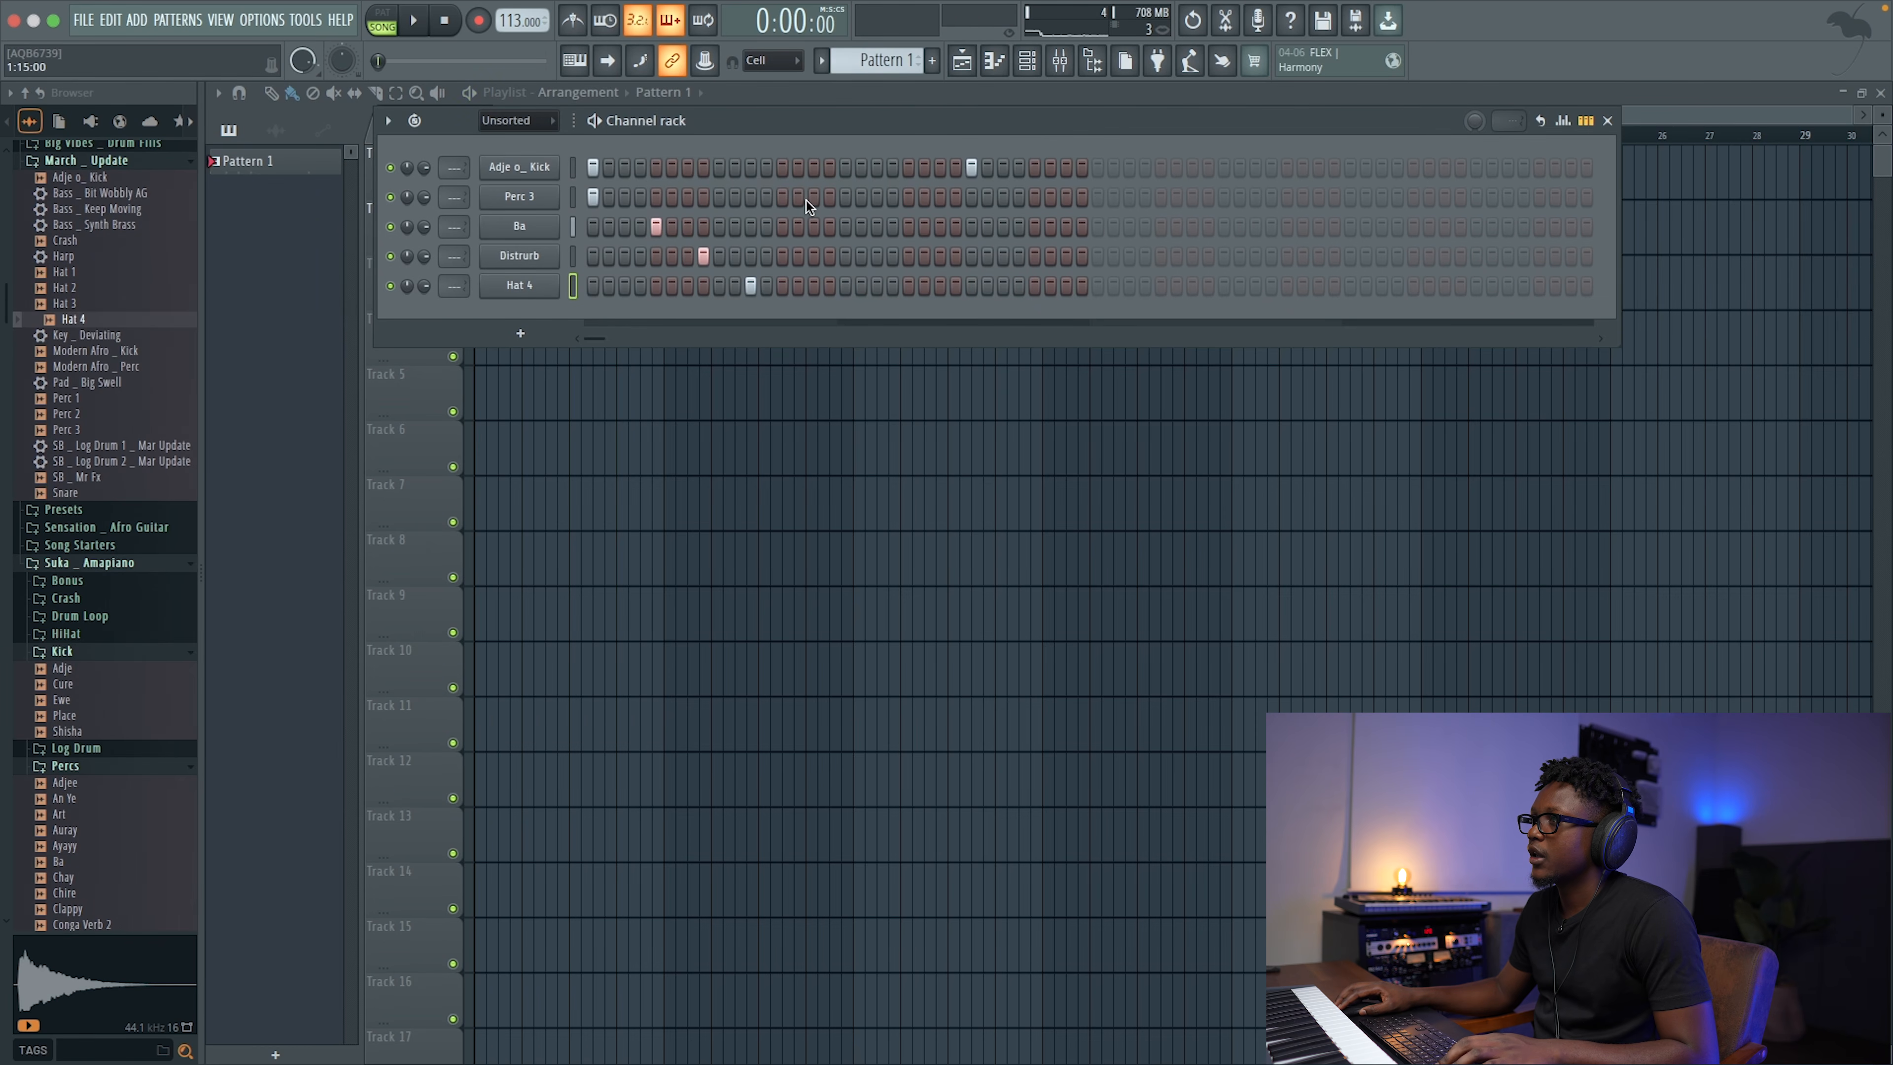
Step: Add Perc 3 hits on steps 13 and 17 of the pattern
click(782, 198)
click(847, 199)
key(space)
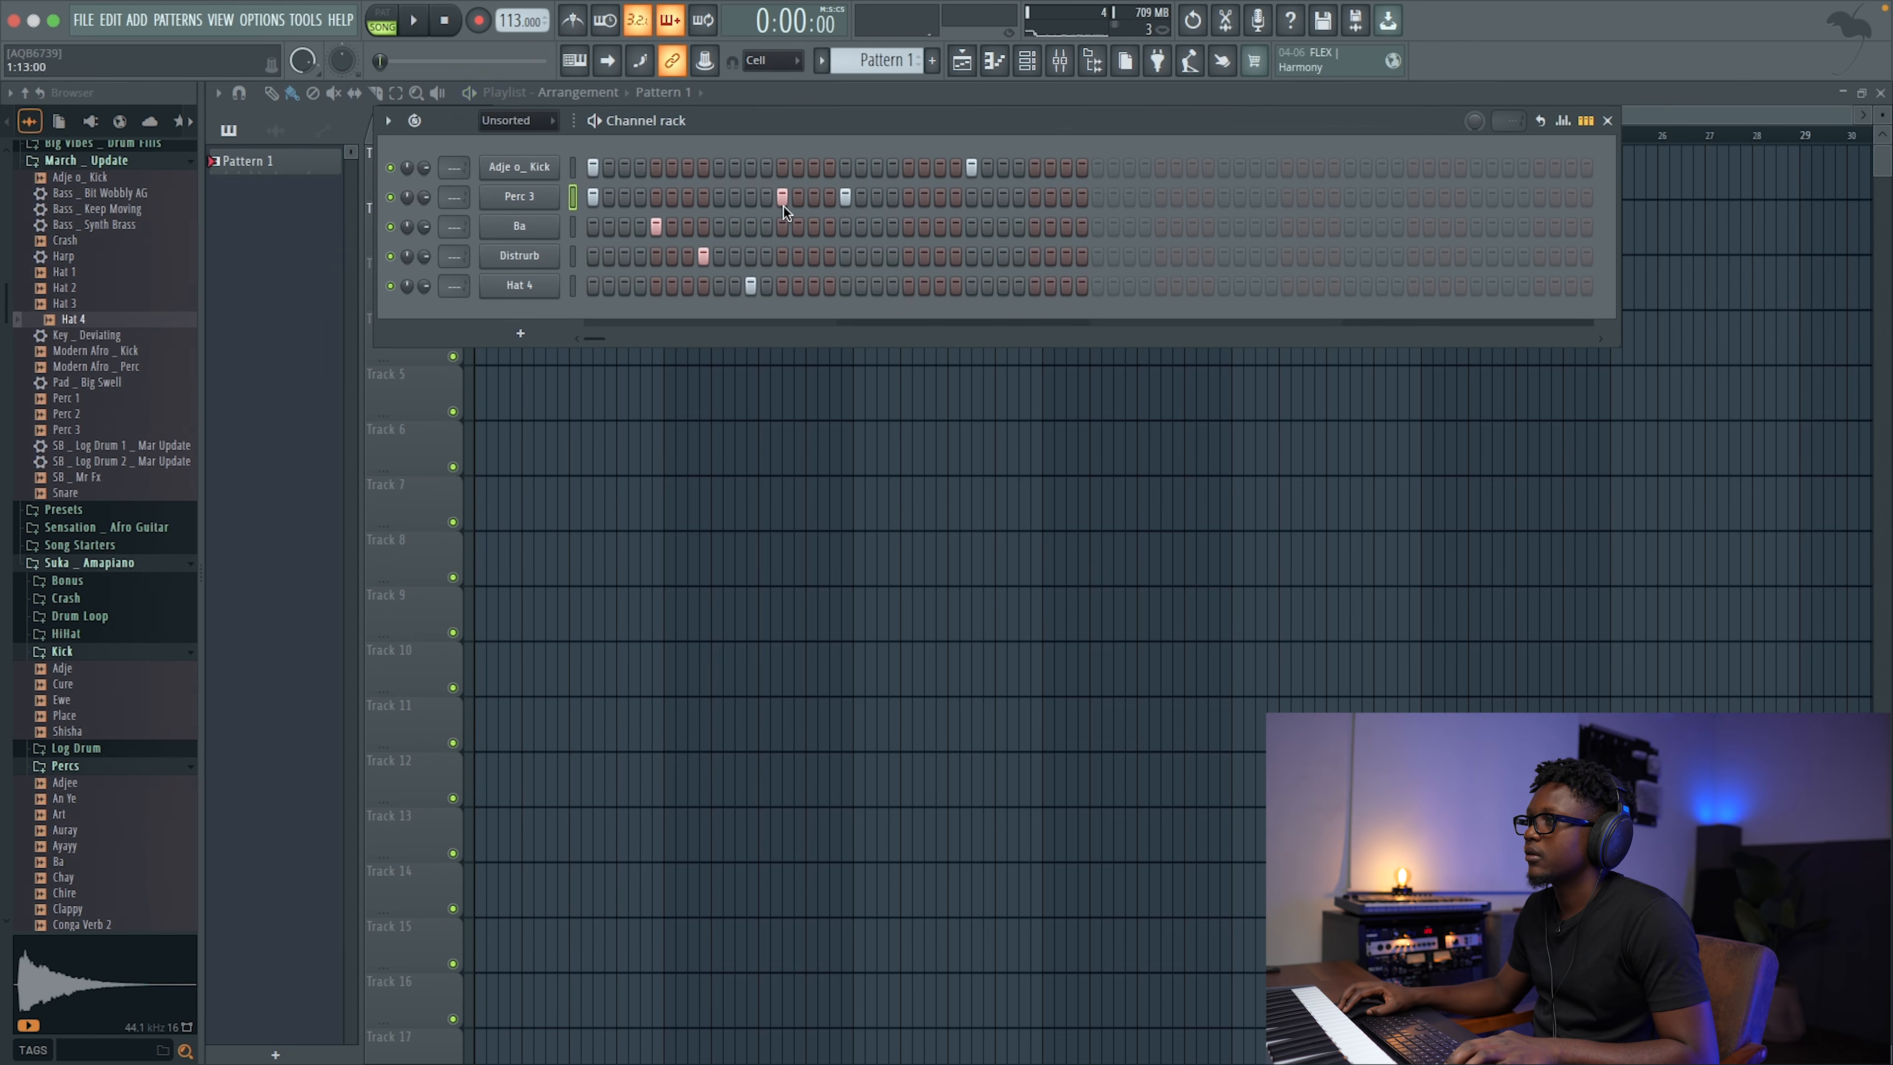
Step: Lower the Perc 3 note on step 13 to G4 in the piano roll and play back the result
right_click(543, 197)
click(618, 197)
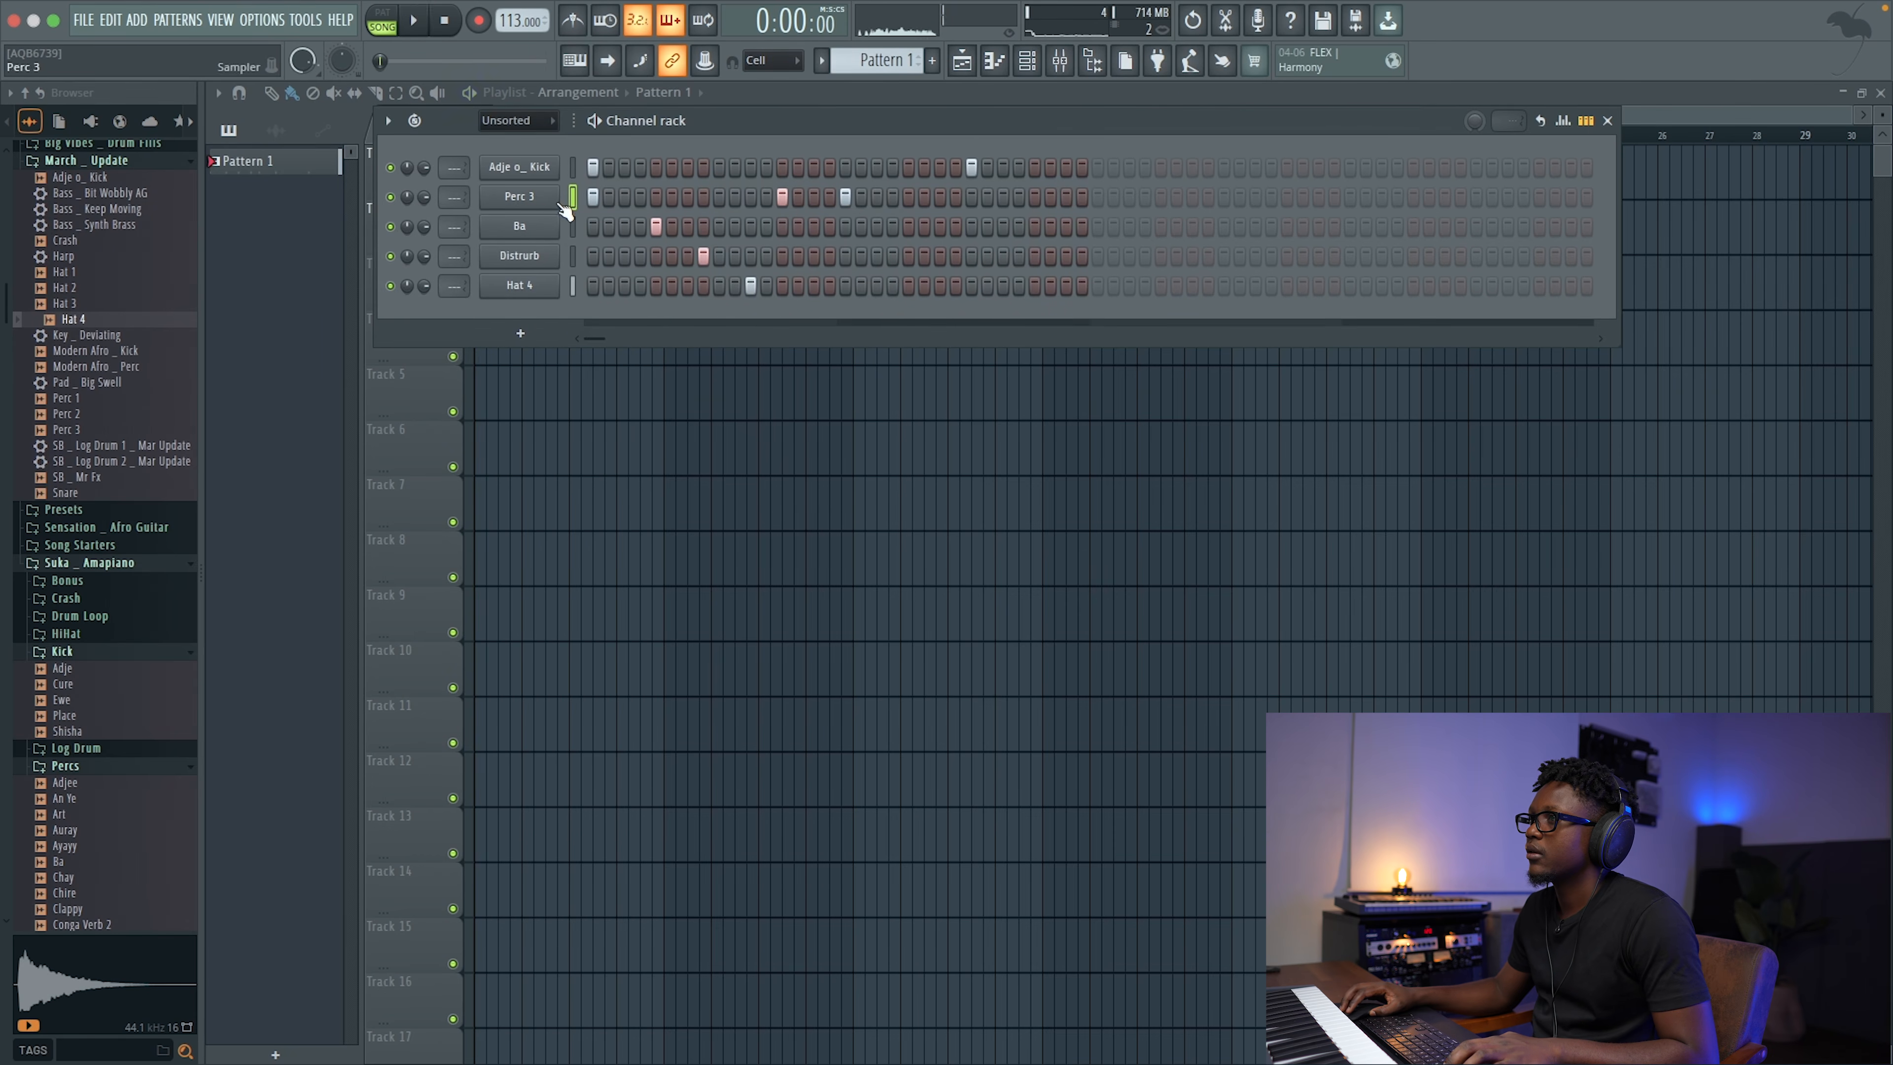
right_click(553, 195)
click(596, 199)
key(space)
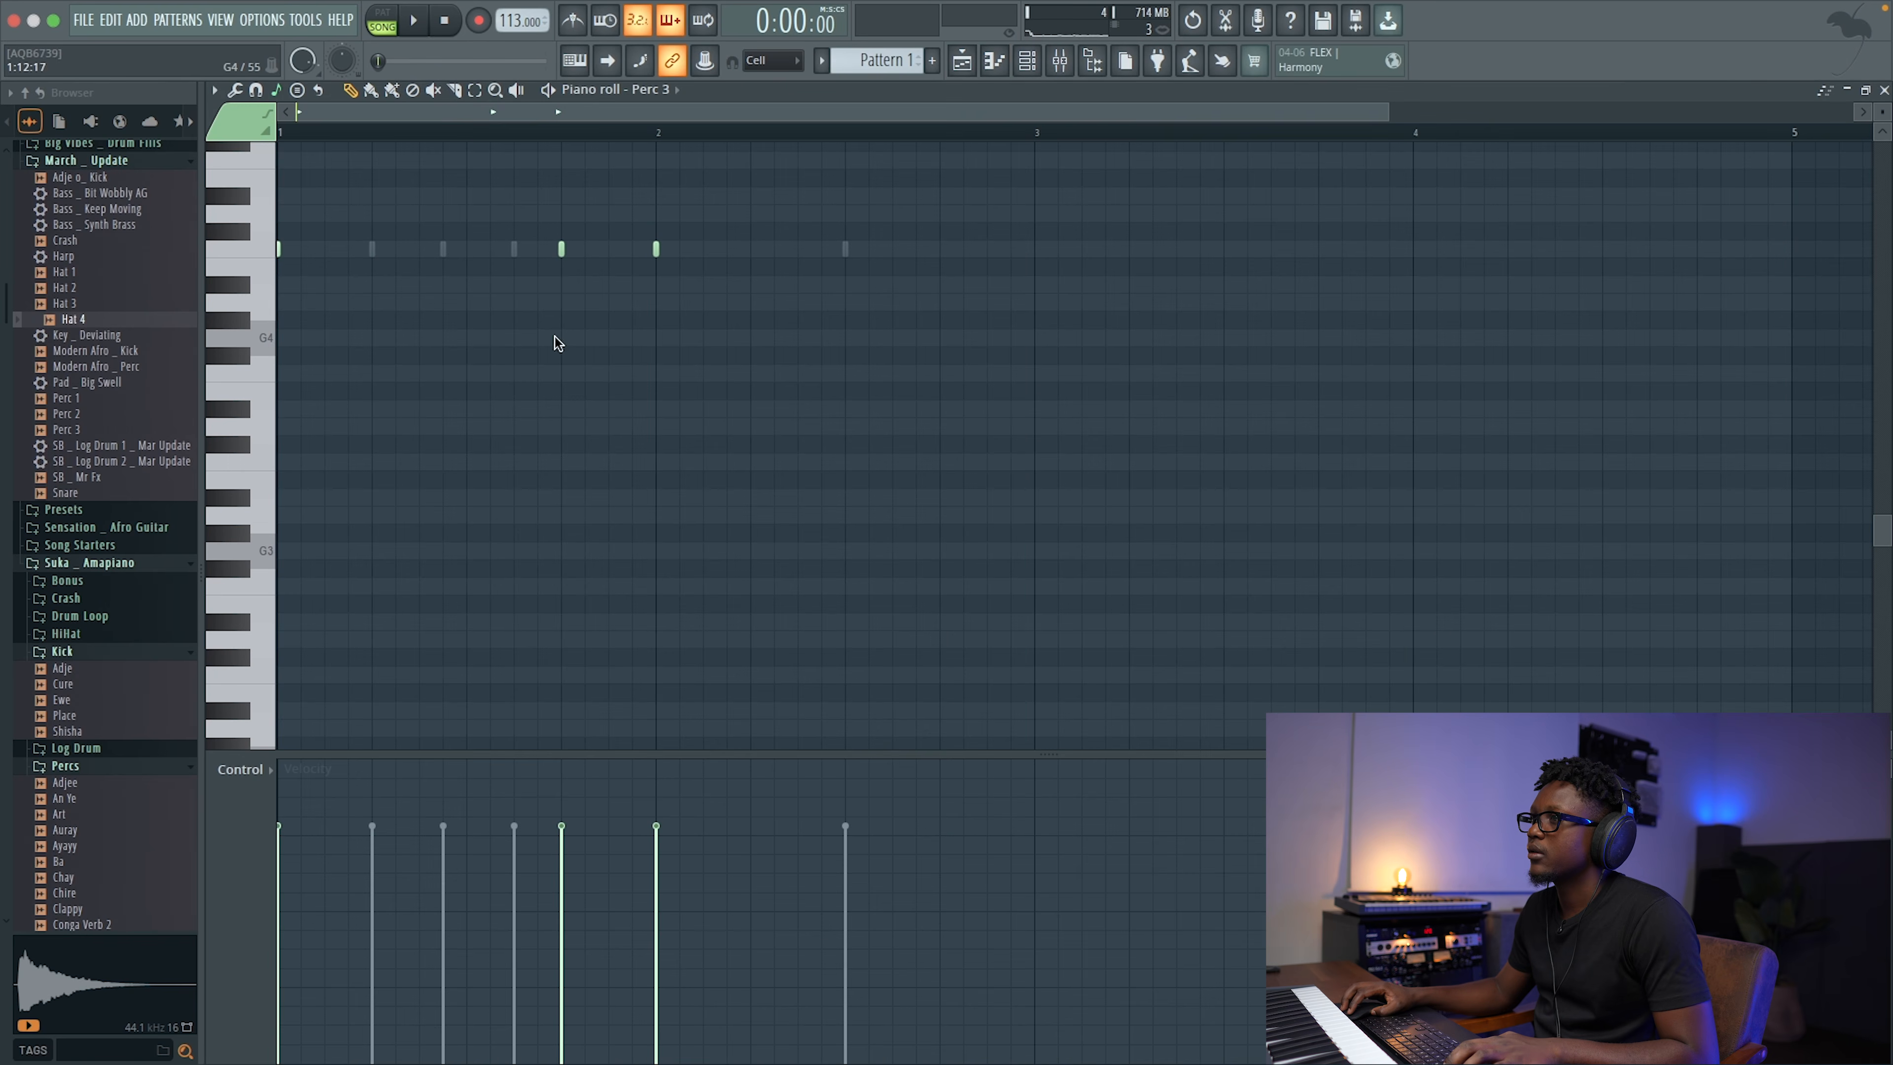
click(561, 337)
key(space)
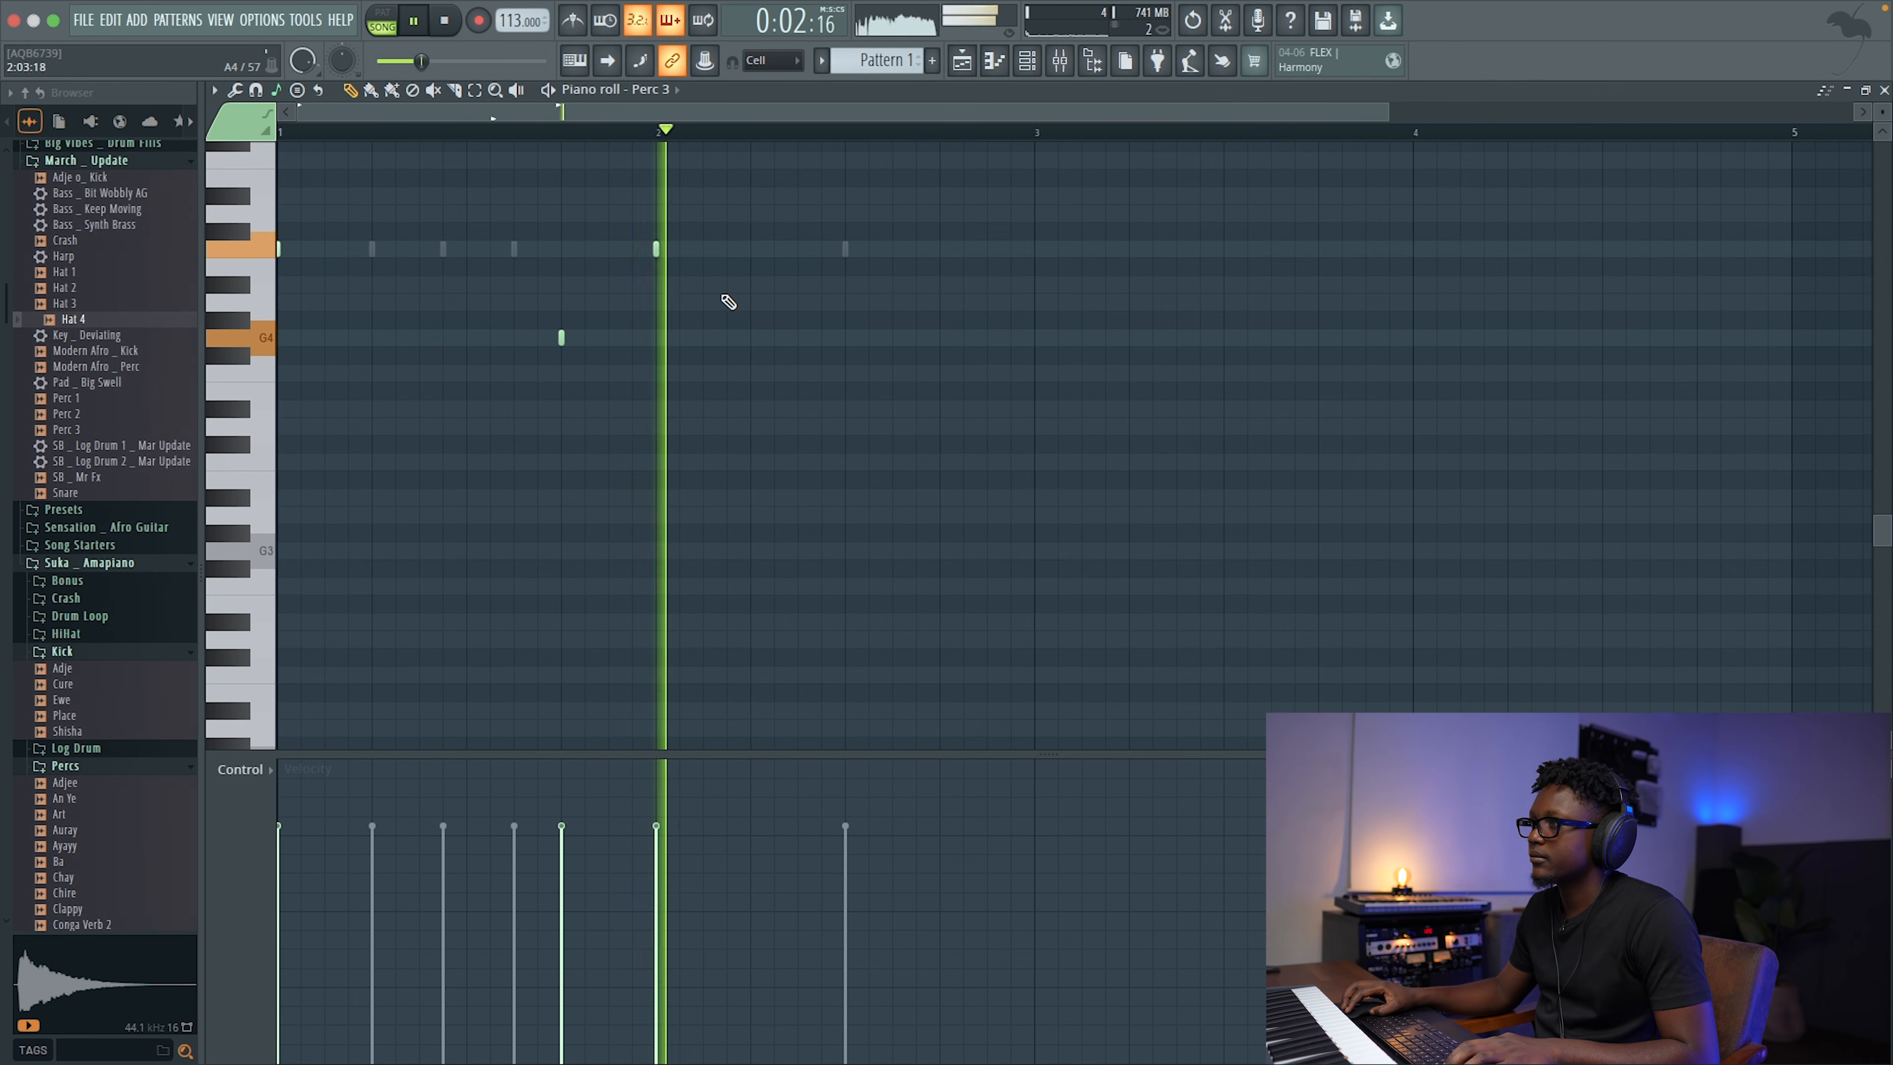
key(space)
click(1884, 90)
key(space)
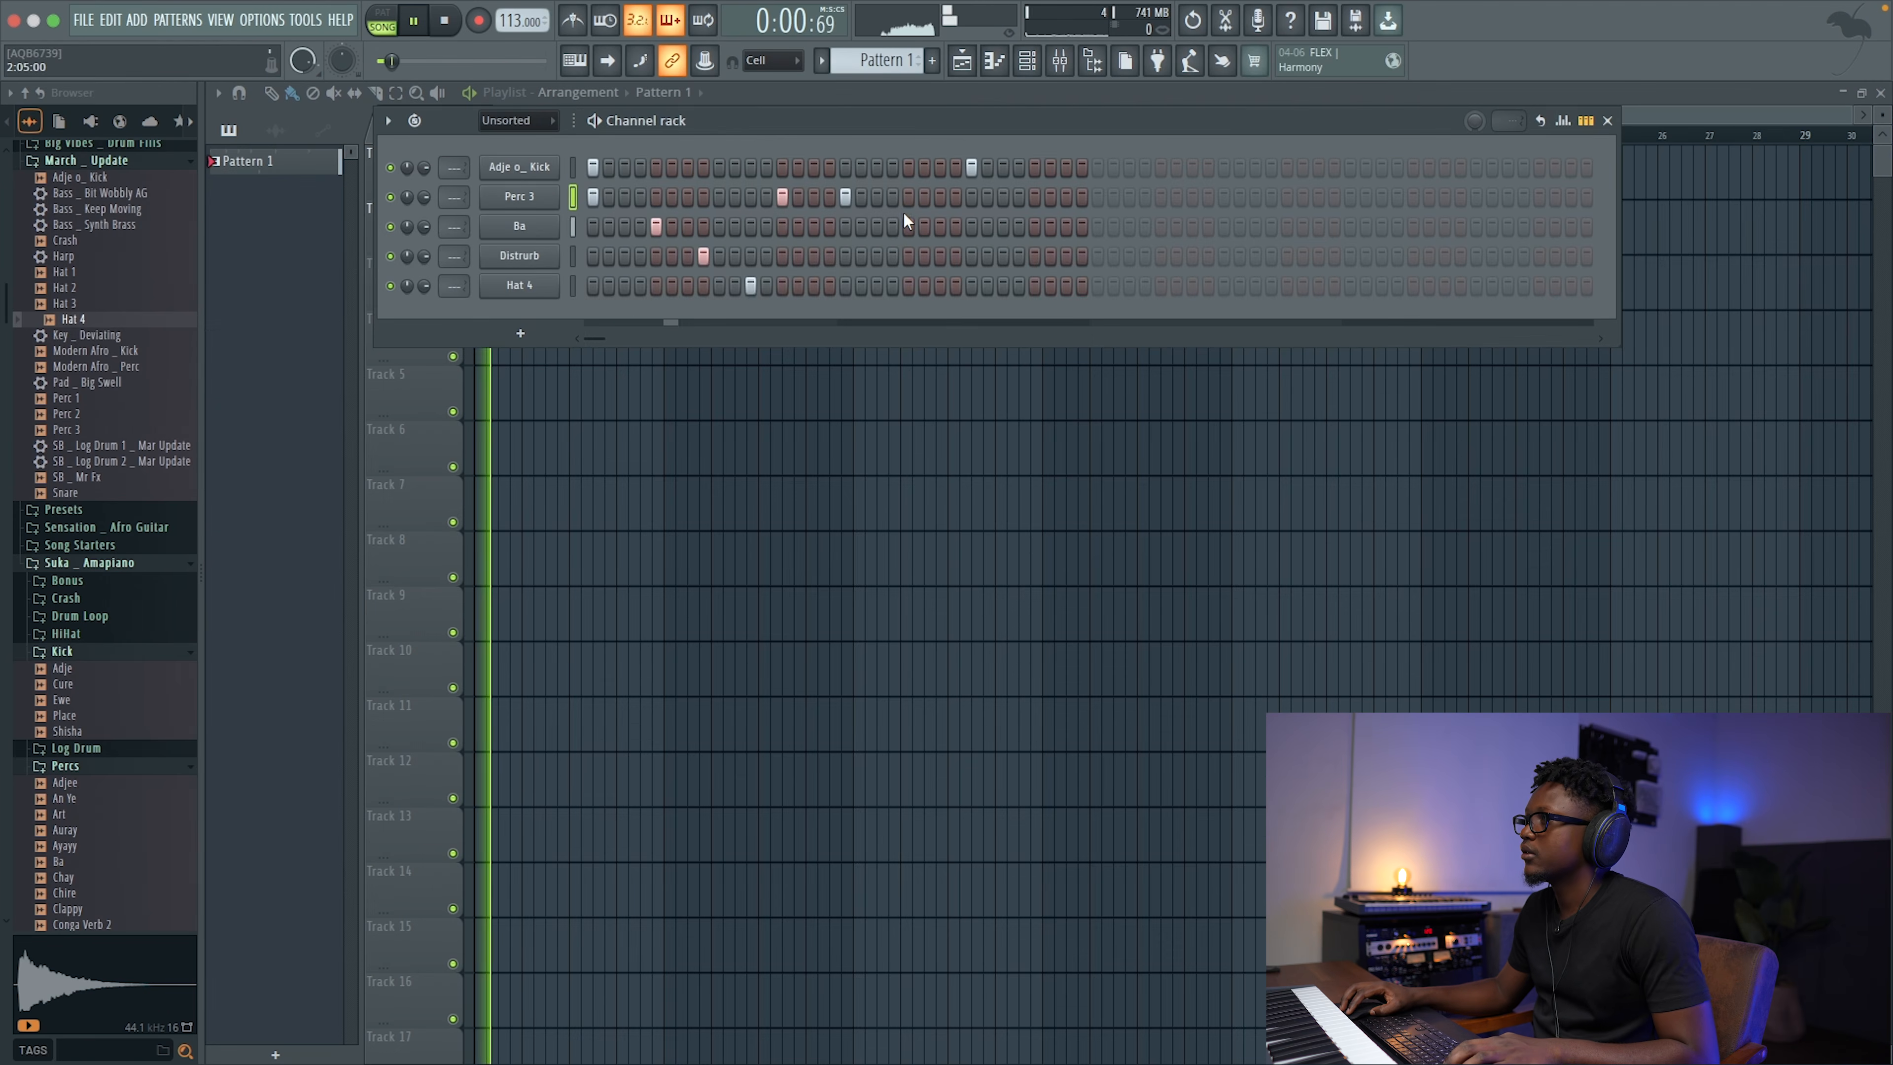
Step: Add a Ba hit on step 21 and a Distrurb hit on step 24 while listening to the loop
key(space)
key(space)
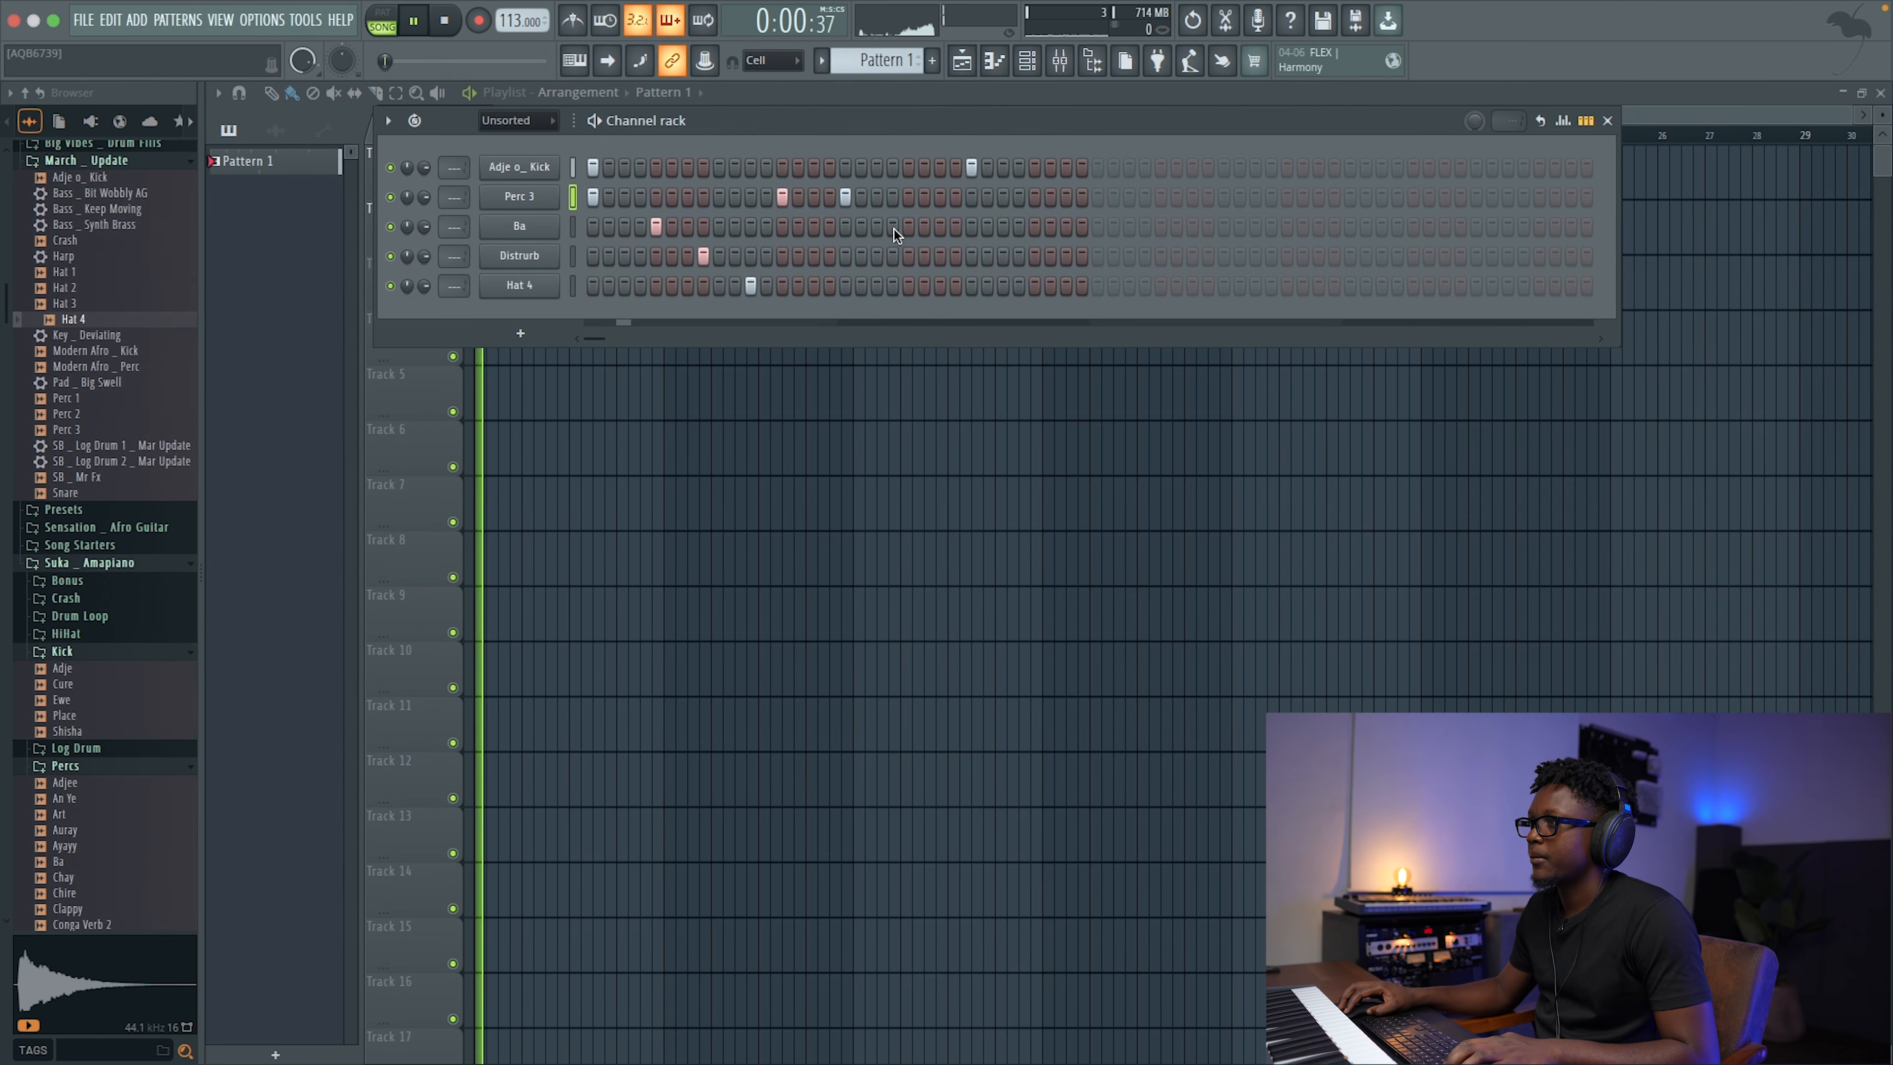
key(space)
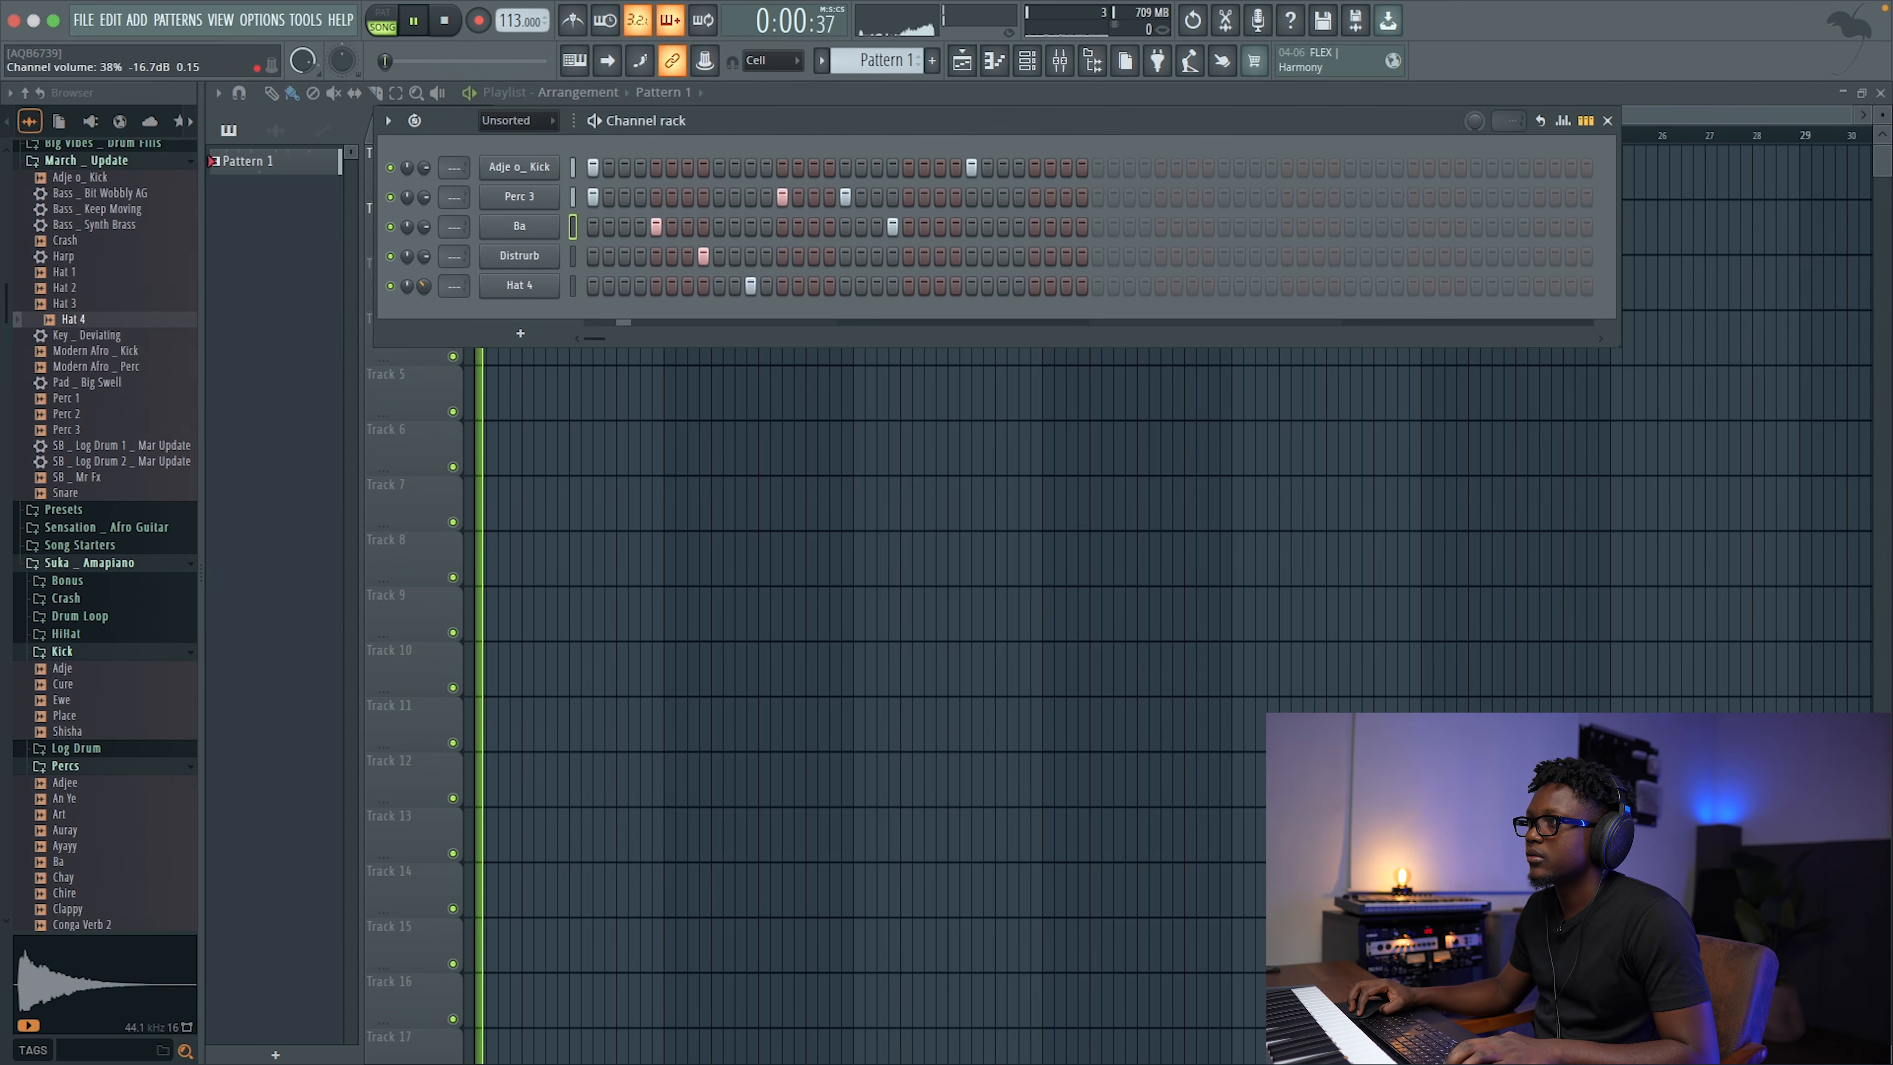
click(908, 227)
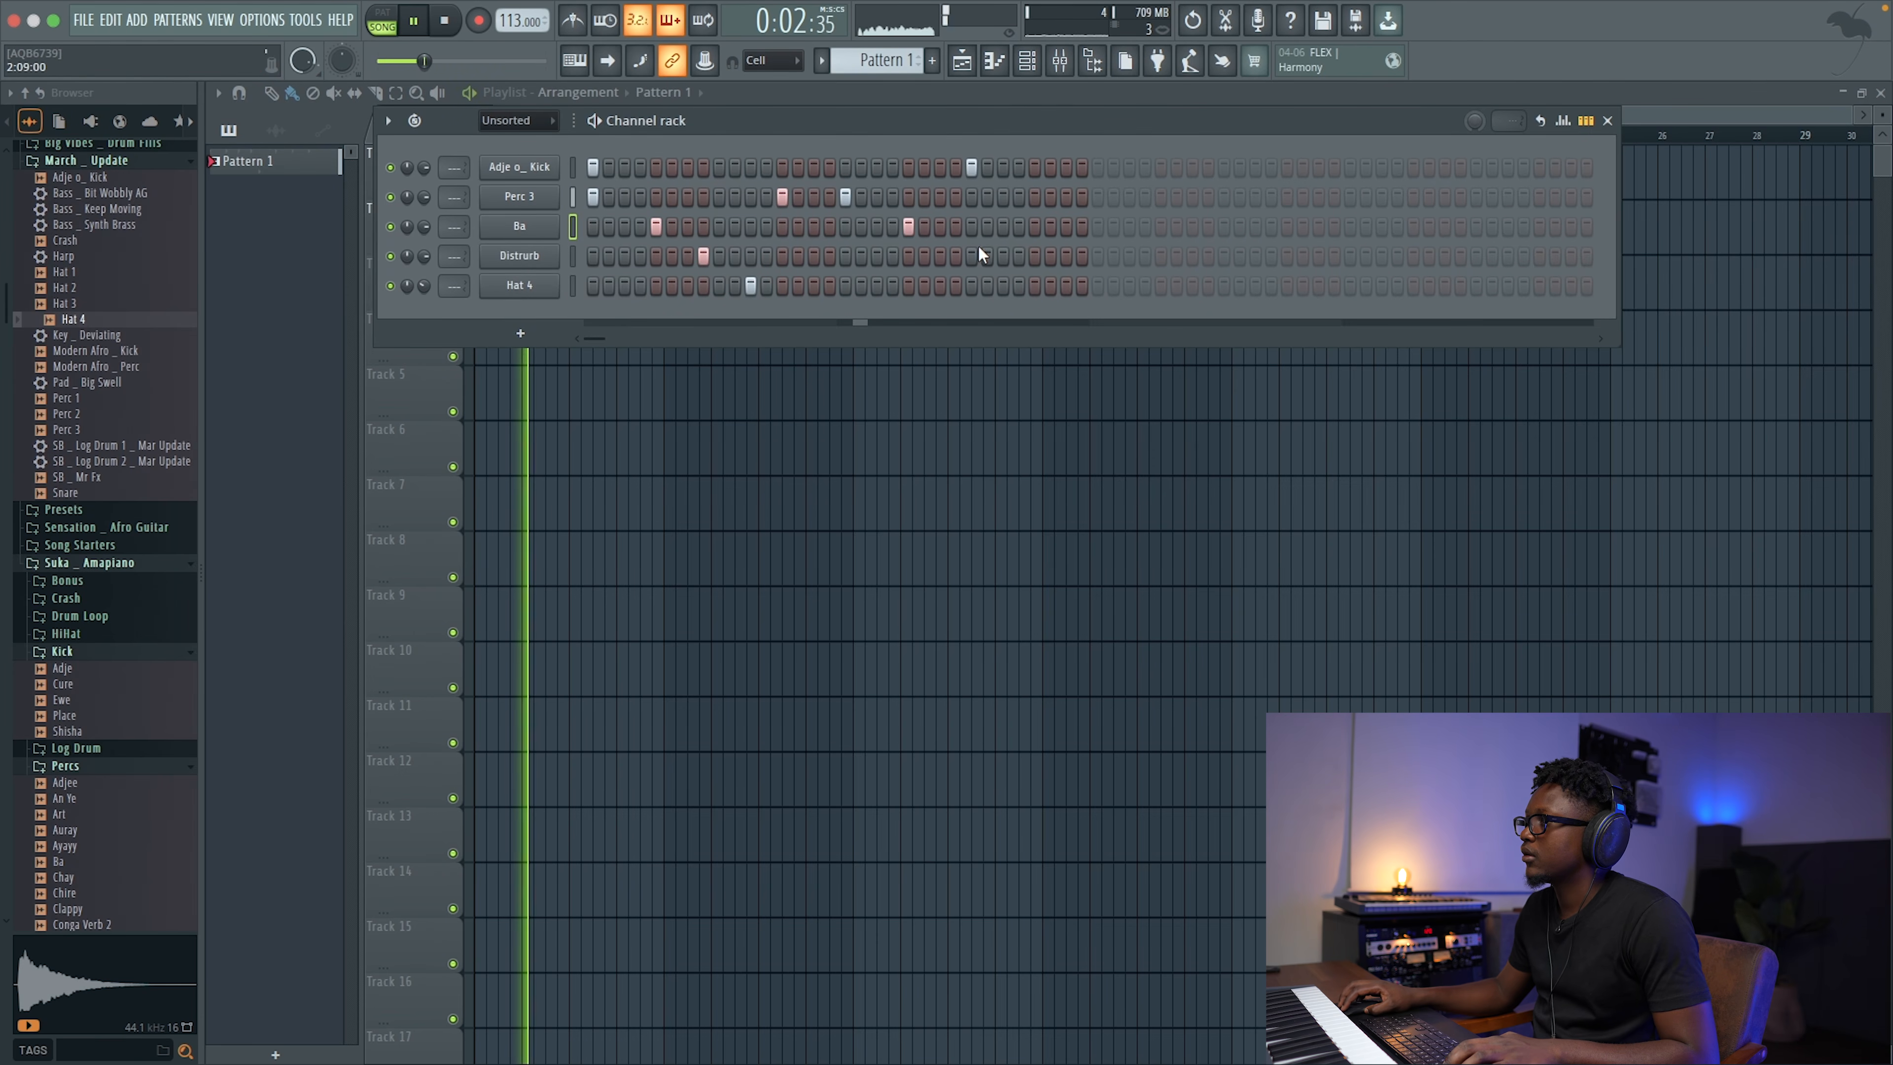
key(space)
key(space)
click(959, 256)
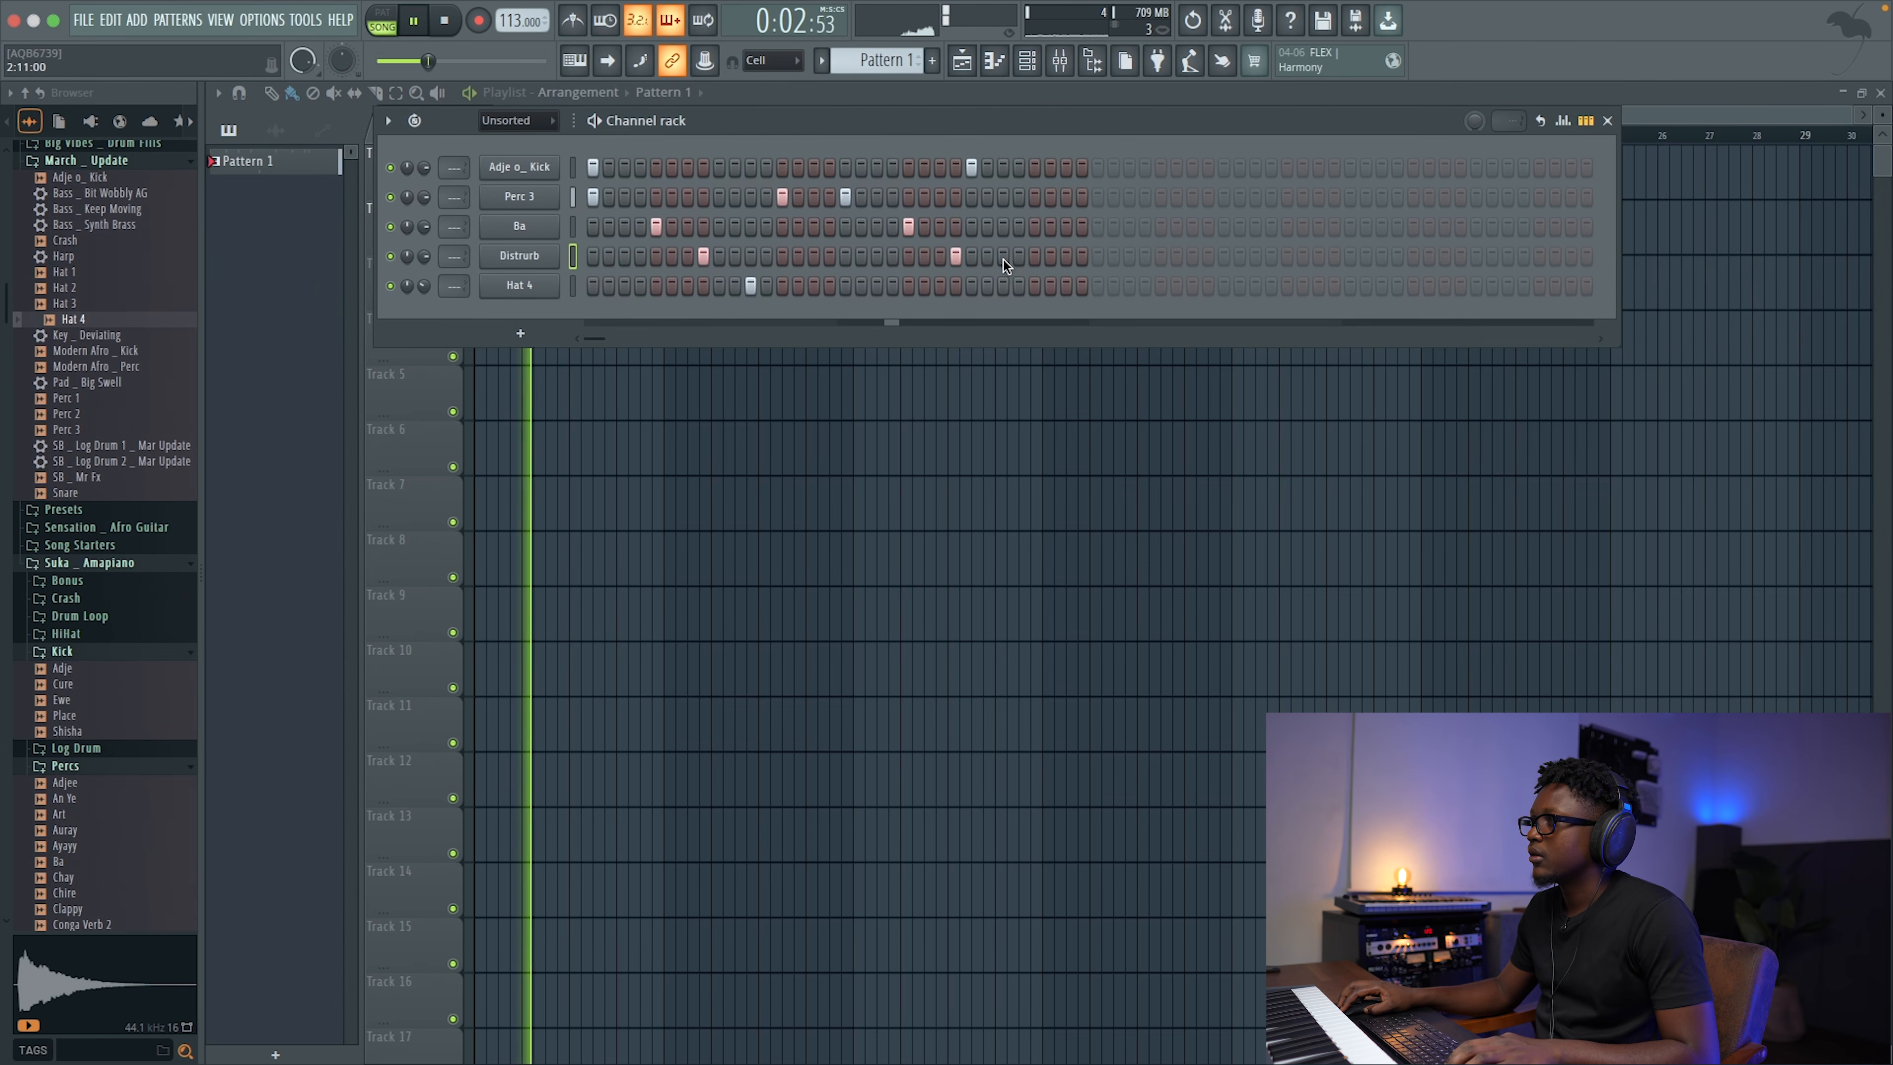
Step: Remove the Adje o_ Kick hit on step 25 and add a Hat 4 hit on step 27
click(971, 170)
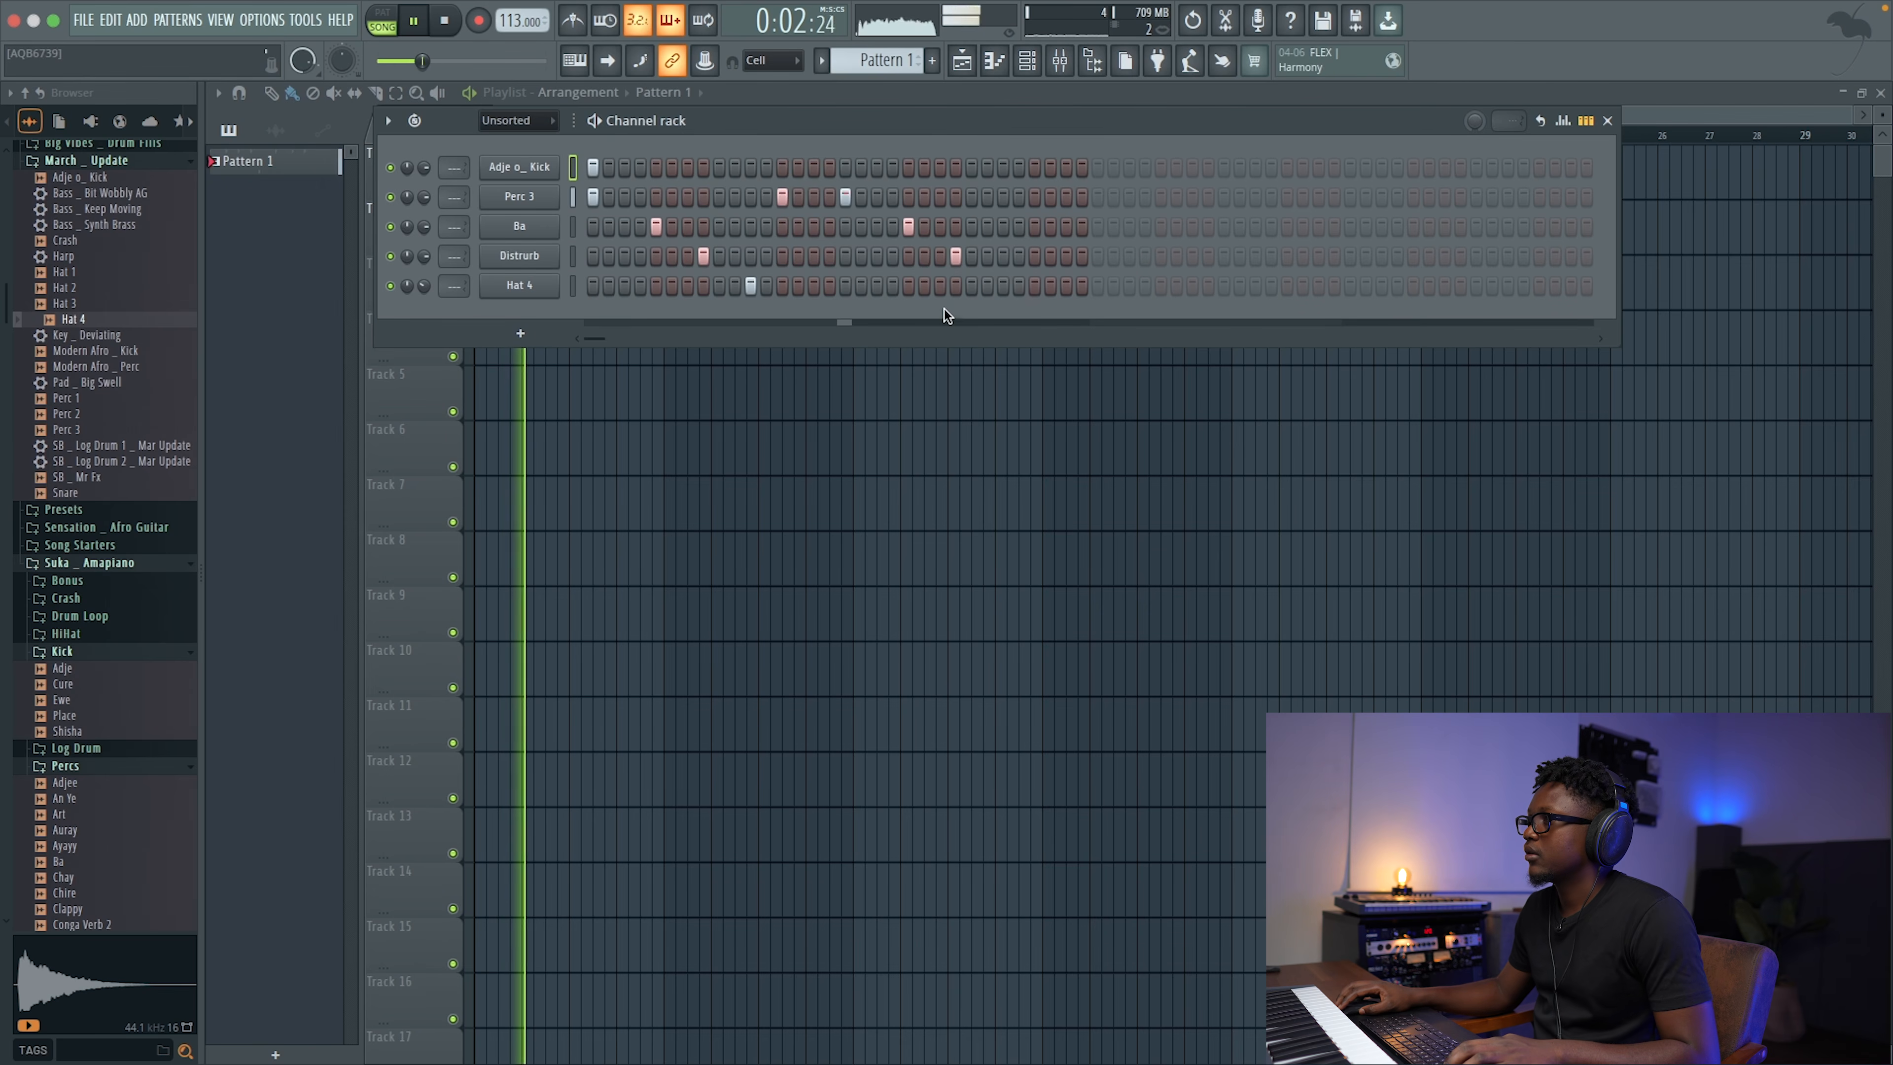
click(1003, 286)
key(space)
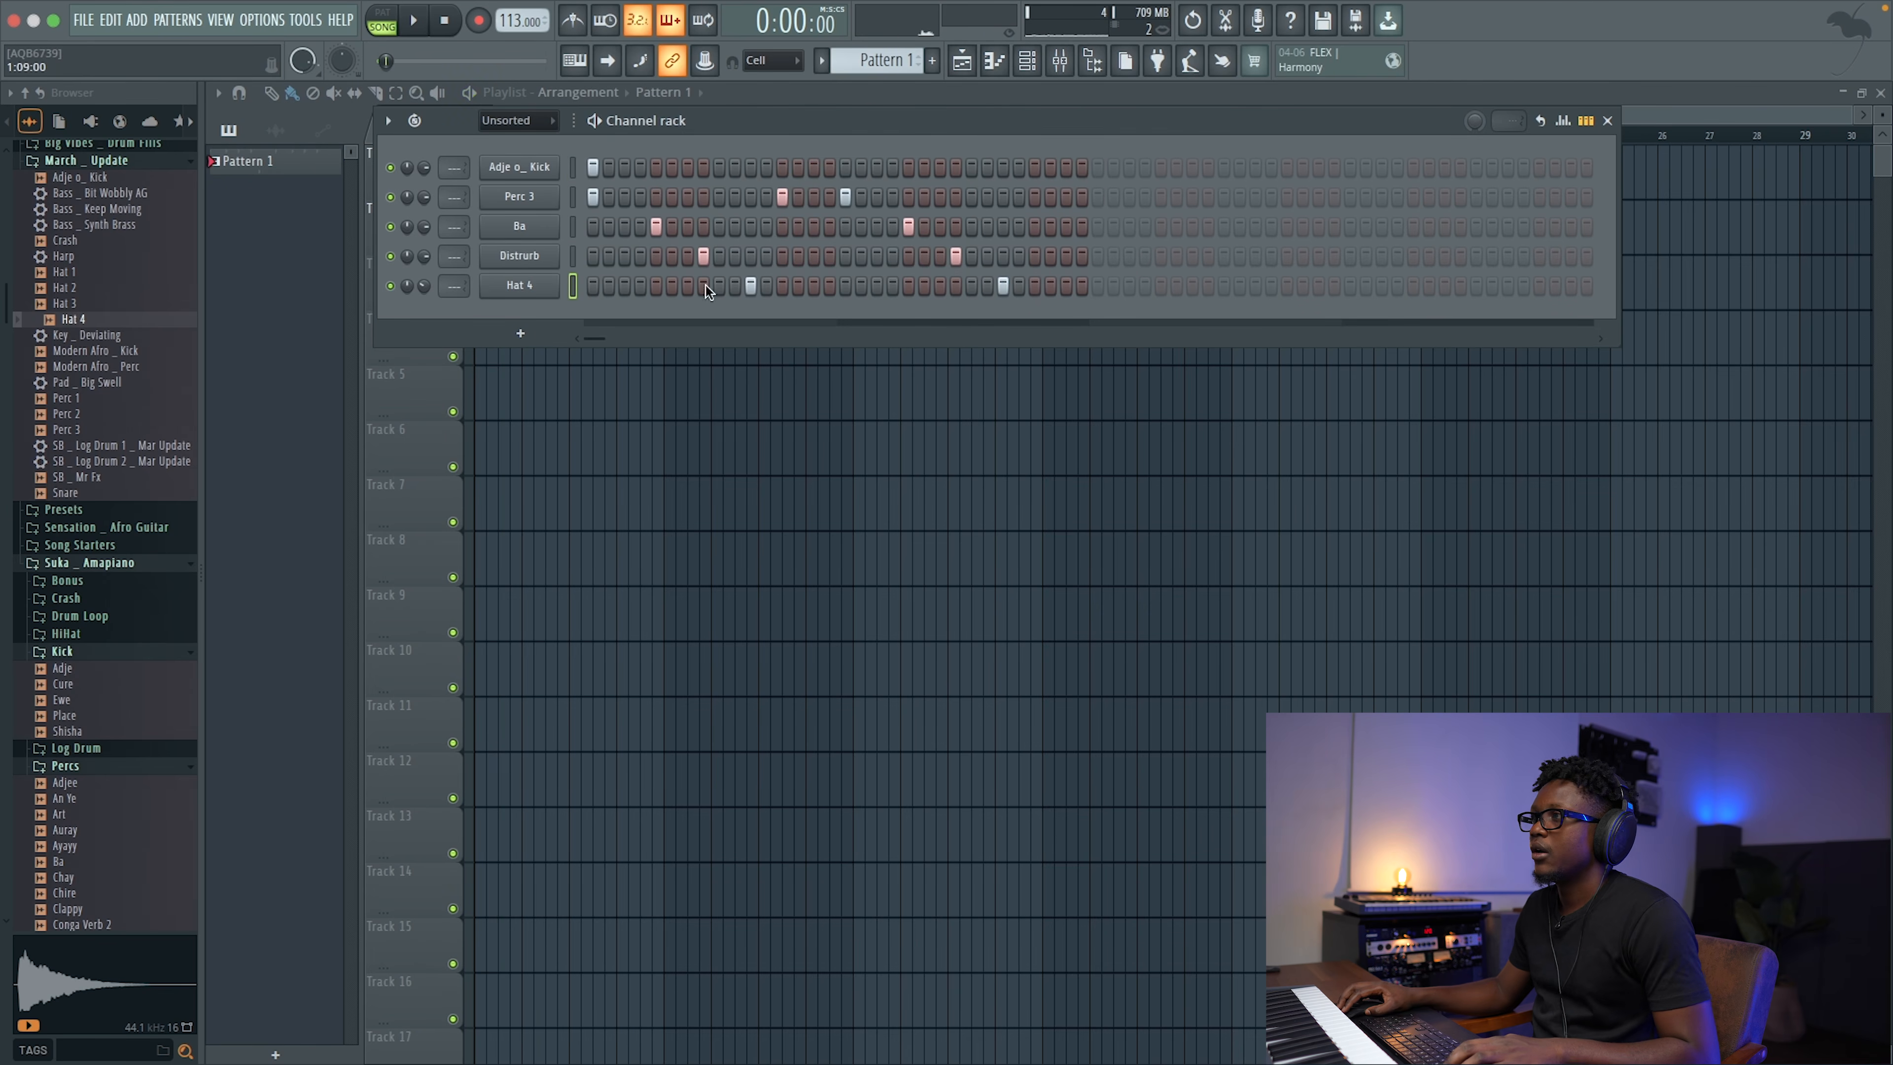
Step: Add a Perc 3 hit on step 29 and lower that note to D#4 in the piano roll
click(1035, 198)
key(space)
right_click(543, 192)
click(643, 195)
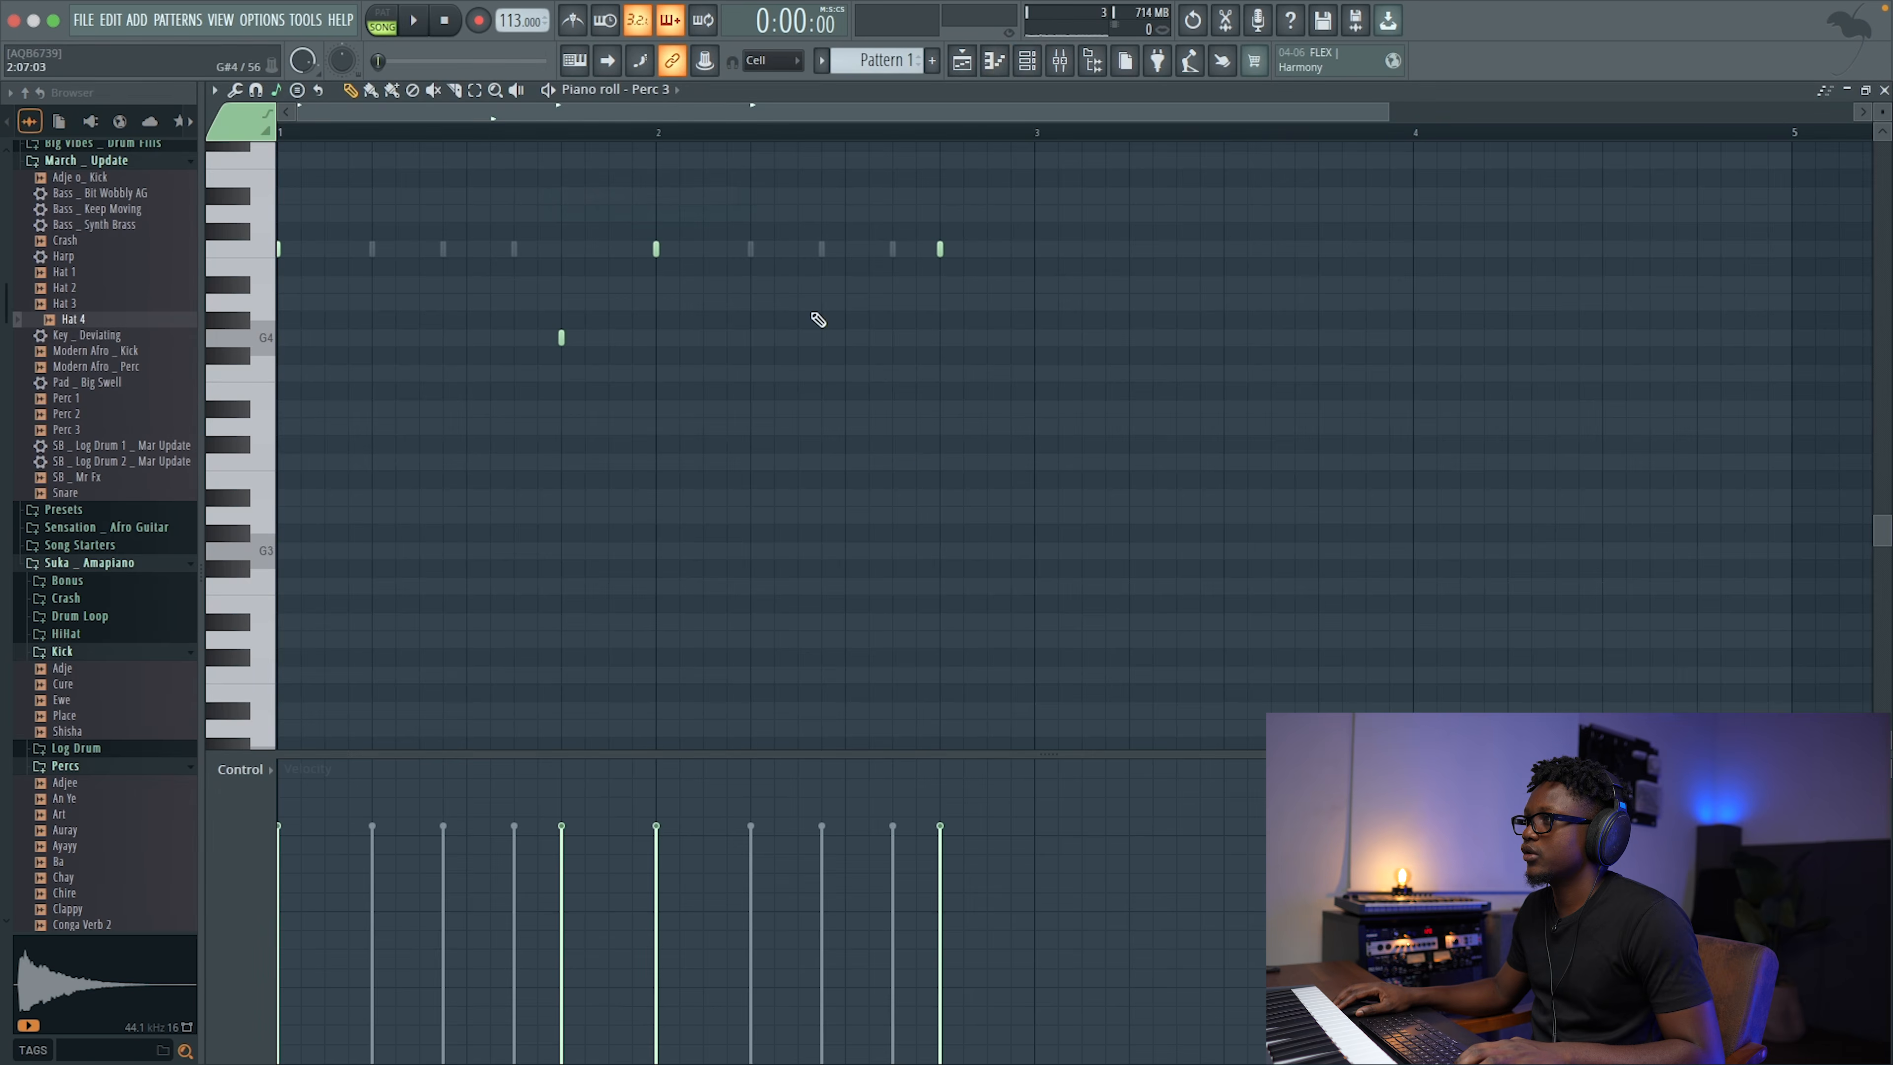
drag(943, 382, 945, 414)
key(space)
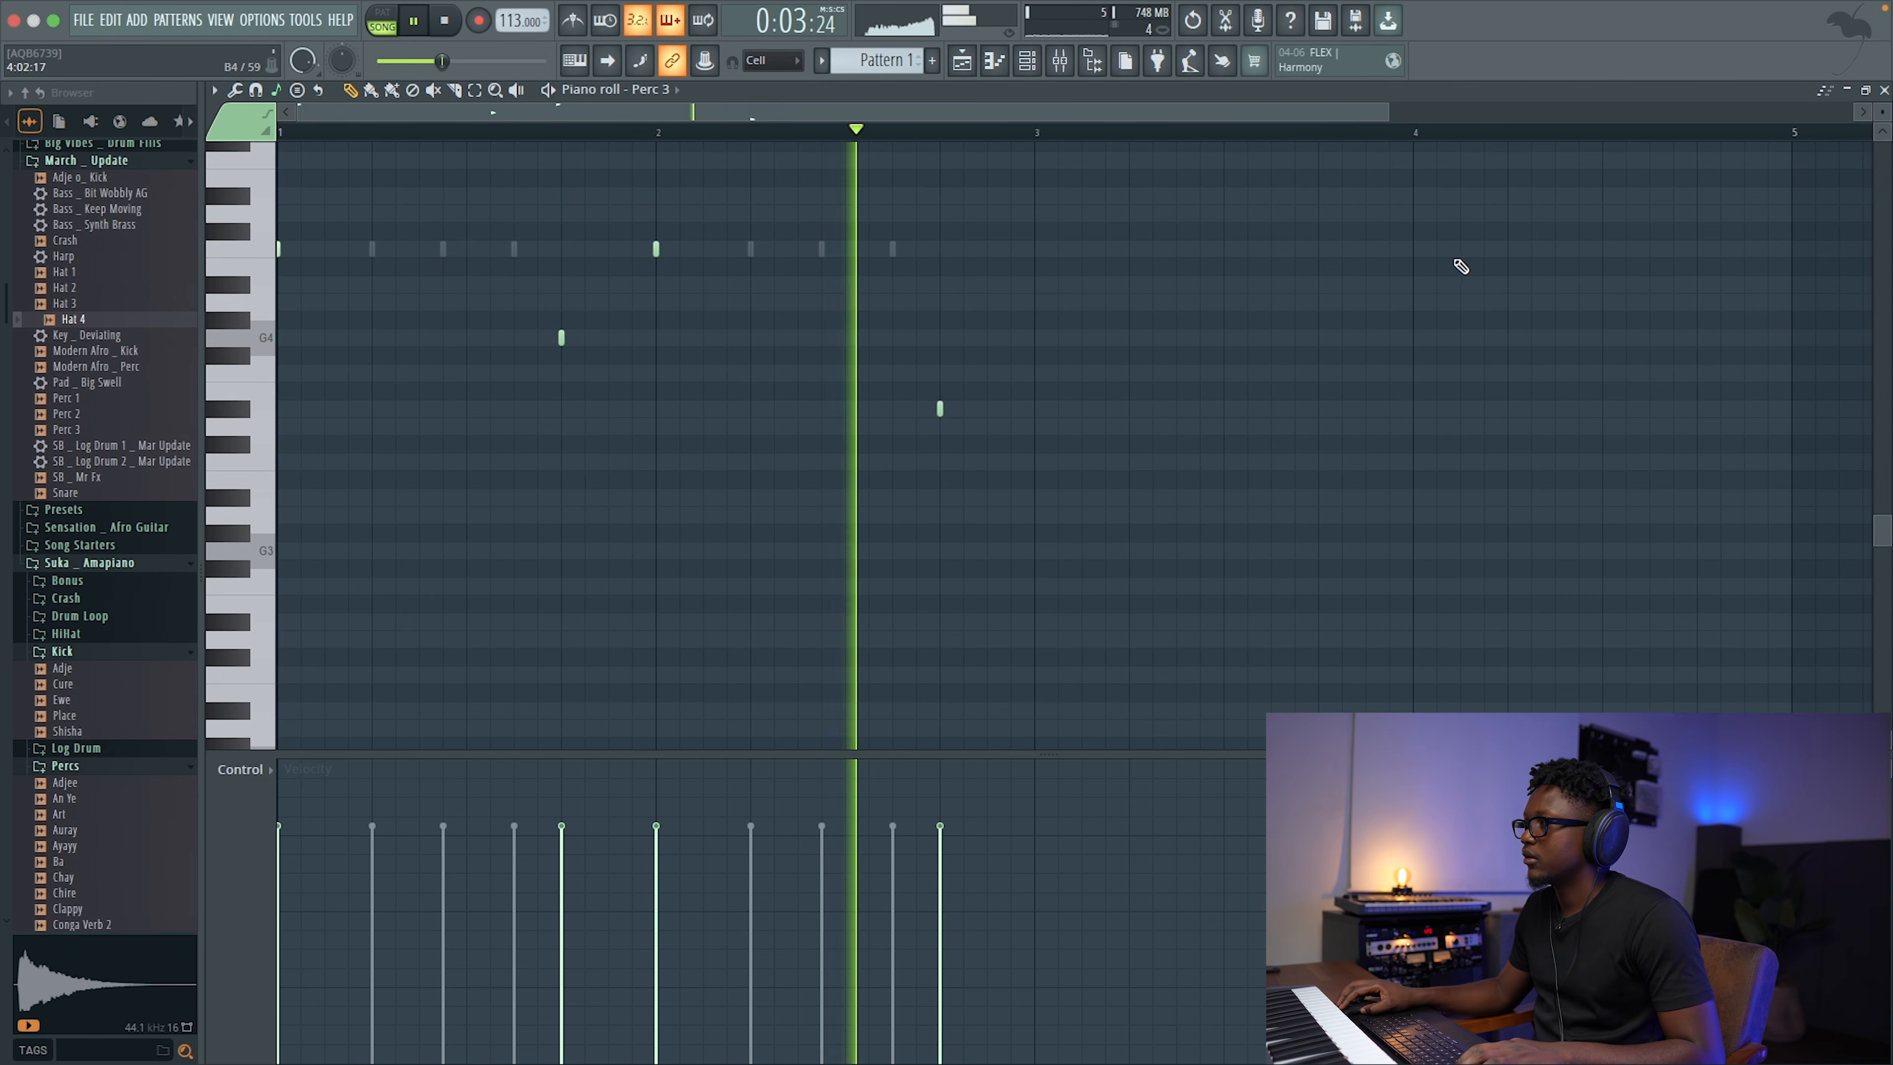
key(space)
click(1848, 91)
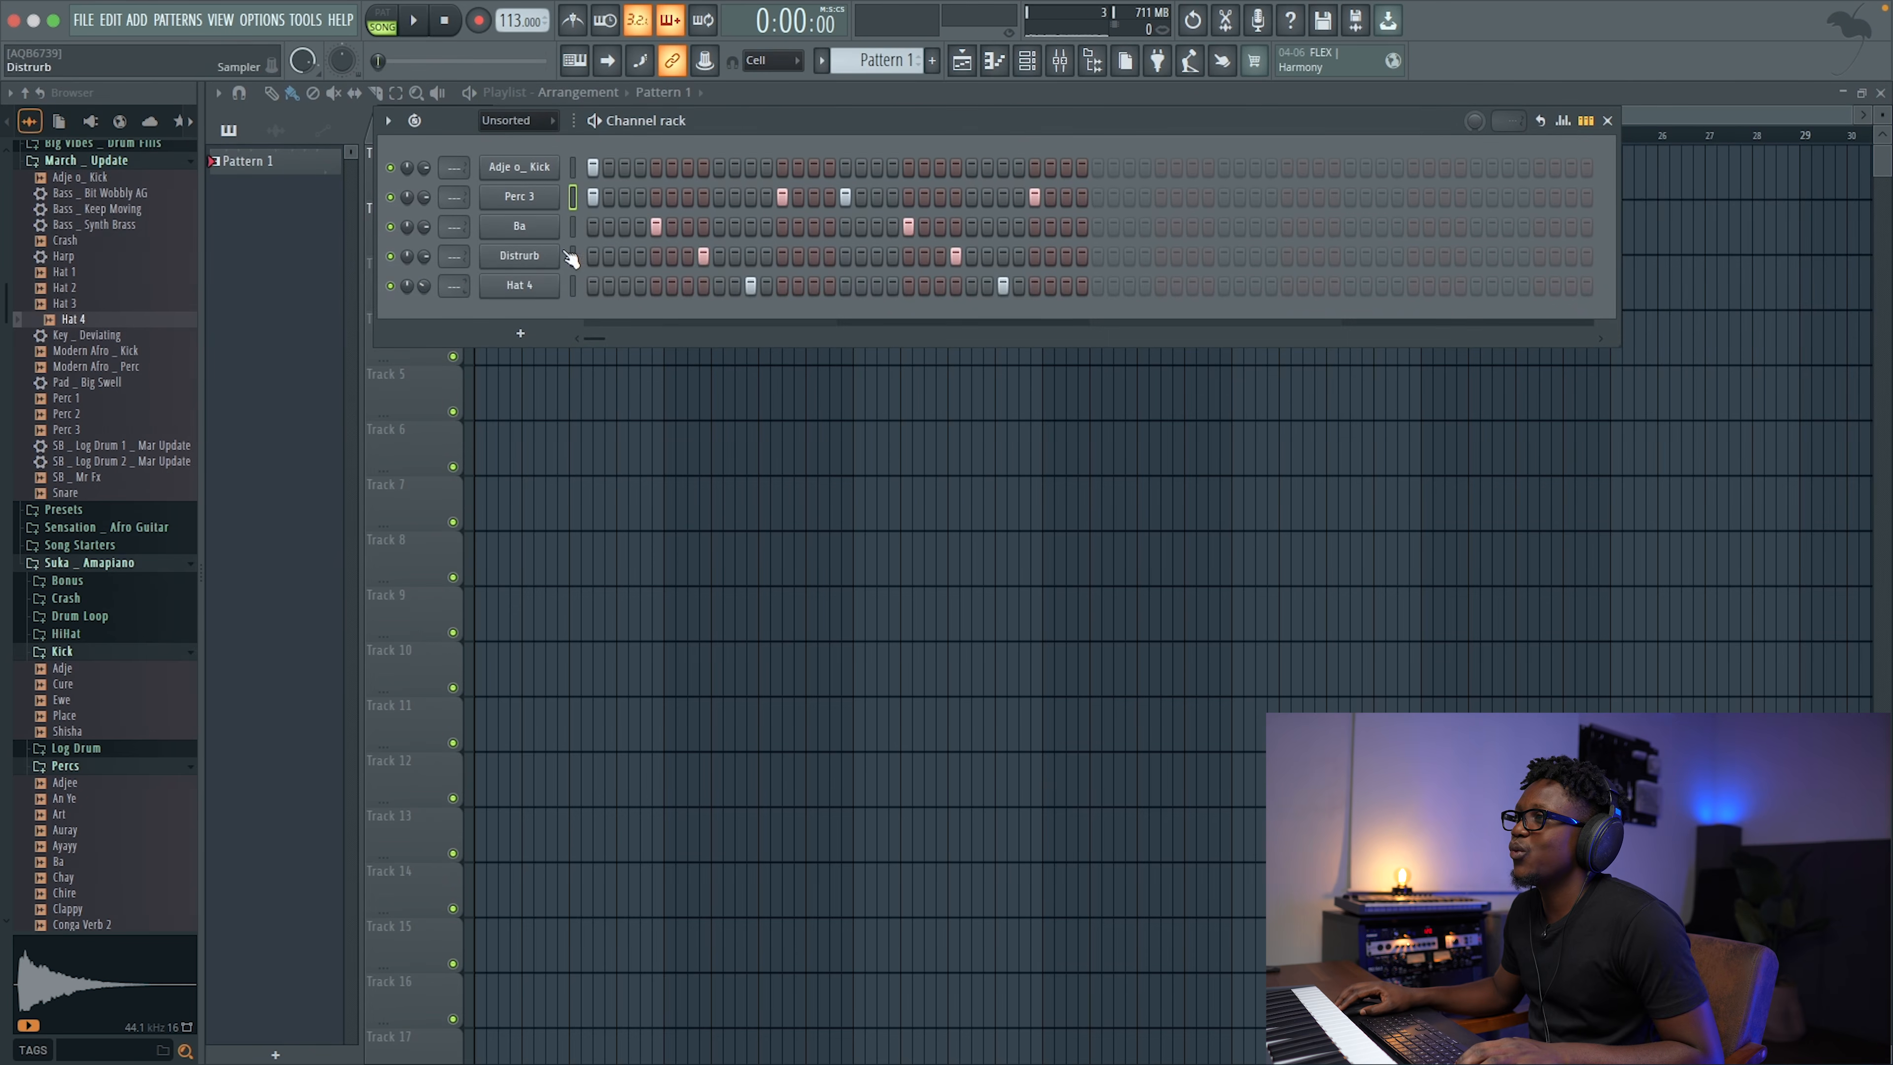
Step: Route the Distrurb channel to mixer insert 1 and load Vintage Chorus in its first effect slot
click(549, 256)
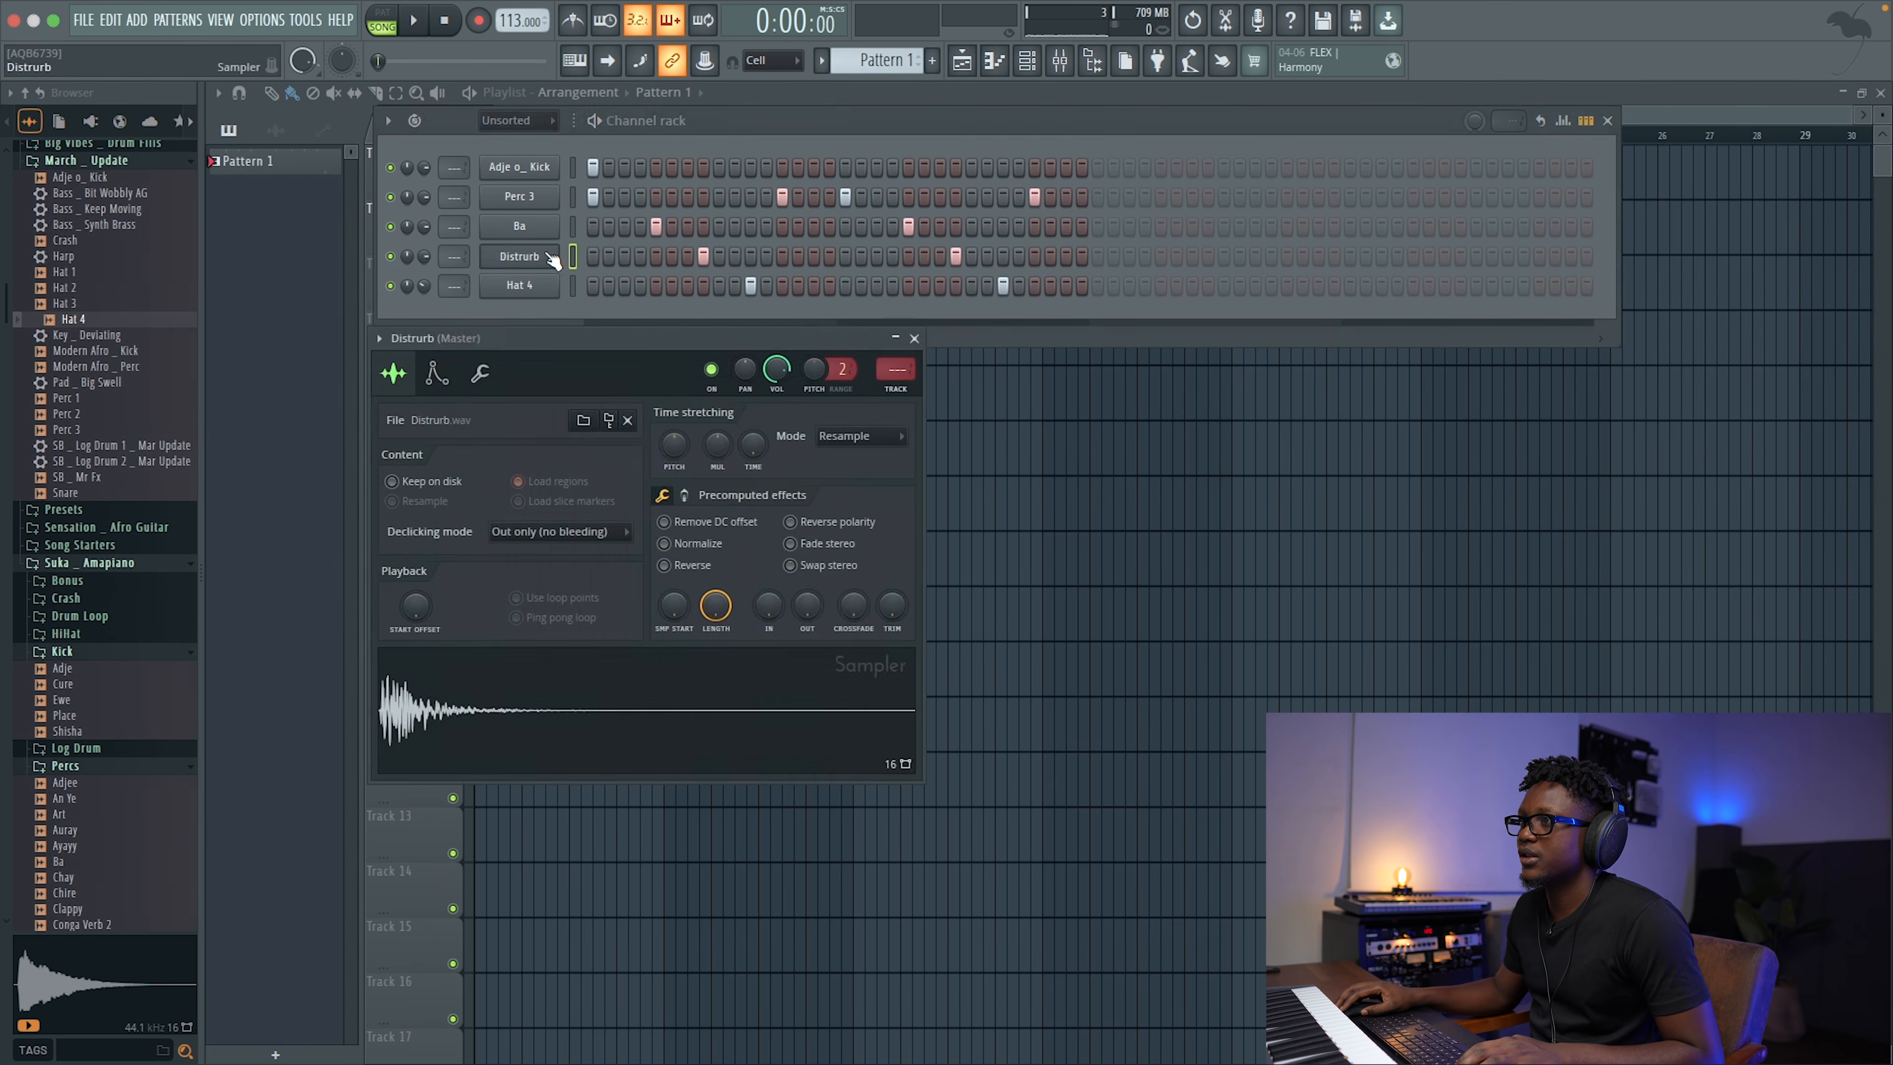
key(super+l)
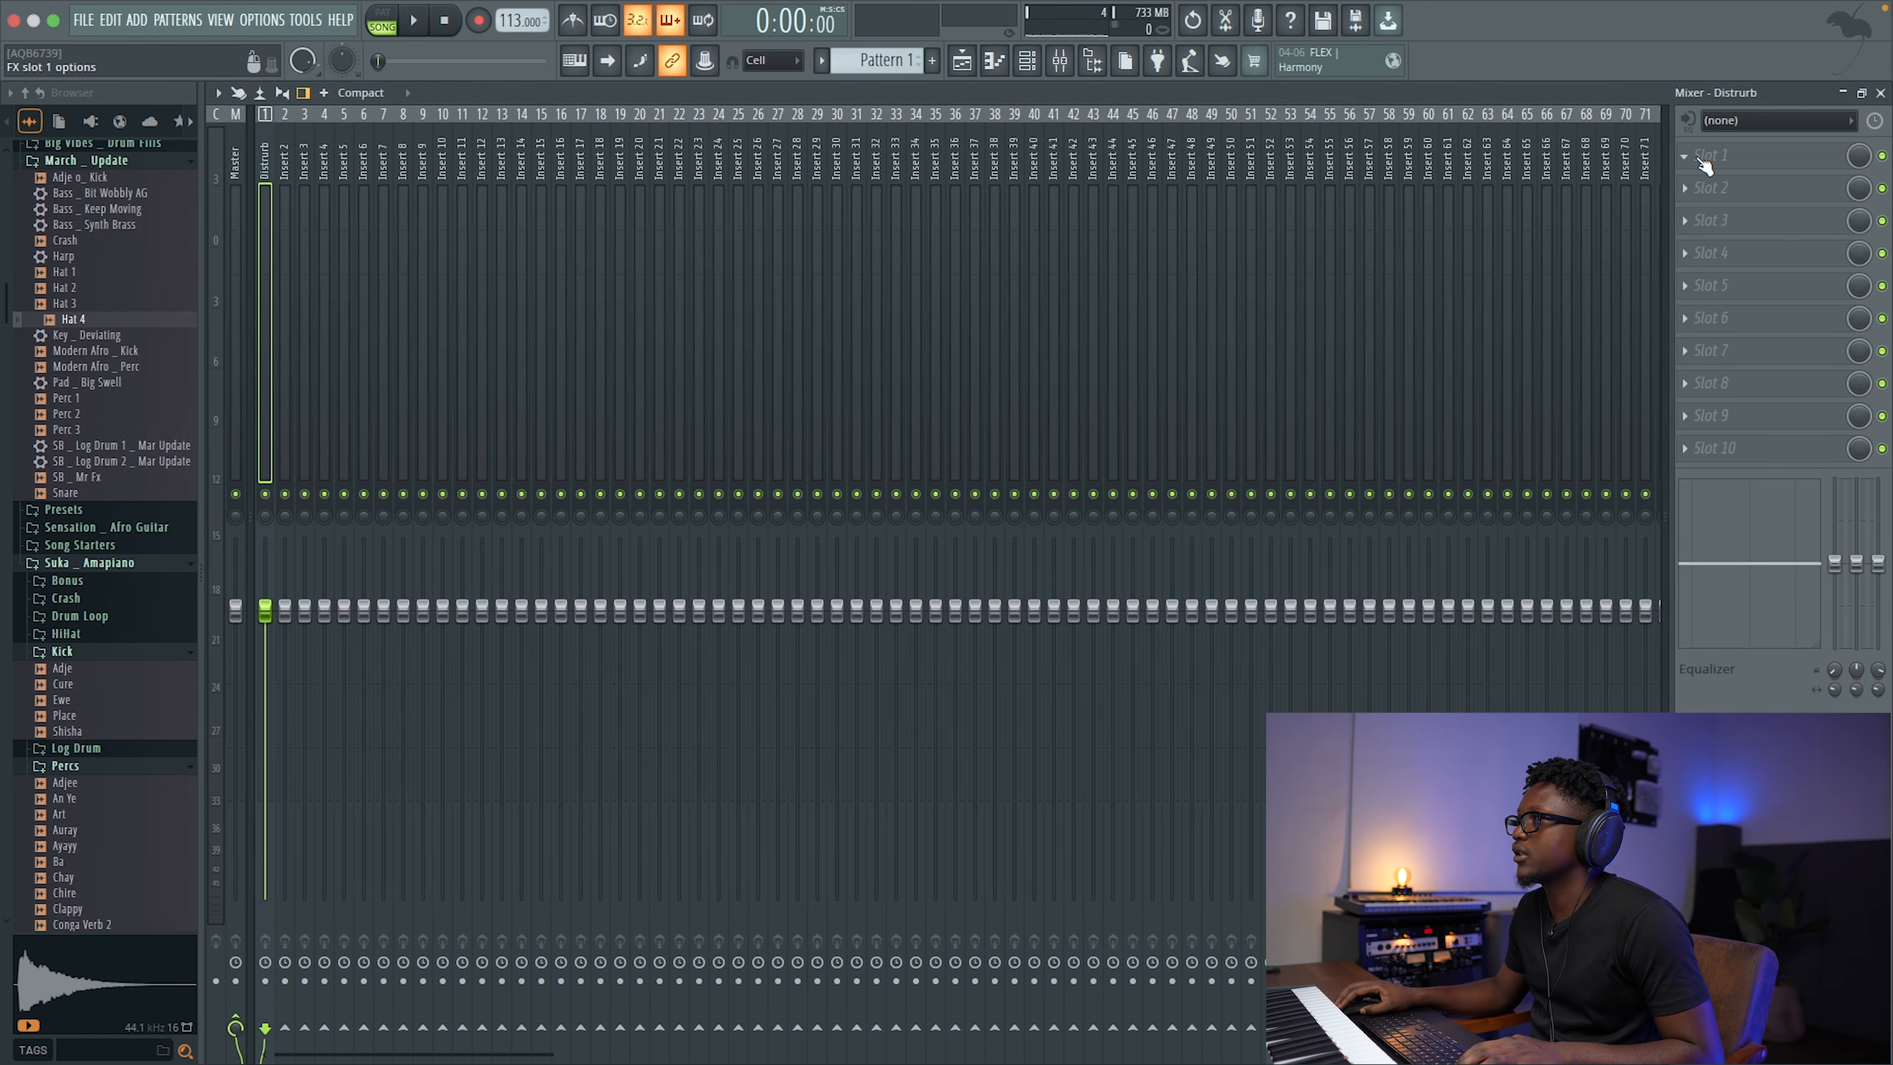
click(1706, 166)
mouse_move(967, 204)
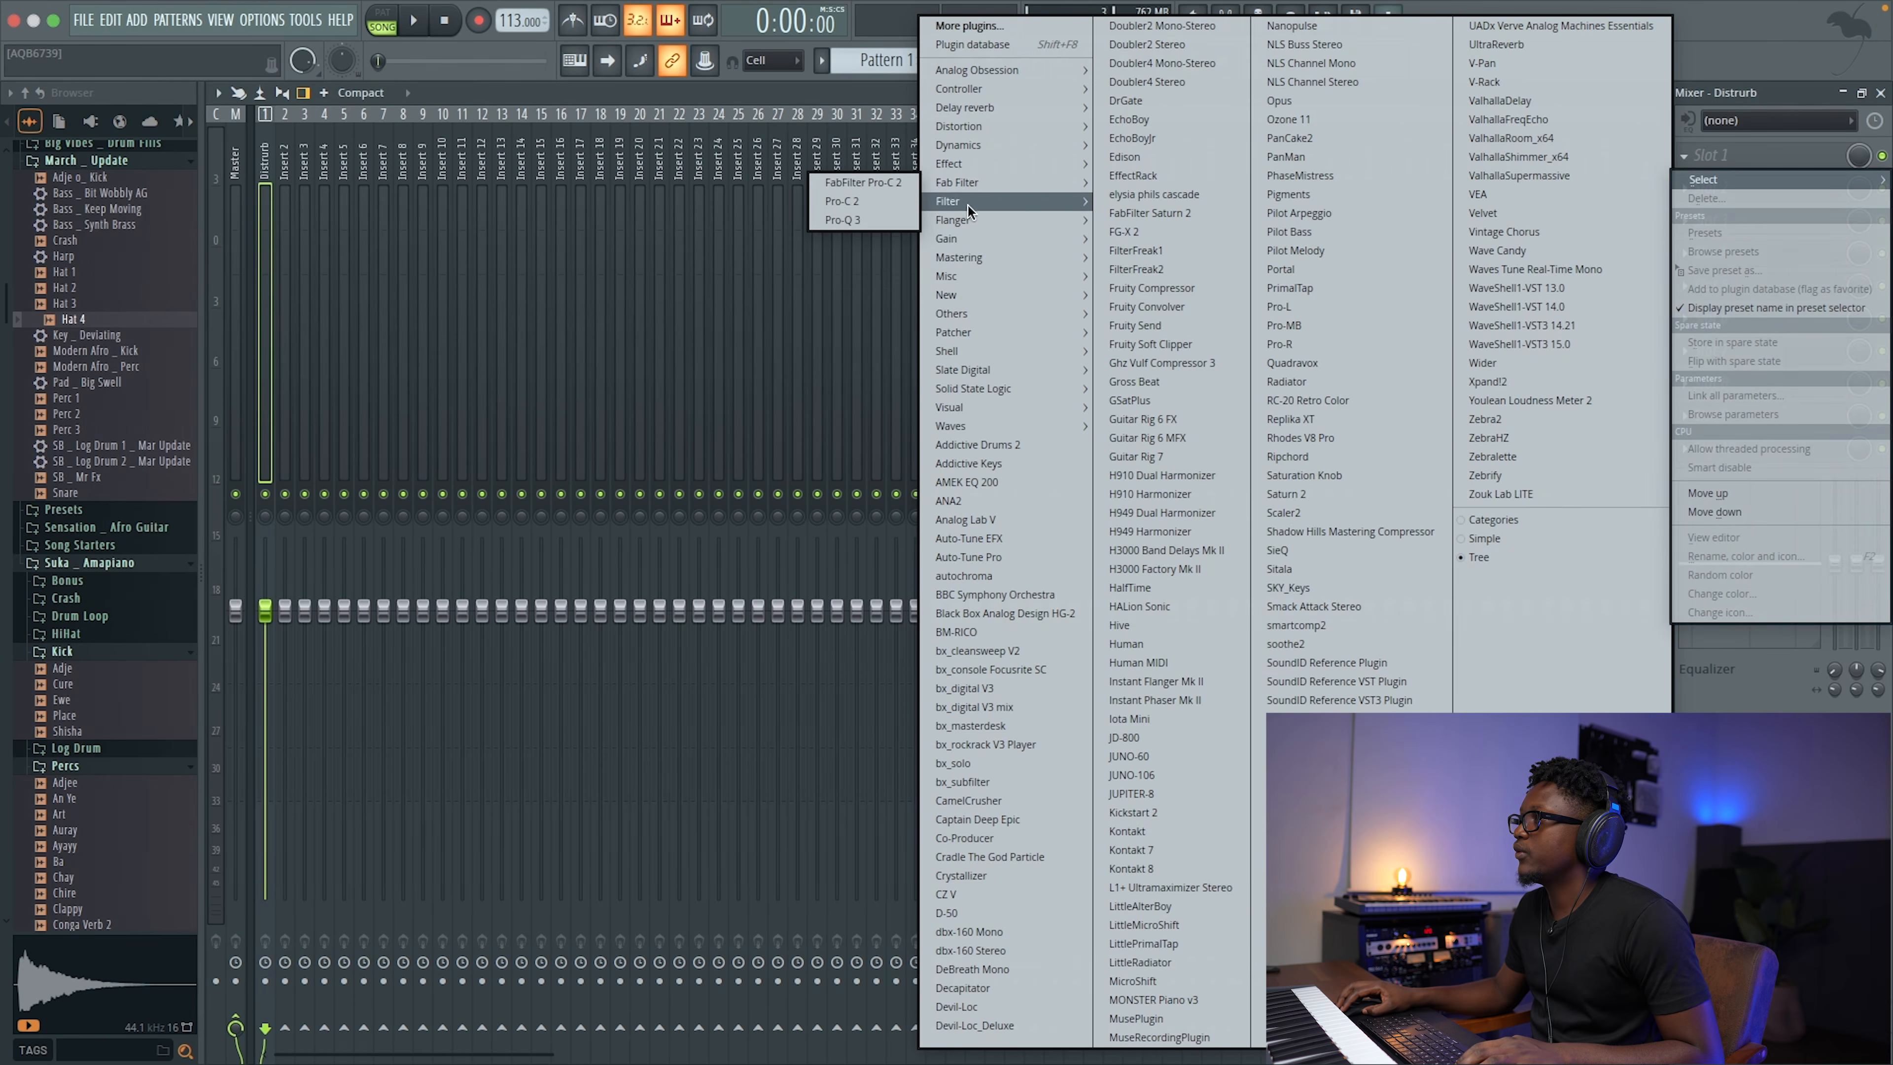
click(1503, 231)
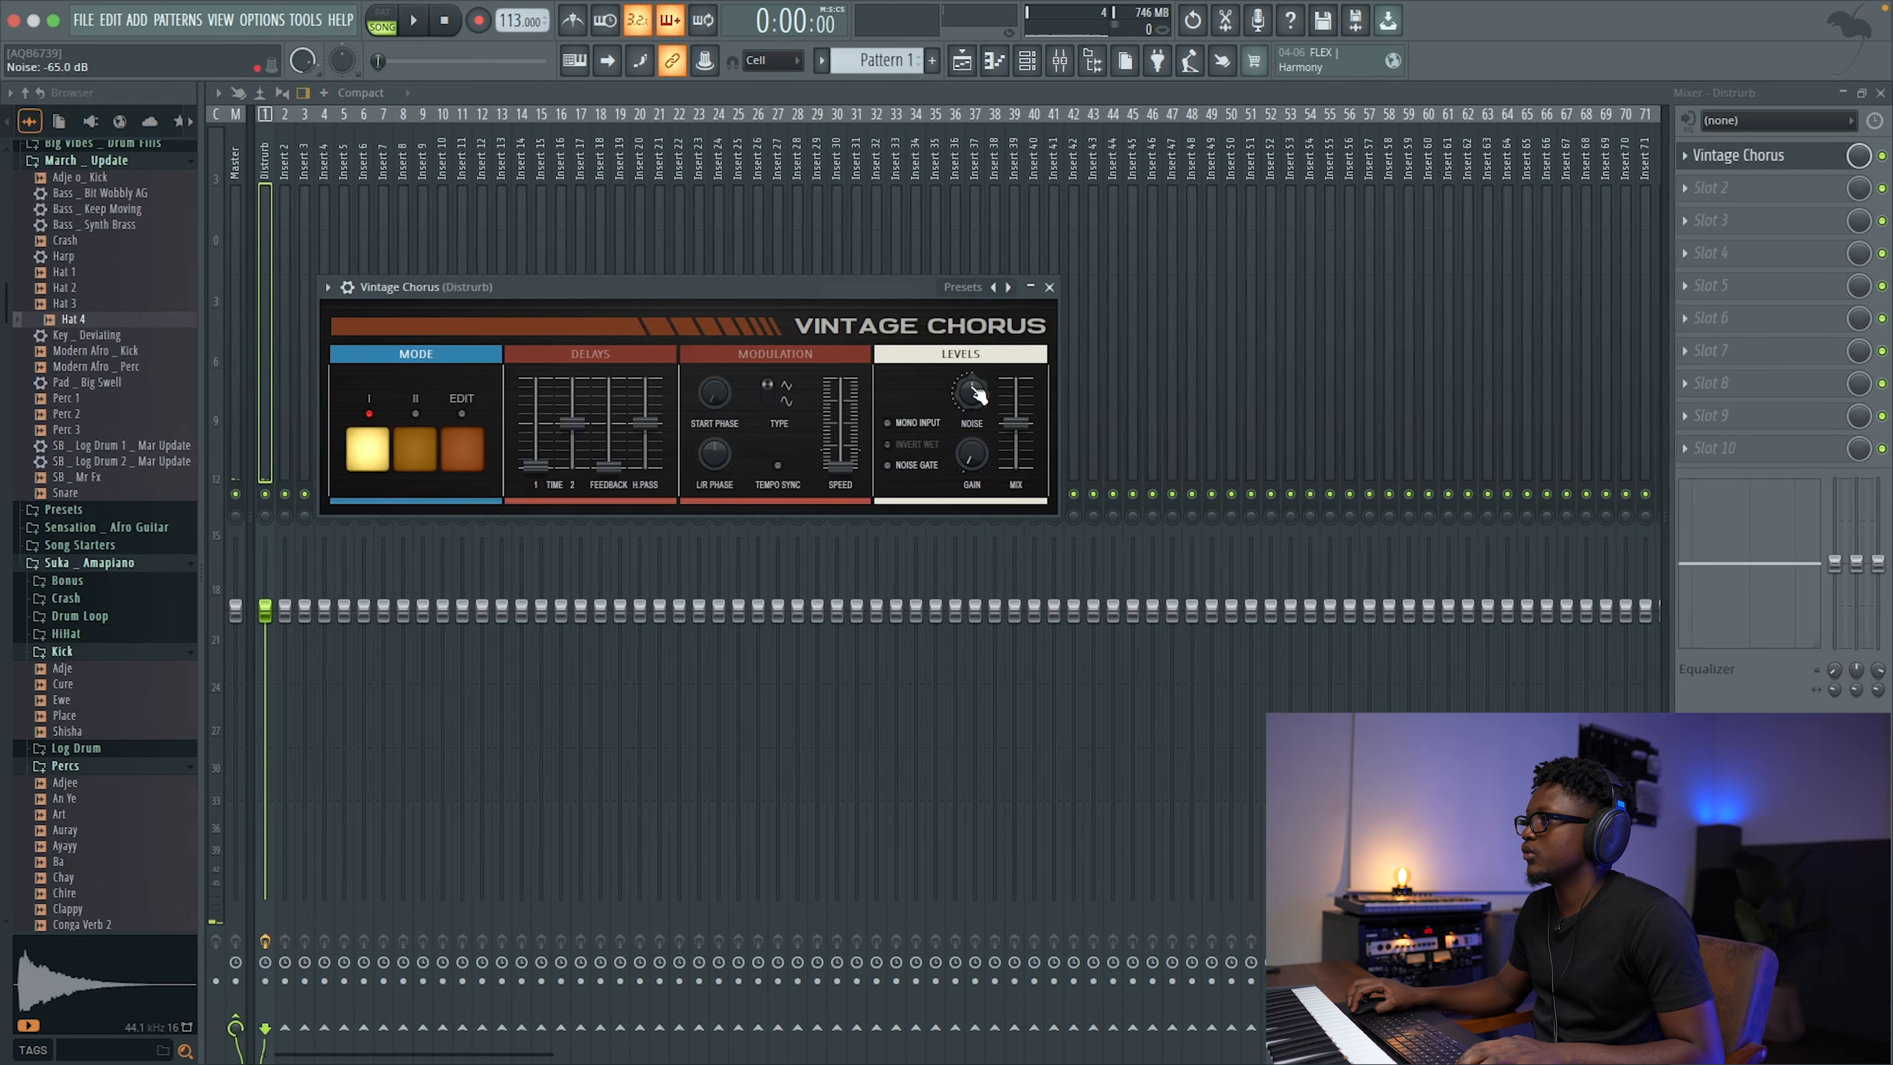
Step: Load Fruity Flanger in the second effect slot of the Distrurb mixer track
click(1725, 191)
mouse_move(991, 218)
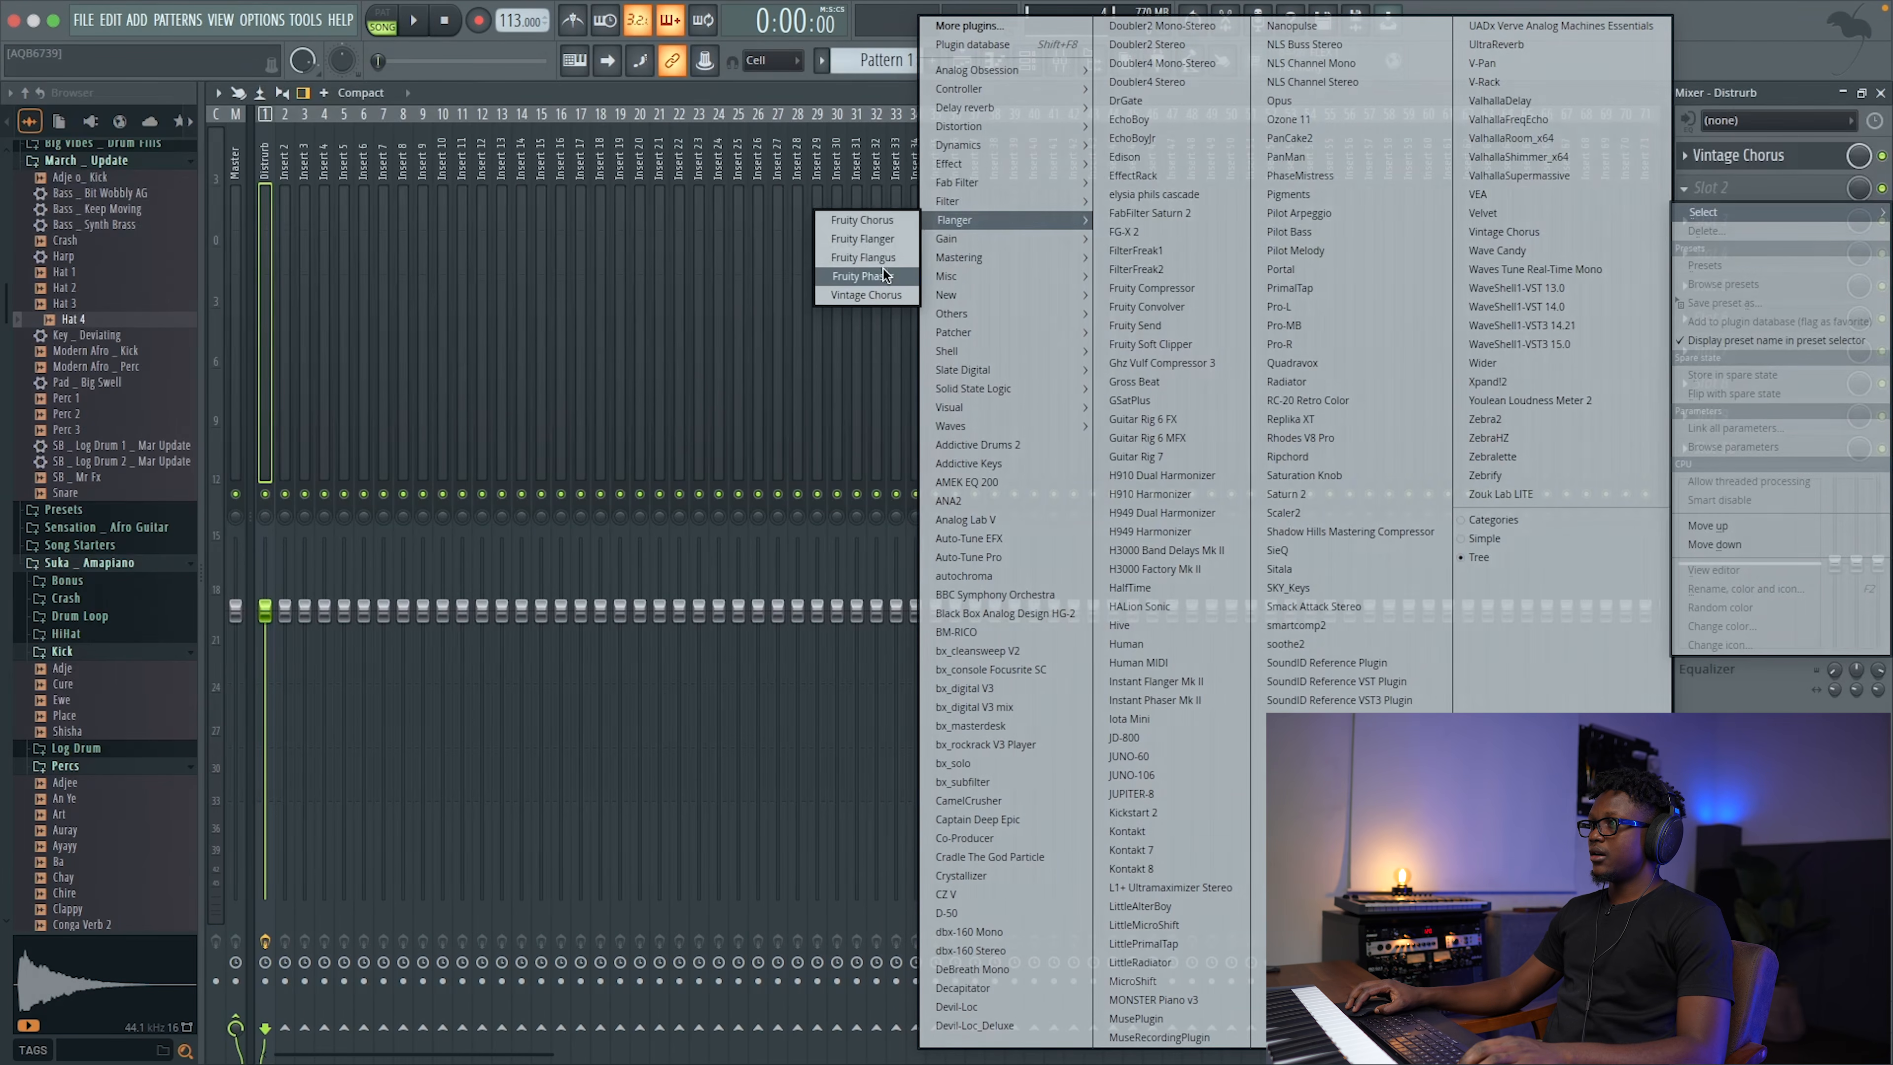
click(865, 238)
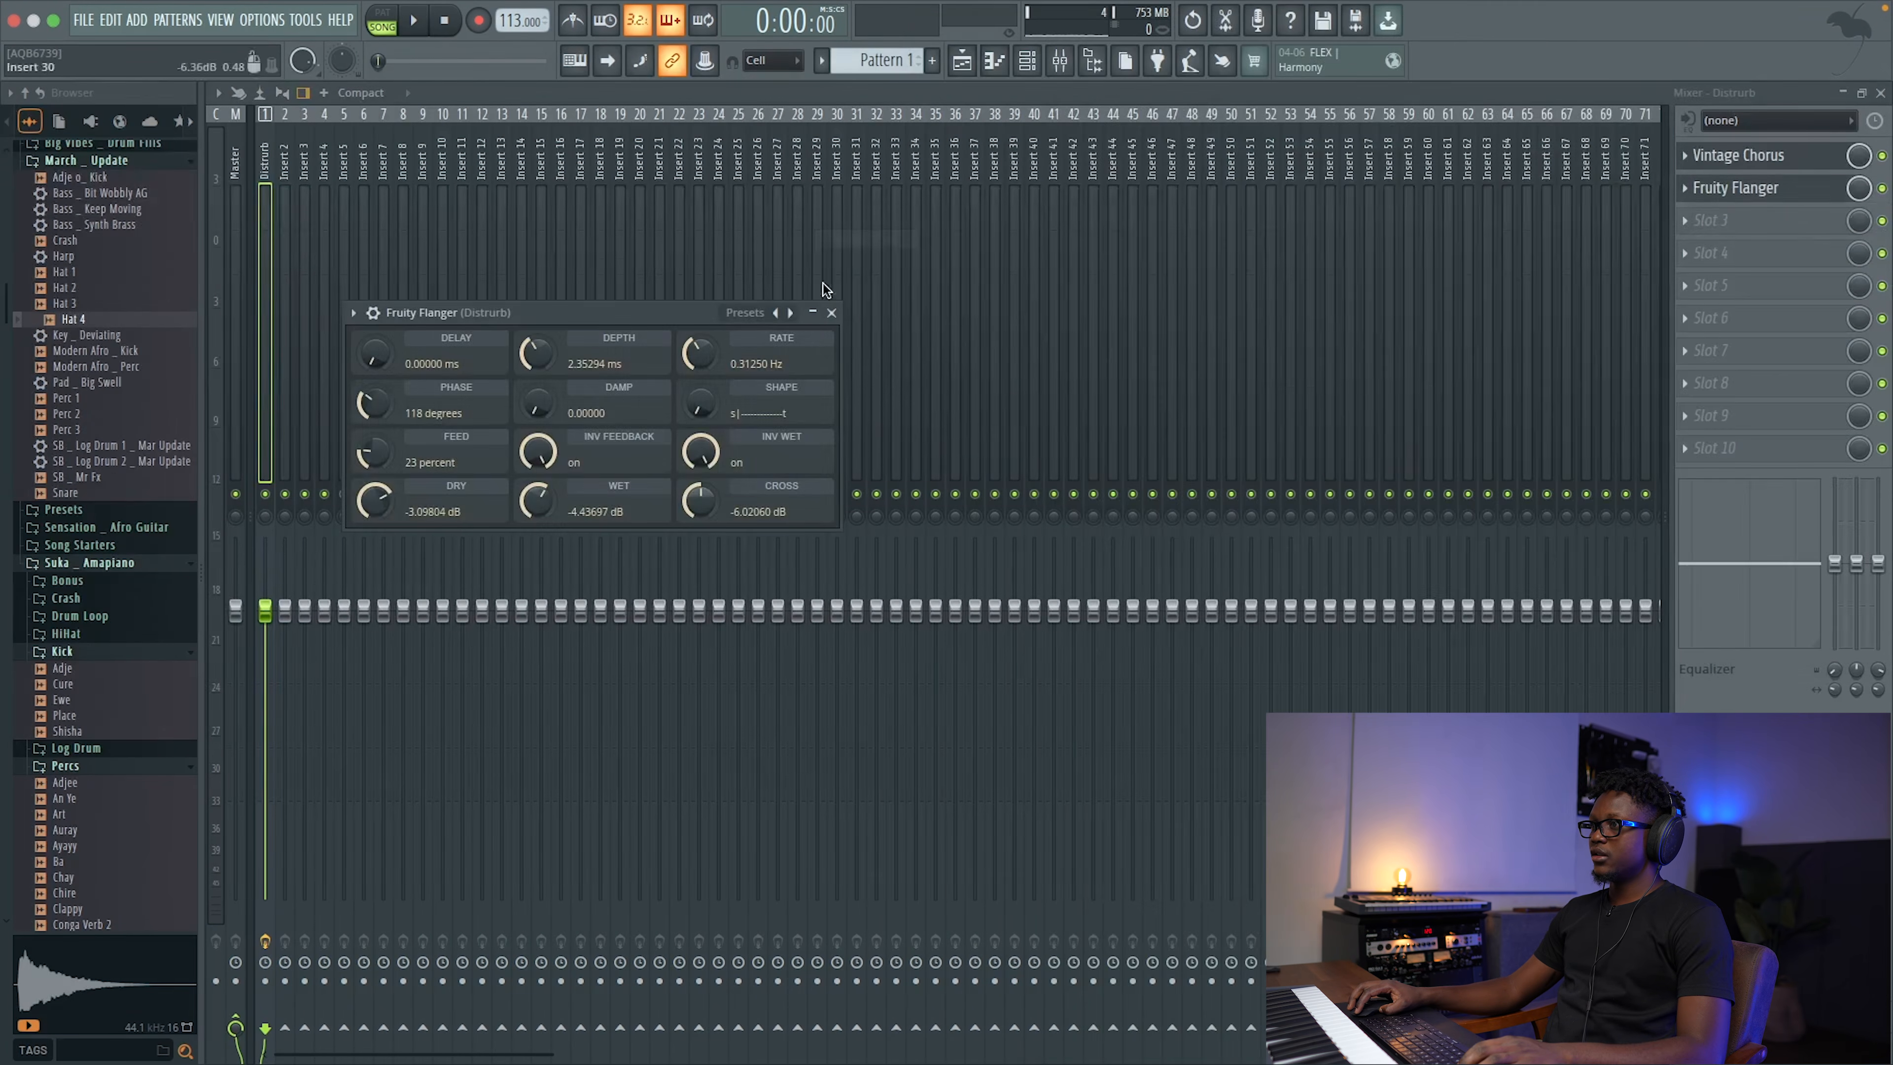
Step: Browse the Fruity Flanger presets and choose Double Trouble
click(791, 313)
click(791, 313)
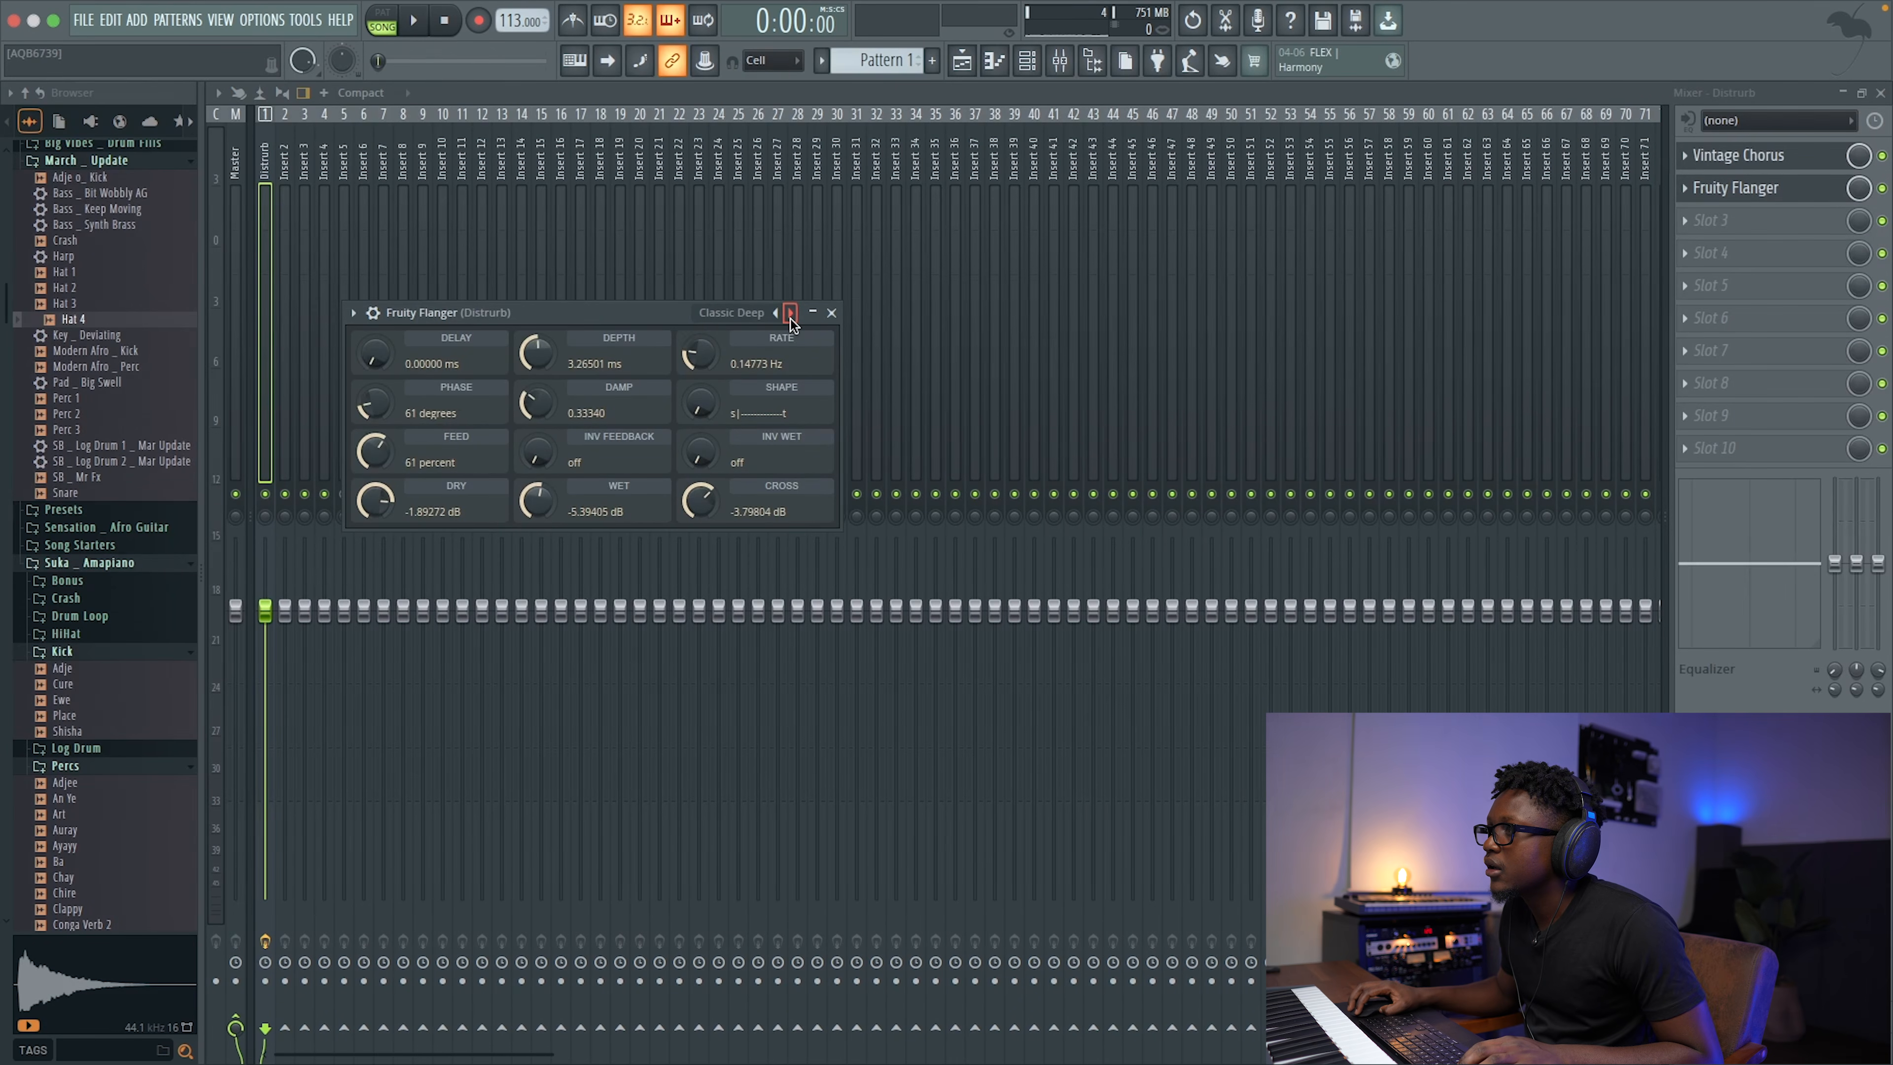
click(791, 313)
click(790, 313)
click(777, 313)
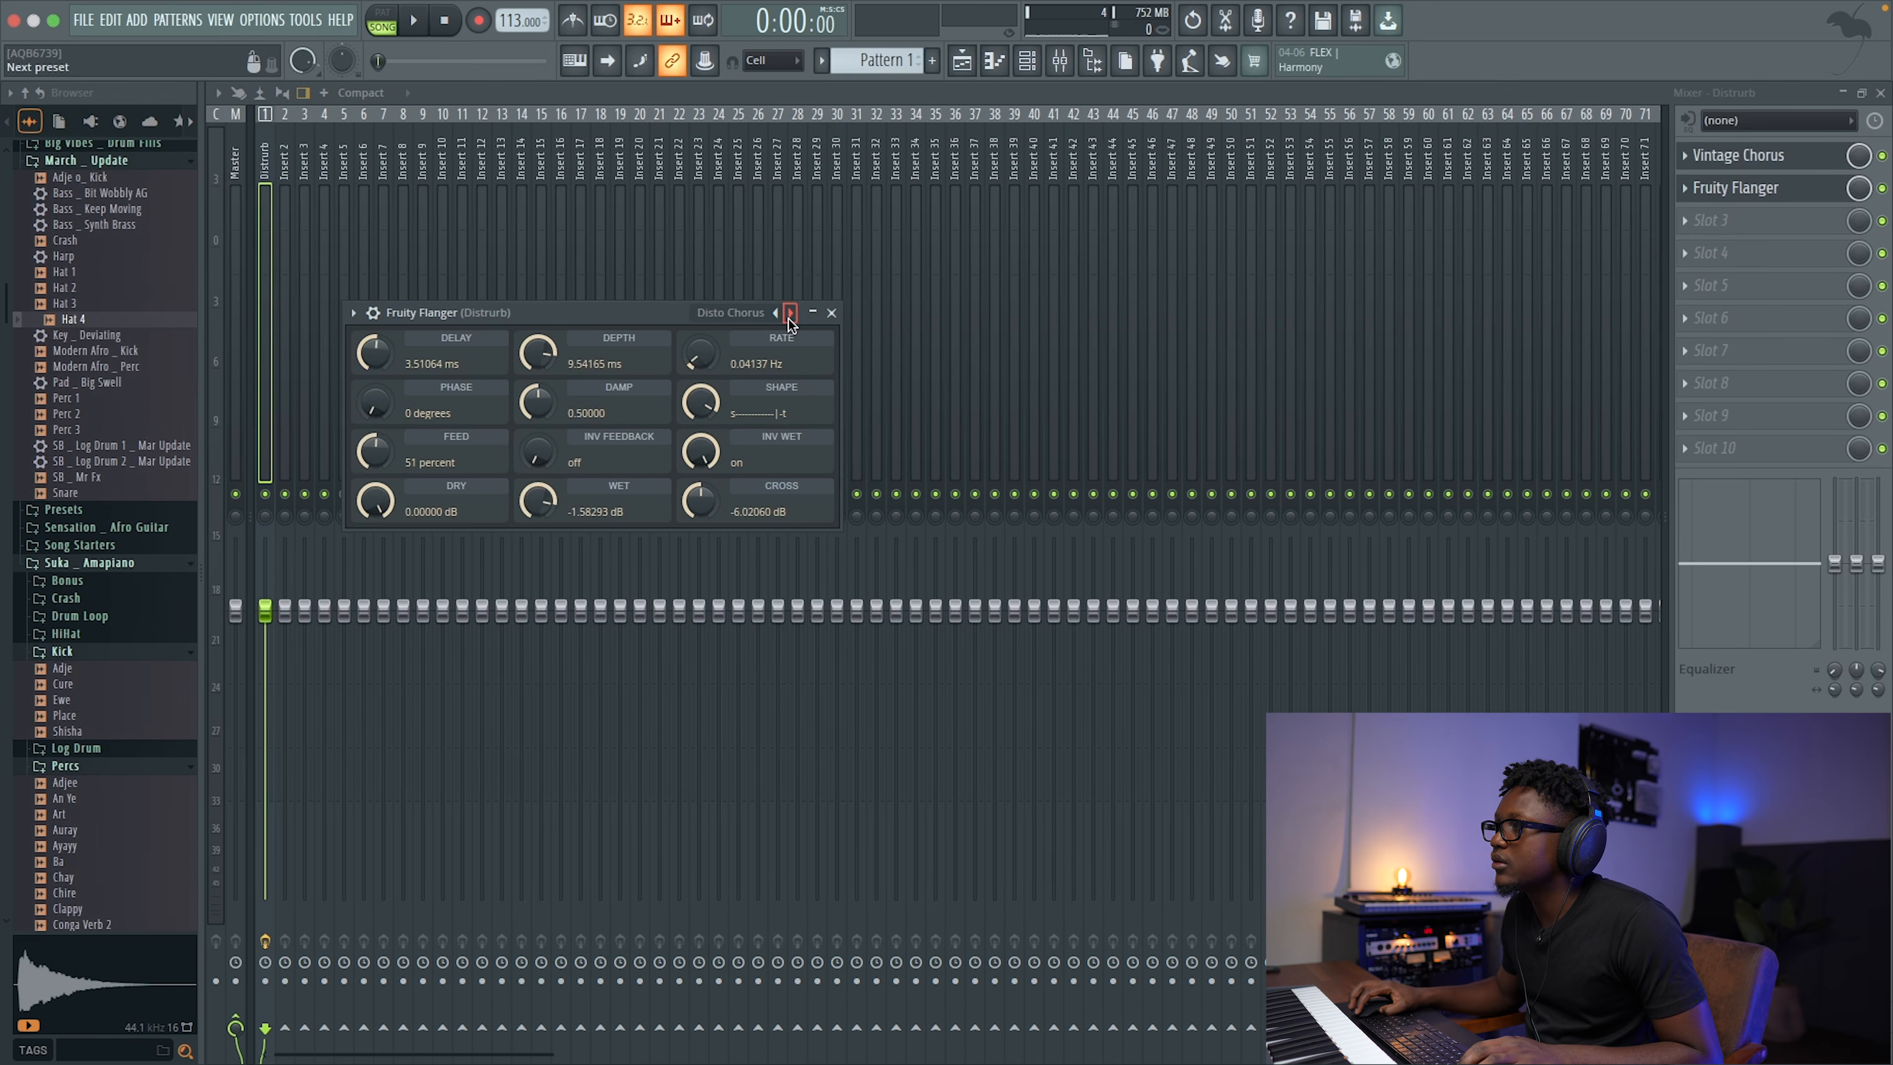
click(790, 313)
Step: Play the pattern with the effects, and close the mixer, both effect windows and the Distrurb channel settings
key(space)
click(1881, 96)
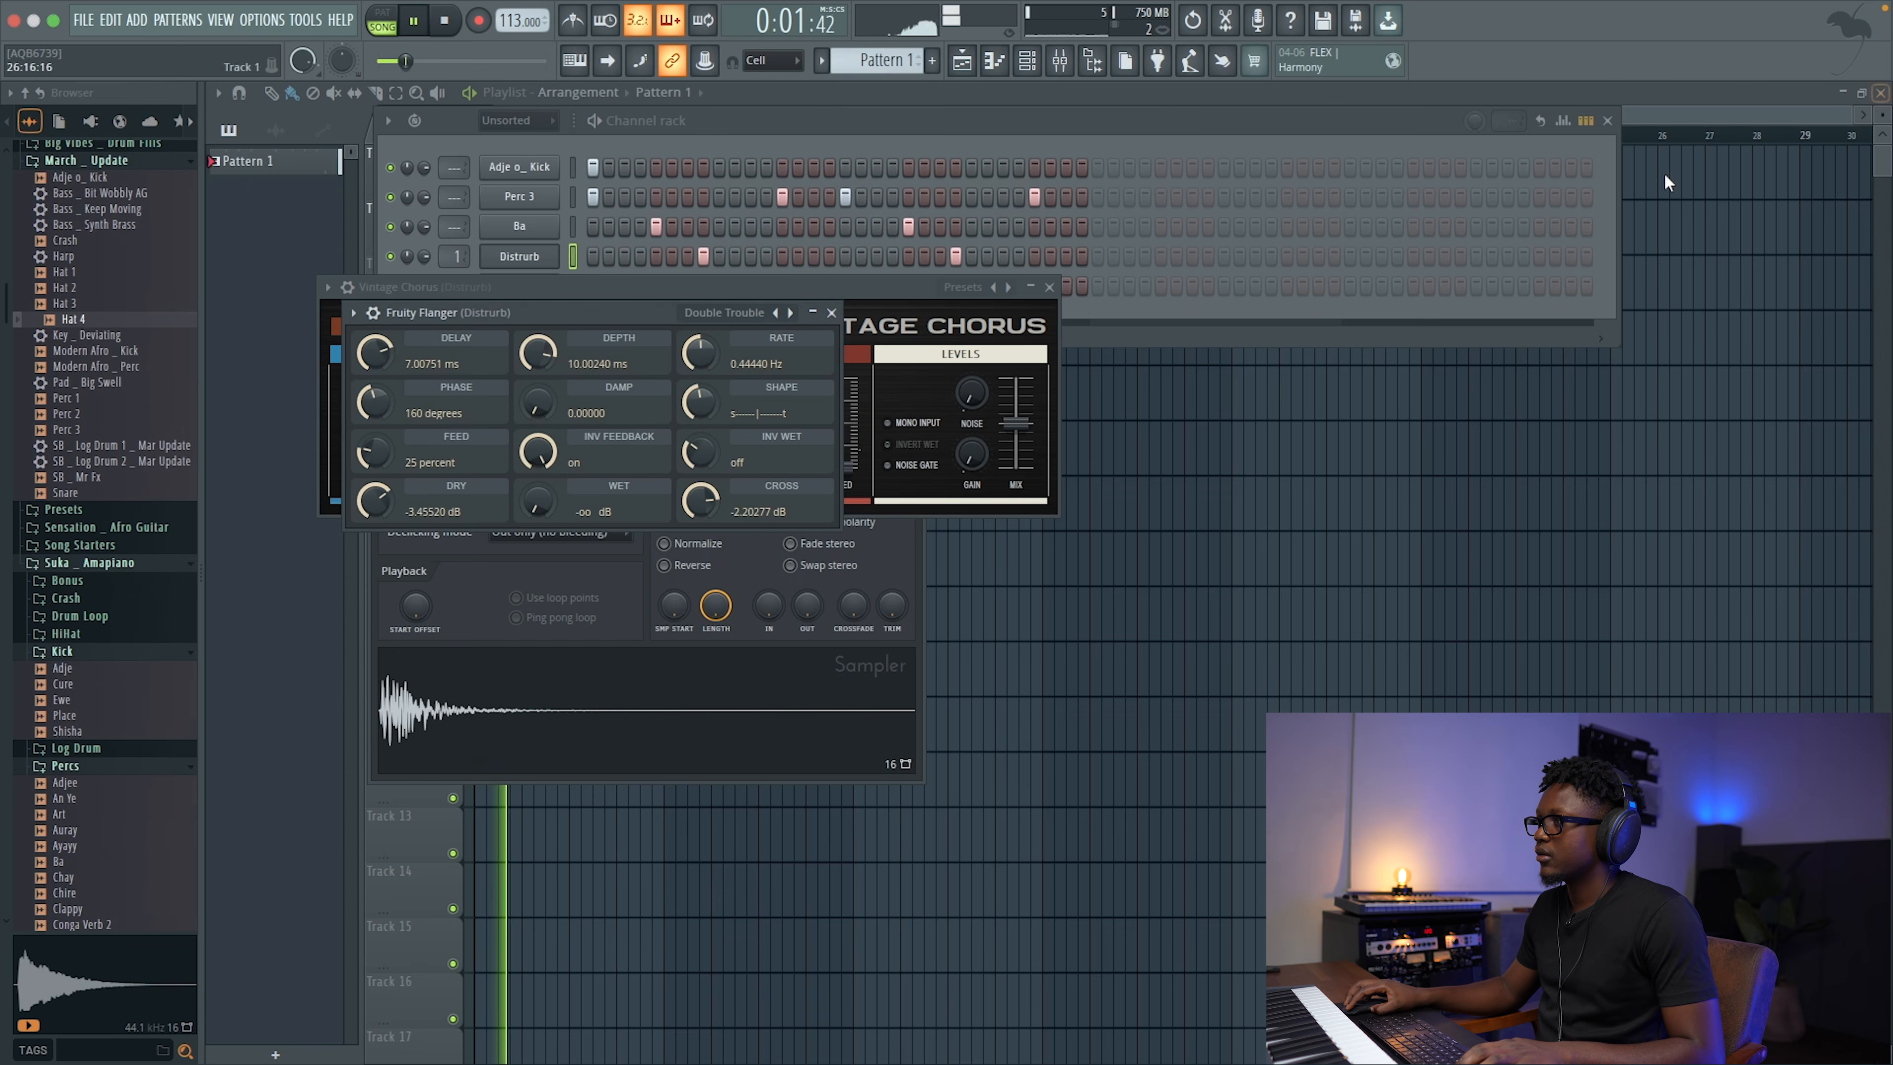
click(1031, 286)
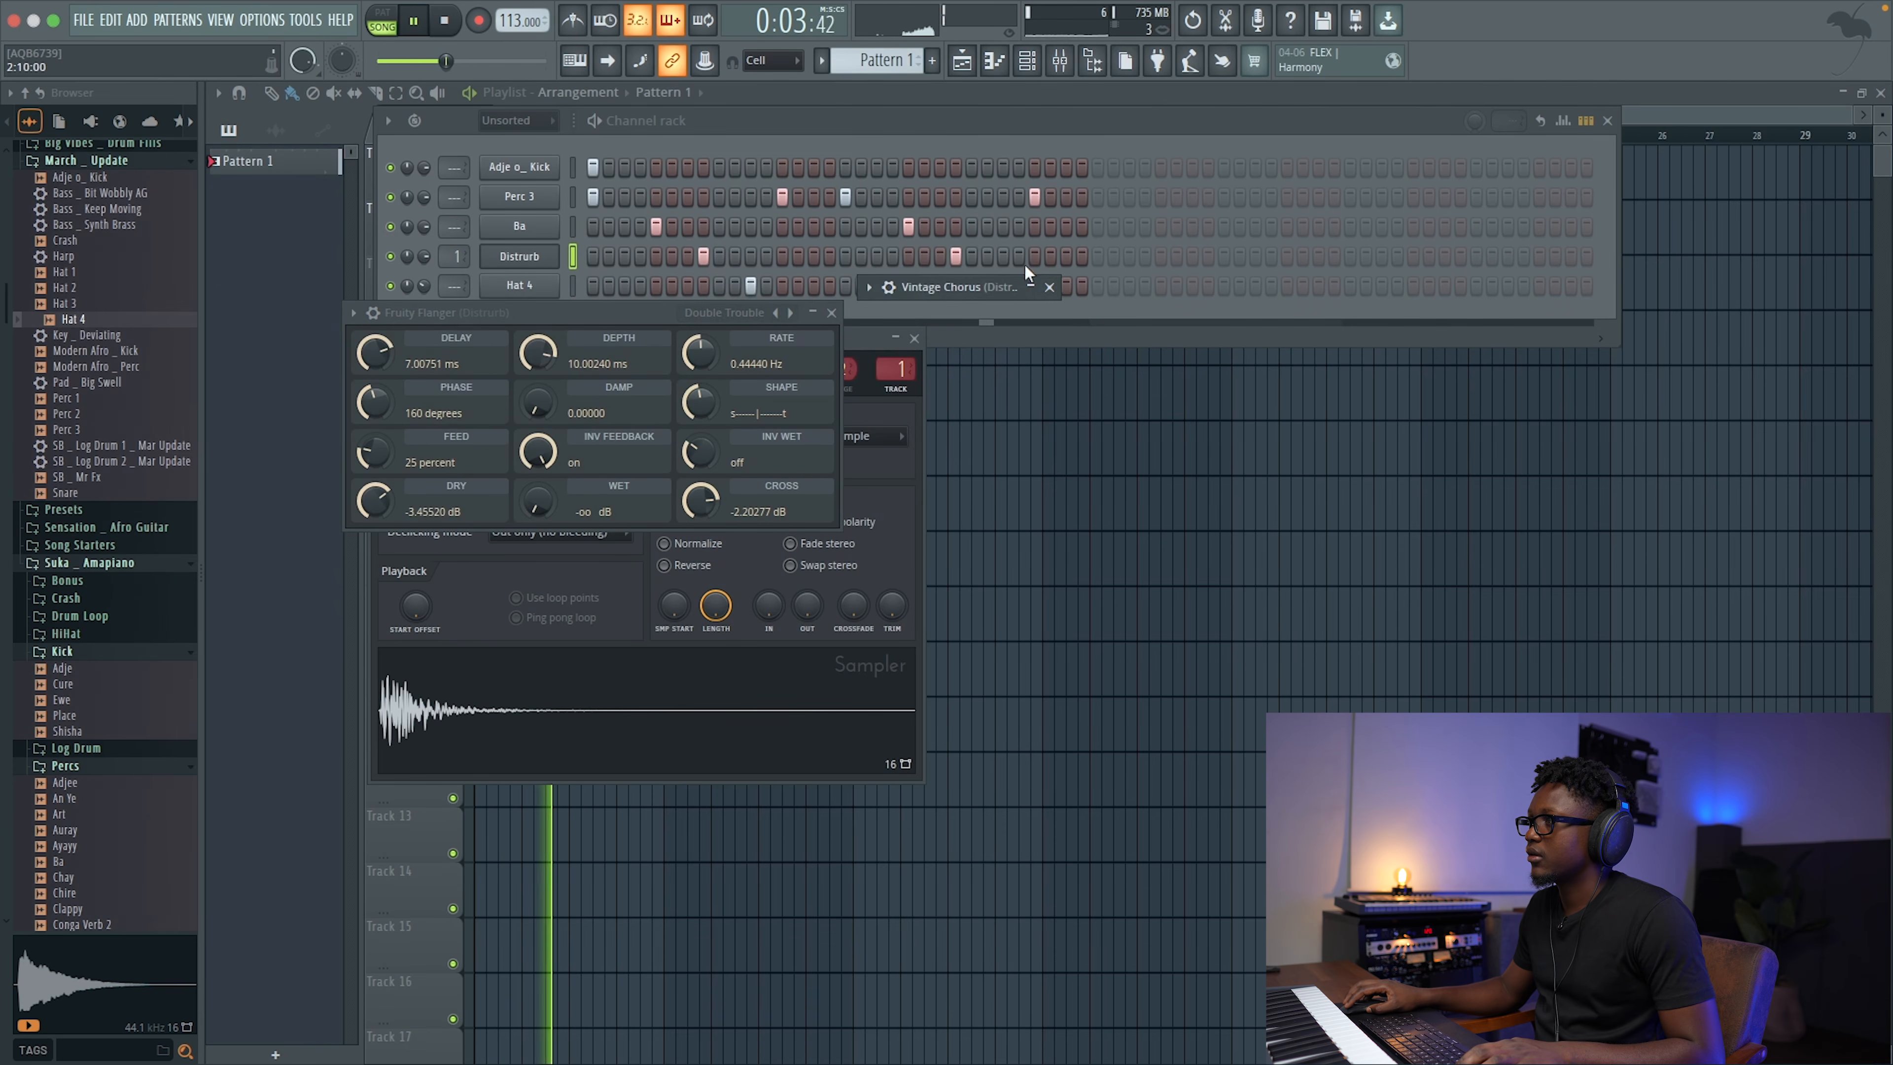
click(1050, 286)
key(space)
click(832, 312)
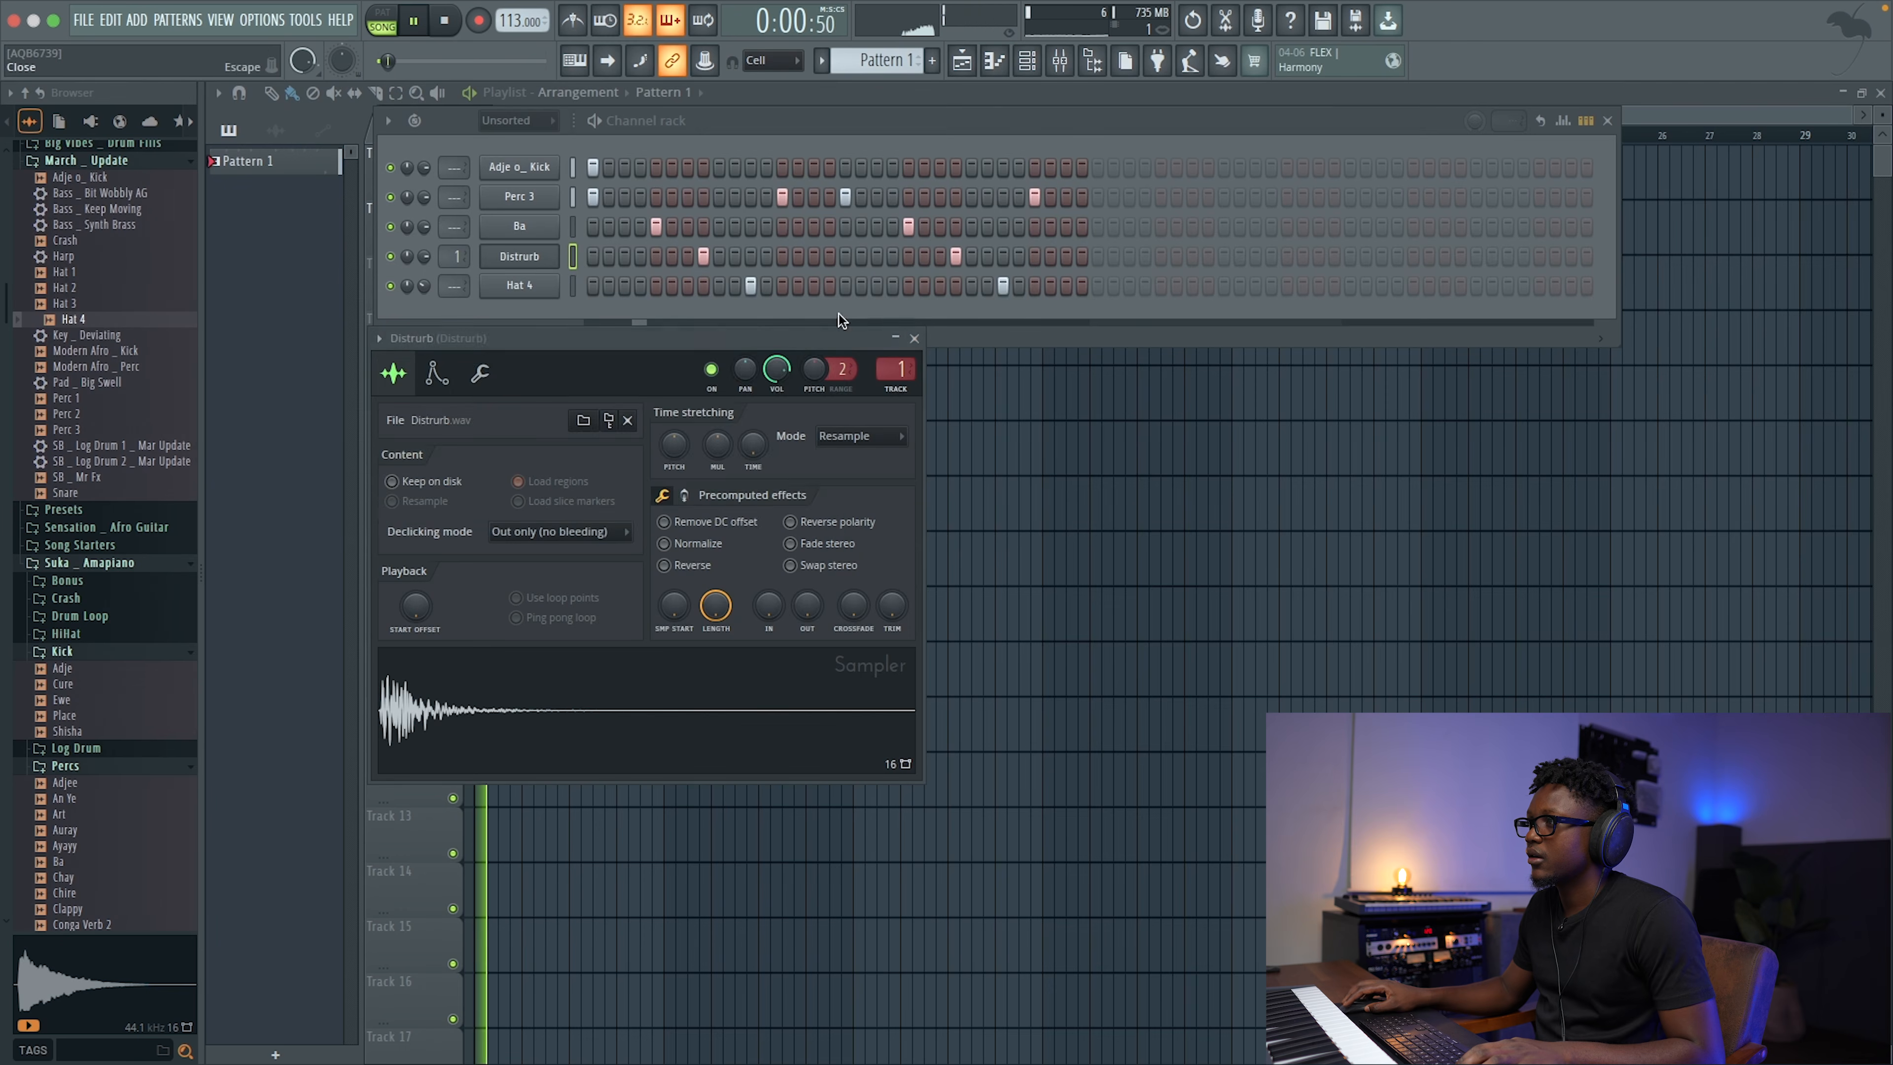
click(914, 337)
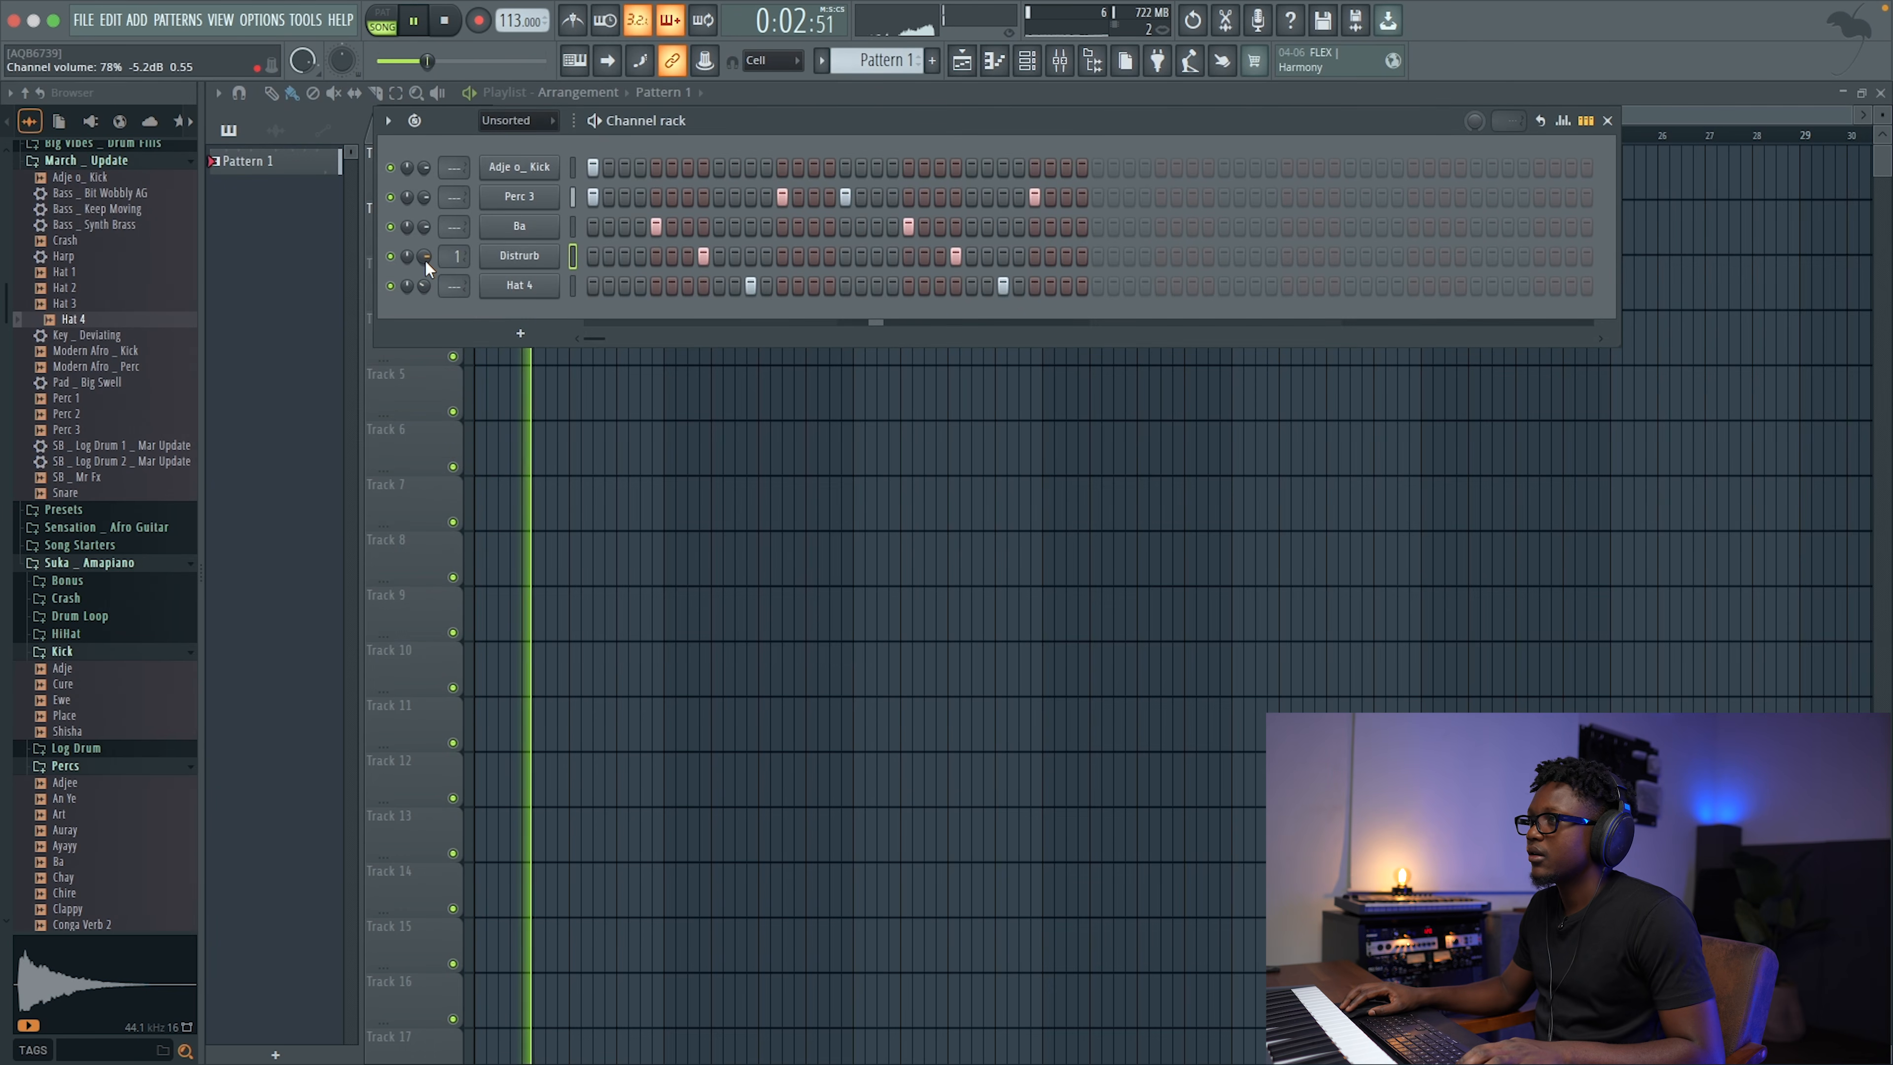
Step: Place the Amapiano Shaker sample on Track 2 and the Danse shaker on Track 3 of the playlist
key(space)
scroll(88, 413, down, 5)
scroll(88, 414, down, 6)
scroll(87, 414, up, 10)
scroll(88, 413, down, 9)
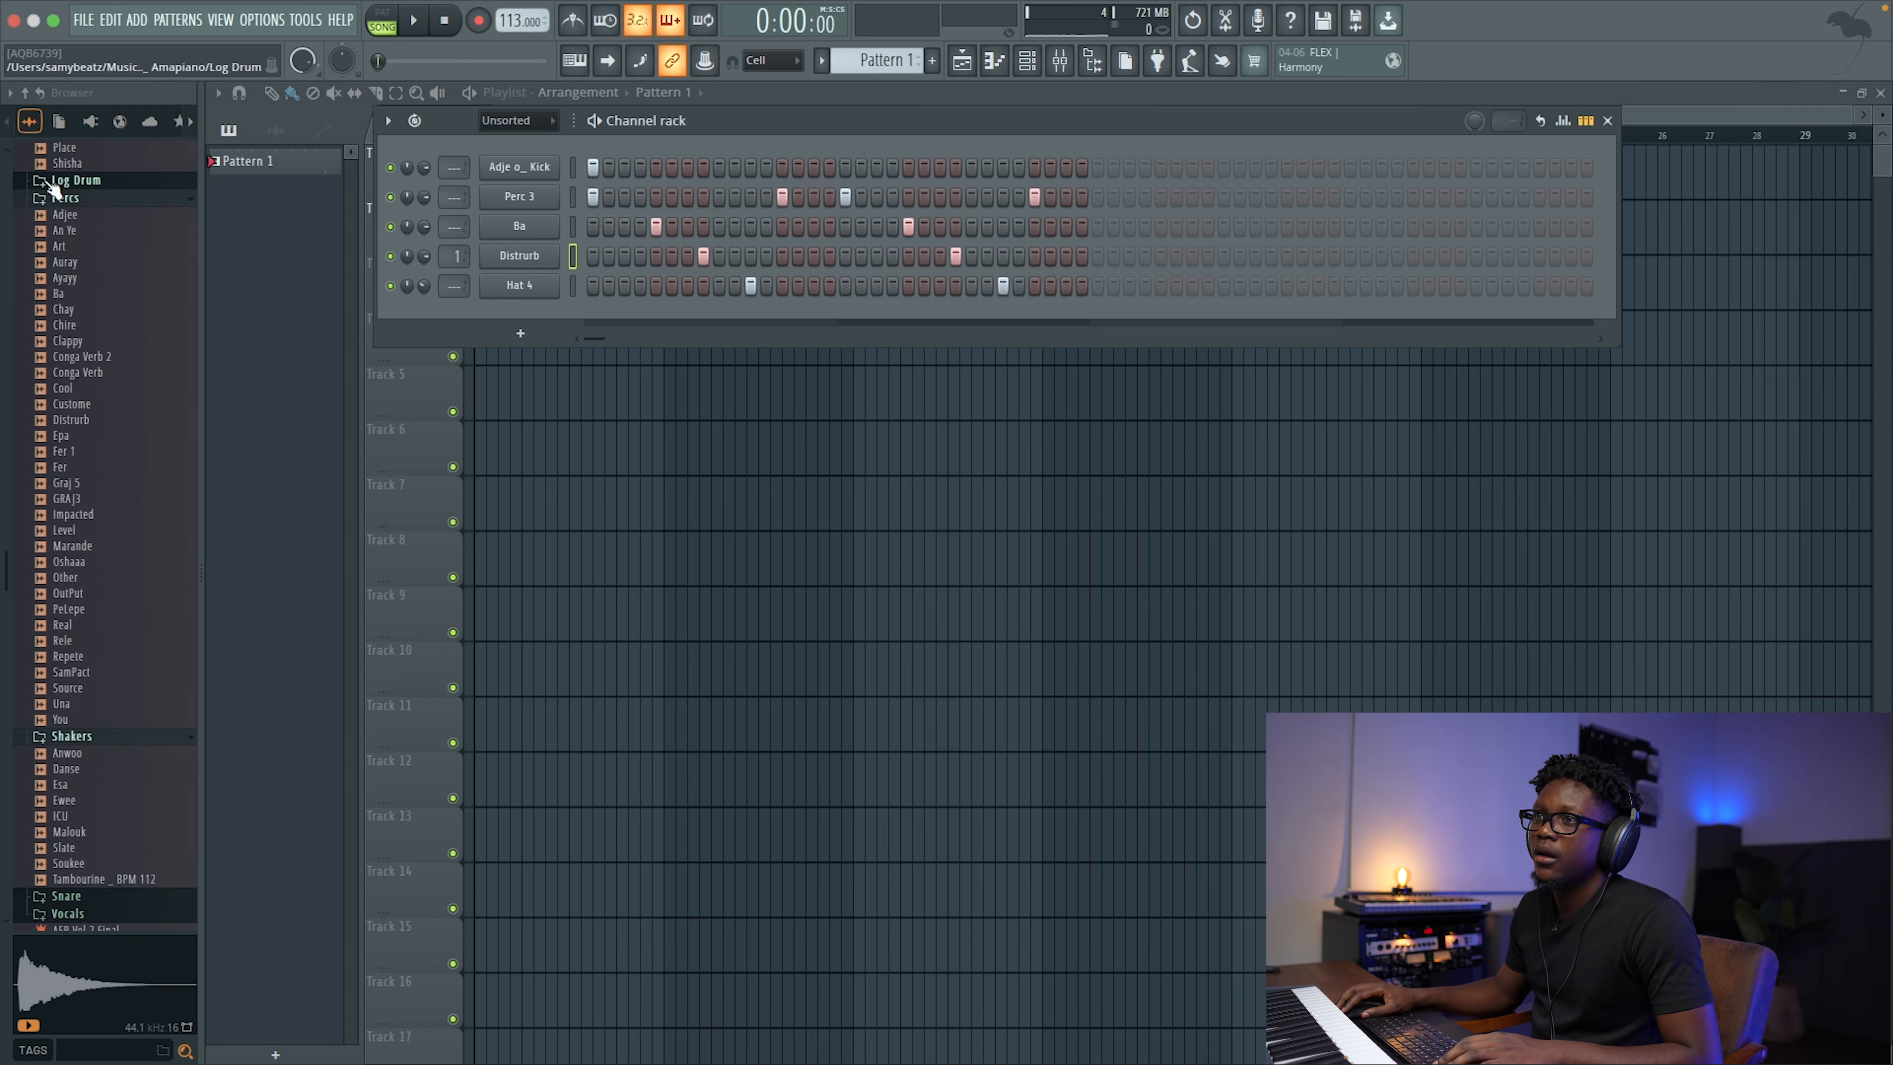
click(61, 198)
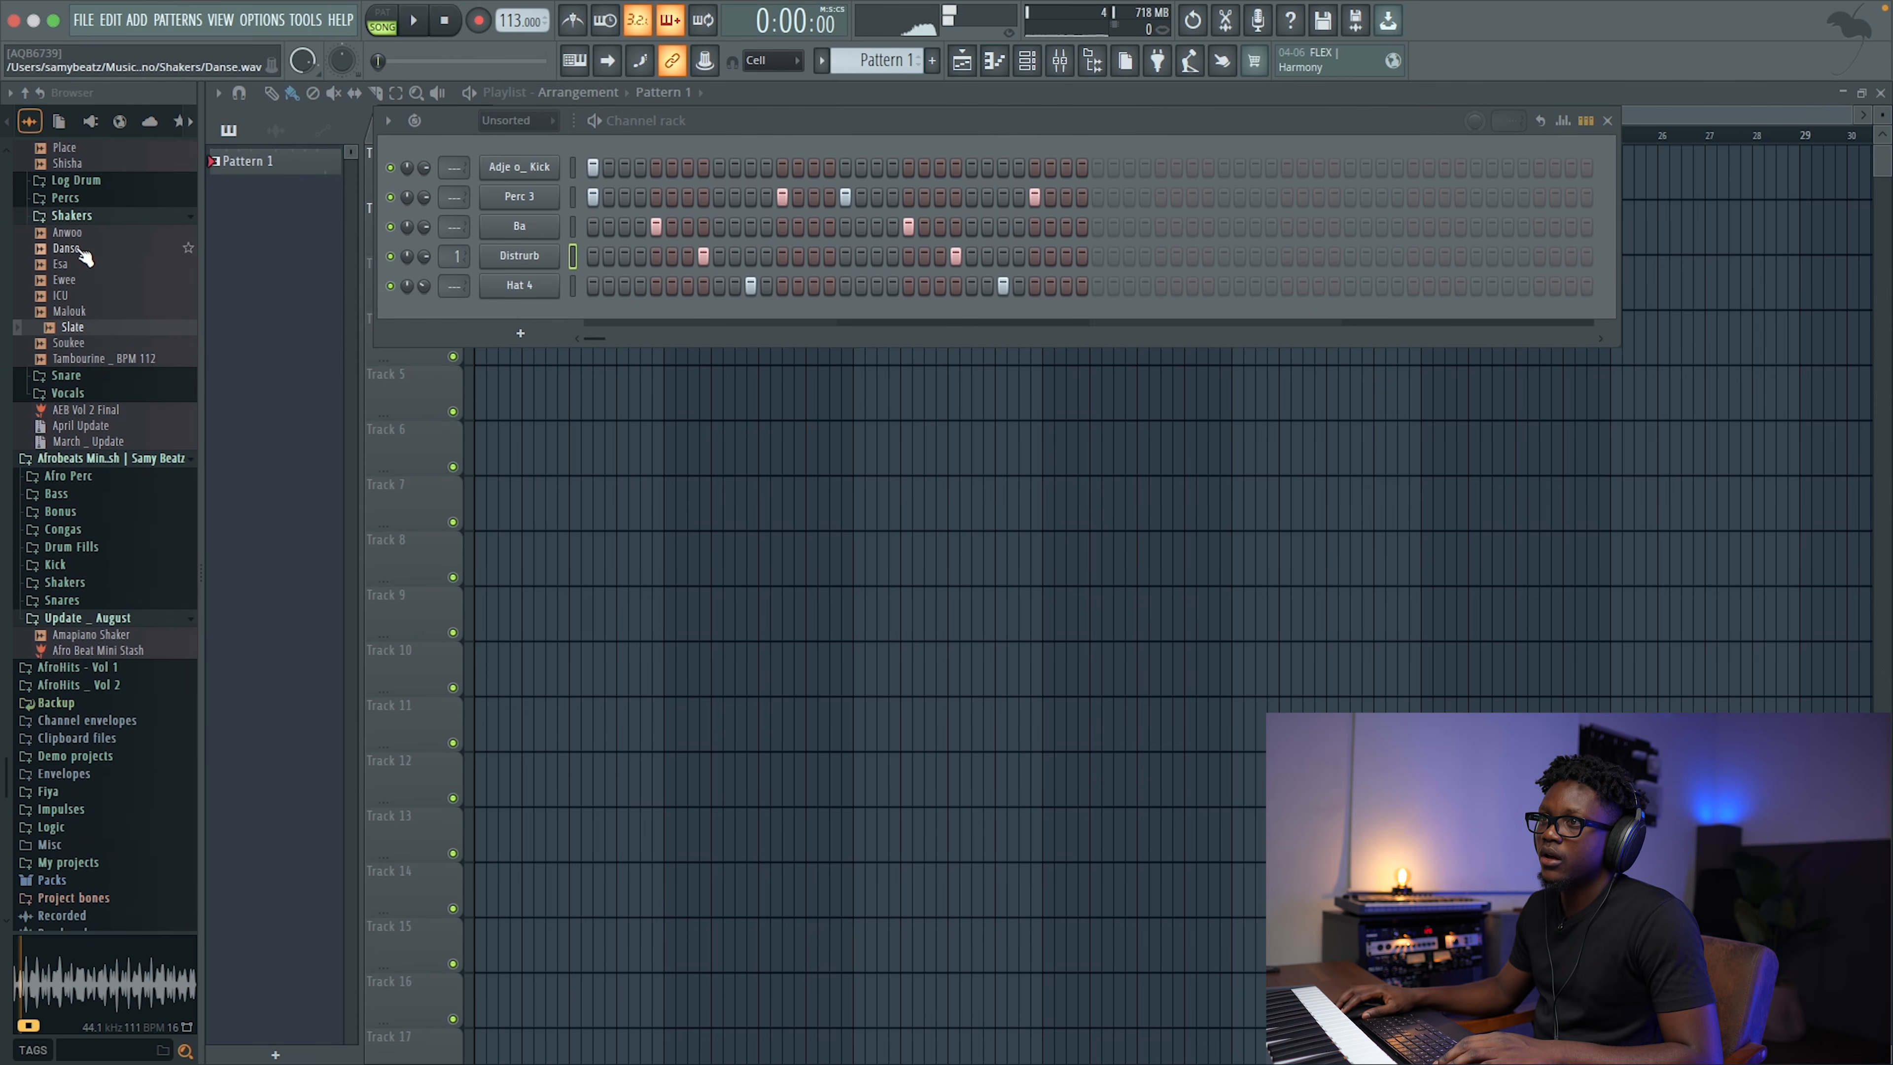
scroll(67, 246, down, 2)
drag(71, 213, 519, 287)
key(space)
key(space)
Step: Audition more samples in the Shakers folder, place Tambourine _ BPM 112 on Track 4, and play the arrangement
click(65, 278)
click(64, 294)
click(75, 310)
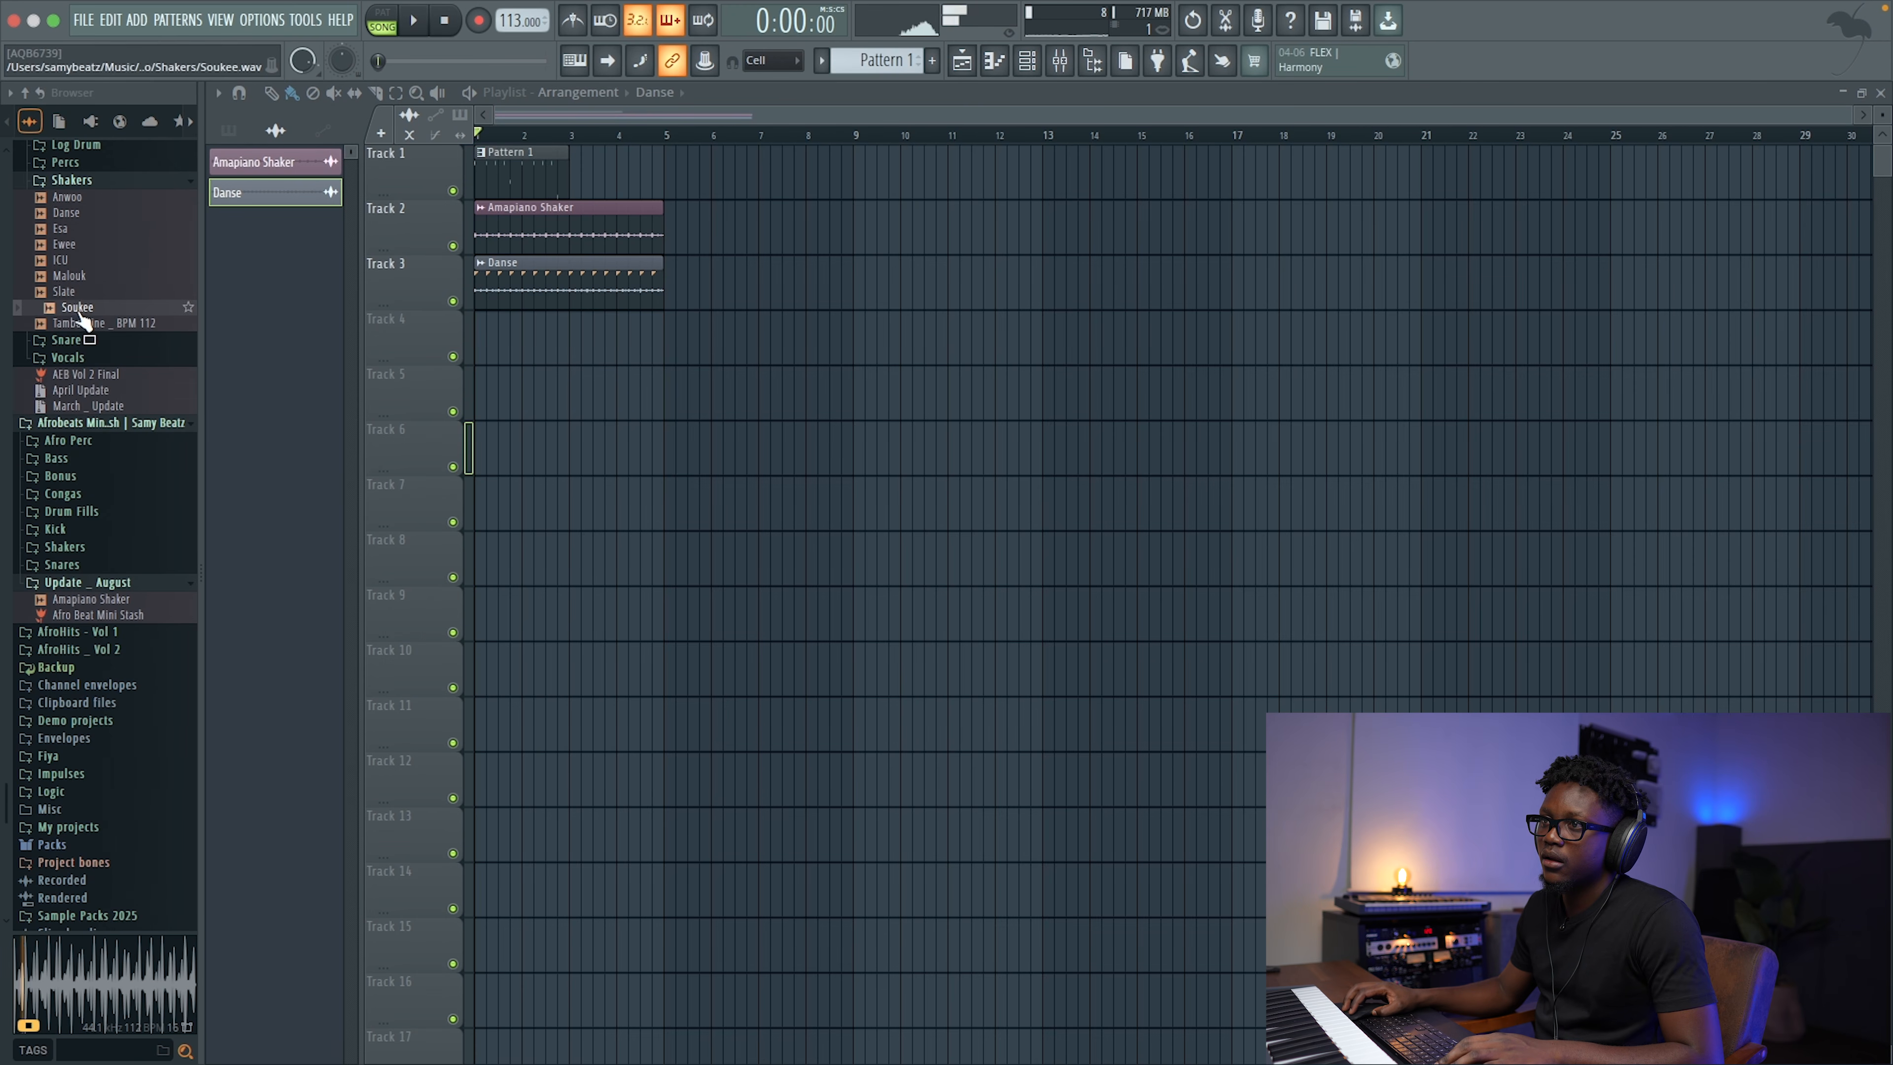
click(89, 325)
drag(85, 326, 545, 340)
double_click(545, 341)
key(space)
click(785, 209)
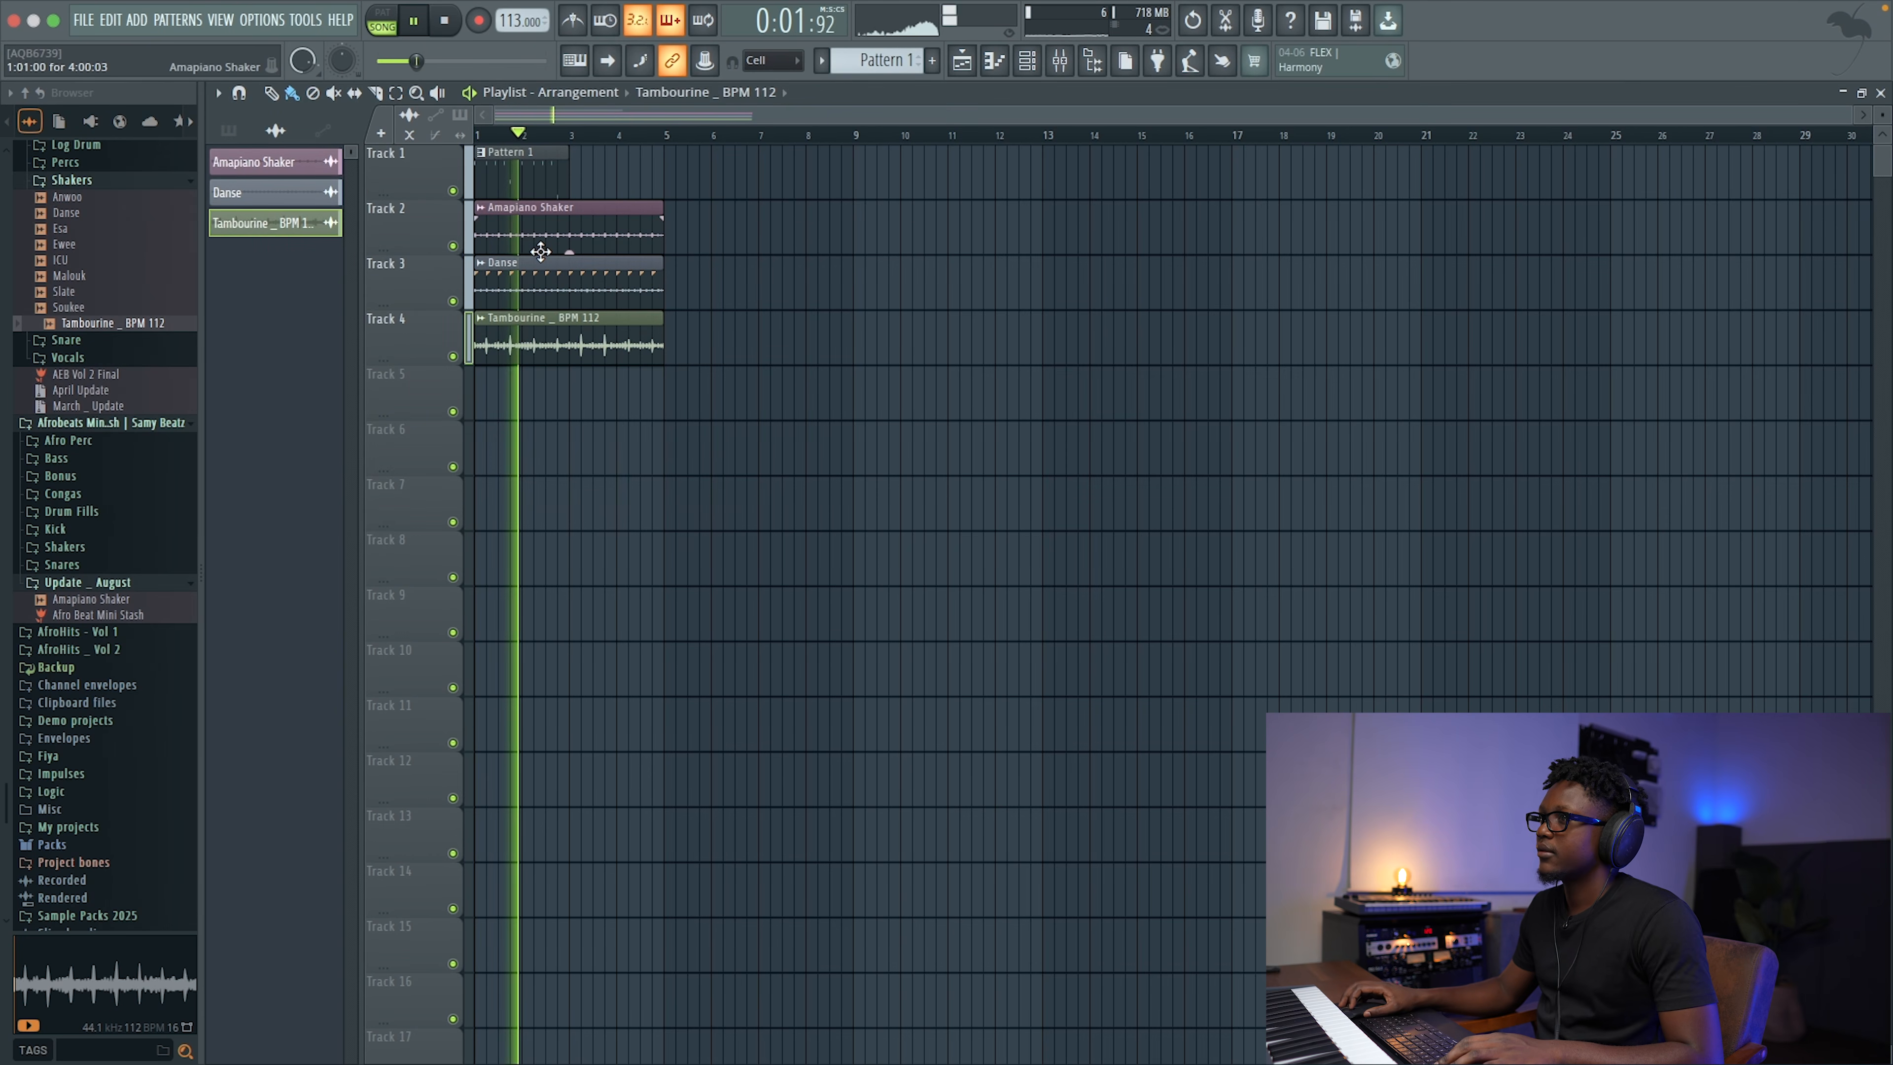
Step: Stop playback, show Pattern 1 in the channel rack, and add a kick hit on step 33
scroll(538, 247, right, 1)
click(527, 173)
key(F6)
key(space)
click(538, 122)
click(534, 144)
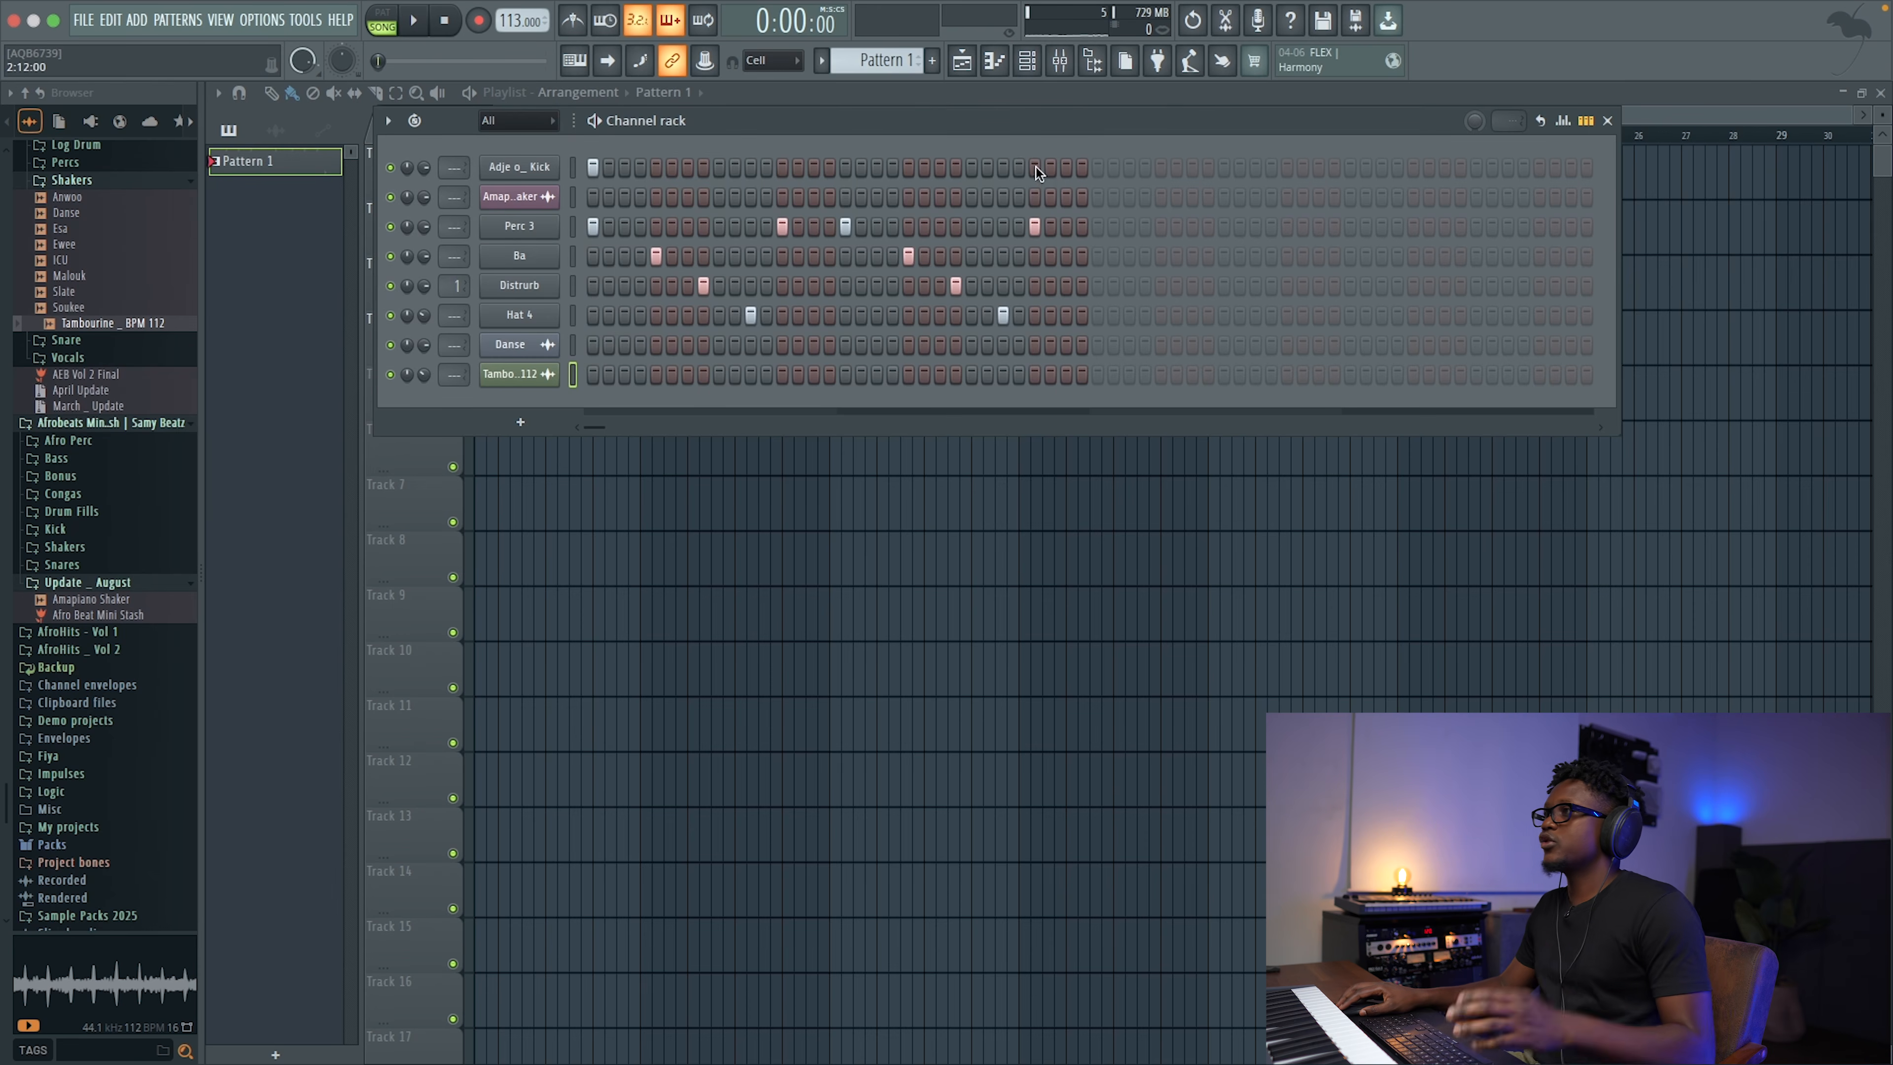
click(1096, 168)
Step: Open the Perc 3 notes in the piano roll and duplicate the two-bar phrase into bars 3 and 4
right_click(531, 228)
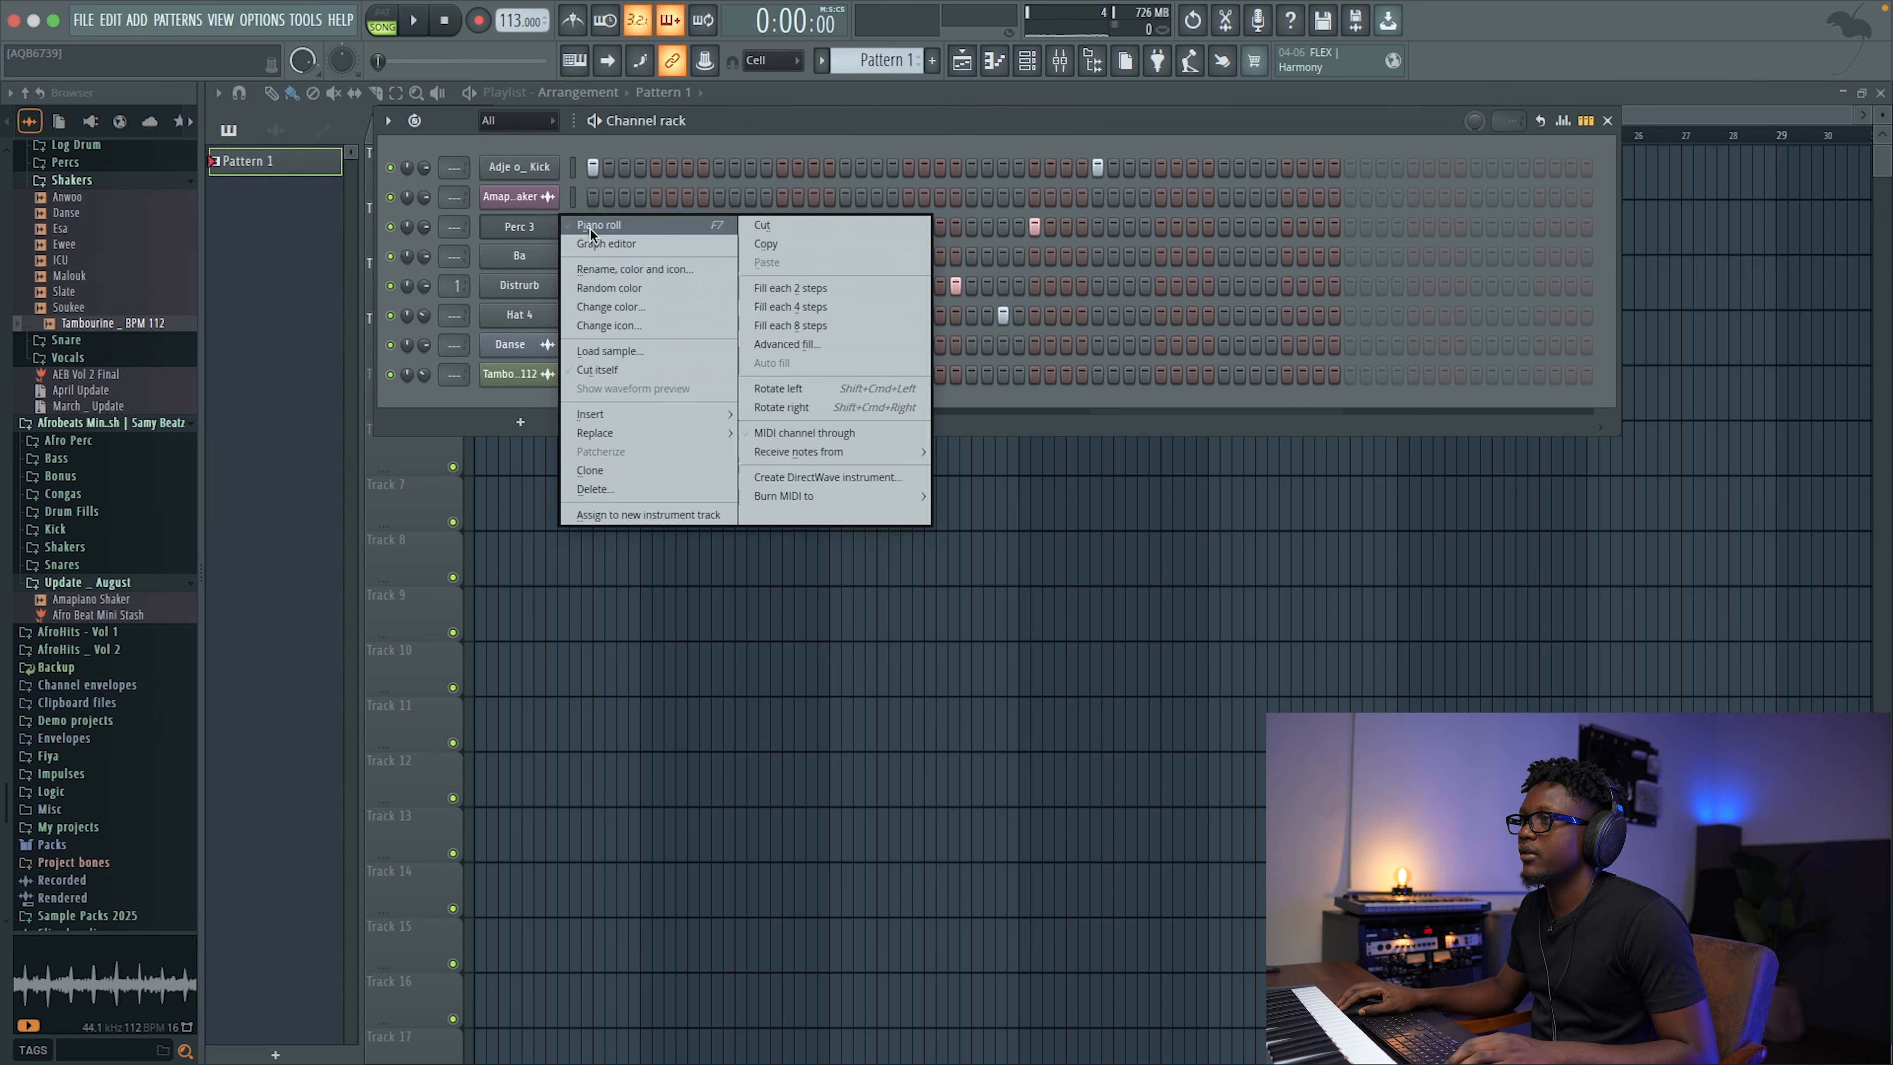
click(608, 224)
key(ctrl+a)
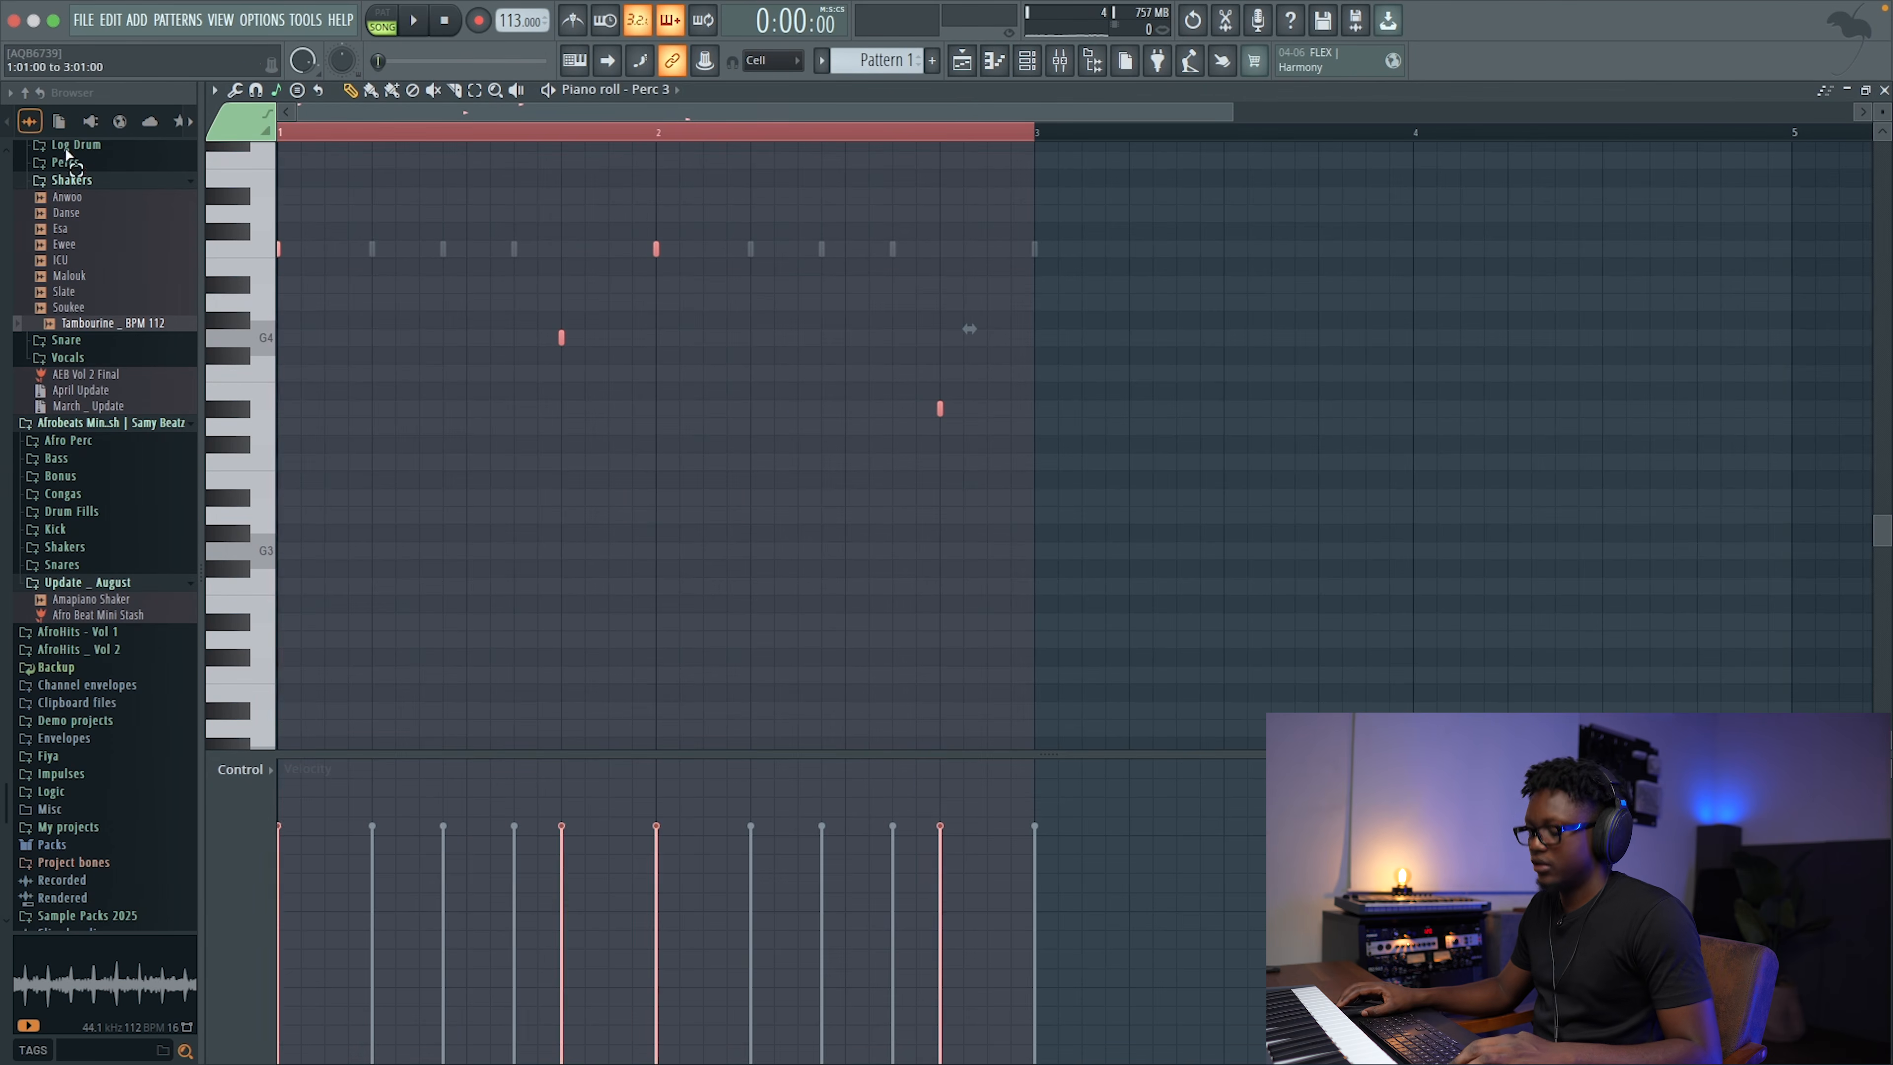
key(ctrl+b)
Step: Switch the piano roll to the Ba channel and duplicate its notes into bars 3 and 4
click(656, 90)
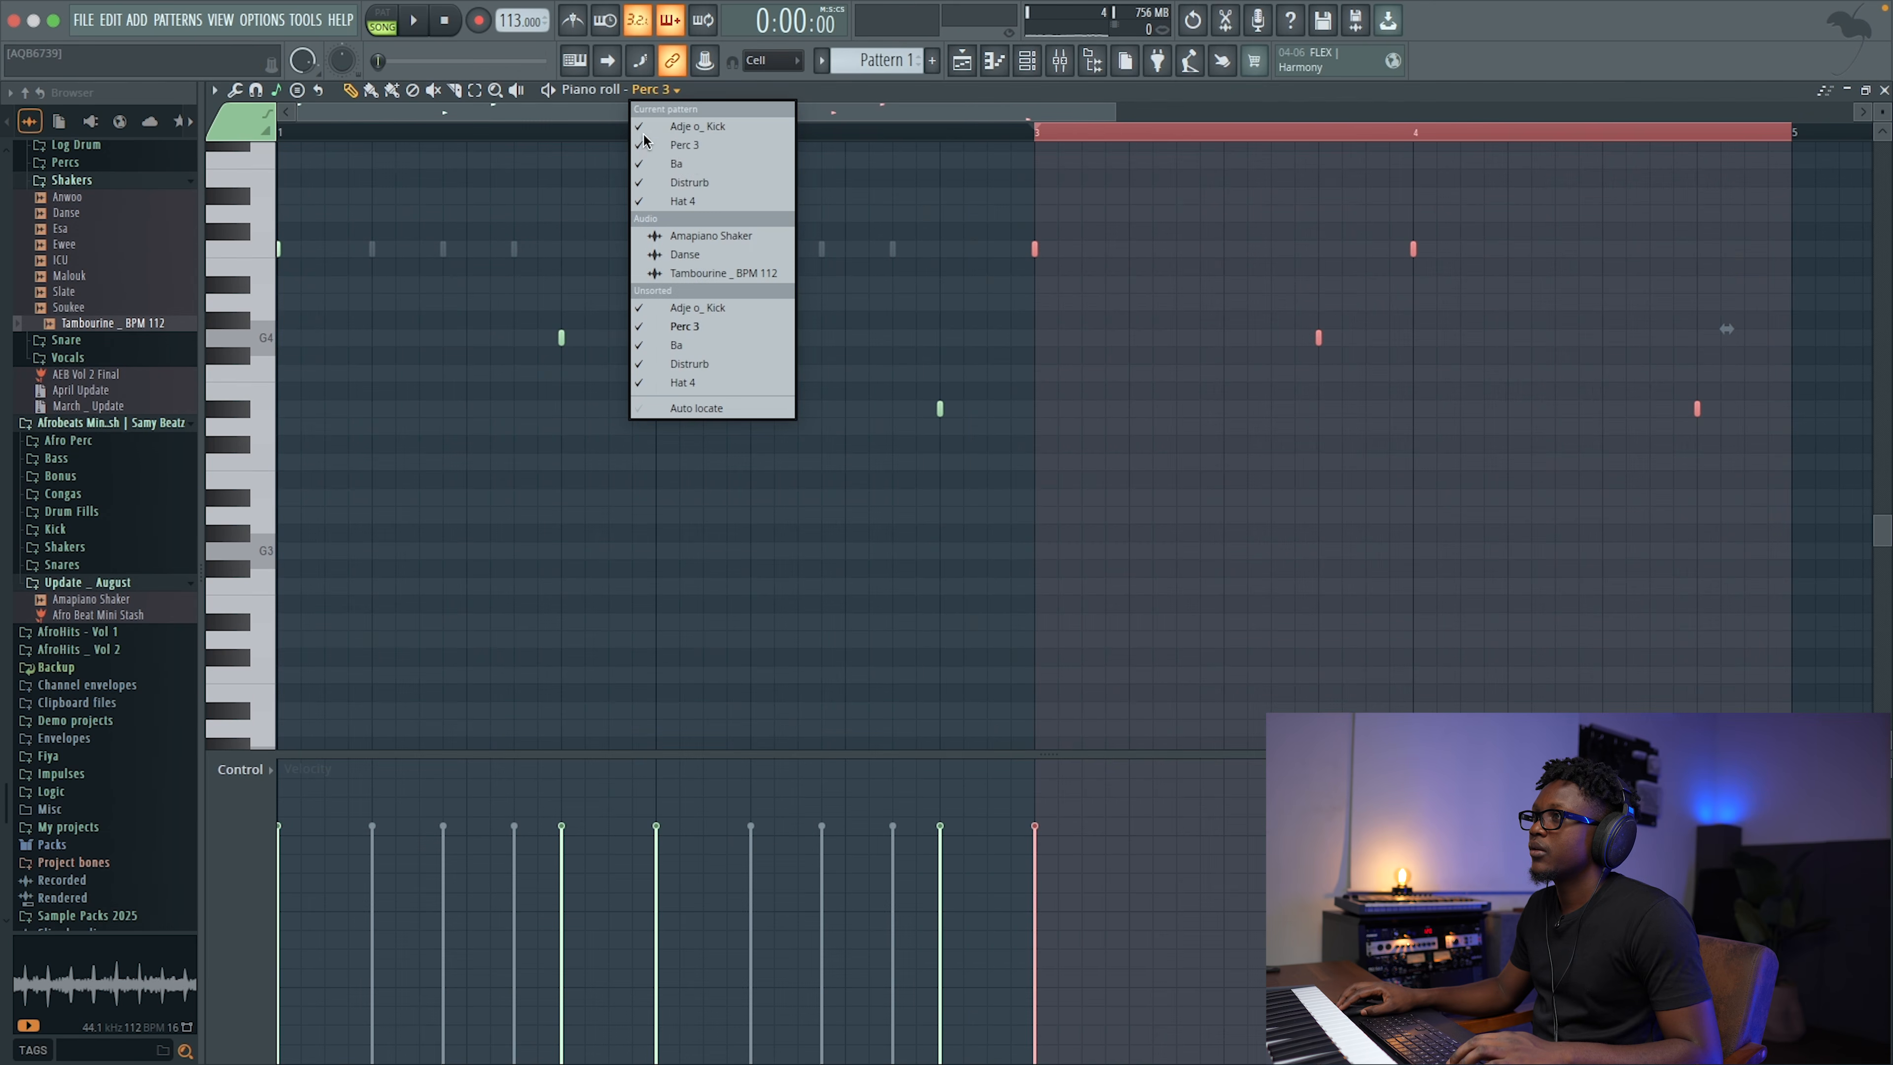
click(685, 345)
key(ctrl+a)
key(ctrl+b)
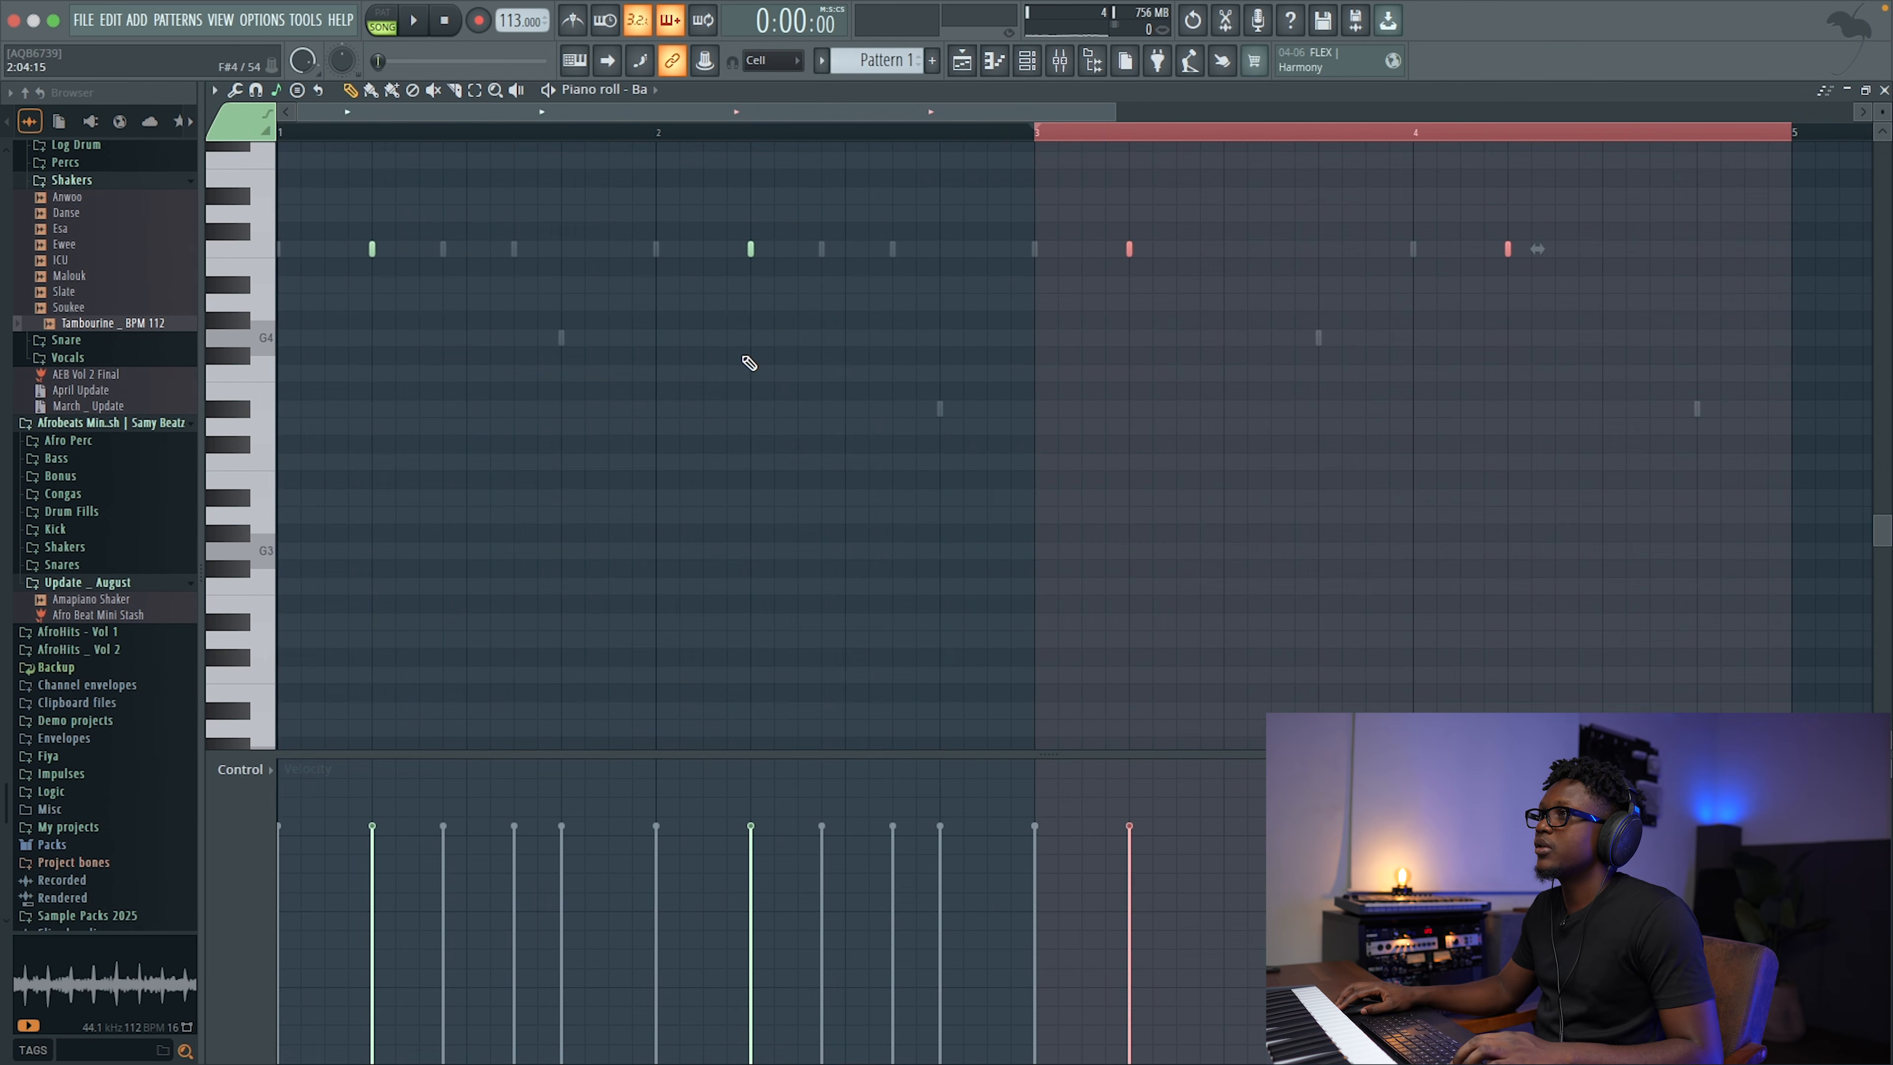
Step: Switch the piano roll to Distrurb, duplicate its notes into bars 3 and 4, and move the time selection back to the first two bars
click(656, 89)
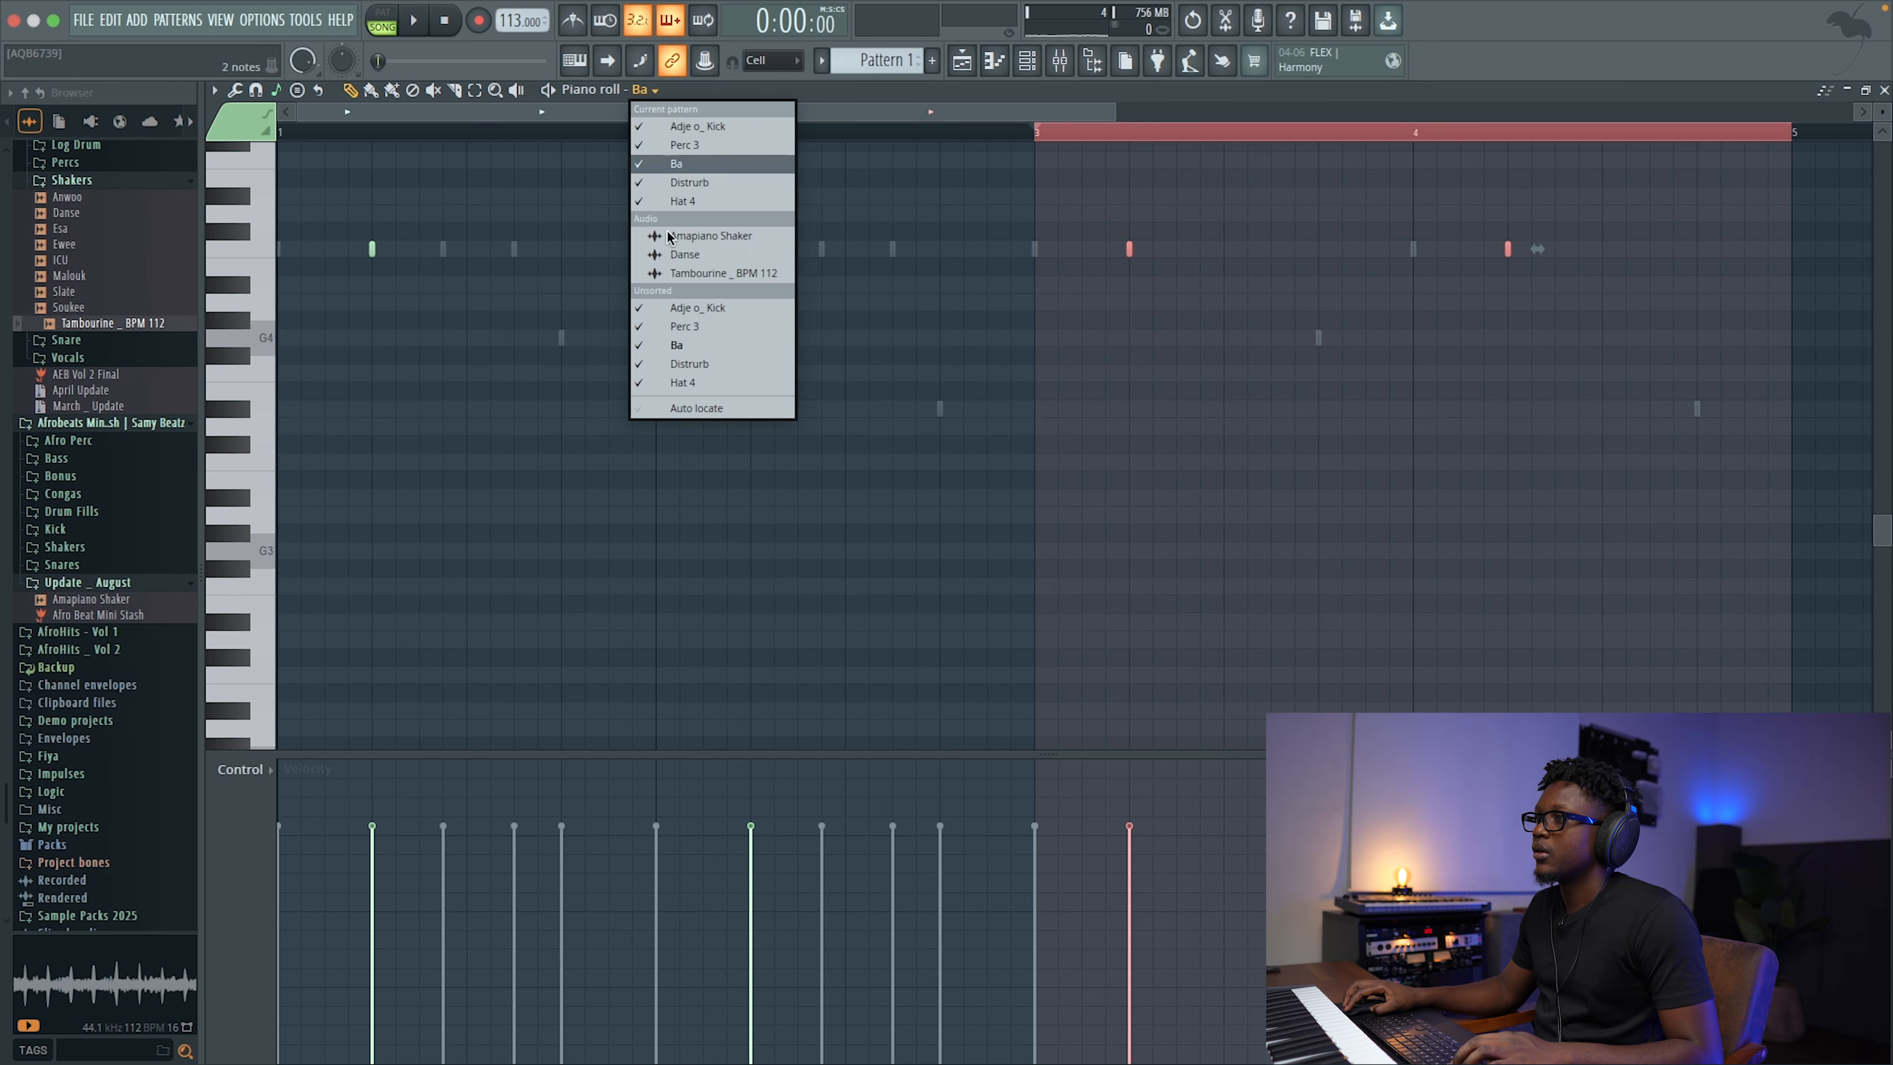
click(691, 373)
key(ctrl+a)
key(ctrl+b)
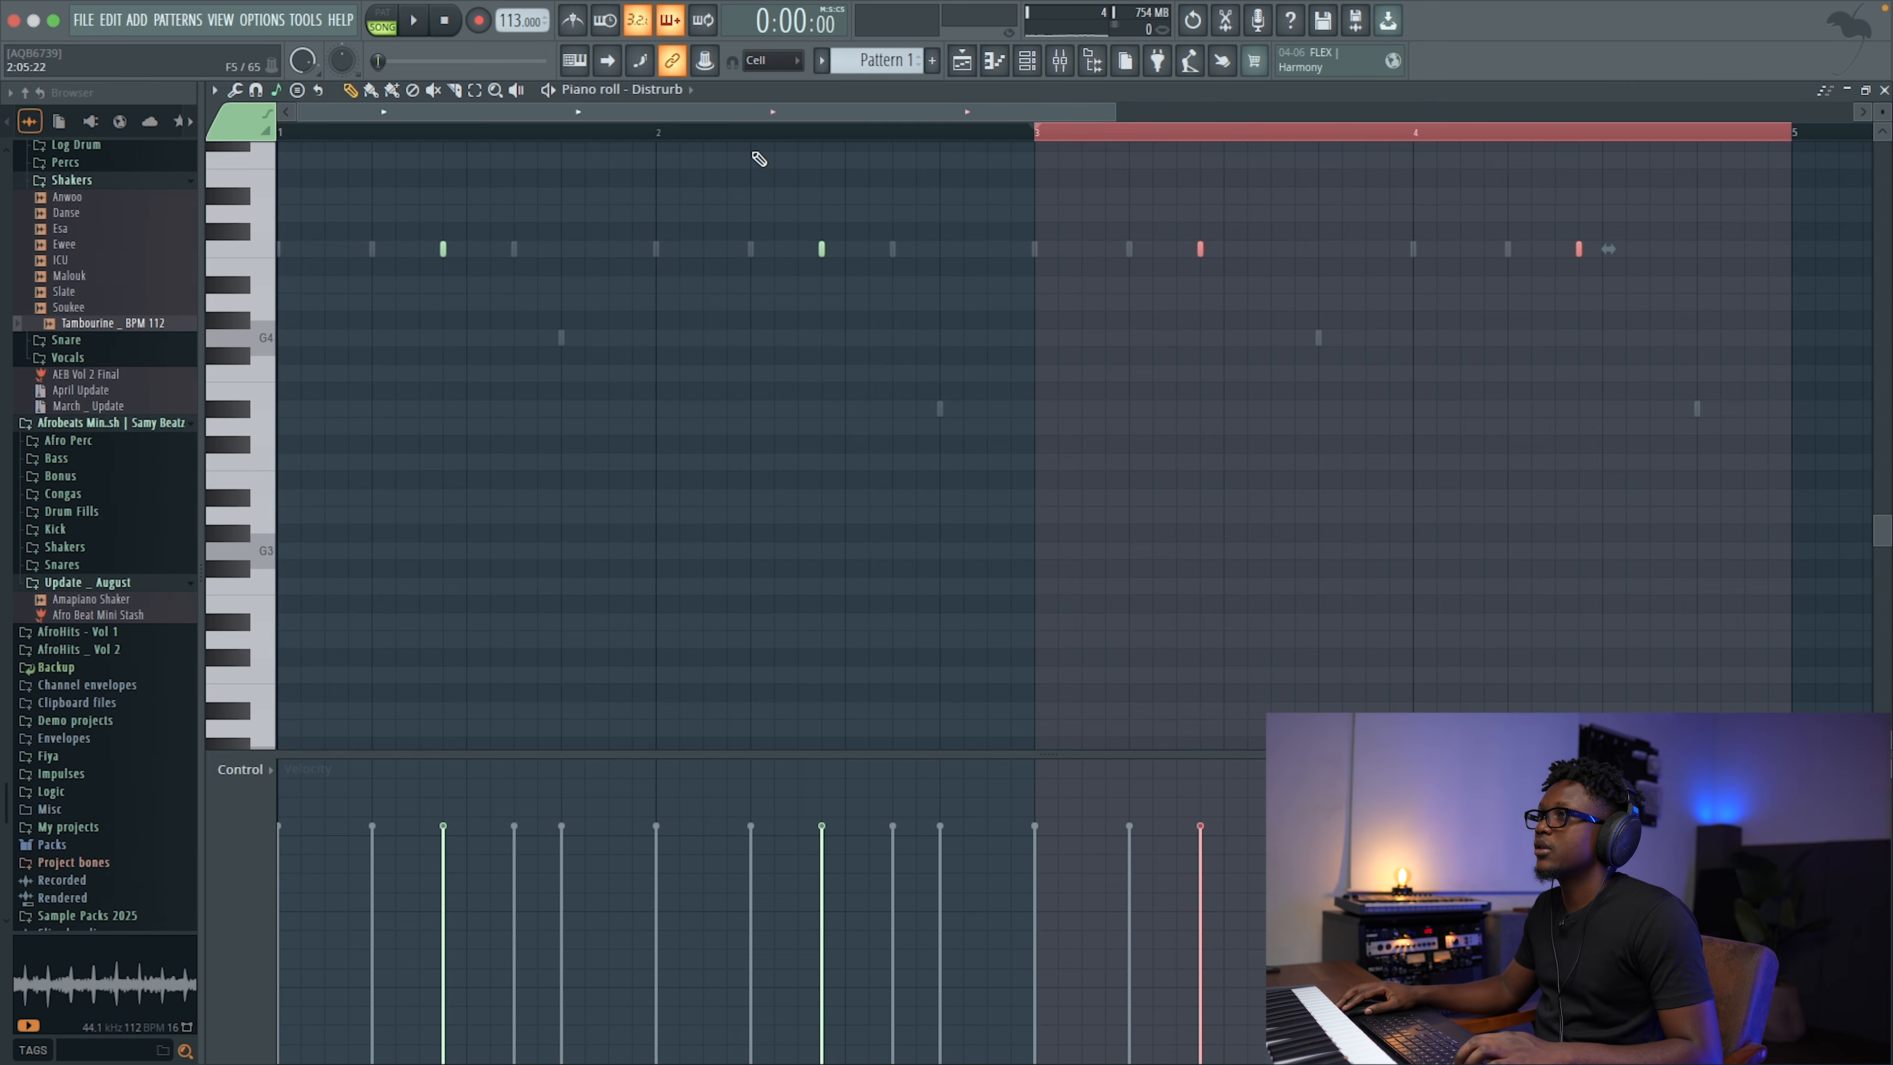
click(690, 90)
click(693, 409)
key(ctrl+Left)
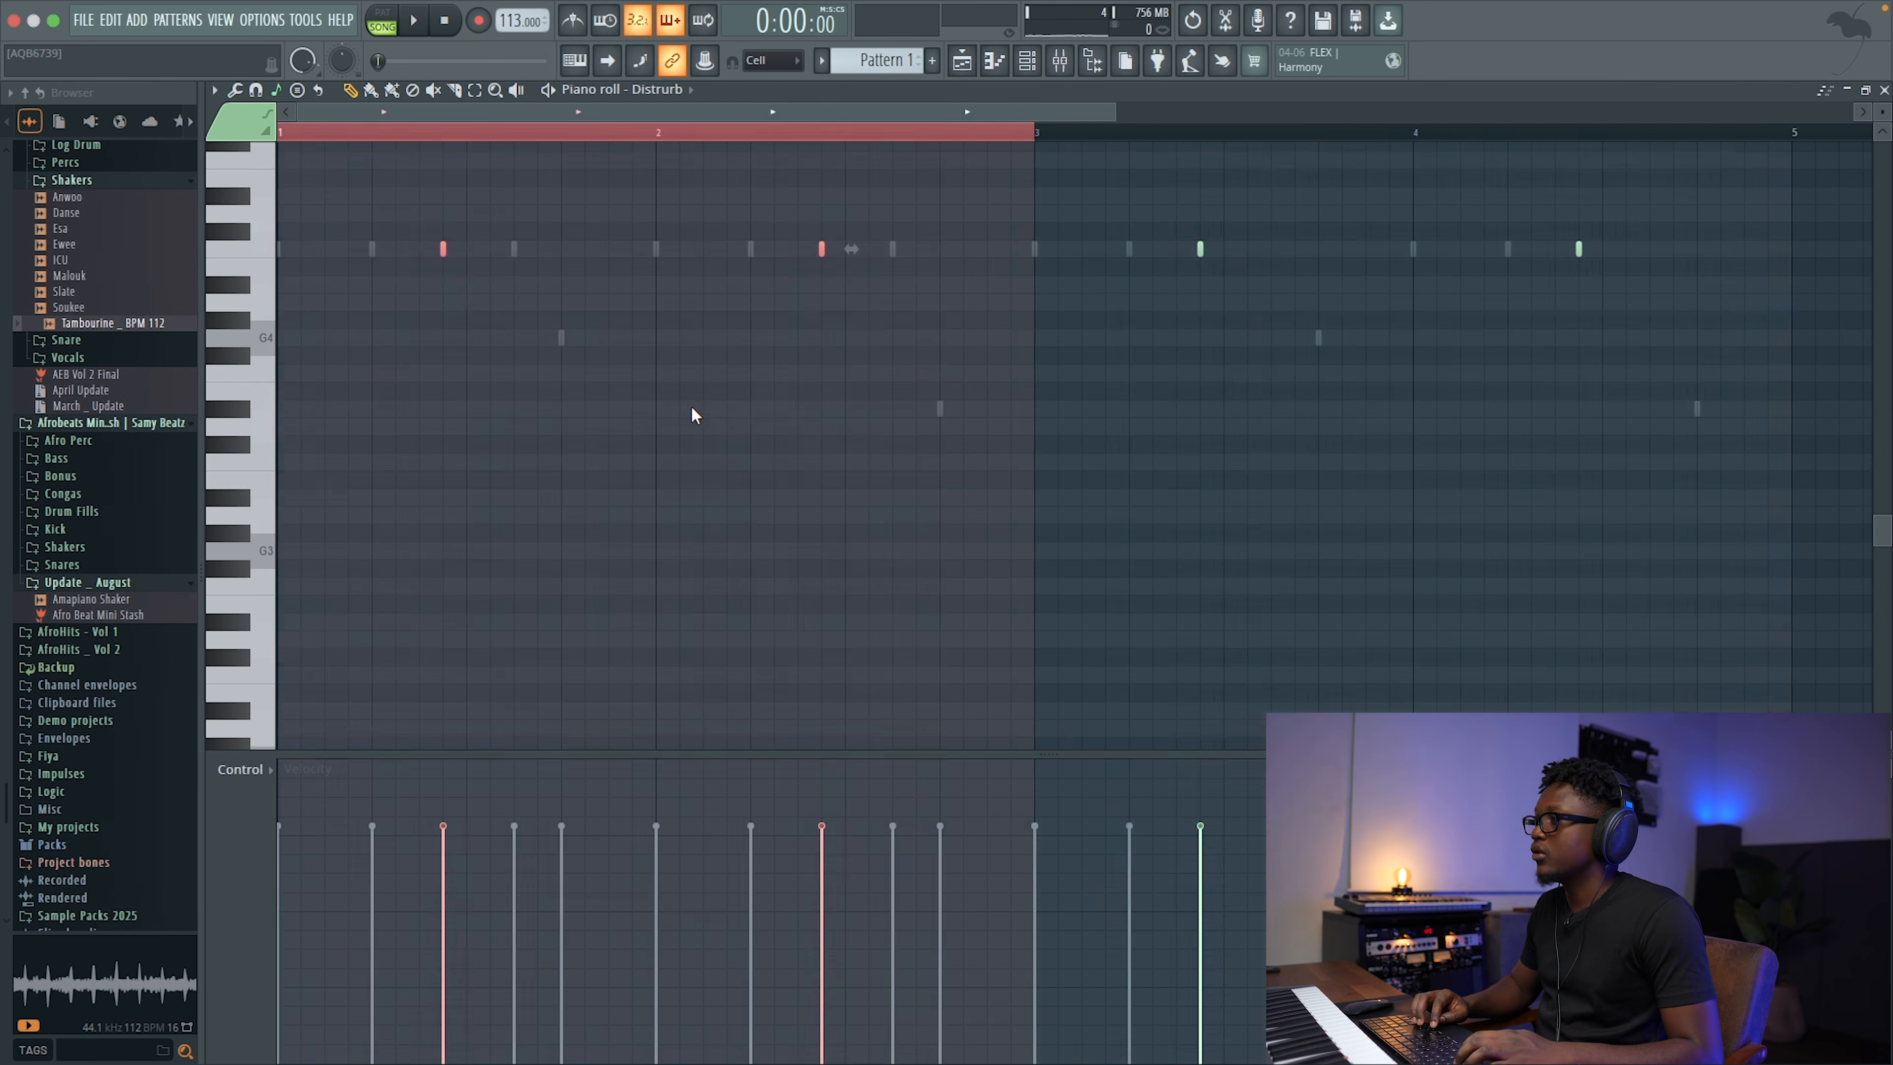
Step: Play the extended beat, leave the piano roll, and add a kick hit on step 51
key(space)
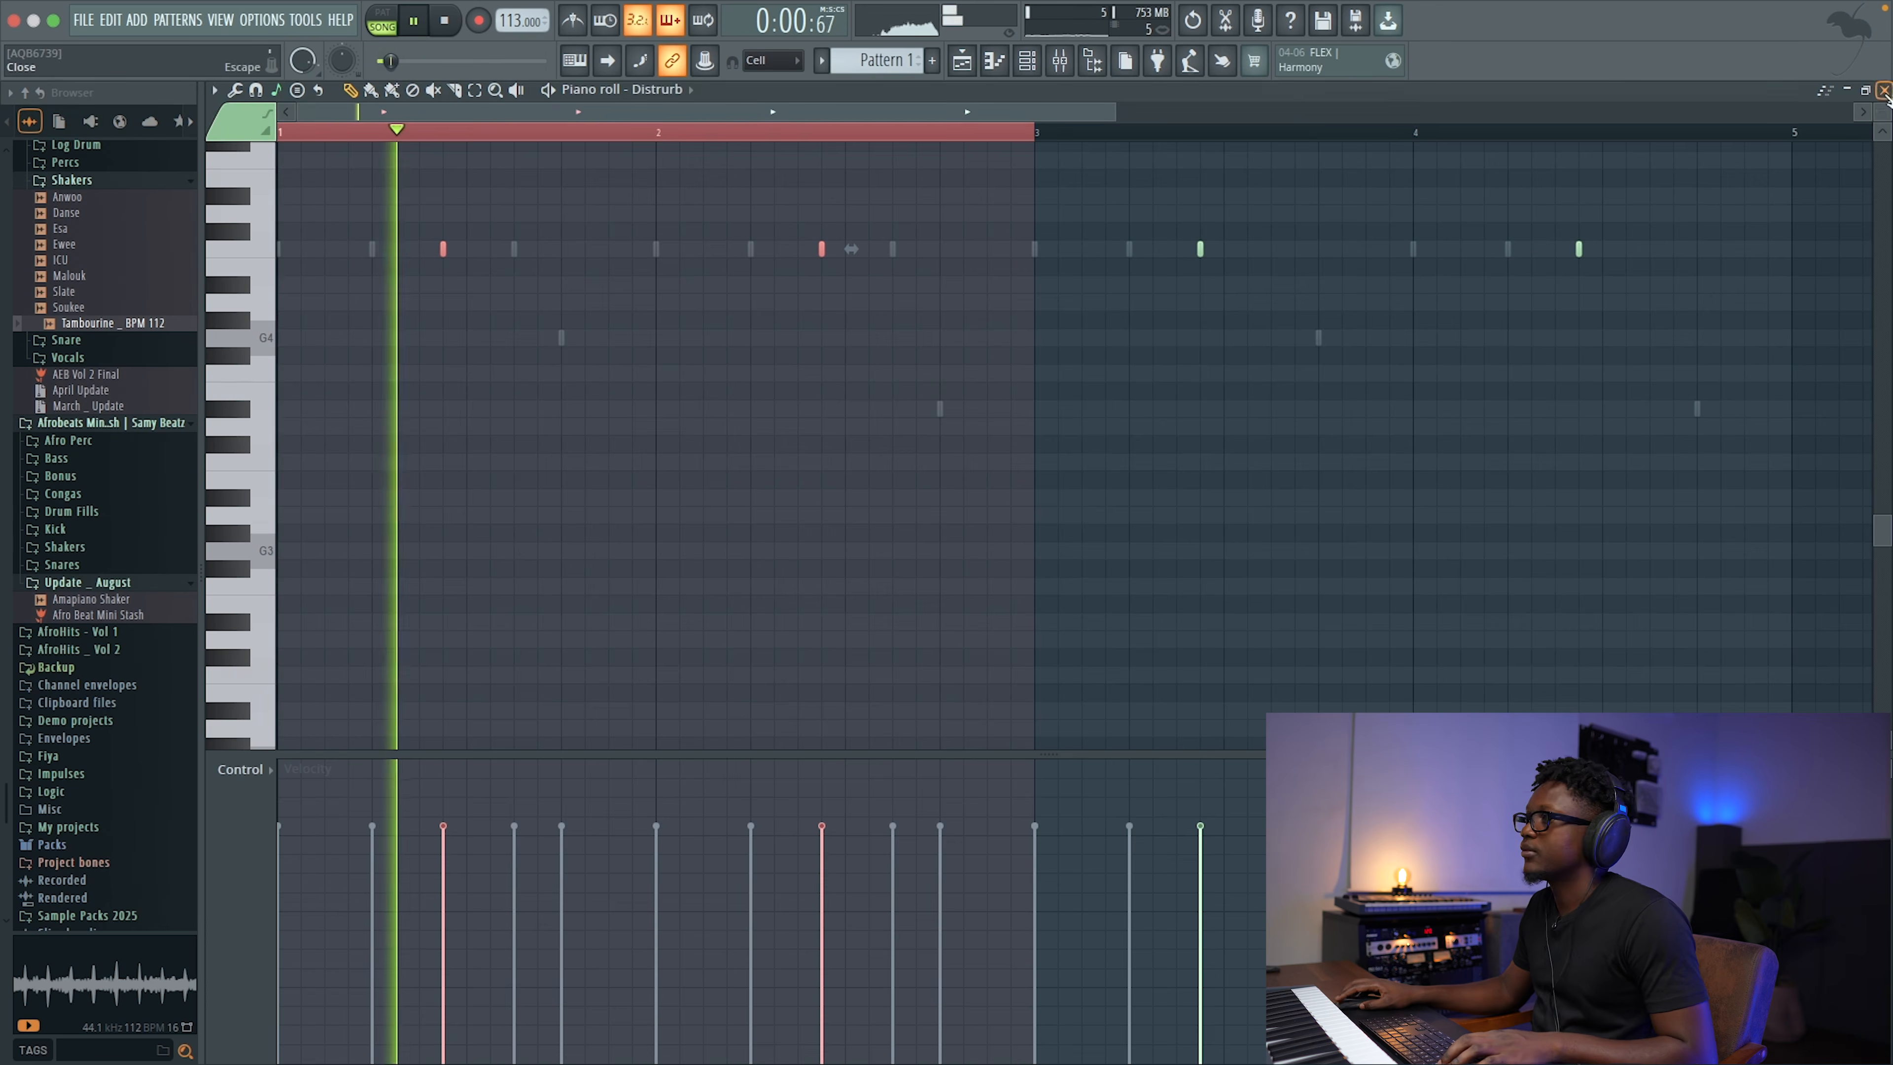
key(Escape)
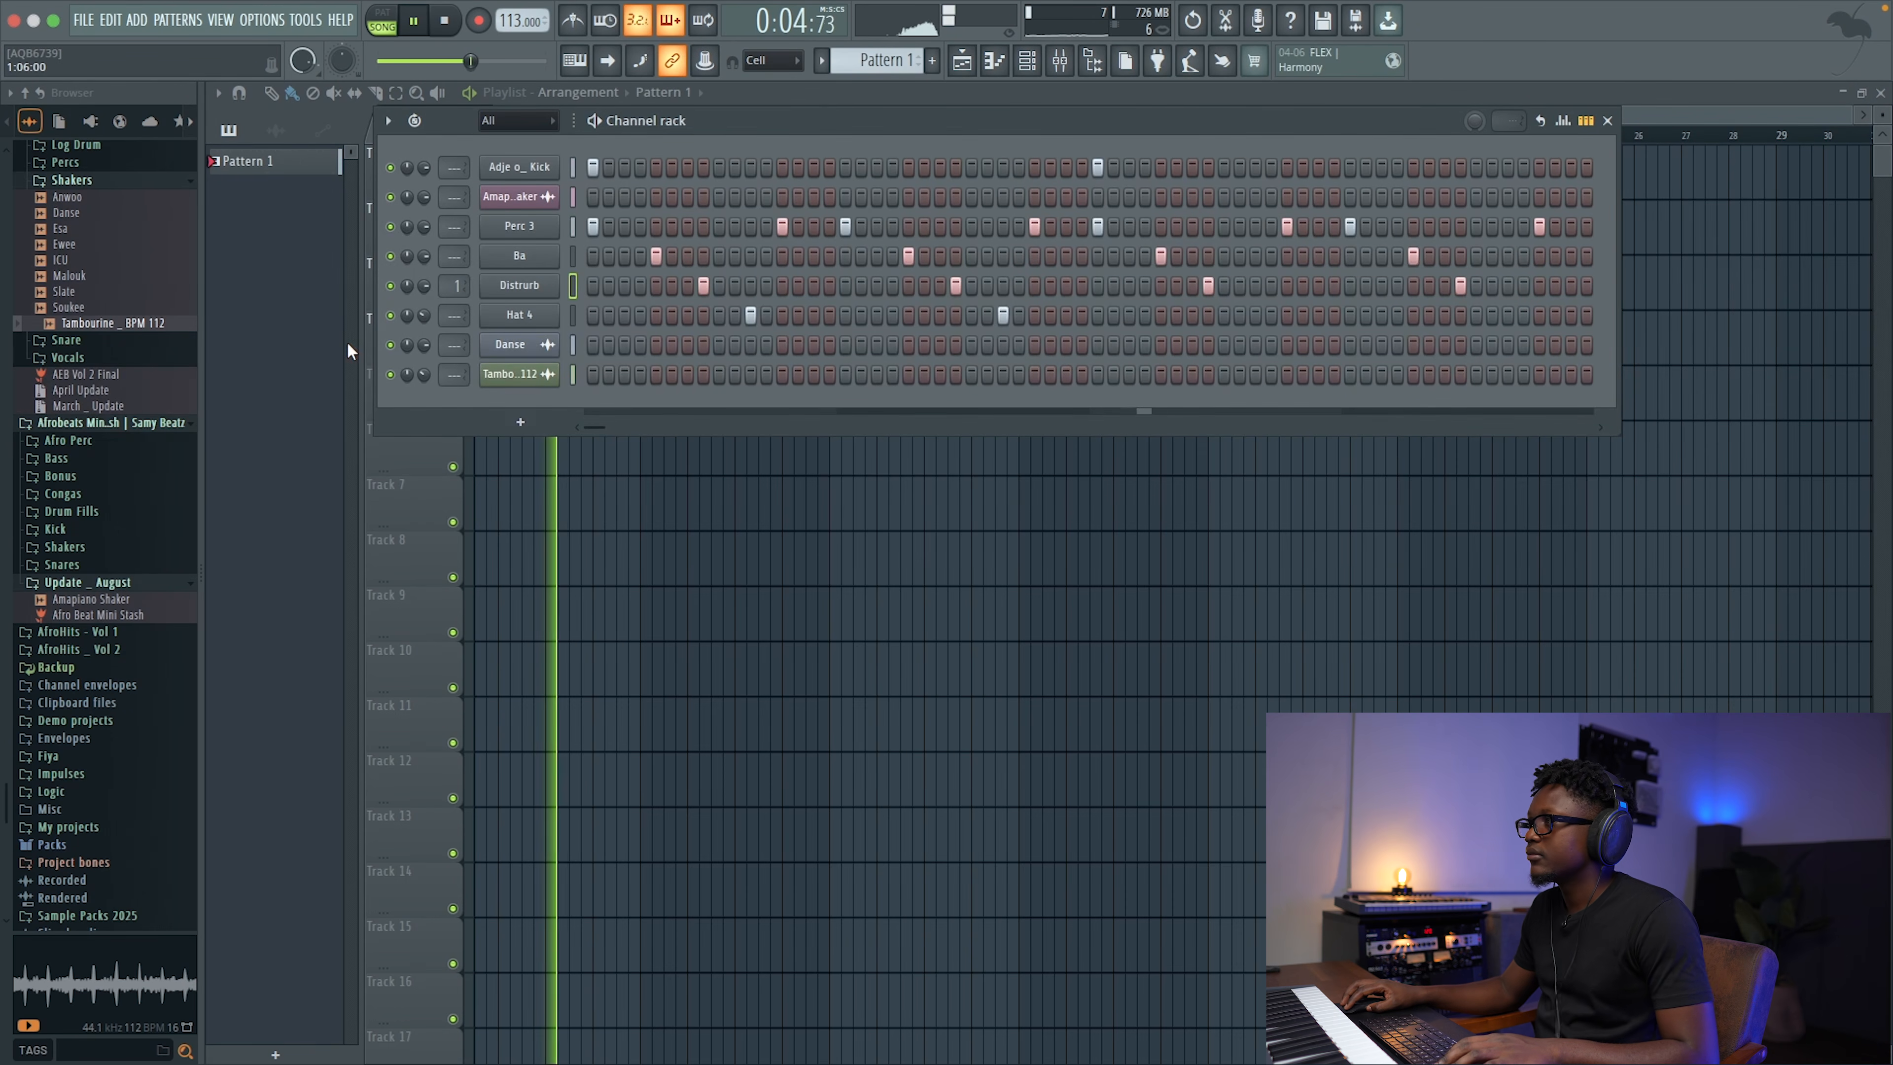
click(1381, 167)
key(space)
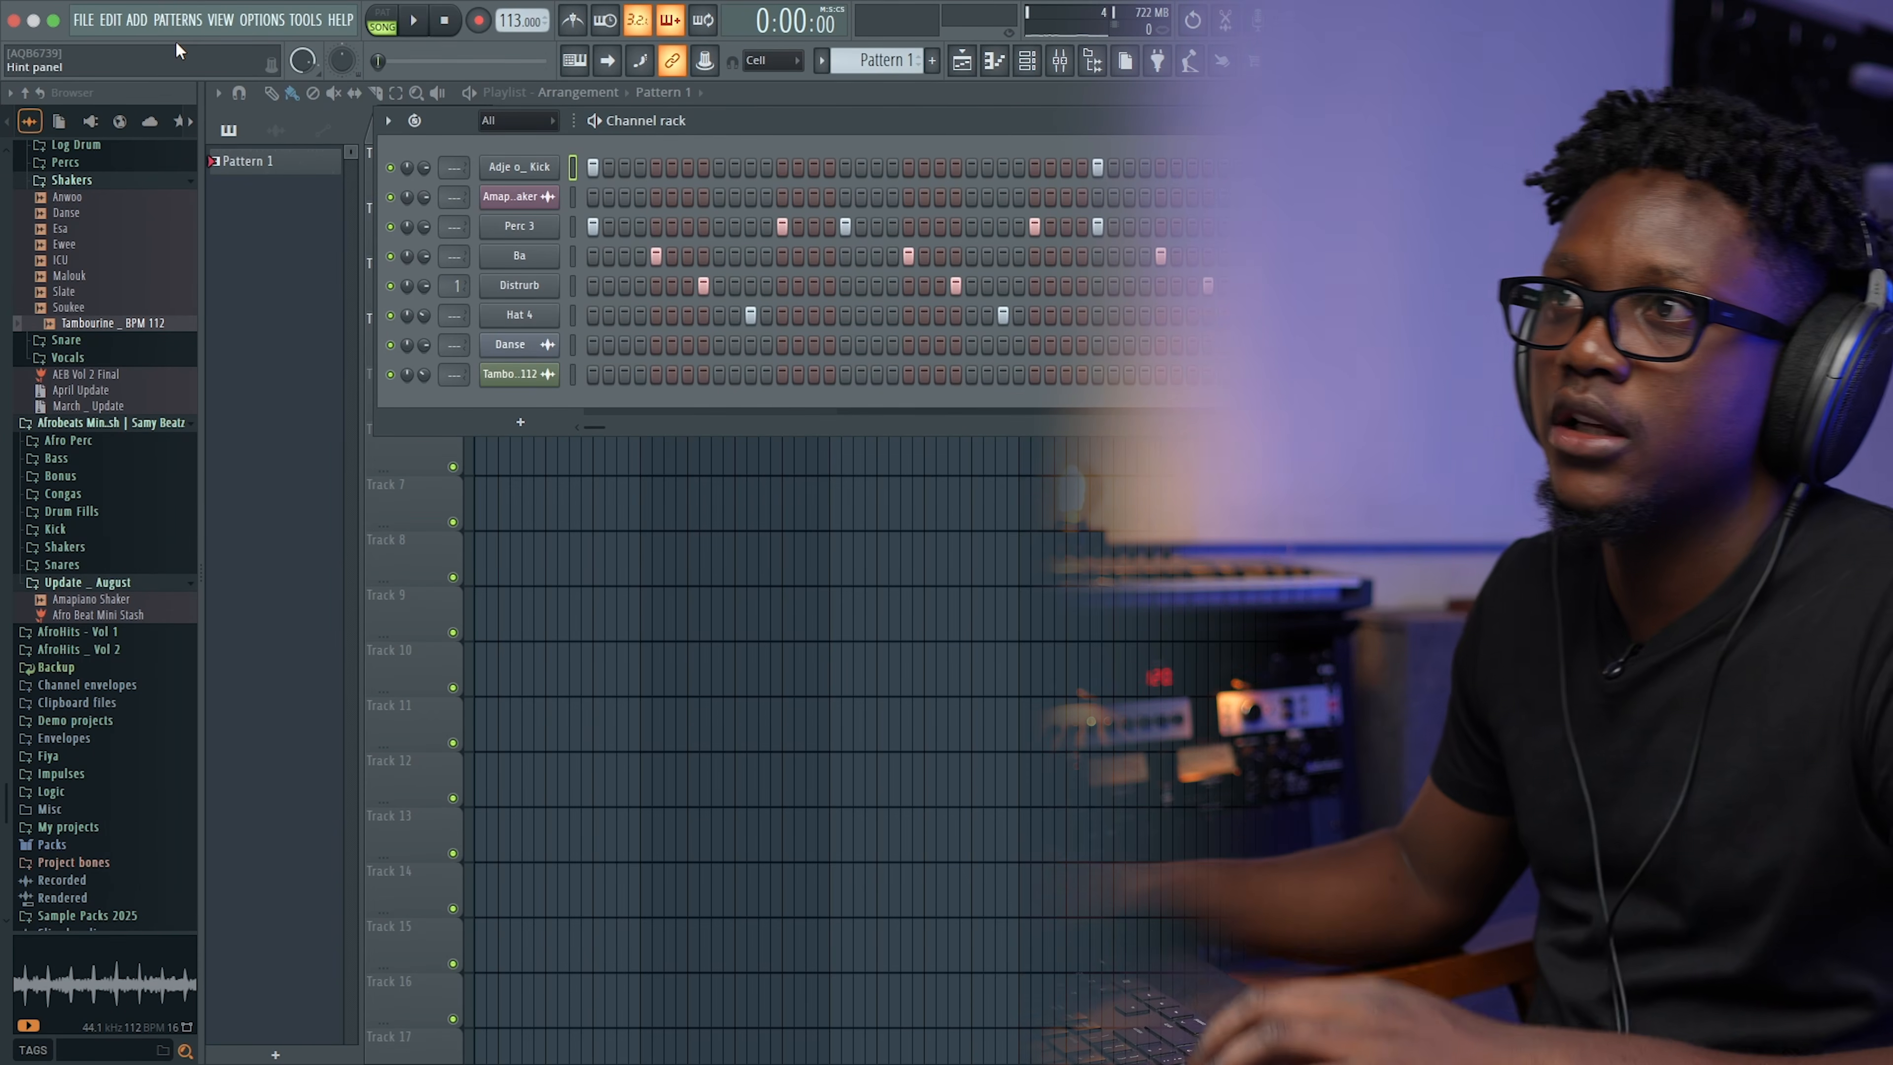
Step: Add an Addictive Keys instrument channel and open its preset browser
click(136, 19)
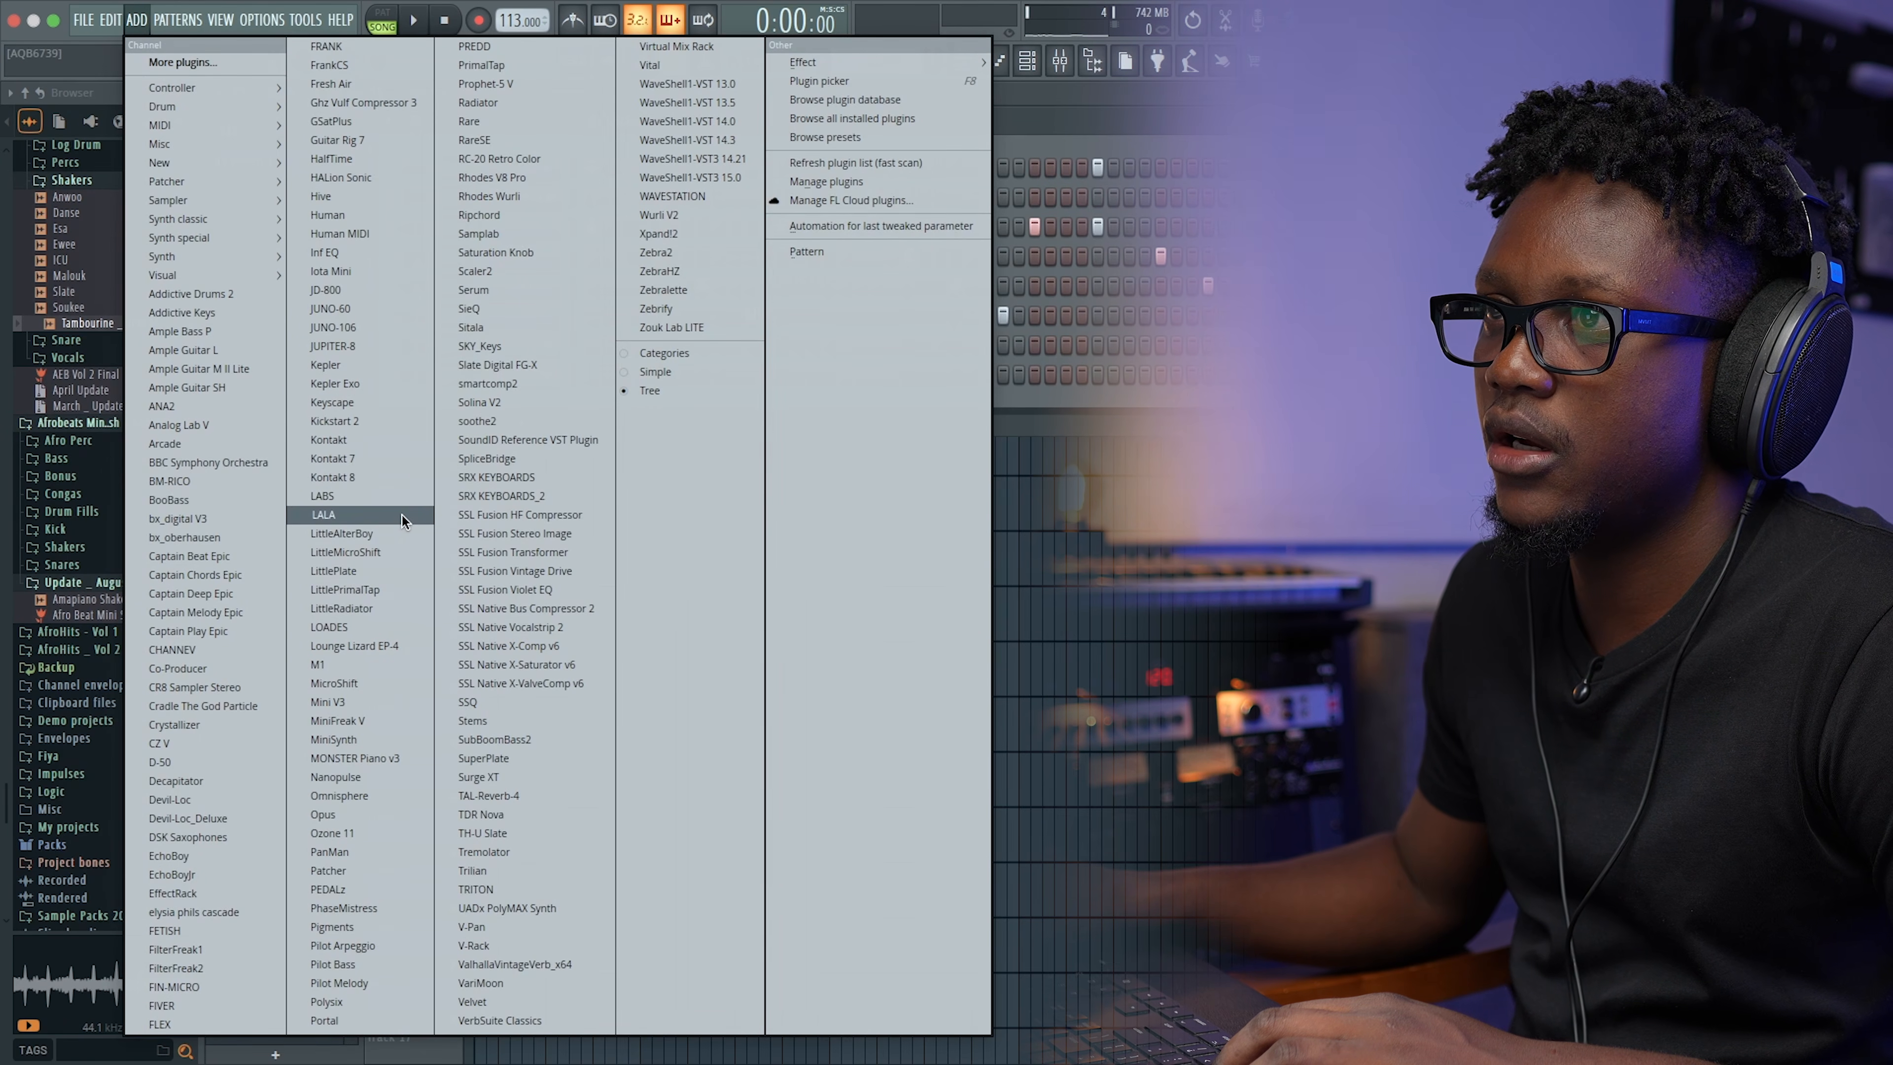
click(204, 311)
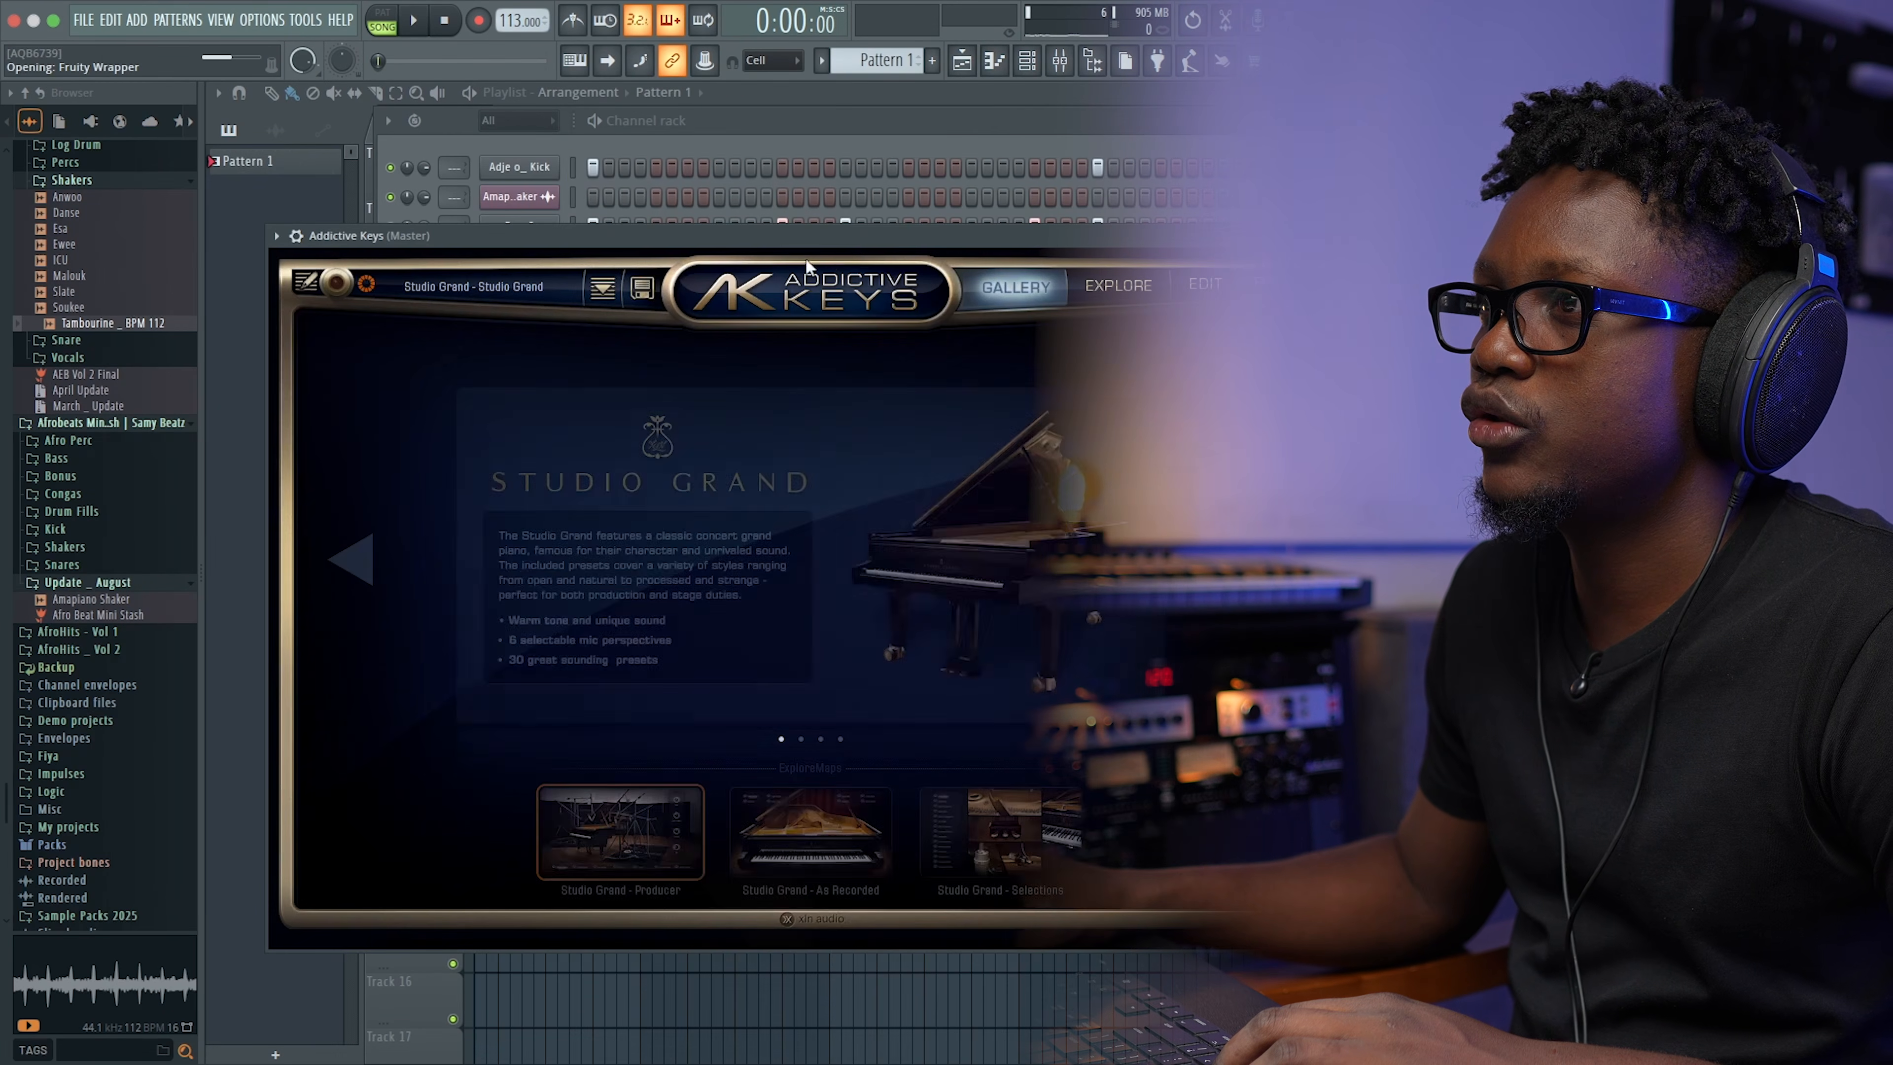
click(456, 289)
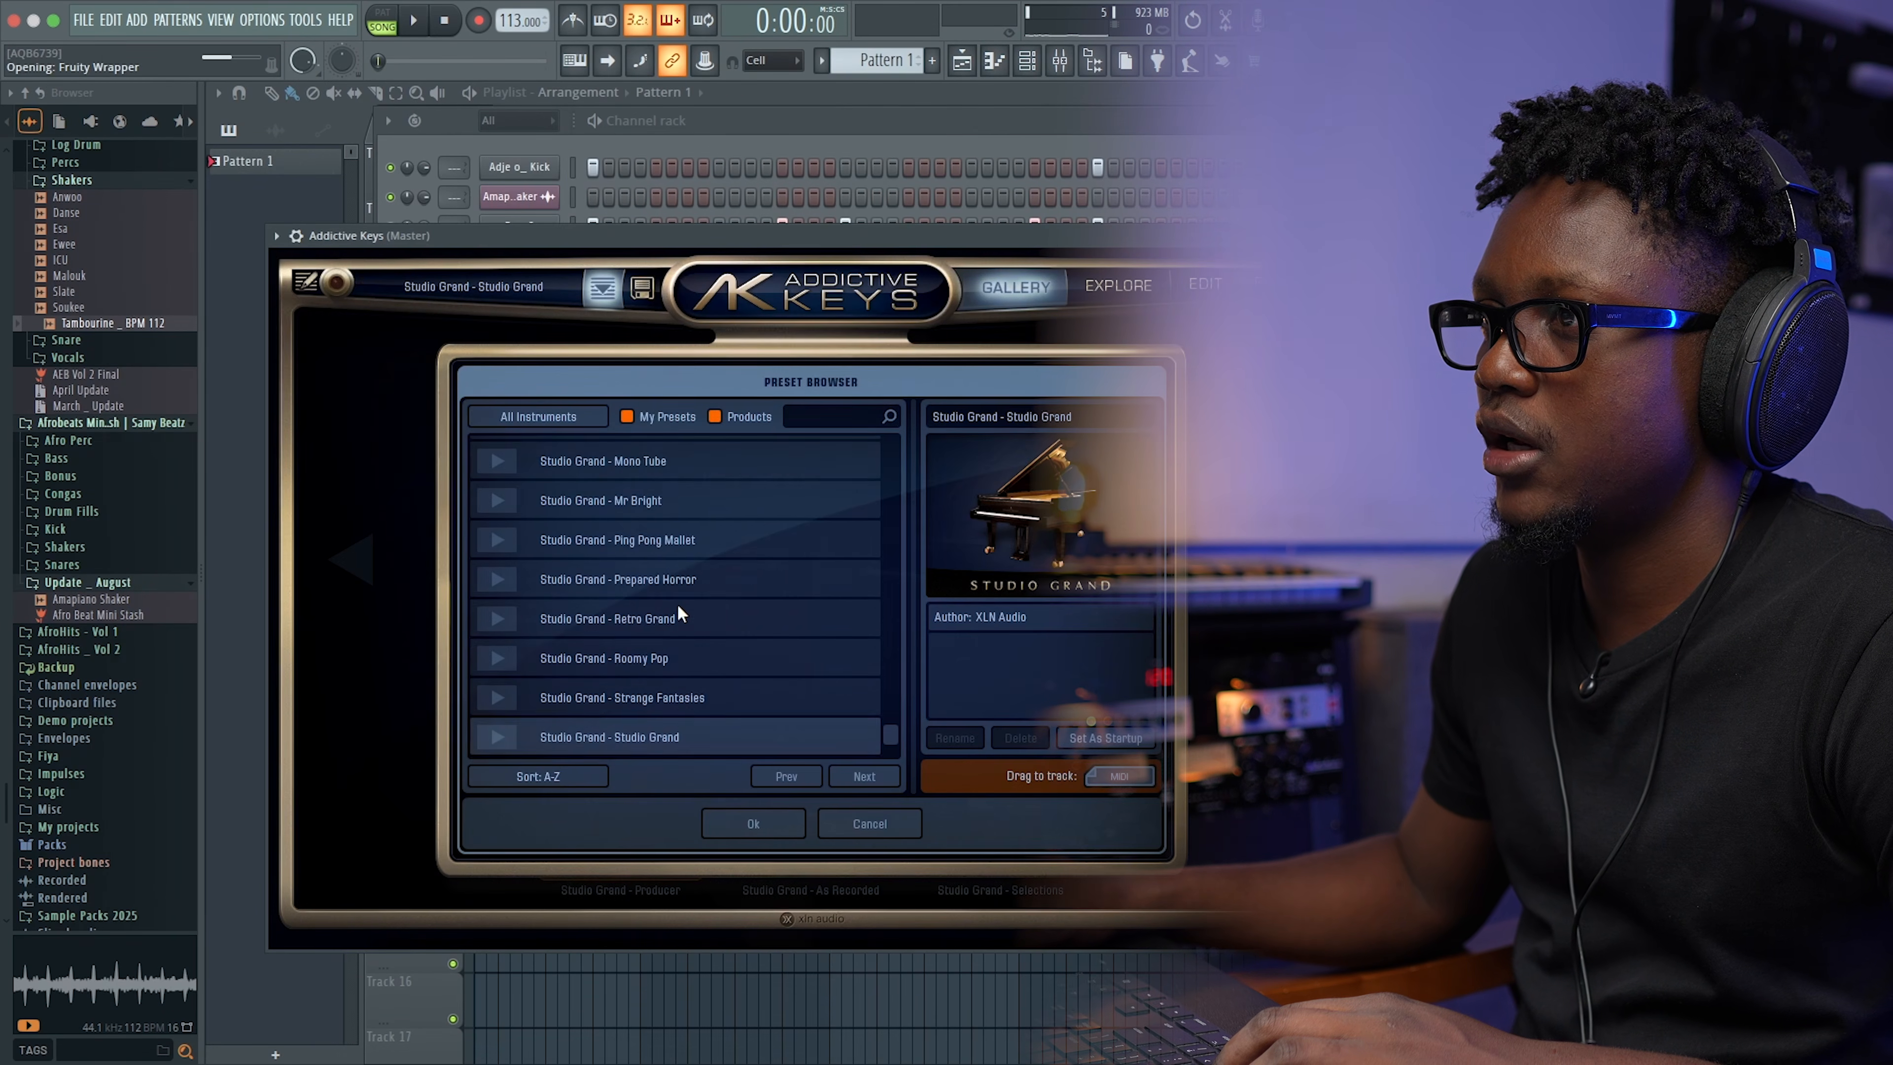
scroll(679, 606, down, 4)
Step: Filter the presets to the Mark One instrument, load Mark One - Real Stereo, and close the instrument window
click(540, 420)
click(555, 411)
click(555, 411)
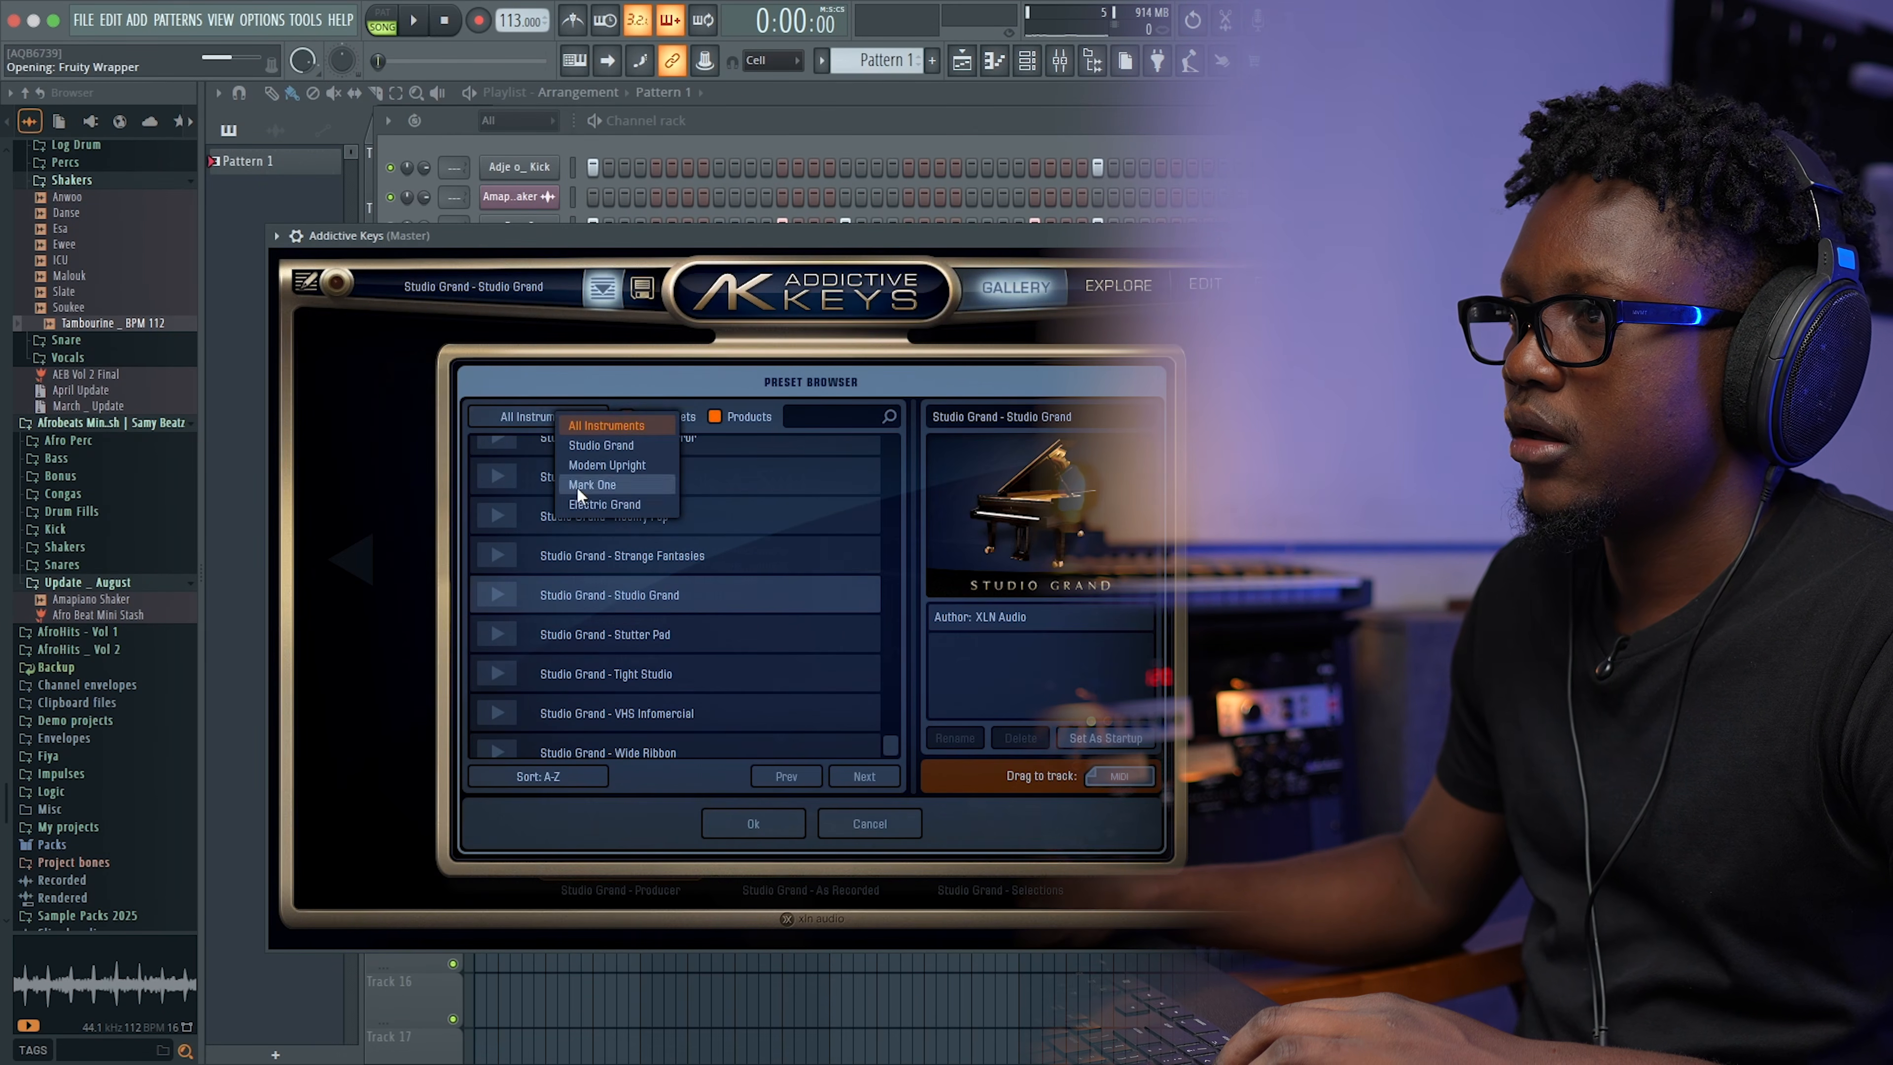
click(592, 485)
scroll(609, 578, down, 3)
scroll(610, 574, down, 3)
click(622, 613)
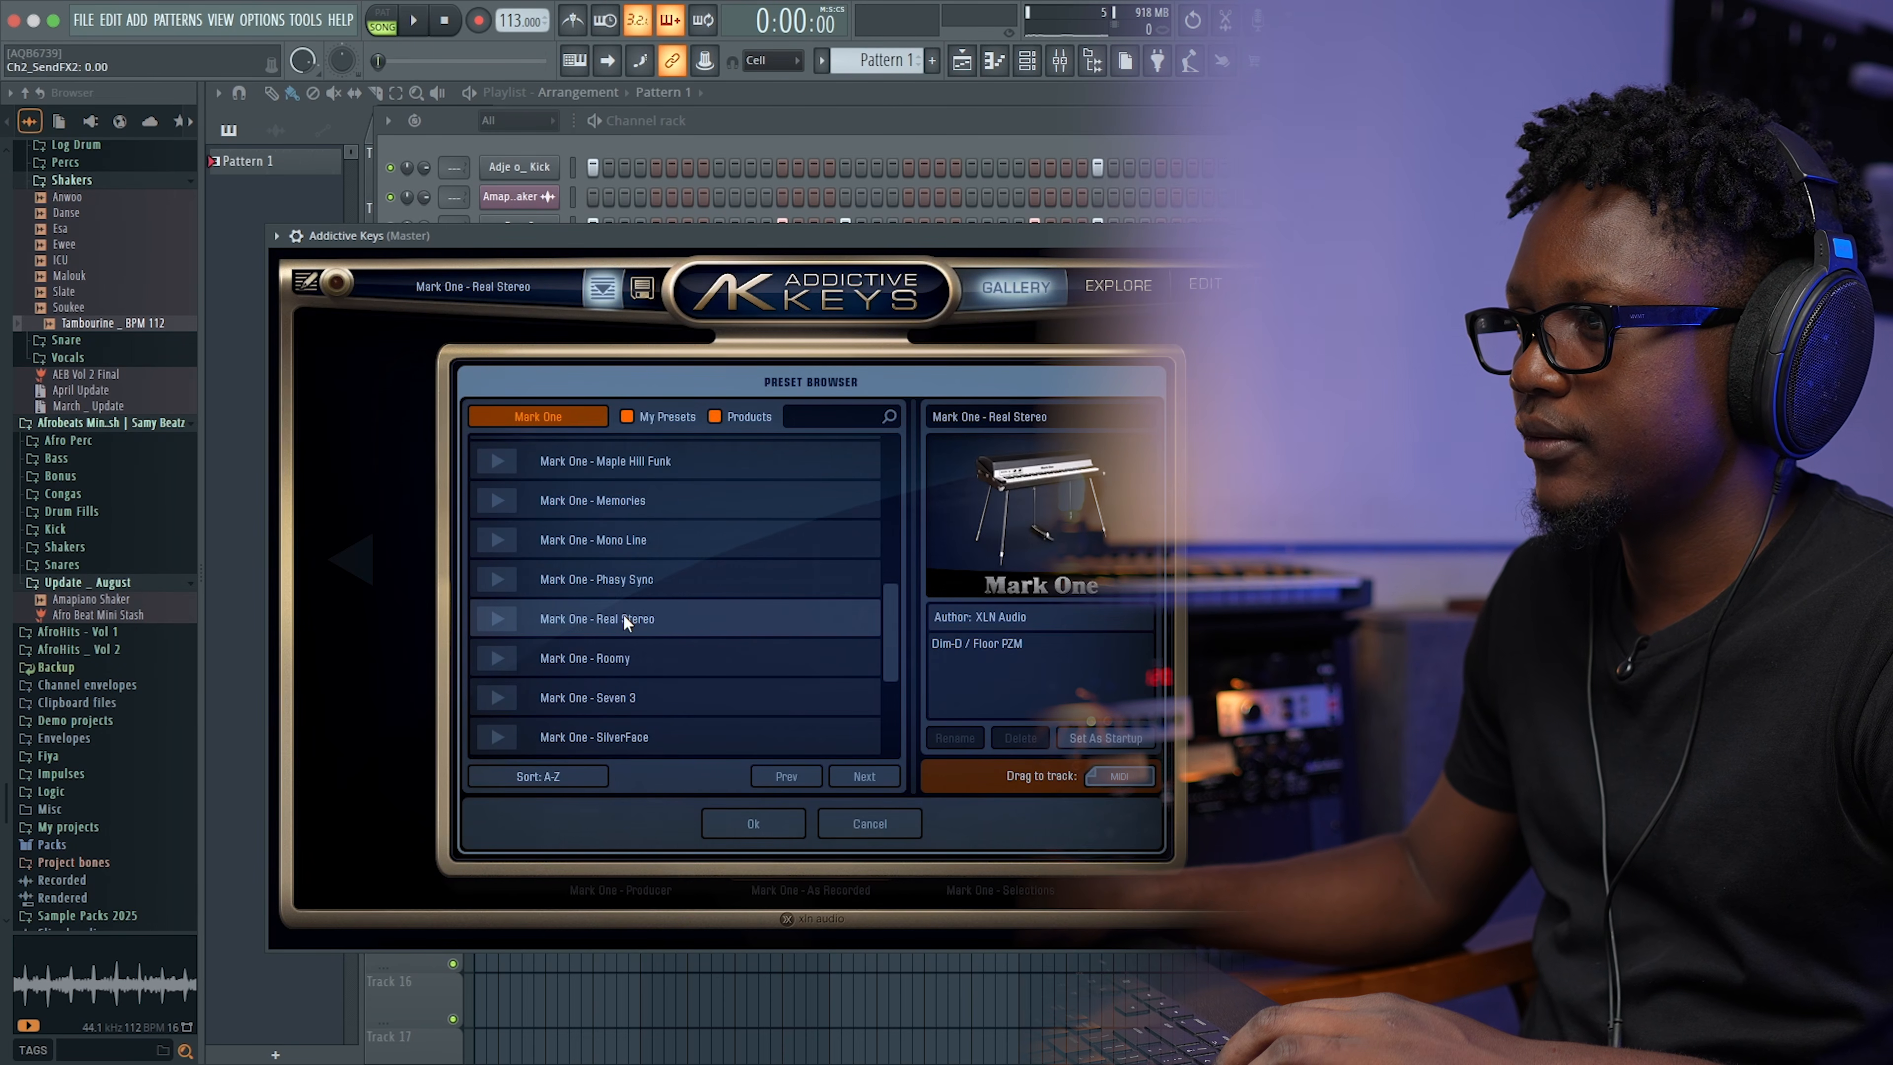
click(764, 822)
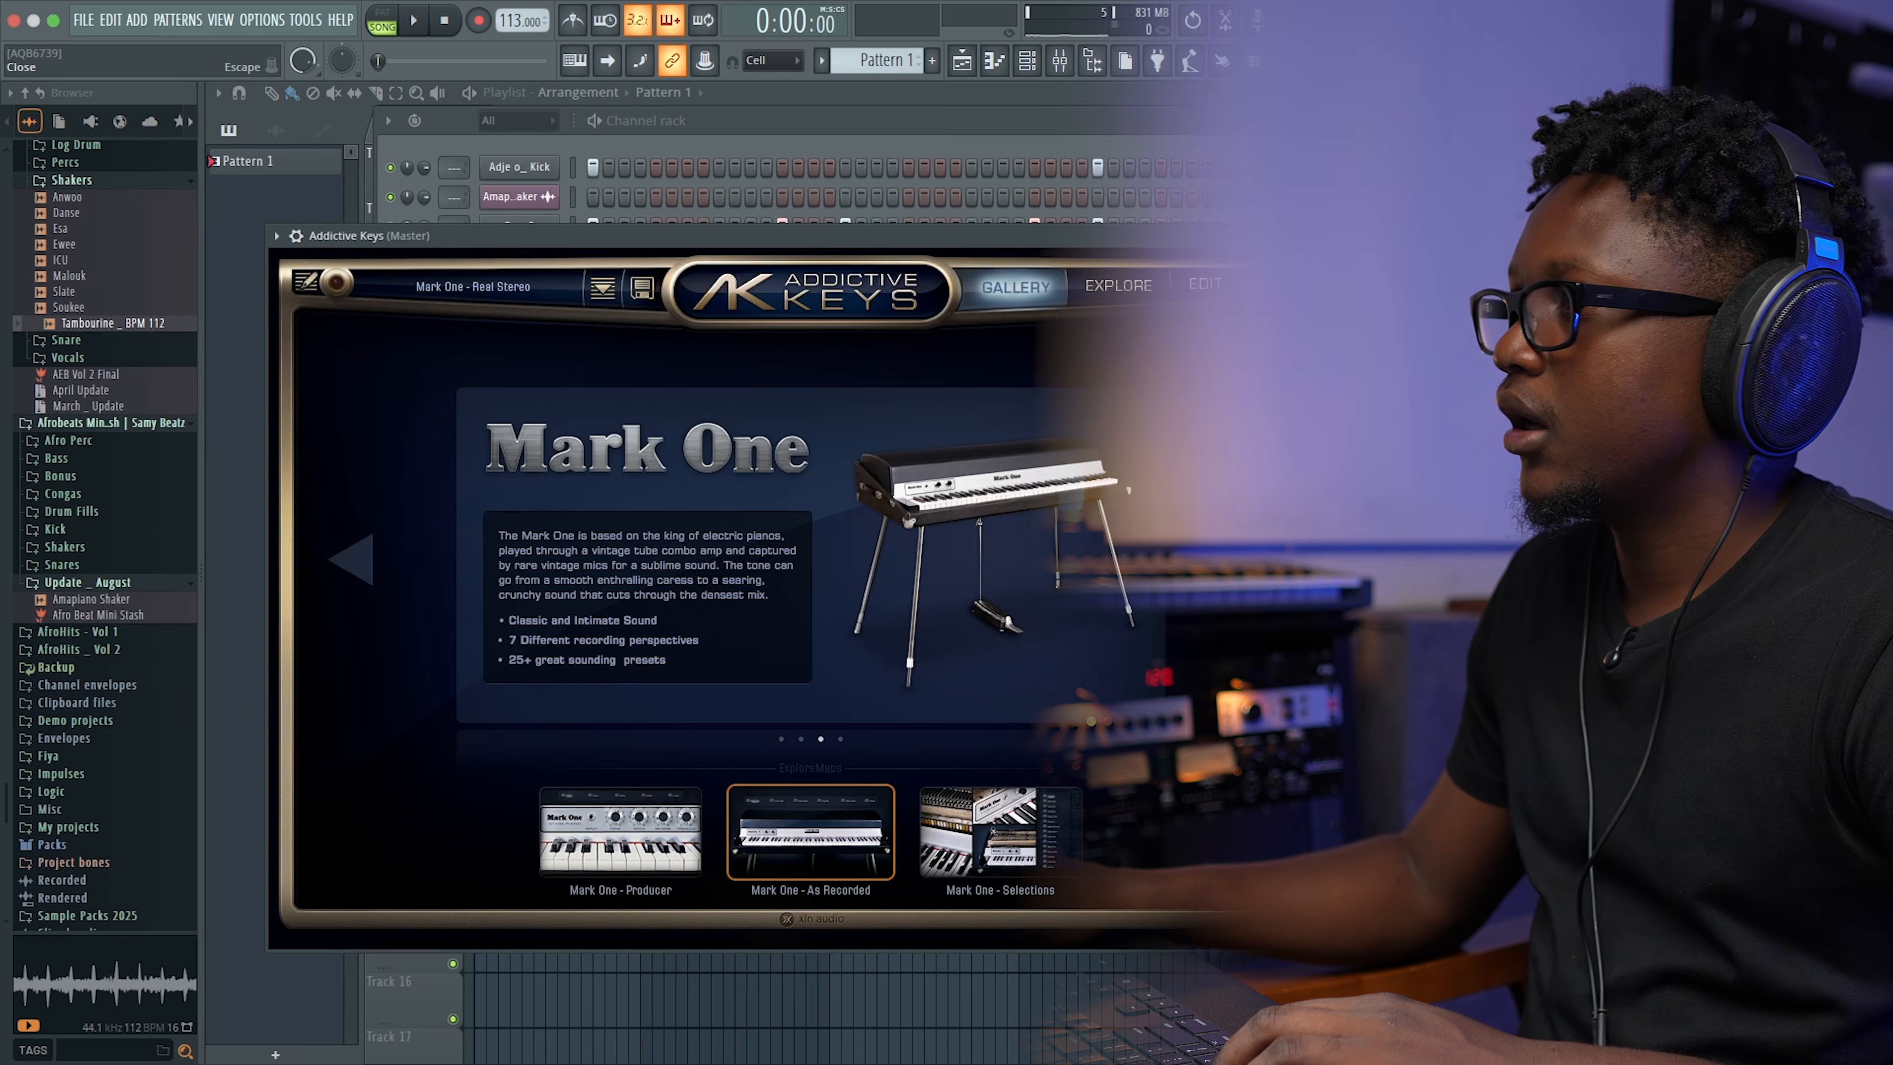
click(1345, 235)
Step: Record a three-chord progression on Addictive Keys over the beat, and quantize the recorded notes' start times and durations
key(space)
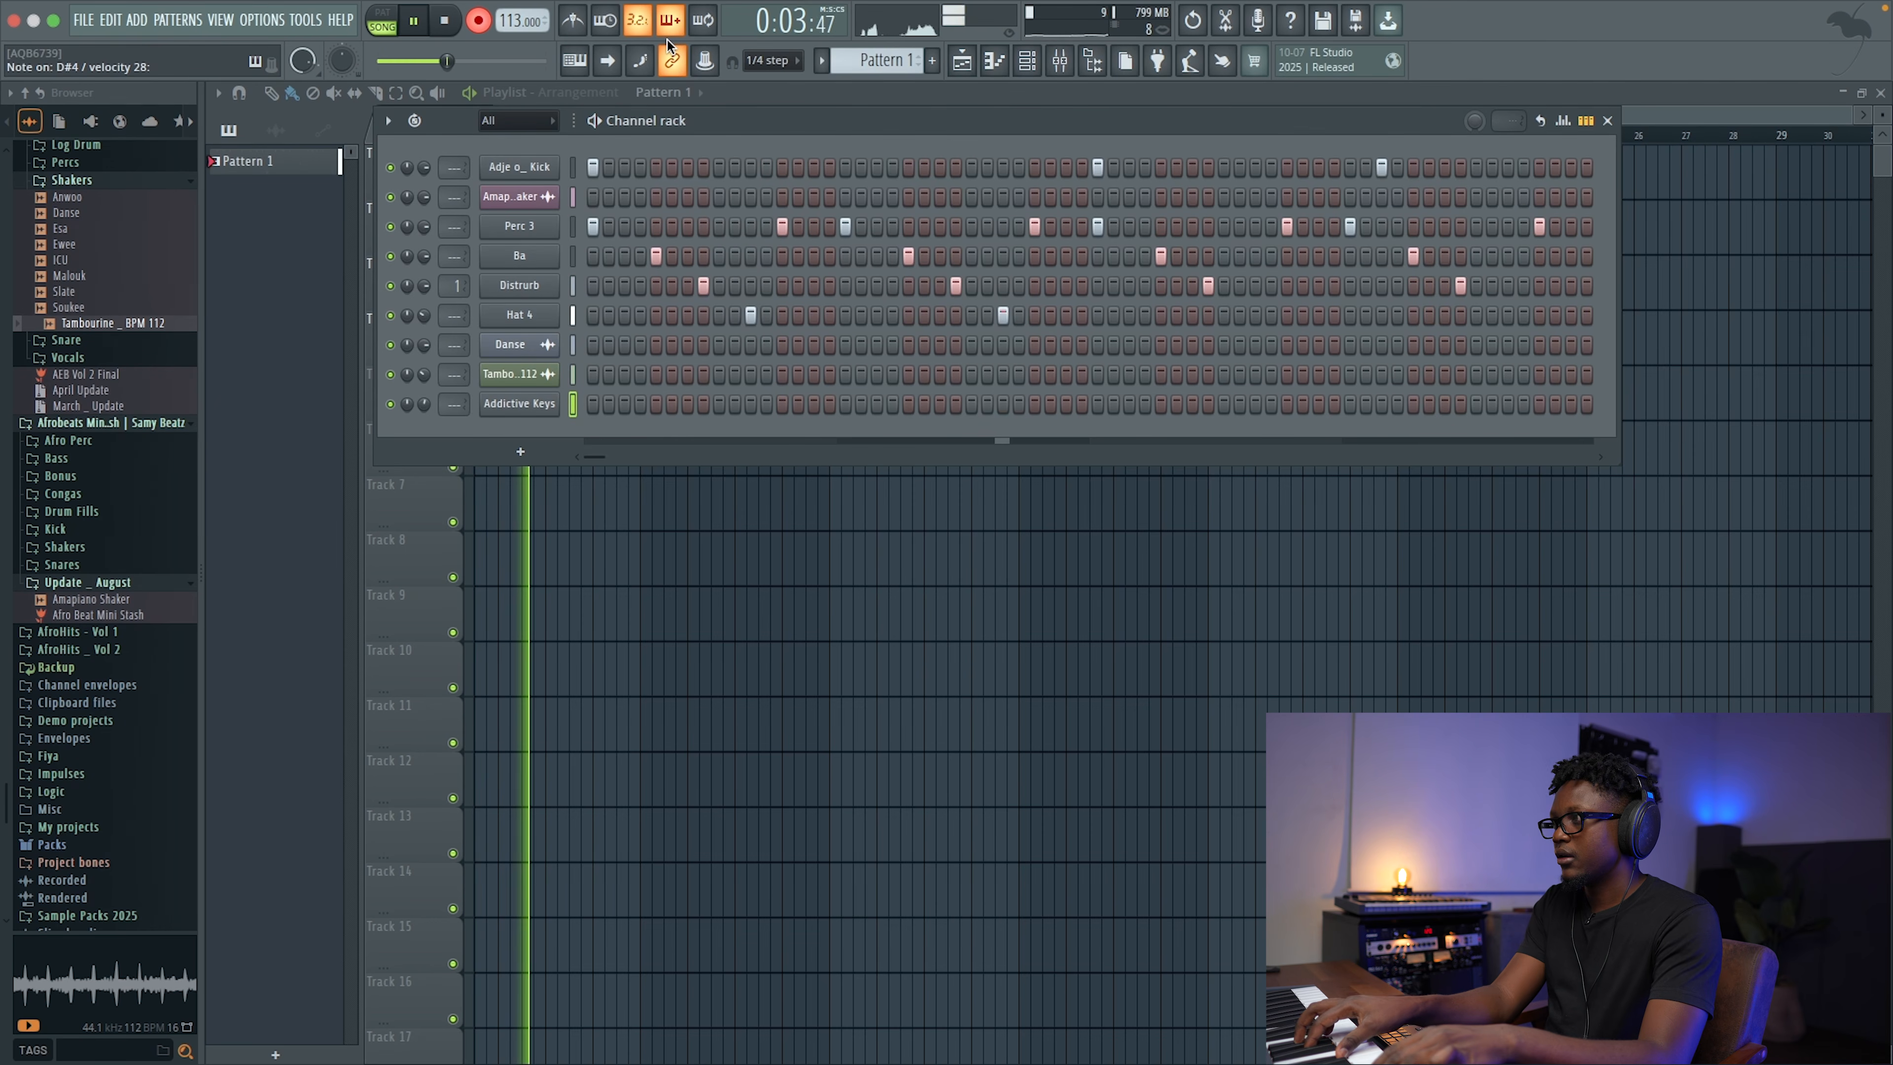
key(space)
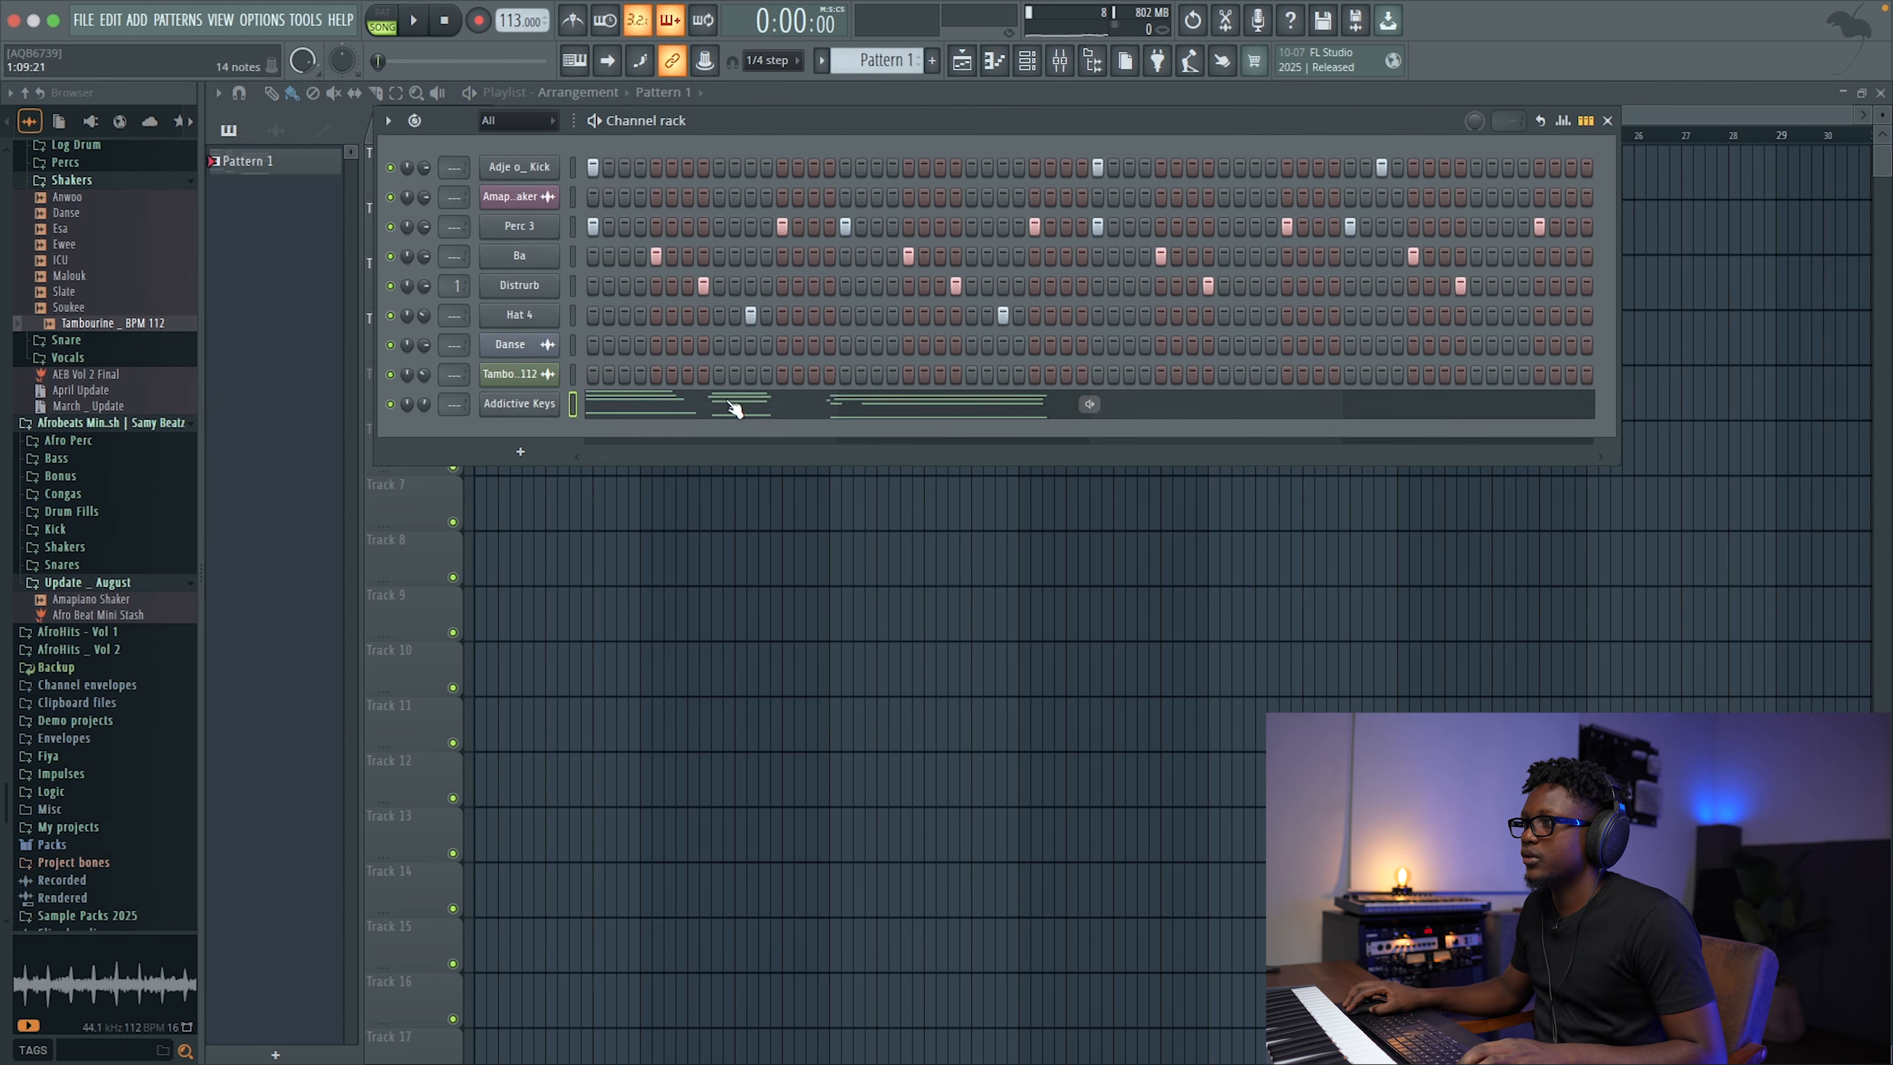
click(724, 414)
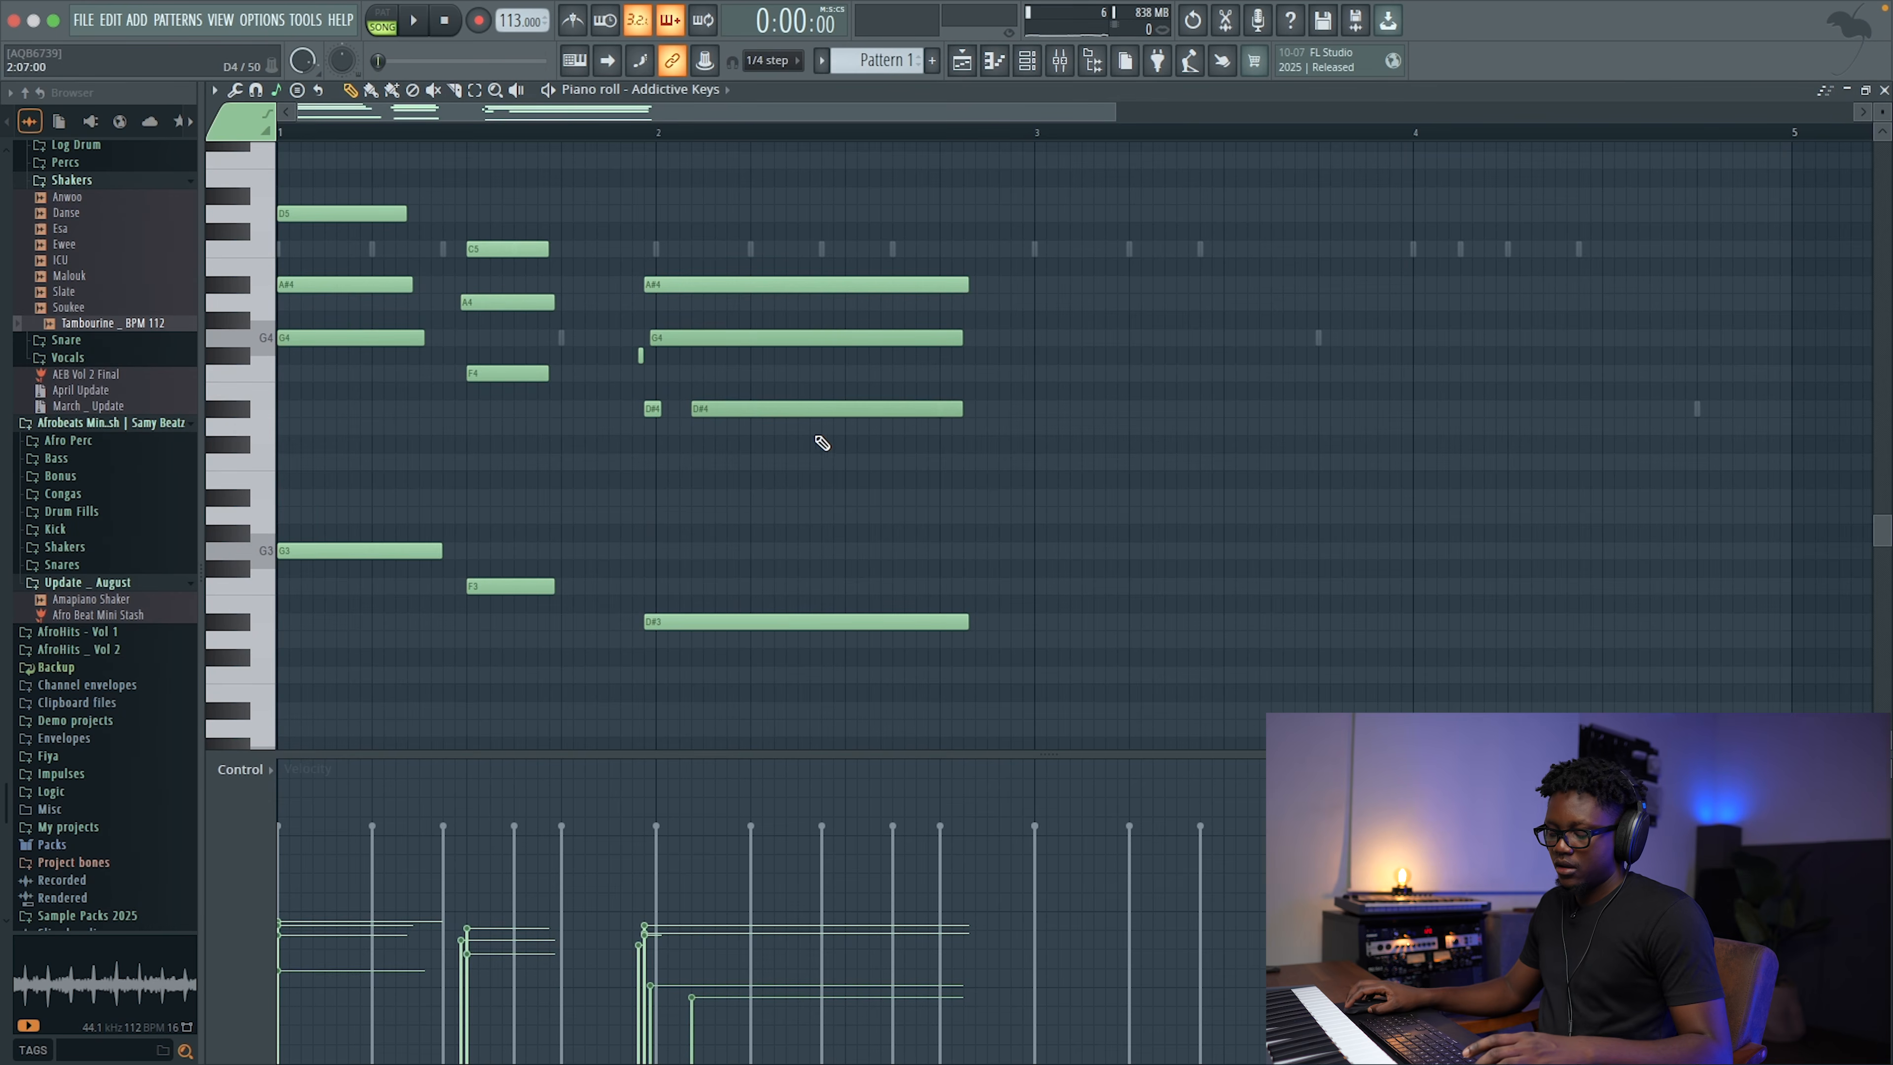
key(alt+q)
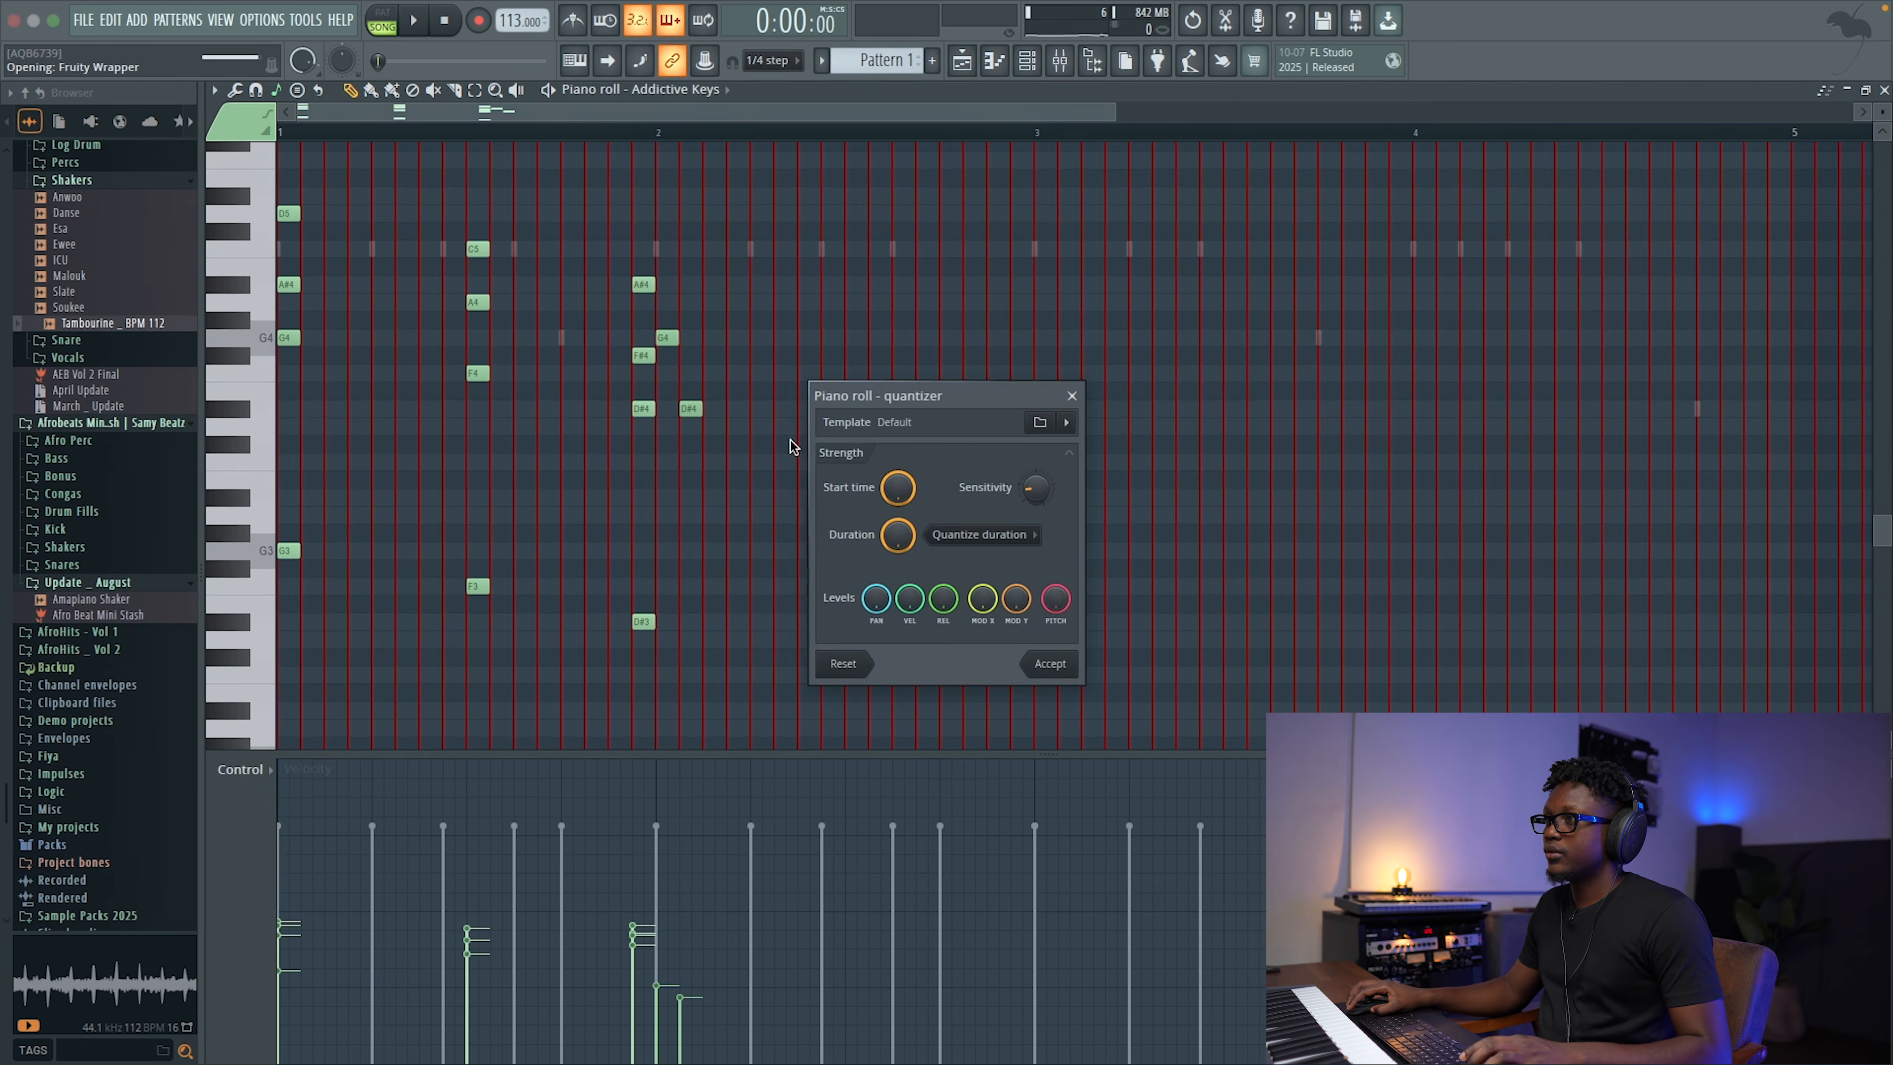
click(1051, 663)
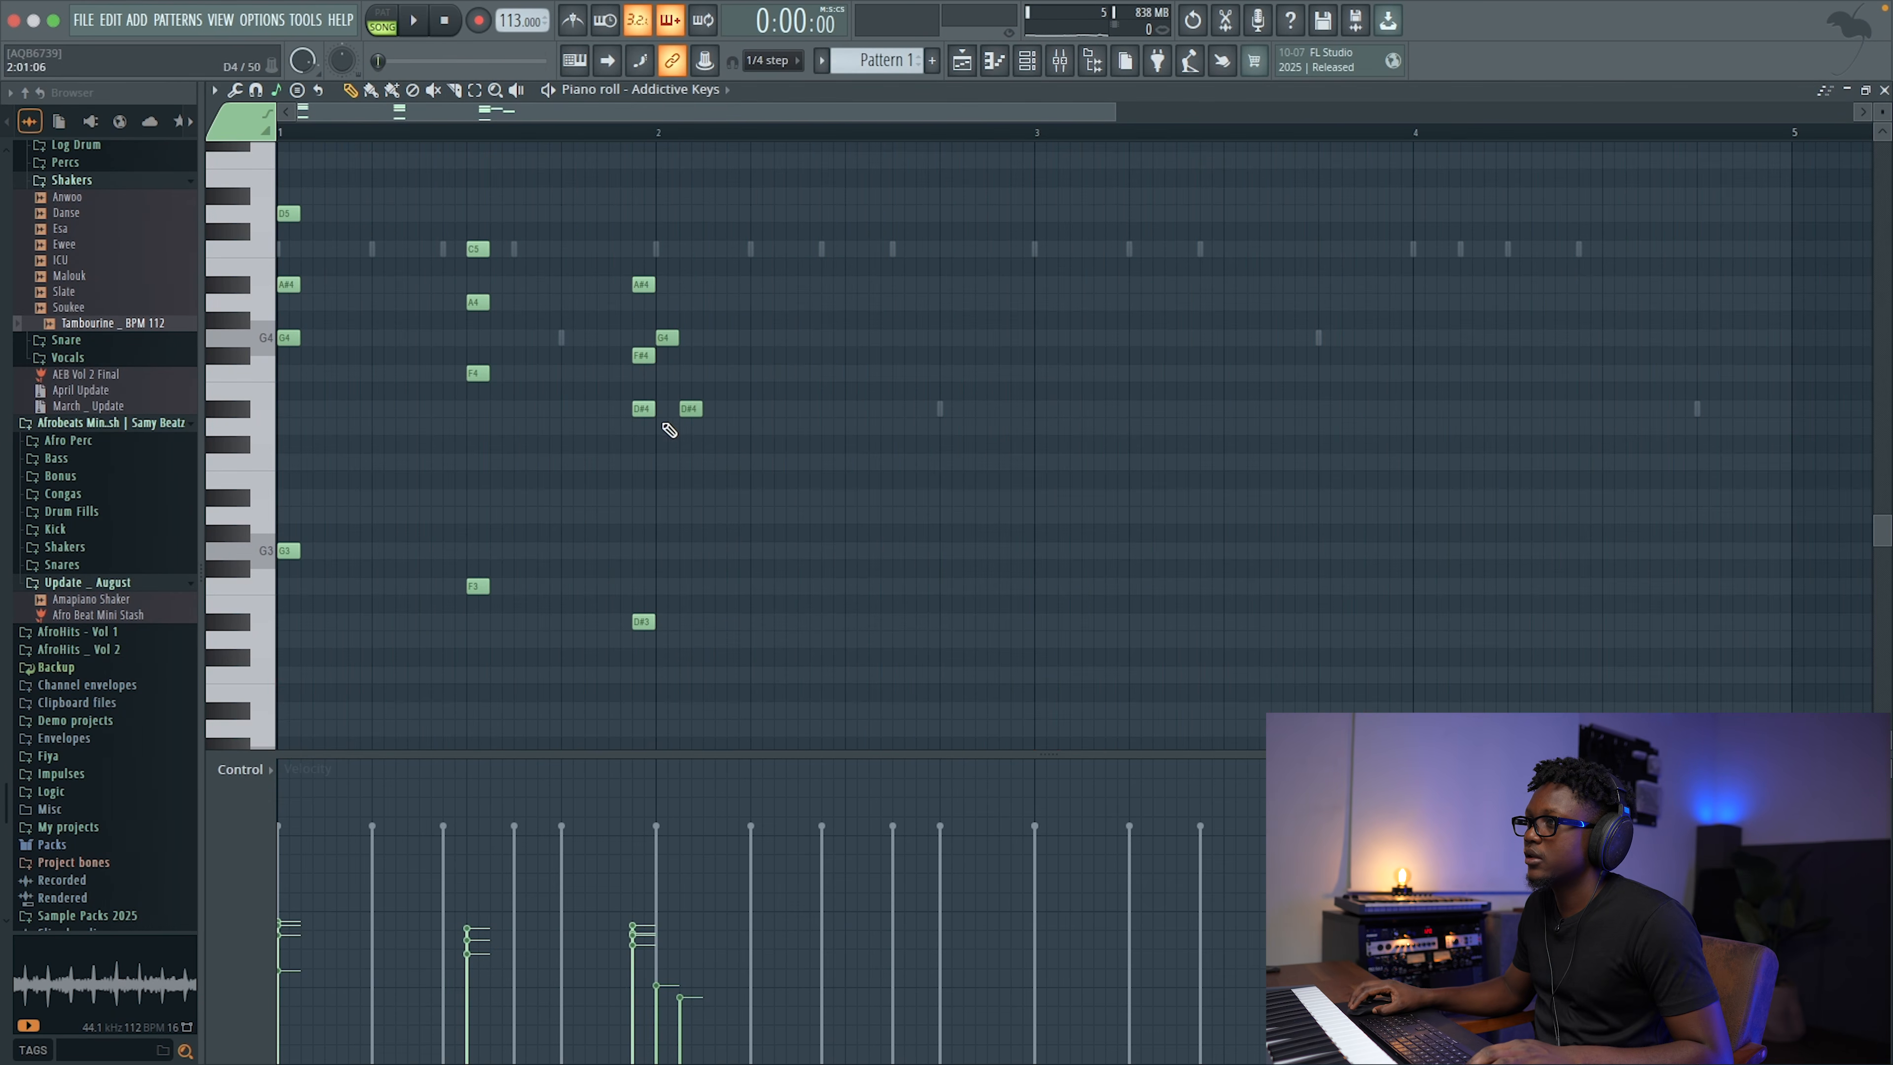
Step: Remove the two stray notes after the third chord, and shift that chord one step earlier with snap set to Cell
drag(775, 736, 627, 259)
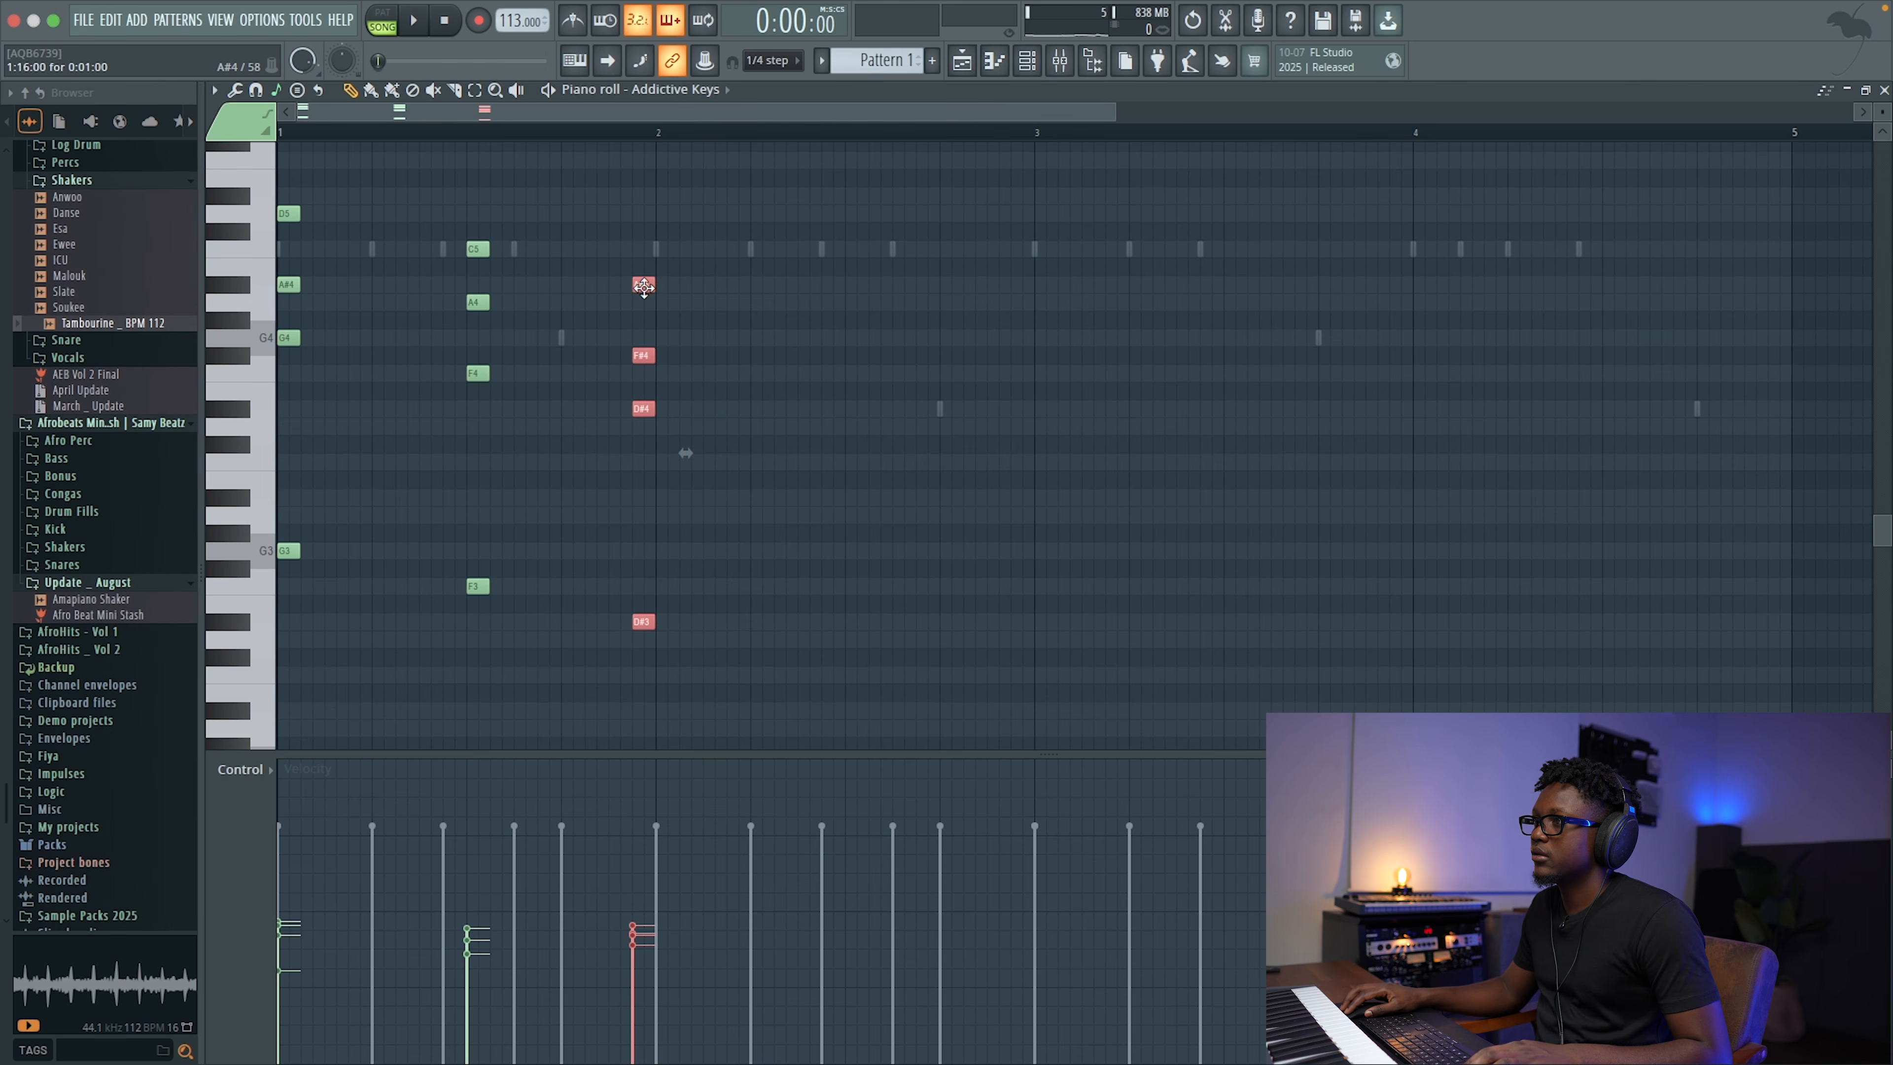
click(770, 61)
click(767, 112)
click(746, 419)
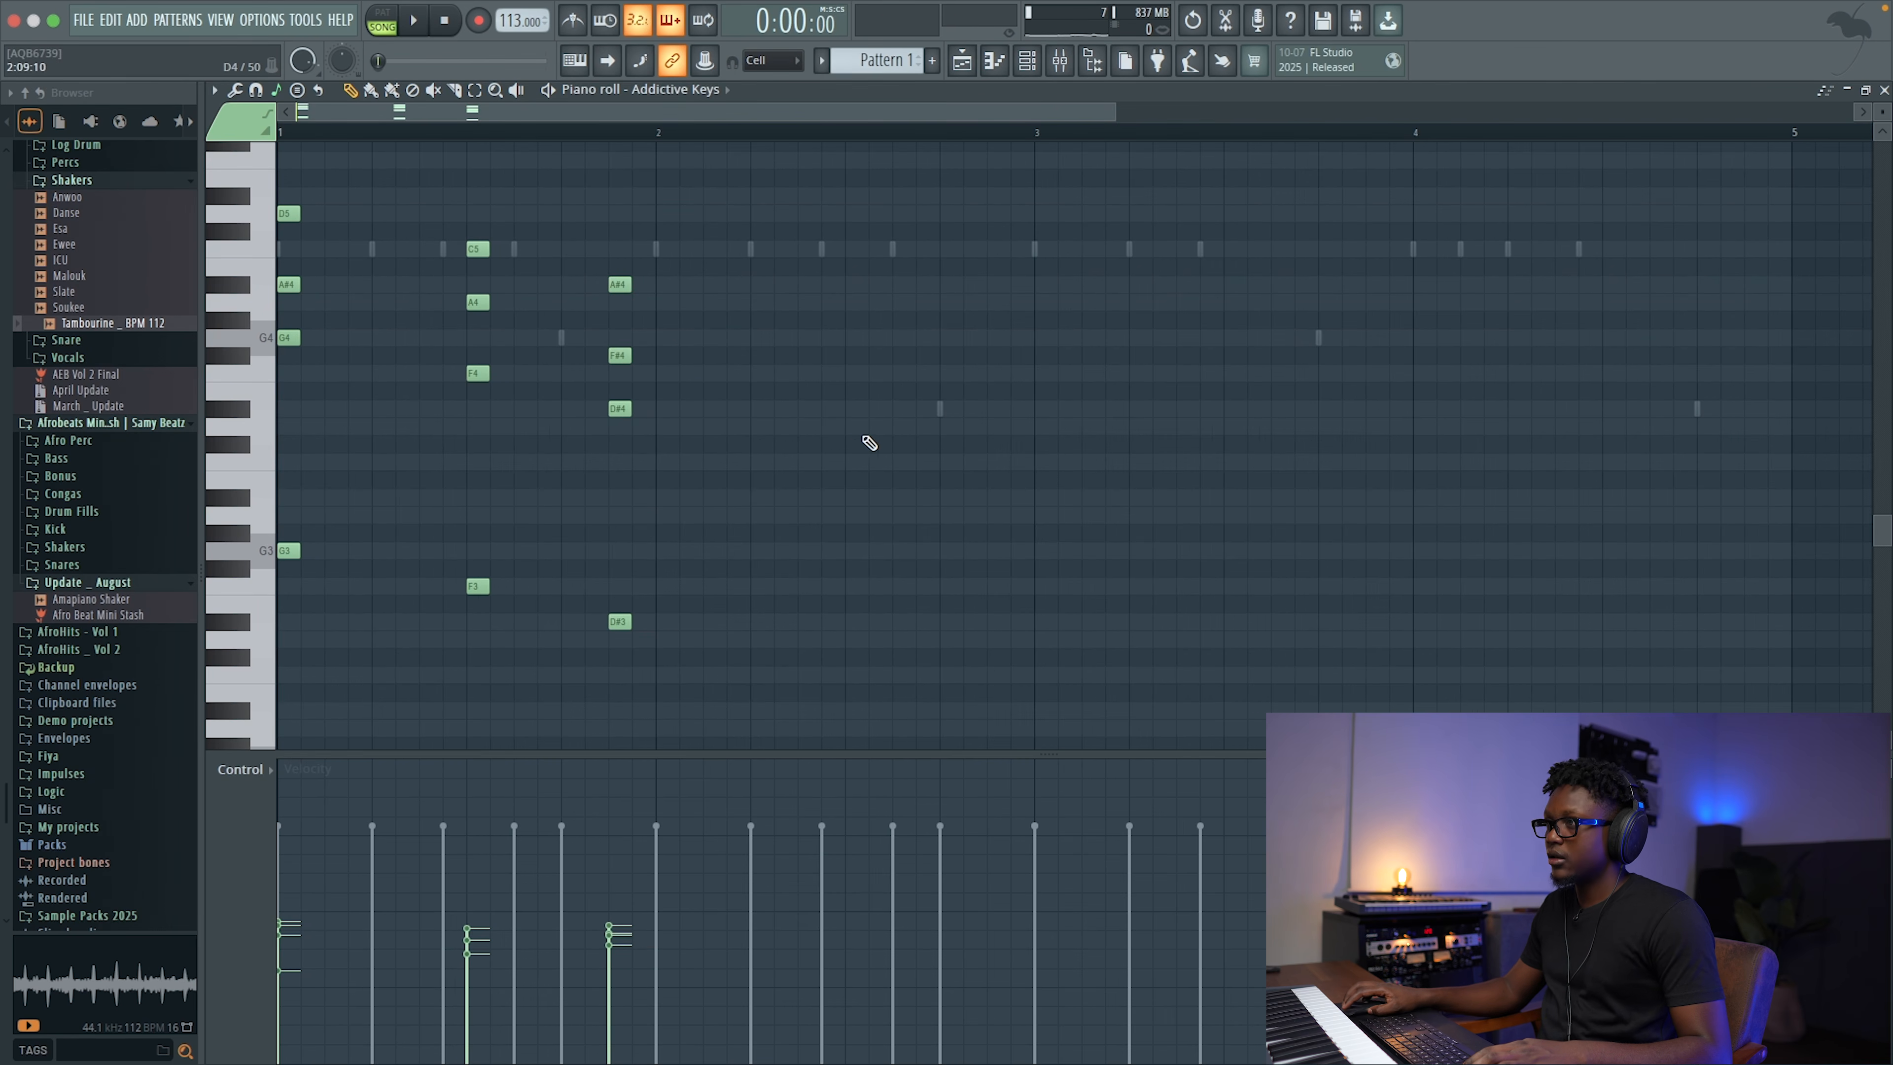
Step: Join the chords end to end, and rework the third as D#3, D#4, G4 and A#4 lasting until the end of bar 2
key(ctrl+l)
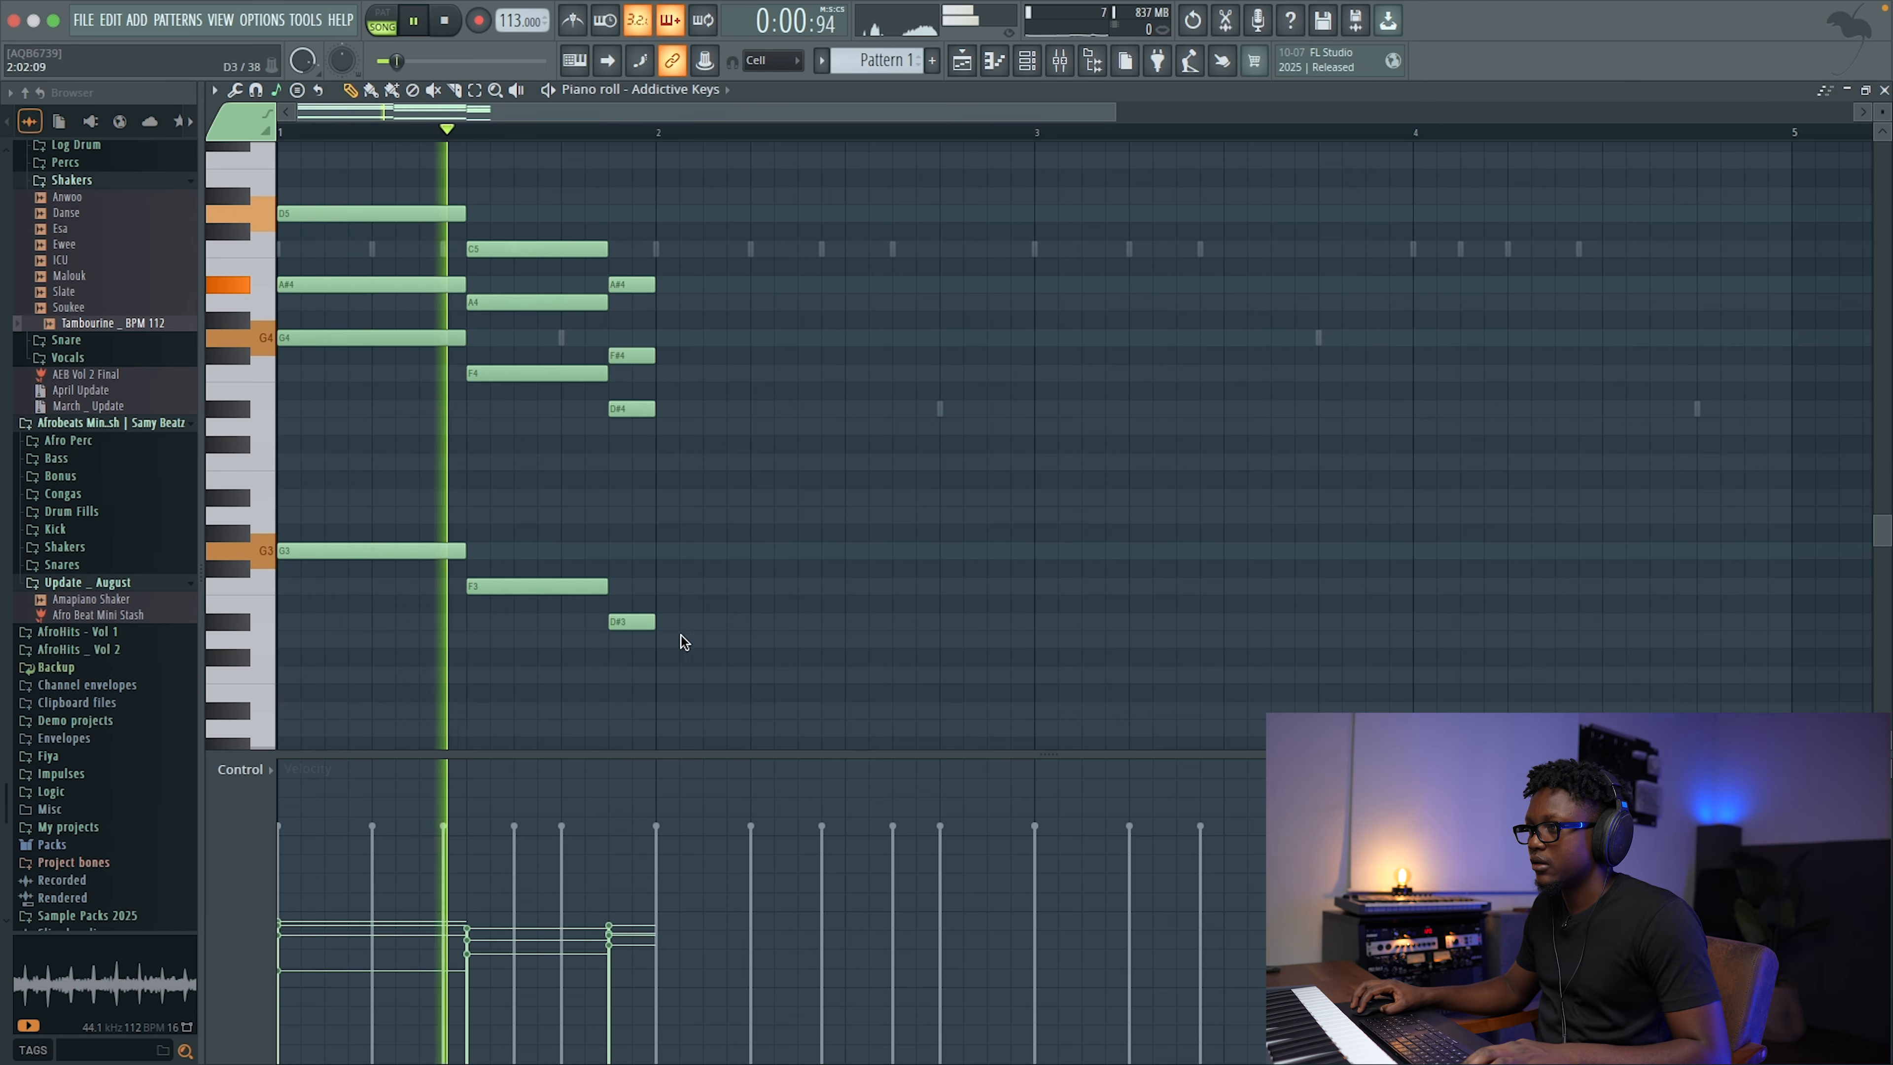
drag(705, 698, 658, 263)
key(space)
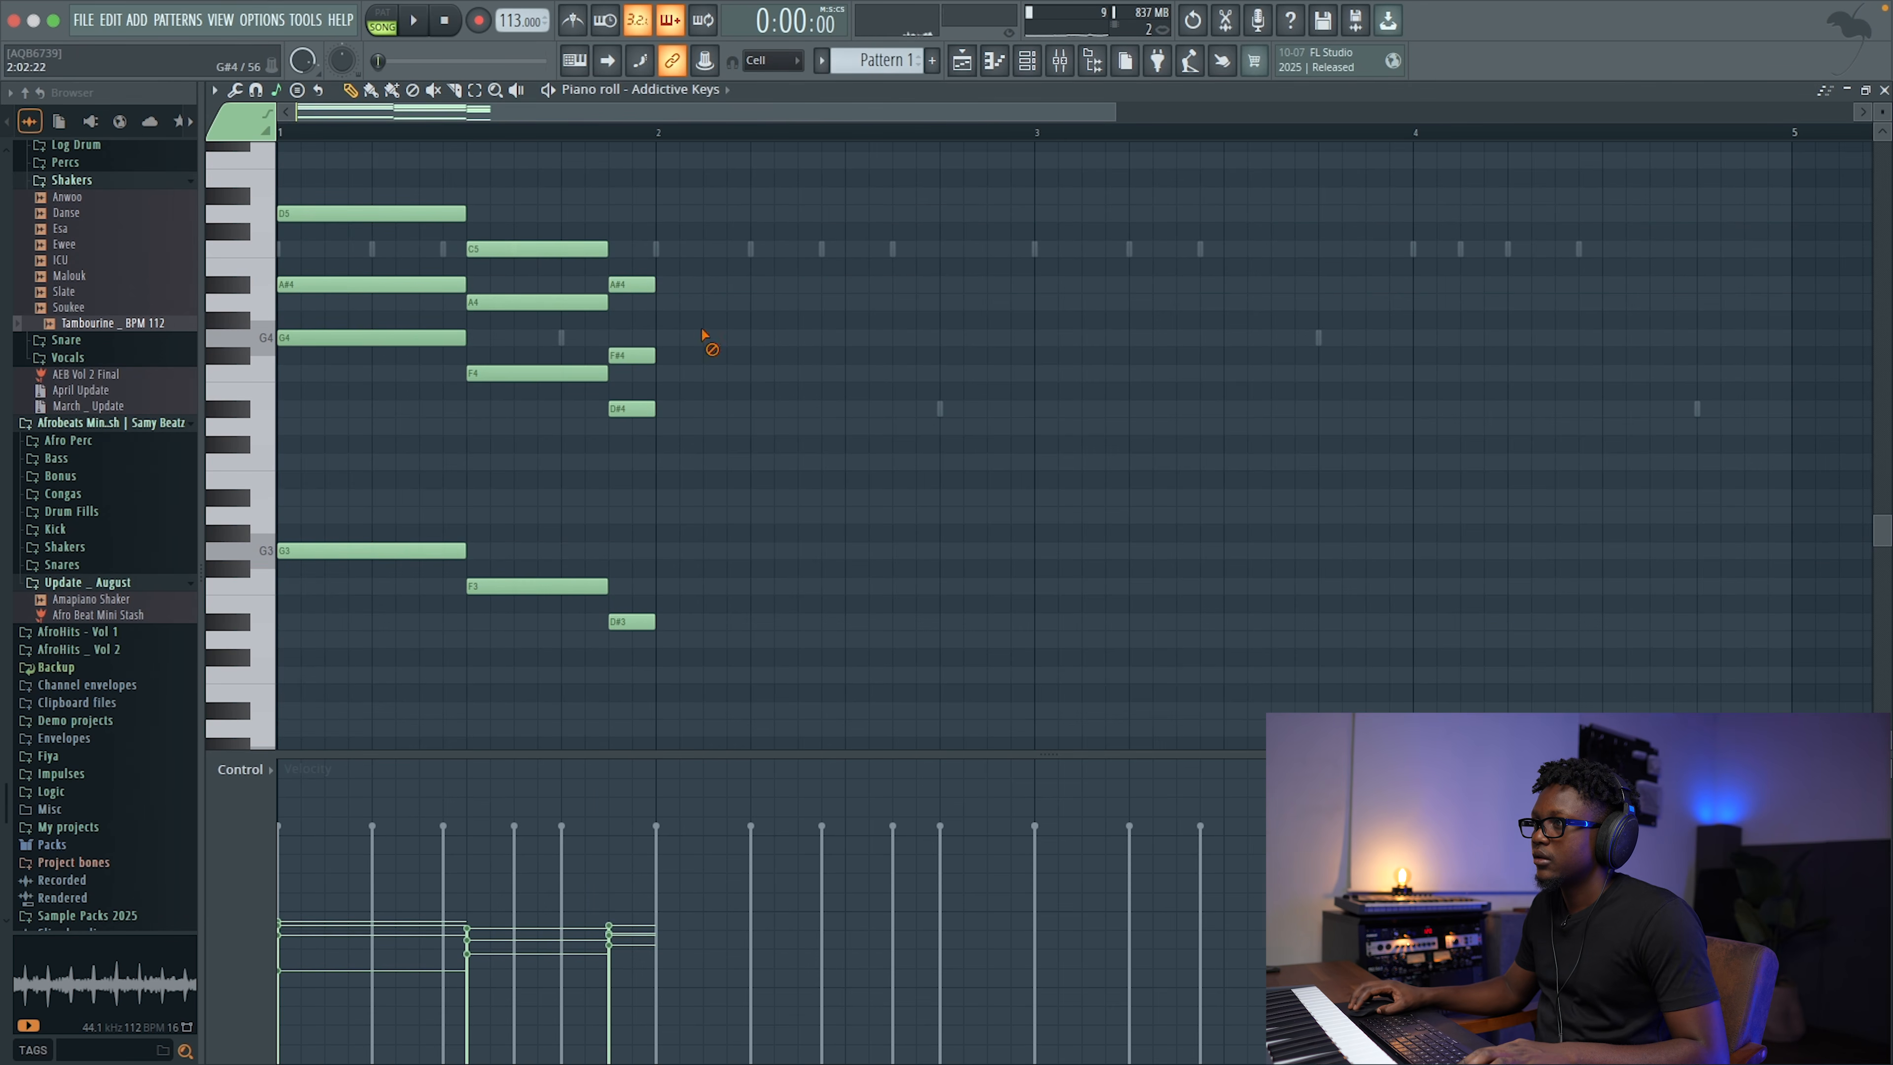
key(space)
drag(708, 664, 1024, 307)
key(space)
key(space)
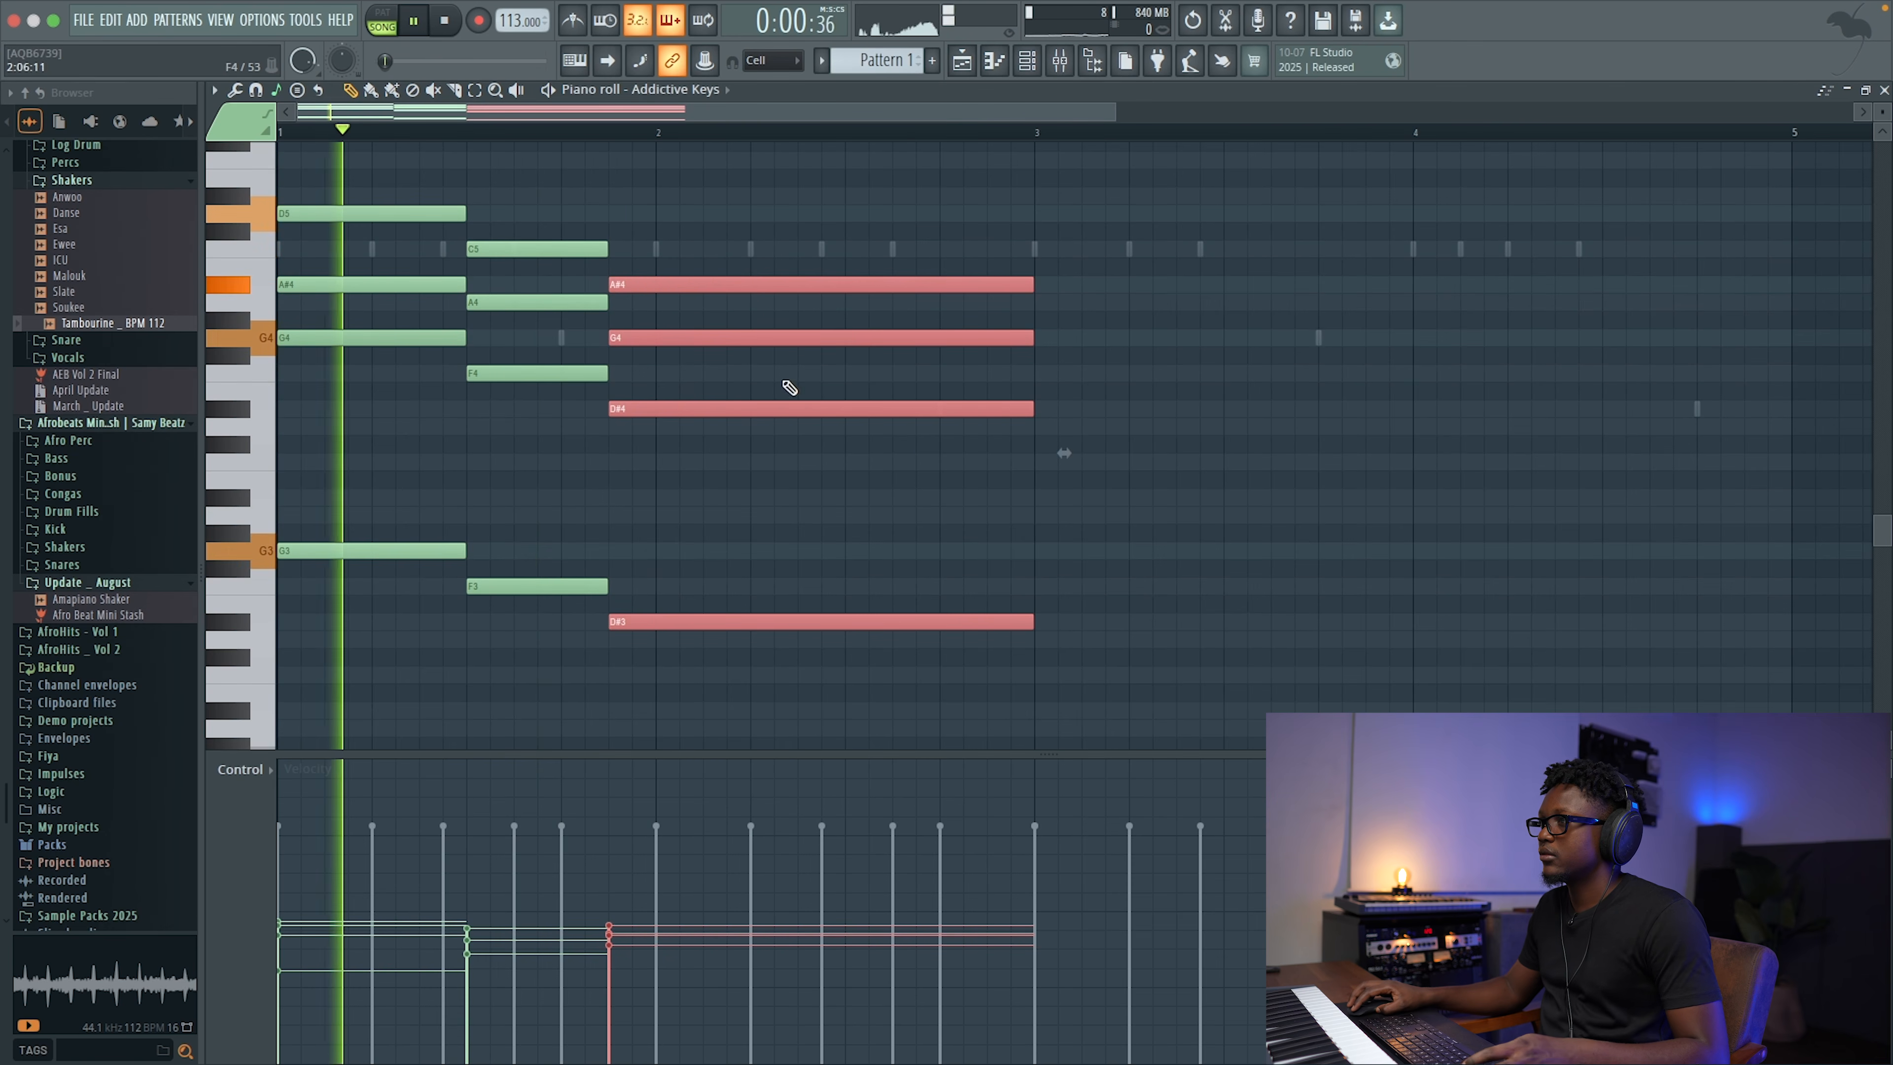
Step: Duplicate the third chord to the start of bar 3 and shorten the copy to half a bar
key(ctrl+b)
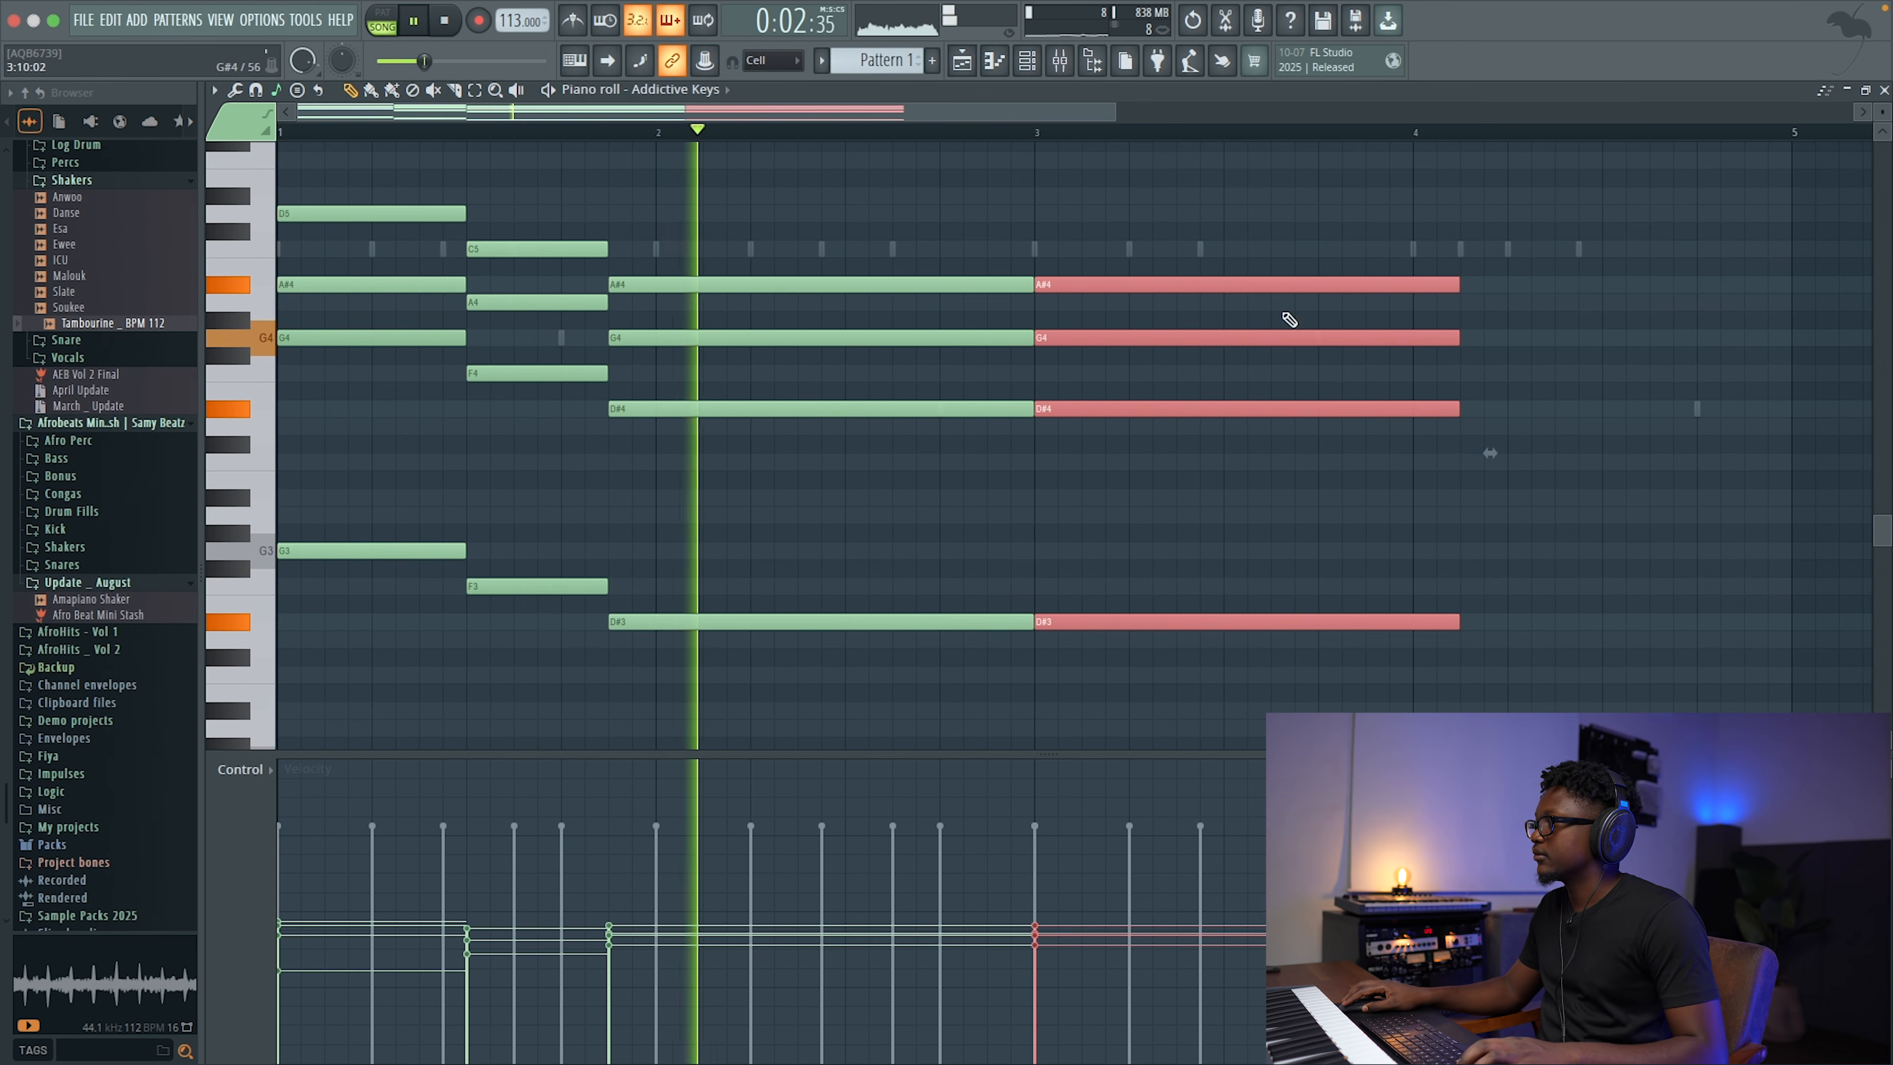
drag(1458, 283, 1224, 284)
key(space)
Step: Append copies of the second and first chords after it, and extend the final chord to the end of bar 4
drag(561, 626, 1283, 239)
drag(323, 622, 1414, 249)
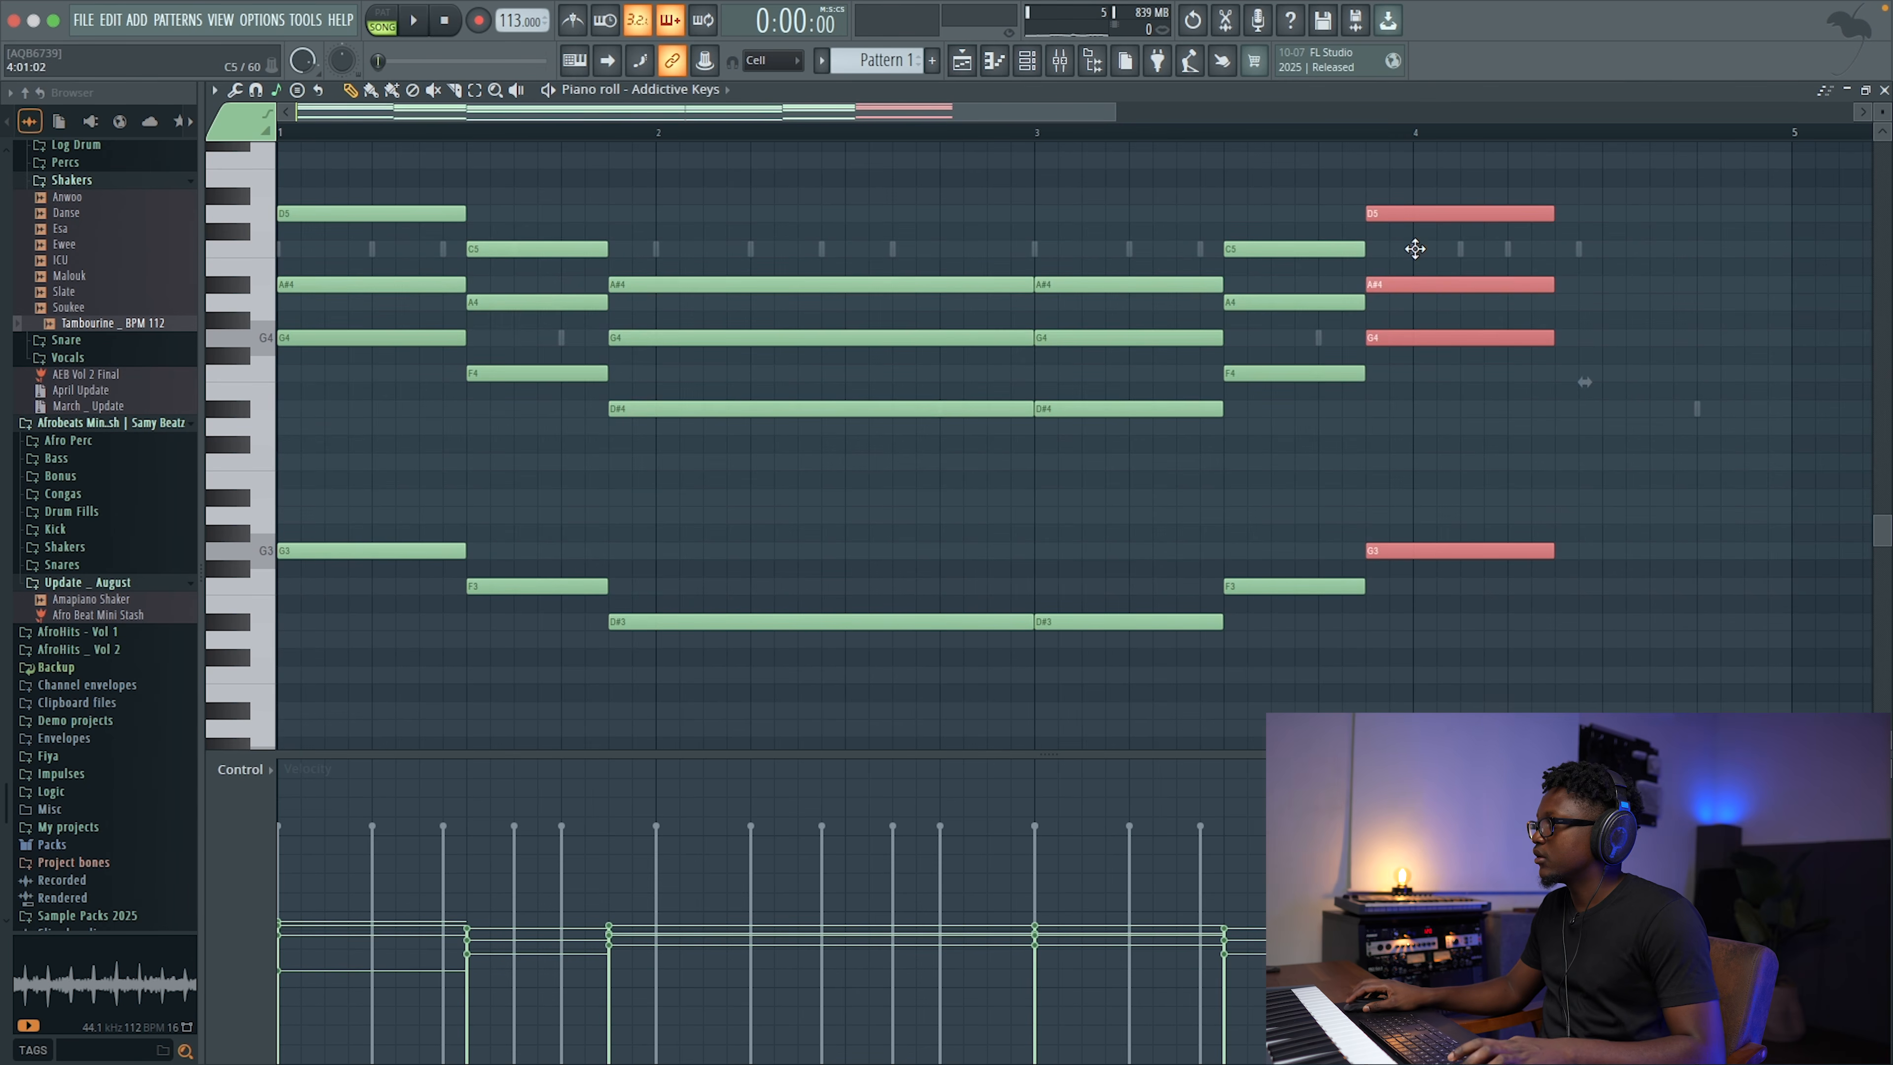
key(space)
drag(1553, 214, 1791, 213)
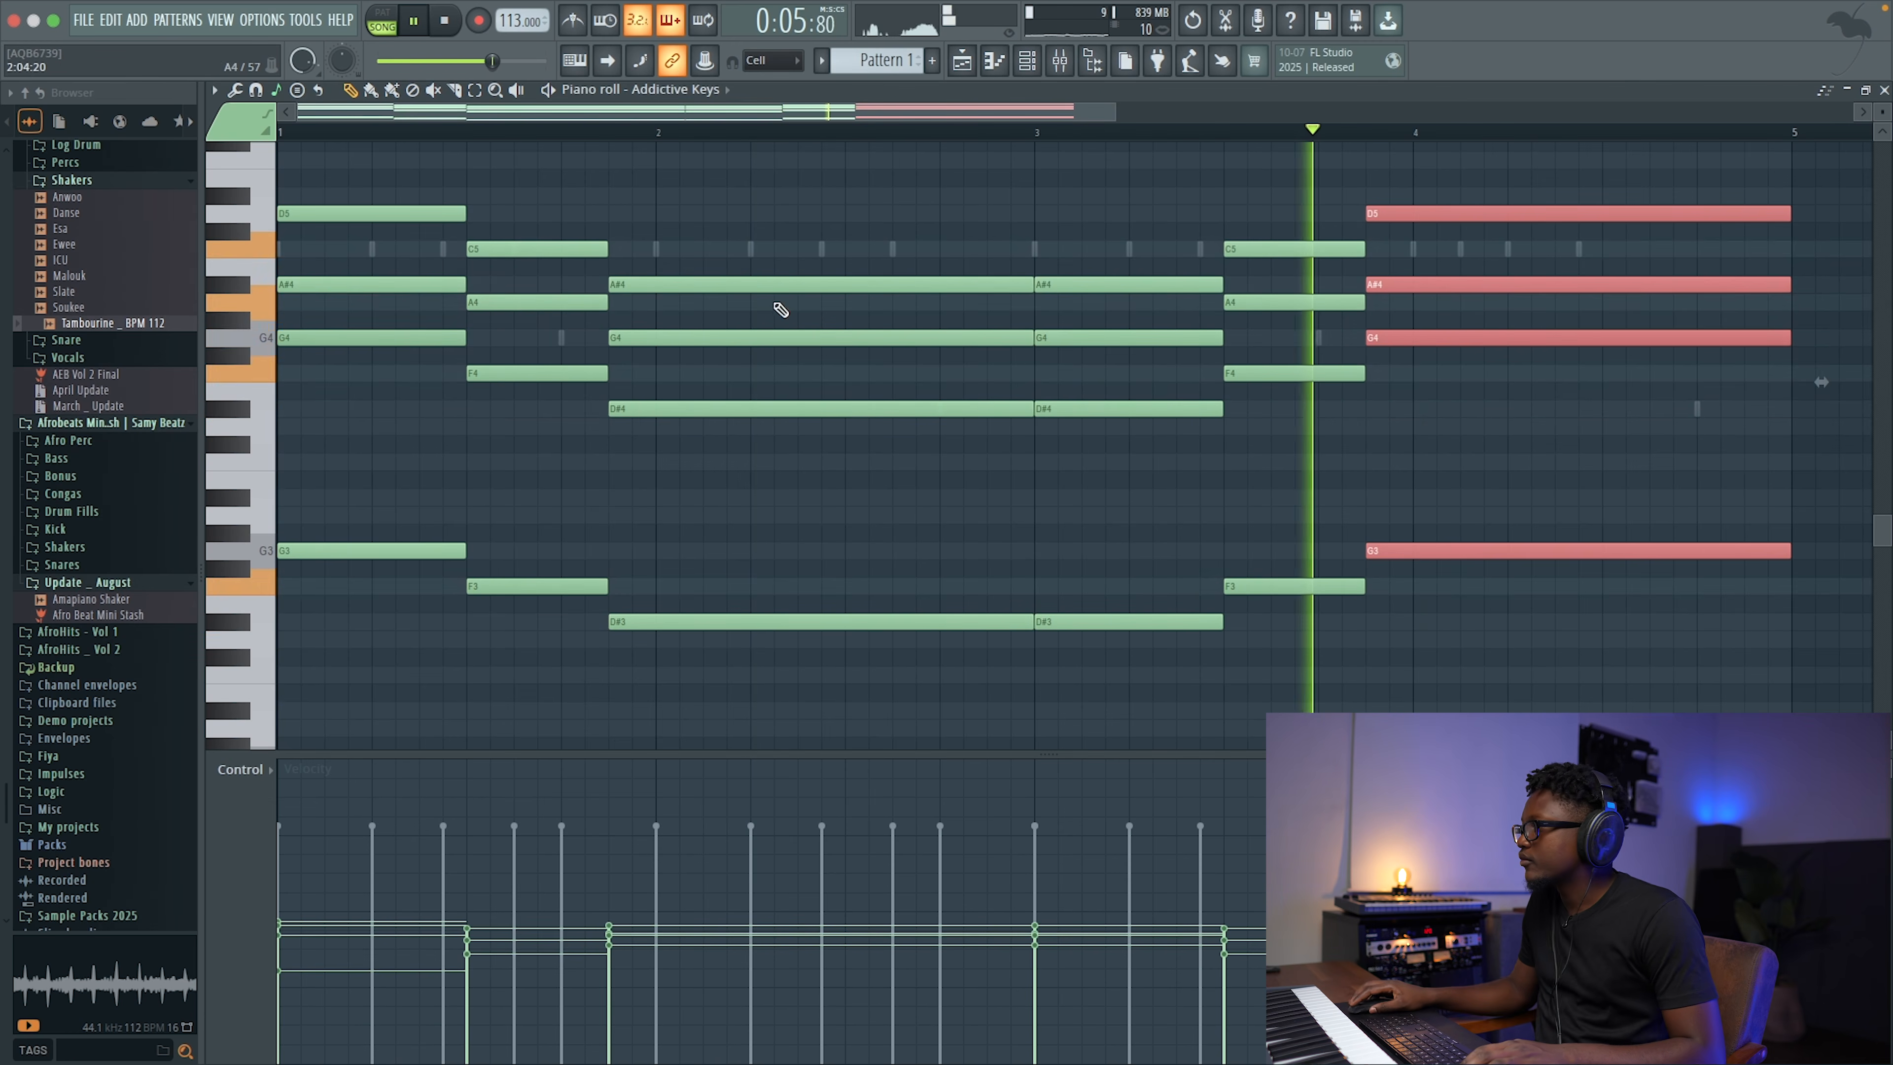
Step: Close the piano roll and play the full four-bar pattern with the chords
click(1884, 90)
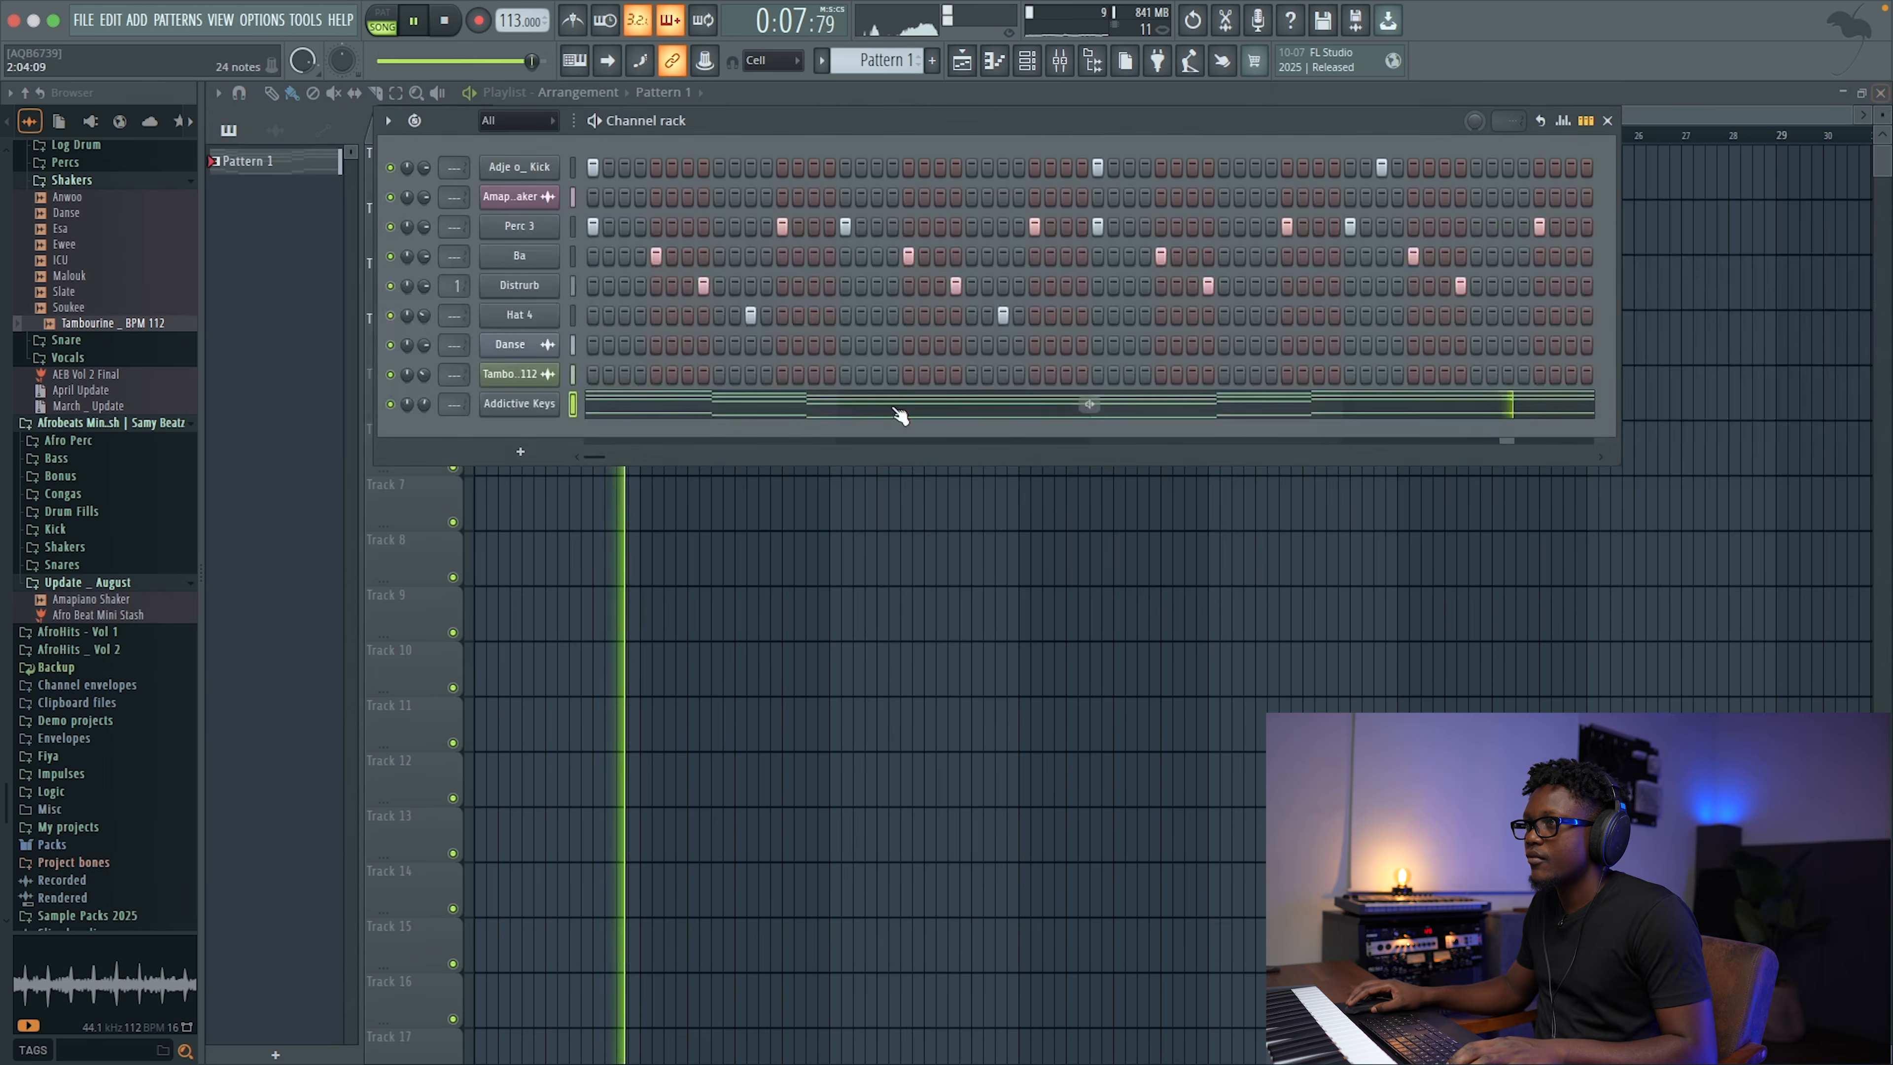
key(space)
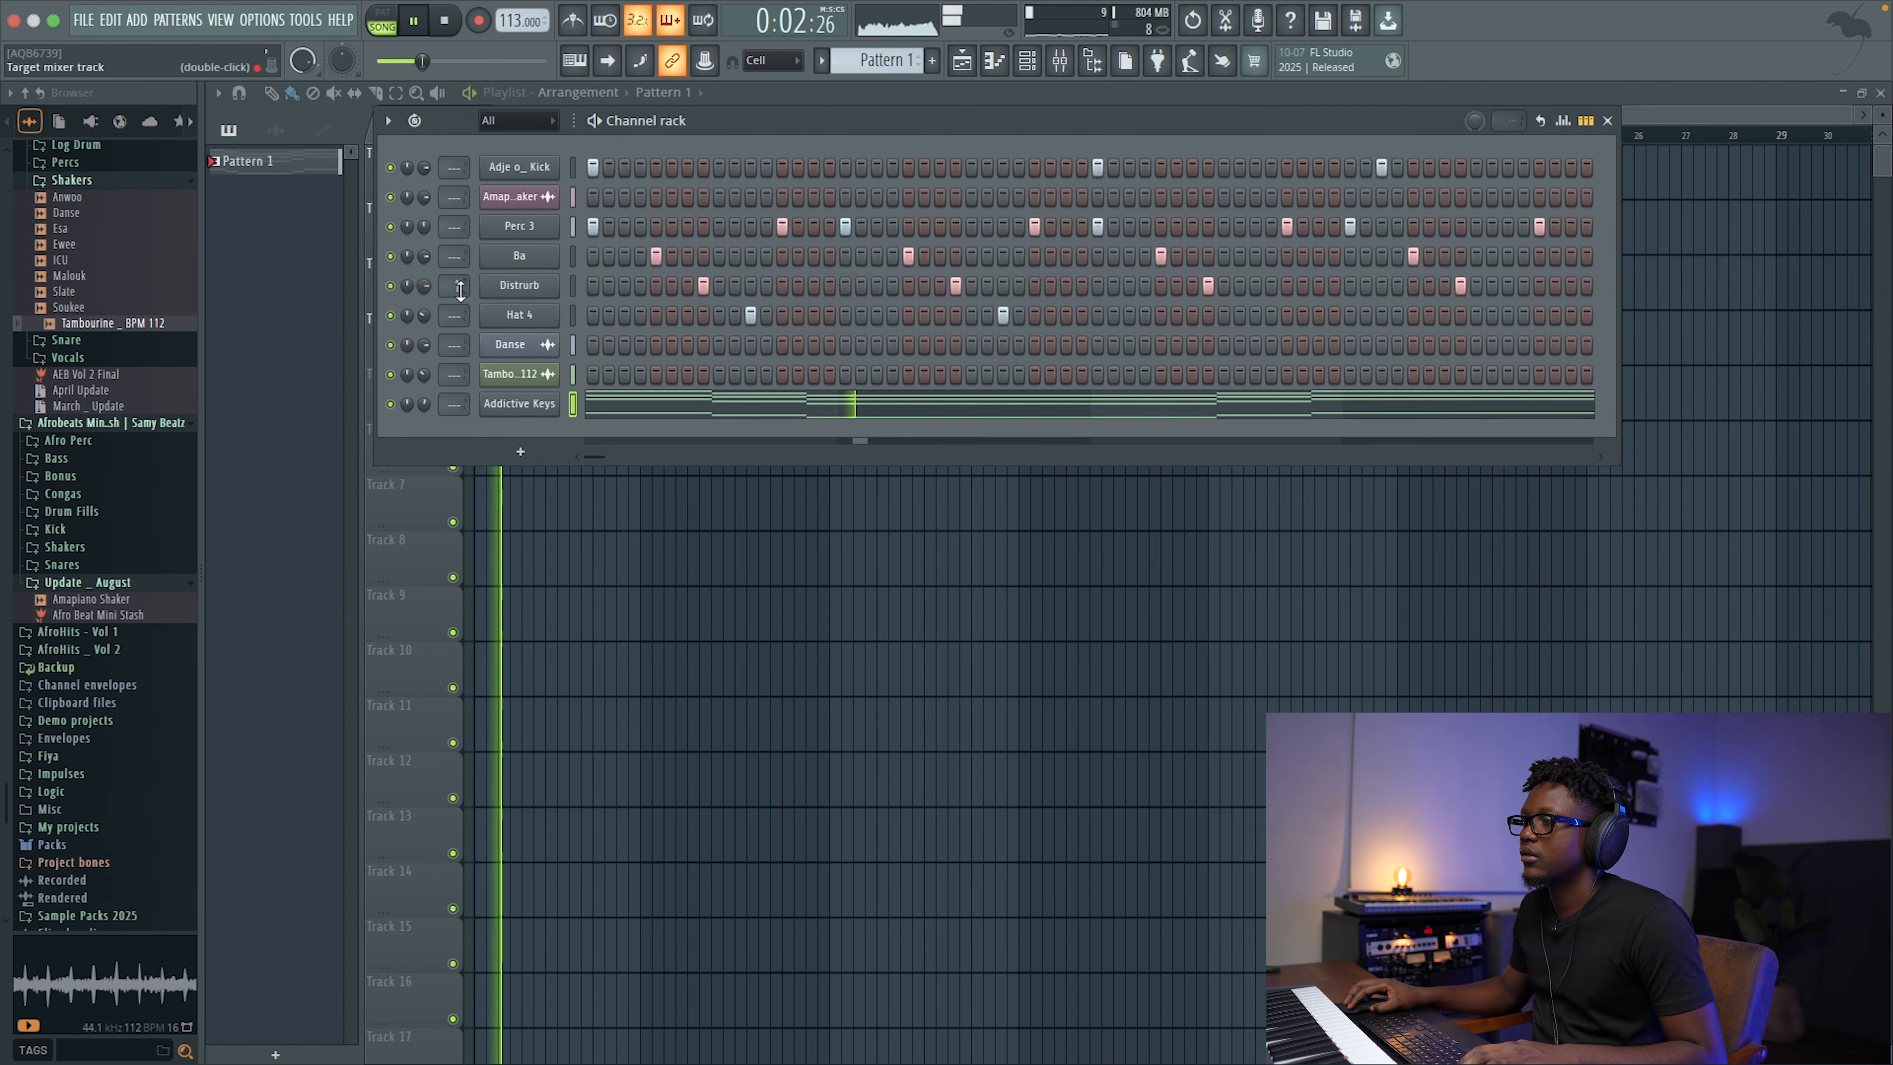
key(space)
Step: Open the Distrurb sampler settings, audition the sample, and try a different fade-out amount while the pattern plays
click(534, 290)
click(639, 689)
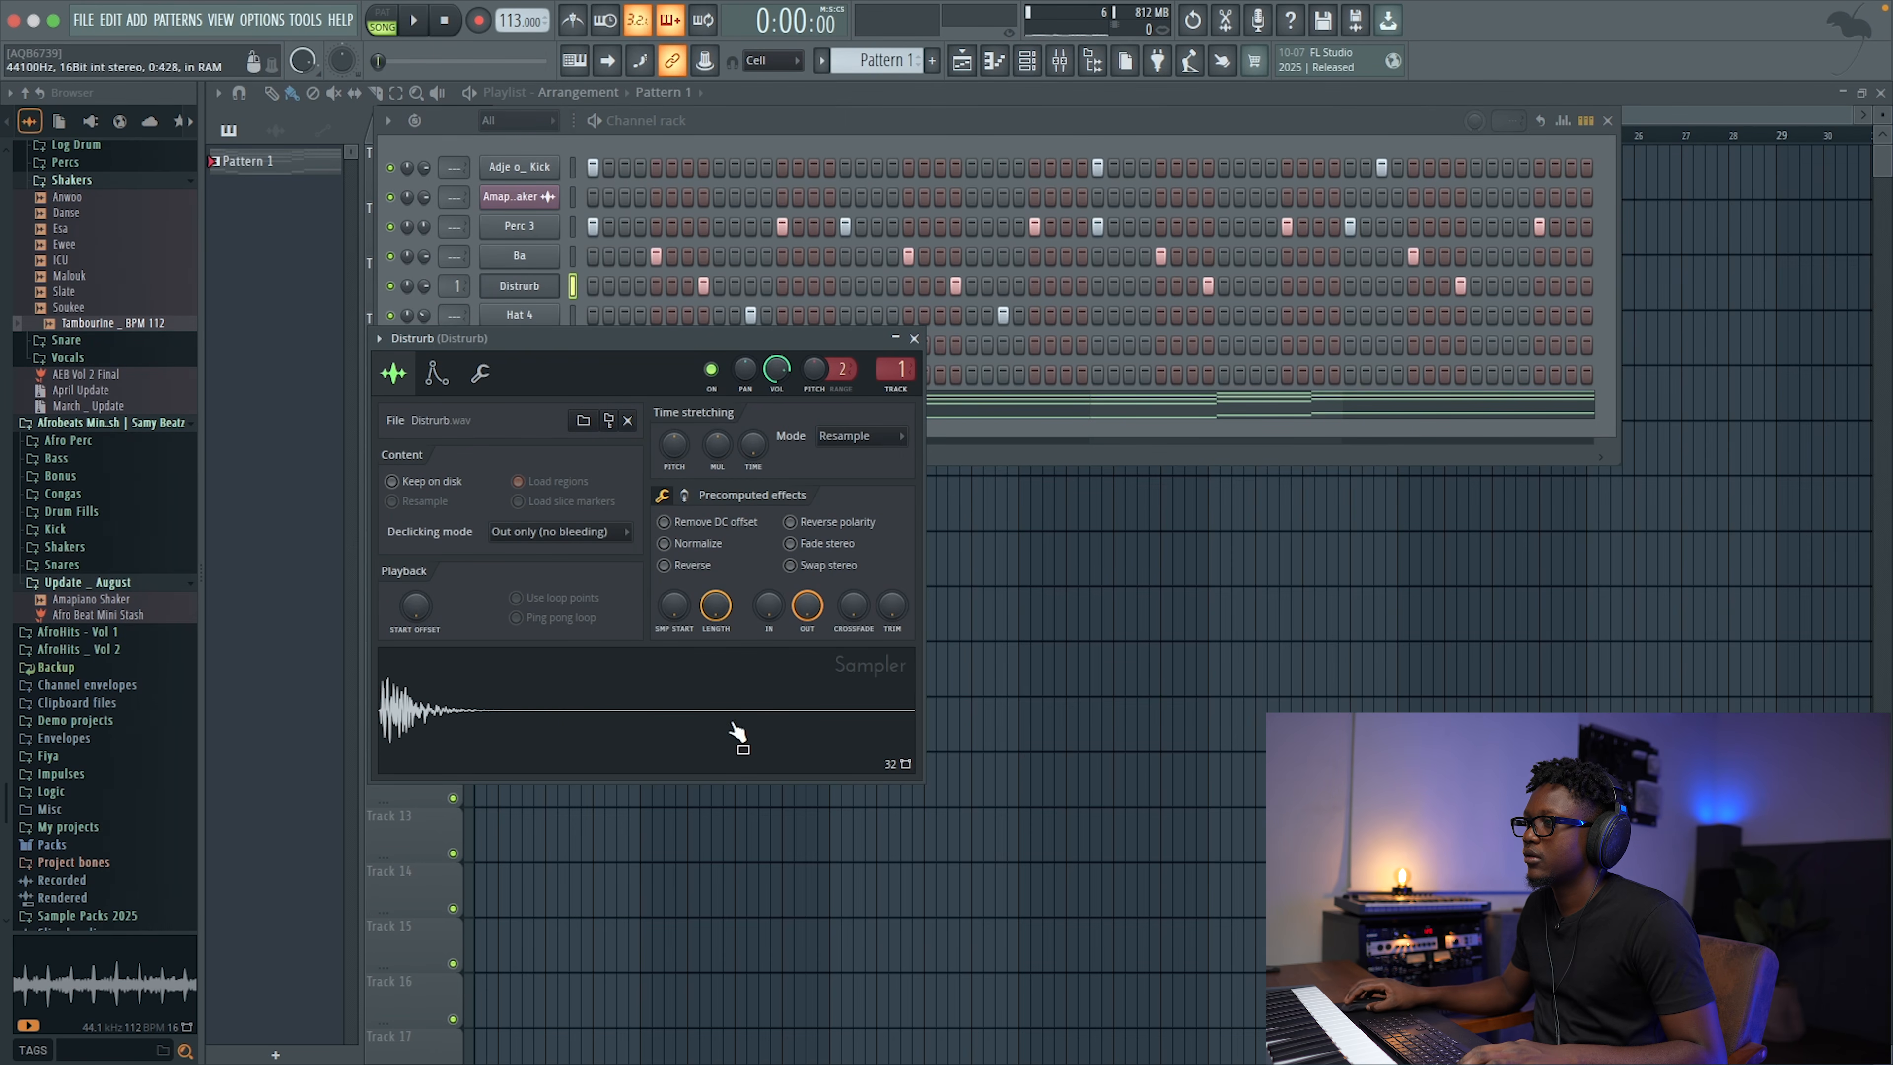
key(space)
drag(797, 610, 797, 622)
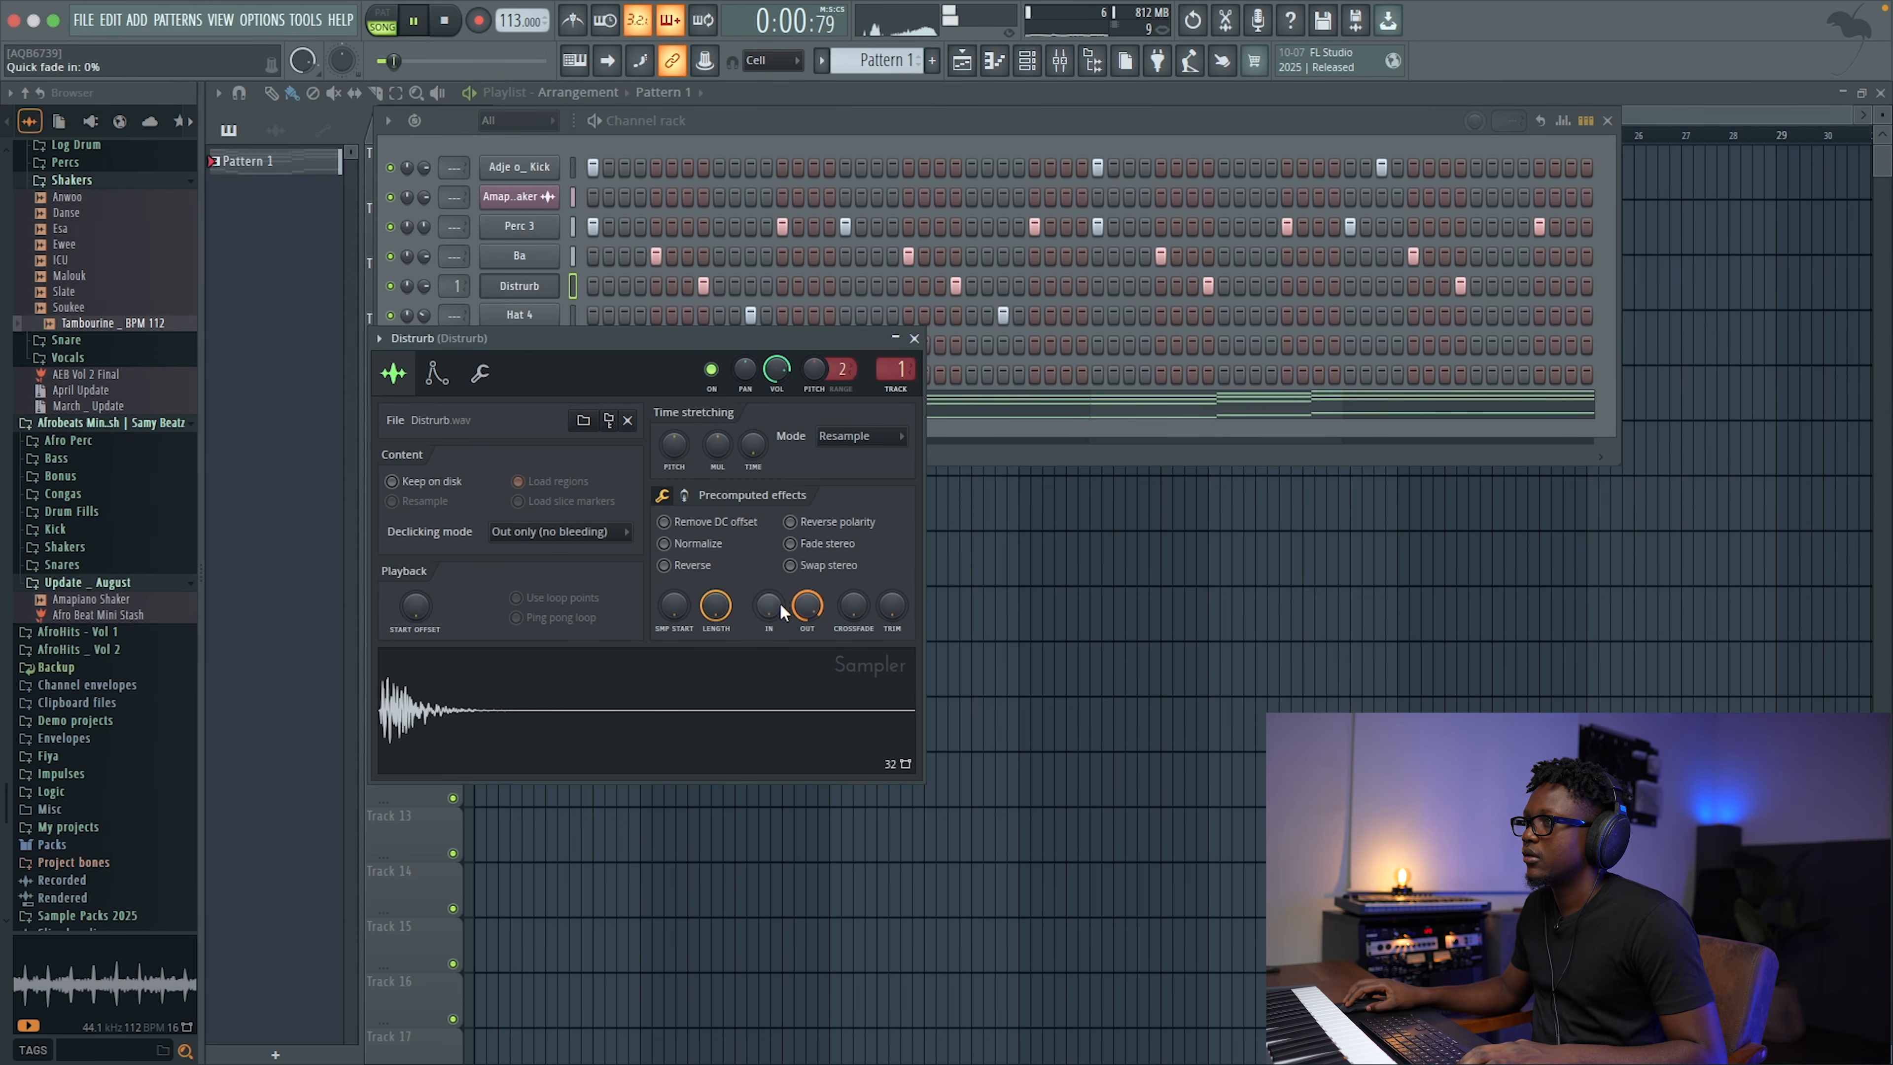
key(space)
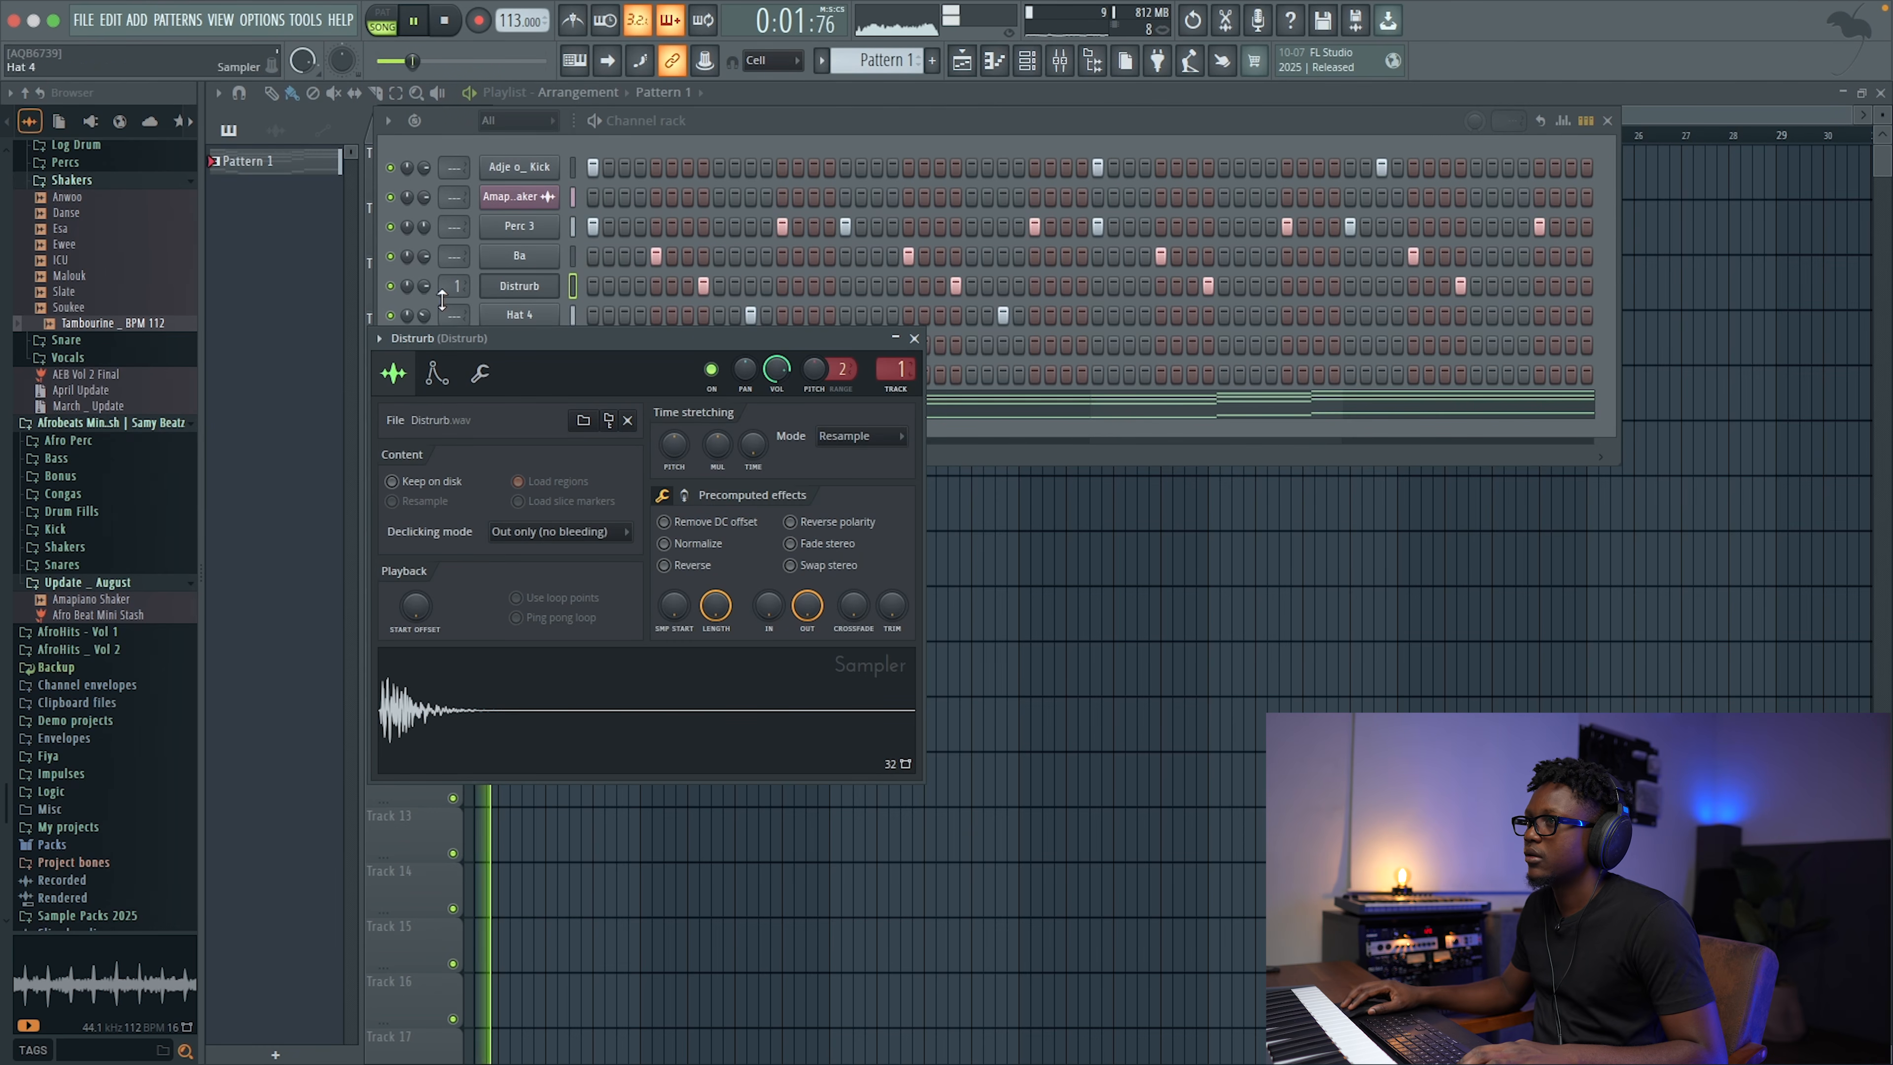
Step: Raise the Distrurb channel's volume slightly while the pattern plays, and bring up the playlist
drag(424, 286, 424, 265)
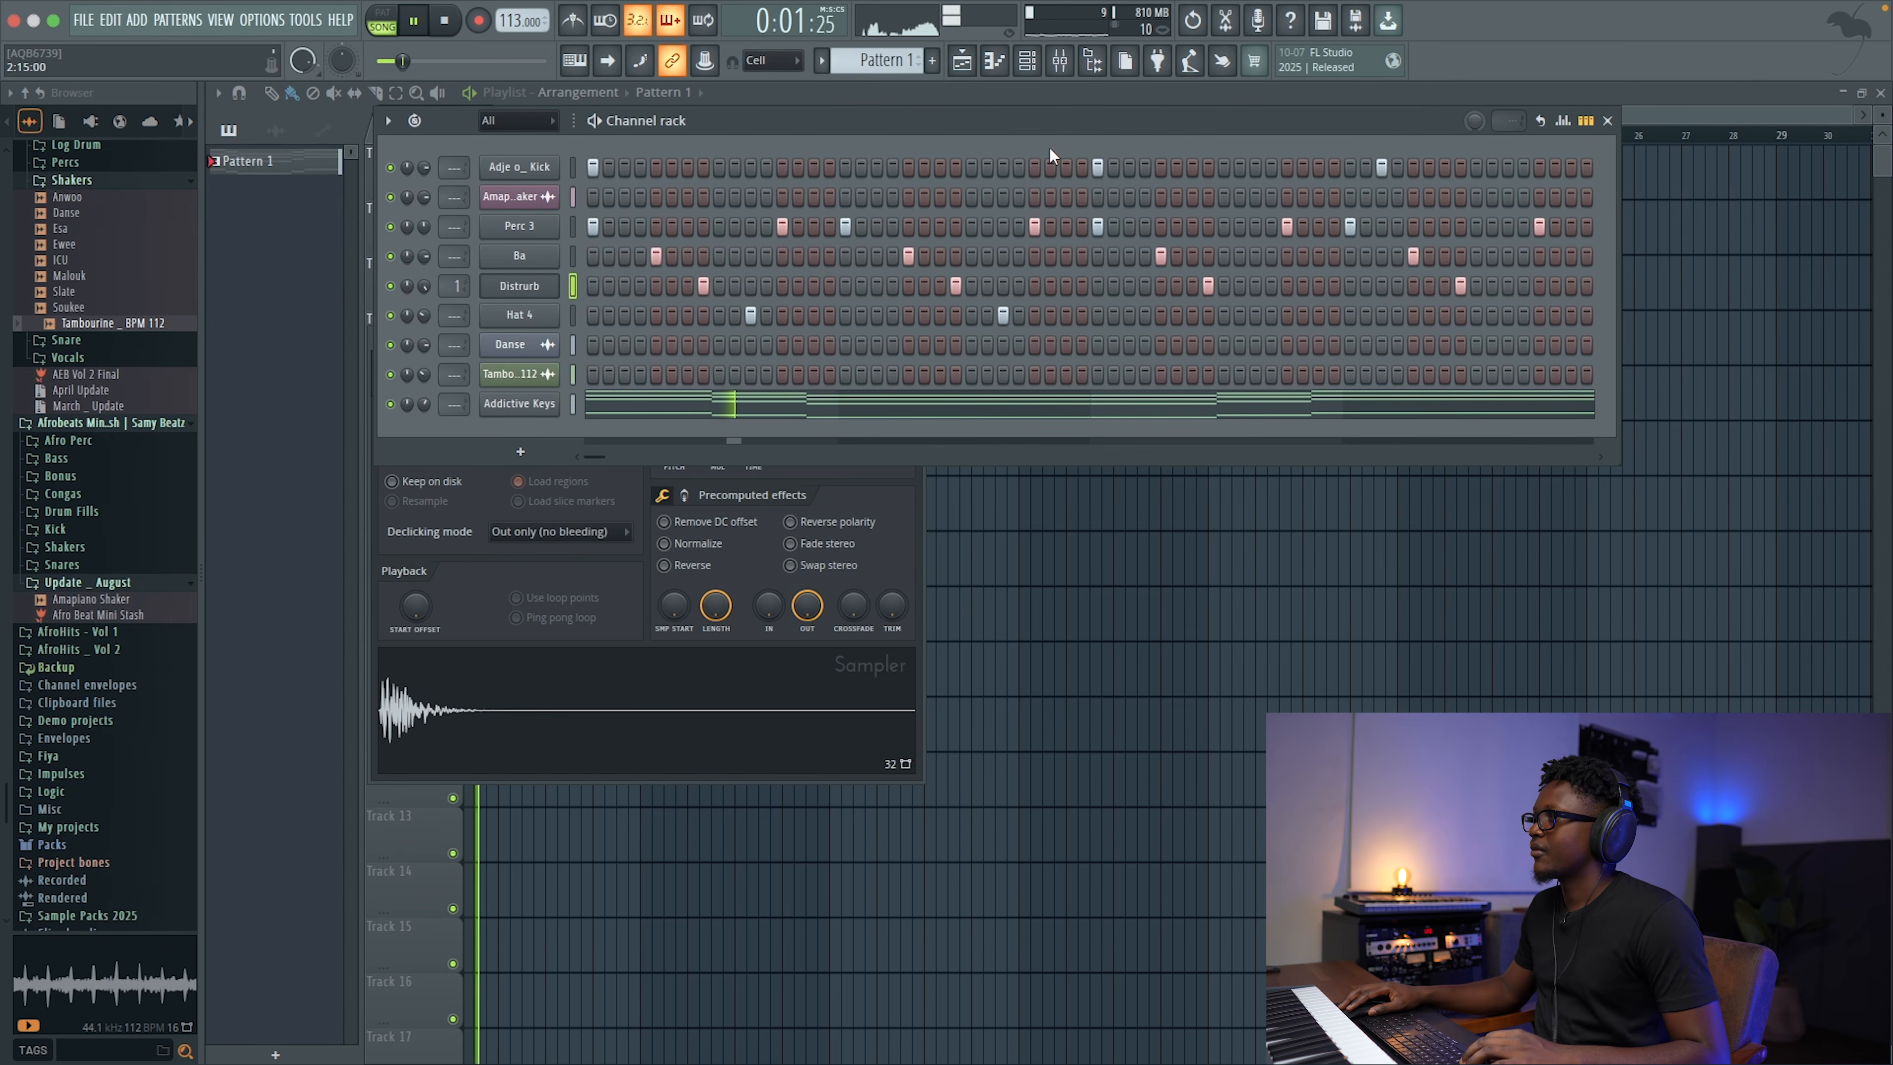
click(961, 62)
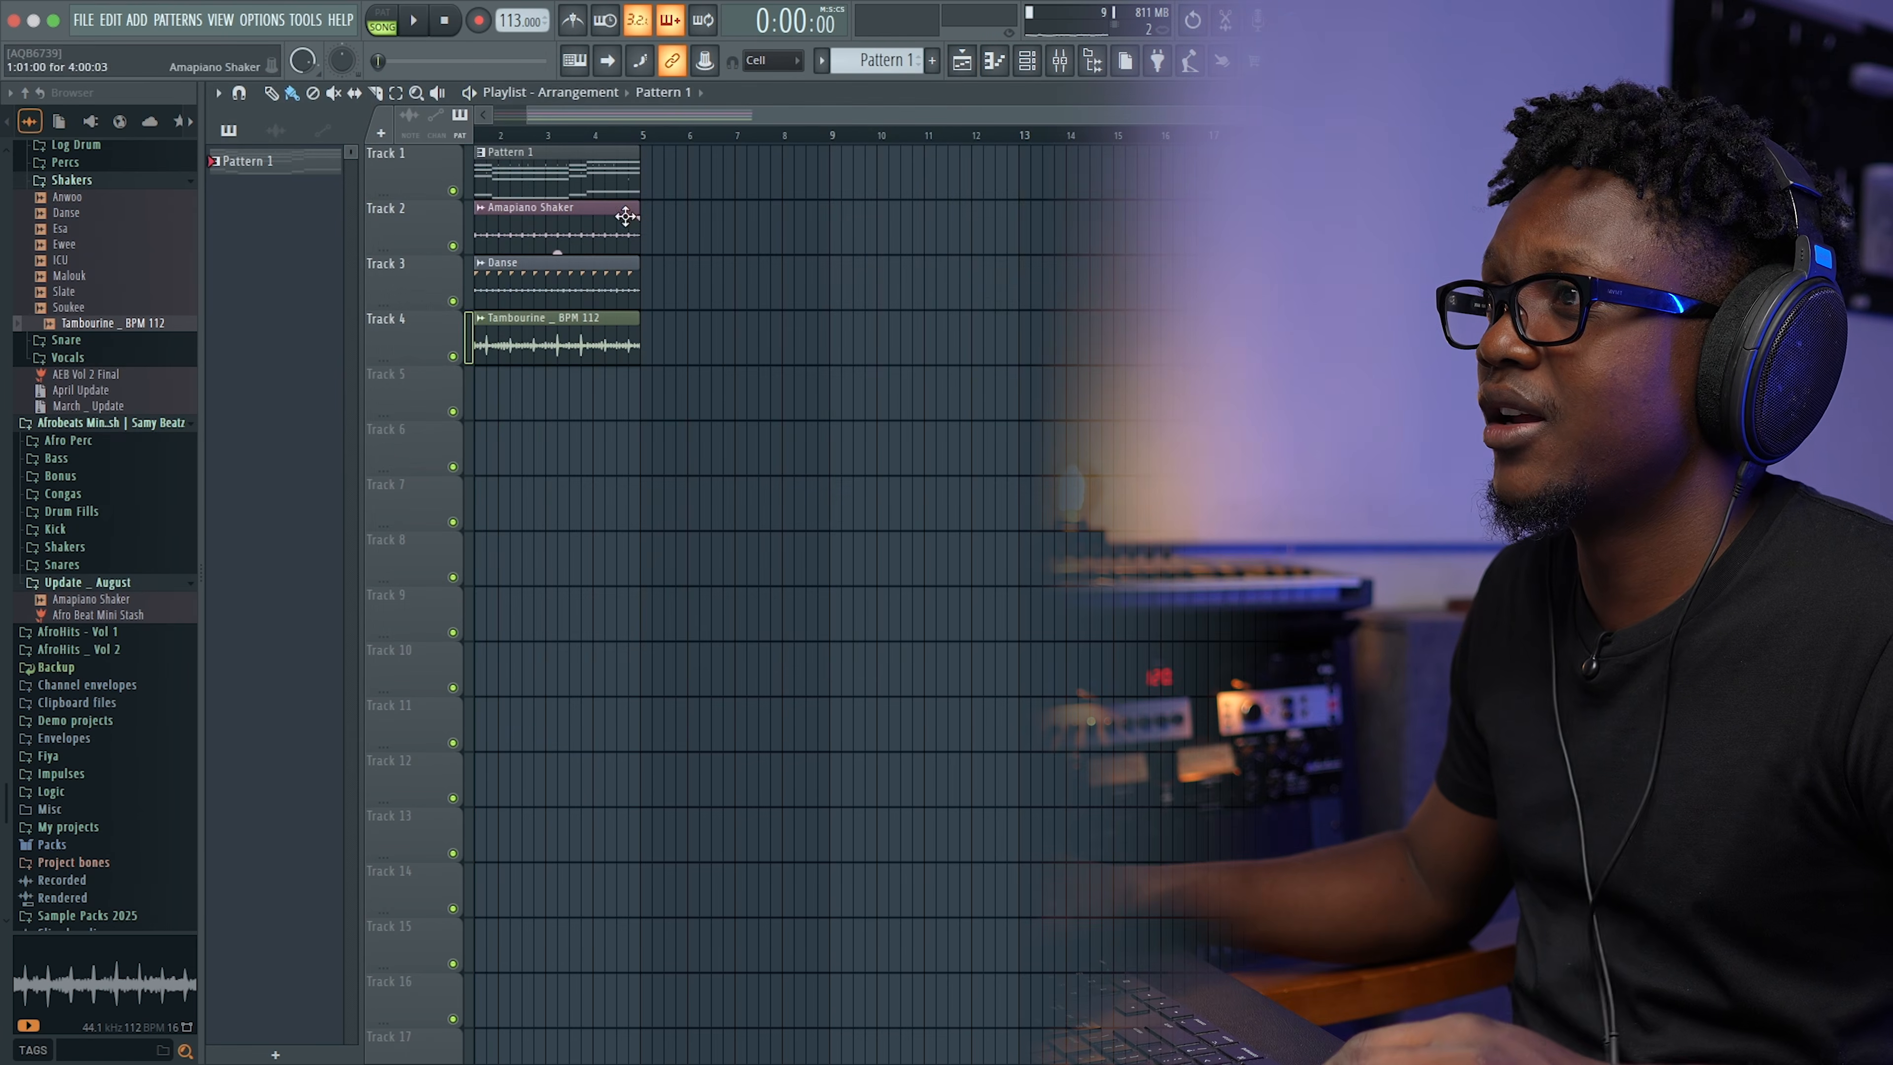
Step: Extend the Amapiano Shaker clip past the end of bar 4, slice it there and delete the overhang
drag(634, 206, 699, 207)
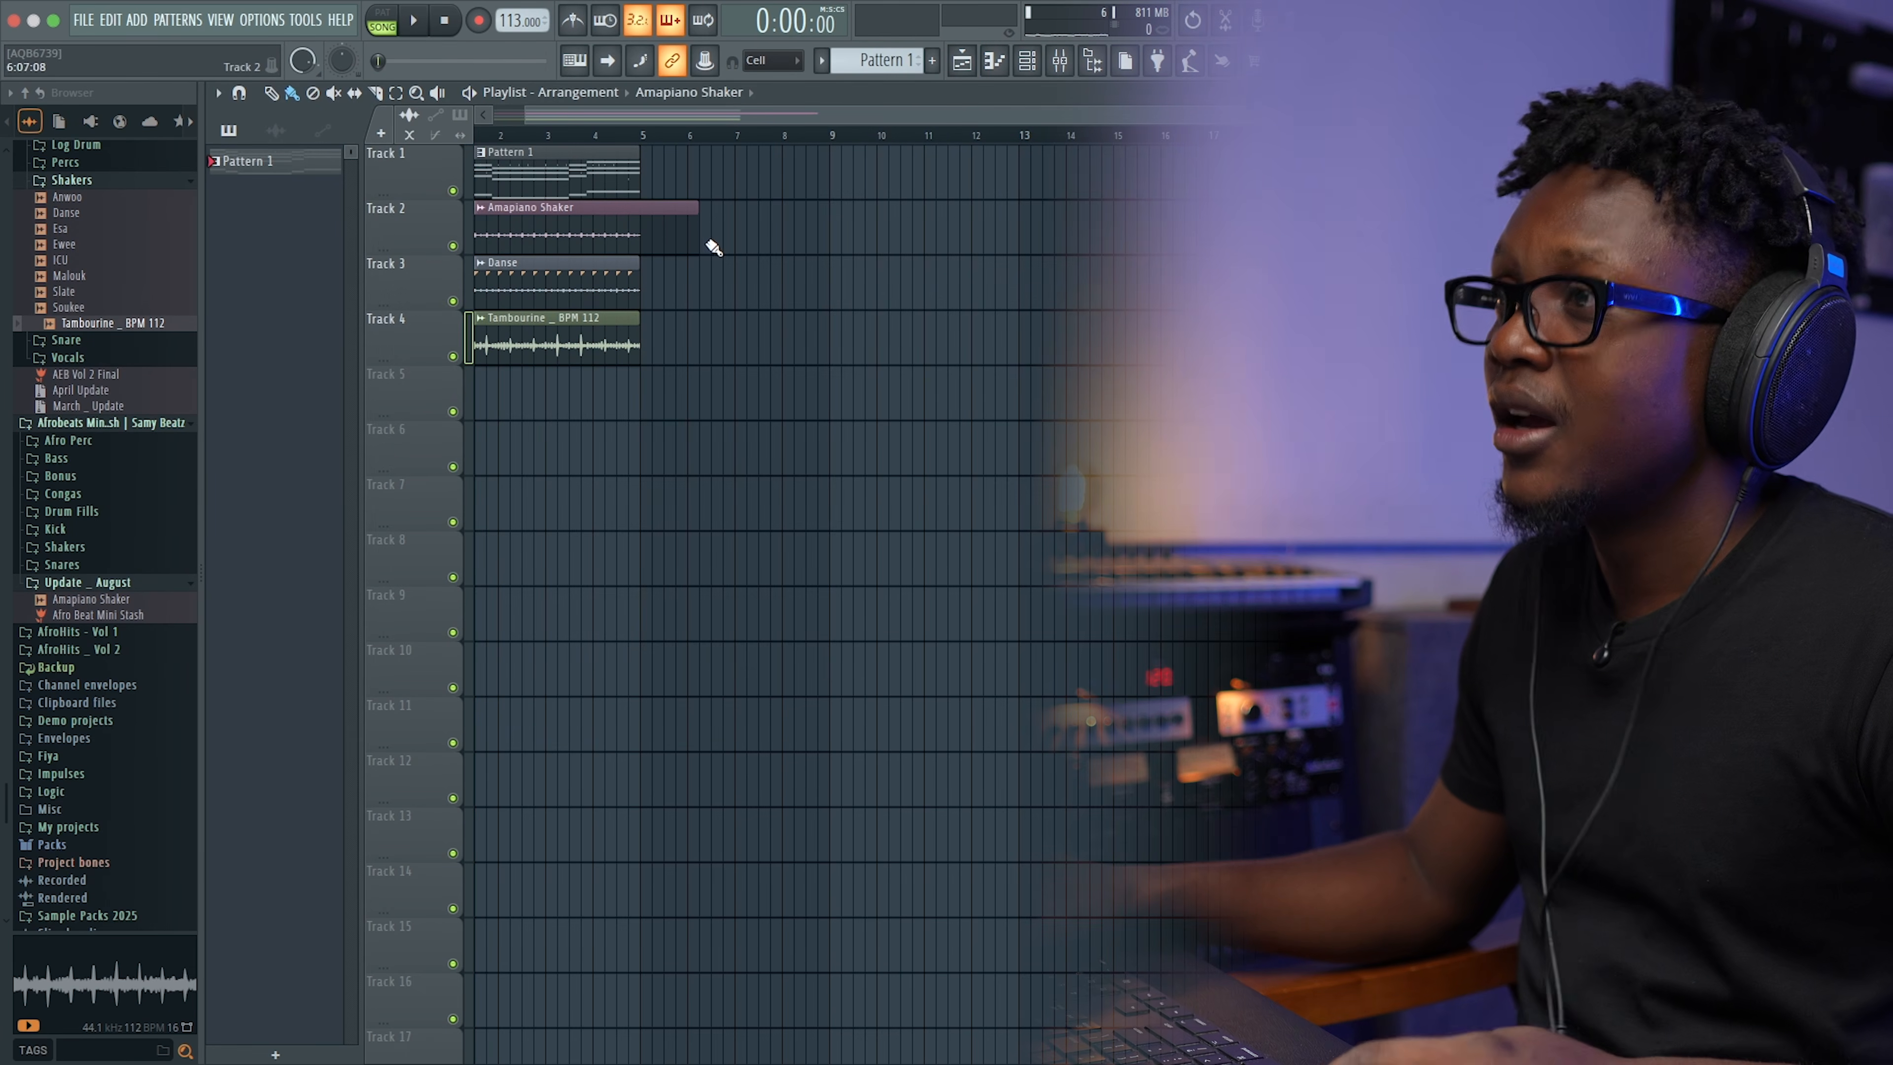
click(646, 215)
key(b)
right_click(675, 242)
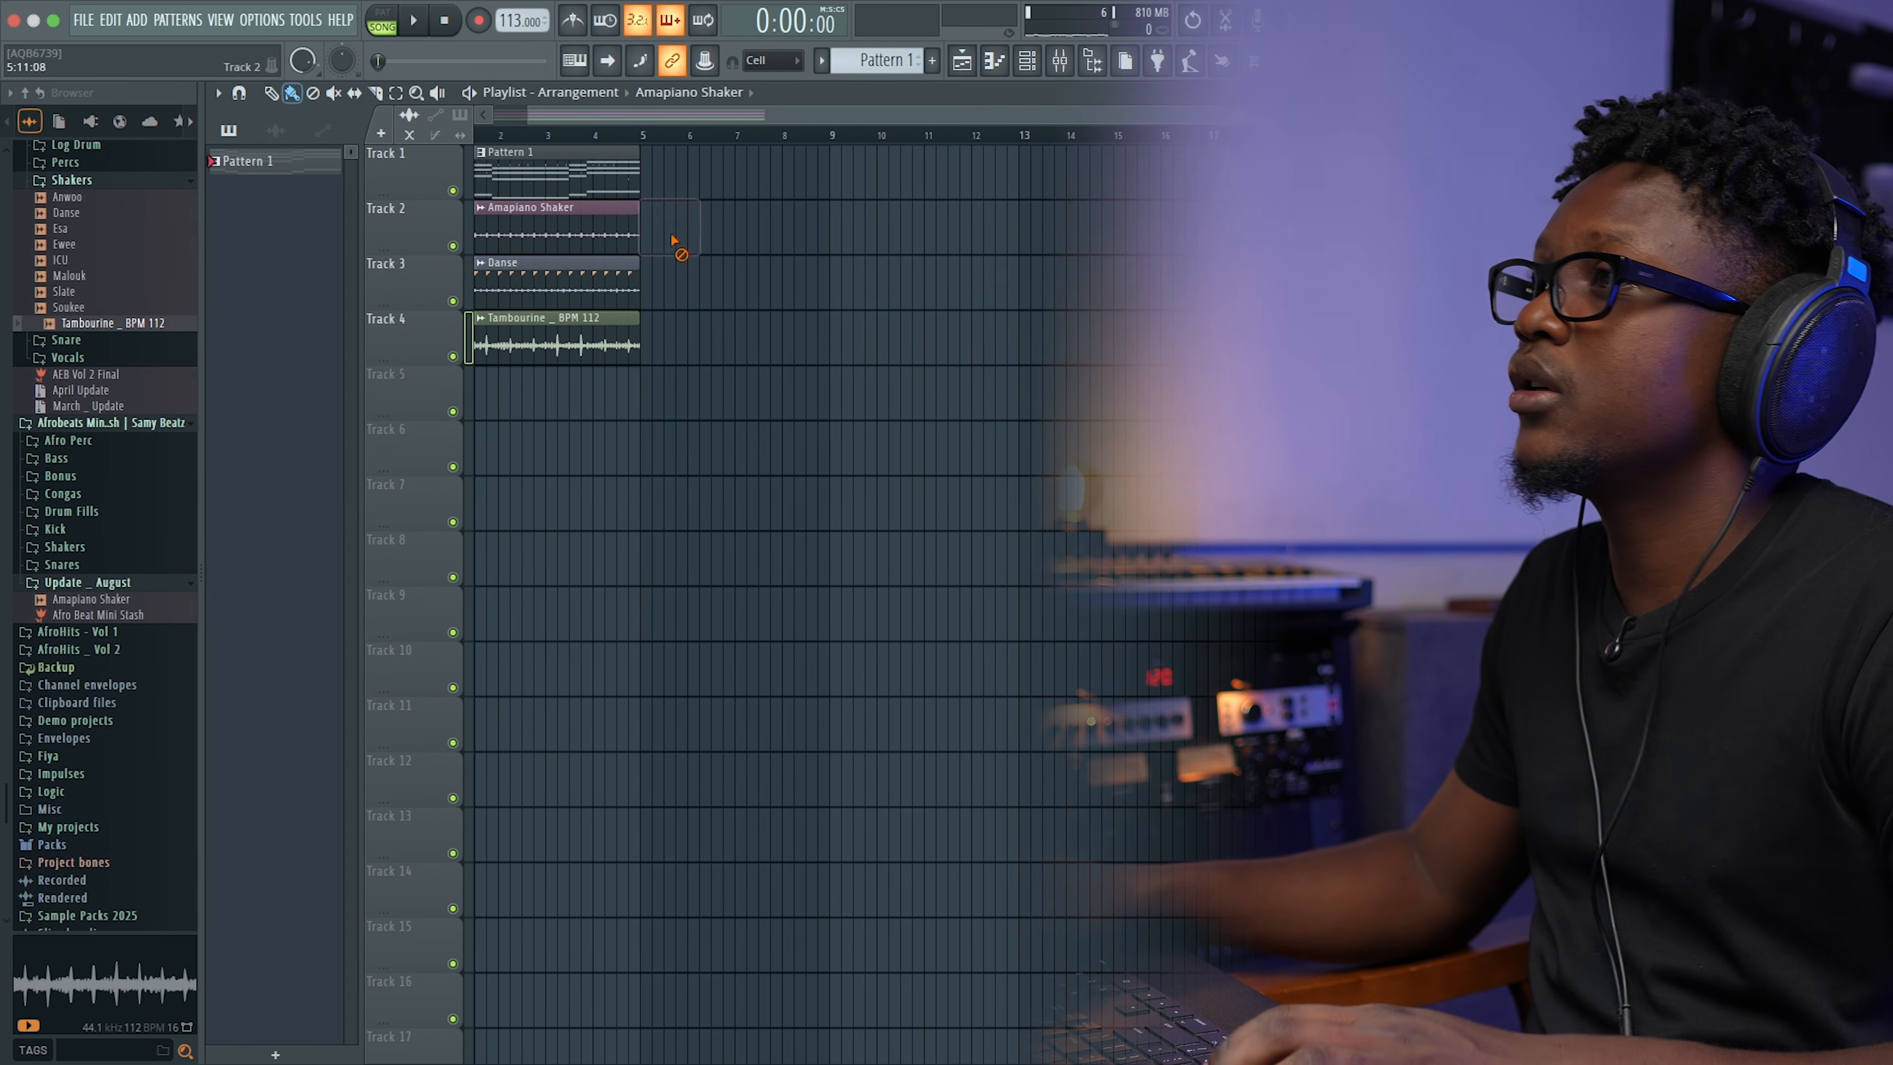
Step: Add an Ogun instrument channel to the channel rack and replace its plugin with Omnisphere
click(1028, 62)
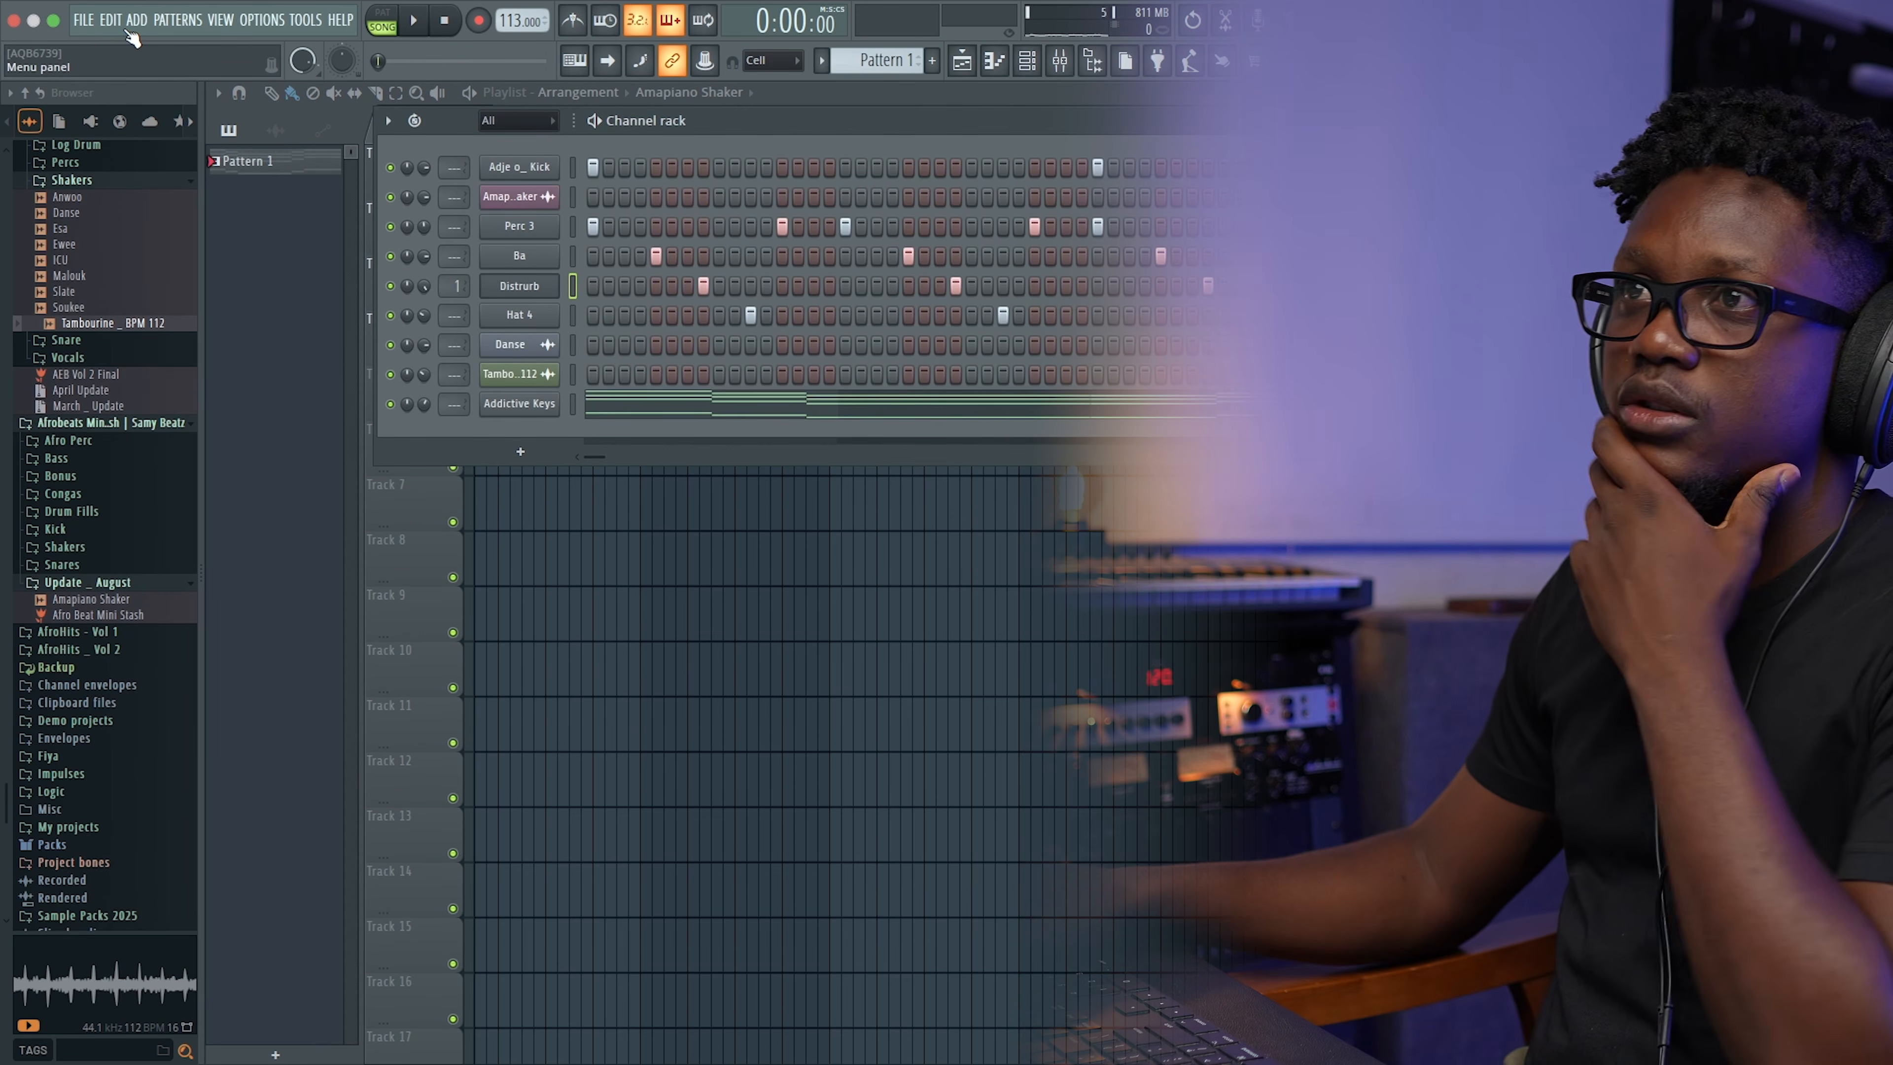
click(138, 26)
click(277, 246)
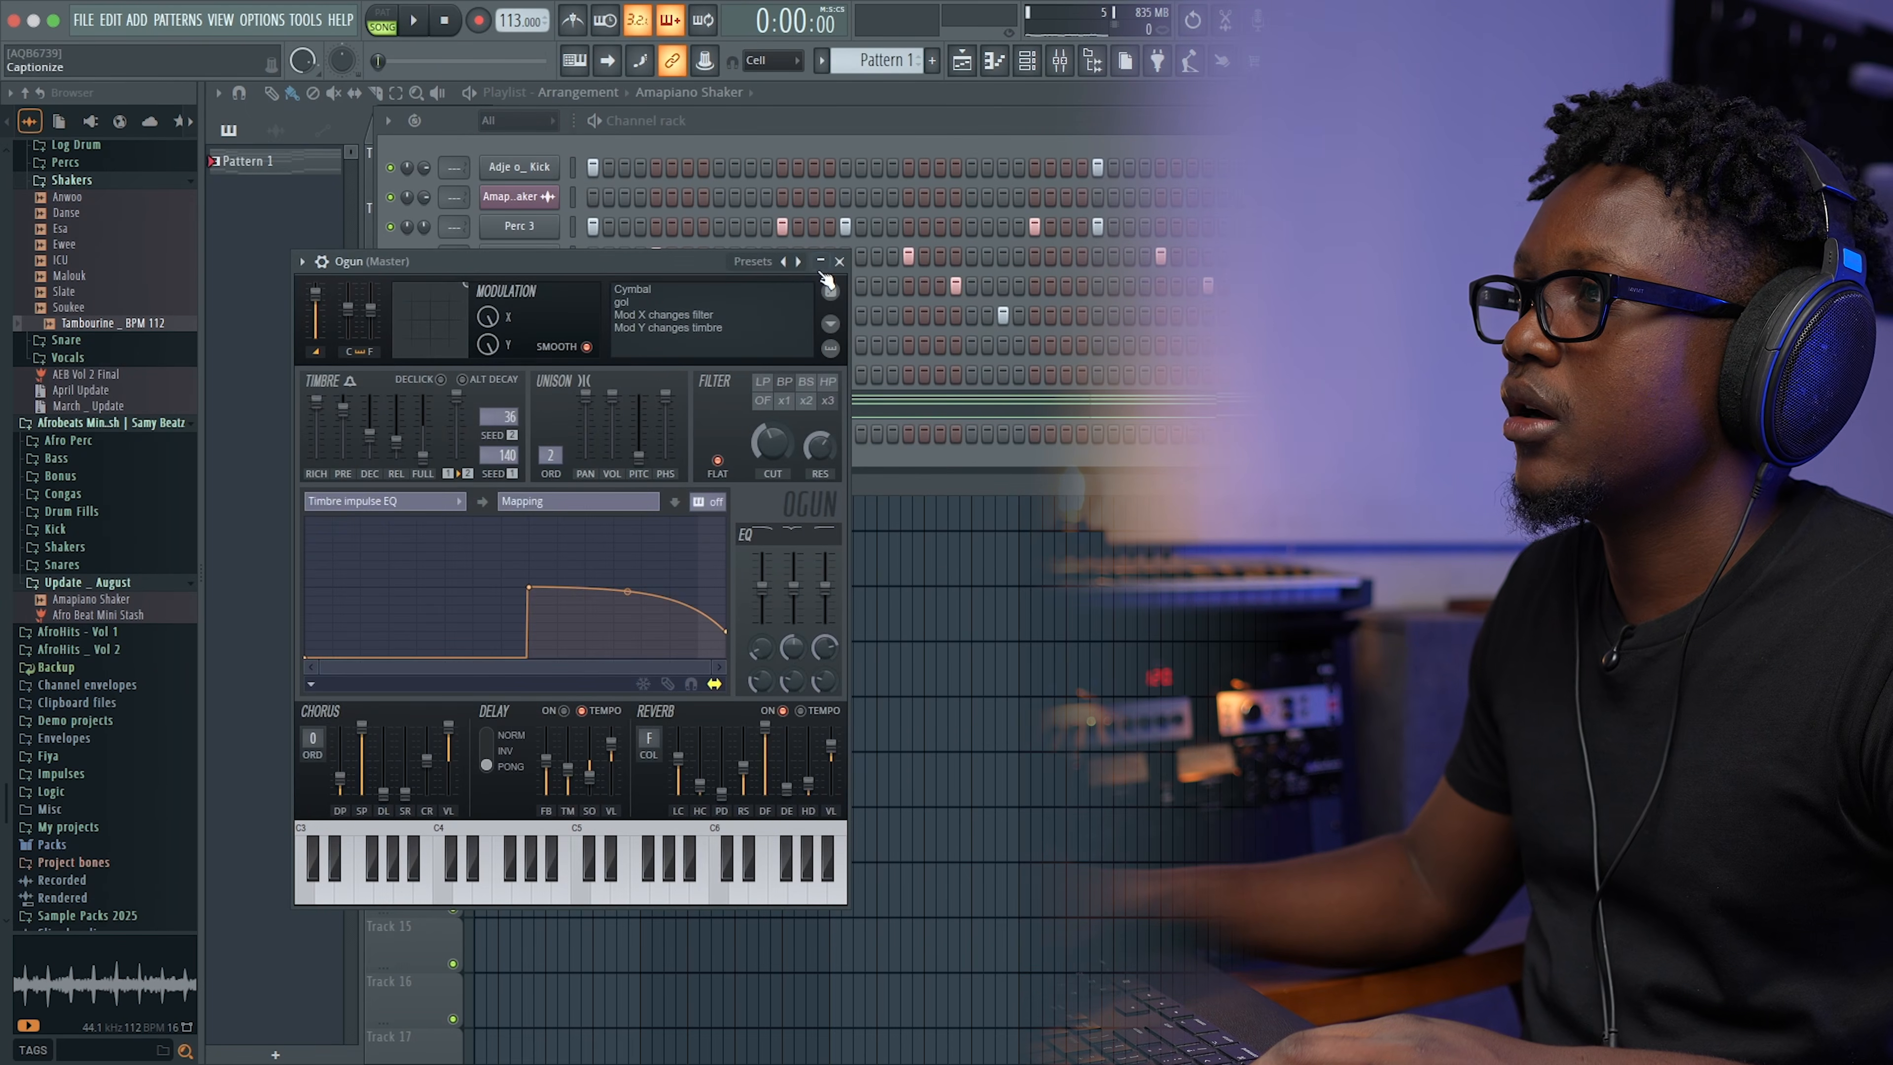
click(823, 260)
right_click(520, 448)
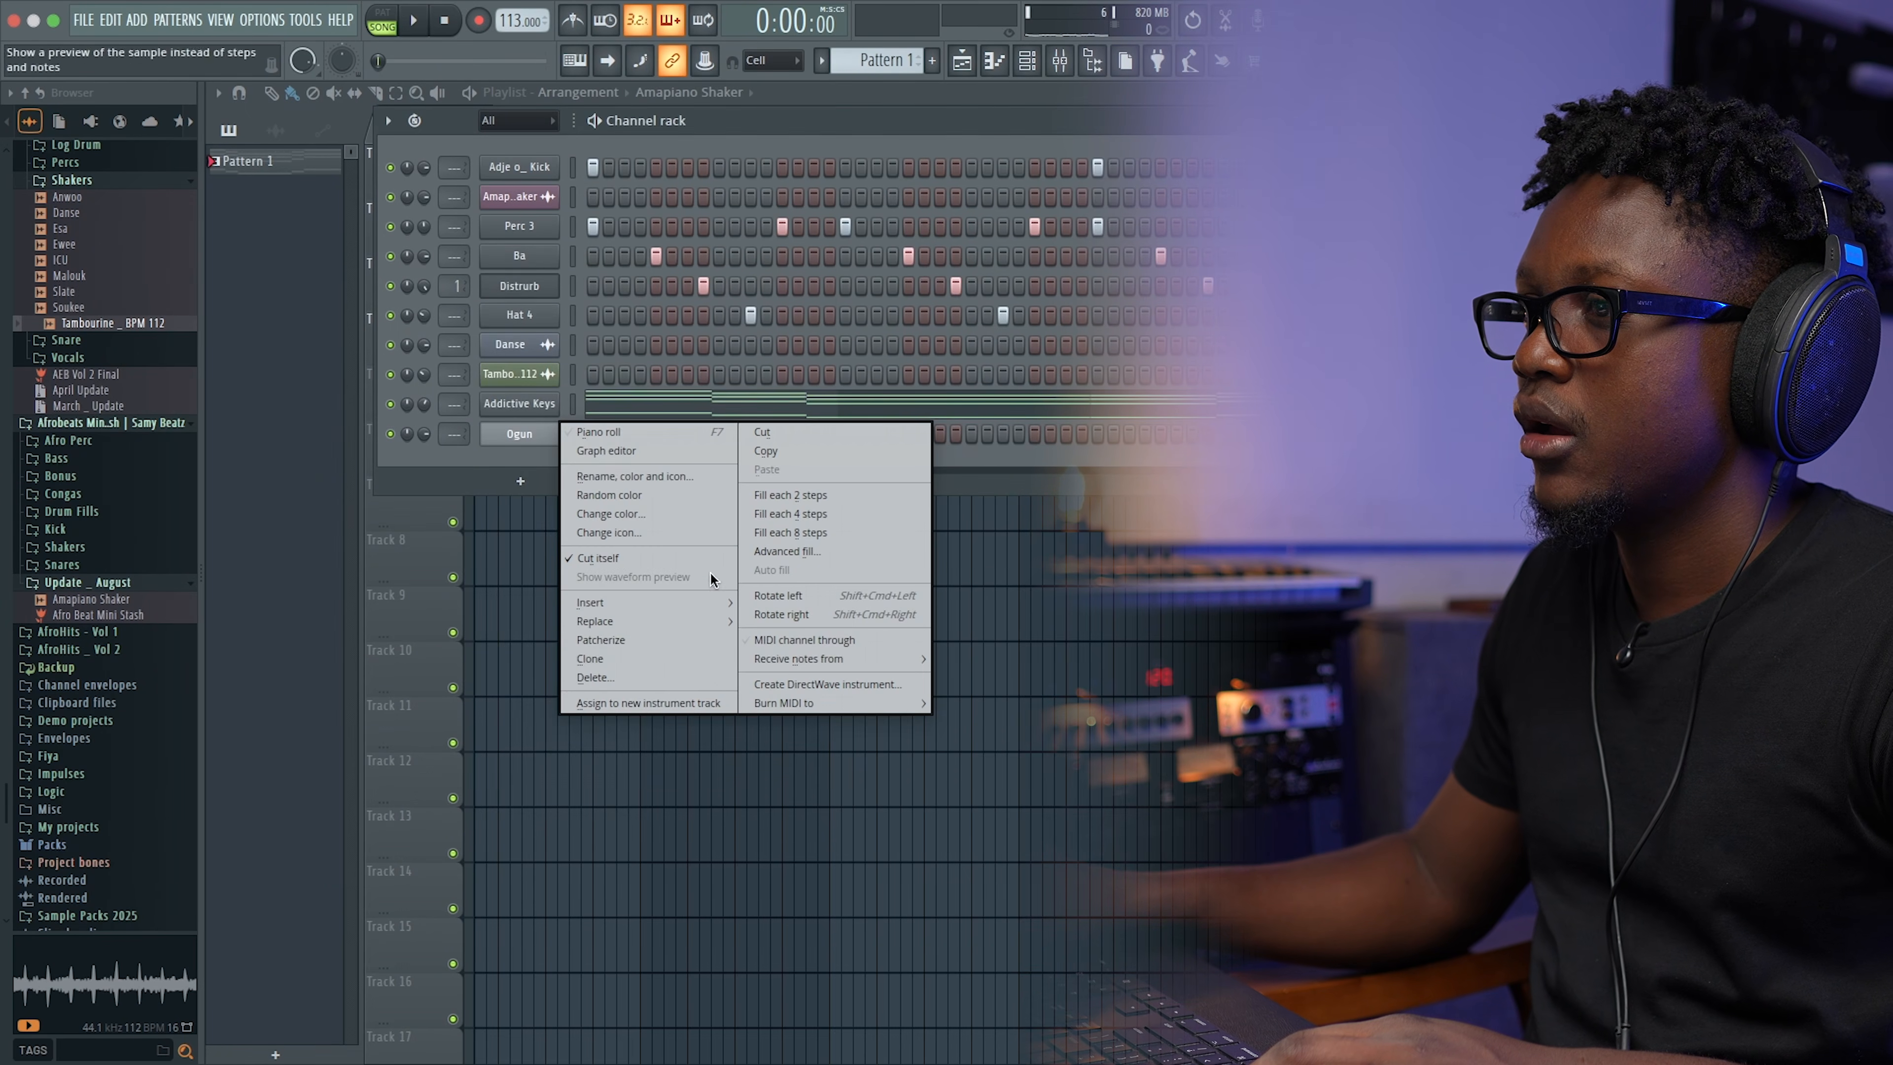
mouse_move(641, 621)
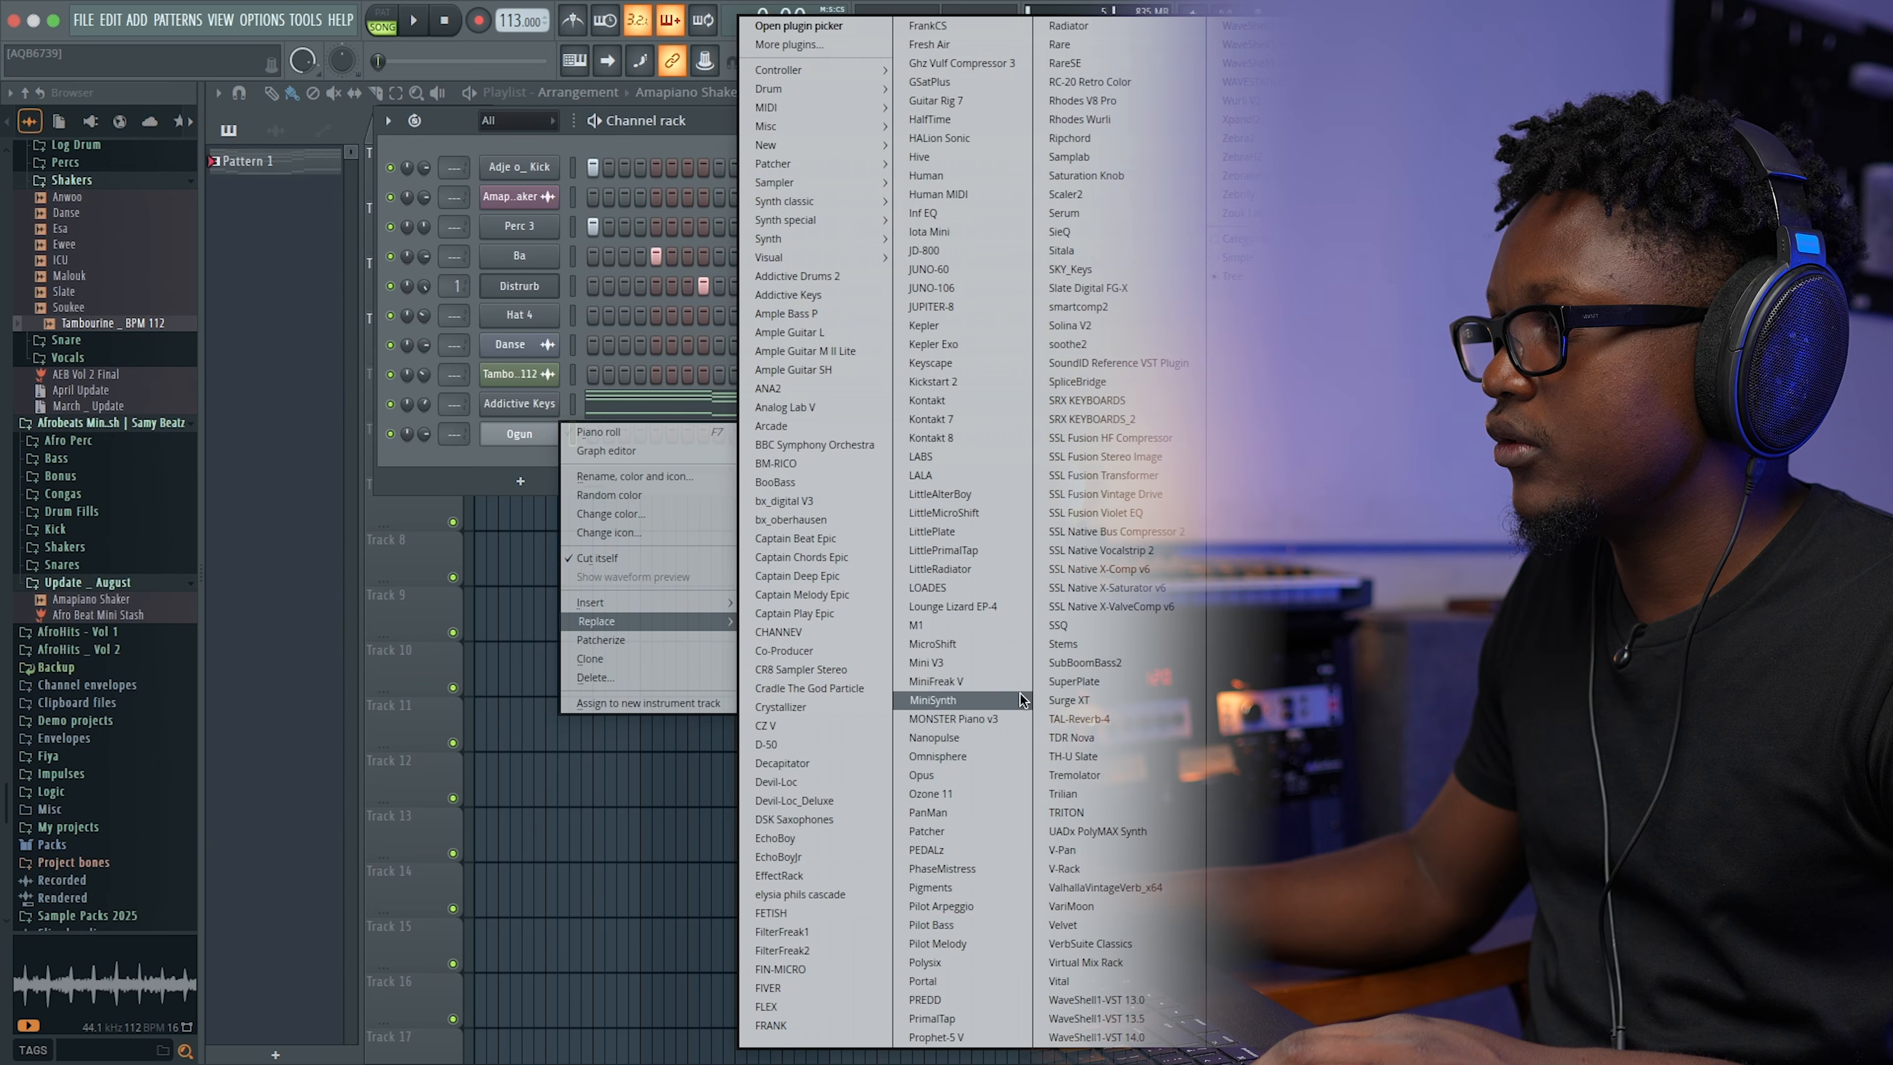
click(969, 754)
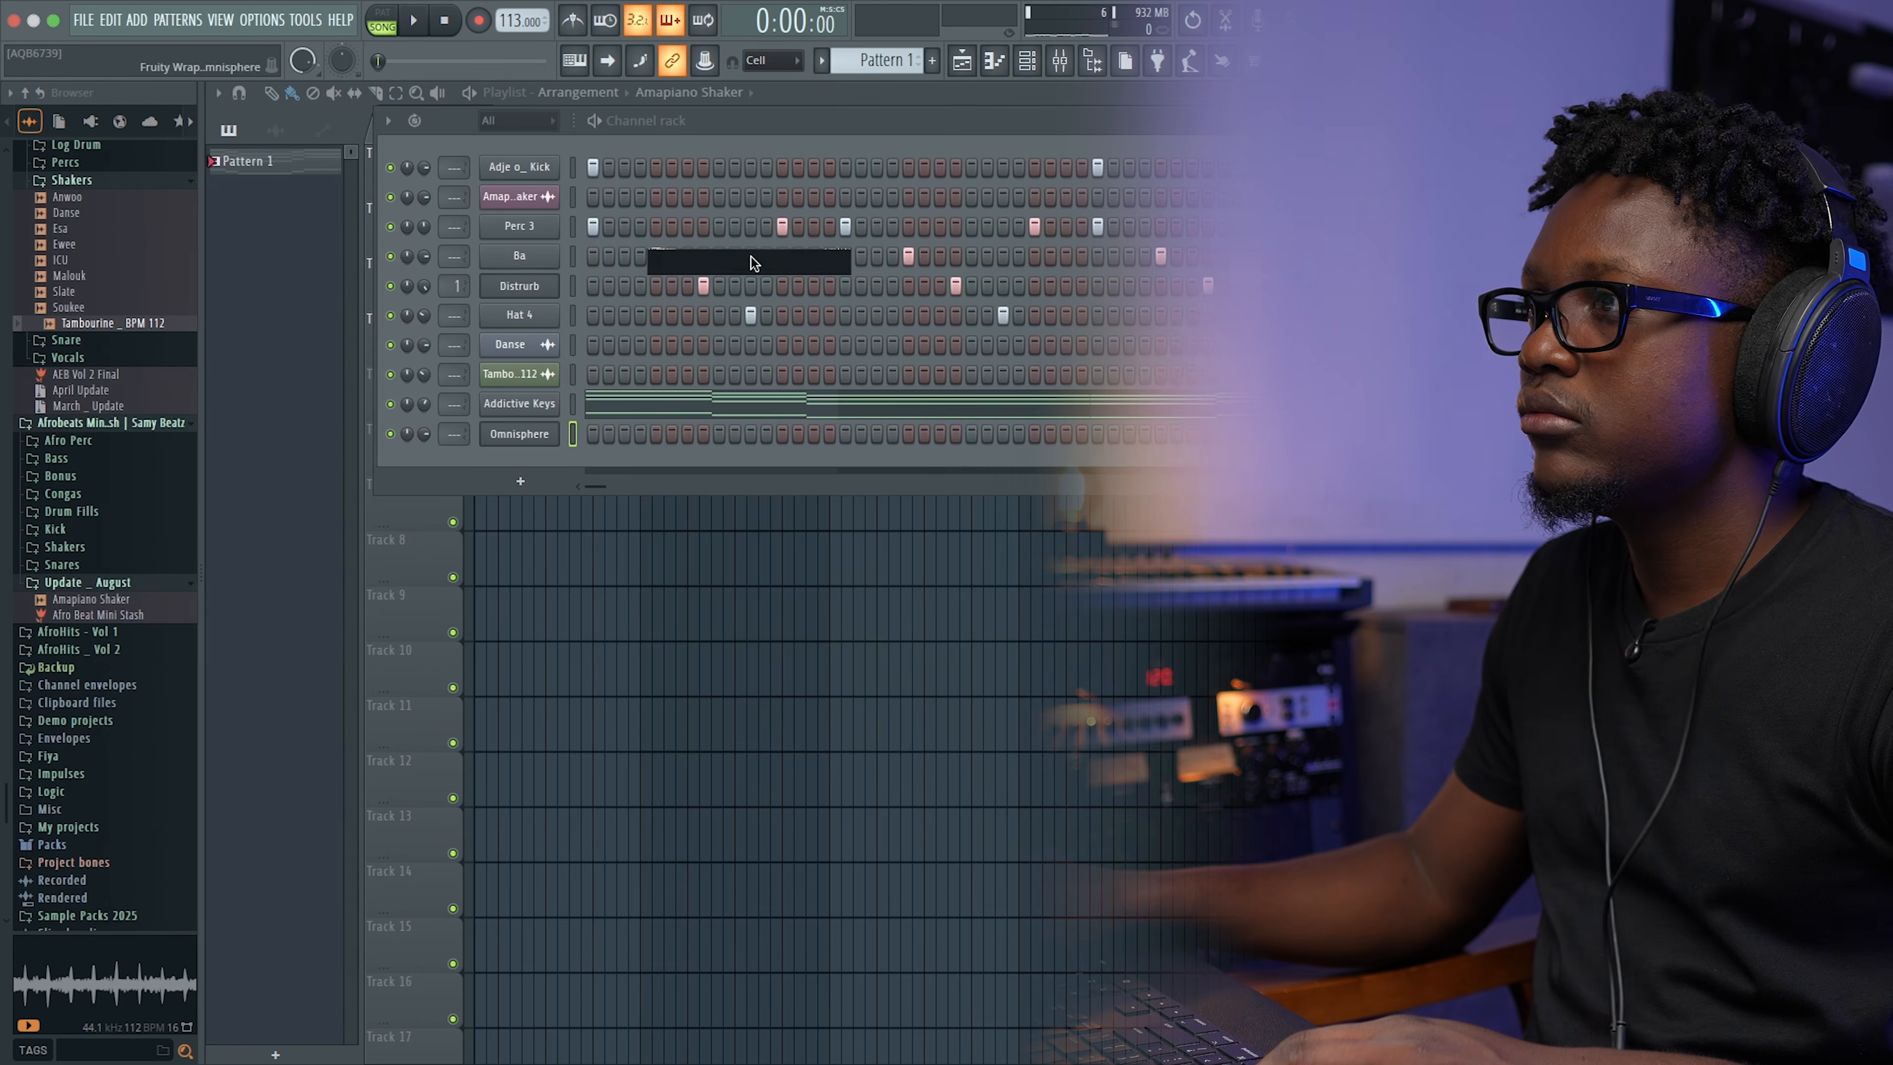
click(946, 411)
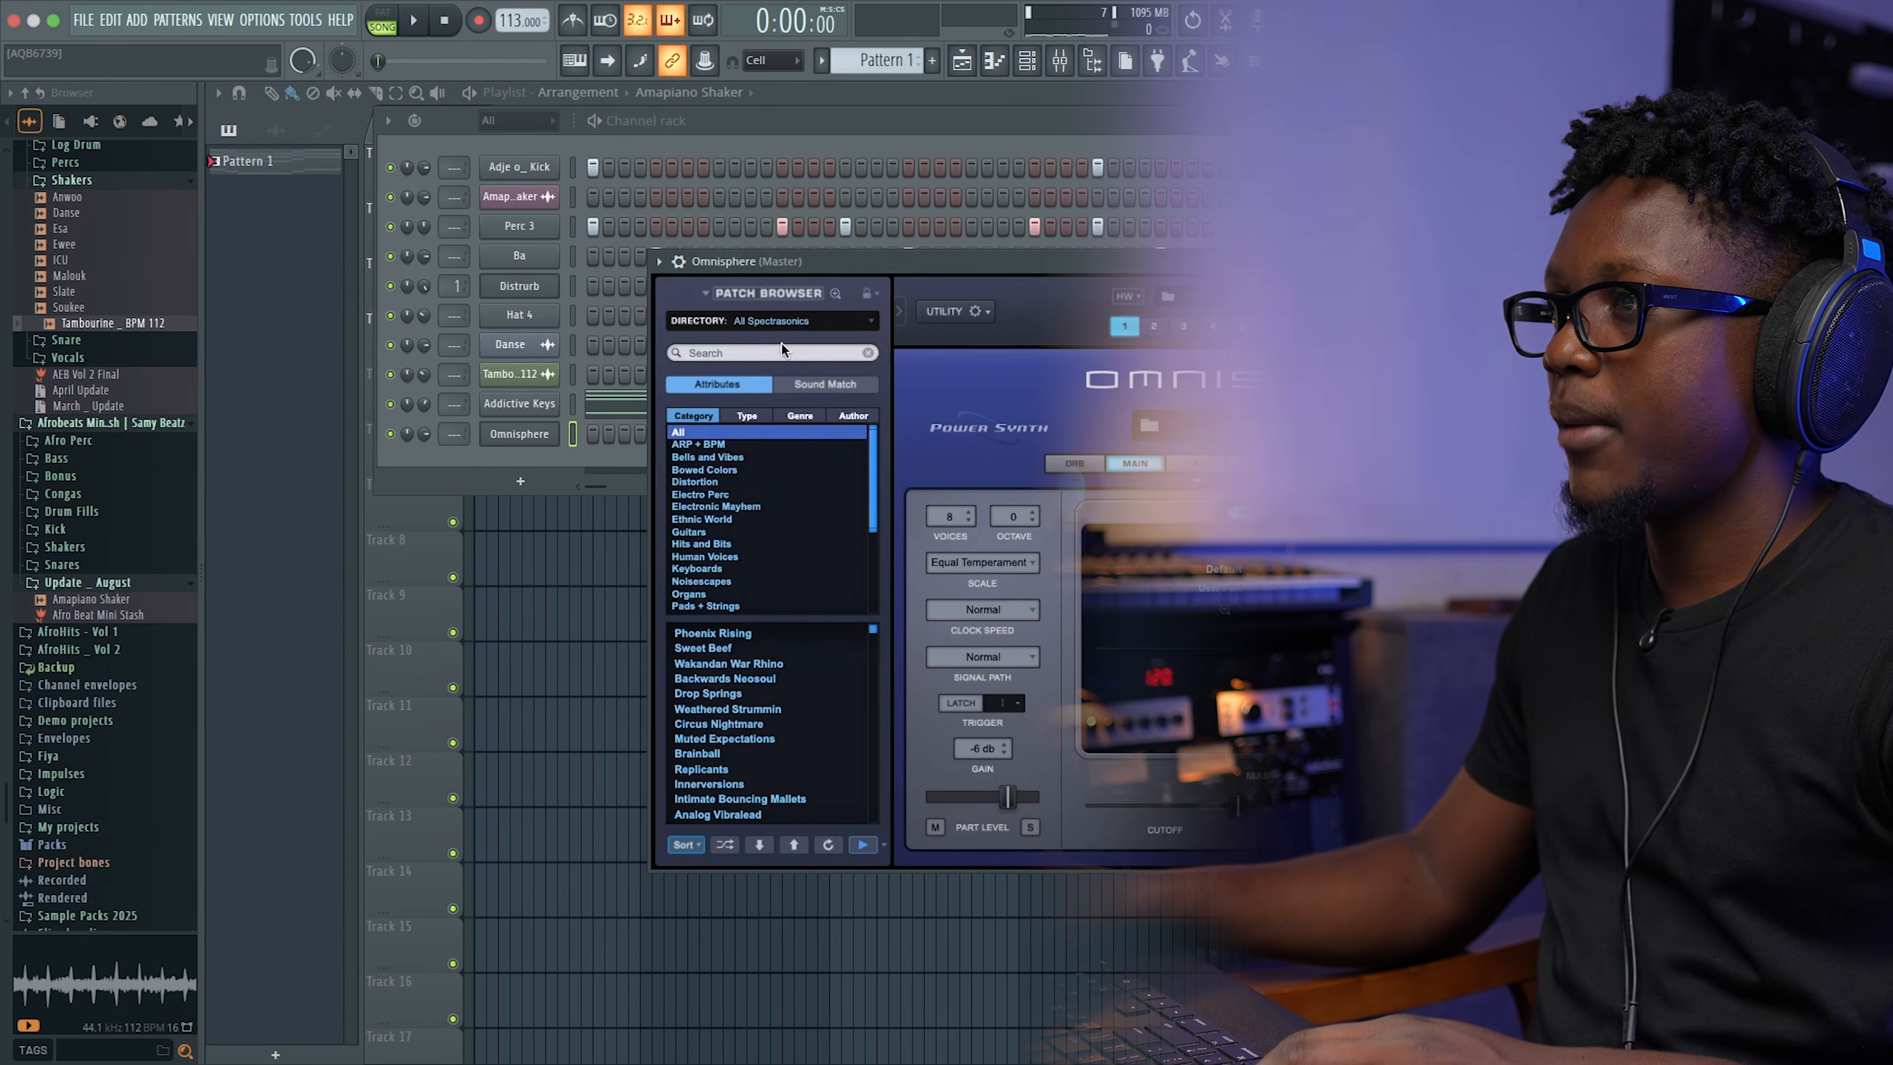
Step: Load the Curtis Keys patch from the Keyboards category of Omnisphere's Undercurrent directory and switch it to scene 2
click(783, 320)
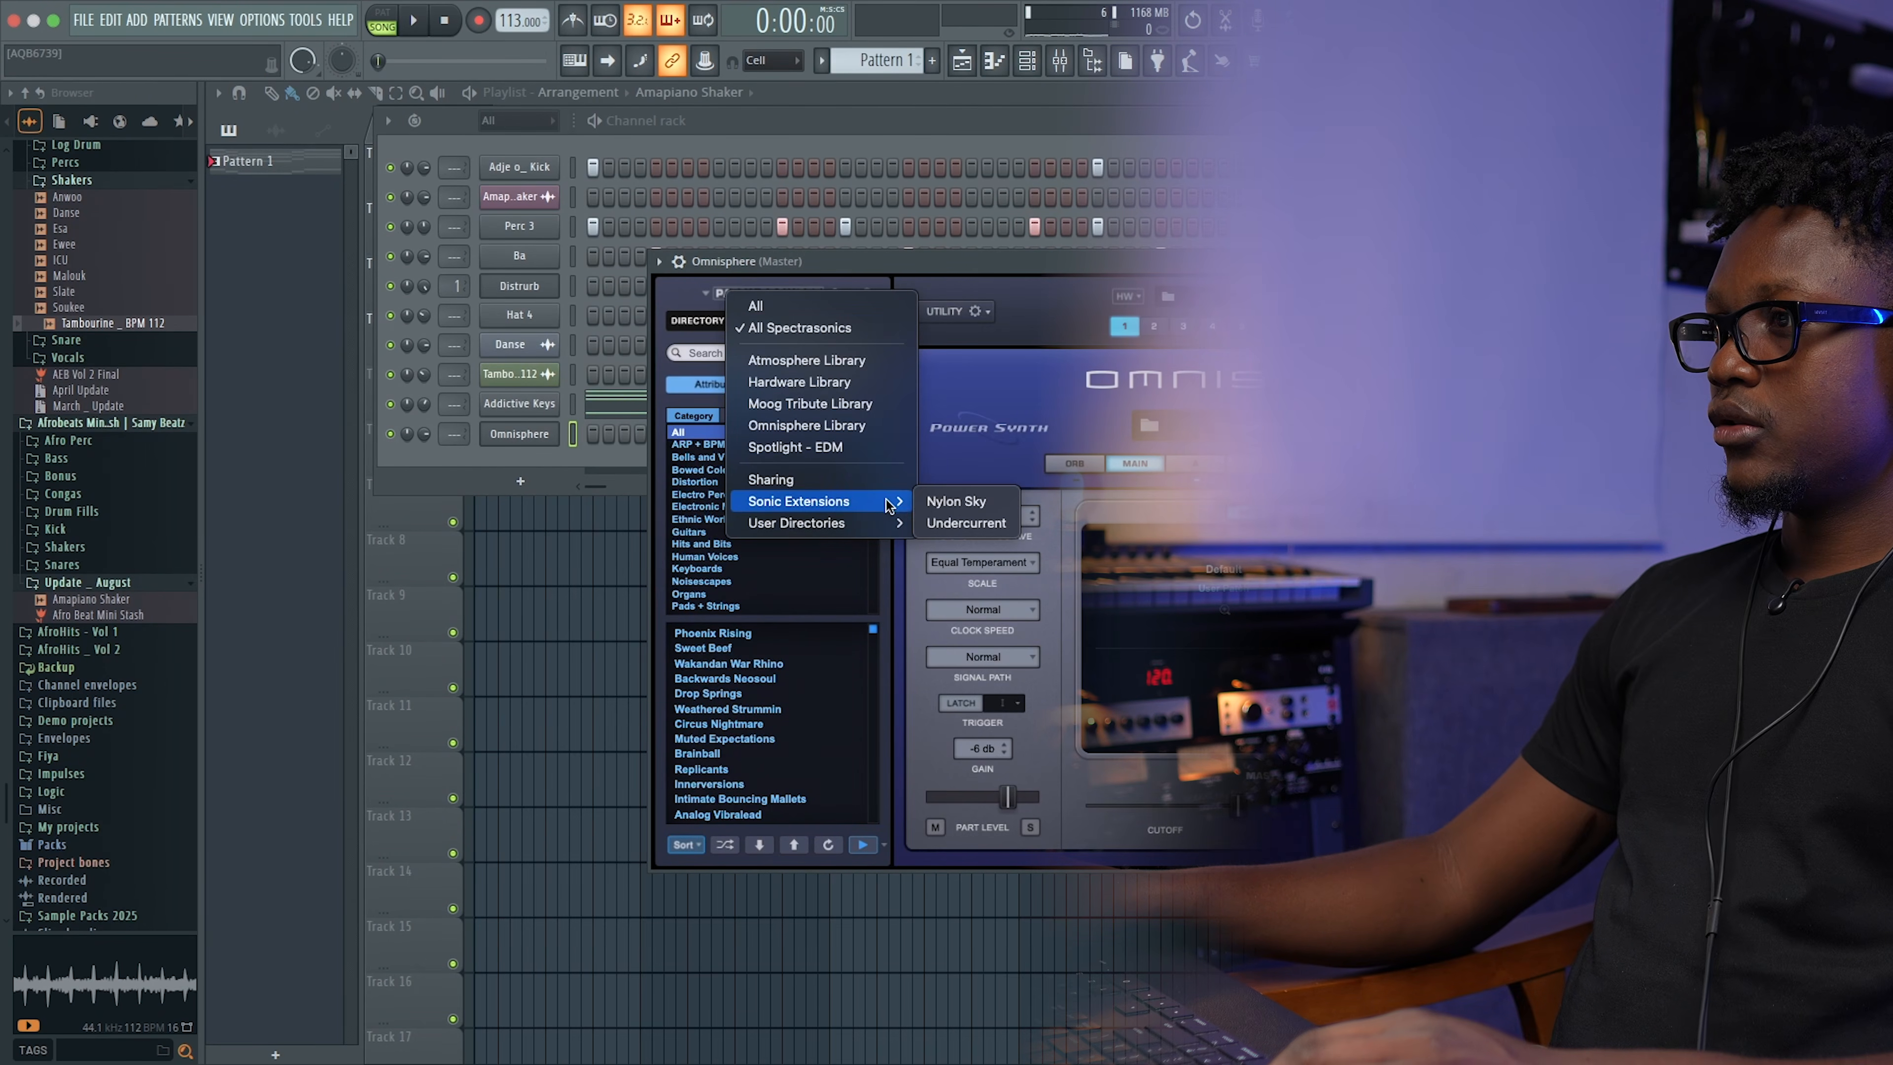
click(966, 522)
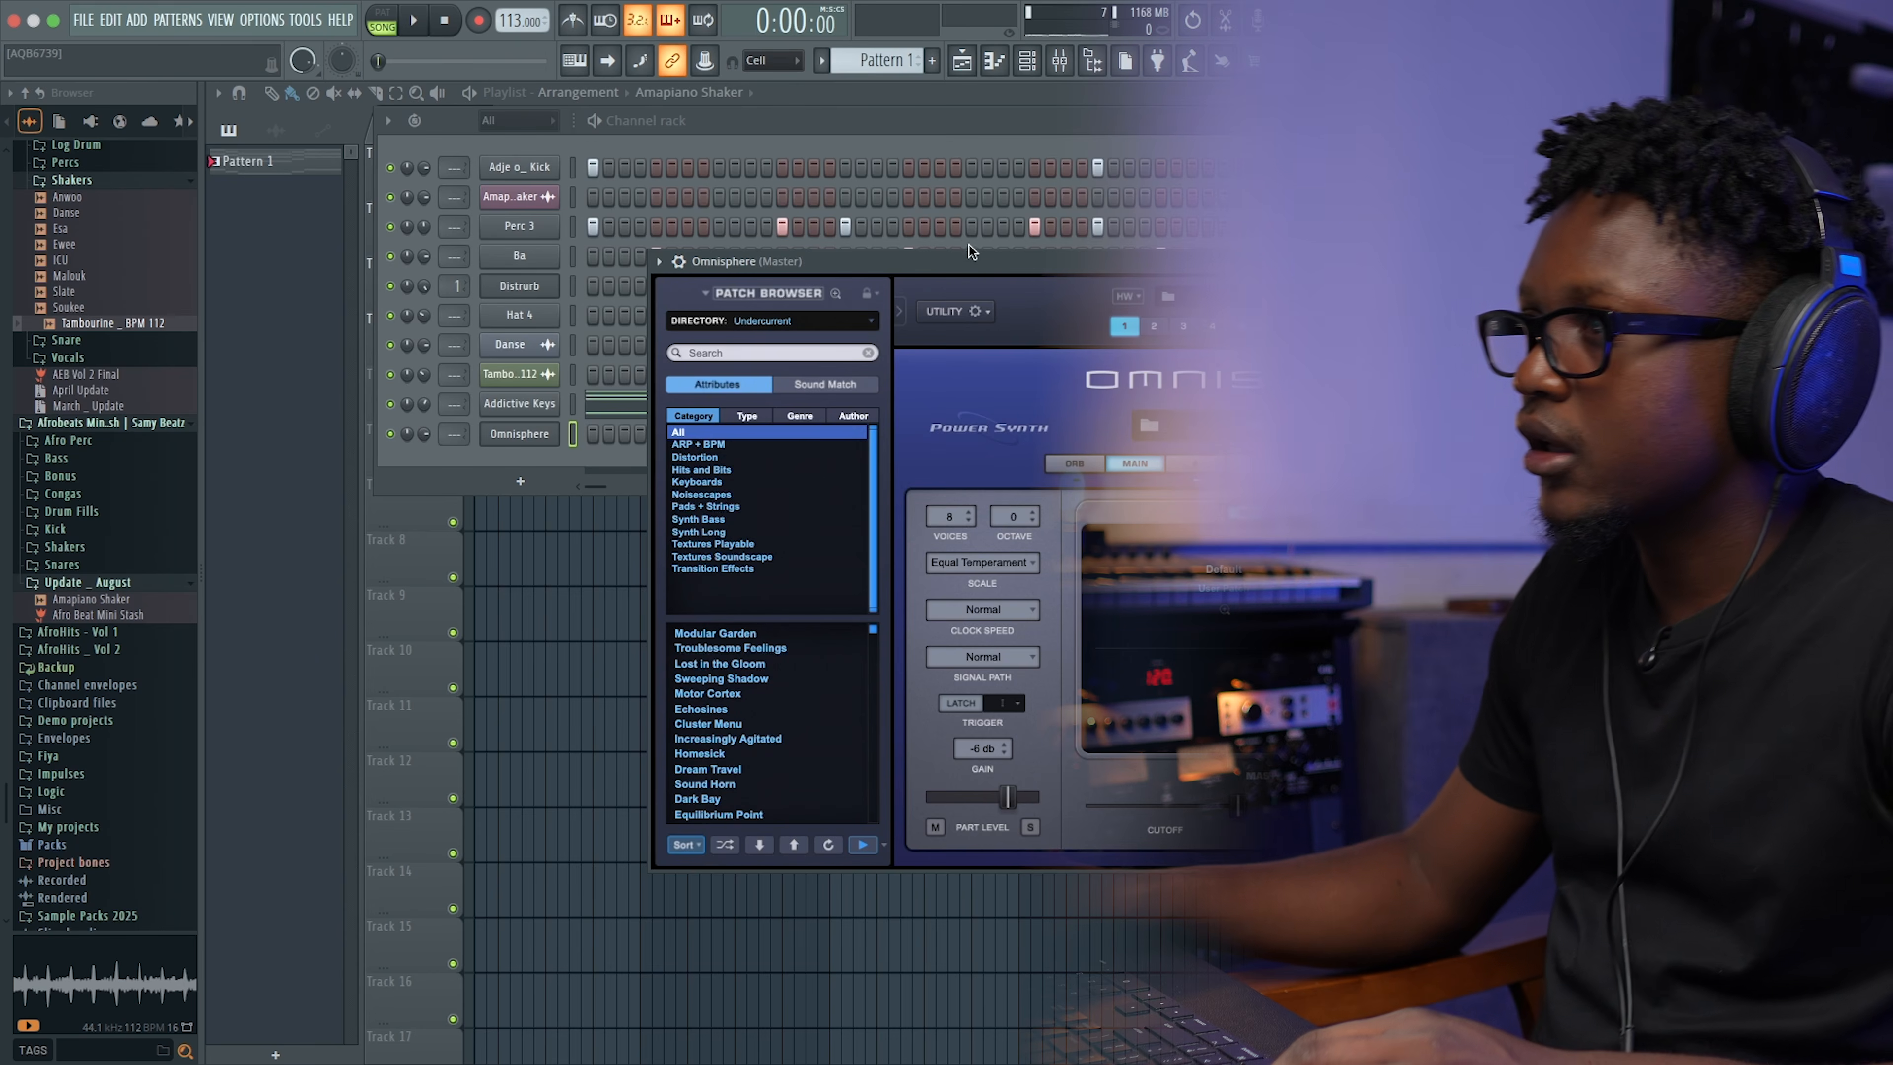
drag(836, 261, 683, 209)
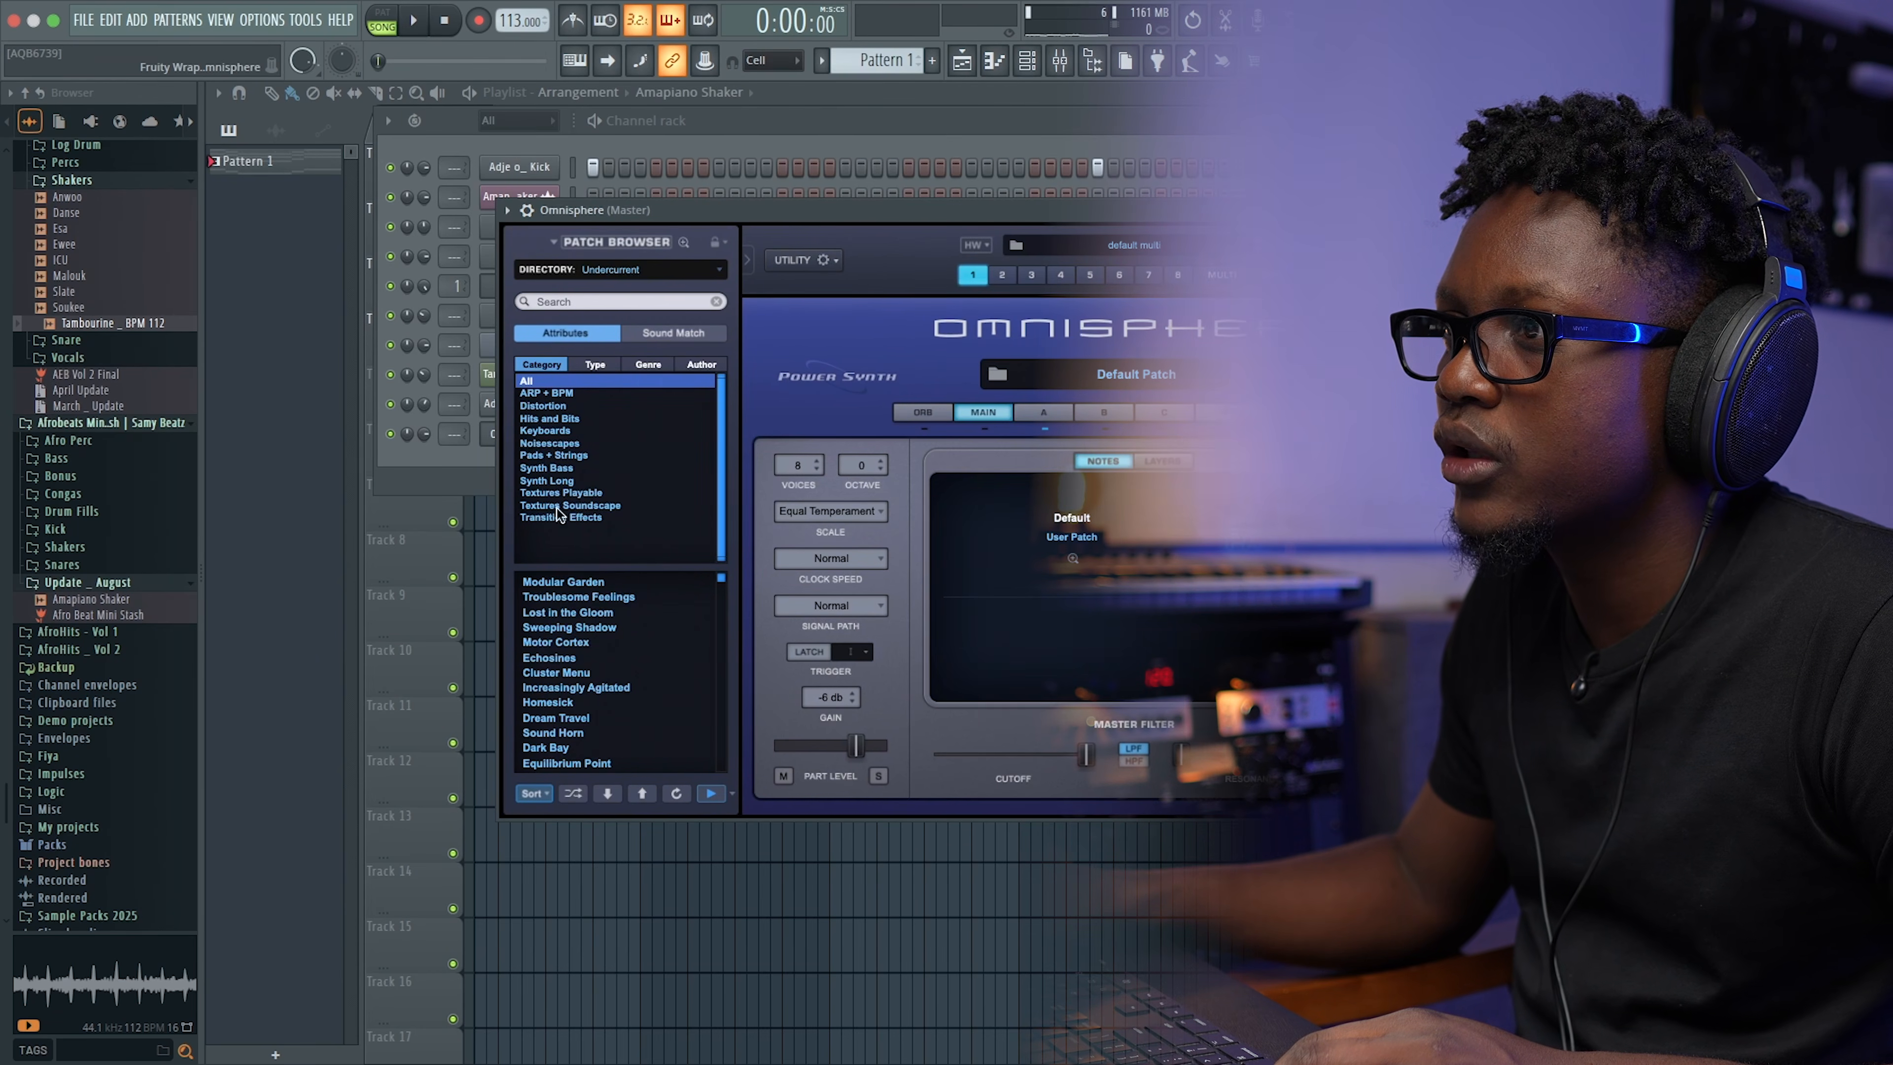
click(543, 432)
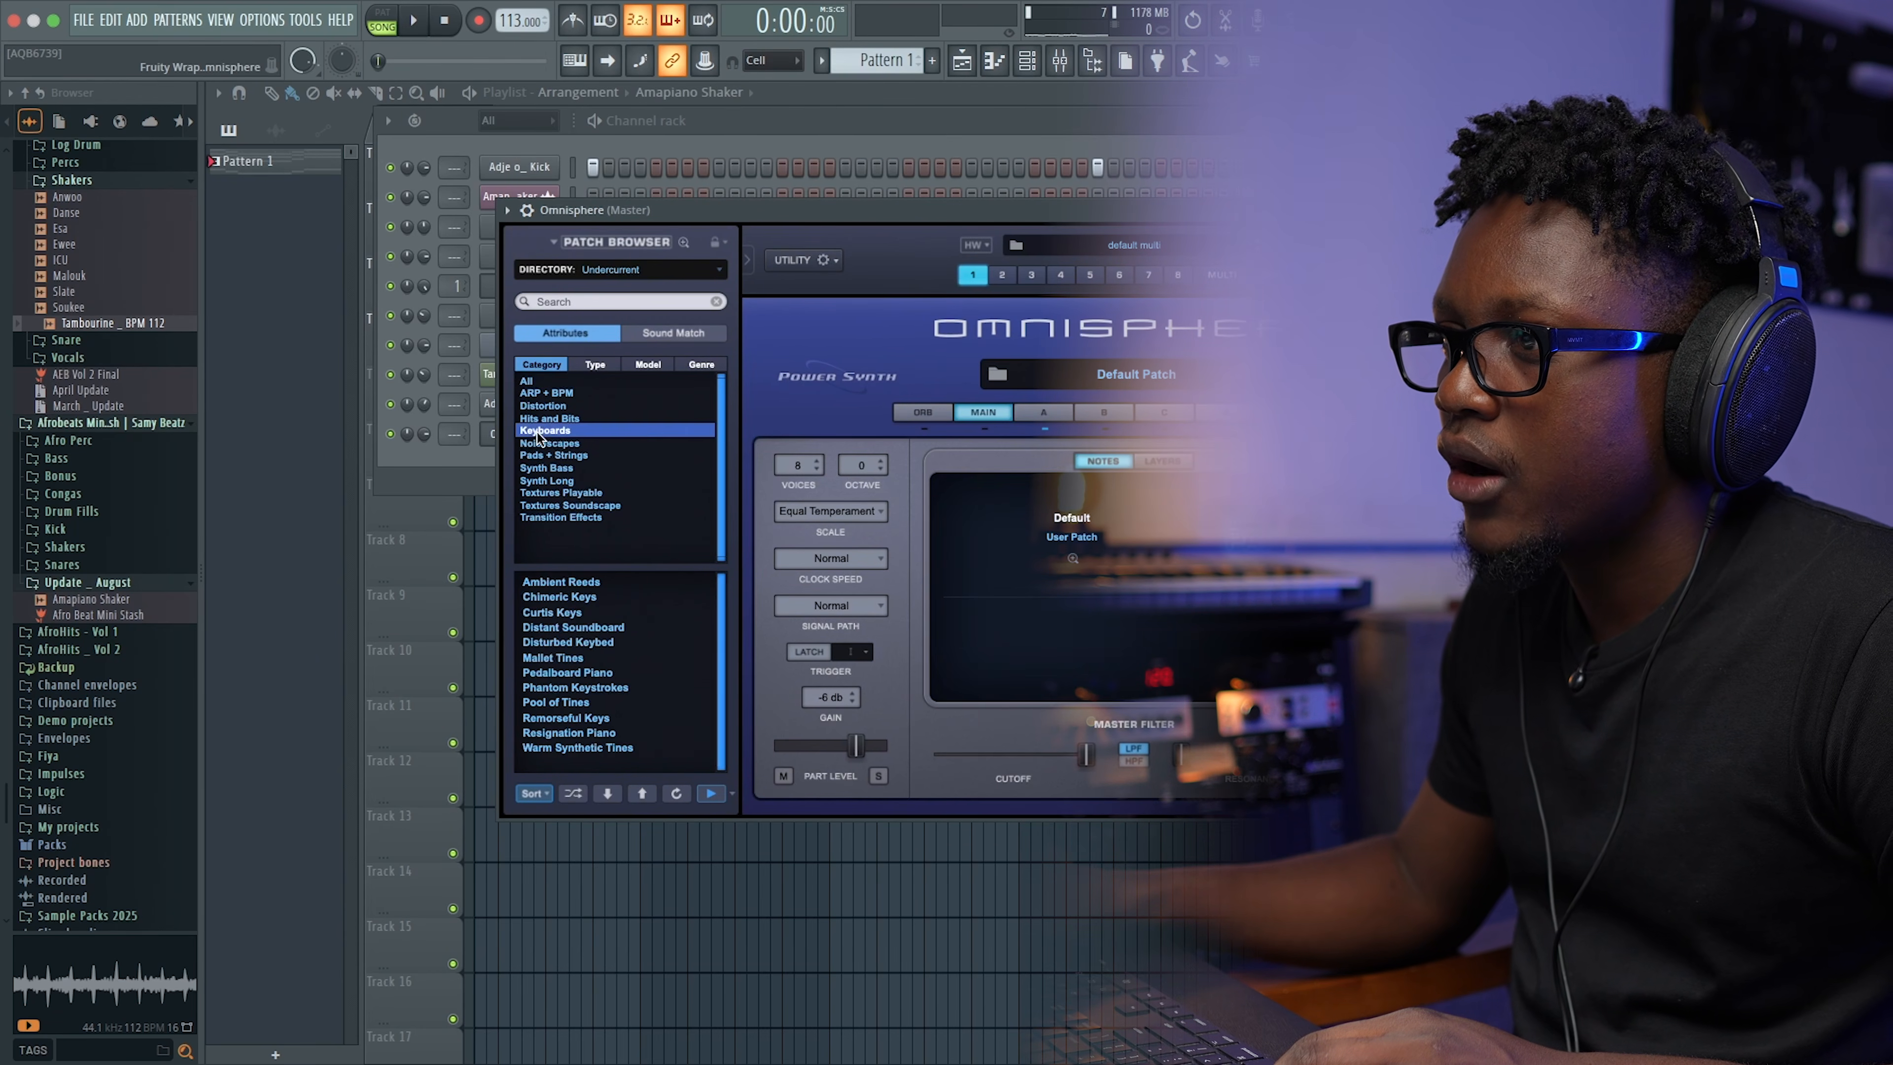
click(553, 612)
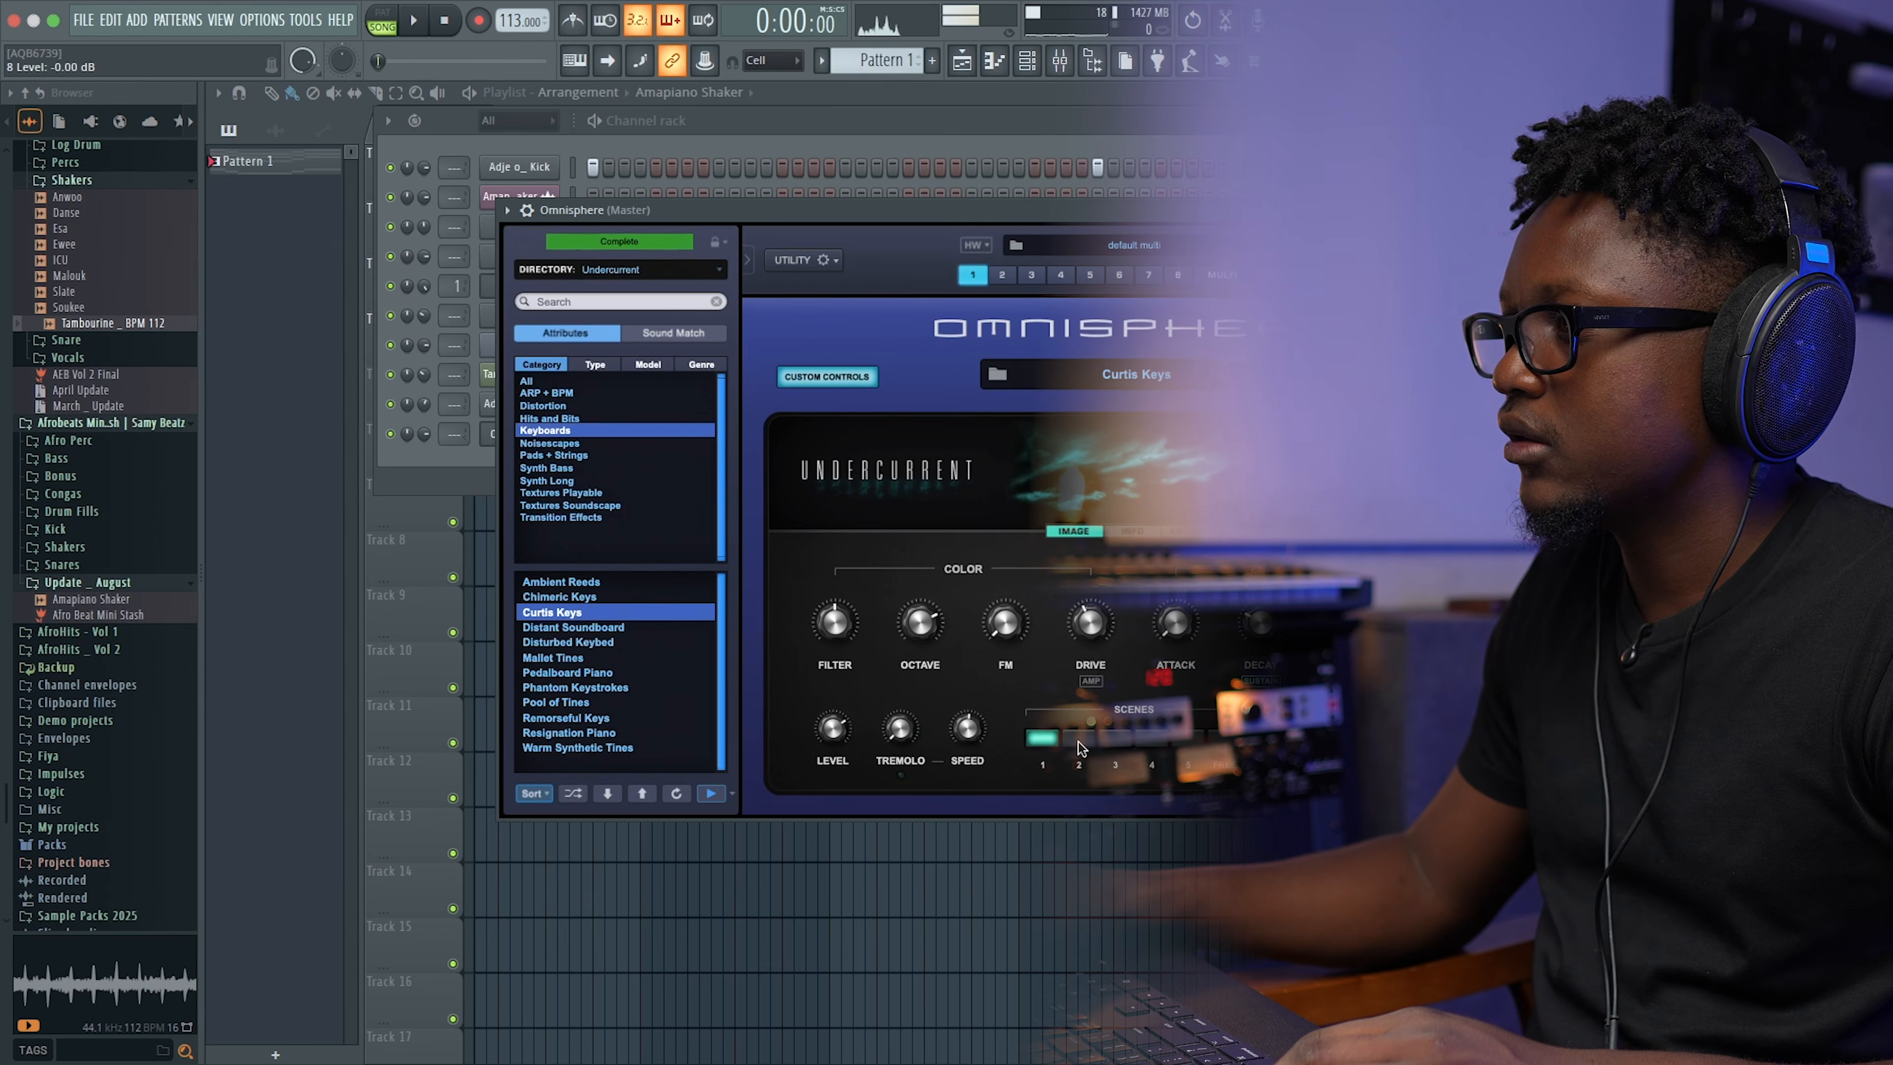
click(1078, 742)
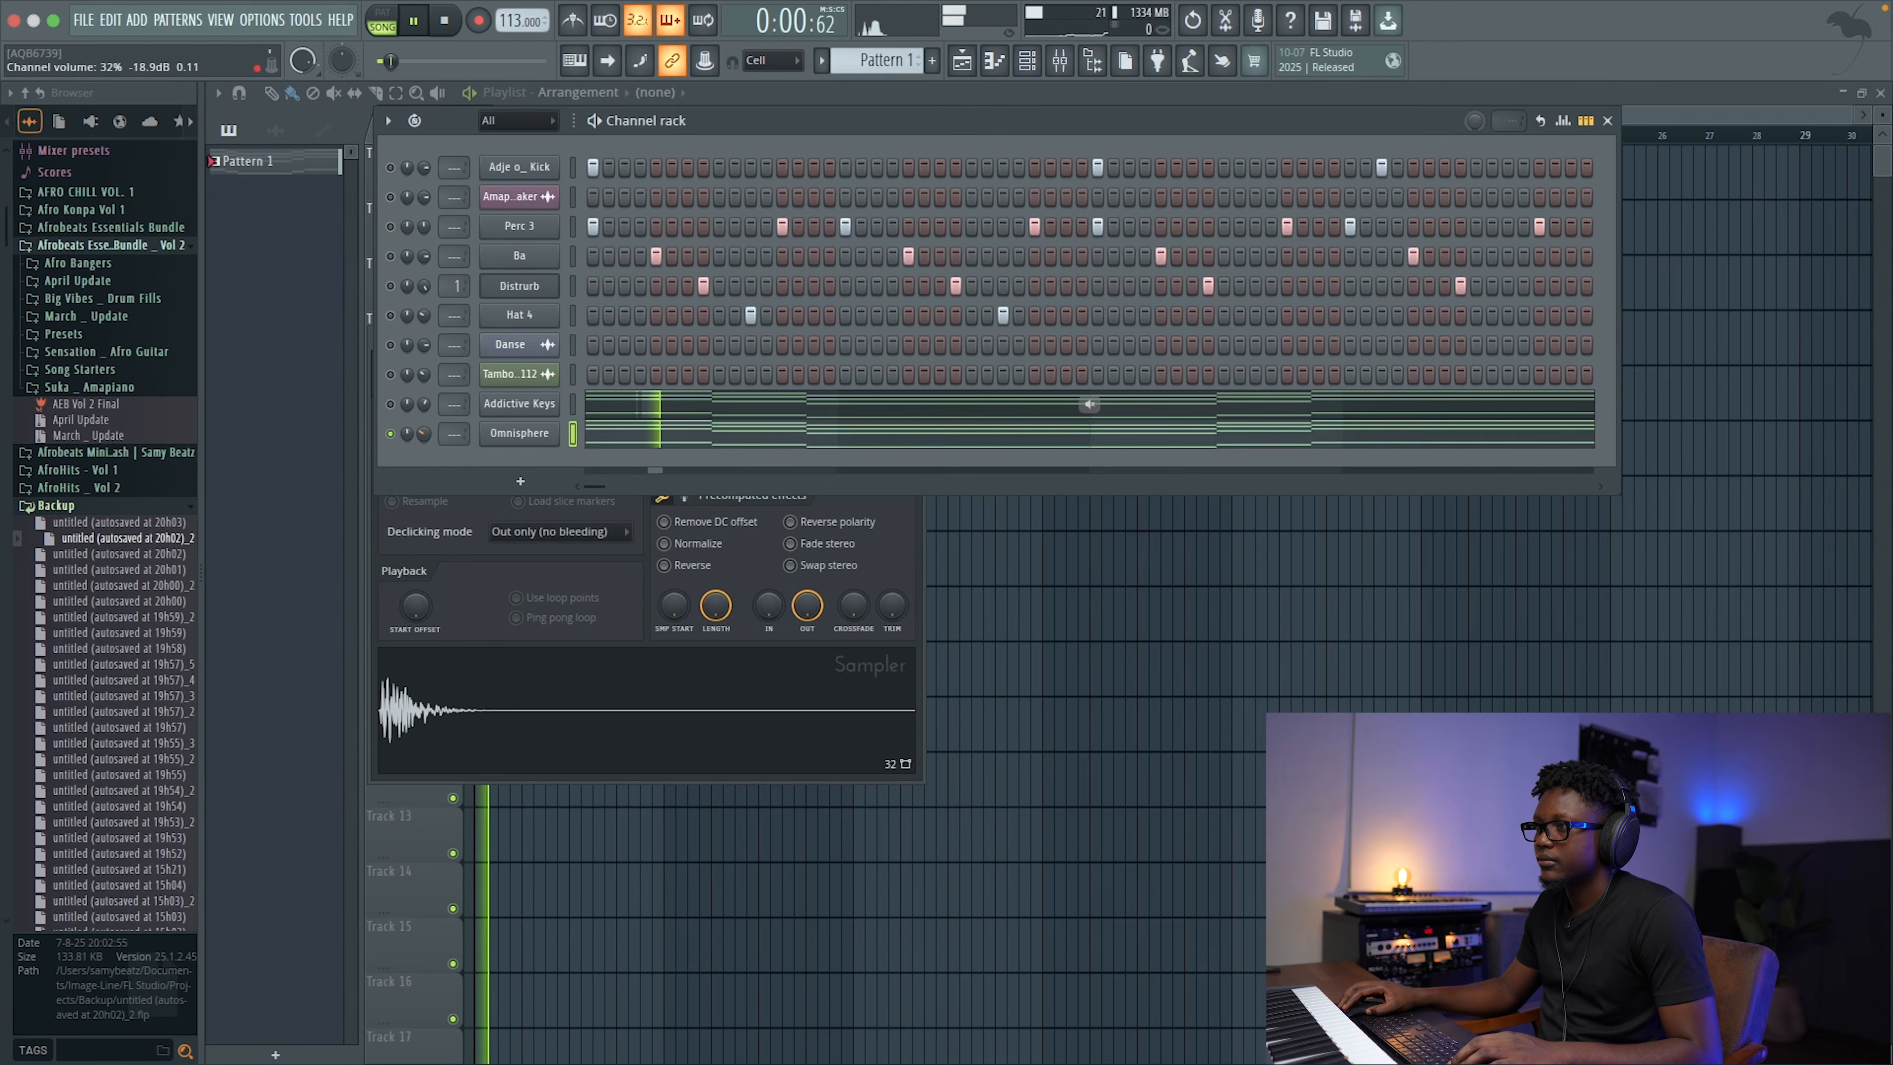
Step: In the Omnisphere piano roll, raise one inner note of every chord (A#4, A4 or G4) by an octave
click(639, 441)
key(space)
drag(401, 332, 391, 300)
drag(566, 343, 557, 327)
drag(772, 399, 757, 356)
drag(1243, 358, 1208, 371)
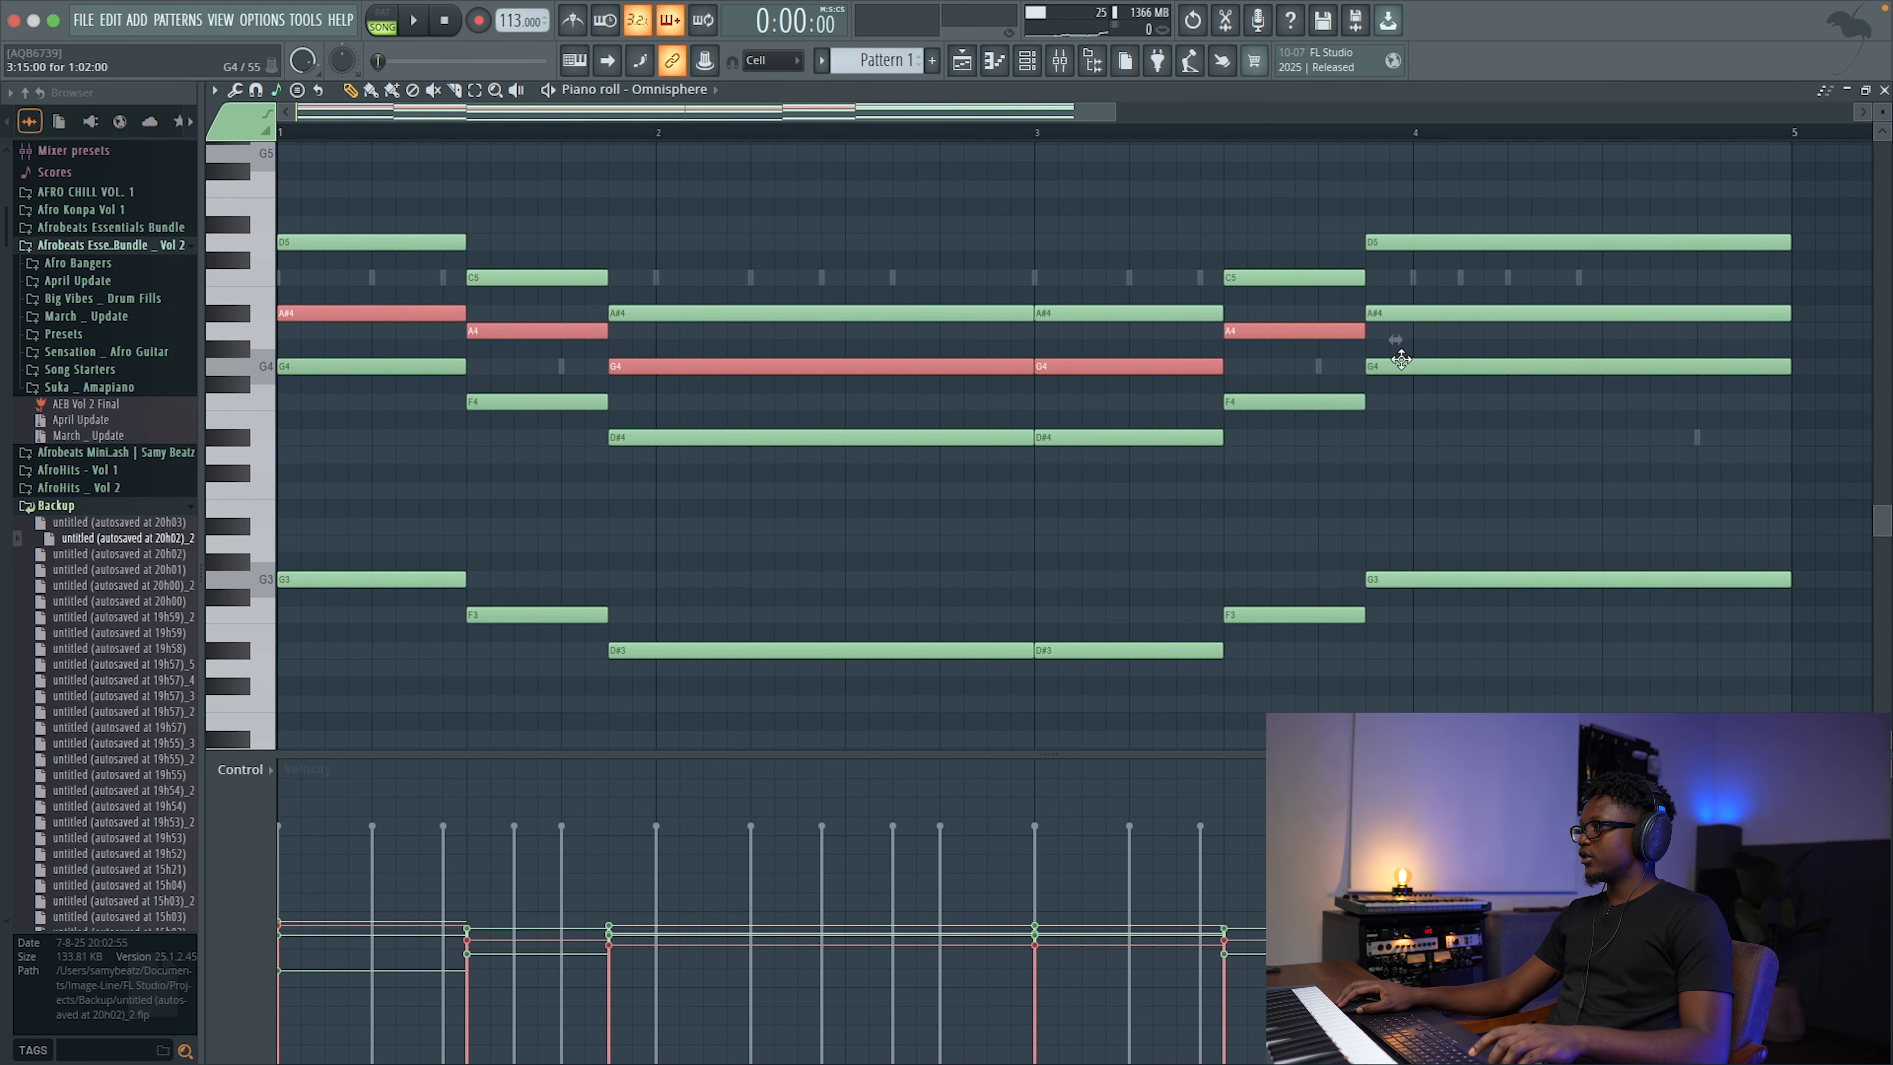
drag(1382, 347, 1416, 296)
key(ctrl+Up)
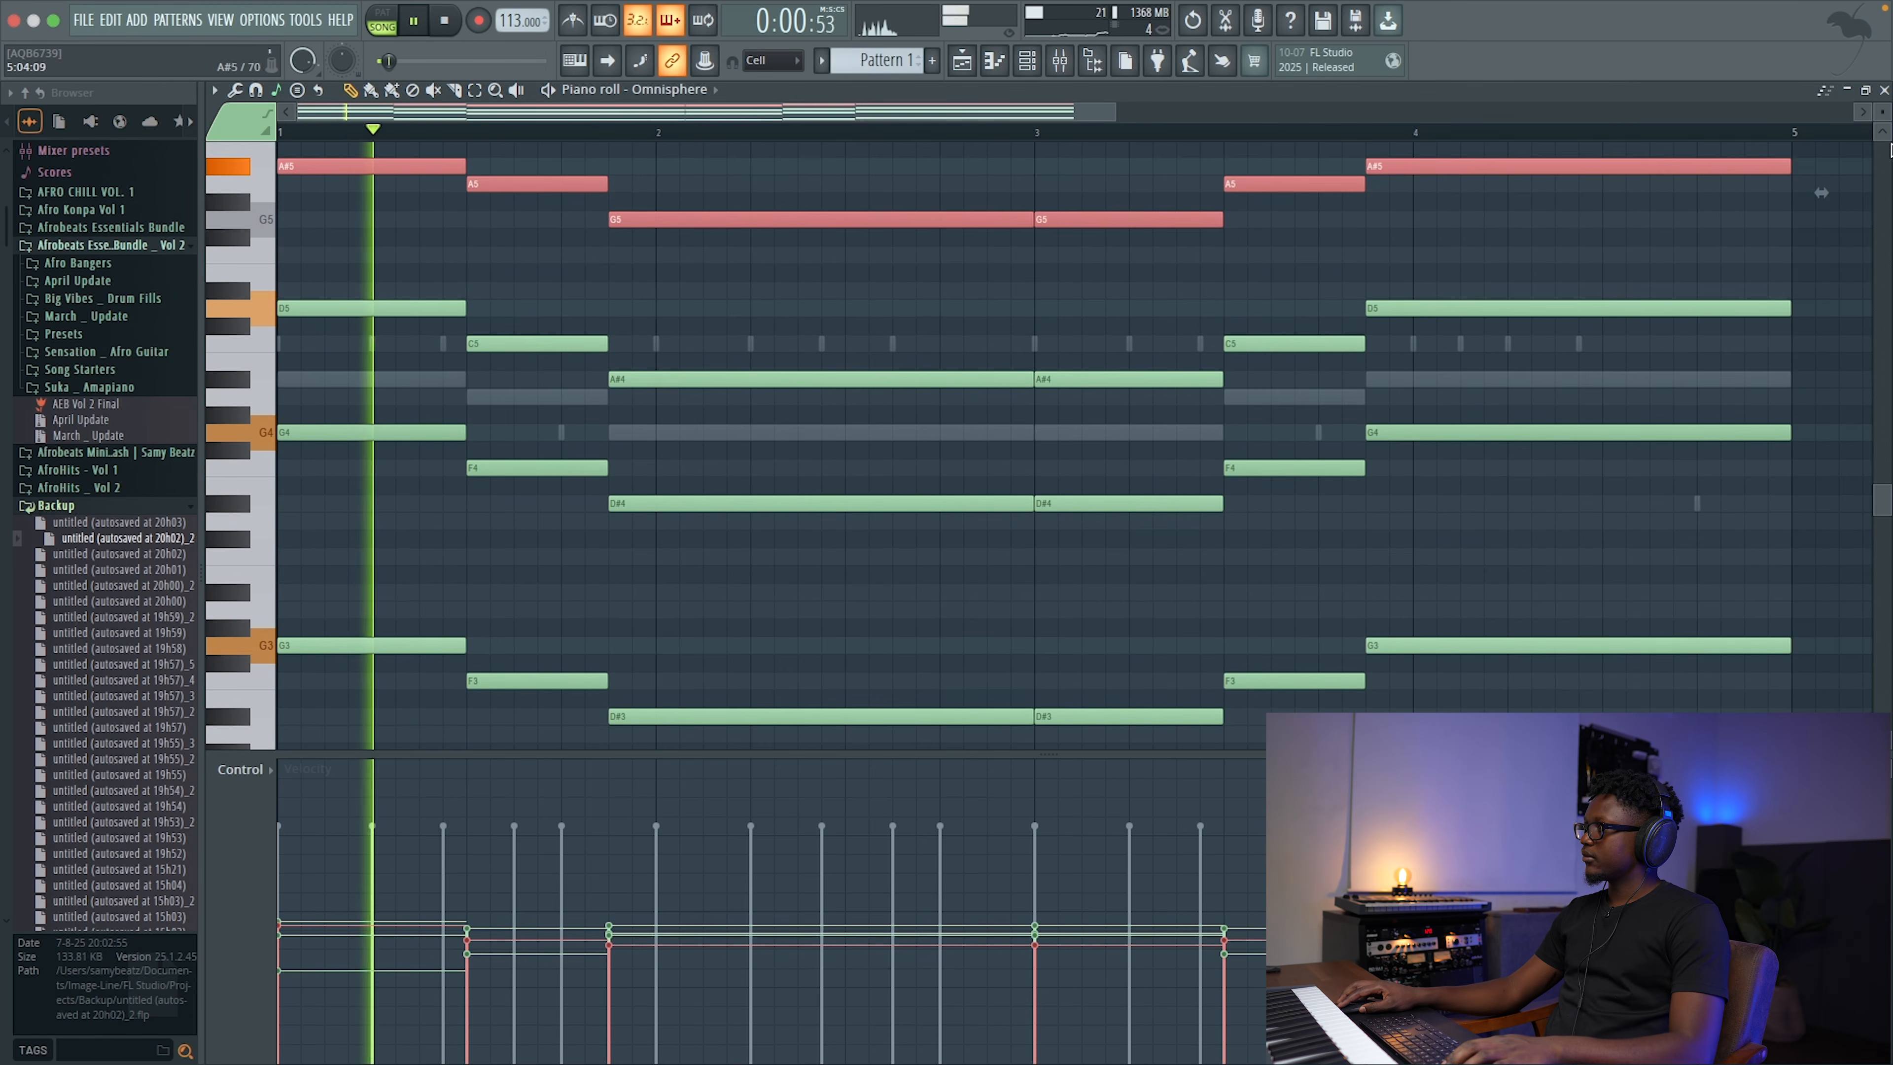
Step: Close the piano roll, stop playback and rename the Omnisphere channel as Key
key(Escape)
key(space)
shift+click(530, 445)
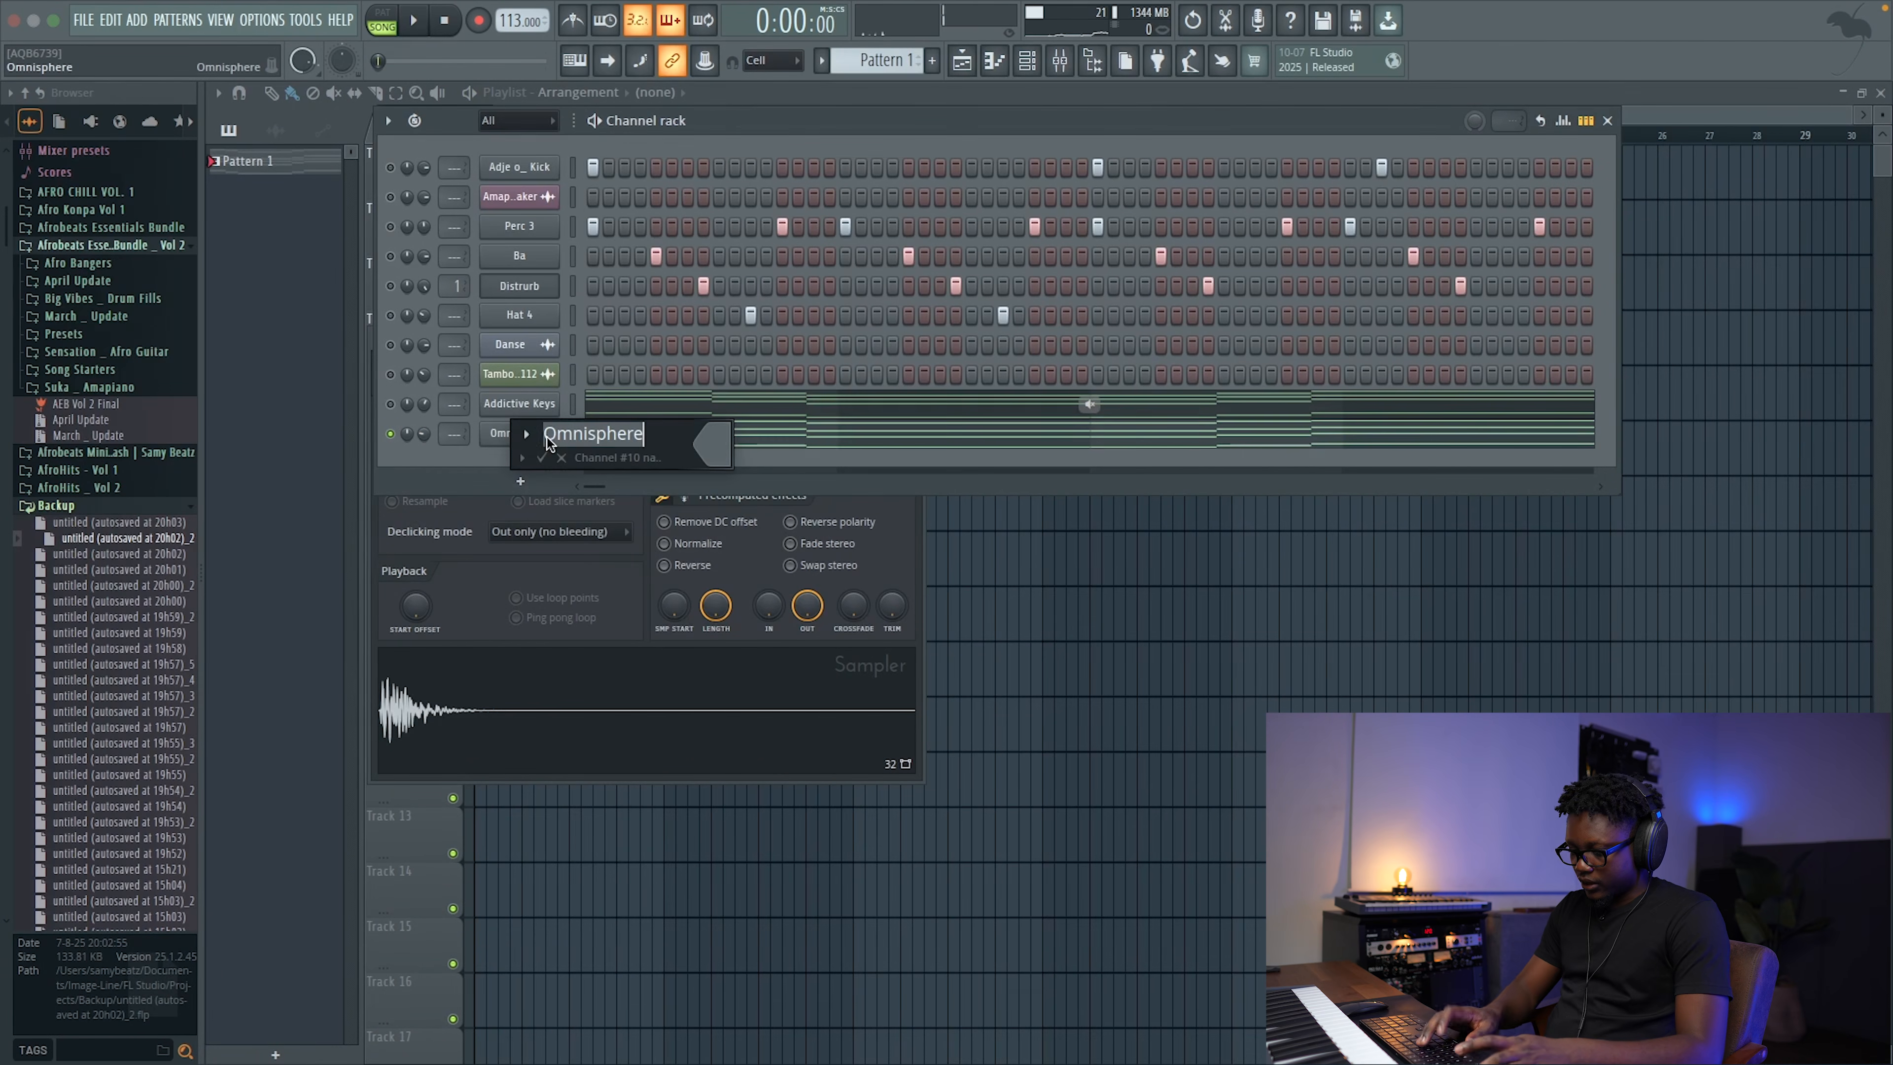
text(Key)
key(Return)
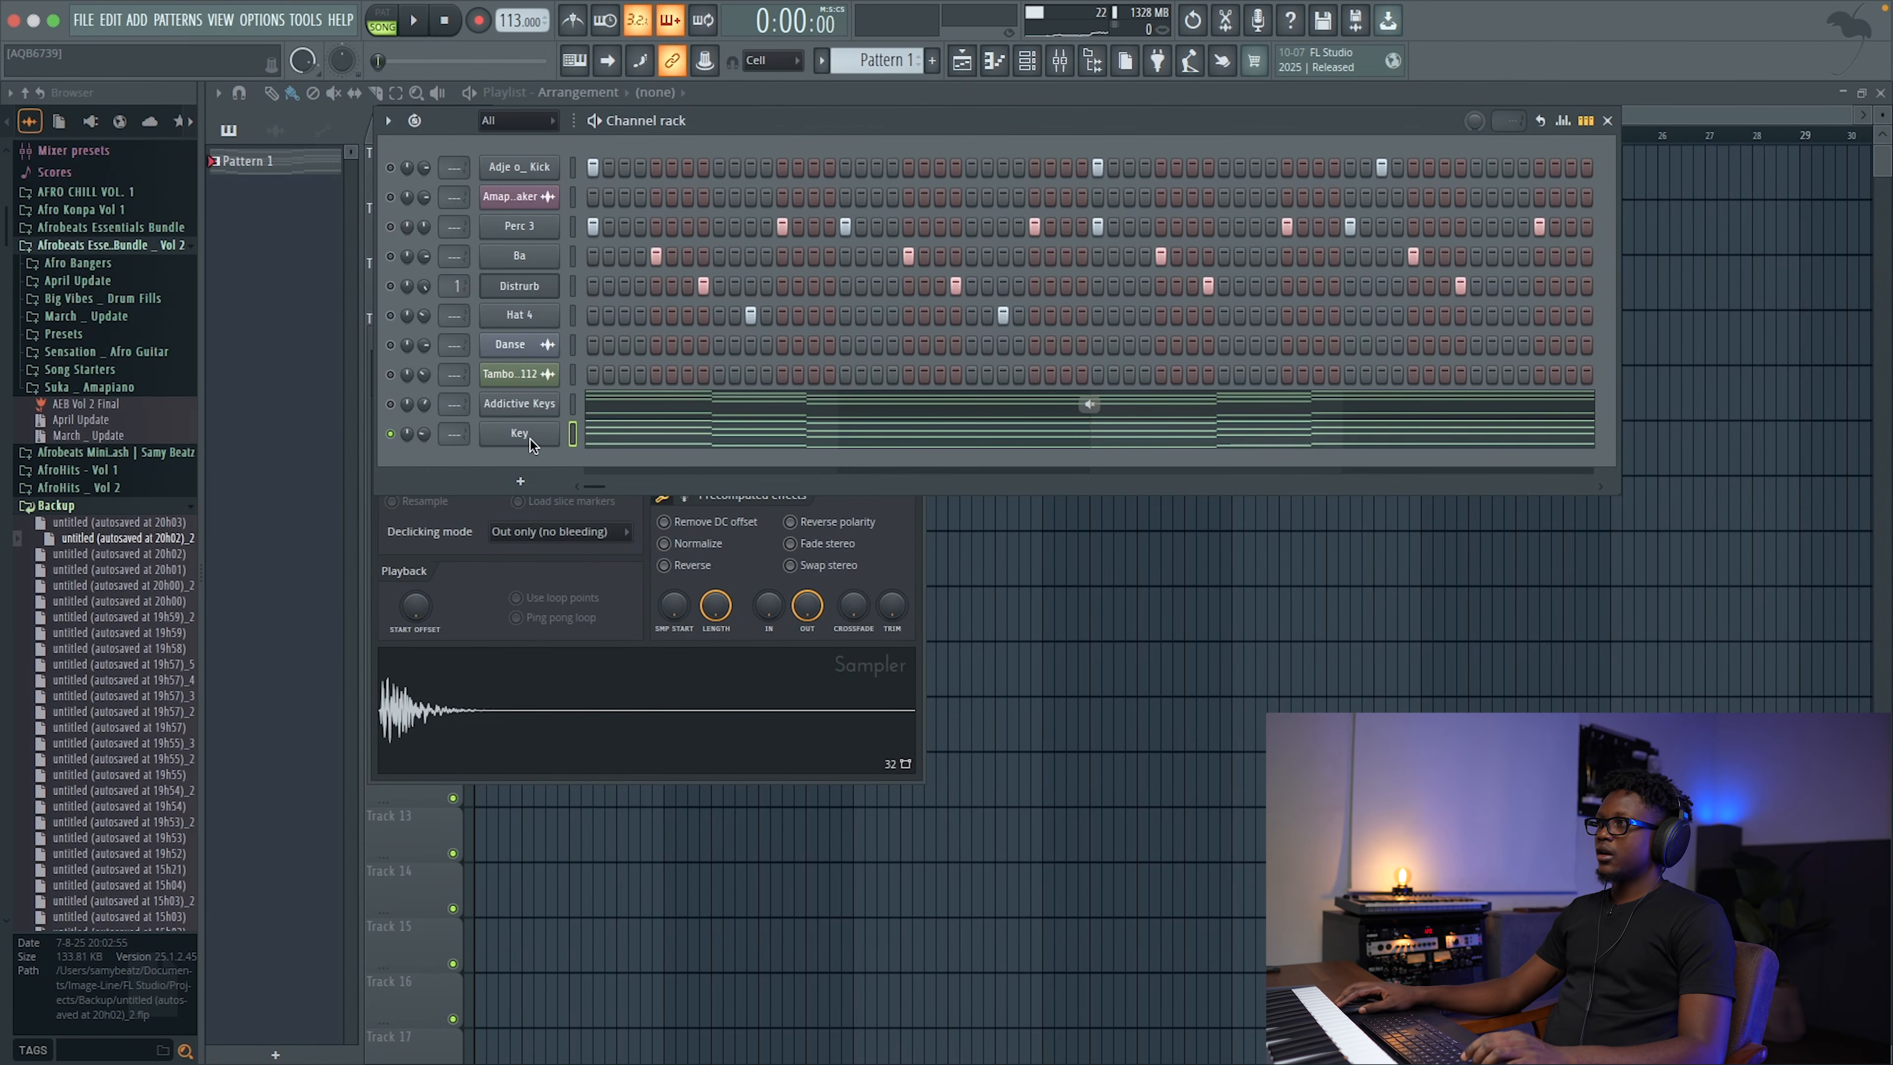
Step: Route the Key channel to mixer track Insert 2
click(1051, 62)
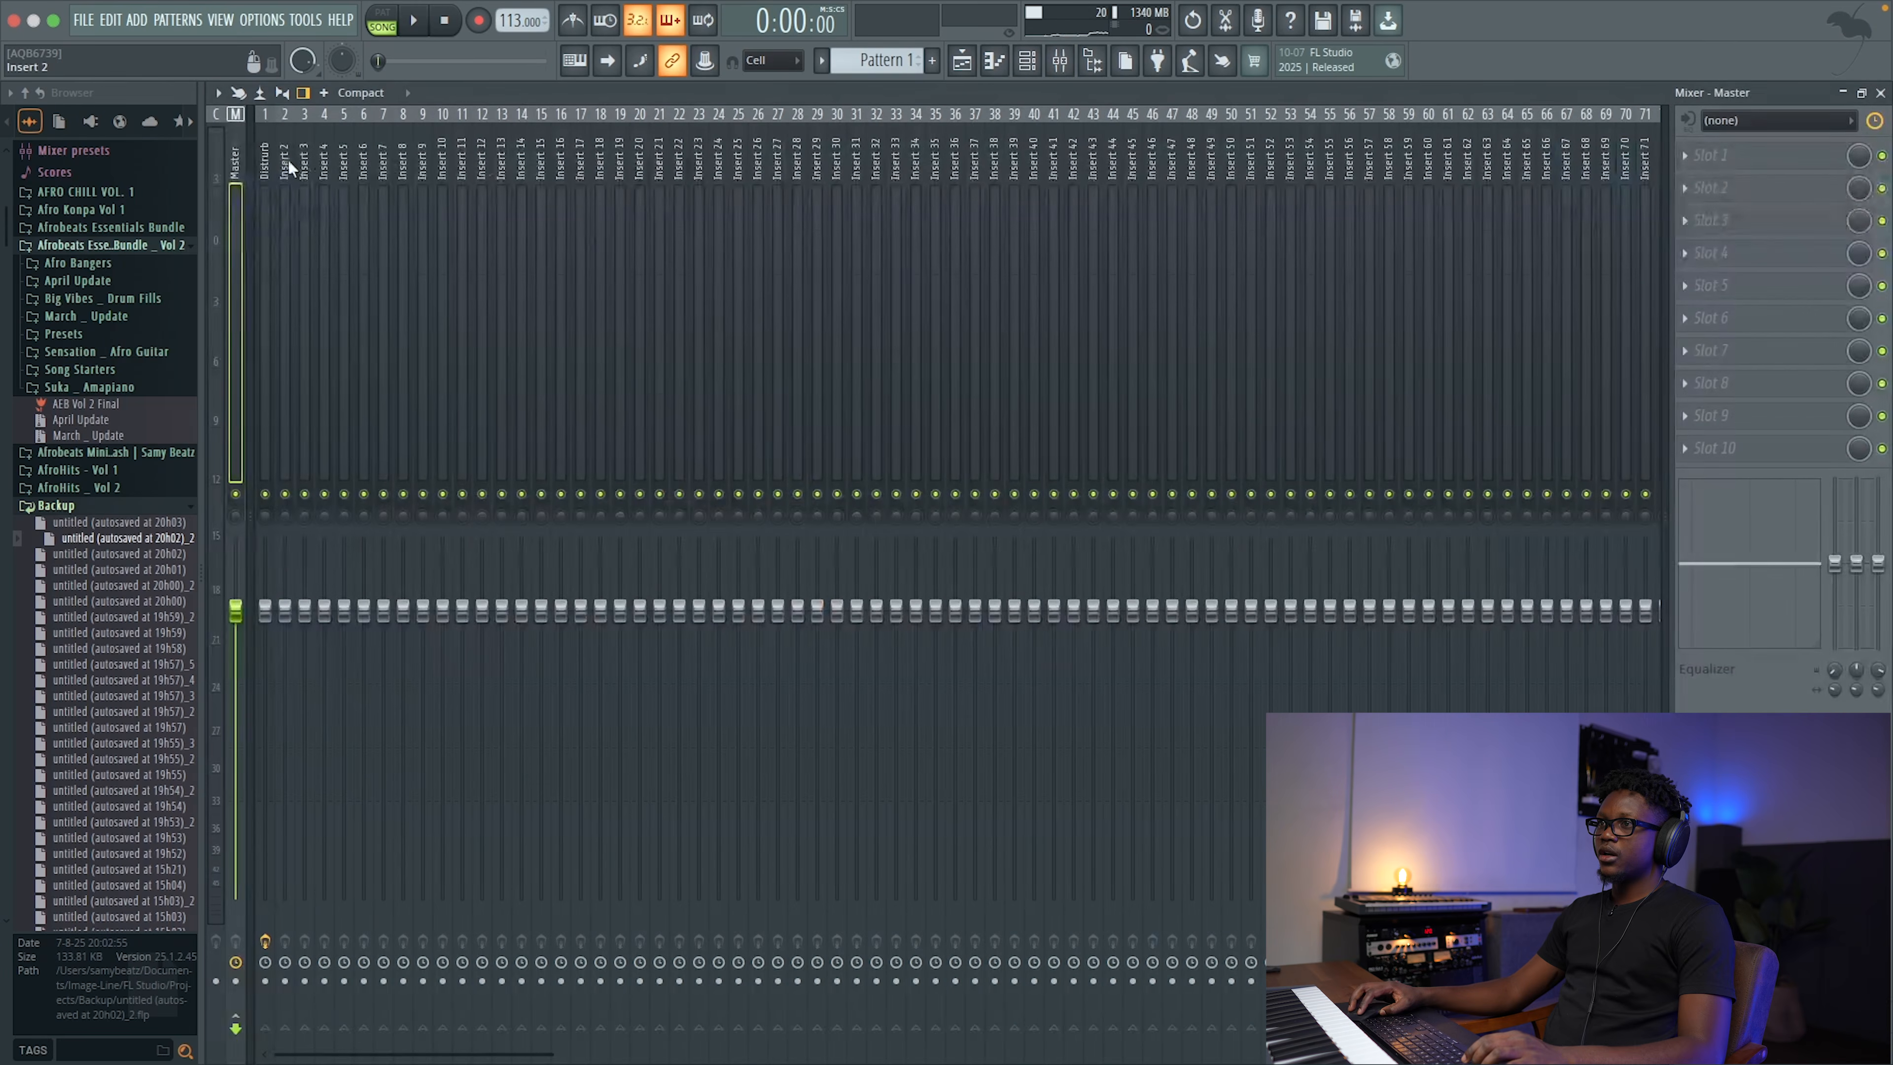
right_click(287, 159)
mouse_move(523, 367)
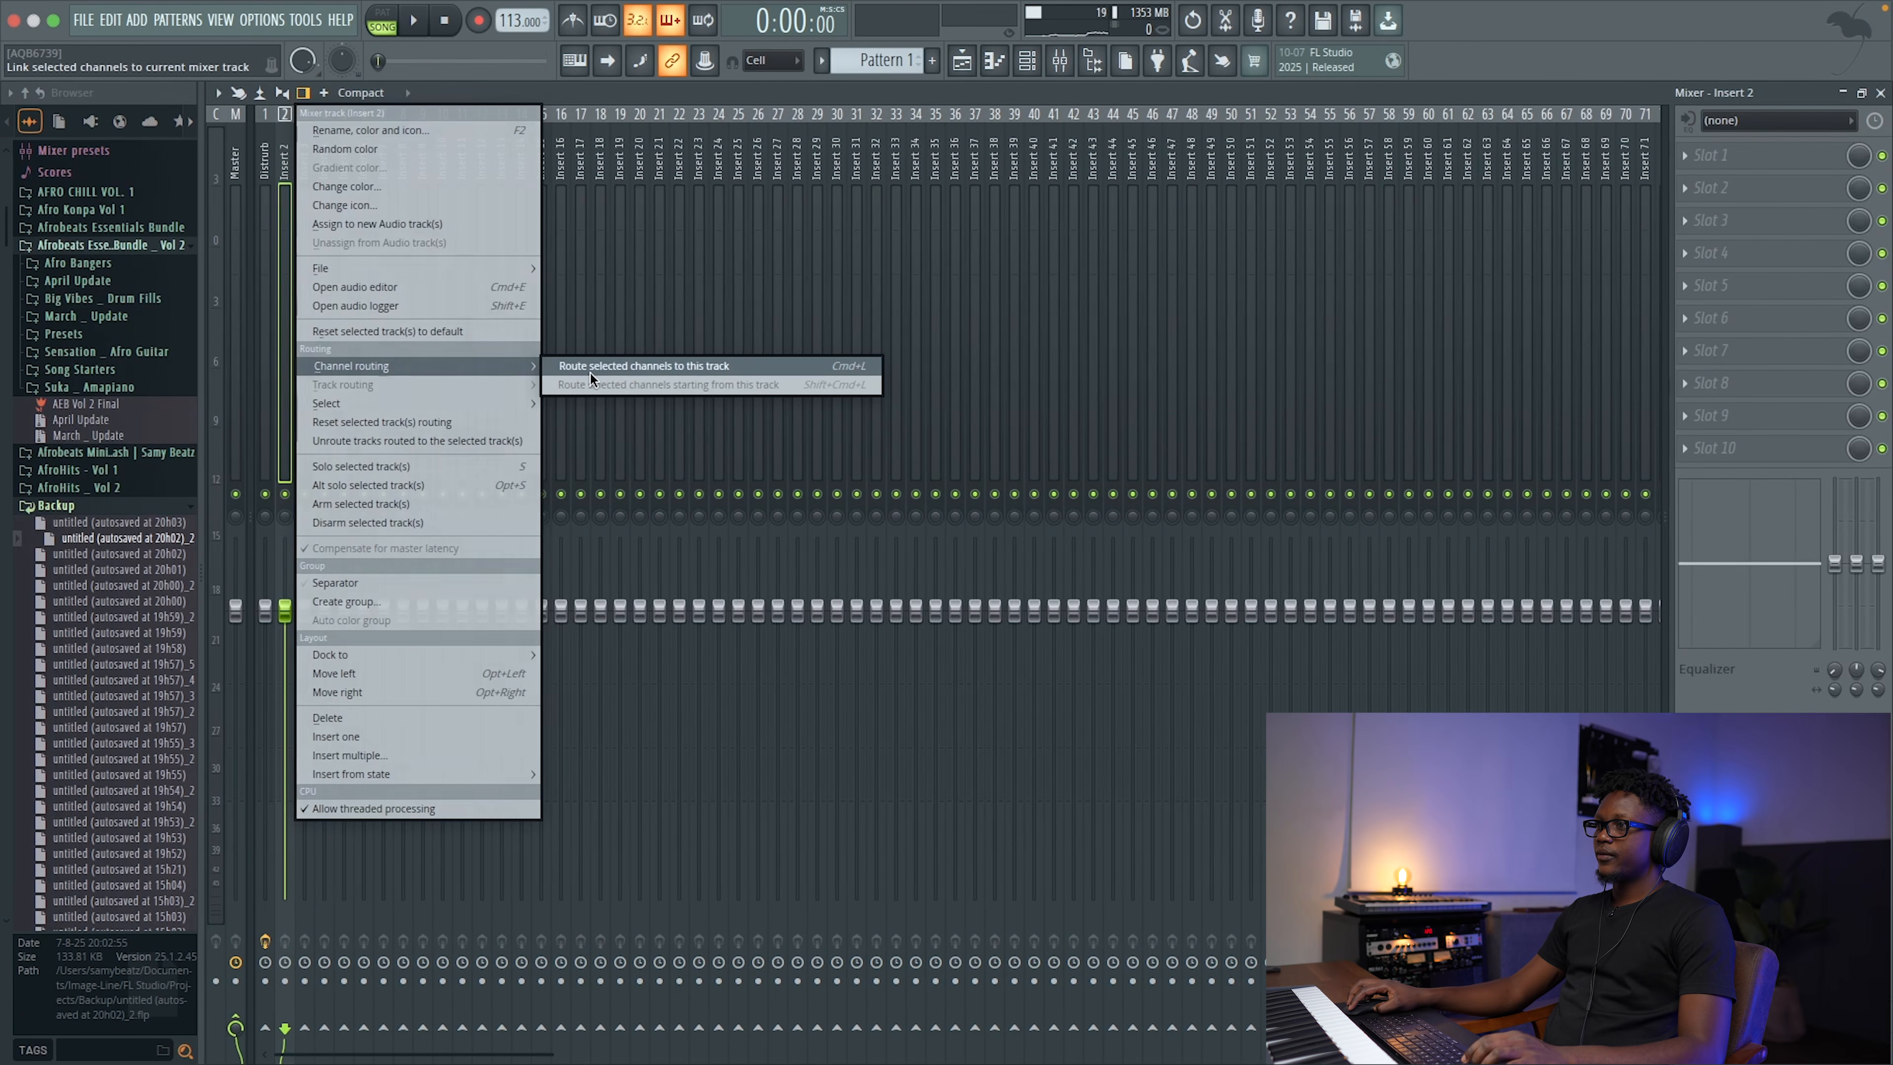
click(638, 369)
Step: Load Fruity Parametric EQ 2 into the first effect slot of the Key mixer track
click(1740, 159)
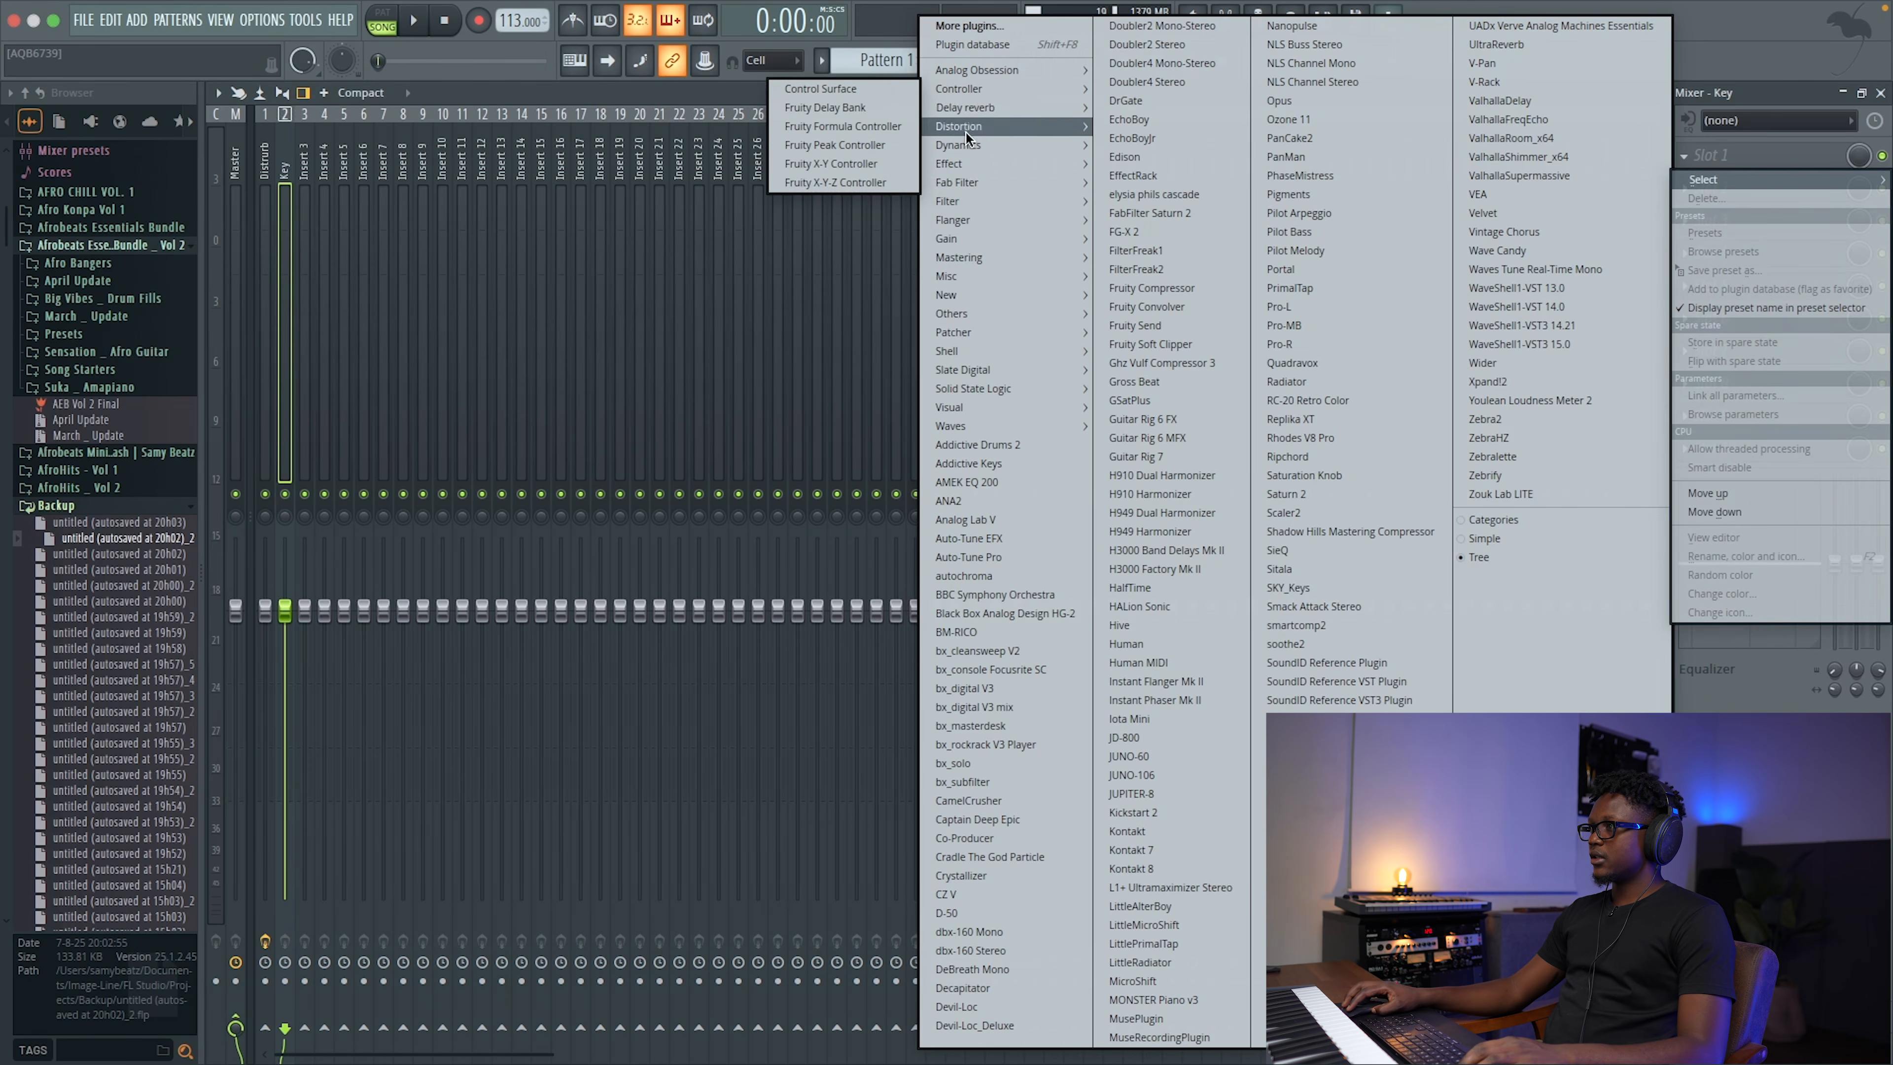
mouse_move(1019, 431)
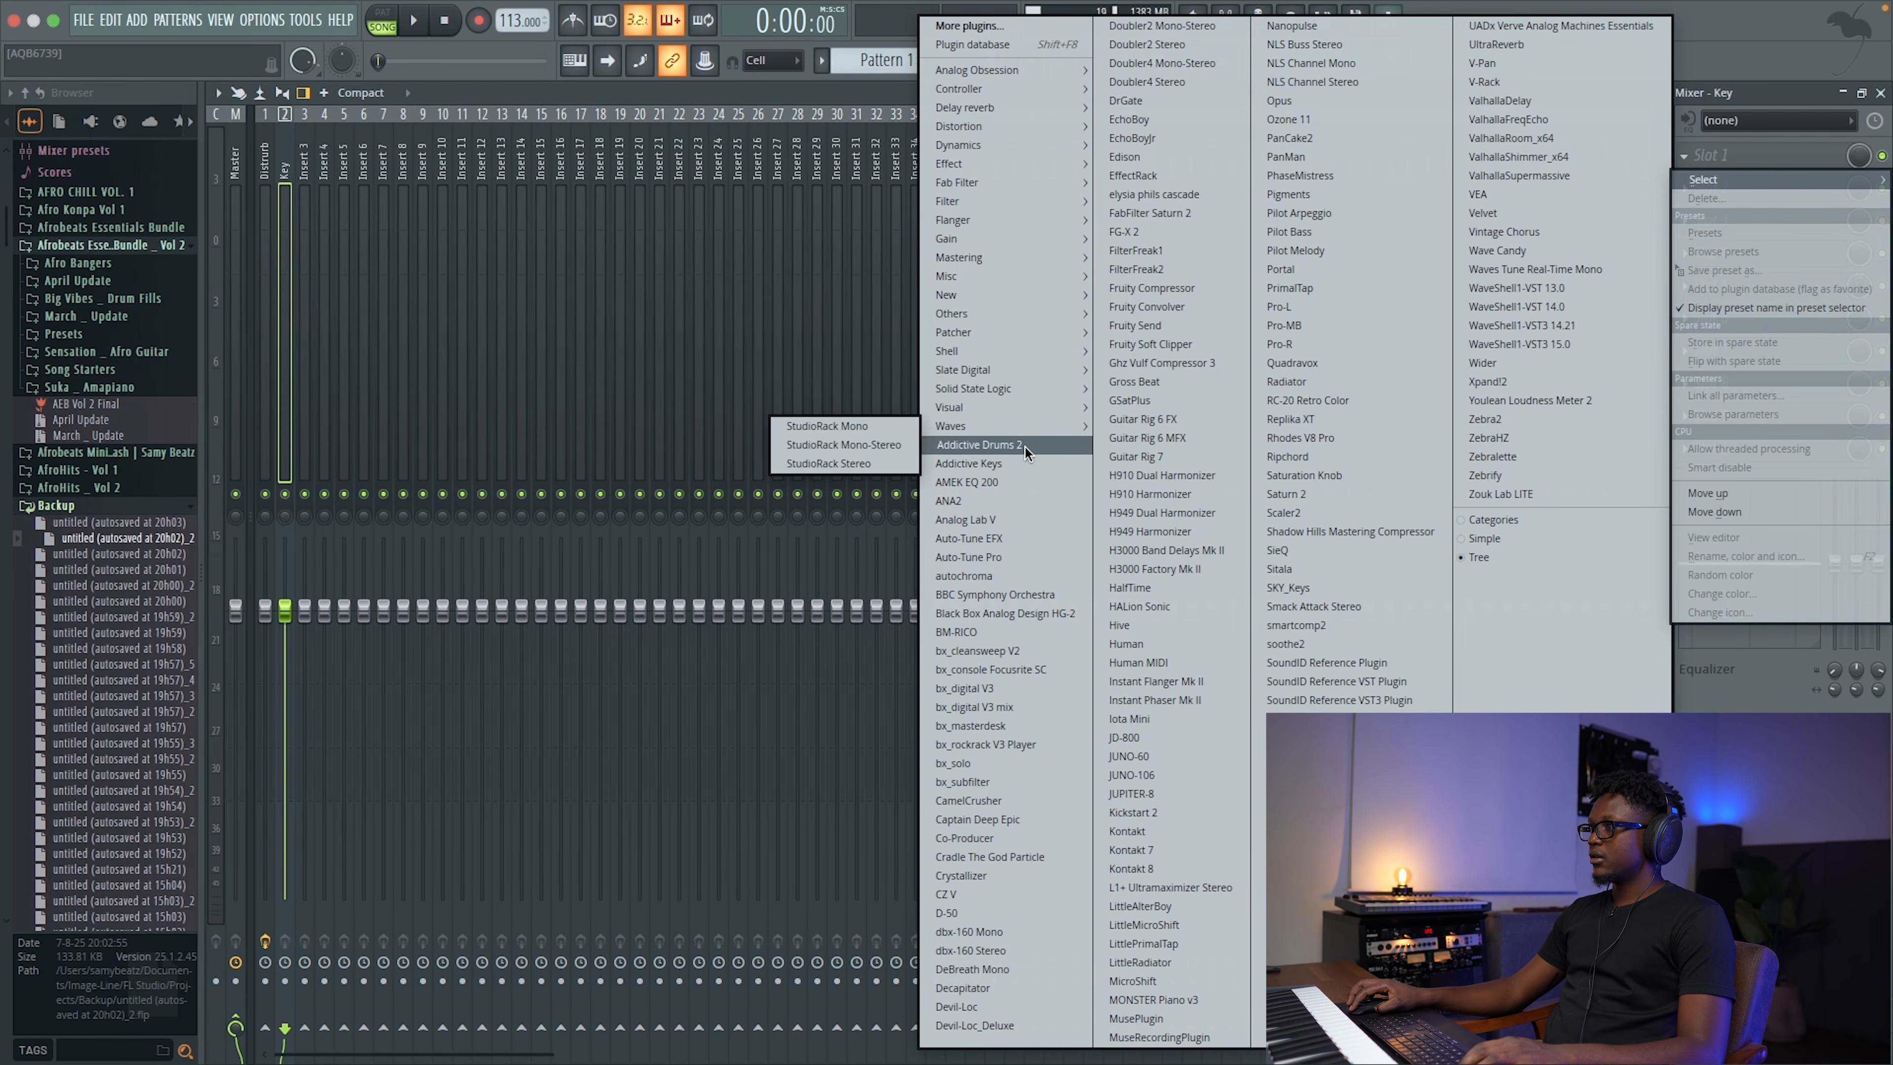
mouse_move(984, 201)
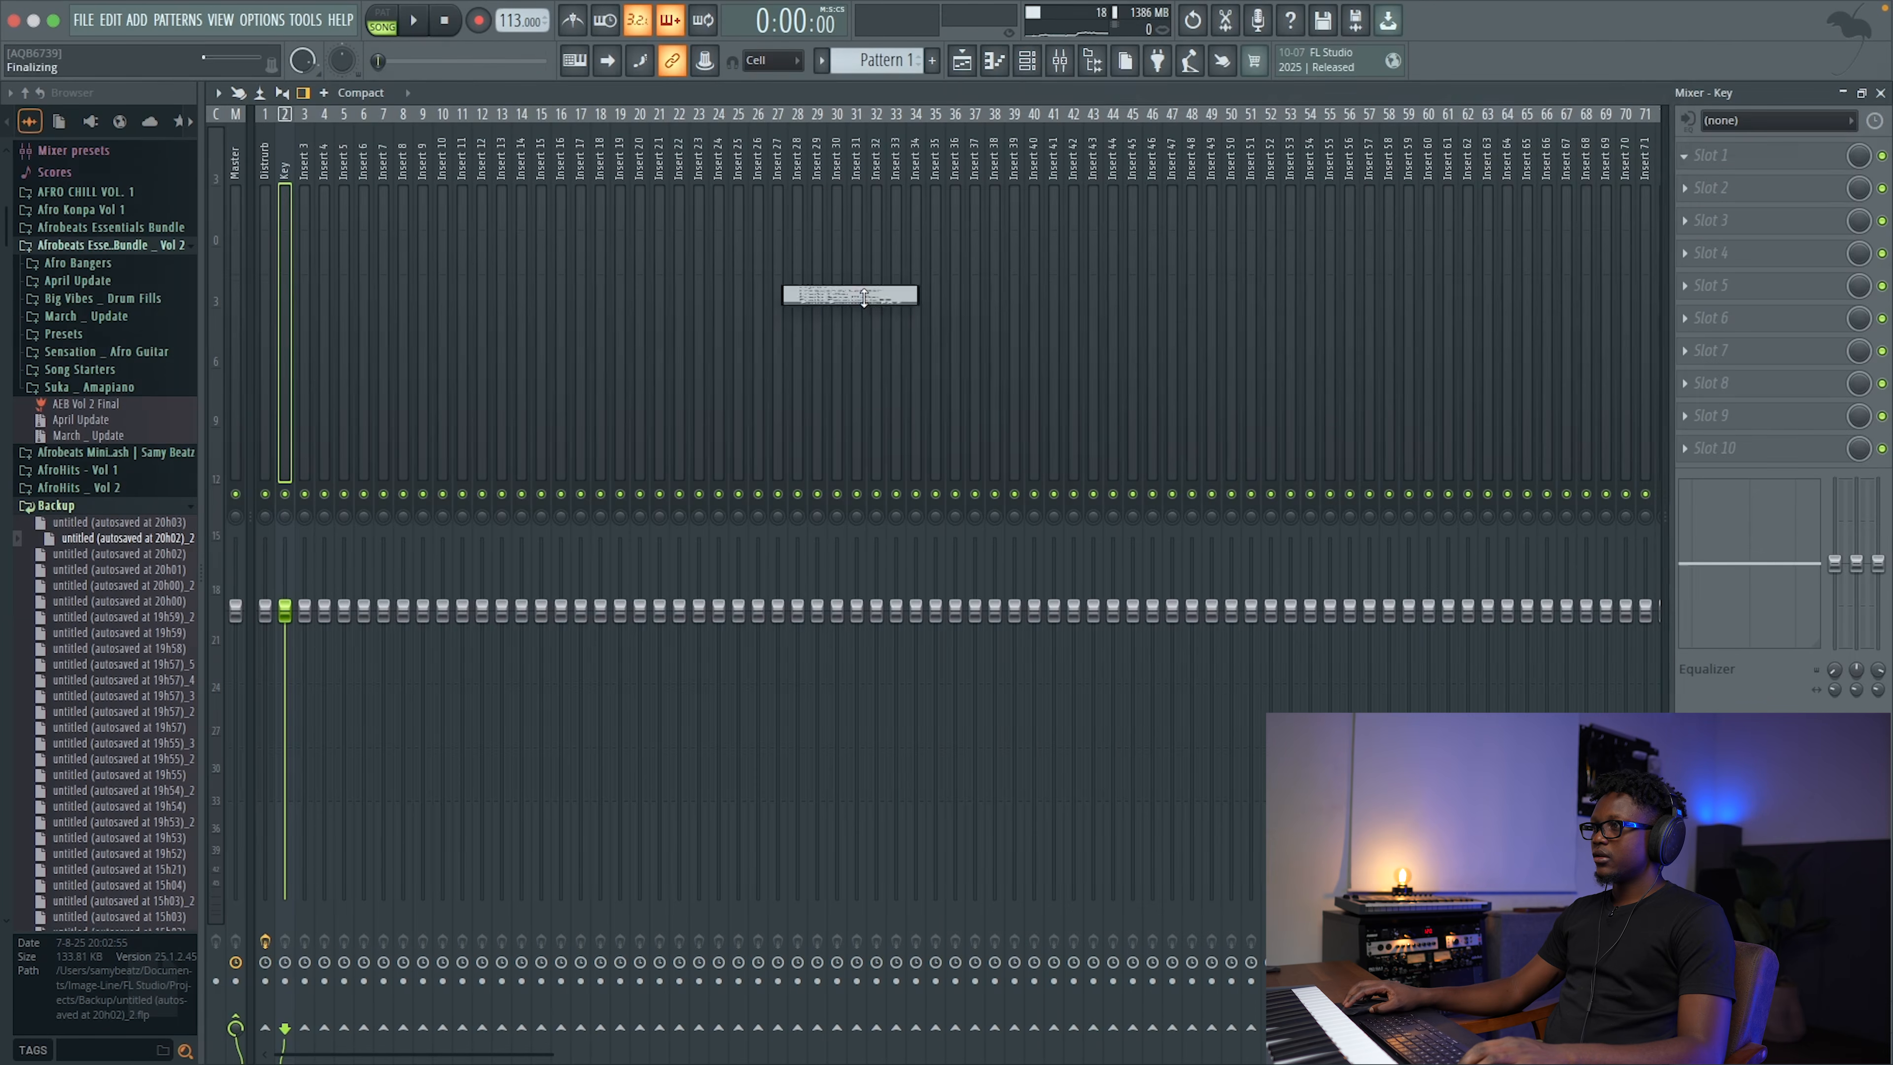
click(862, 295)
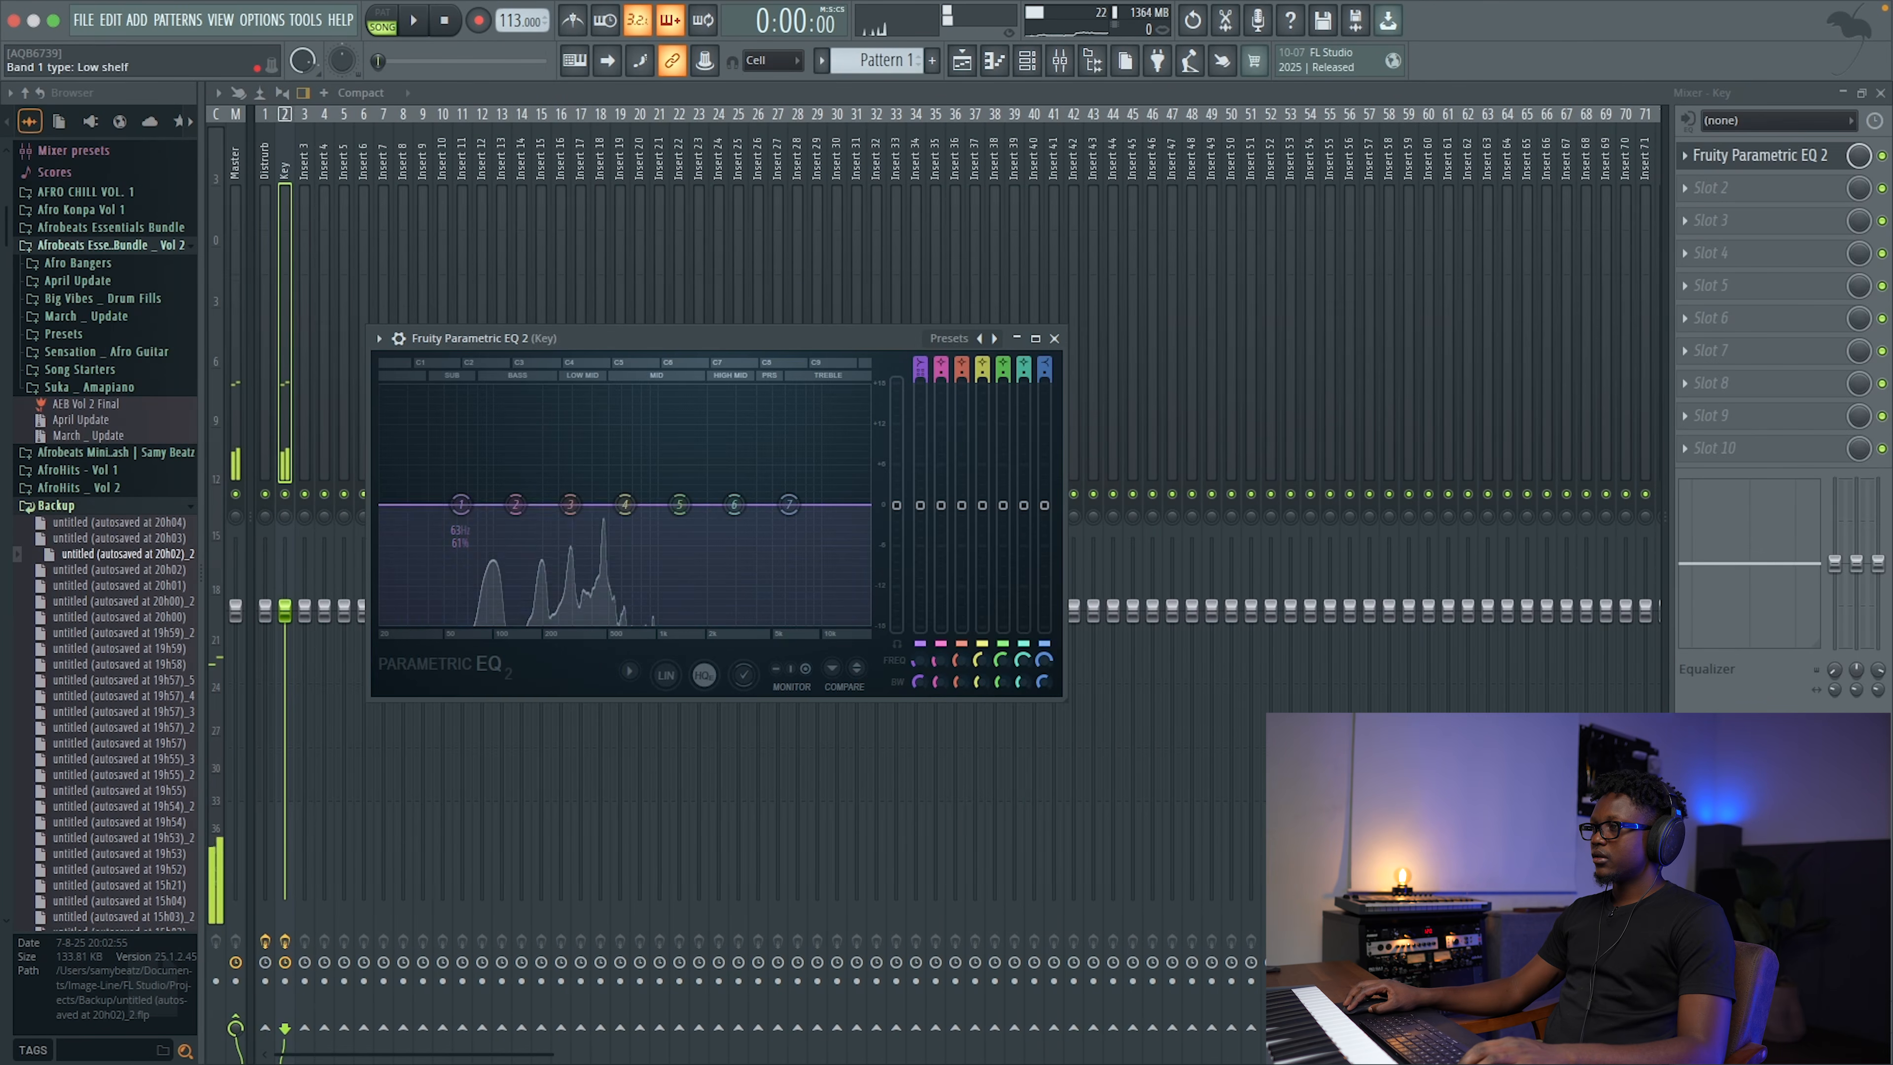
Step: Set EQ band 1 to a Steep 8 high-pass at about 126 Hz during playback and close the EQ
drag(920, 364, 920, 385)
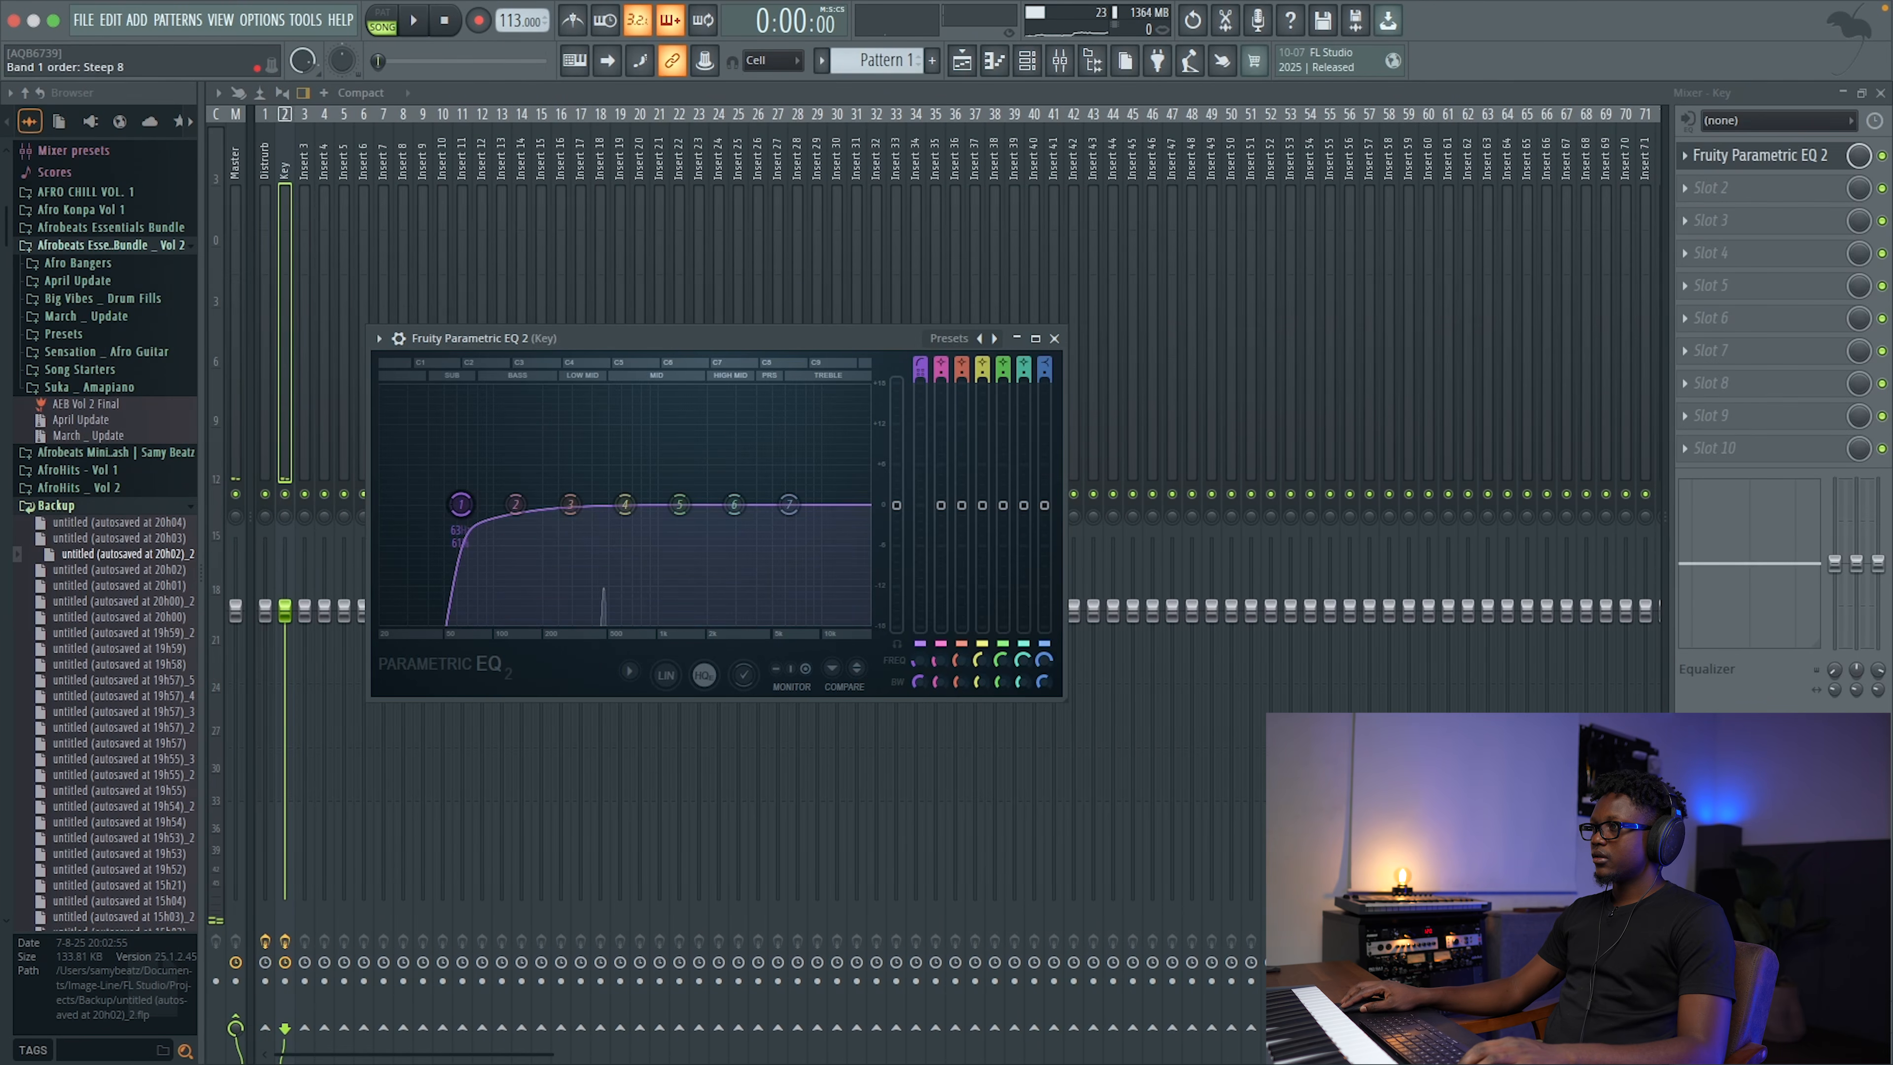
key(space)
drag(460, 505, 508, 504)
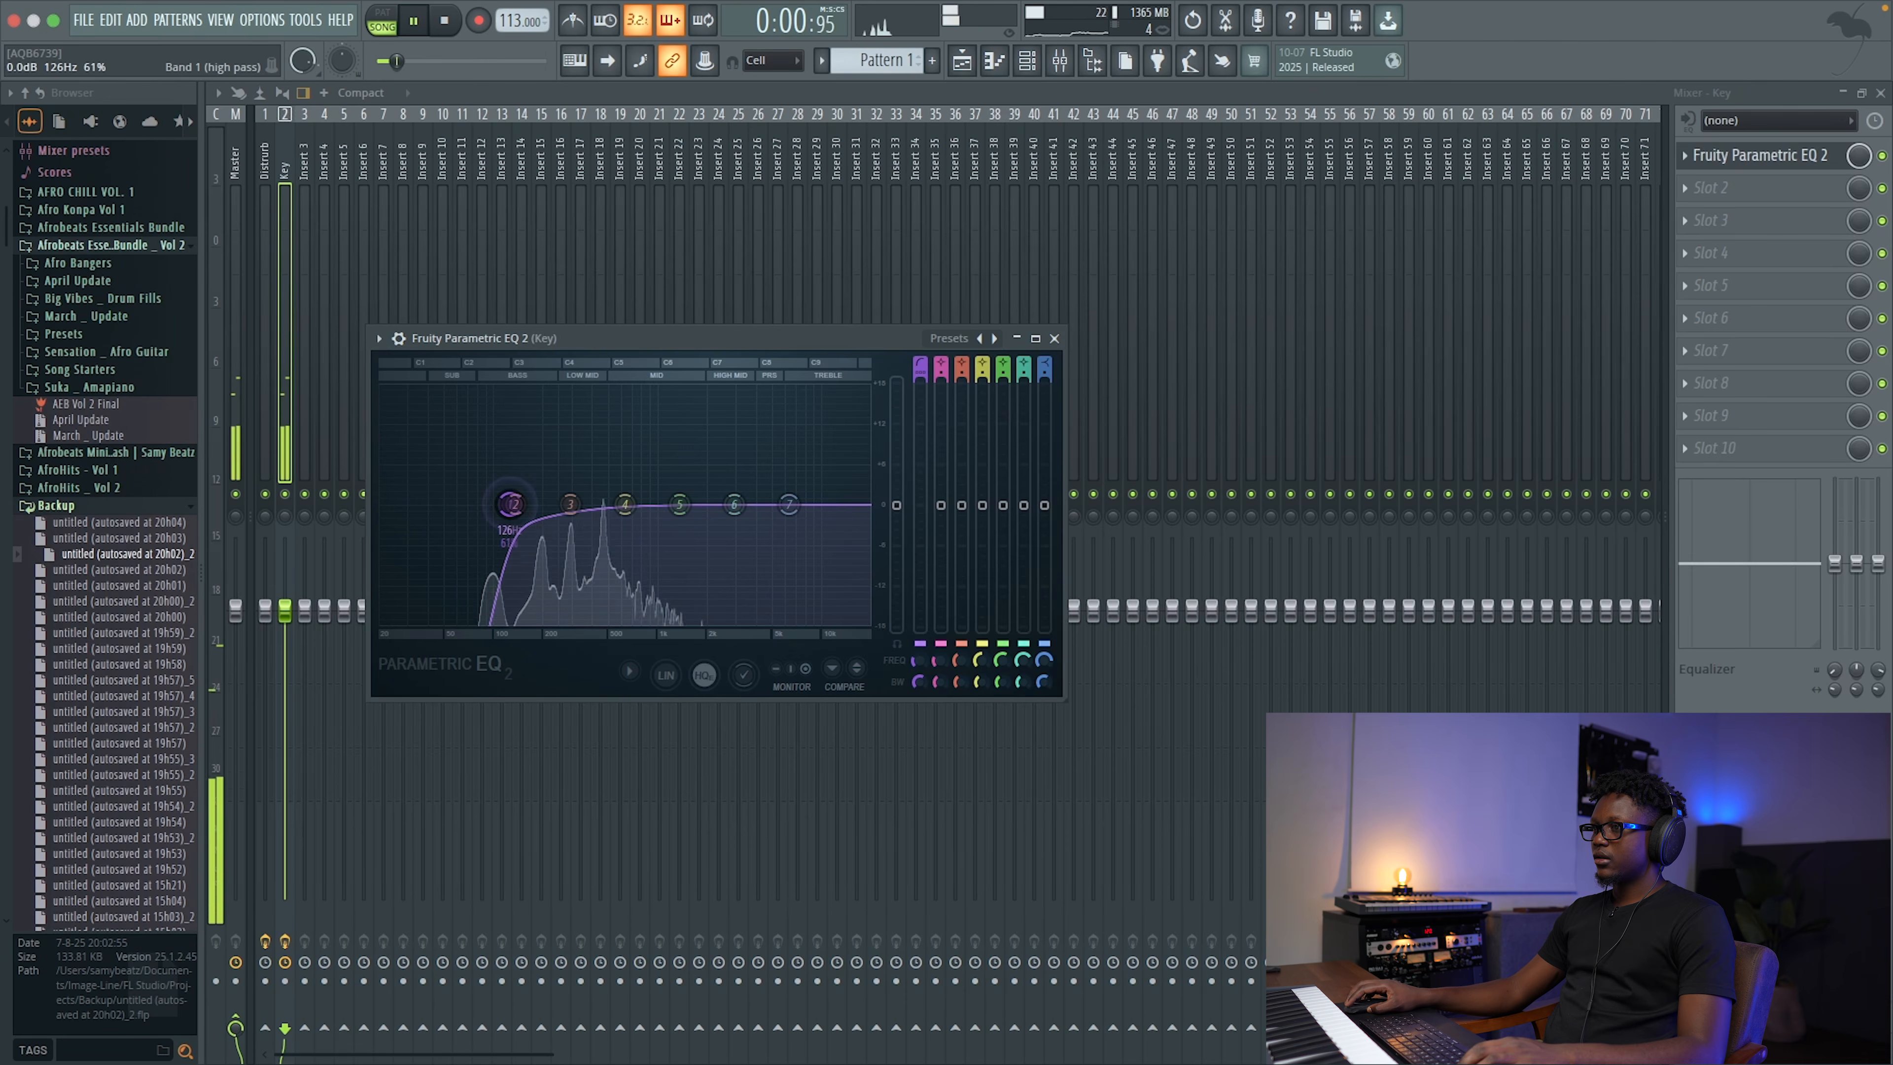
click(1055, 338)
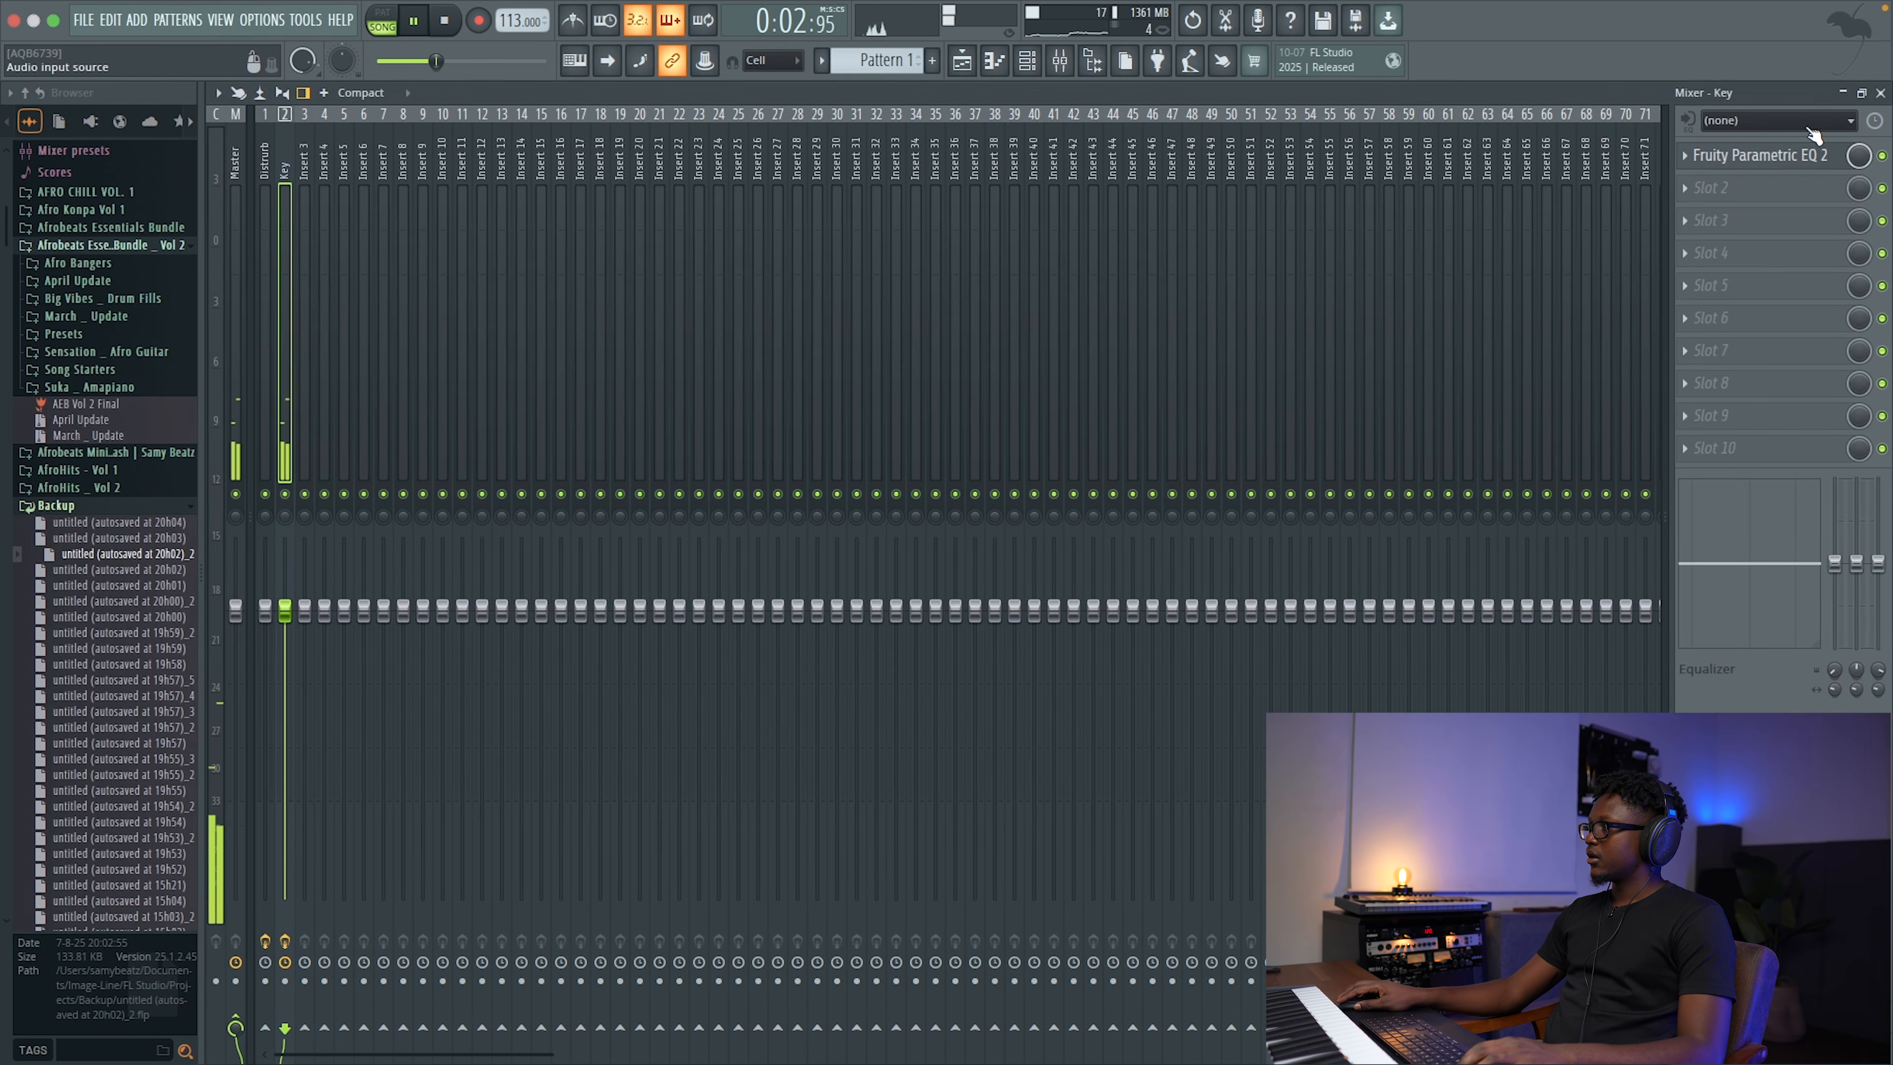
Step: Close the mixer, unsolo the Key channel, and lower the Addictive Keys volume to about 62% while the full pattern plays
click(1880, 97)
key(space)
right_click(388, 434)
key(space)
scroll(420, 410, down, 2)
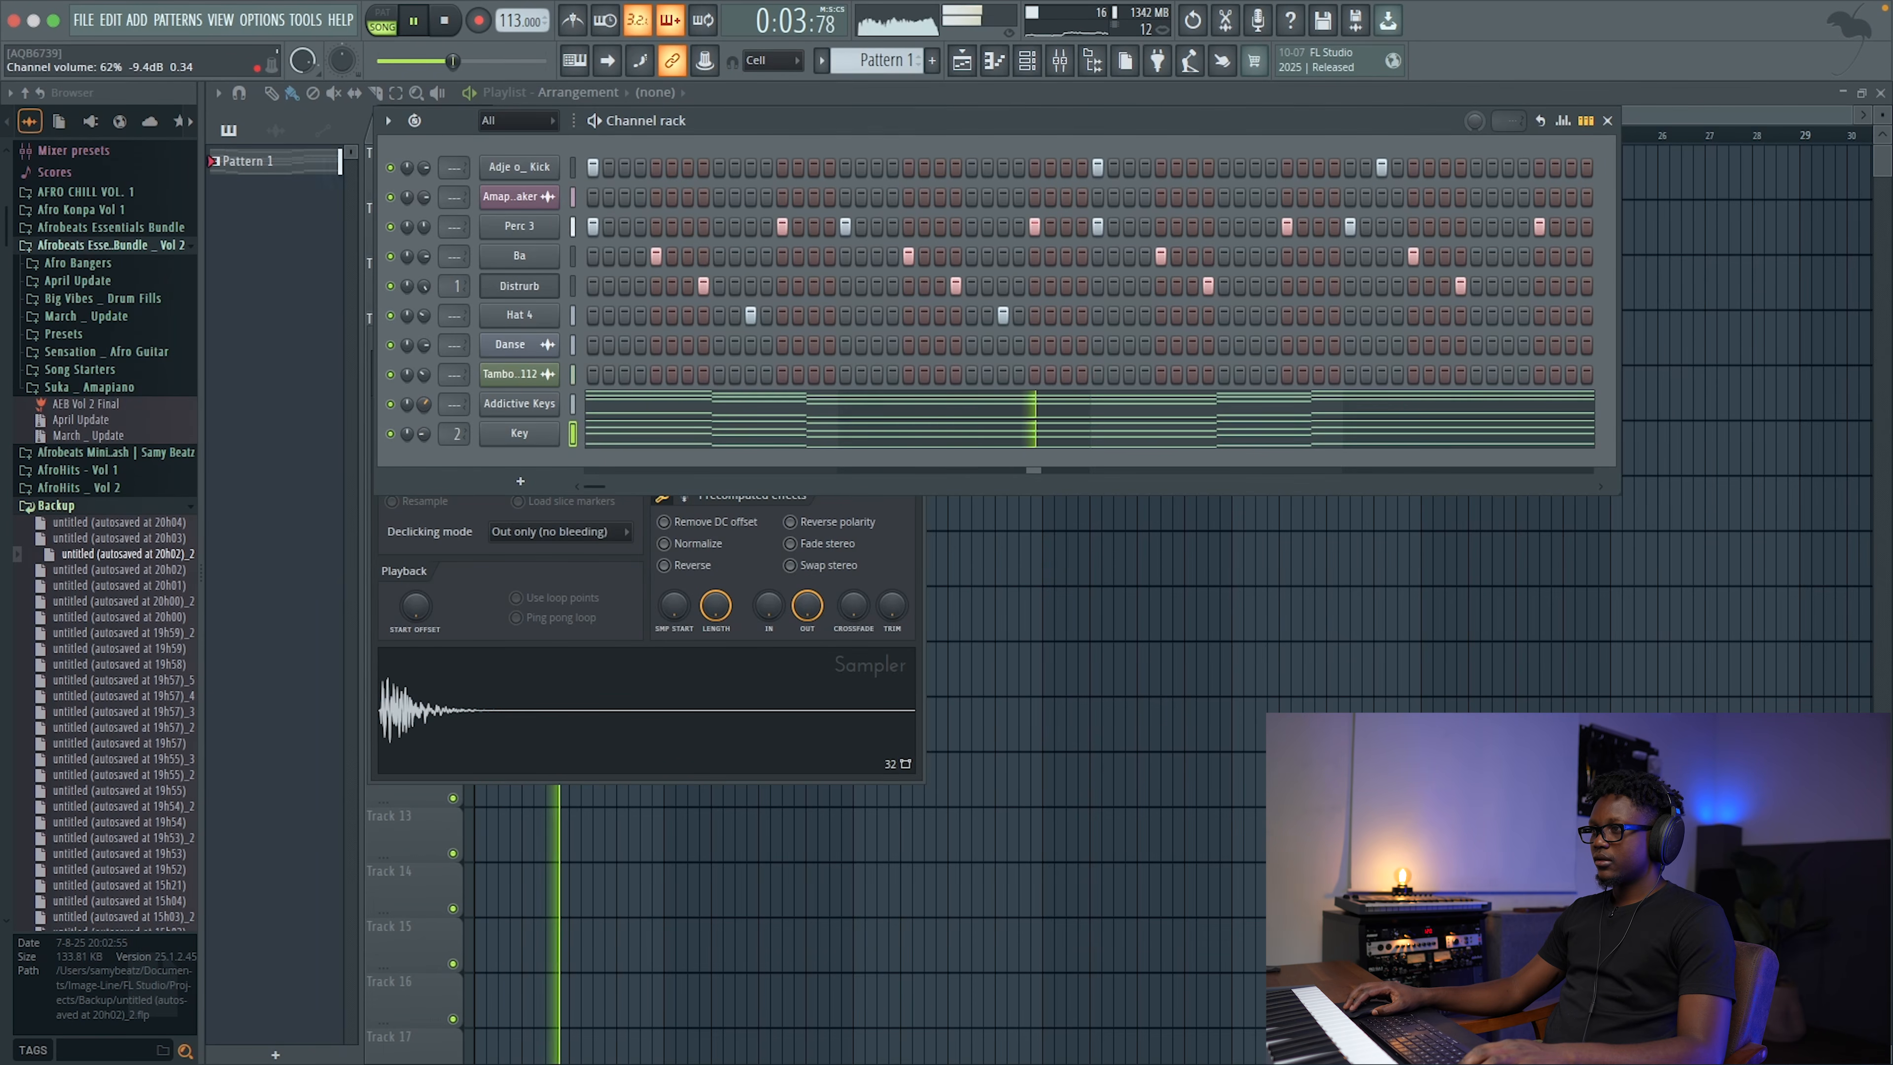
Step: Play the beat with Addictive Keys muted, then solo Addictive Keys and set its volume to about 68%
key(space)
click(387, 404)
key(space)
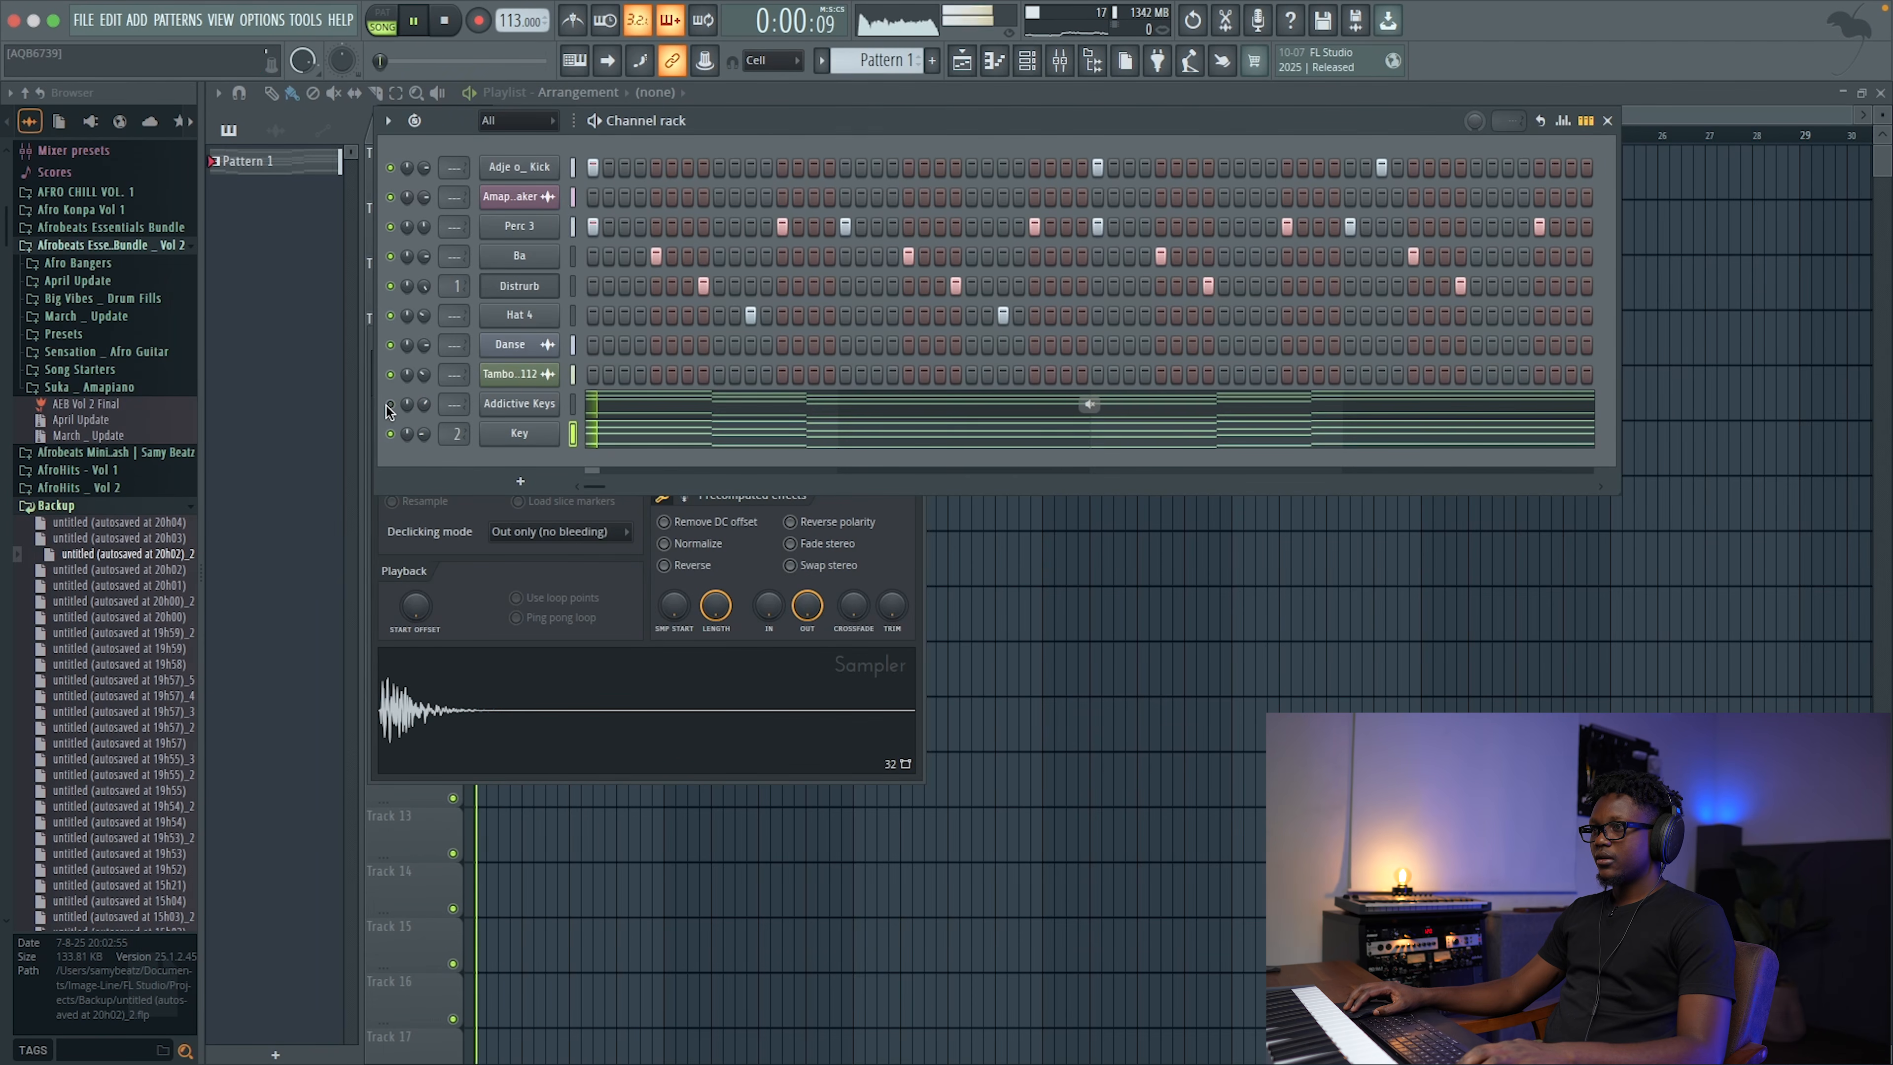
right_click(387, 406)
key(space)
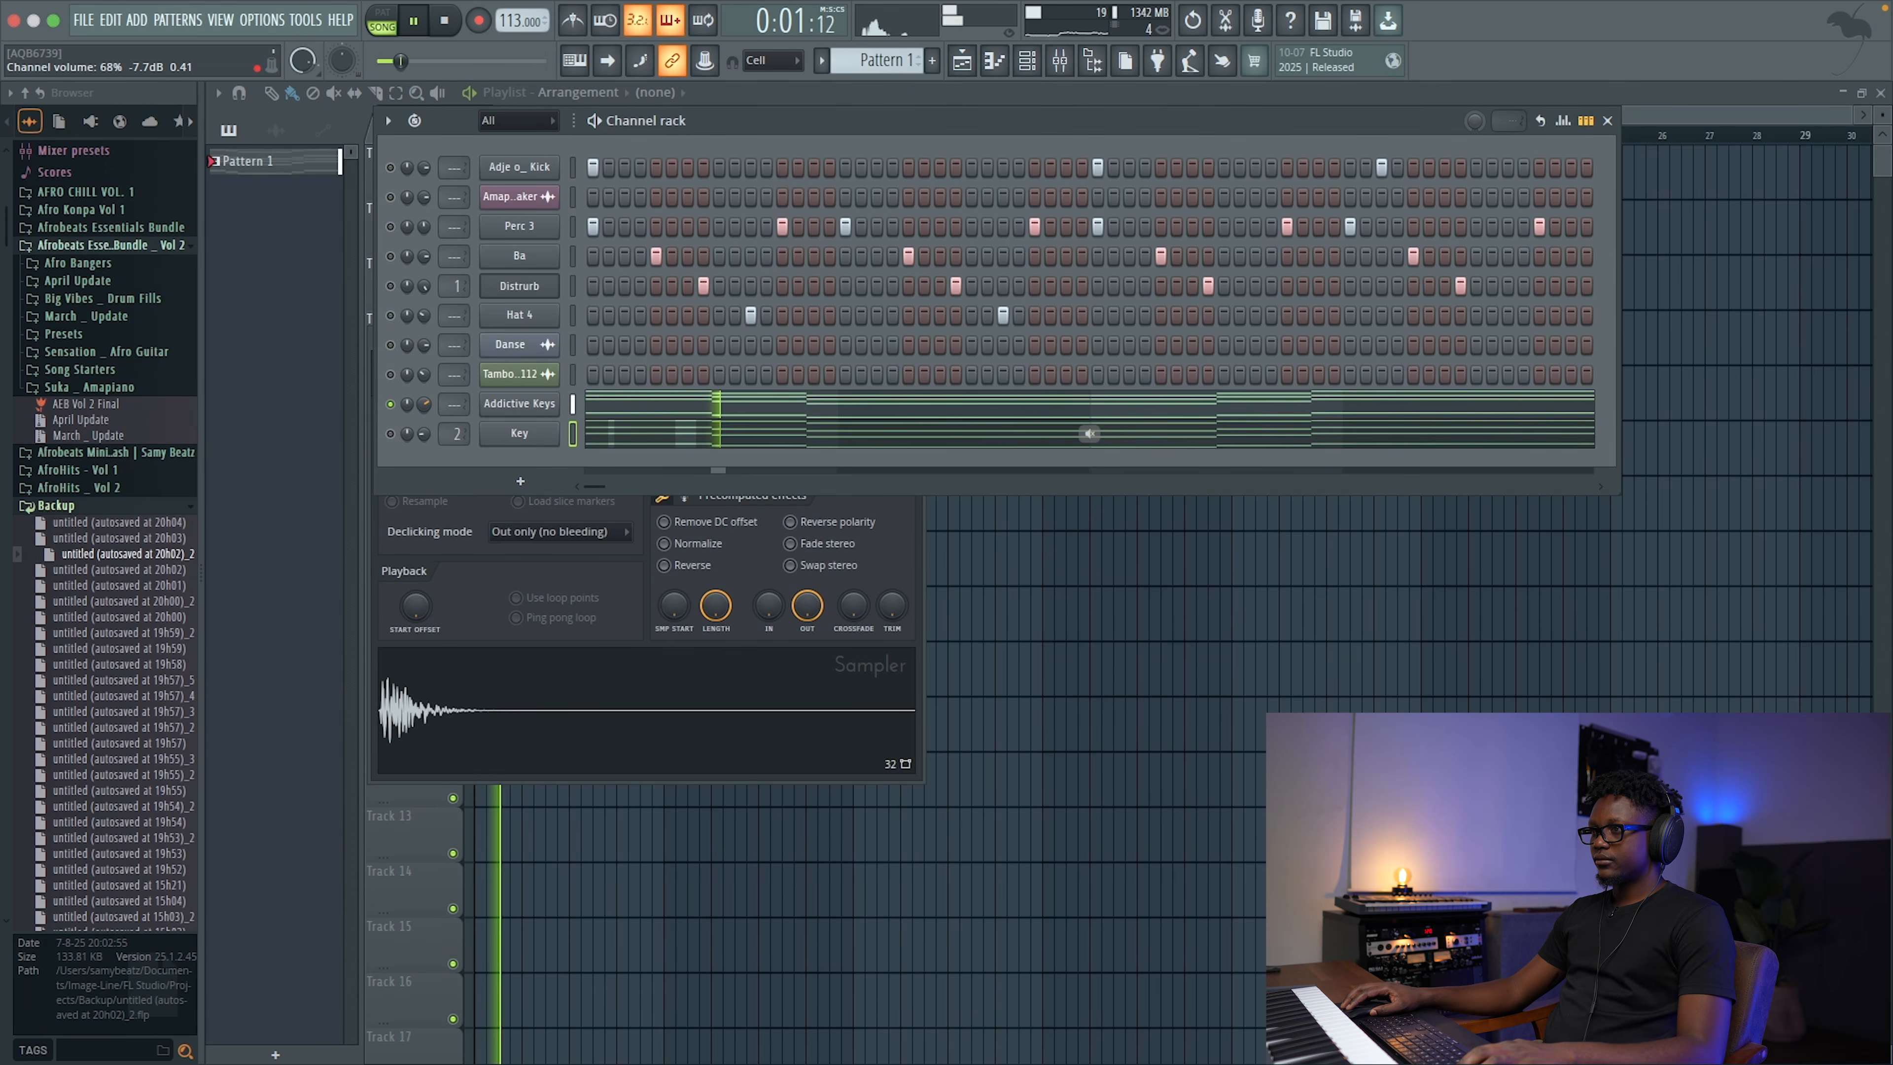
Step: Unmute the Key channel alongside the soloed Addictive Keys and lower its volume to about 14%
click(391, 435)
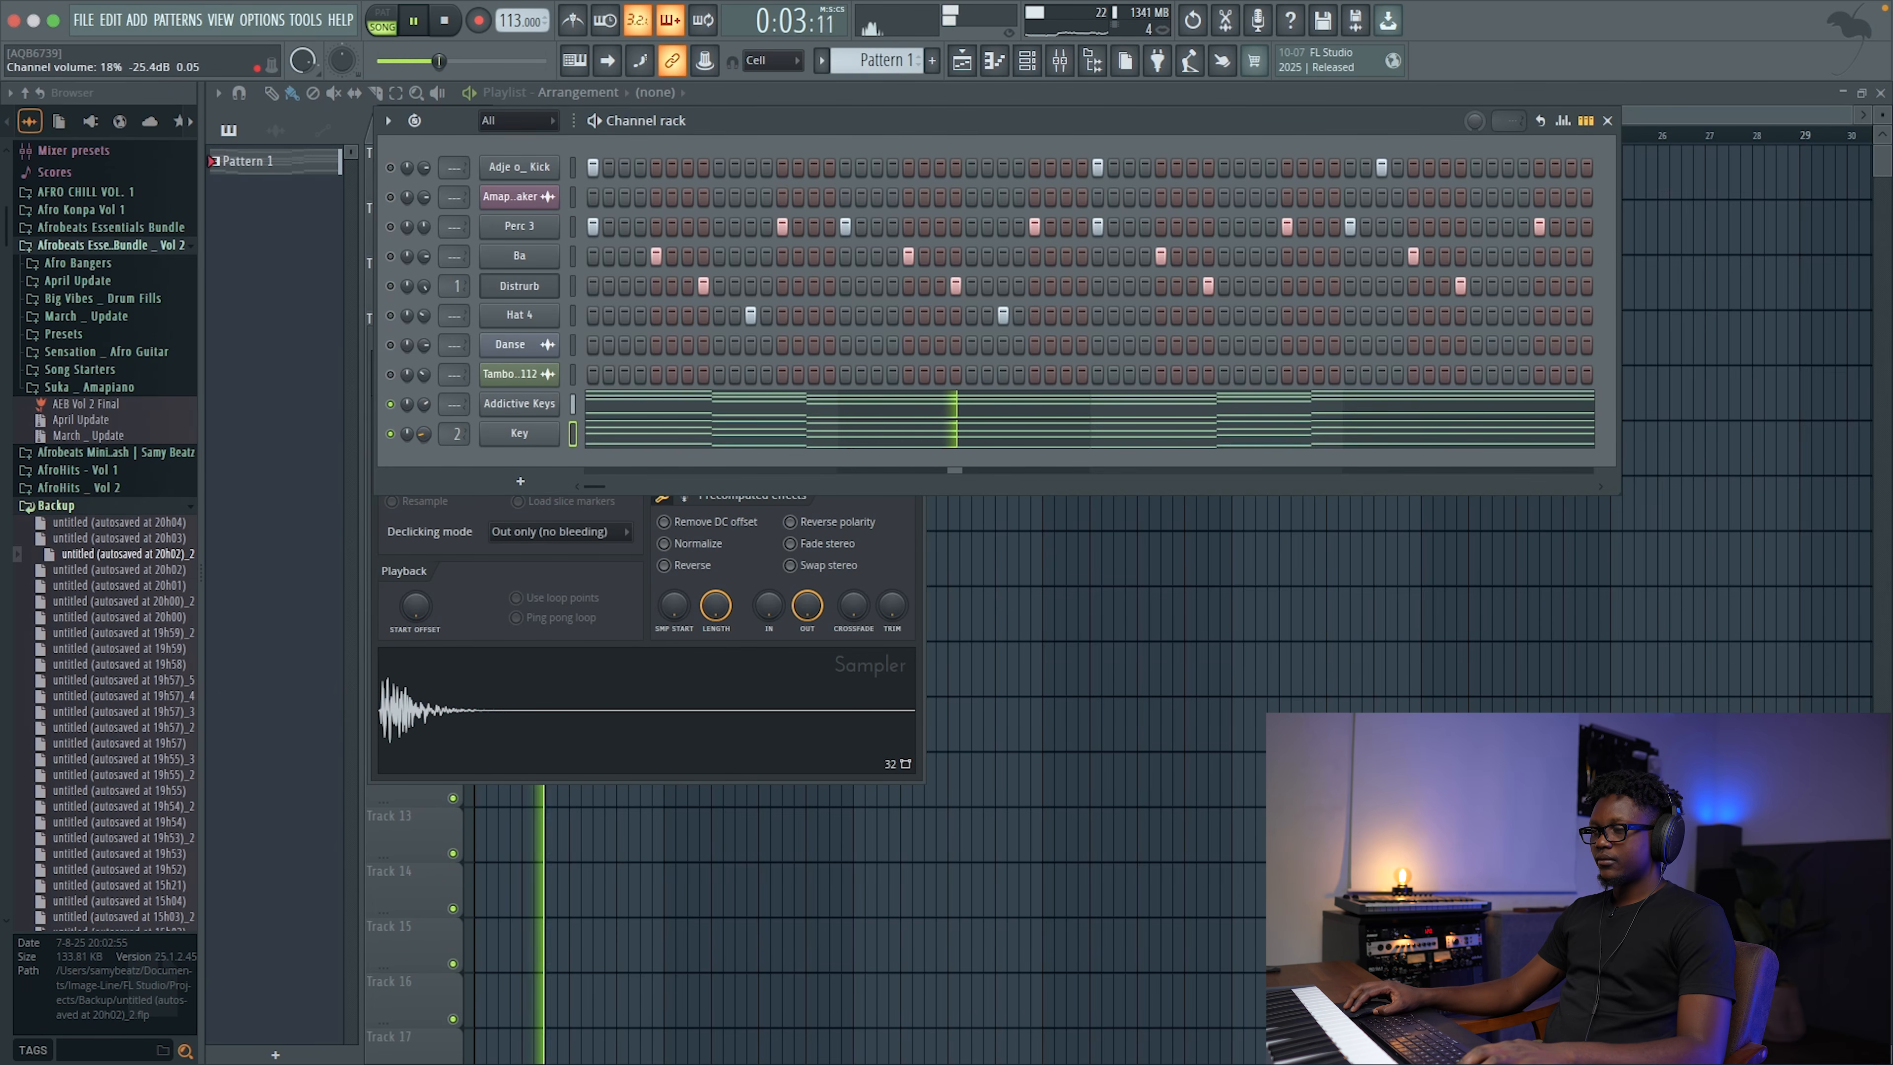
drag(421, 428, 421, 440)
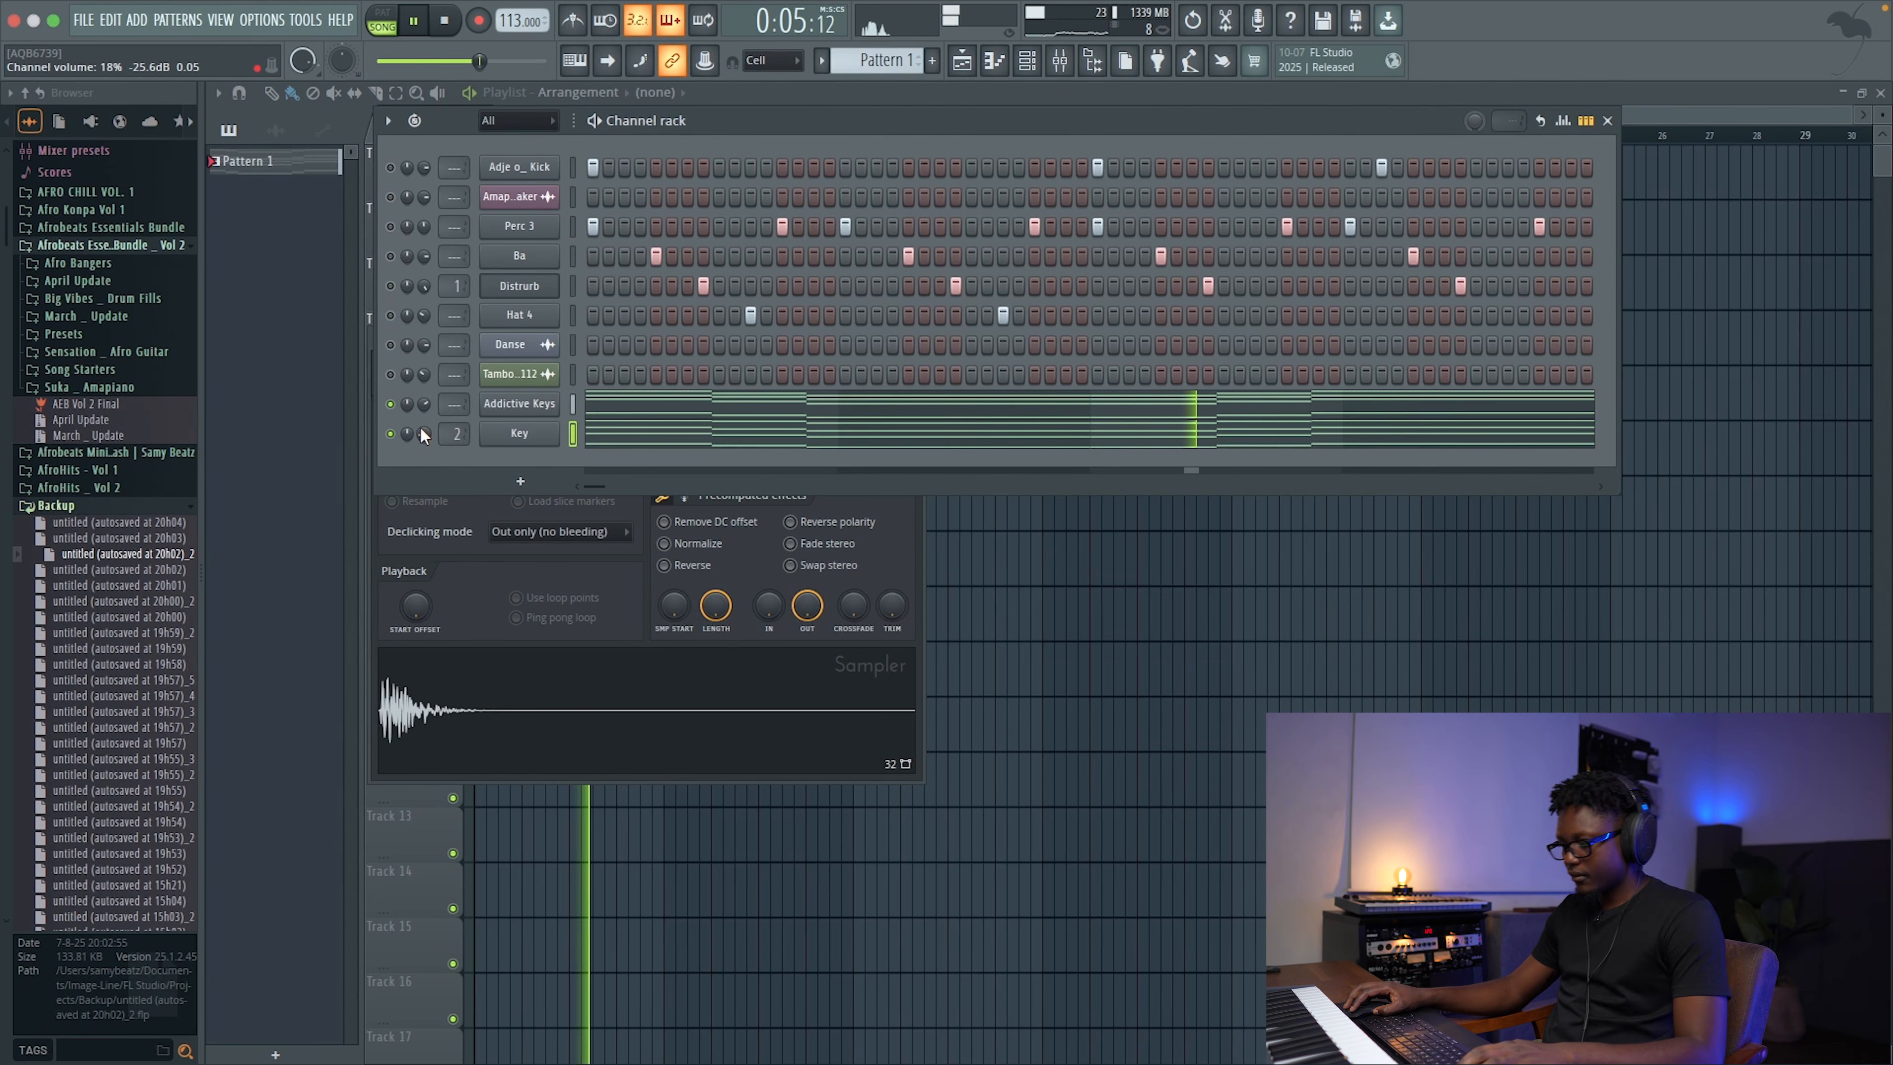
drag(422, 433, 422, 429)
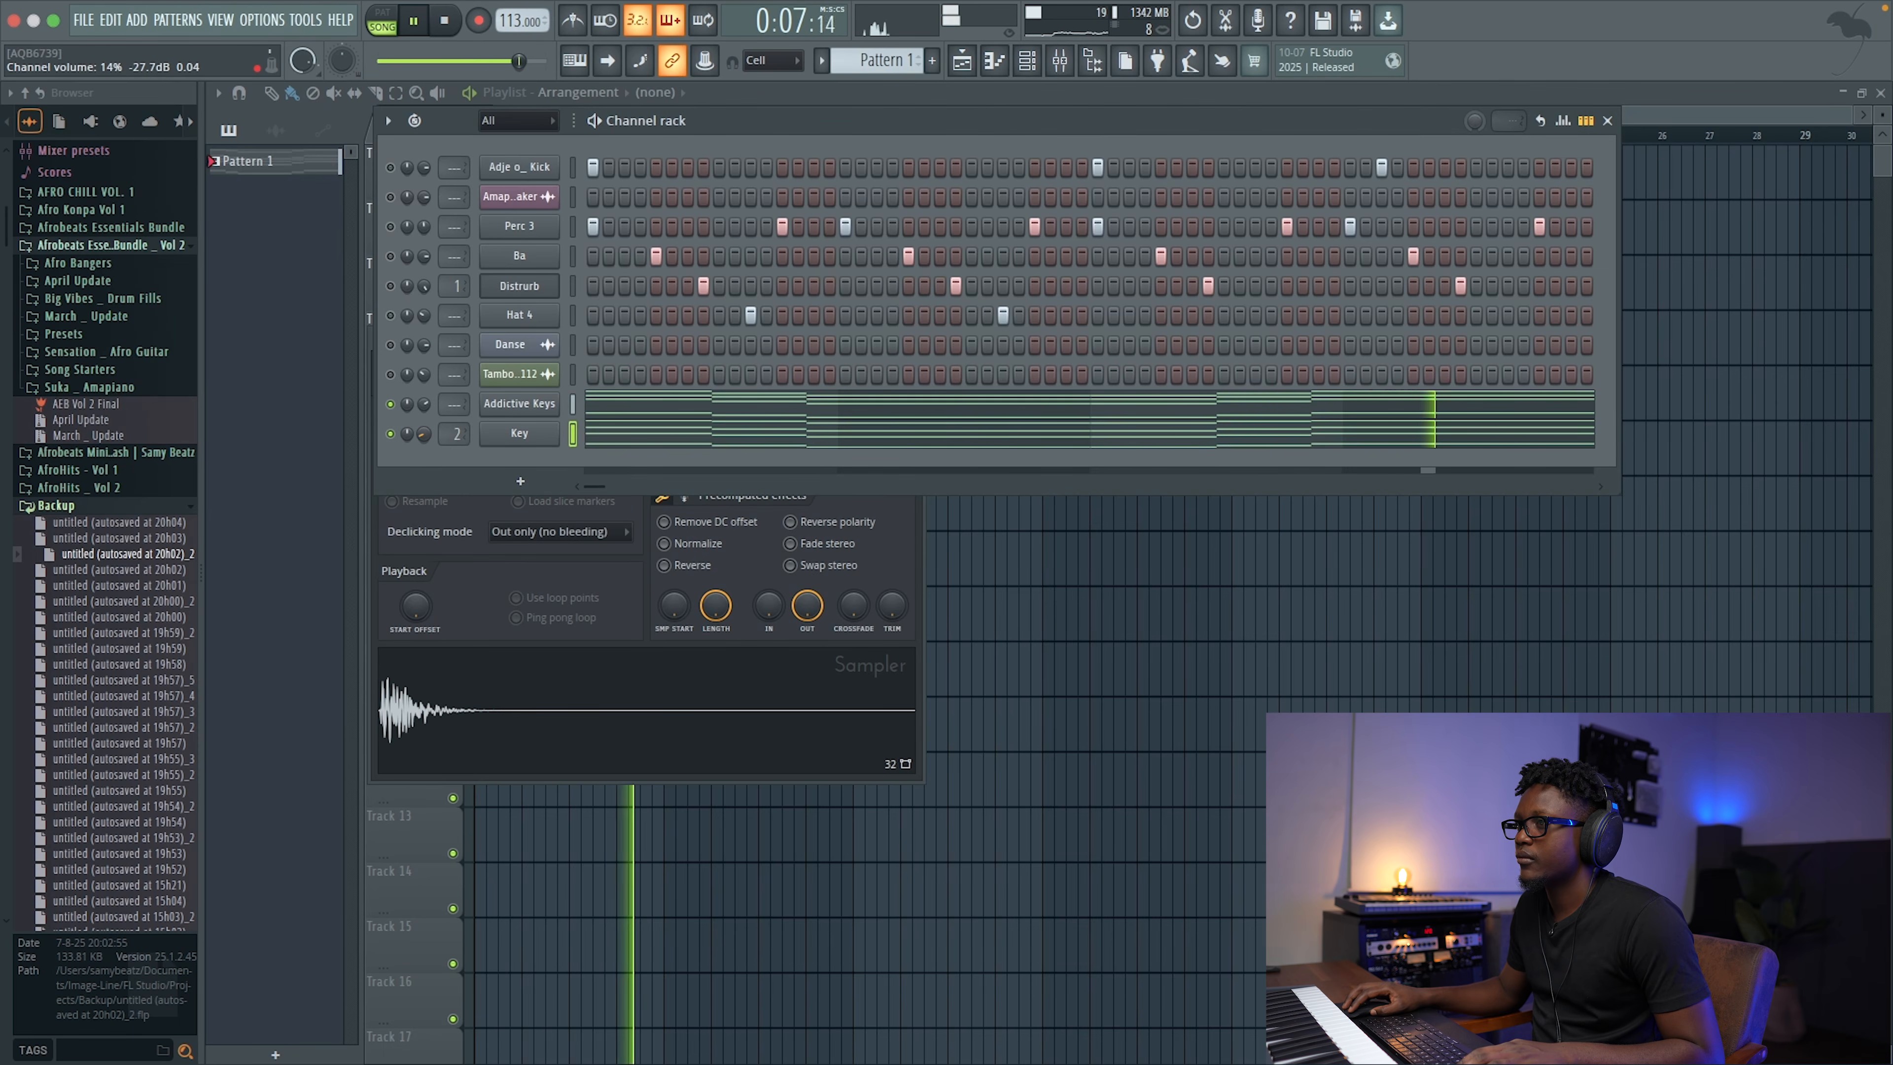
Step: Shift the high-pass band of the Key track's Fruity Parametric EQ 2 slightly lower in frequency and close the EQ and mixer
click(1064, 69)
click(1802, 157)
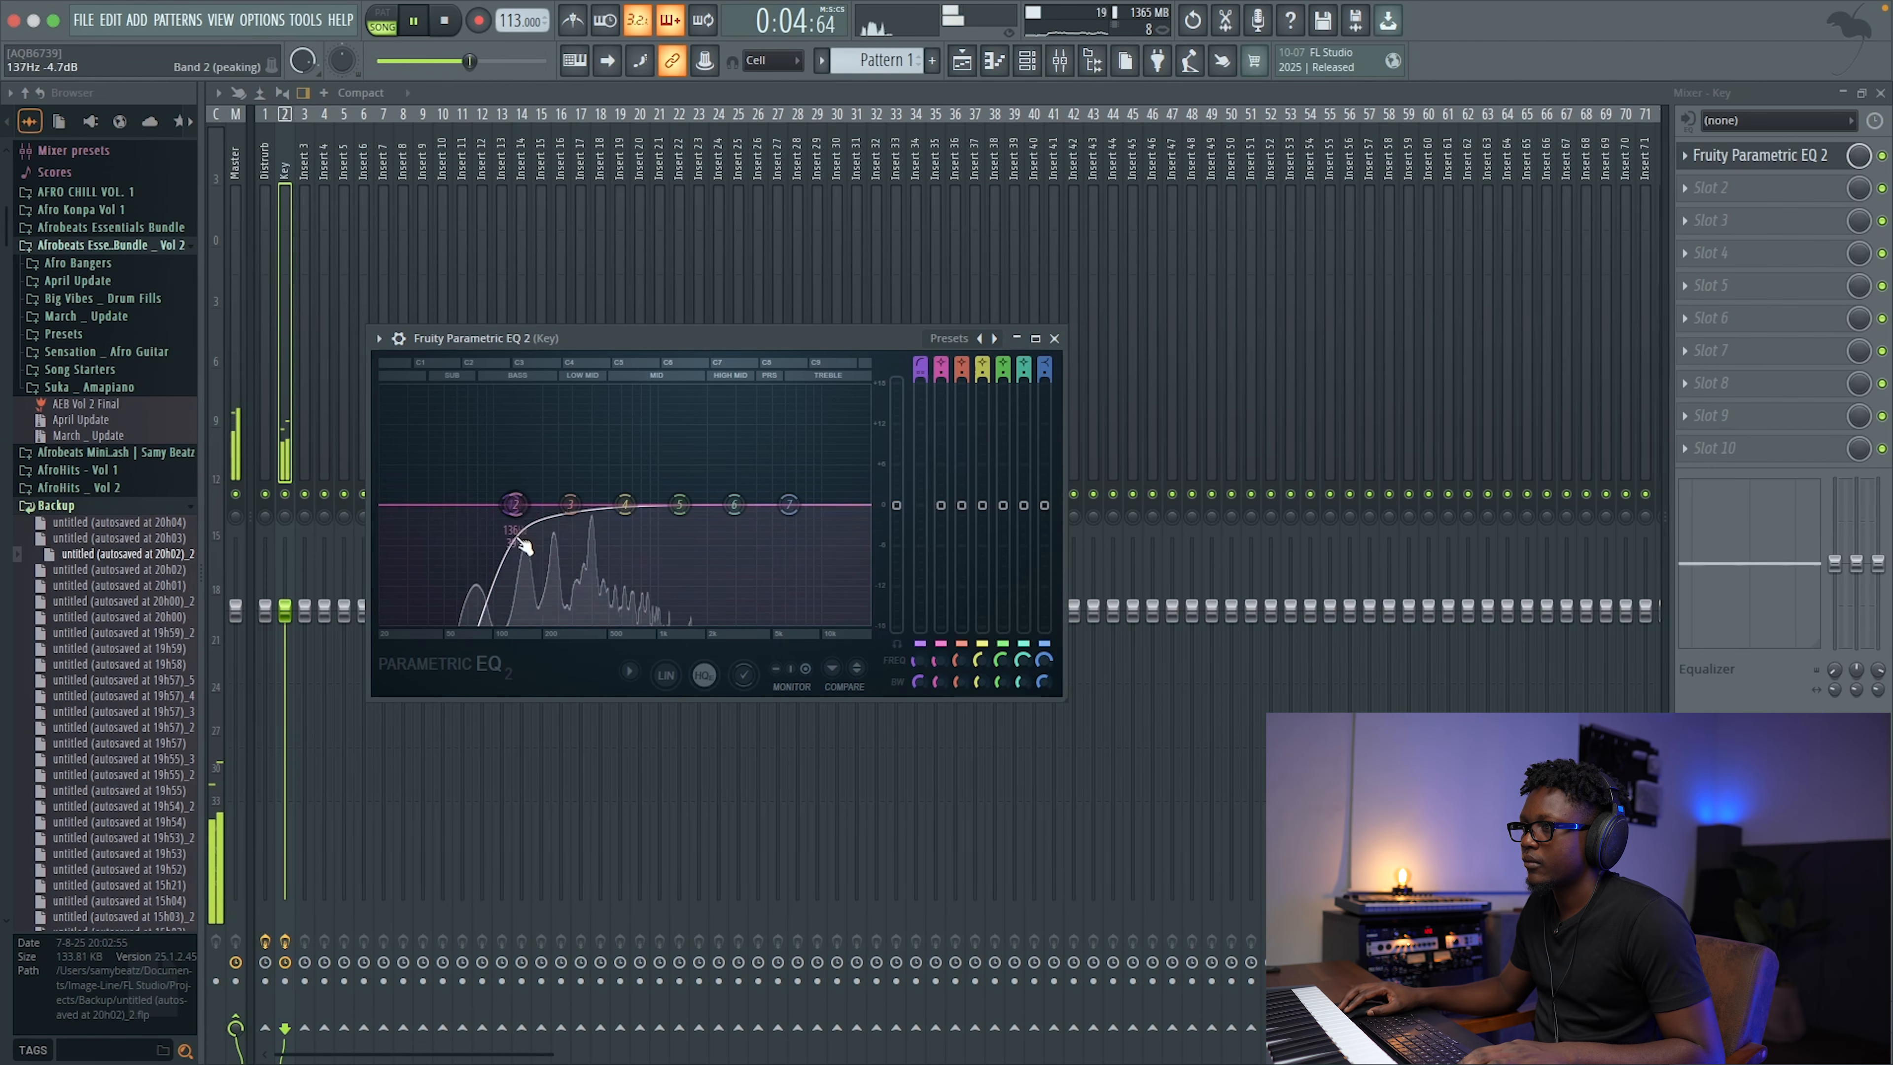
drag(514, 507, 501, 504)
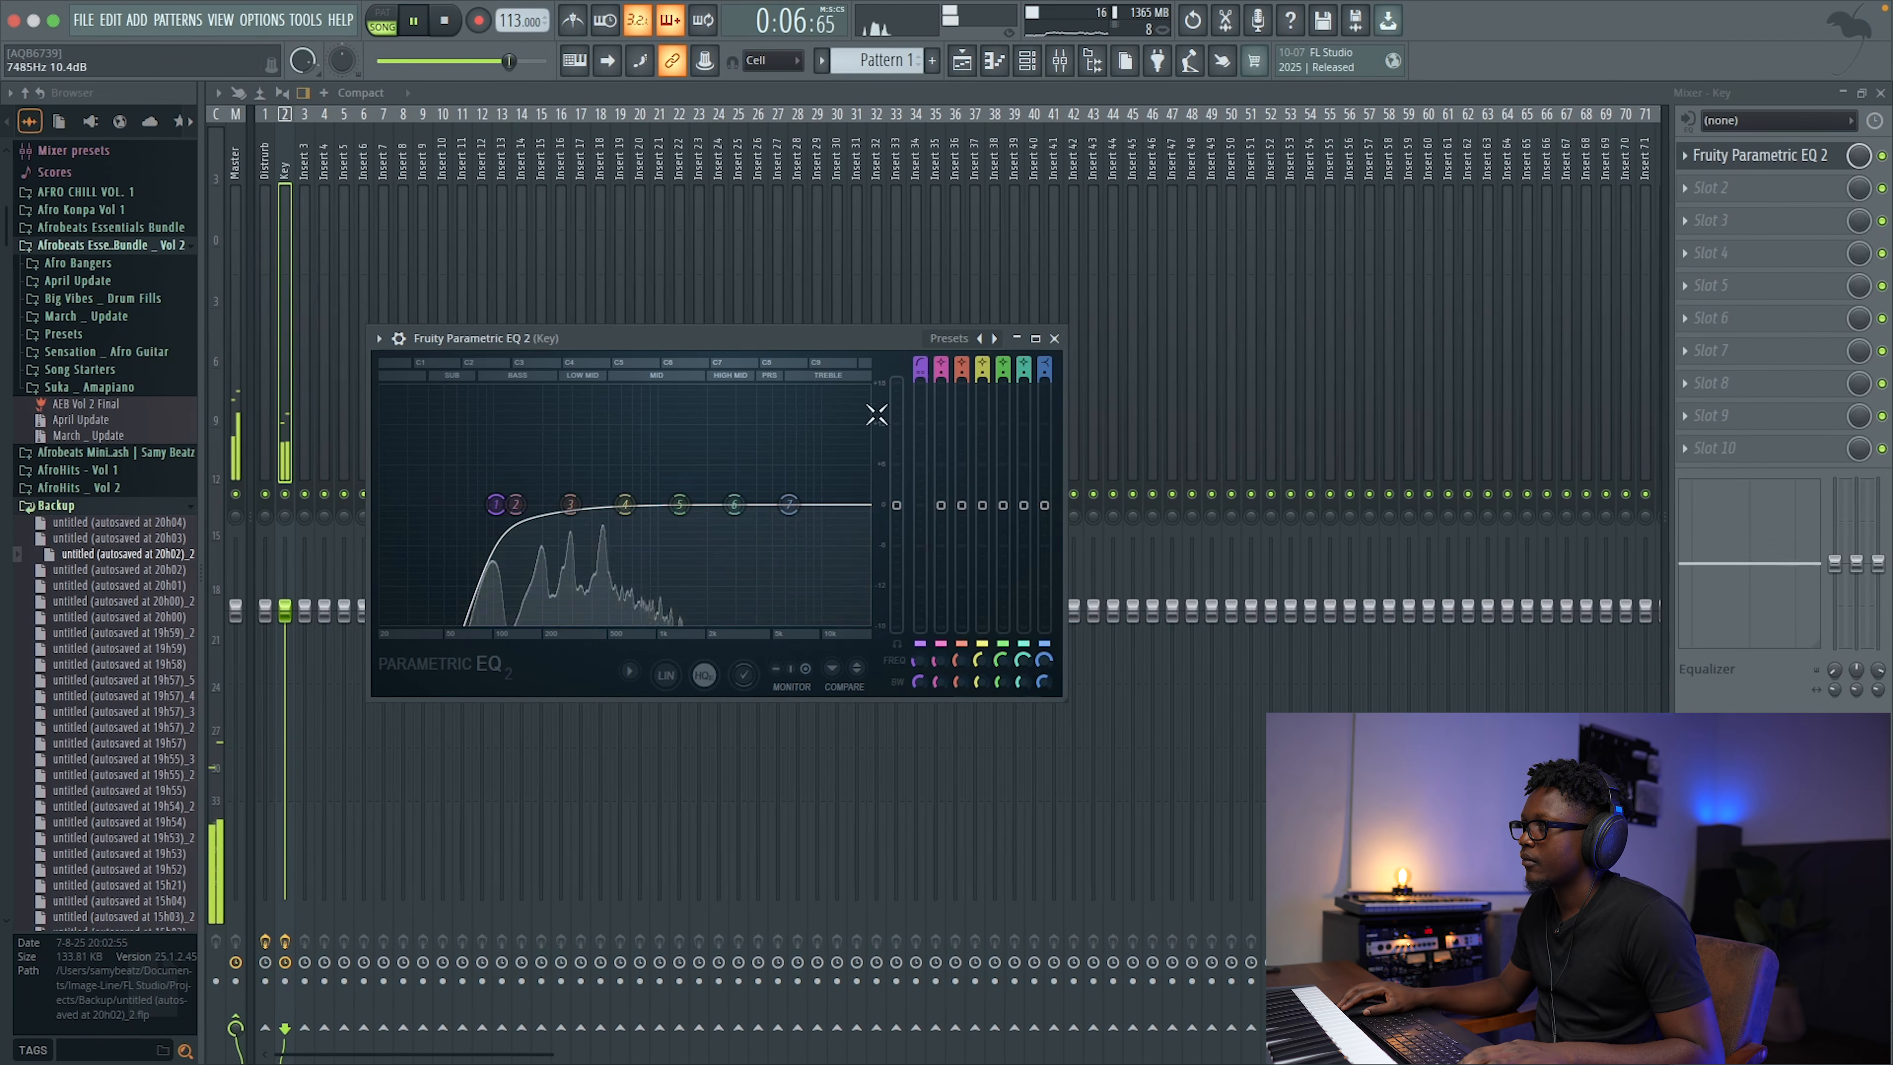
click(1053, 339)
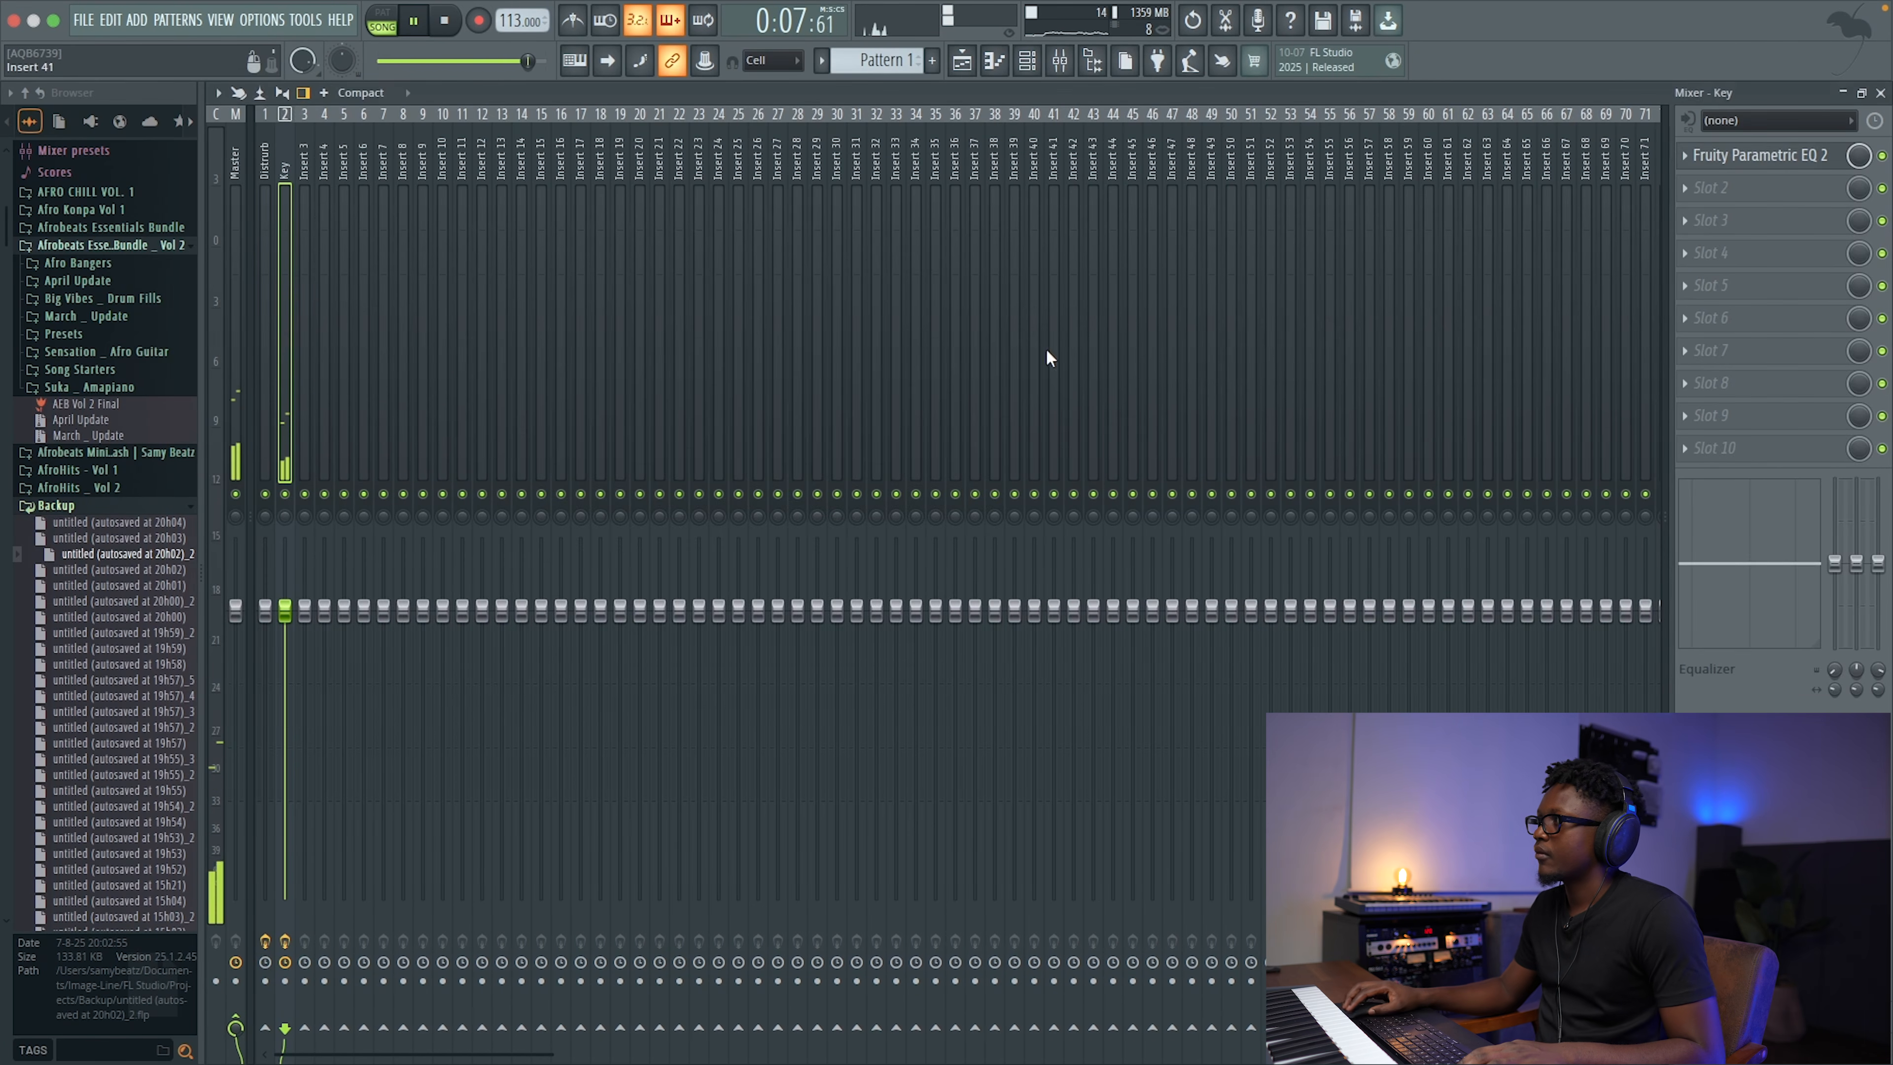
click(1880, 93)
Step: Turn off the solo on the Key channel and play the full pattern with all channels active
key(space)
right_click(389, 434)
key(space)
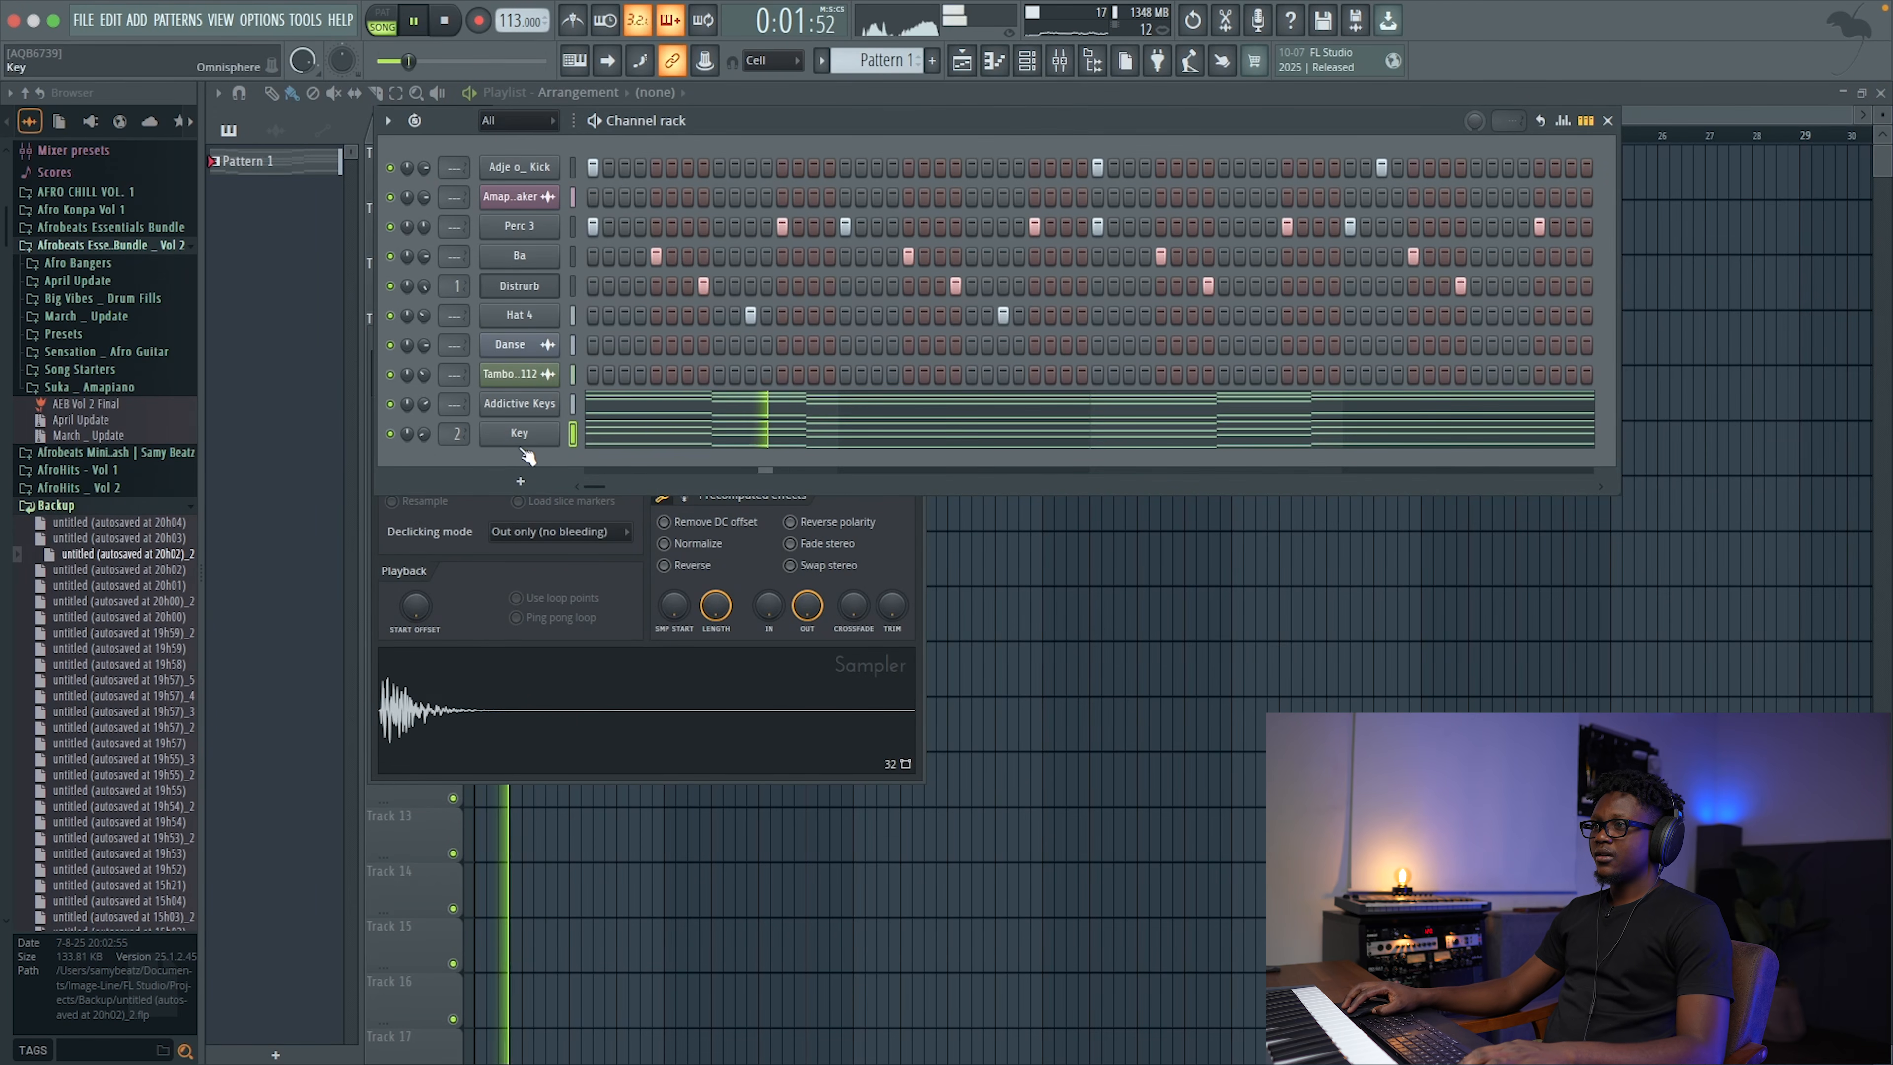
Step: Add an Xpand!2 channel, load the +01 Bigger Legato Strings preset from 16 Strings, and stop playback
click(533, 481)
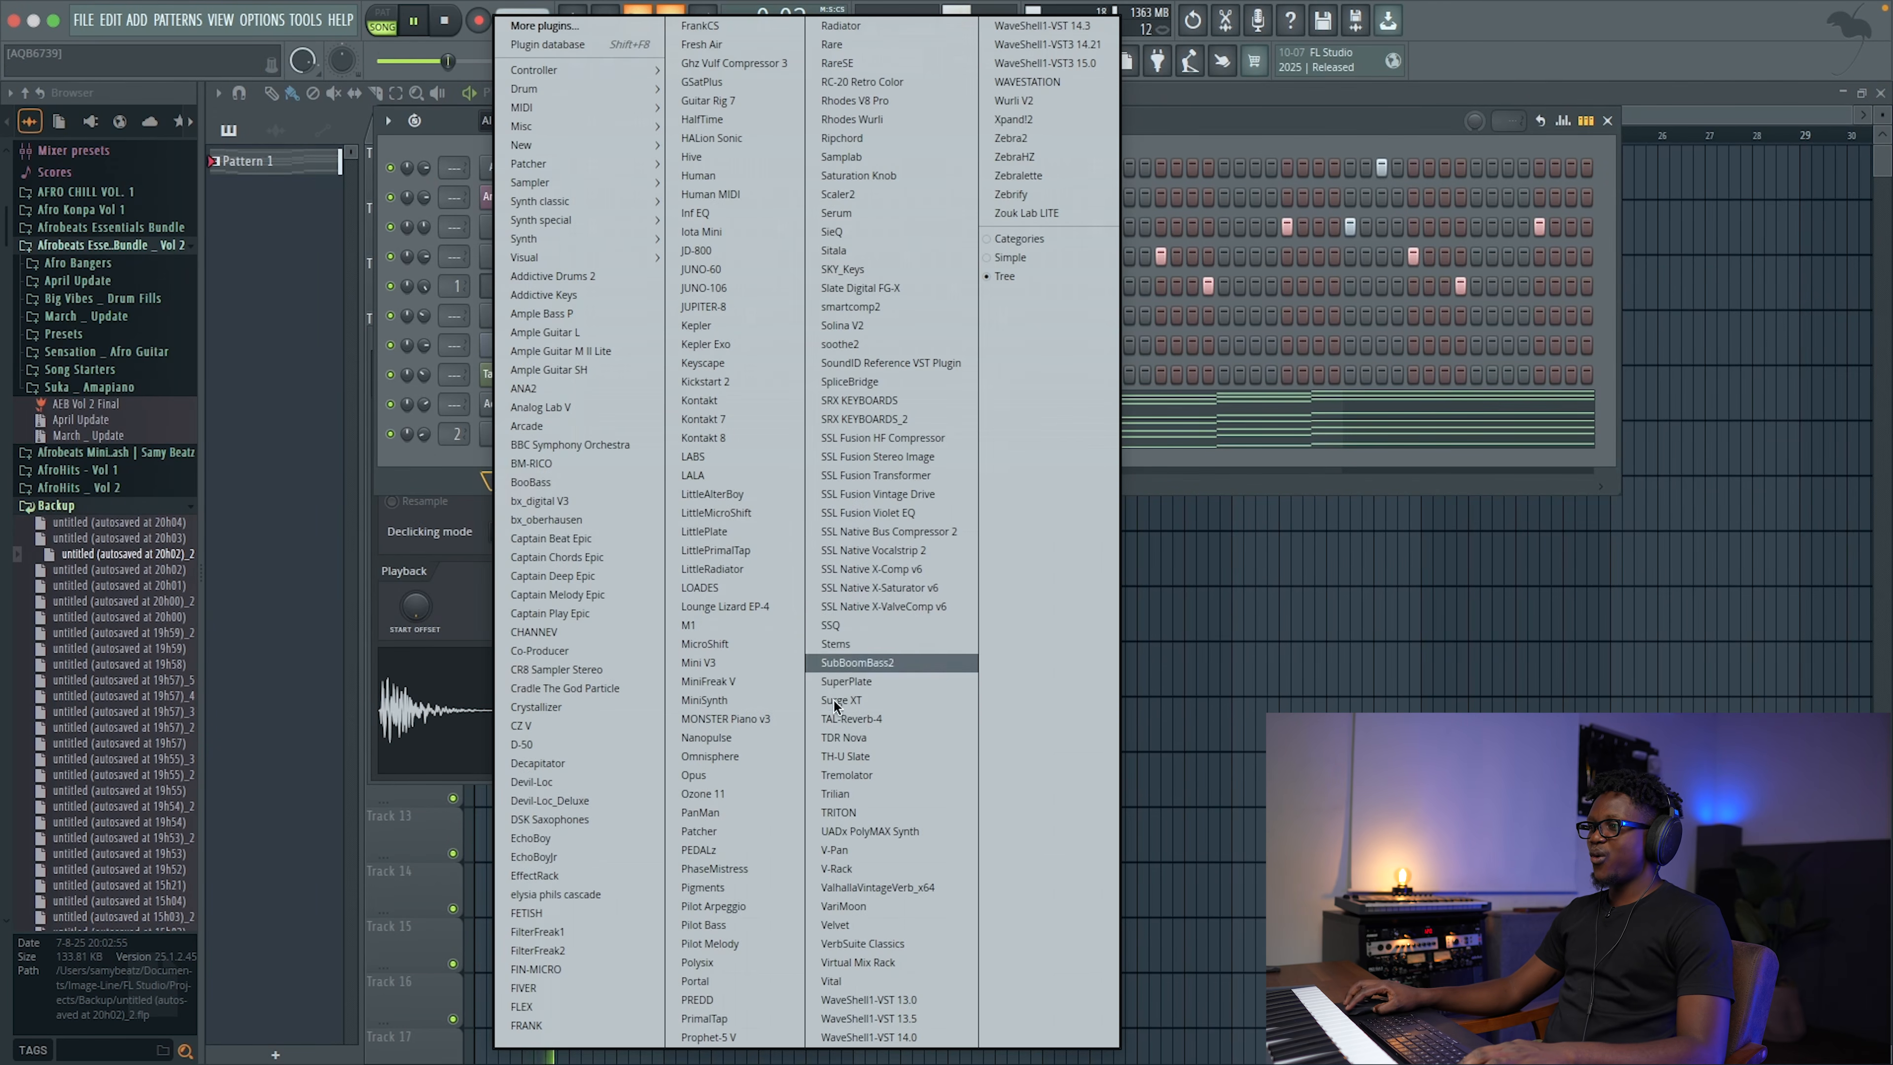
click(840, 812)
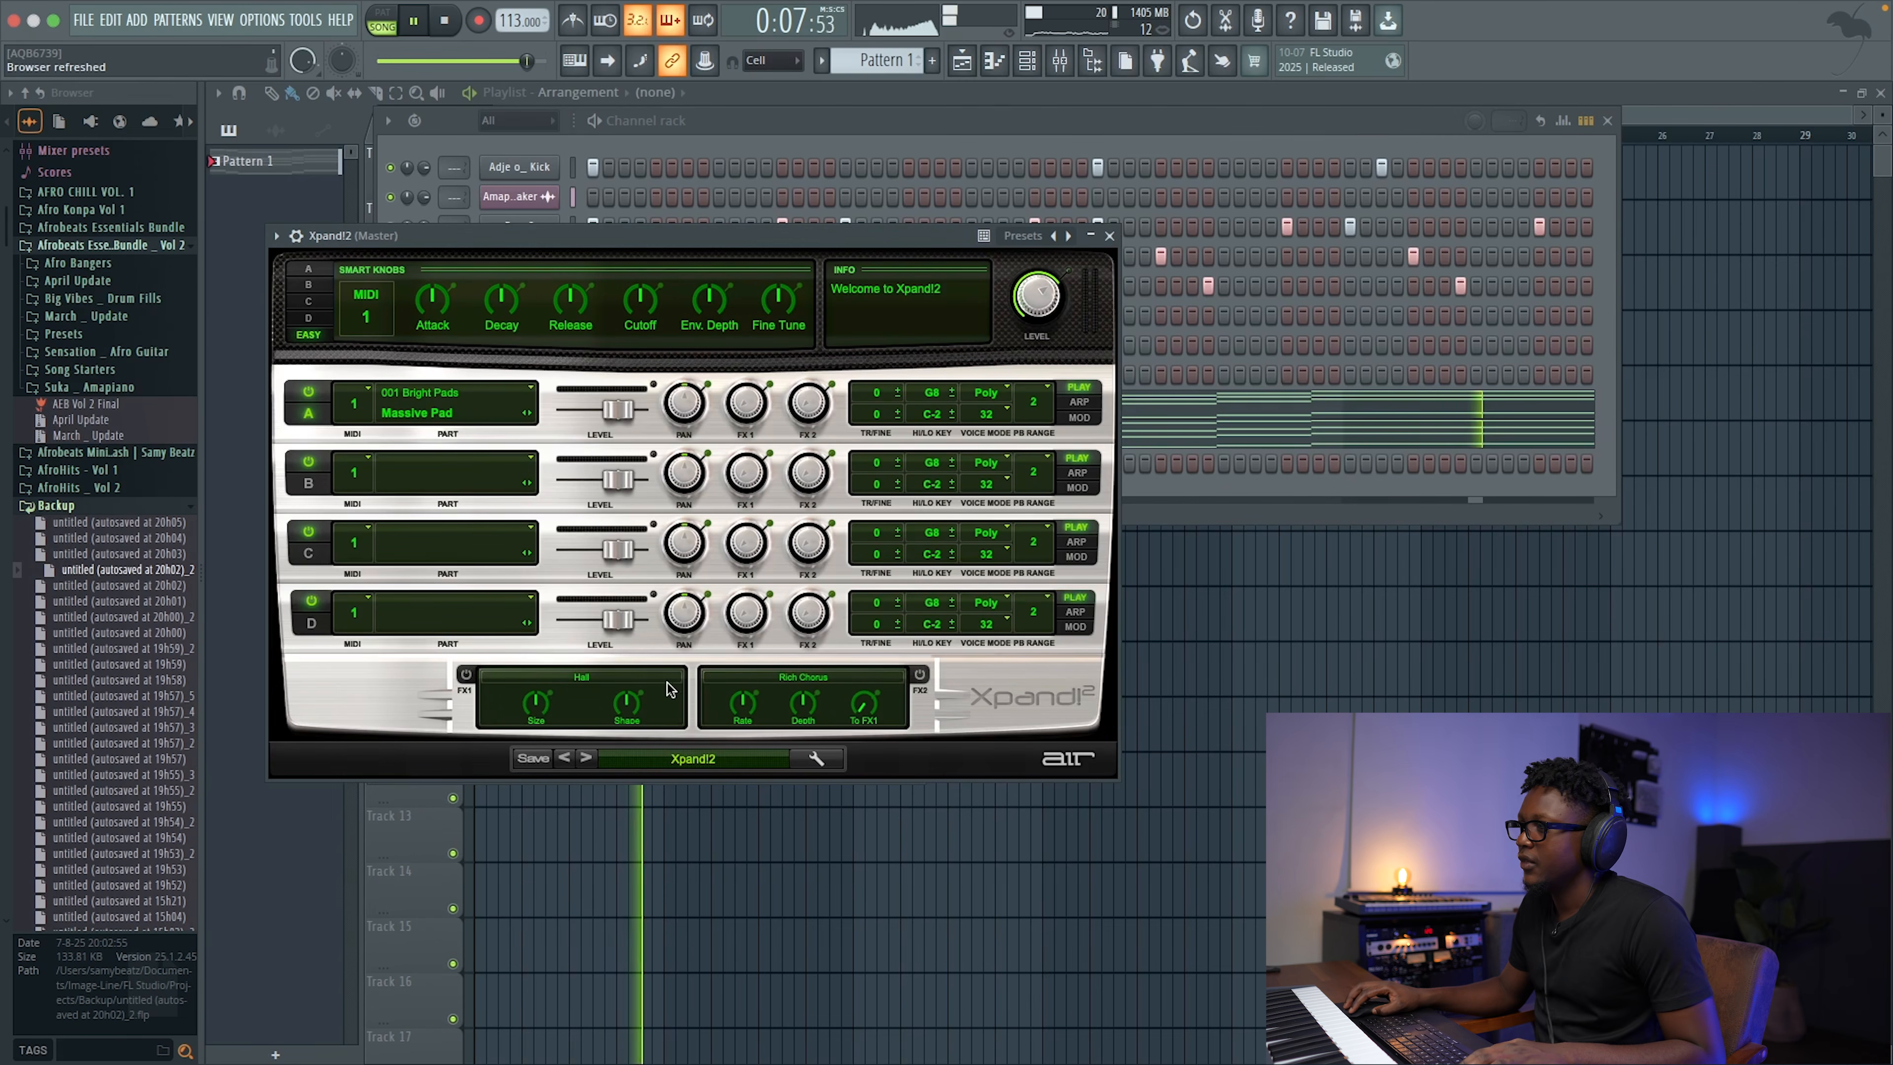
click(654, 768)
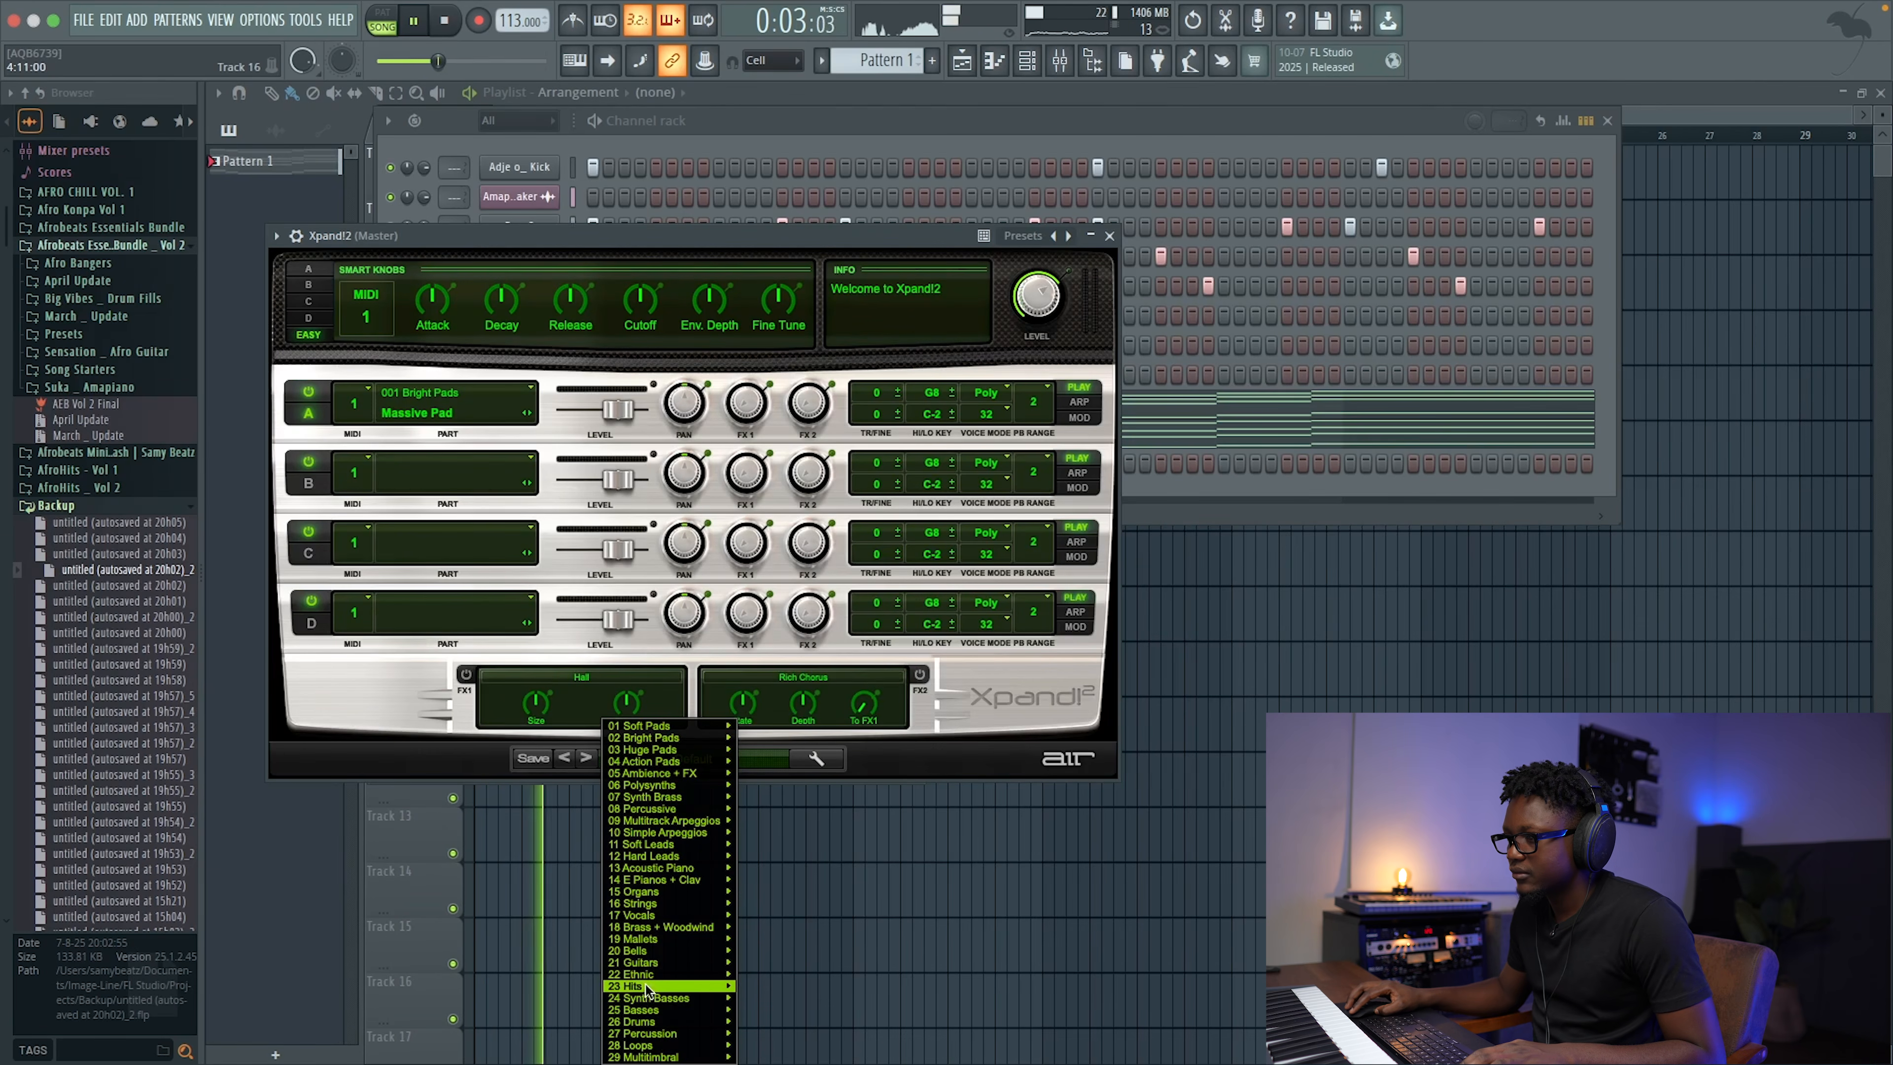
mouse_move(646, 906)
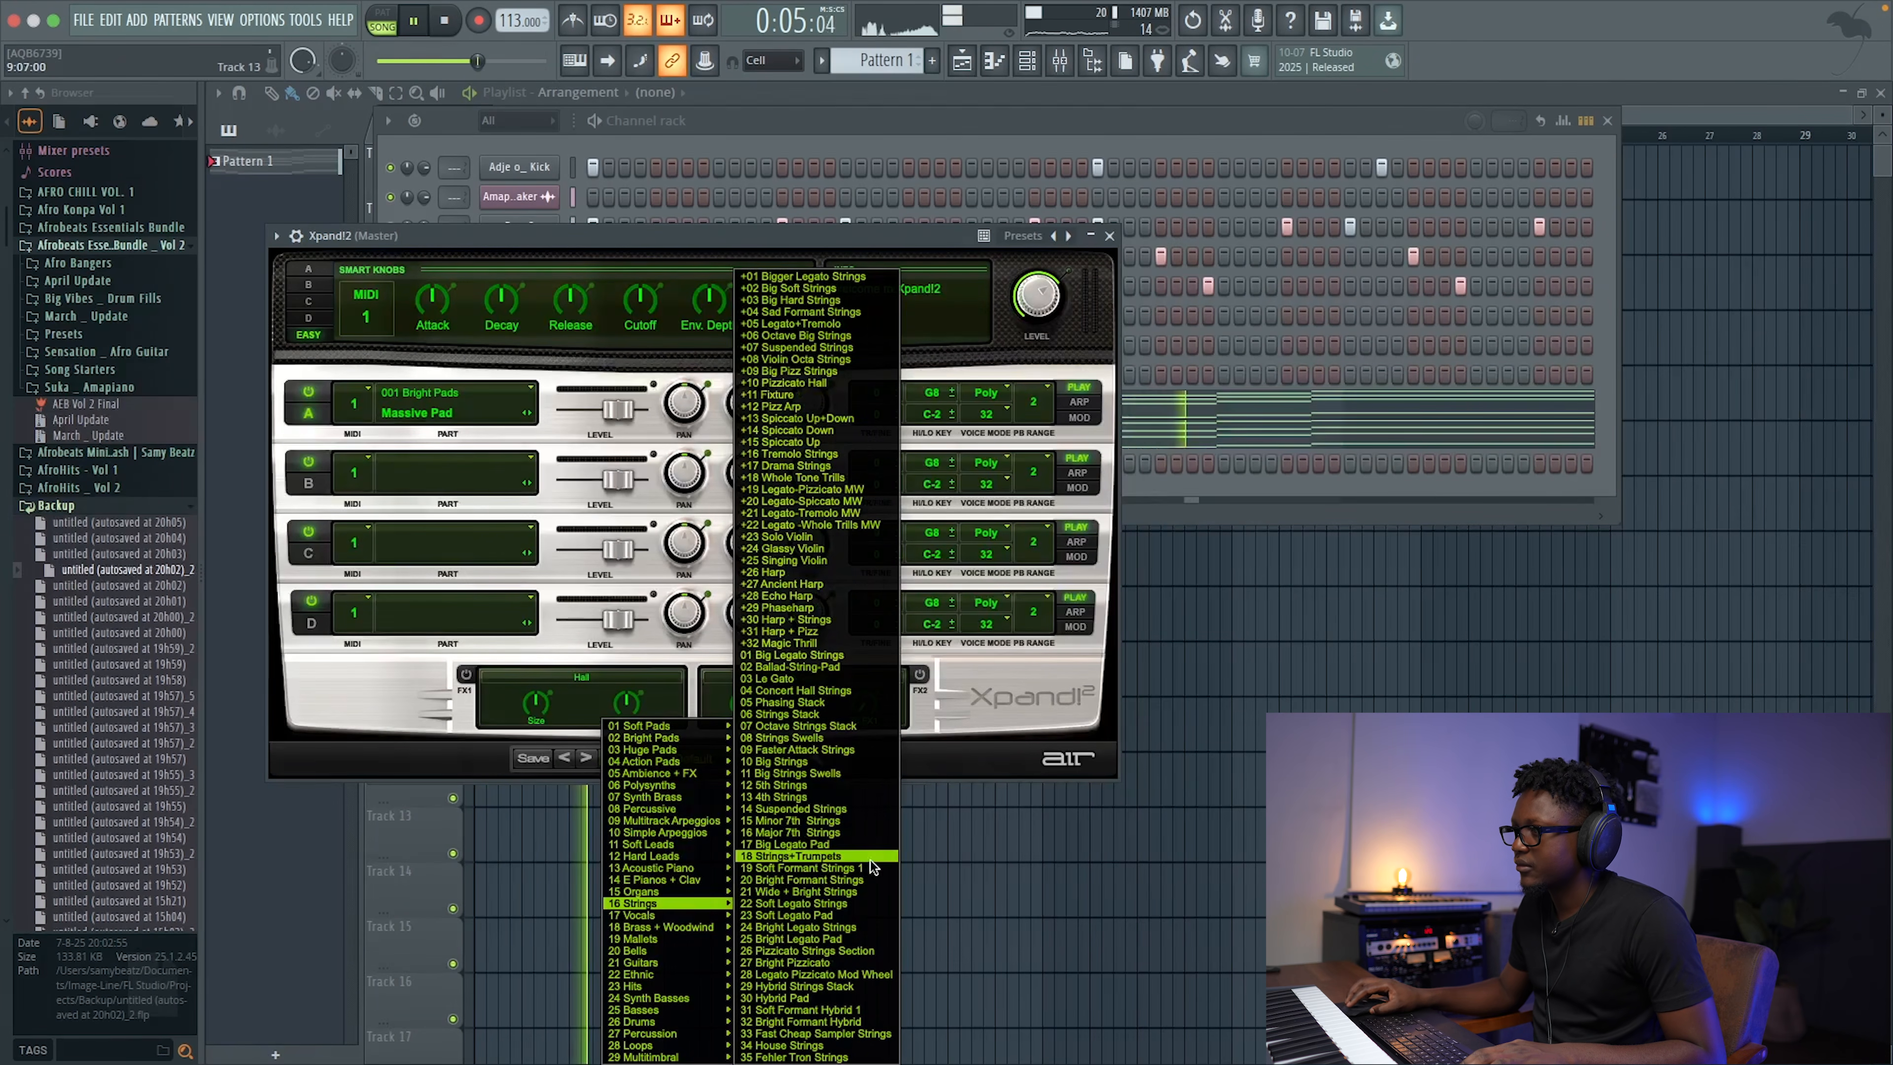
click(836, 280)
key(space)
click(563, 464)
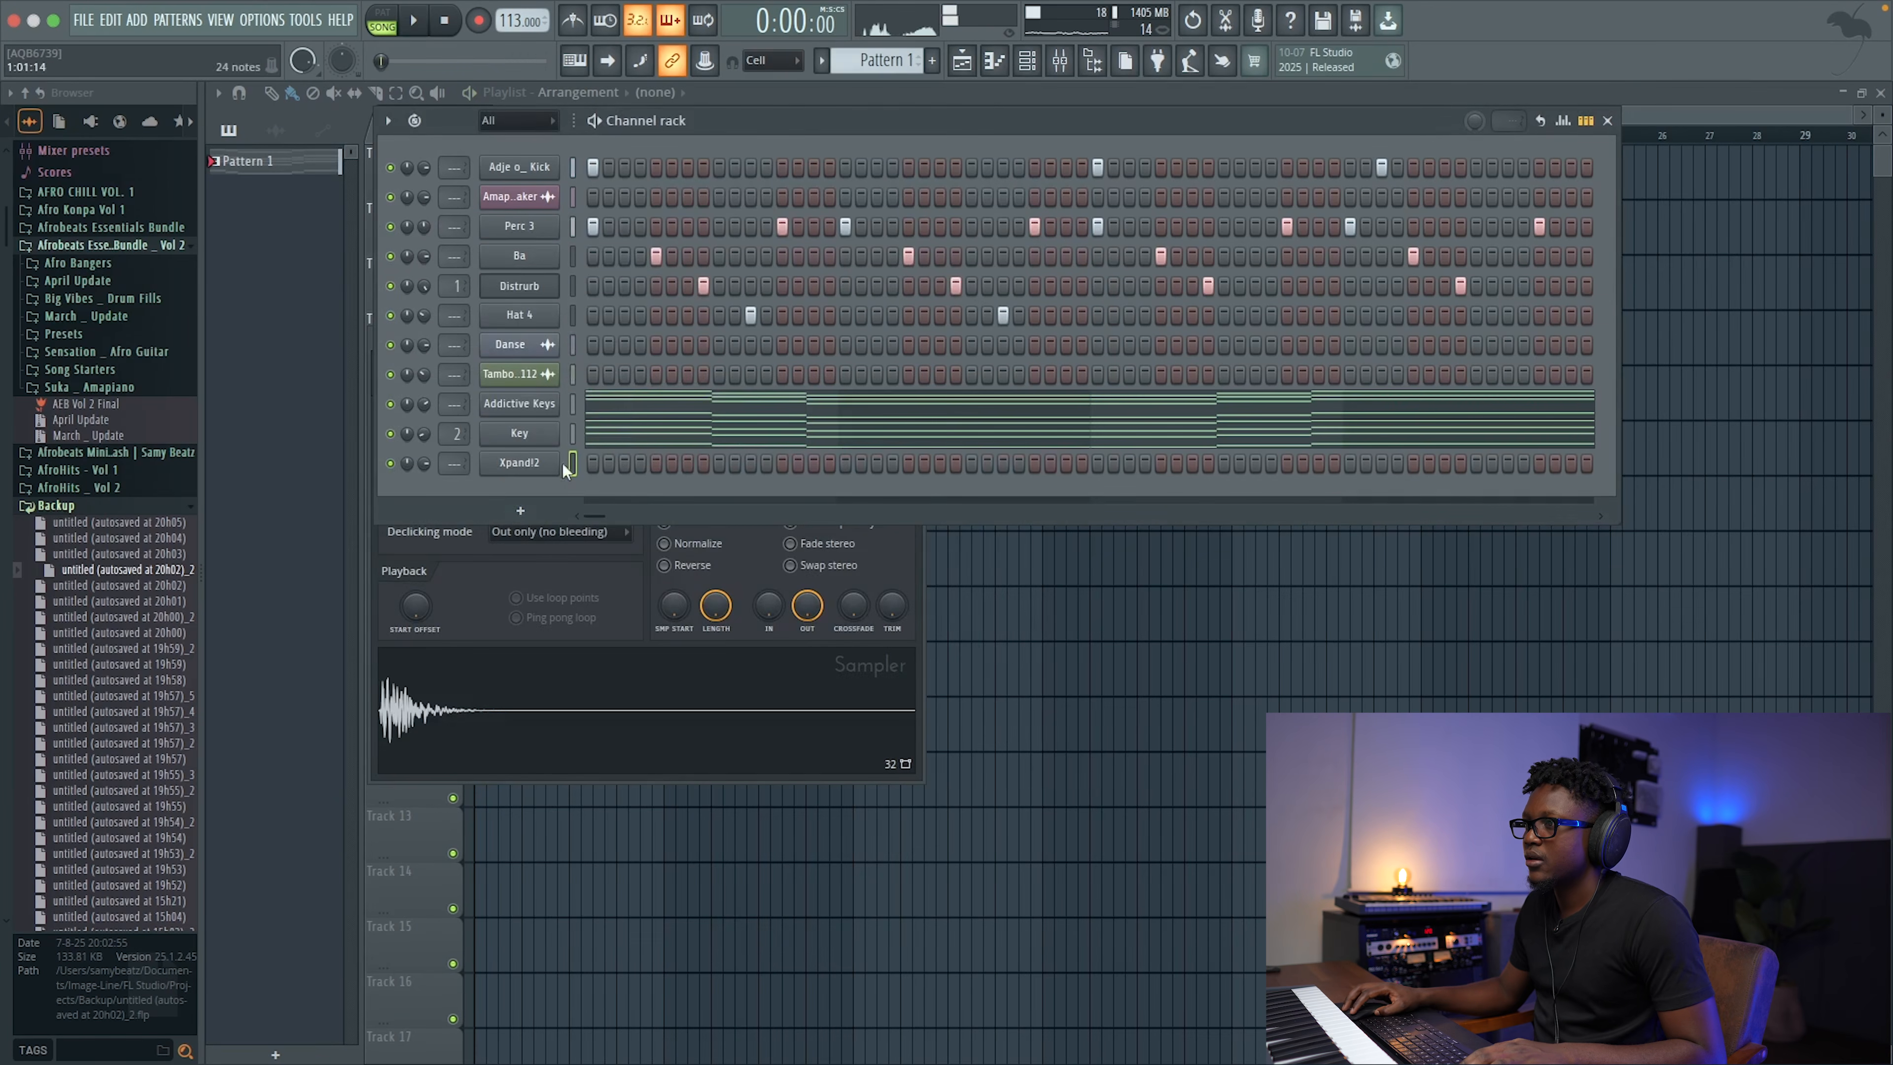
Step: Draw a G4 note and a D5 note in the Xpand!2 piano roll, each sustained across the four bars
right_click(509, 466)
click(634, 458)
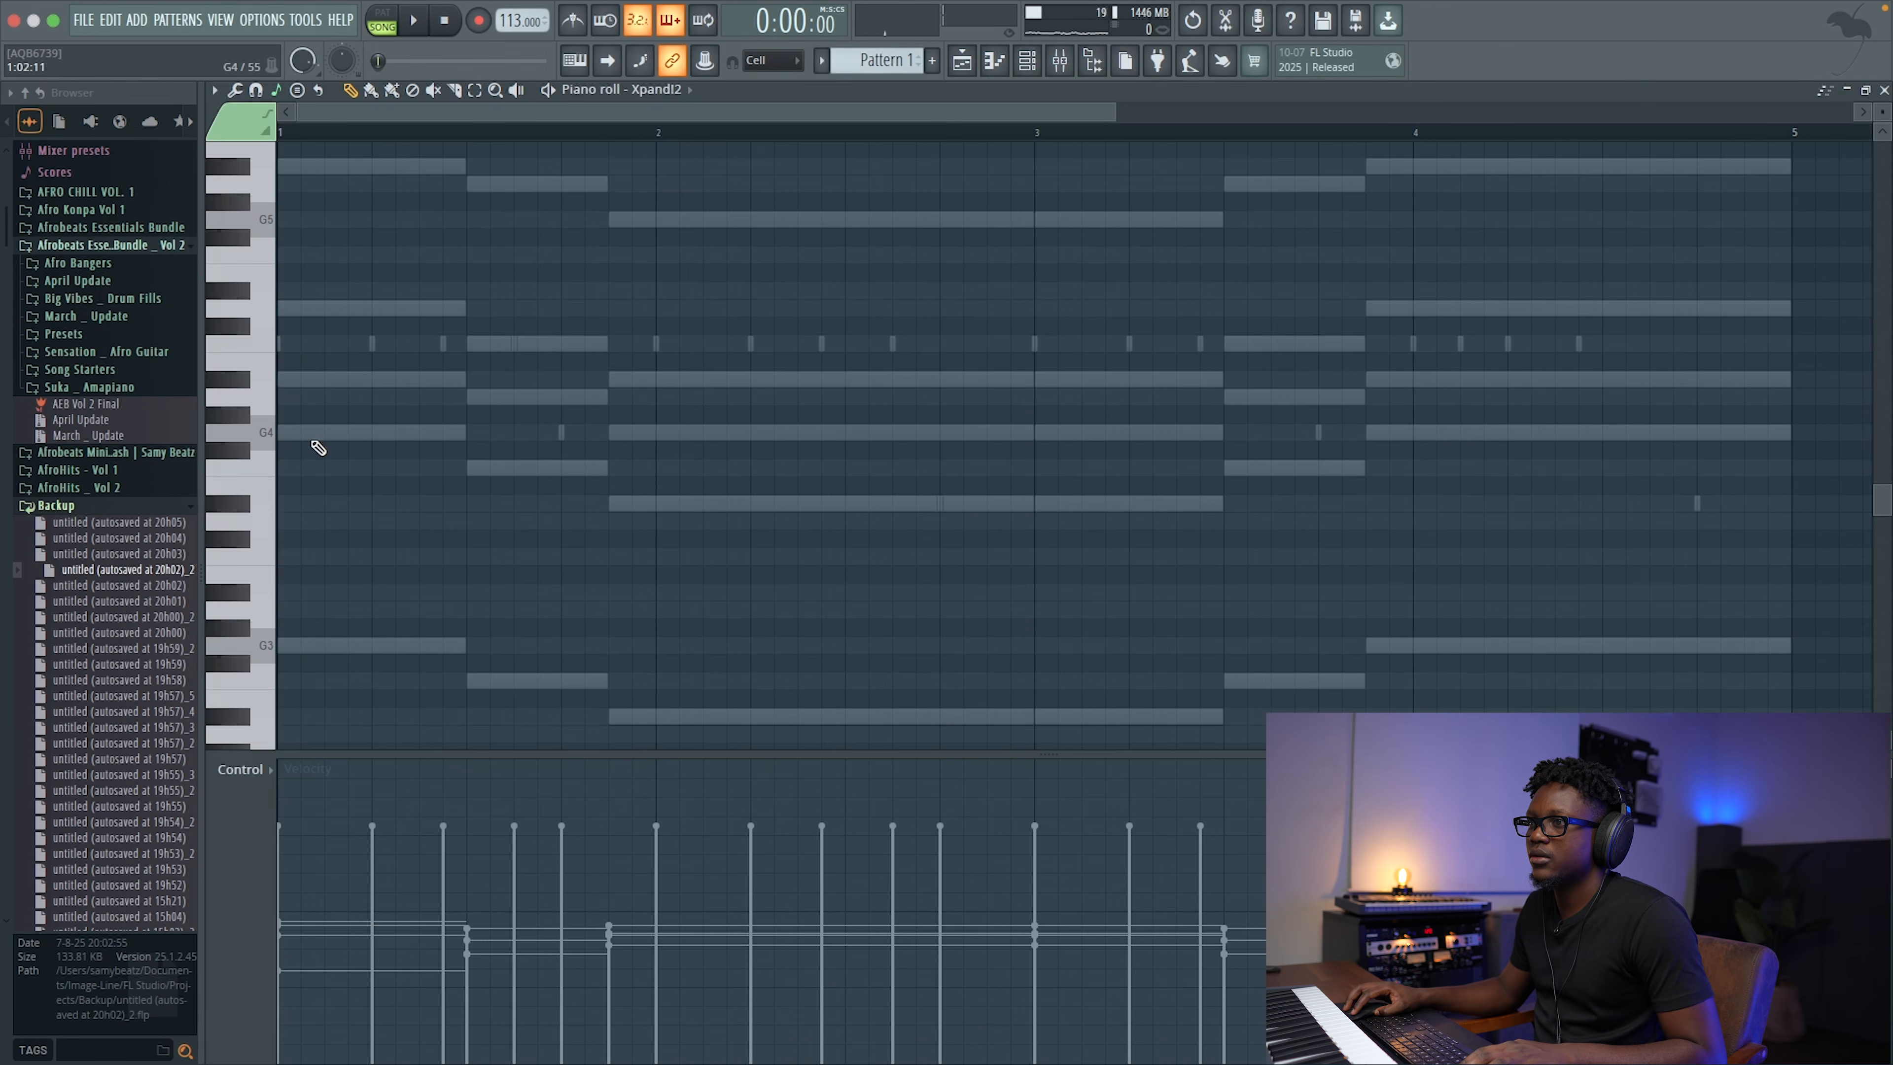
click(1816, 397)
key(ctrl+l)
right_click(1815, 402)
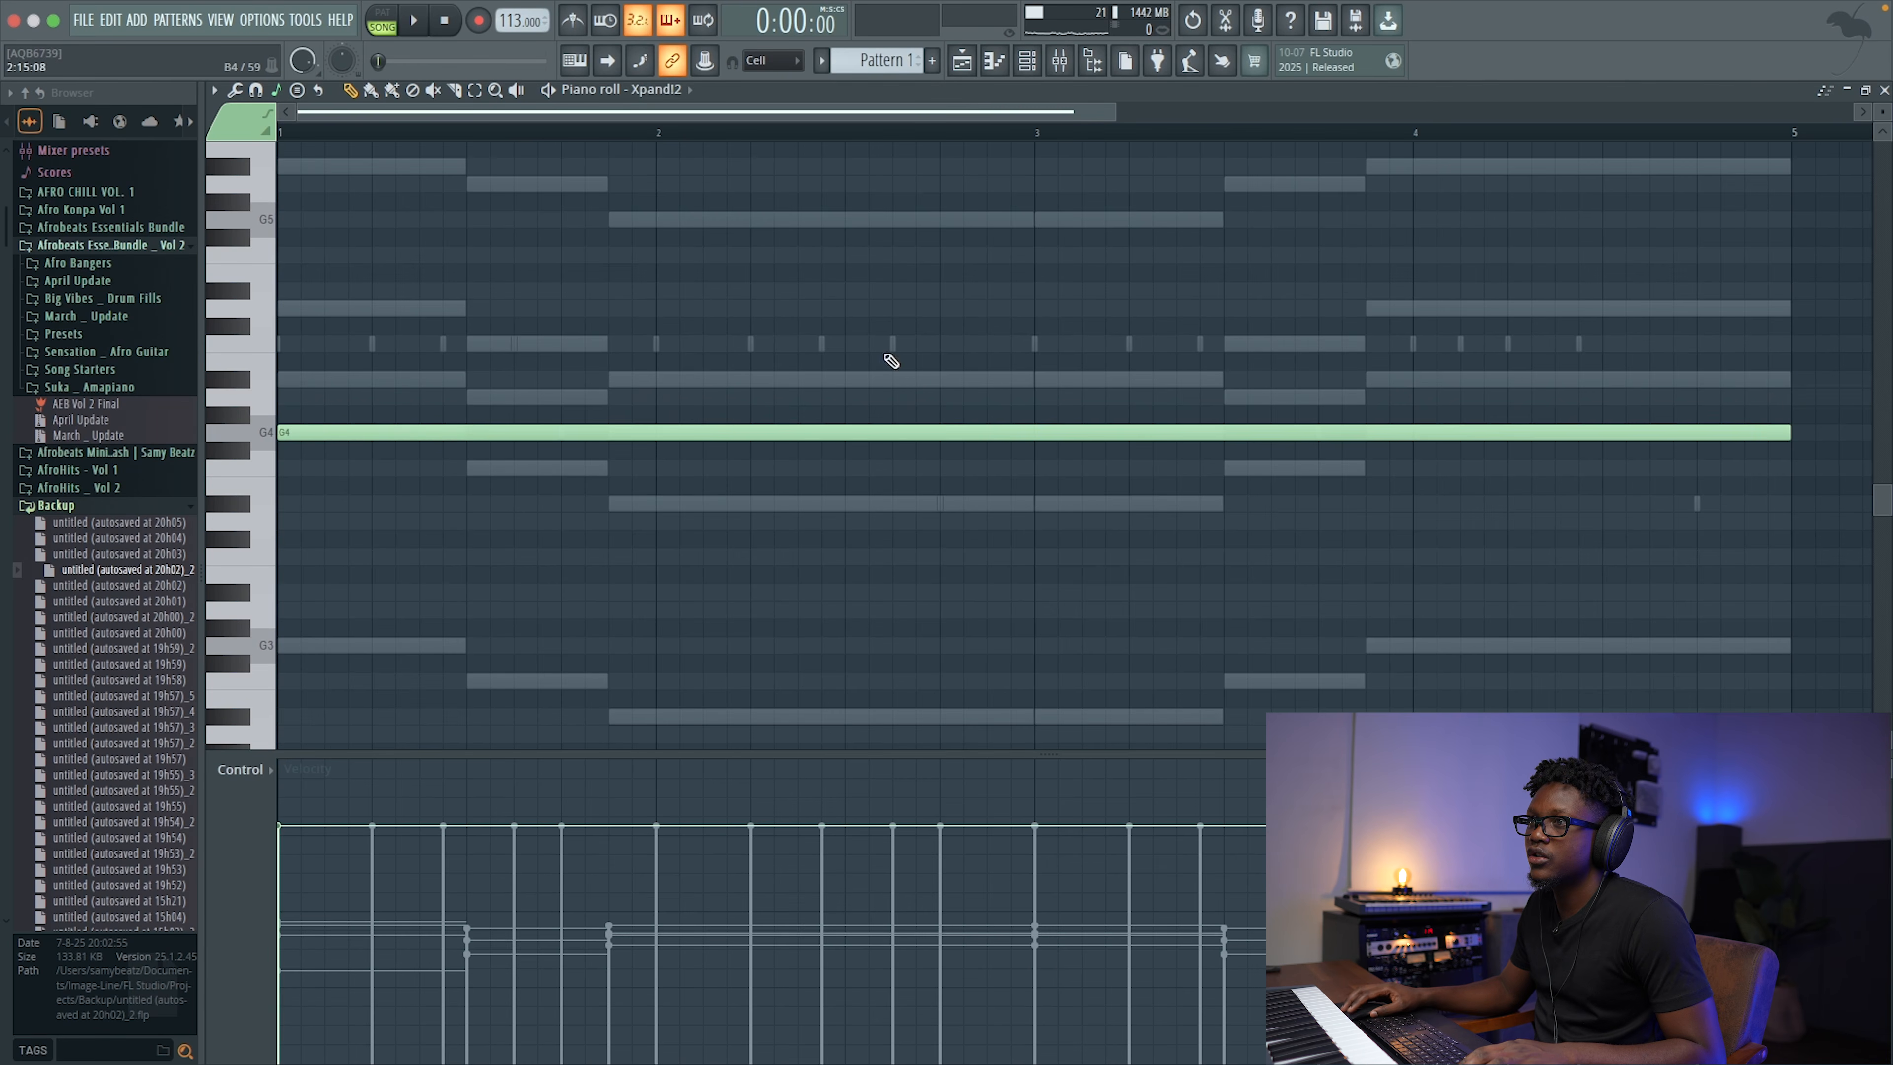
click(337, 317)
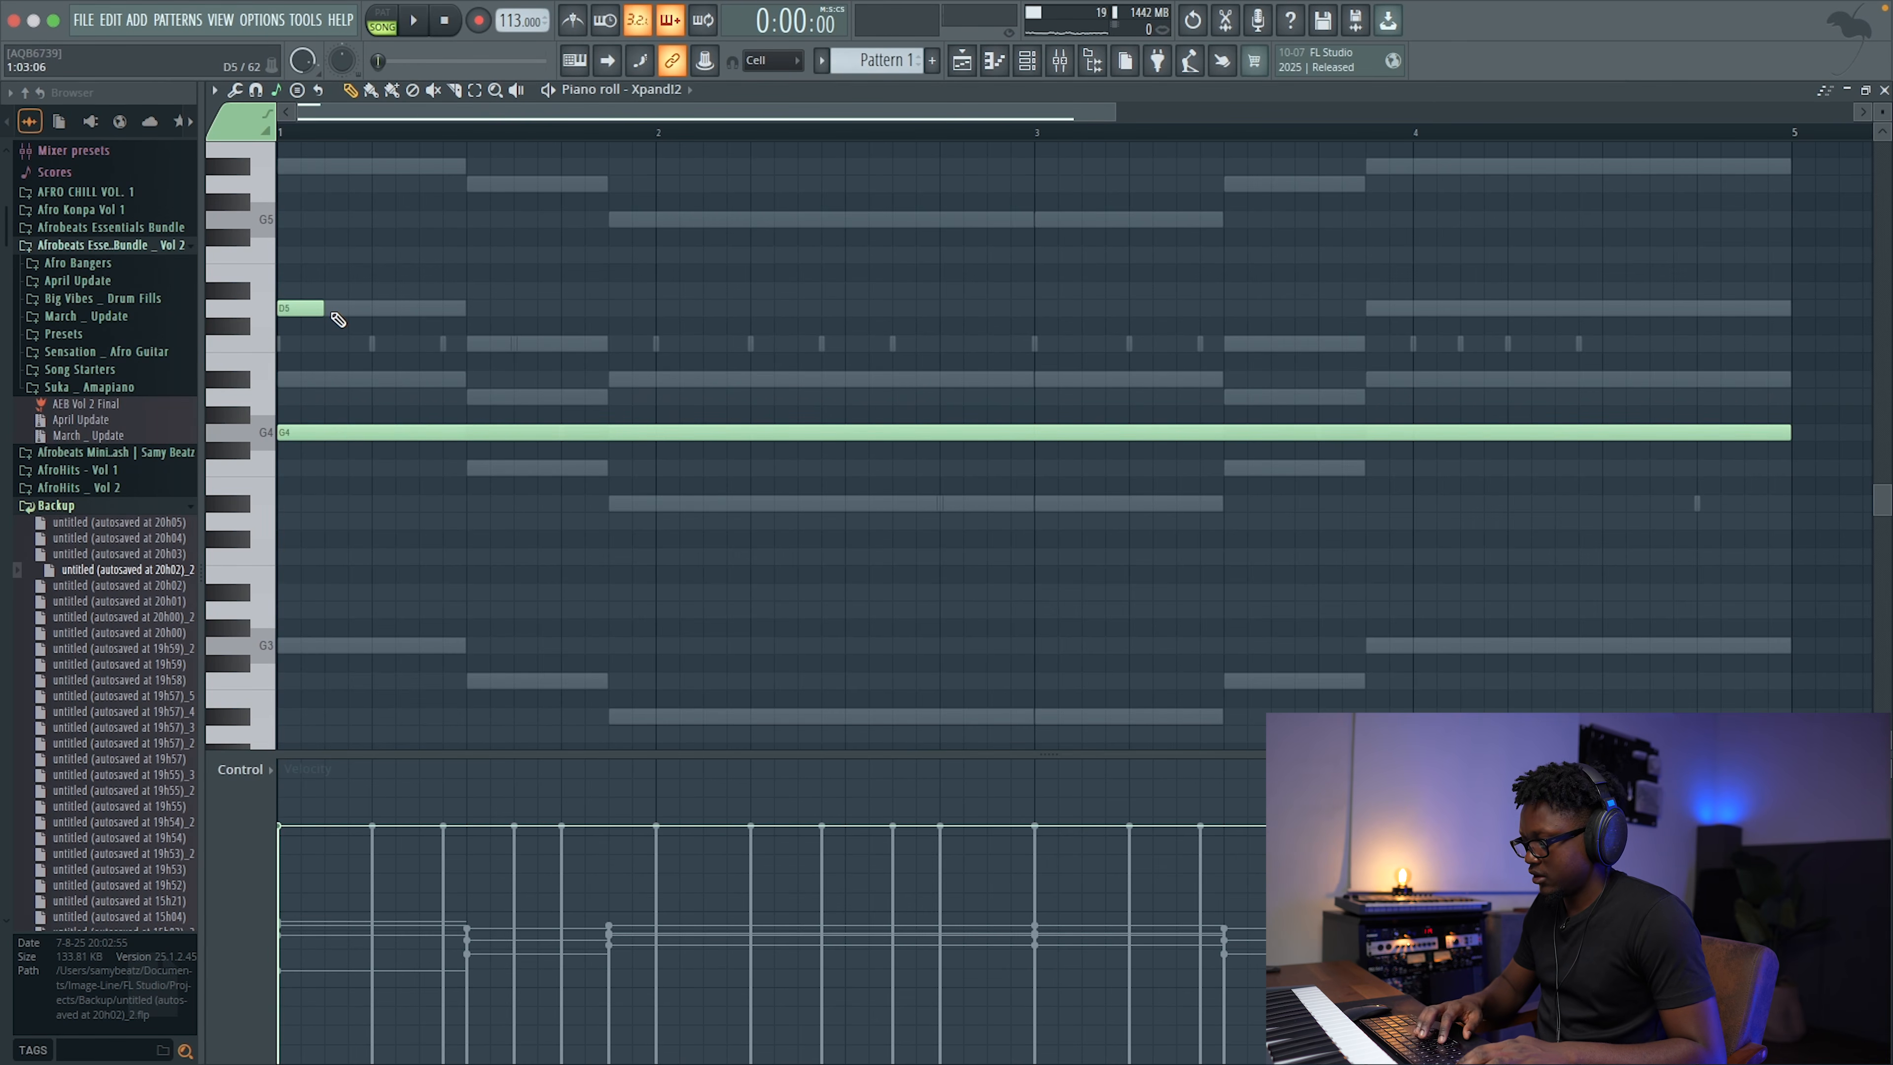
key(ctrl+l)
drag(661, 308, 1710, 355)
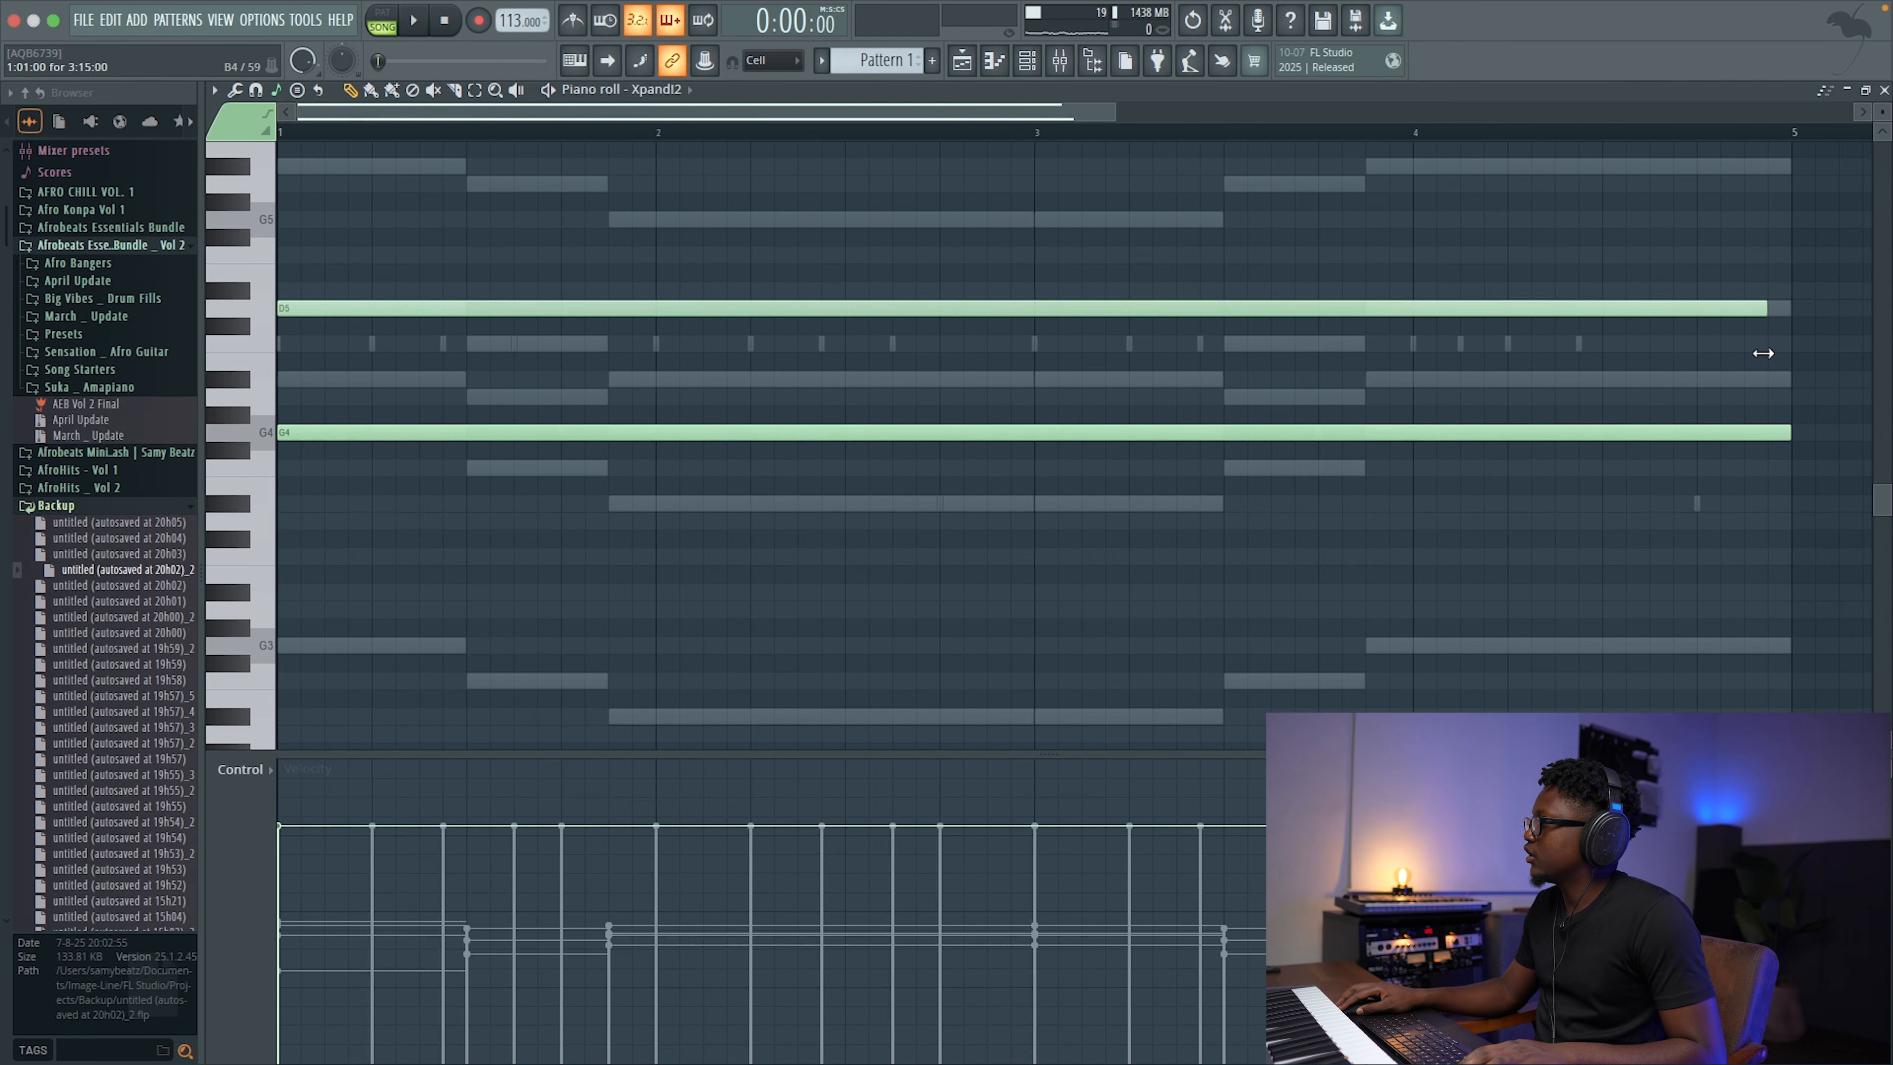
Step: Close the piano roll and lower the Xpand!2 channel volume to about 9% during playback
click(1884, 90)
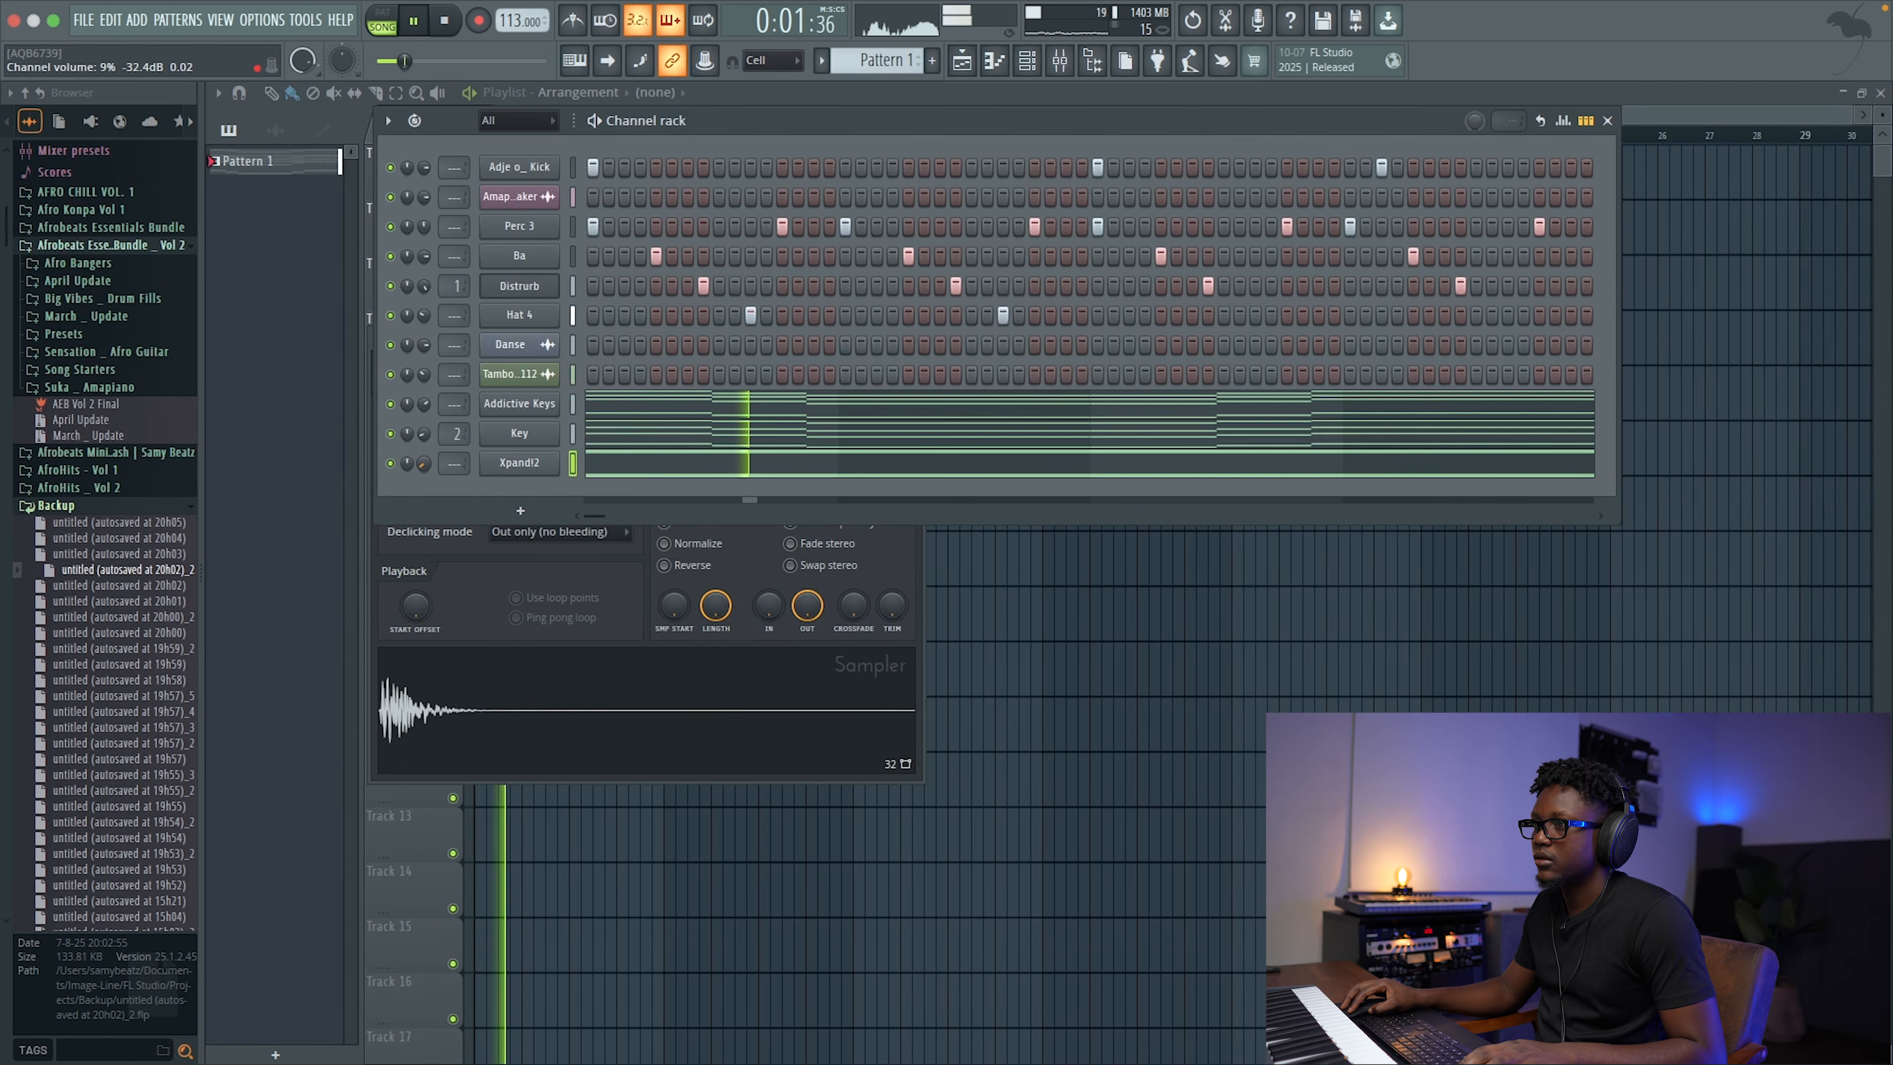
mouse_move(423, 463)
mouse_down()
mouse_move(424, 421)
mouse_move(424, 461)
mouse_up()
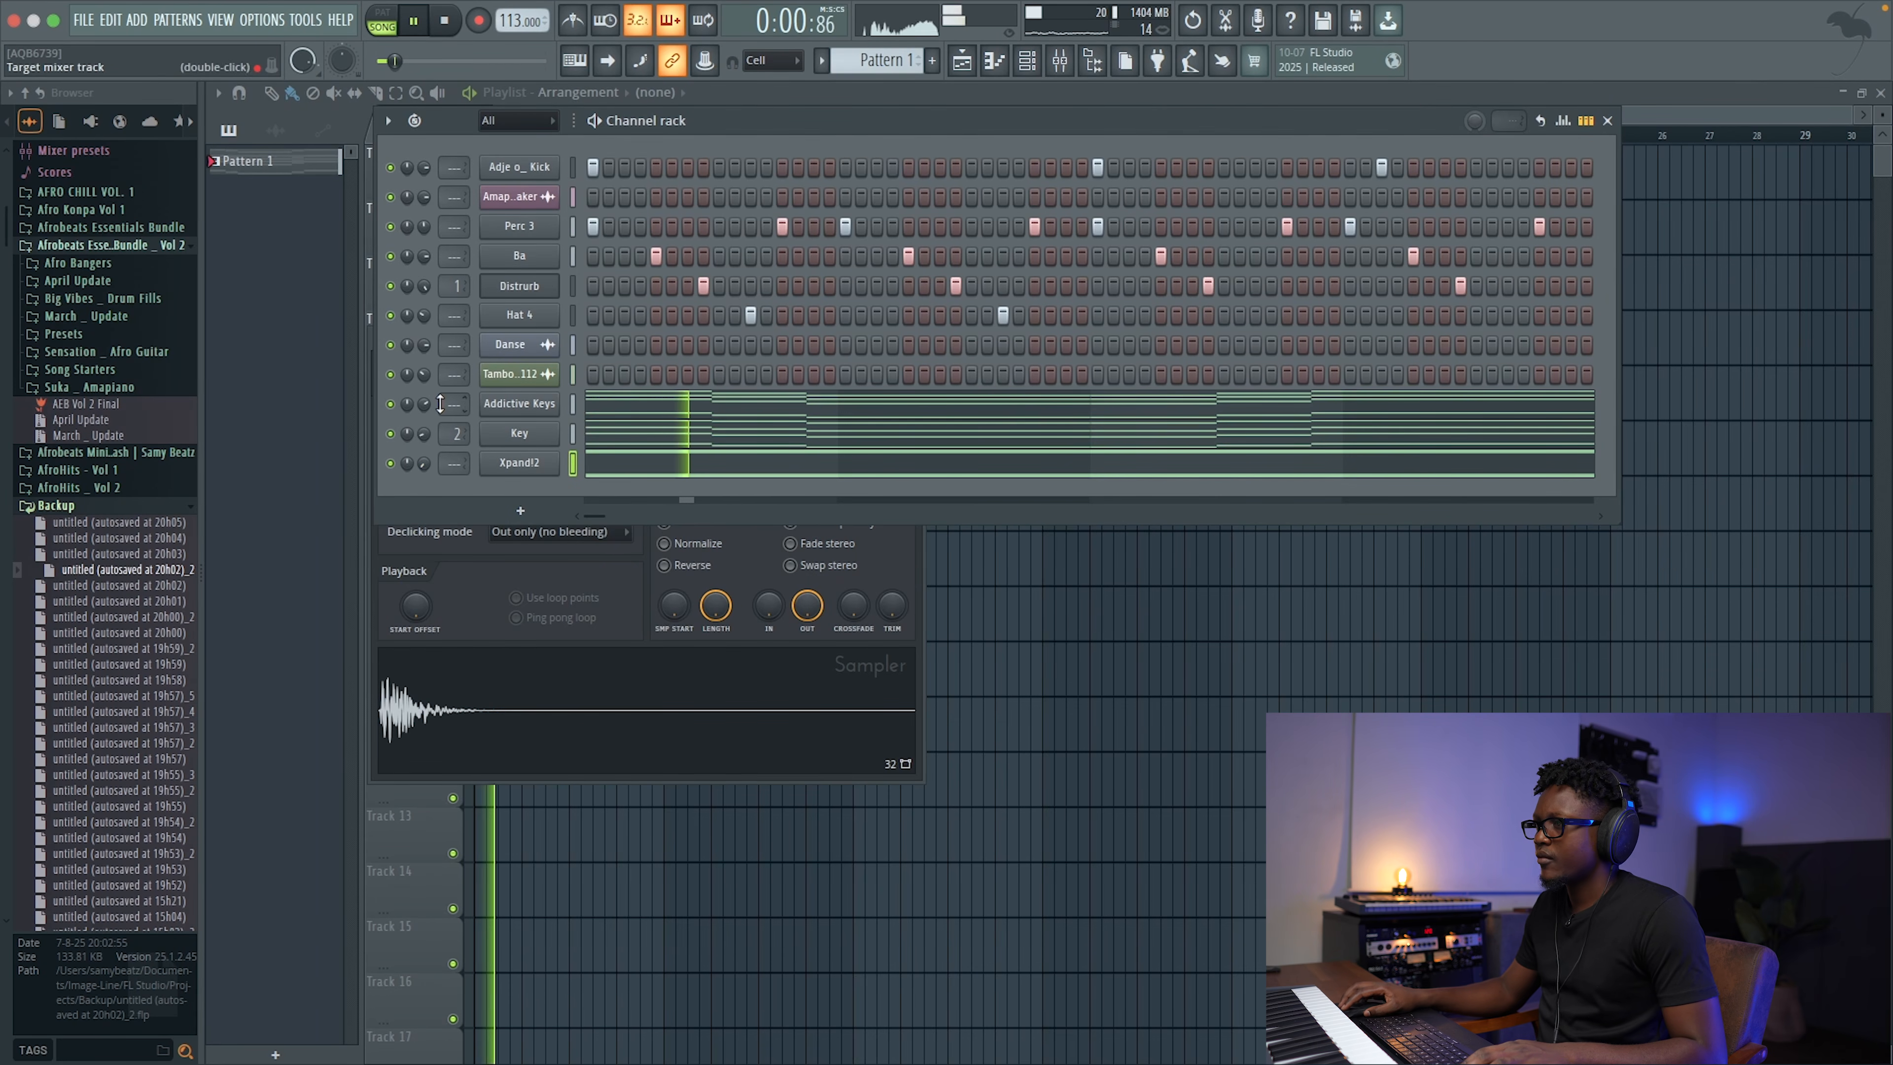
Step: Add a MiniSynth channel, load its Tube Bass preset, and close the synth window
click(134, 21)
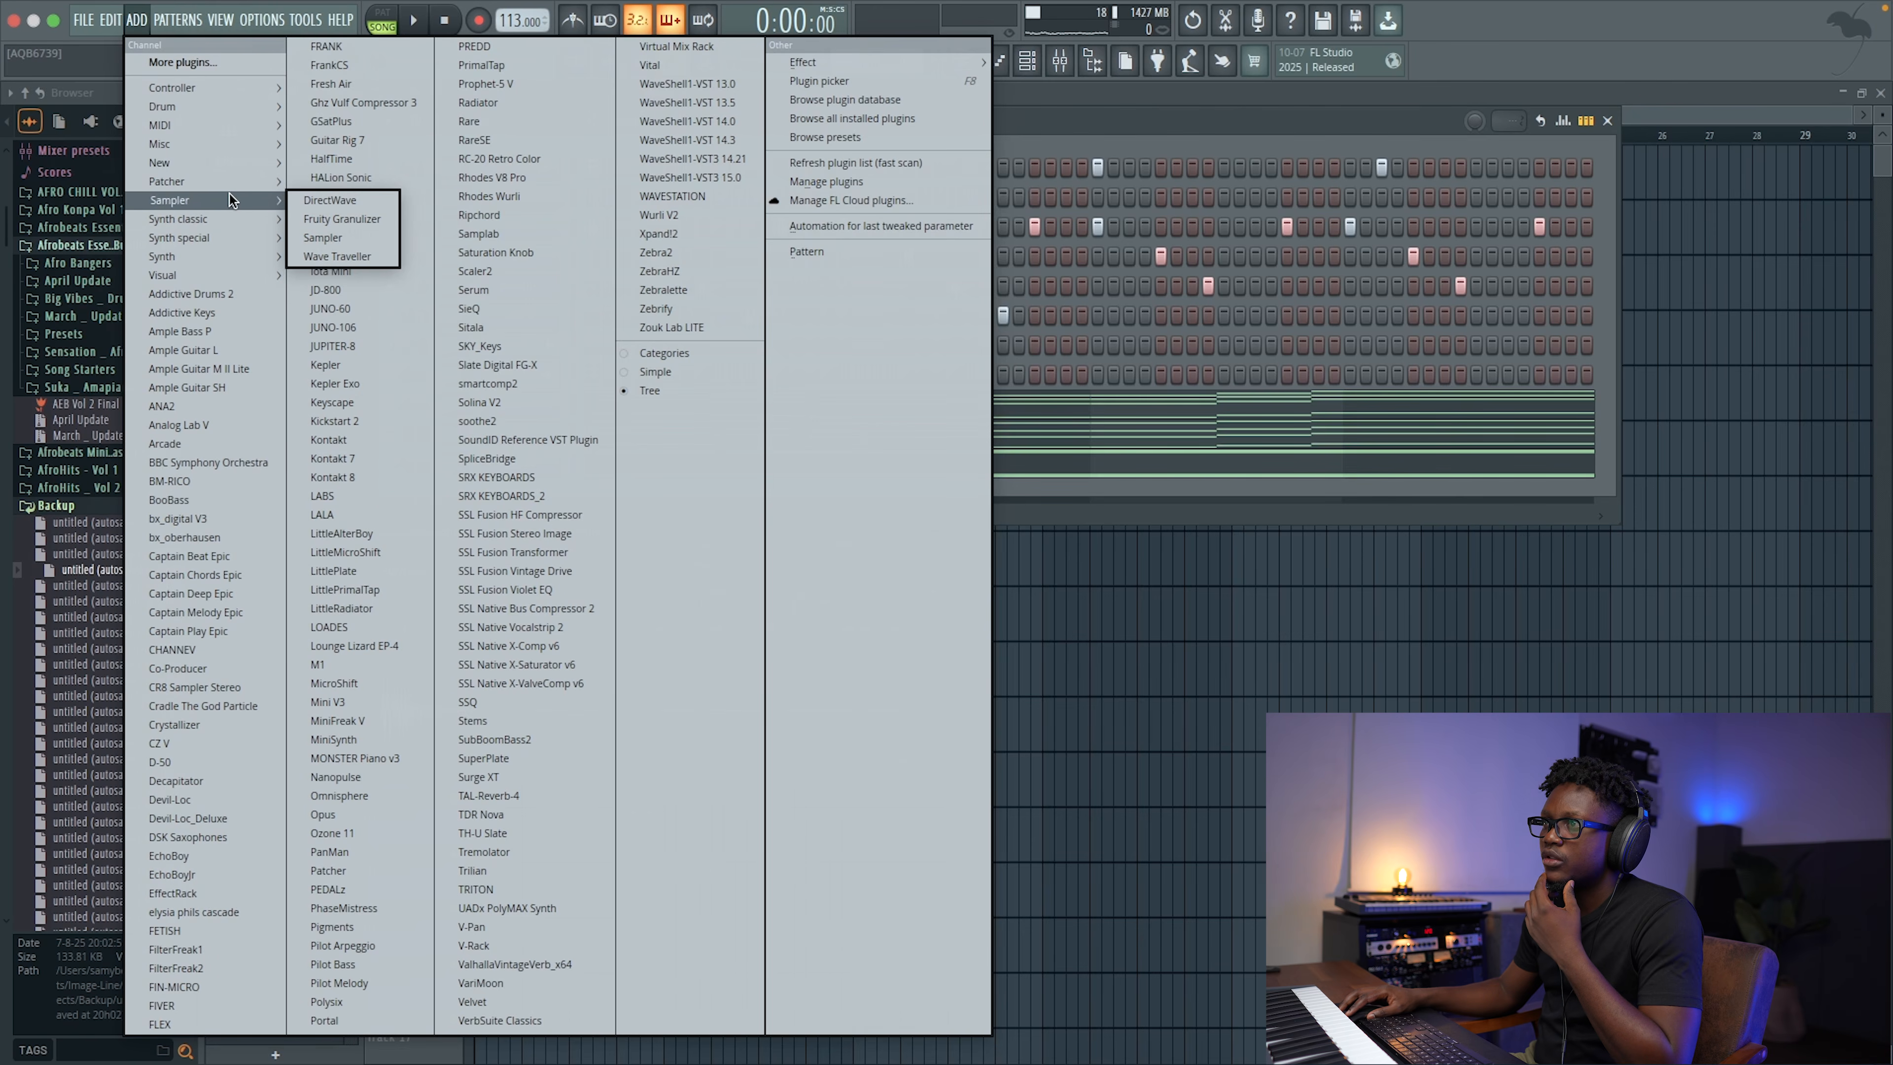
mouse_move(239, 181)
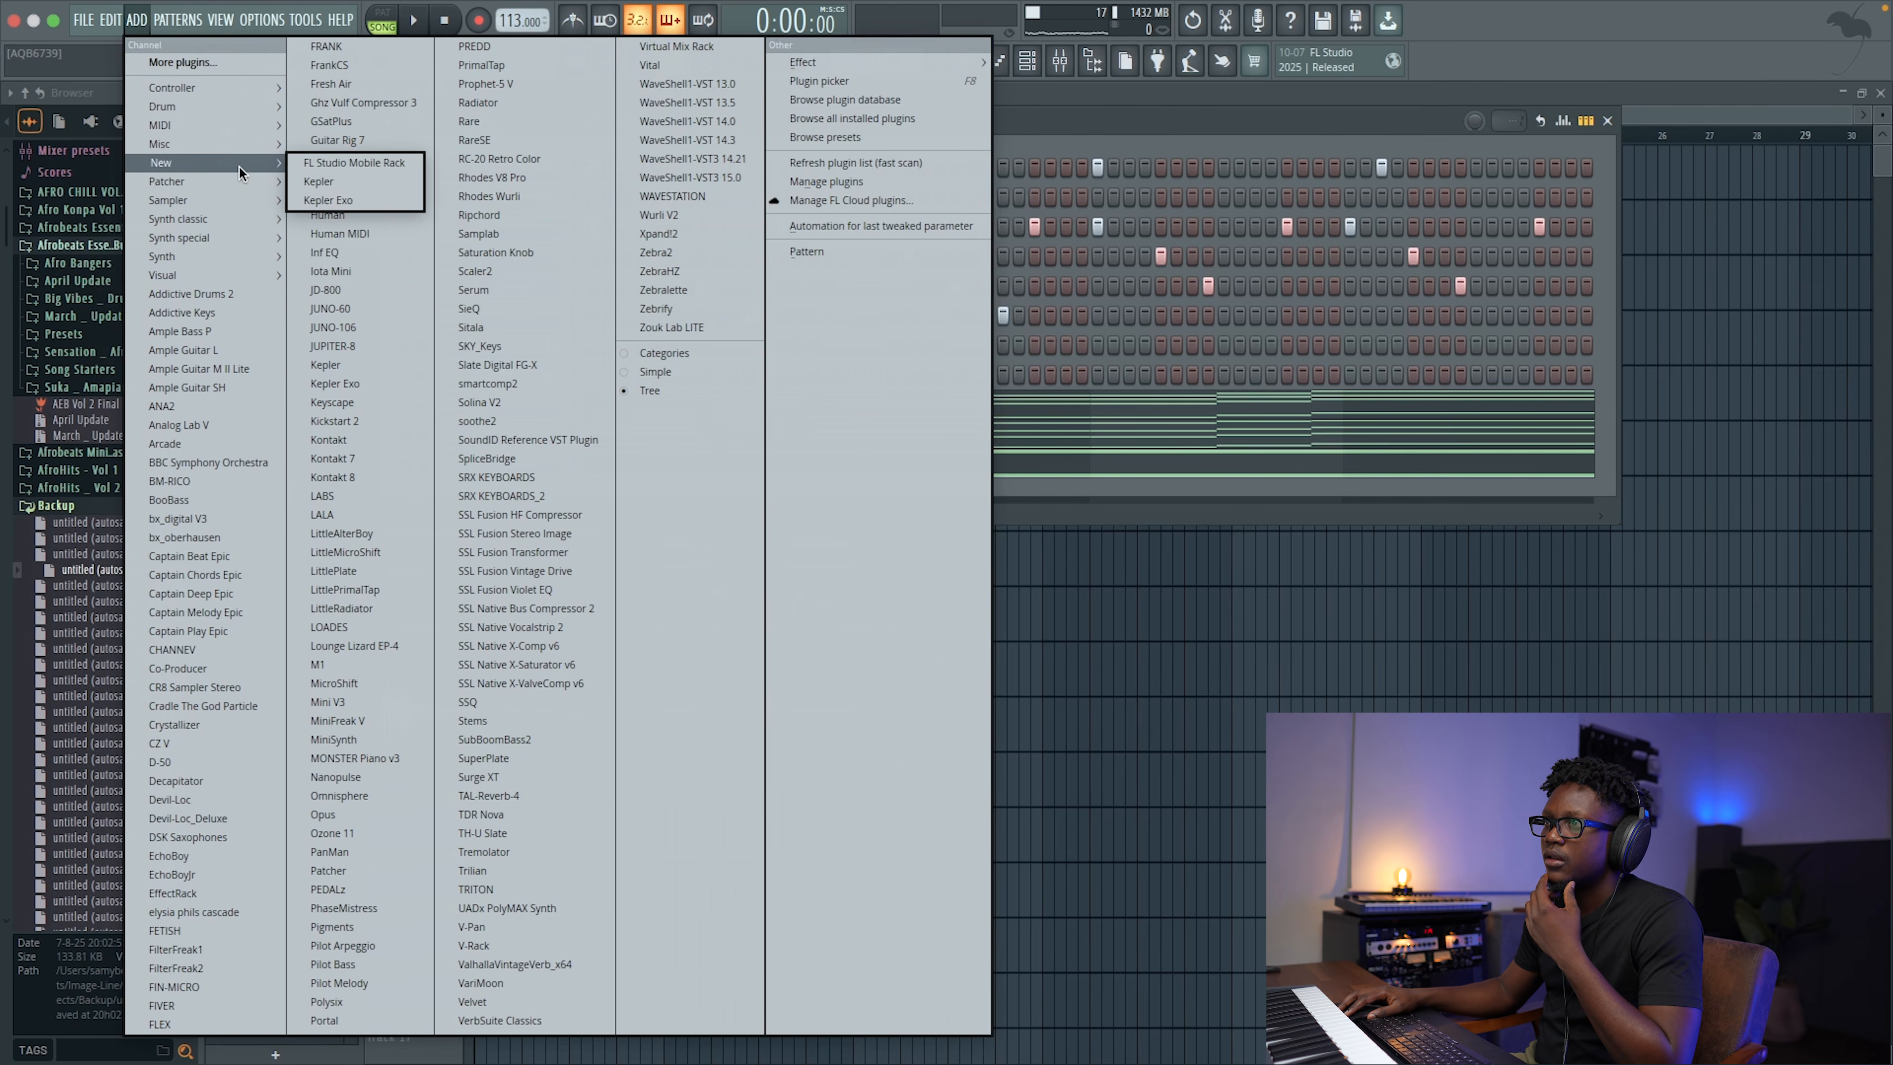
mouse_move(236, 224)
click(328, 313)
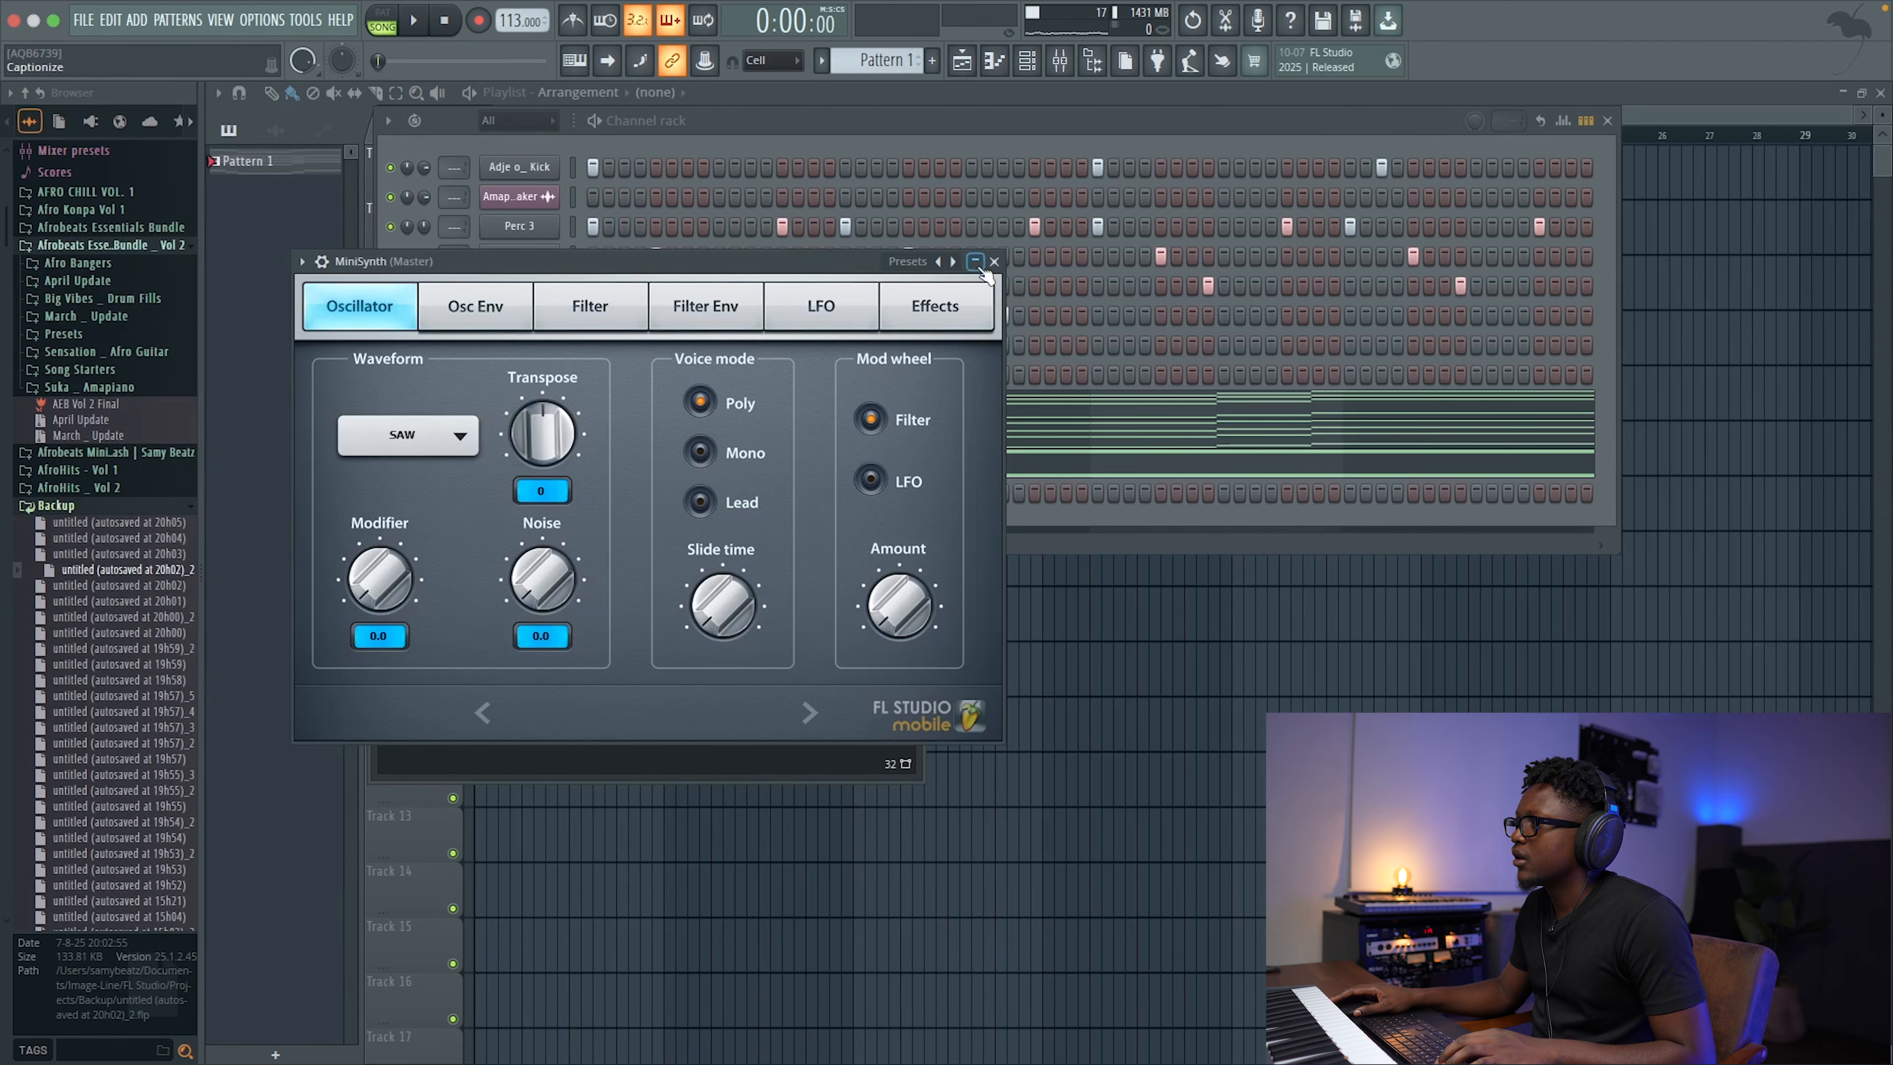
click(985, 289)
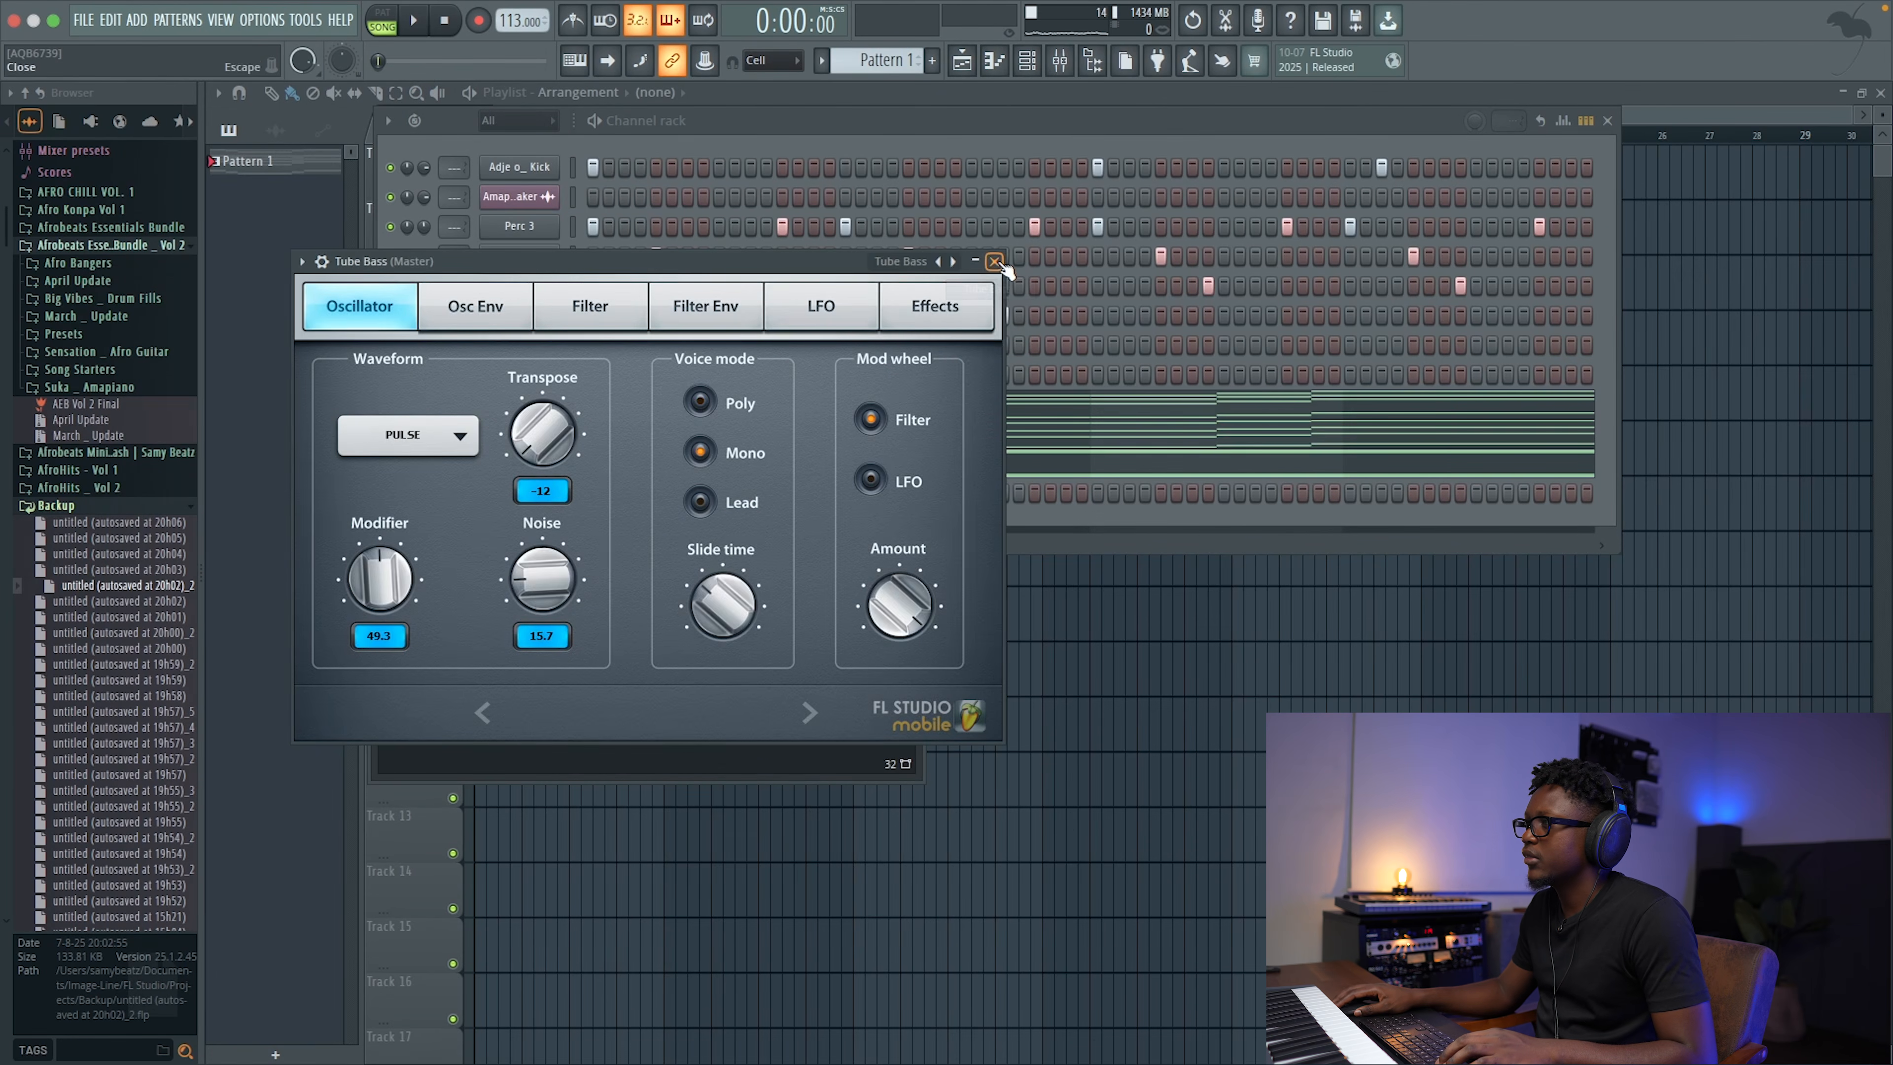
click(997, 262)
Step: Draw the Tube Bass line G3, F3, D#3, D#3, F3, G3 over the chords' lowest ghost notes and play it
right_click(546, 494)
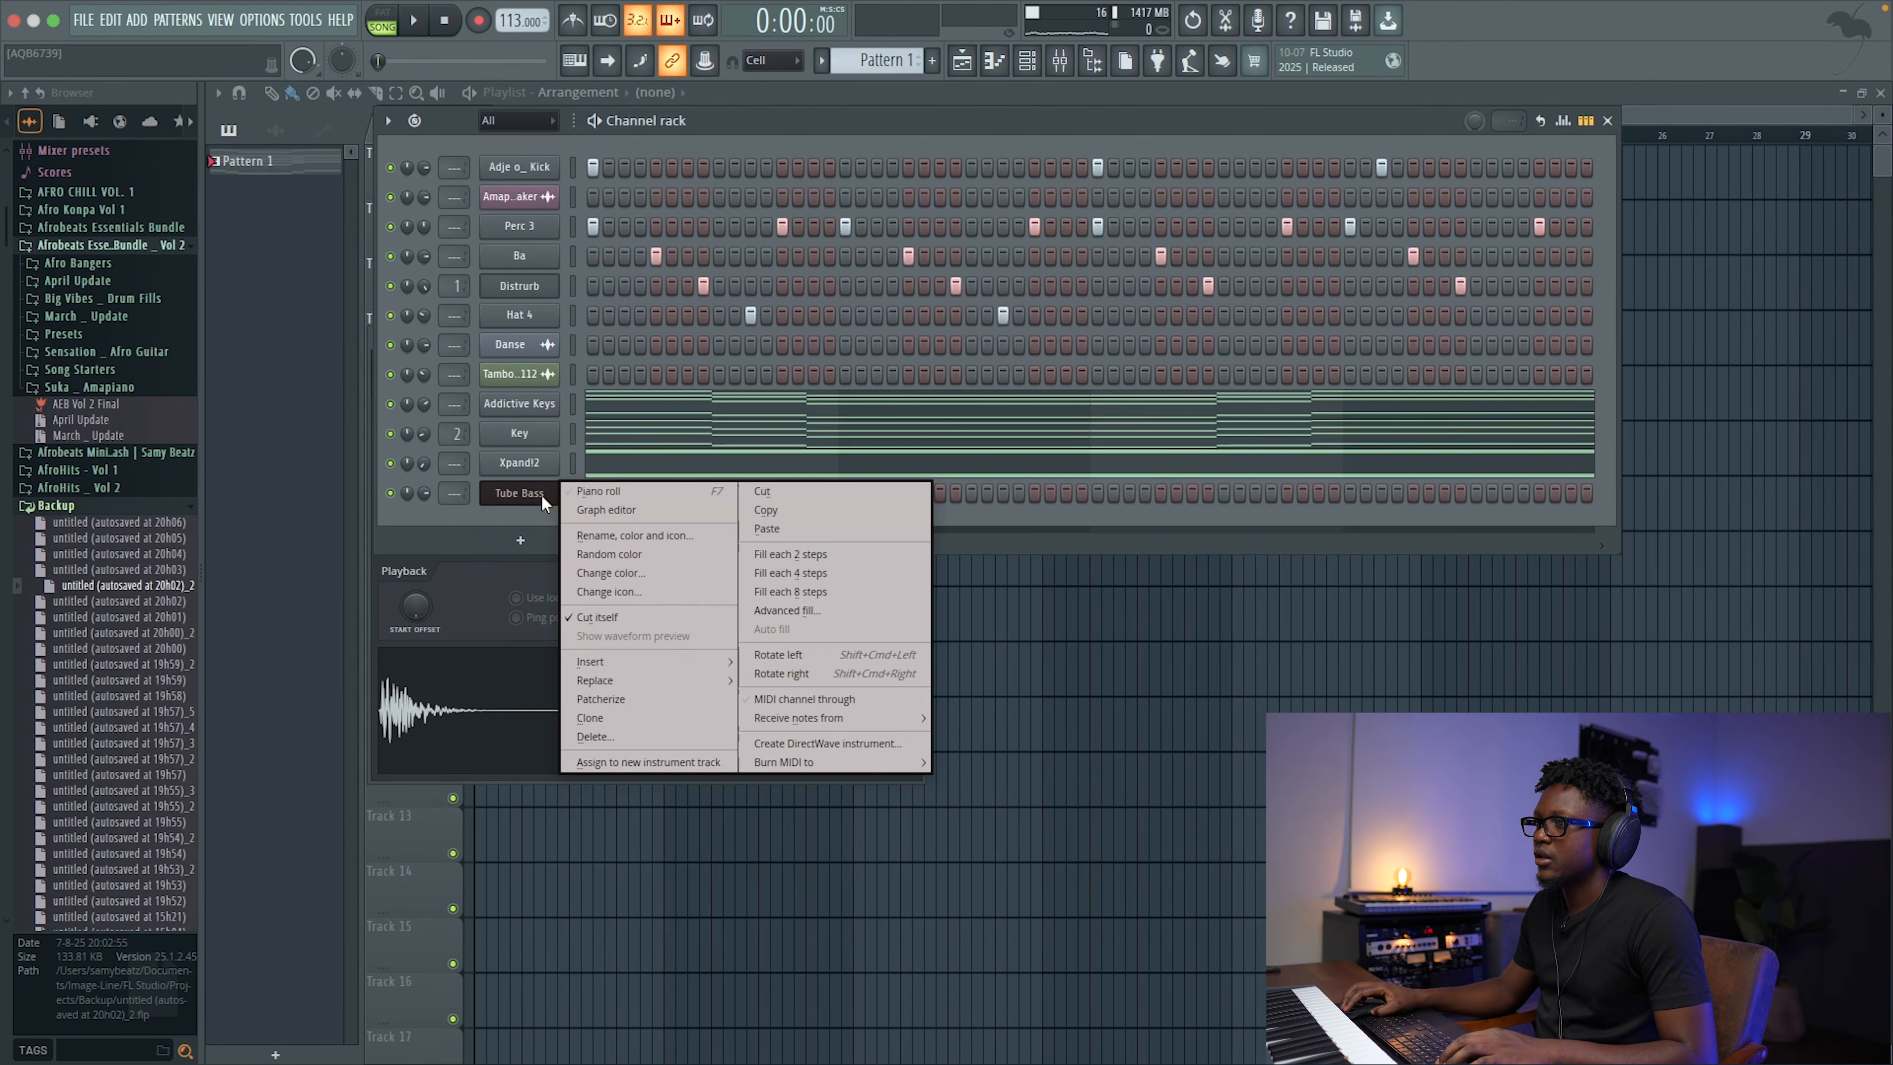
click(597, 492)
click(308, 643)
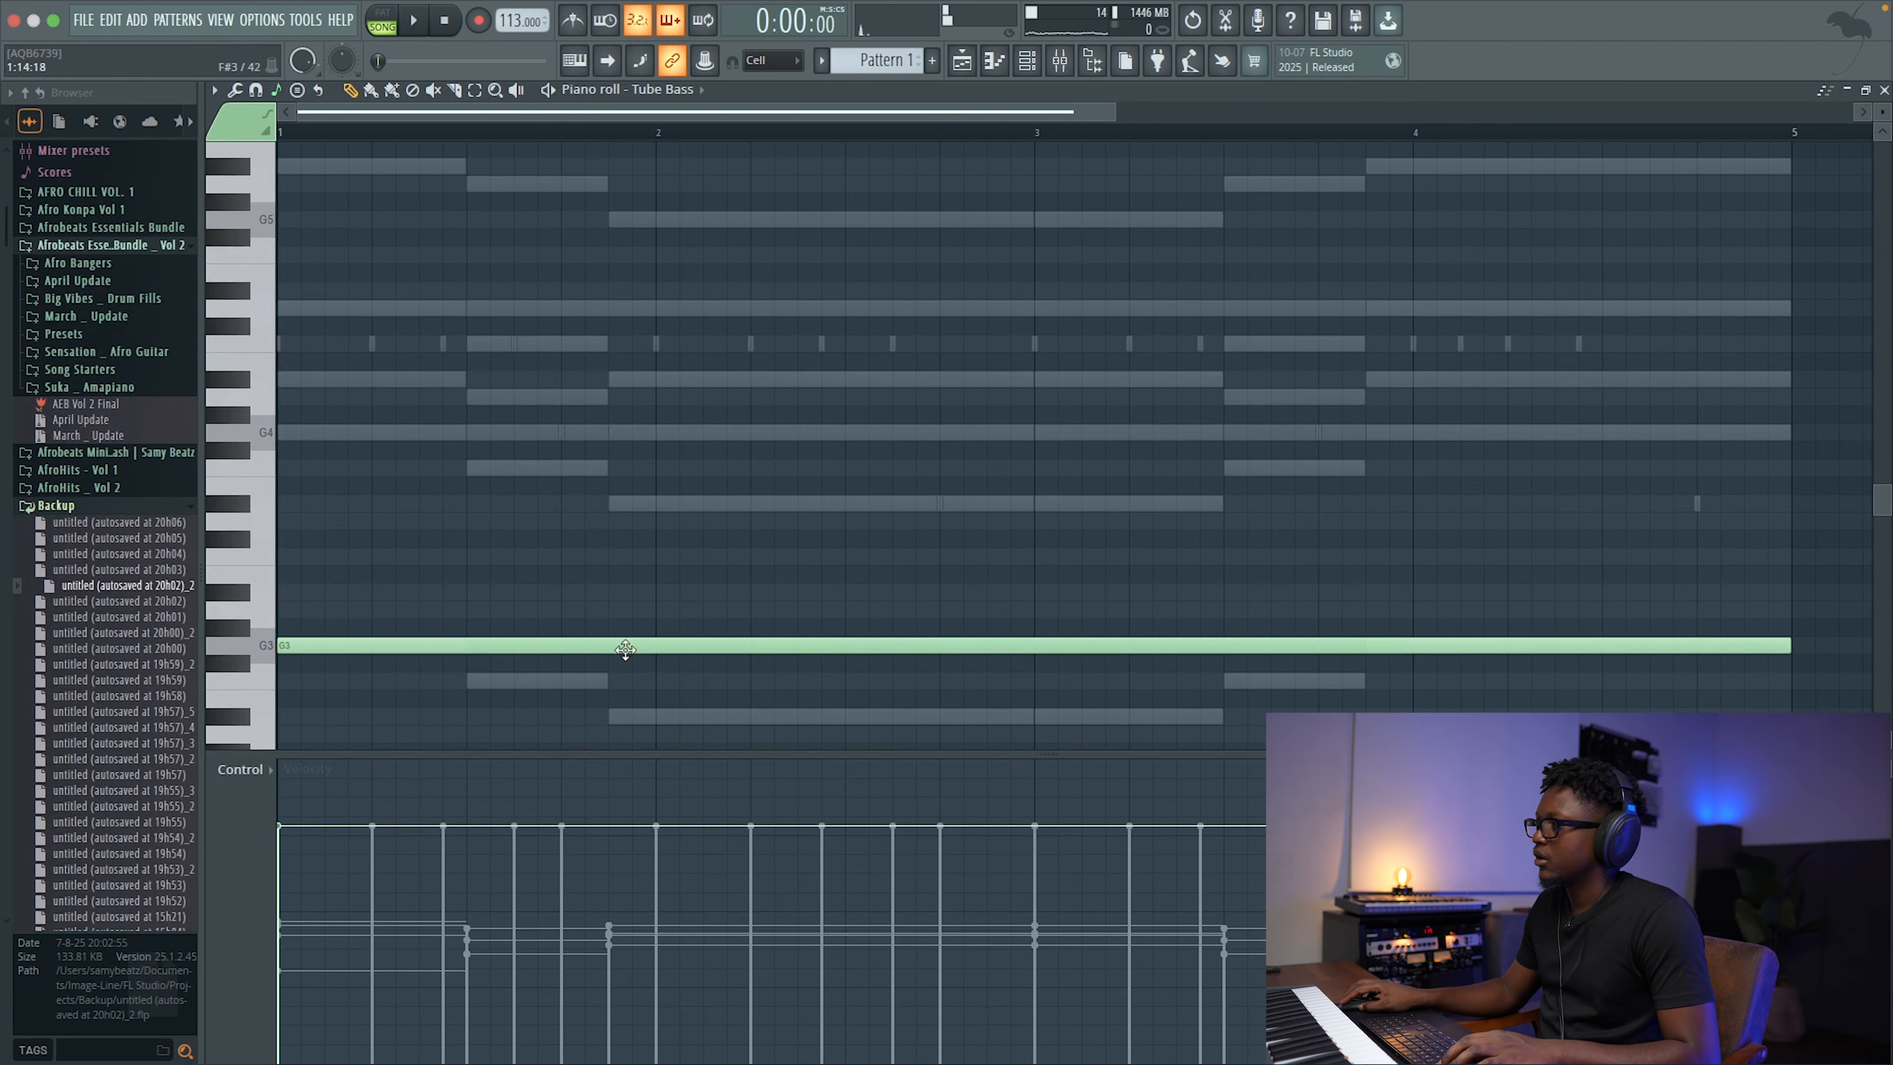
drag(1792, 645, 345, 657)
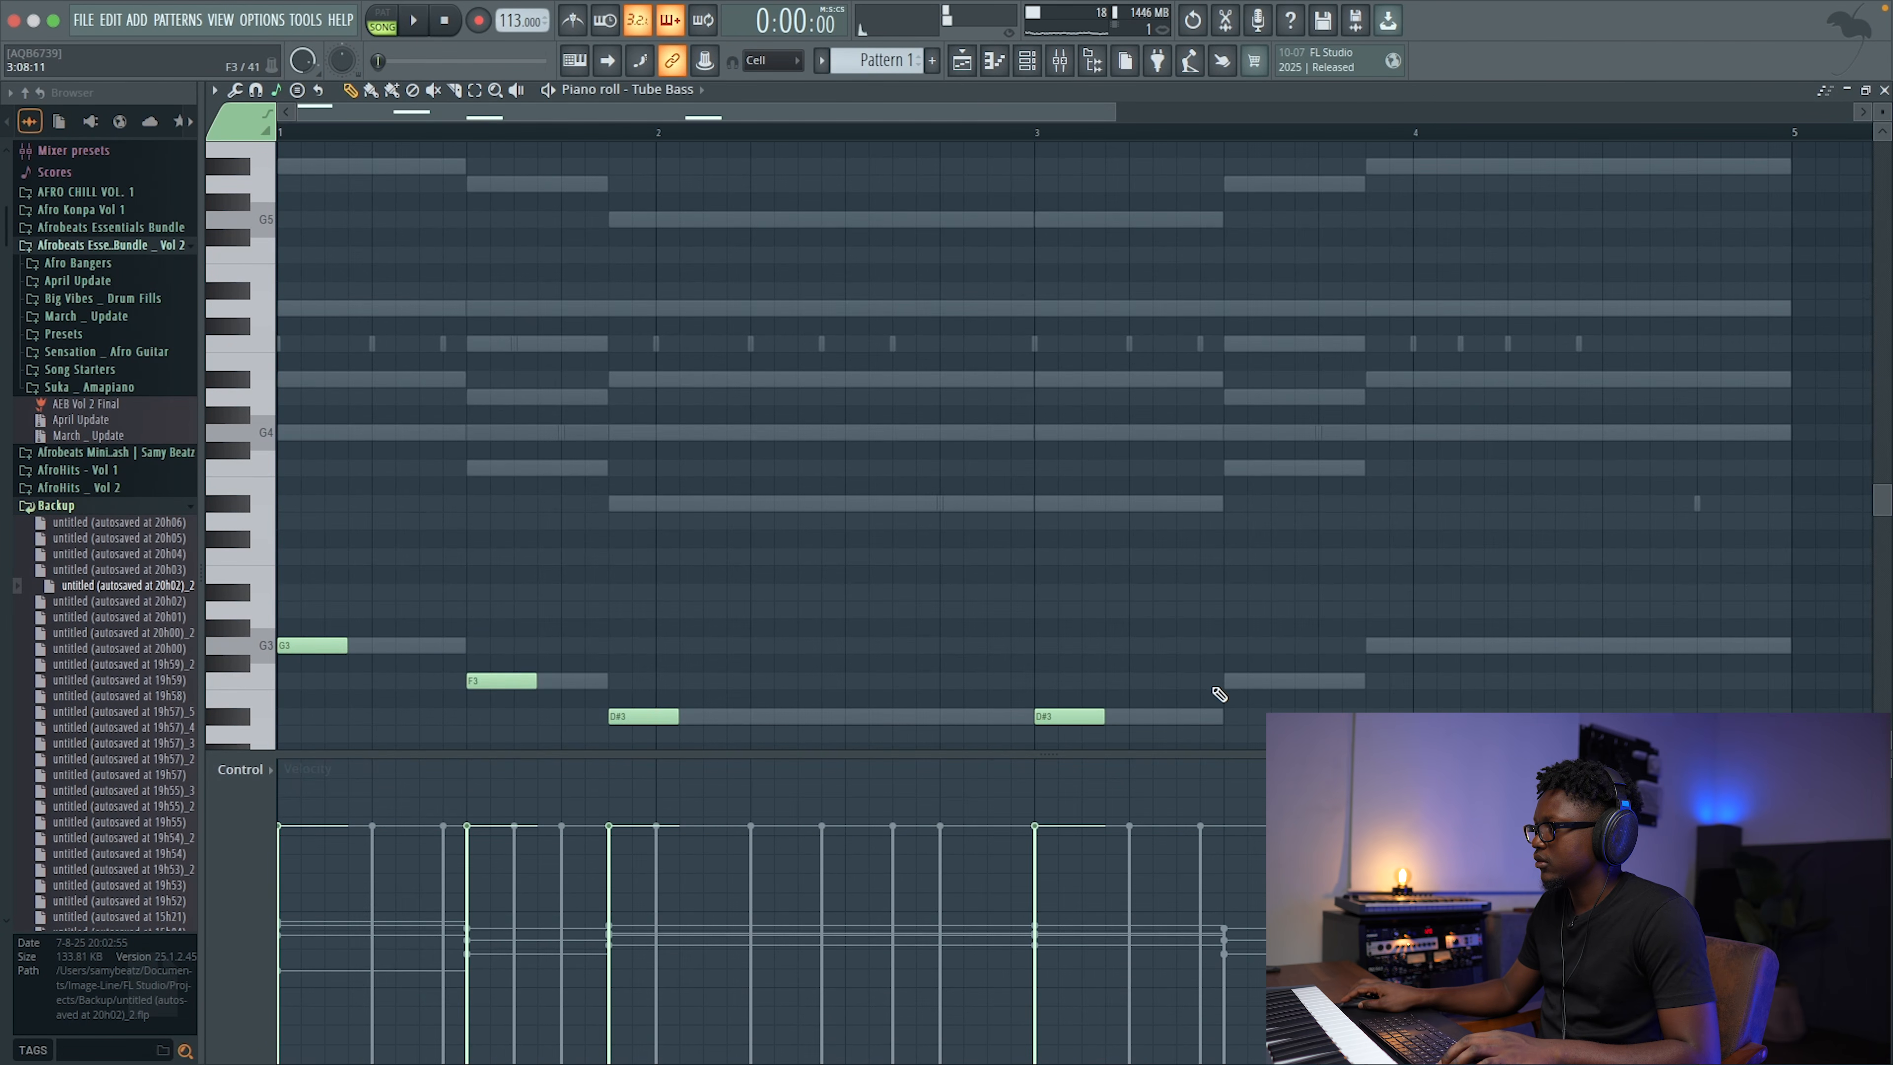
key(ctrl+l)
key(space)
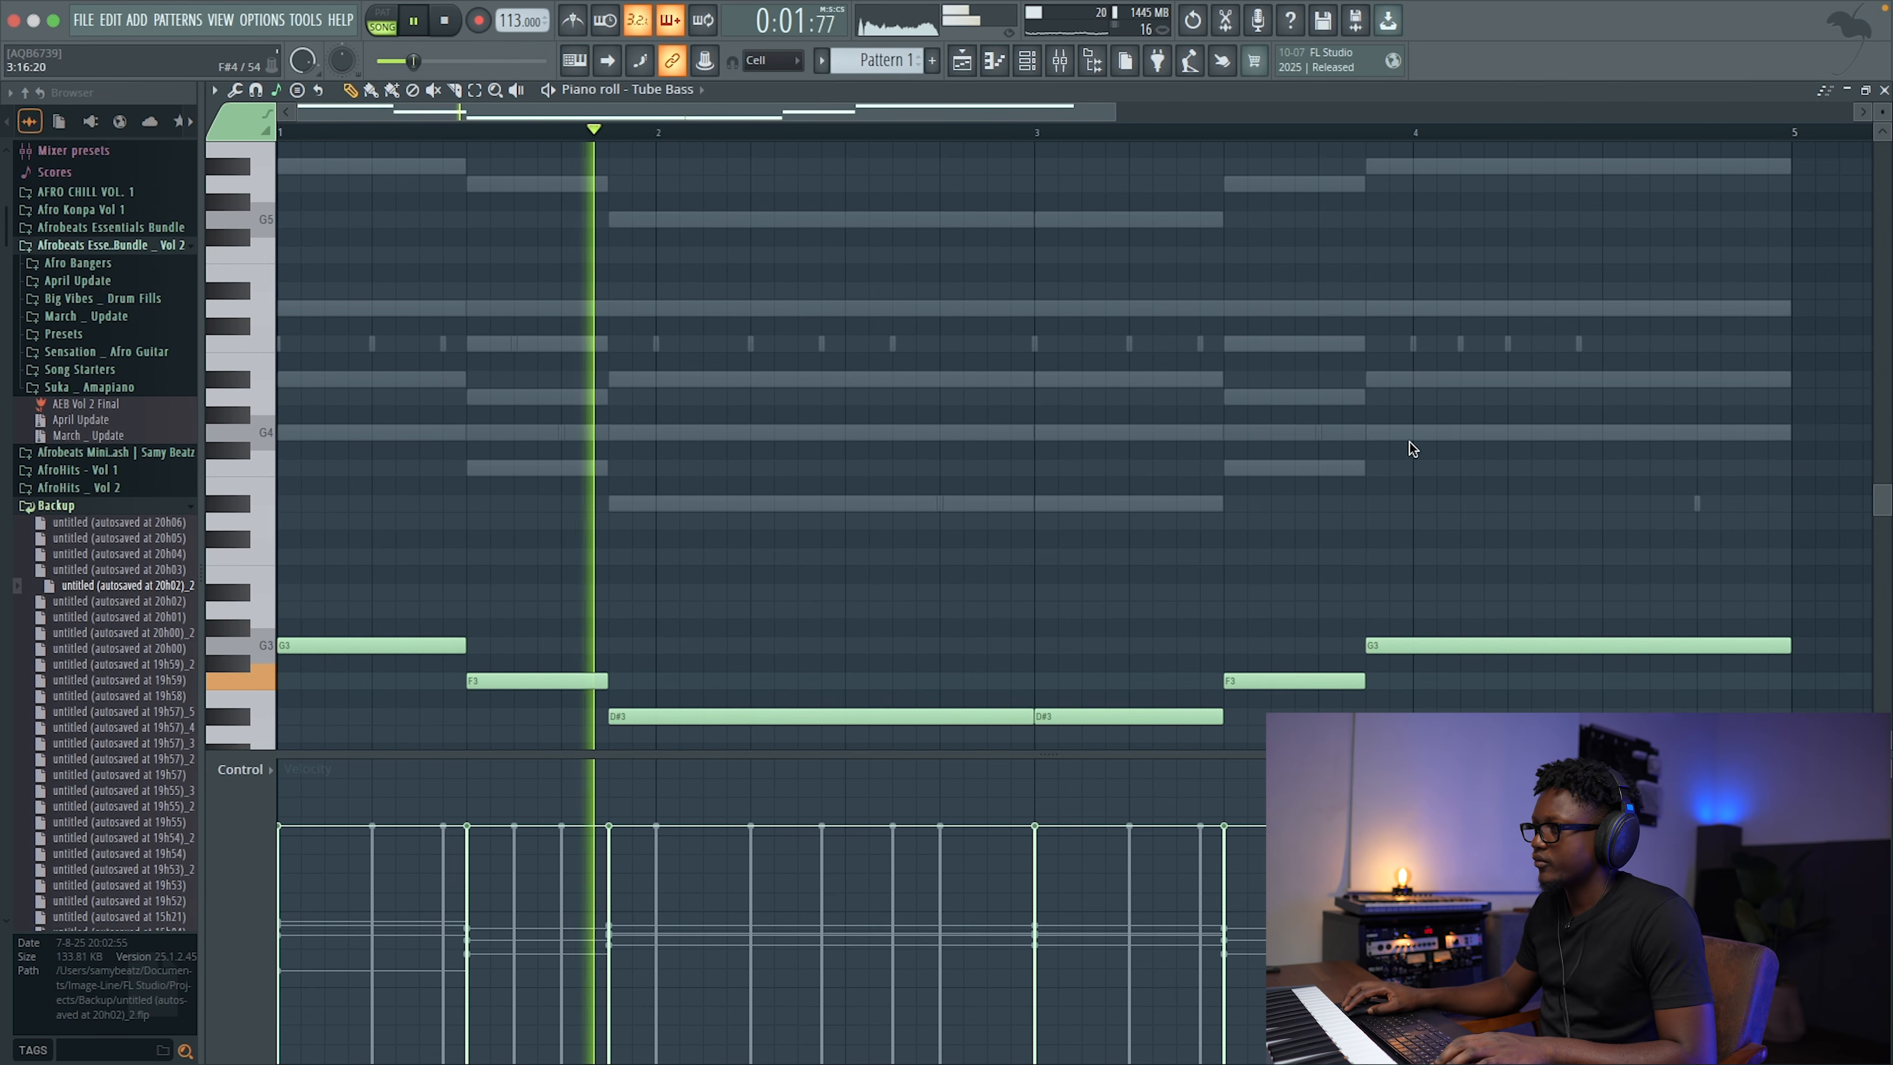
Step: Close the piano roll and lower the Tube Bass channel volume while the pattern plays
click(1883, 90)
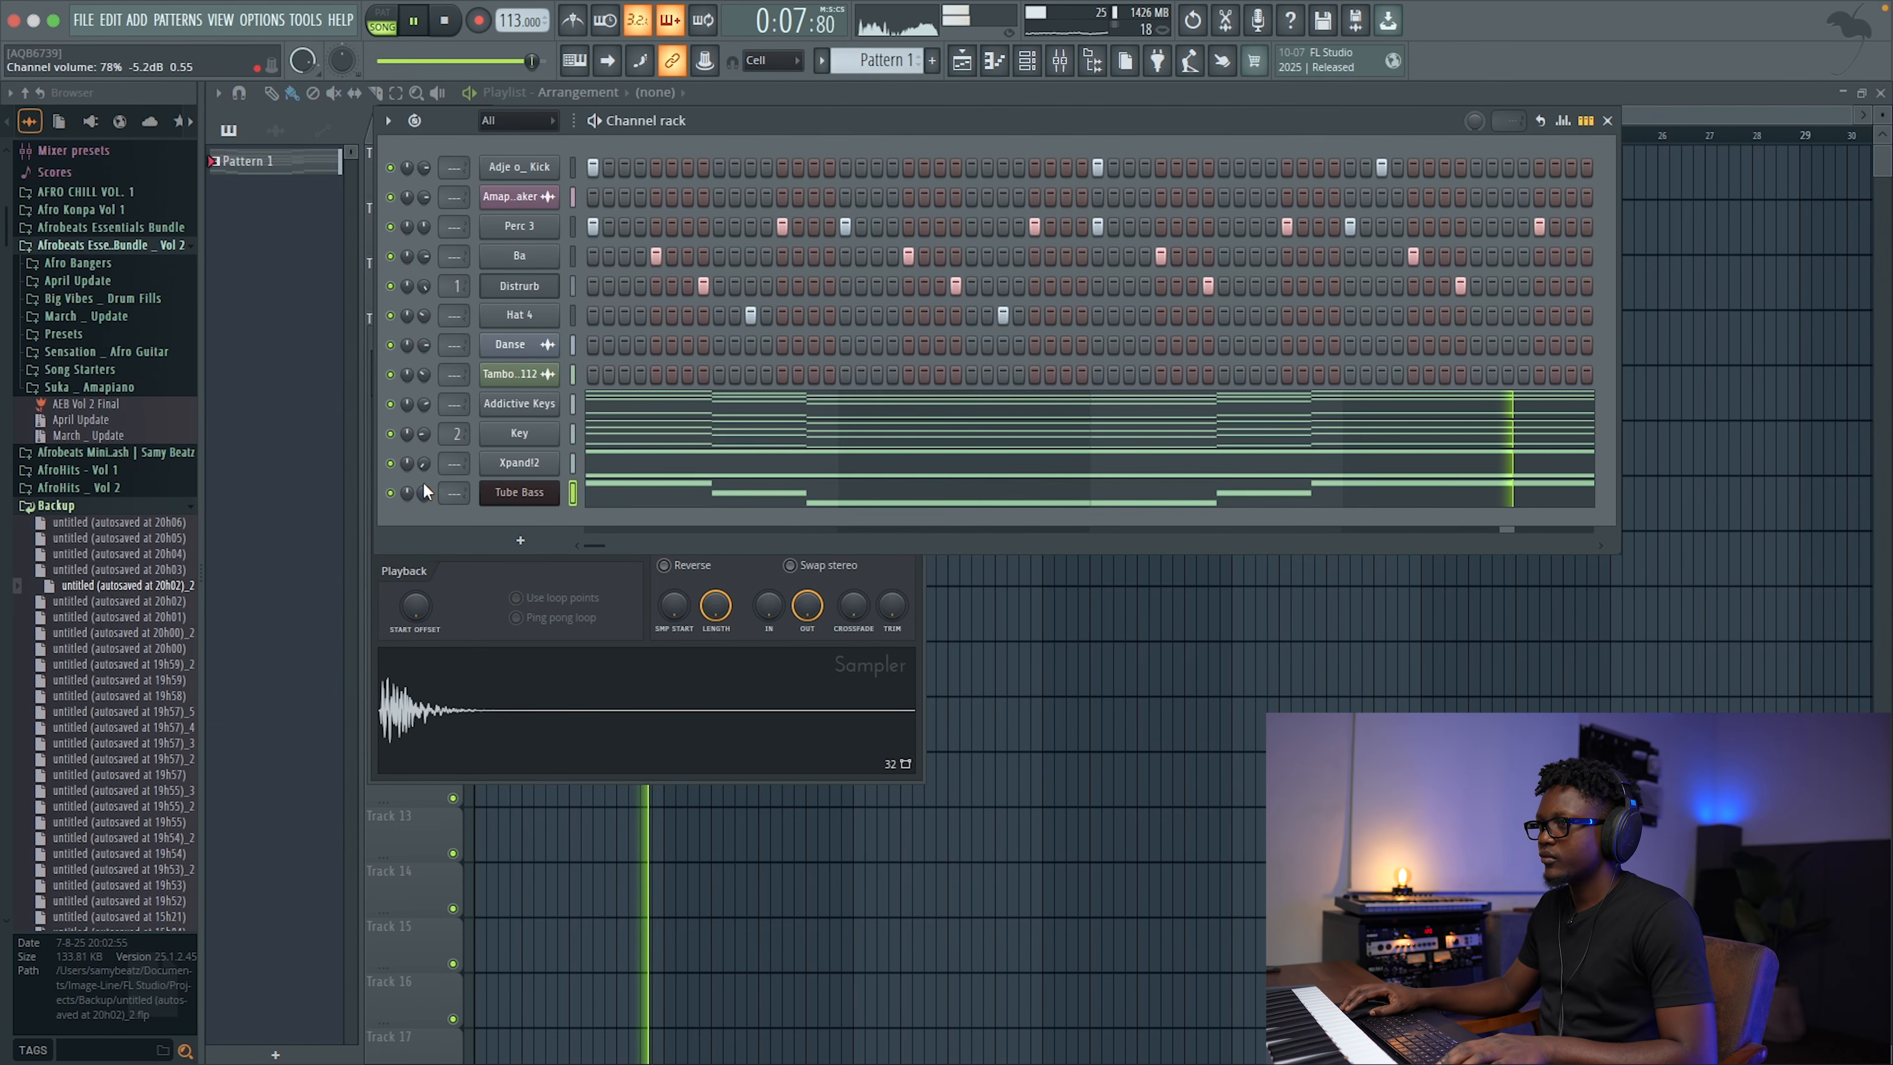
scroll(423, 492, down, 3)
scroll(422, 170, down, 4)
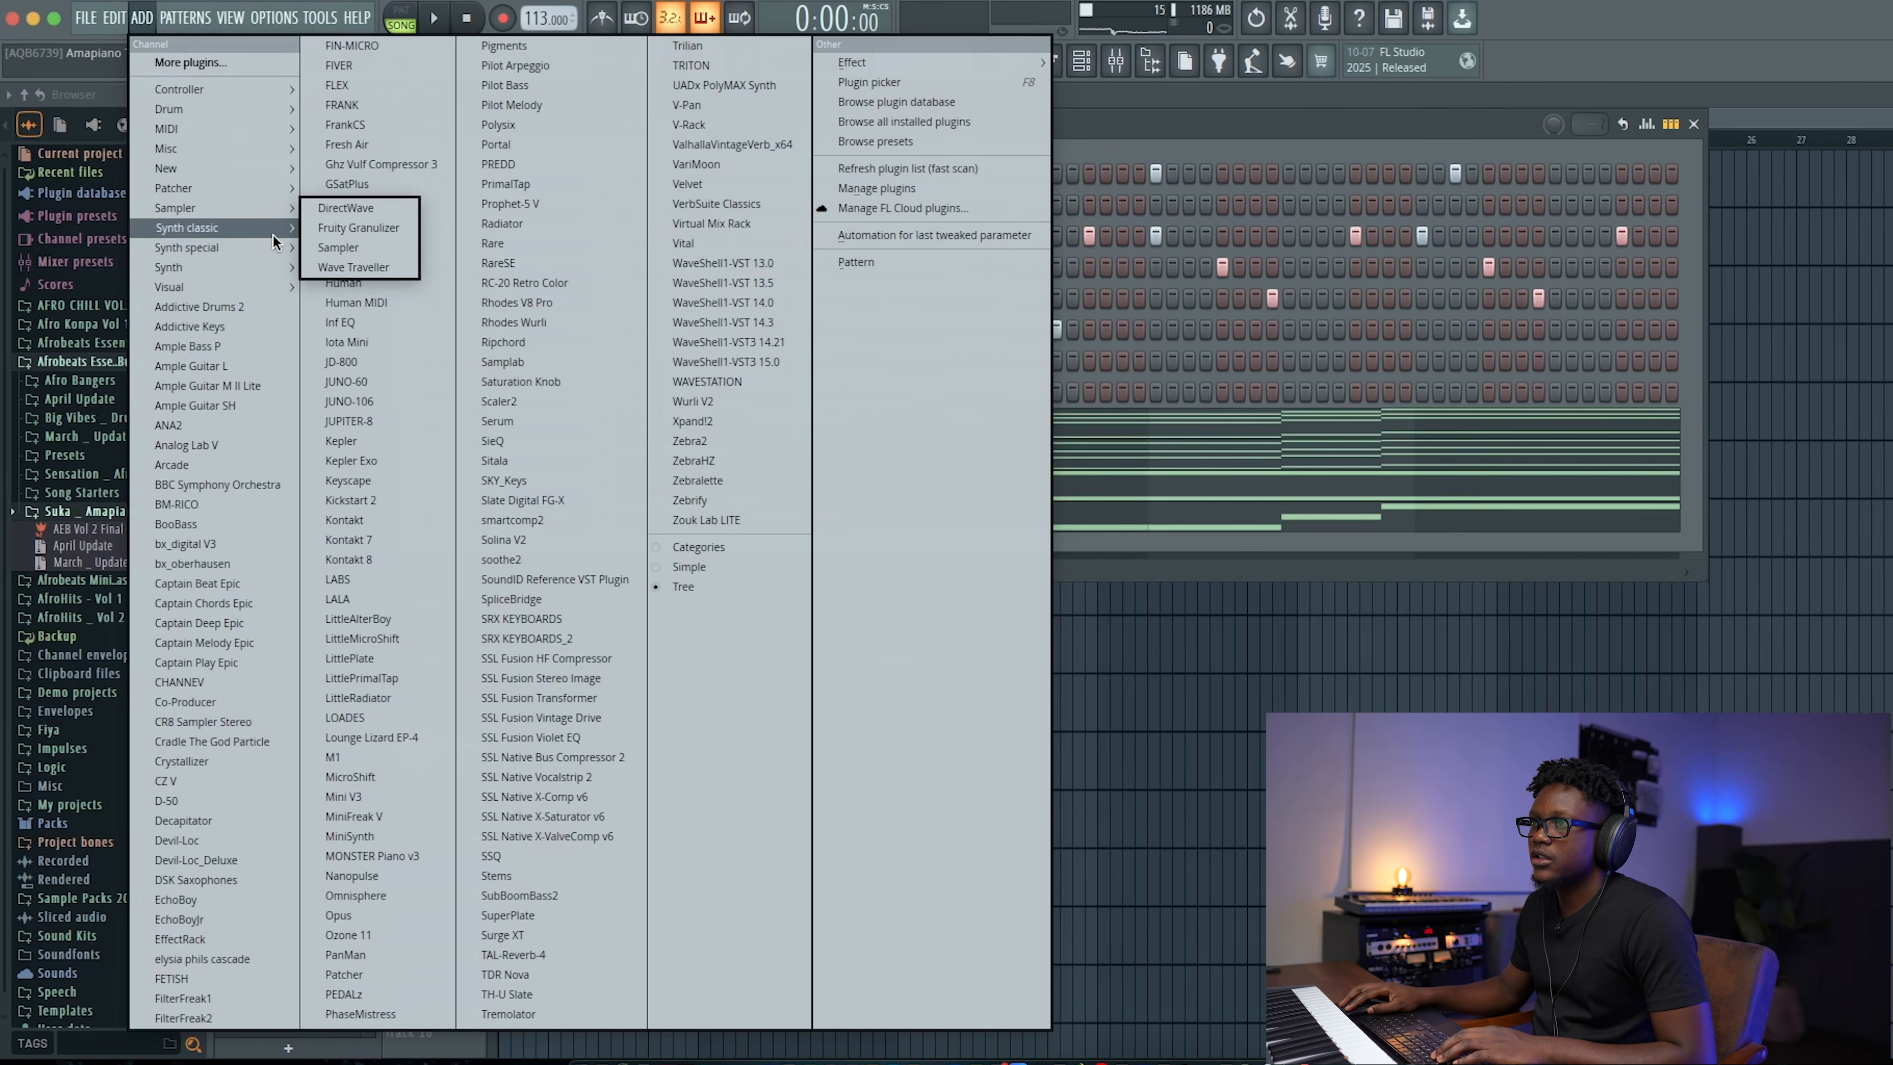
Step: Add a Fruity DX10 channel, load the Log Vibe Attack preset, and close the plugin window
click(352, 259)
click(732, 190)
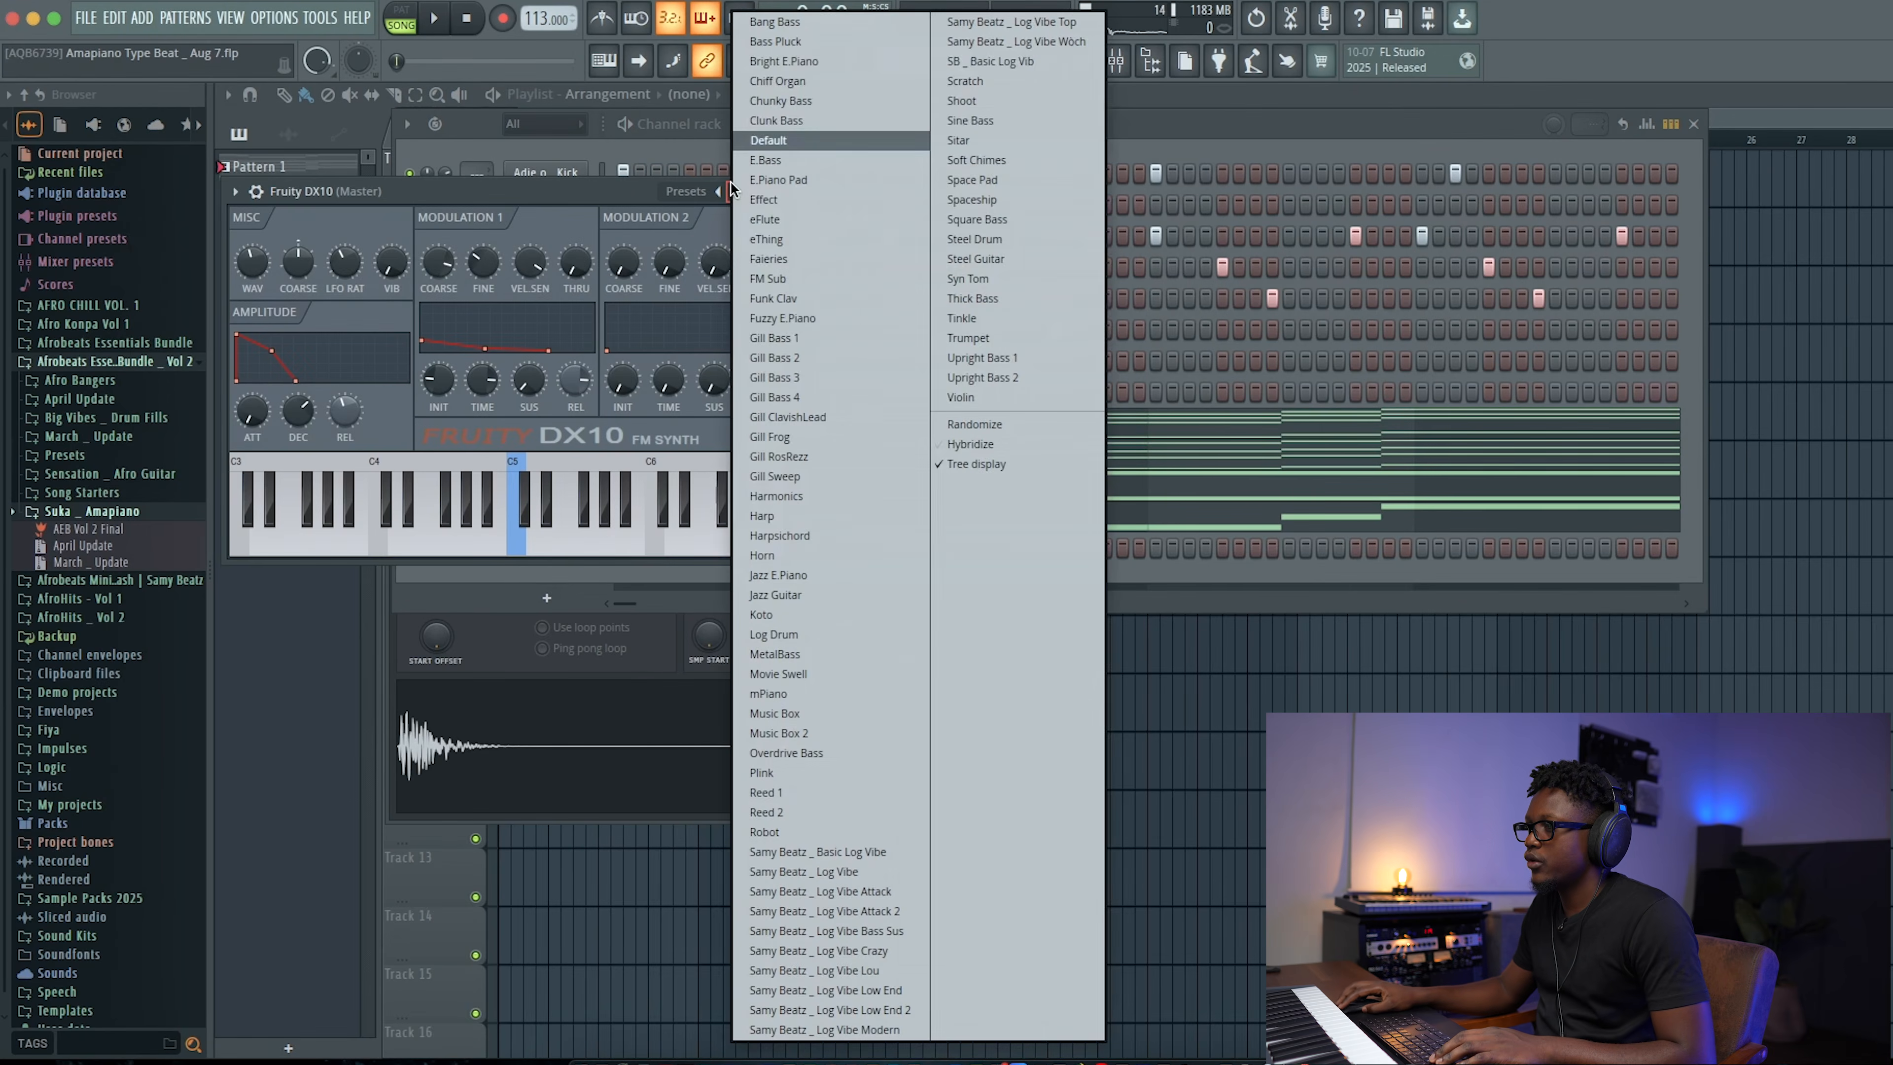
click(866, 891)
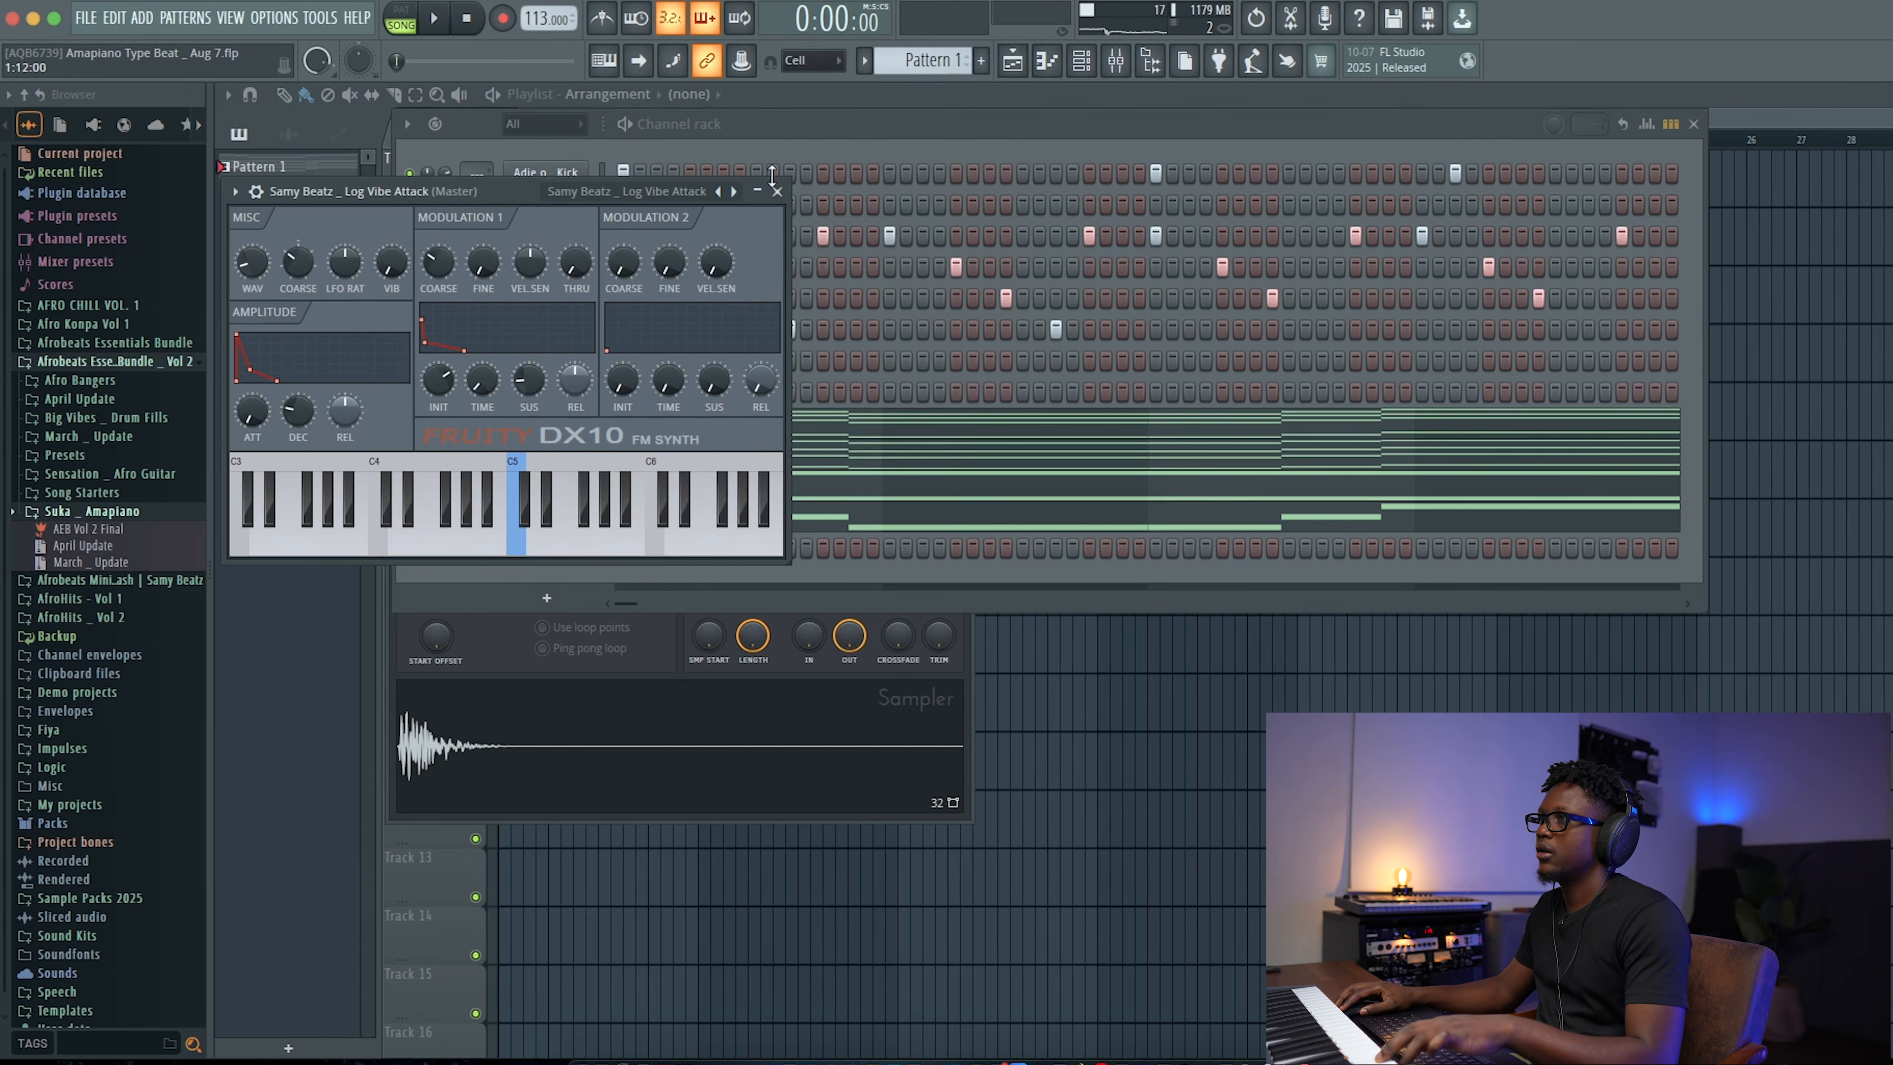
click(778, 192)
click(54, 17)
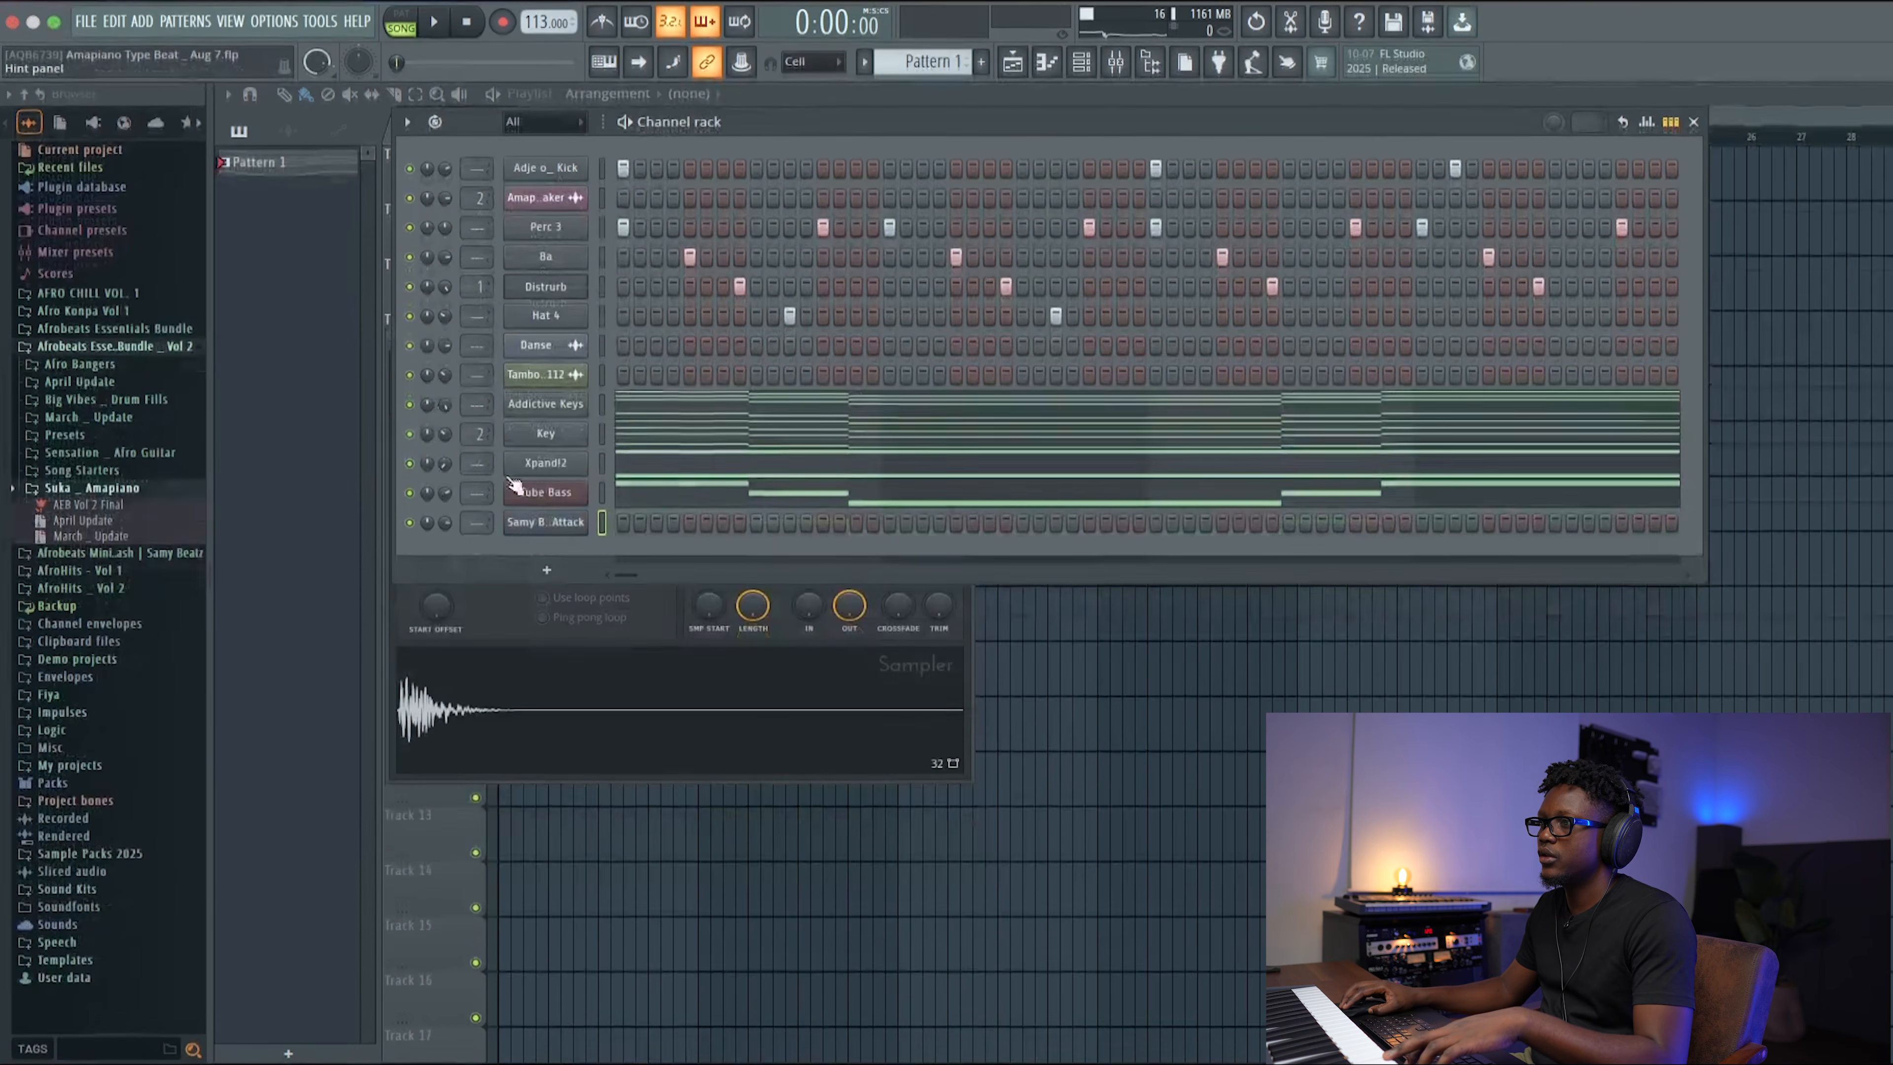
Step: Place a two-step G3 note at step 8 of bar 1 in the Log Vibe Attack piano roll, at full velocity
right_click(548, 547)
click(600, 521)
key(space)
click(446, 313)
key(space)
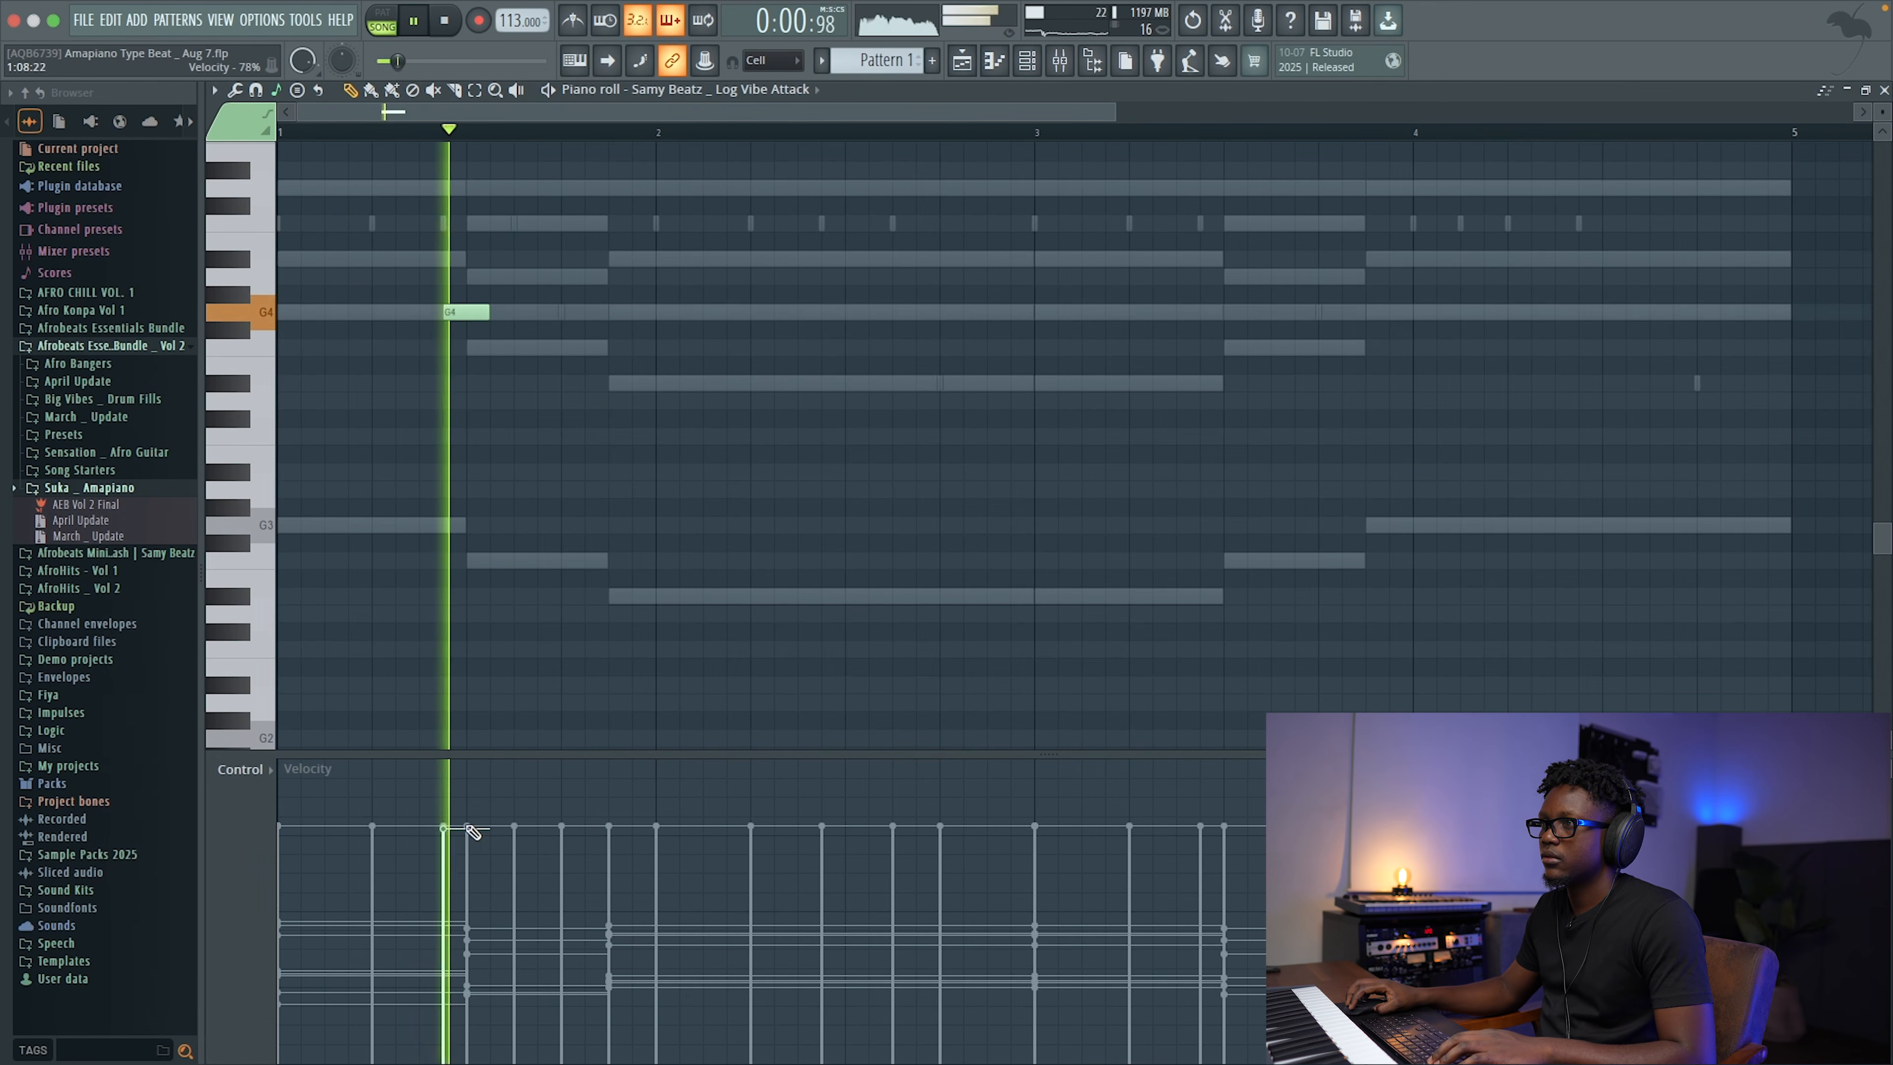
drag(476, 777, 477, 802)
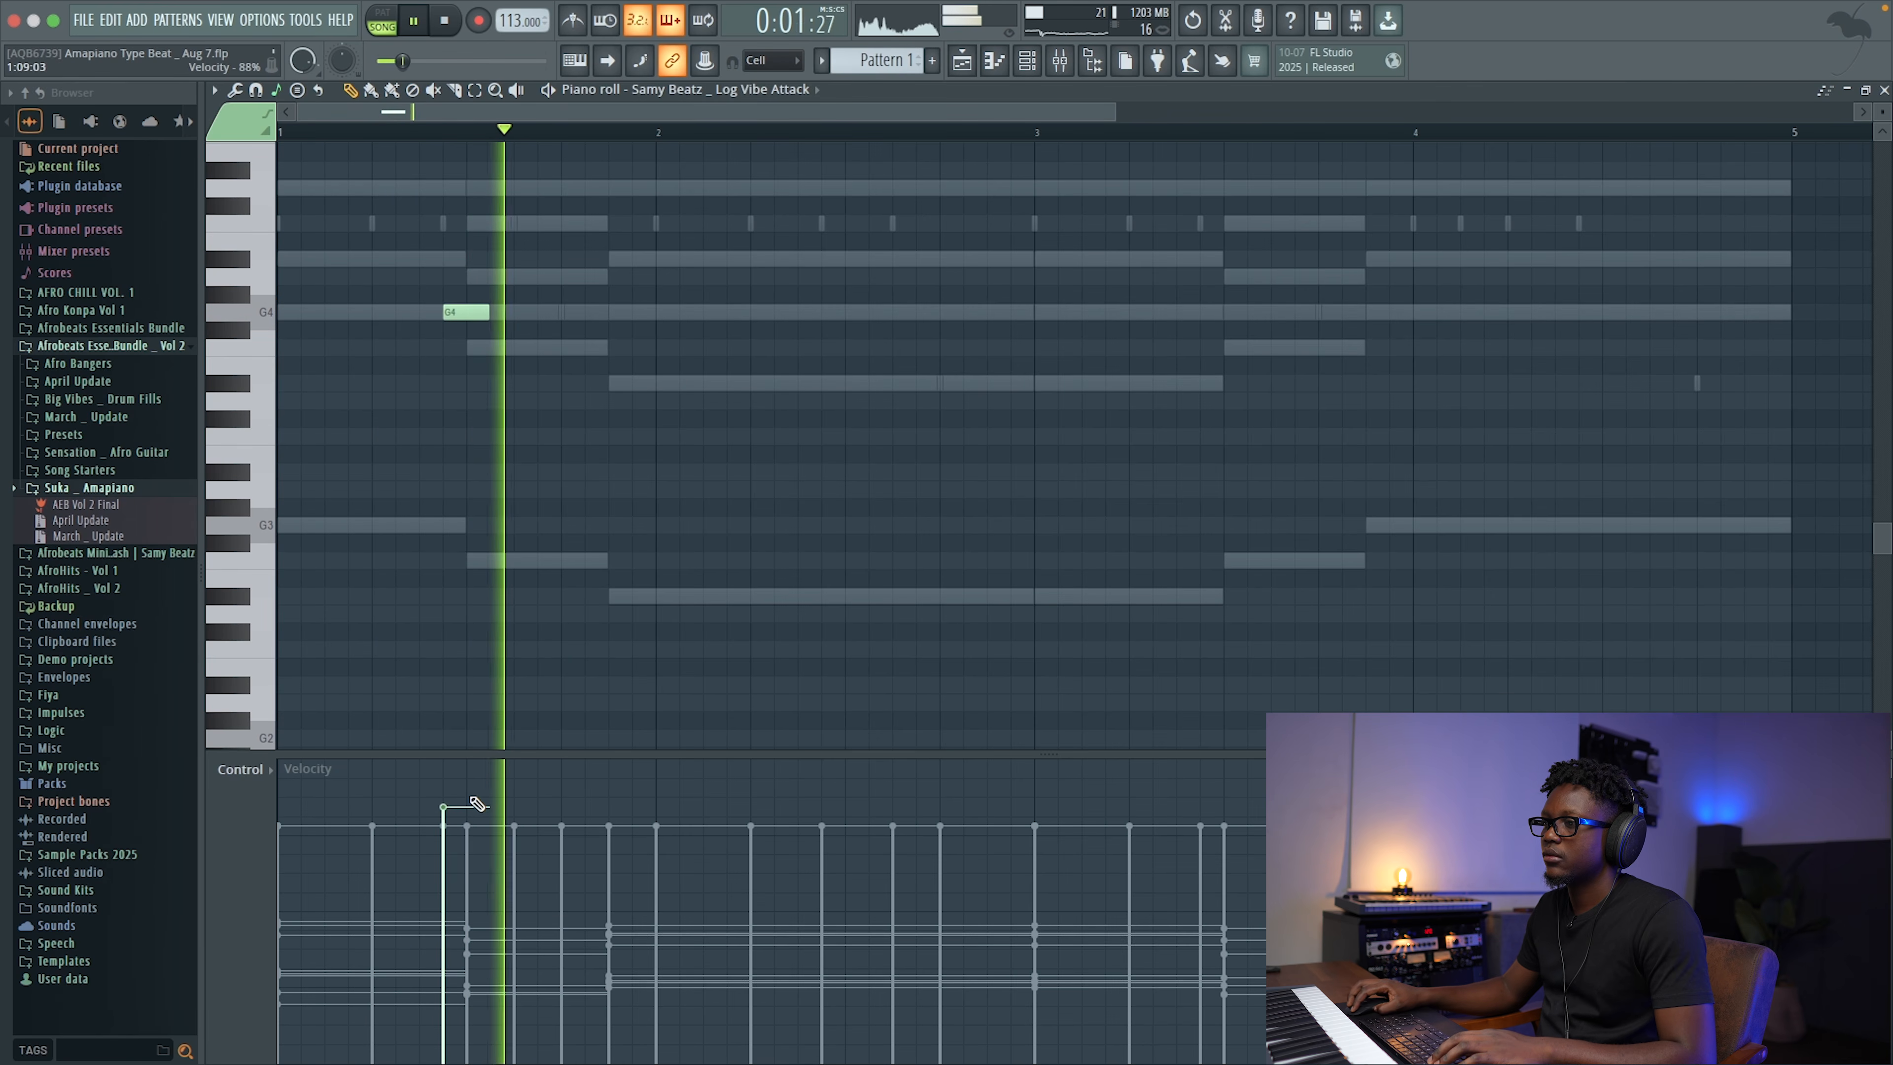
key(space)
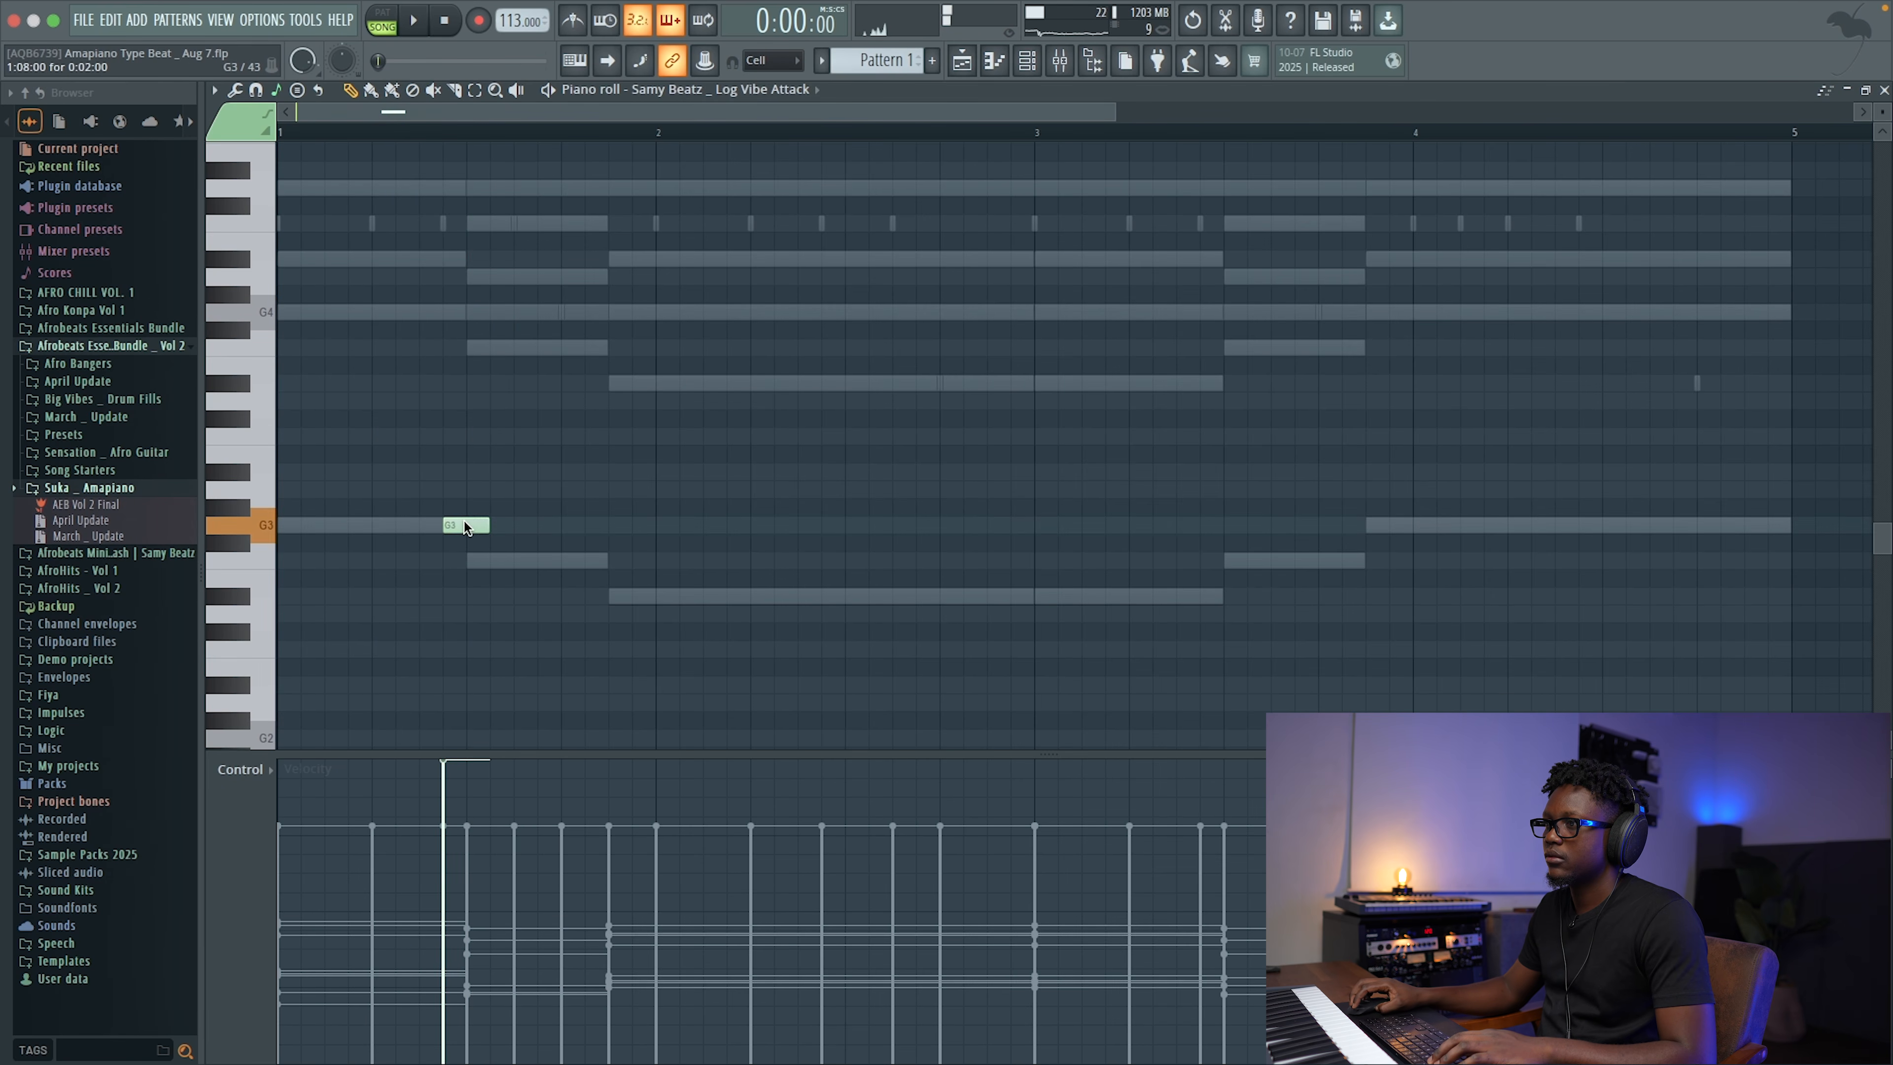
Step: Add three-step F3 notes at steps 11 and 14 of bar 1 and a three-step D#3 at the start of bar 2, playing them back
click(521, 560)
key(space)
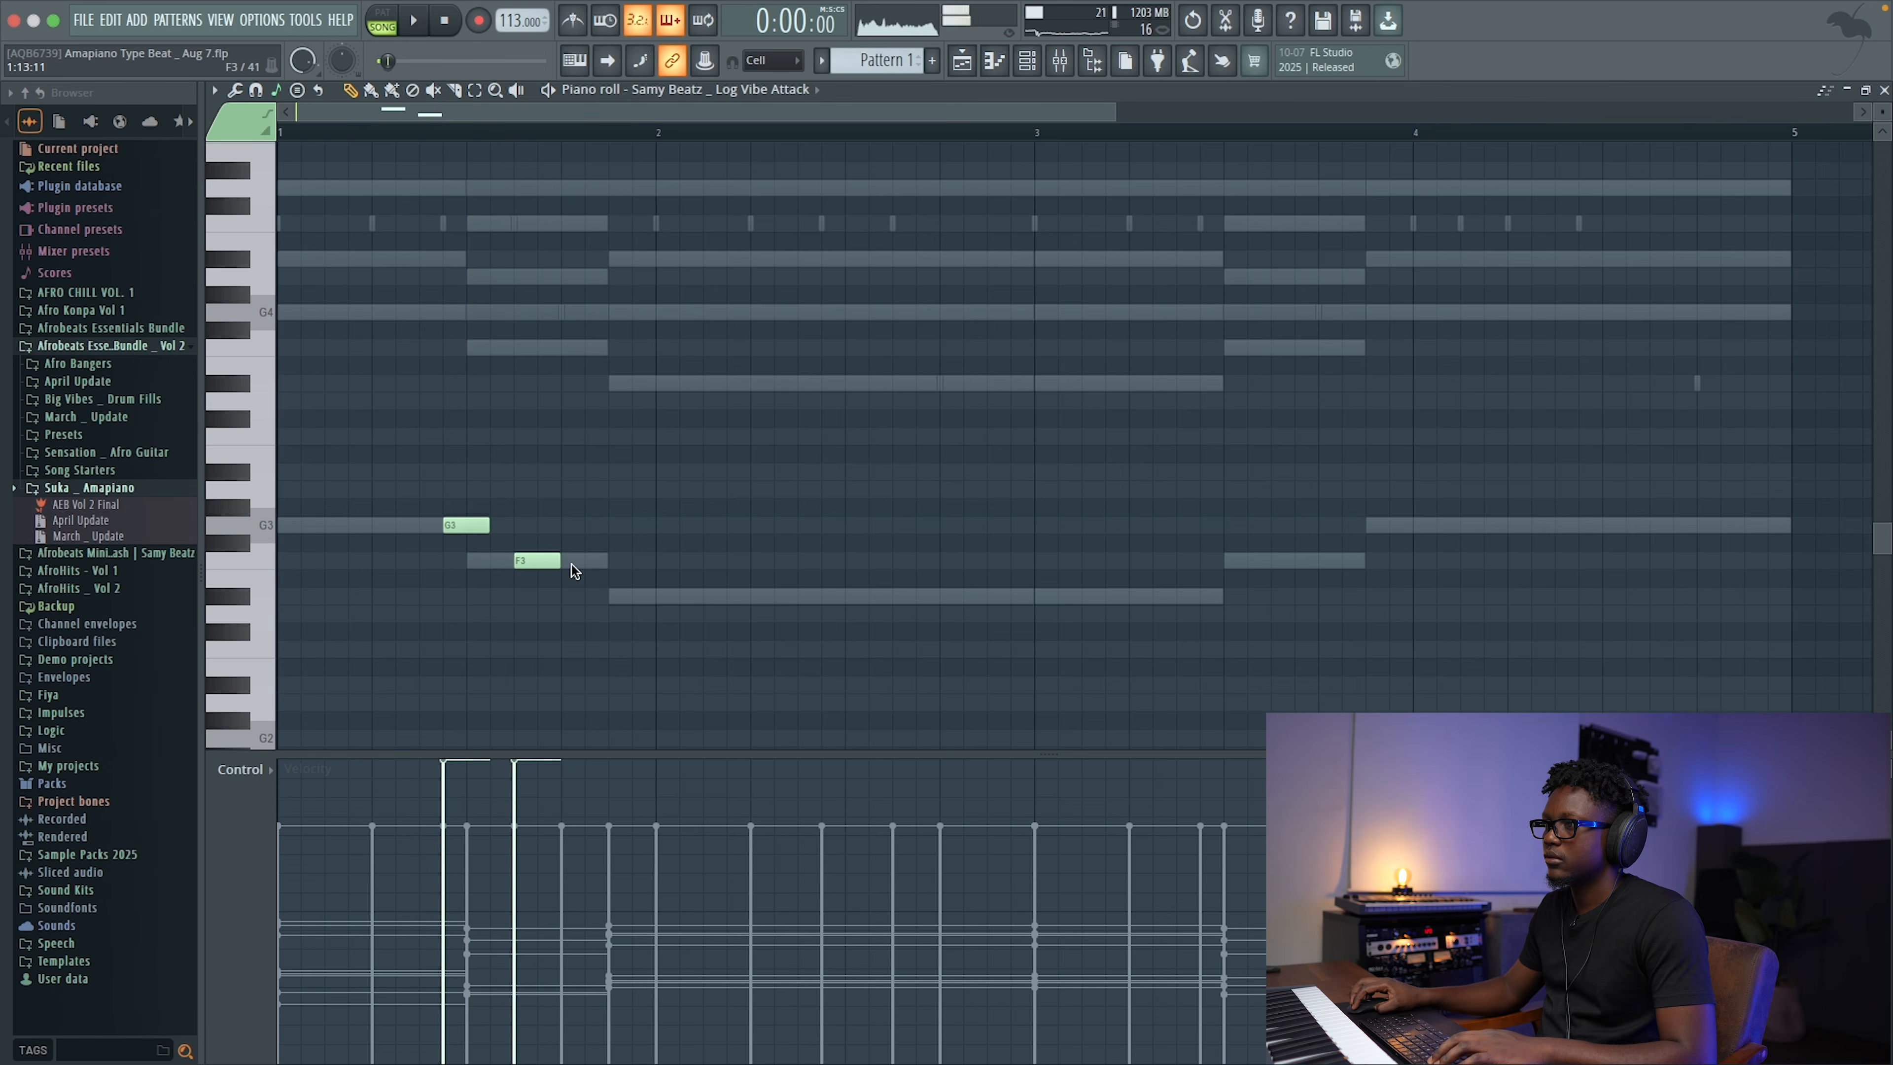
key(space)
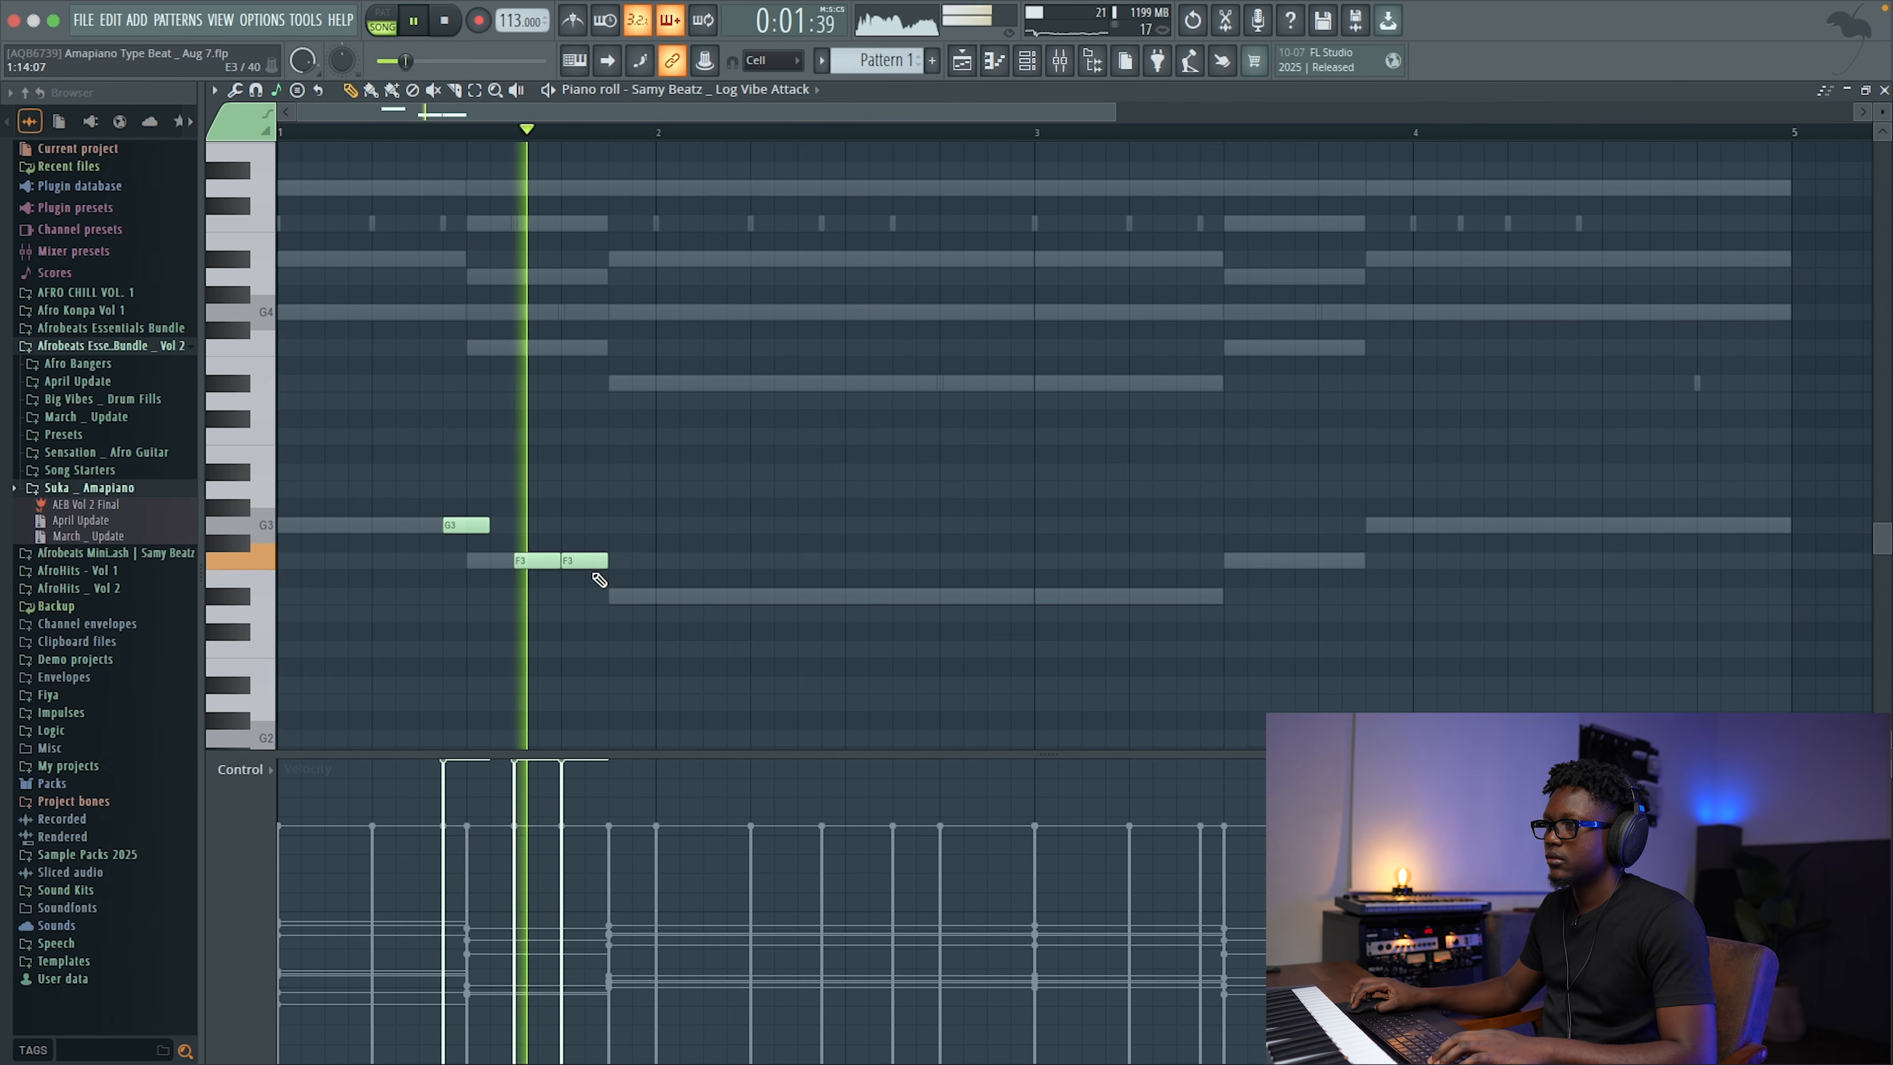
drag(560, 560, 584, 560)
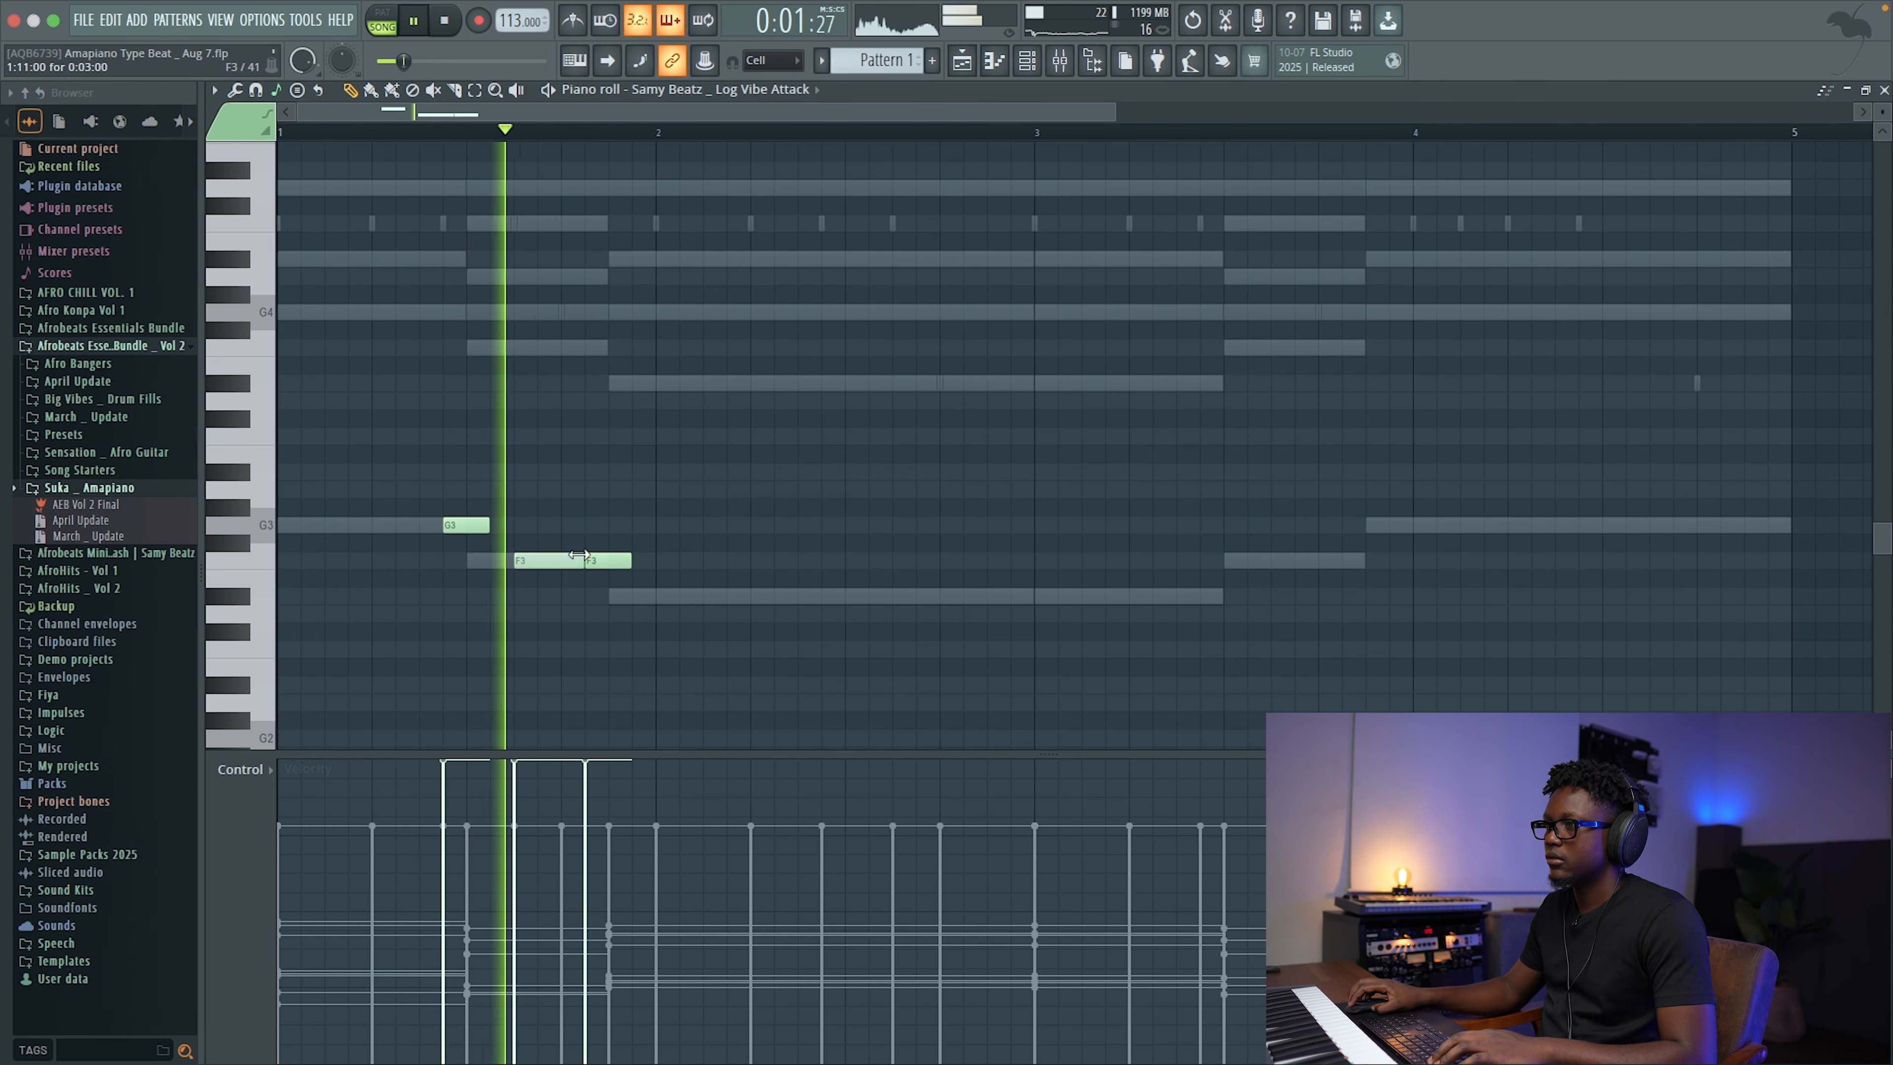
key(space)
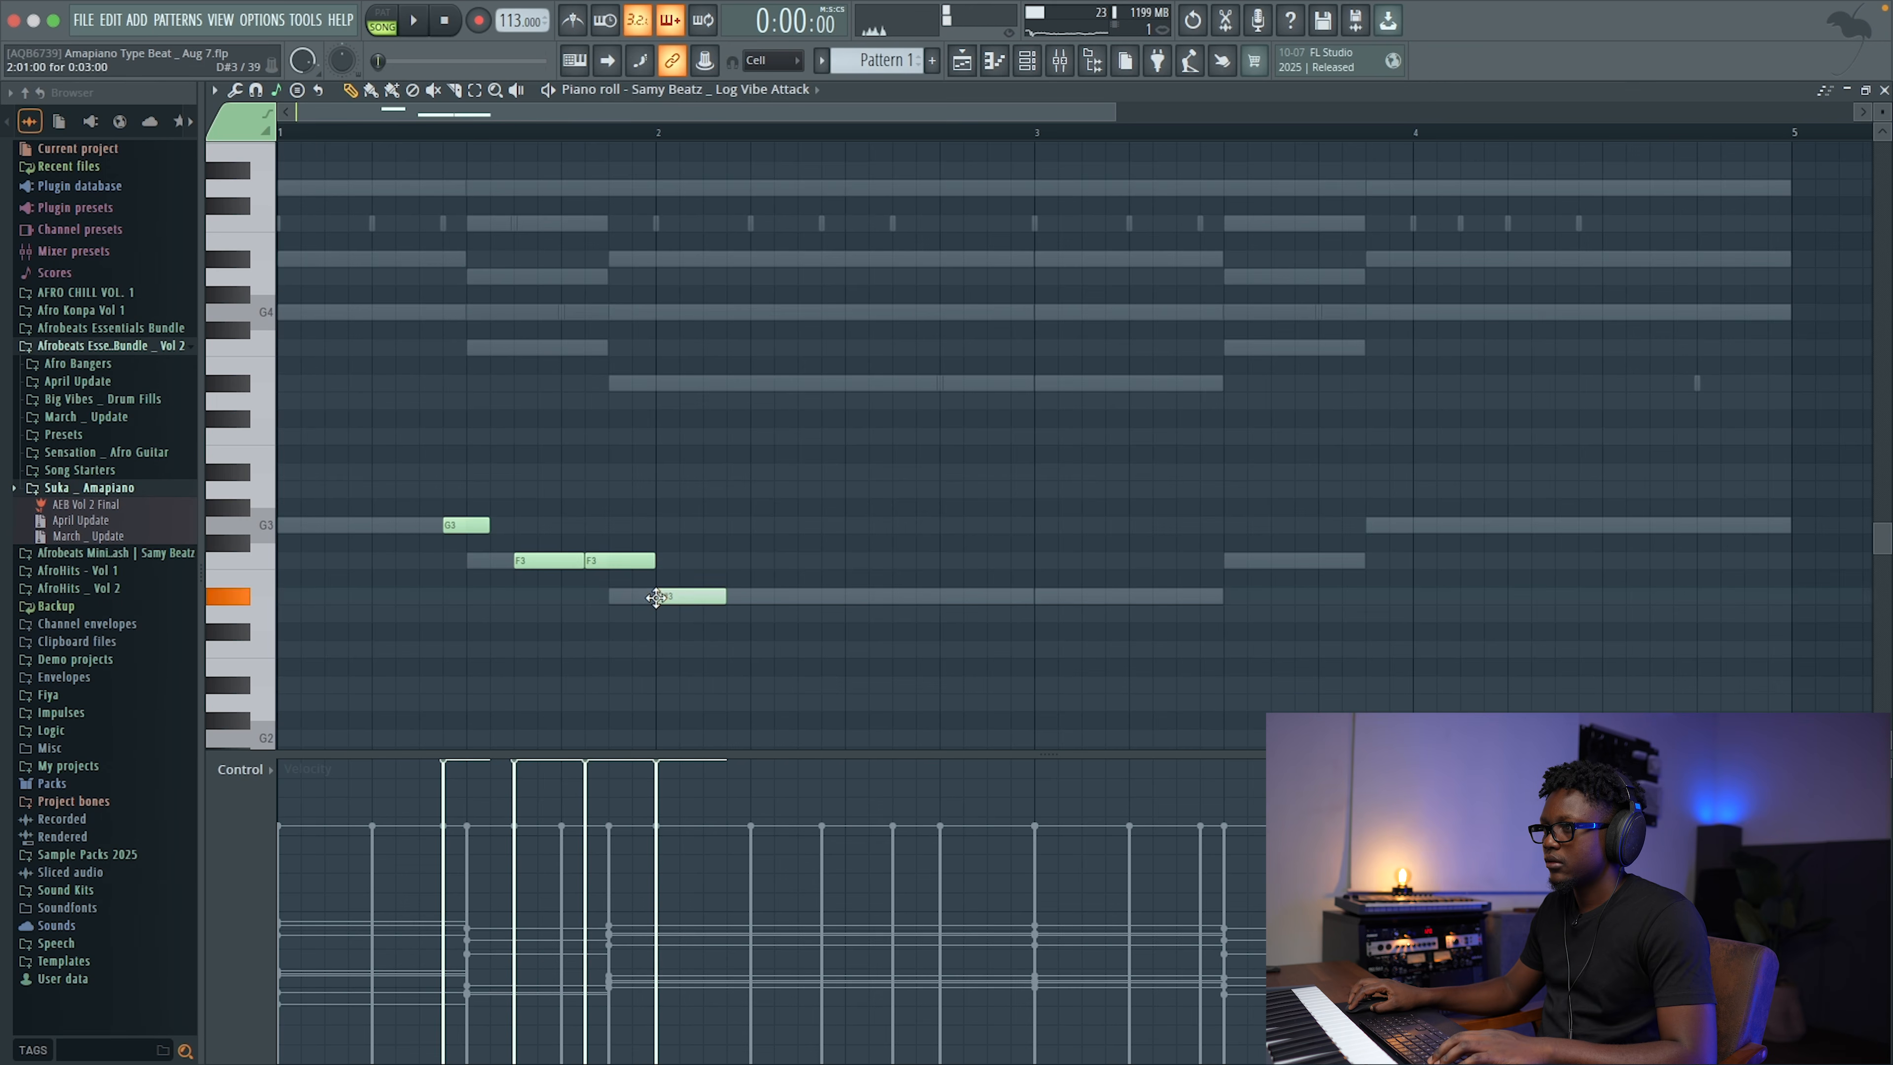
key(space)
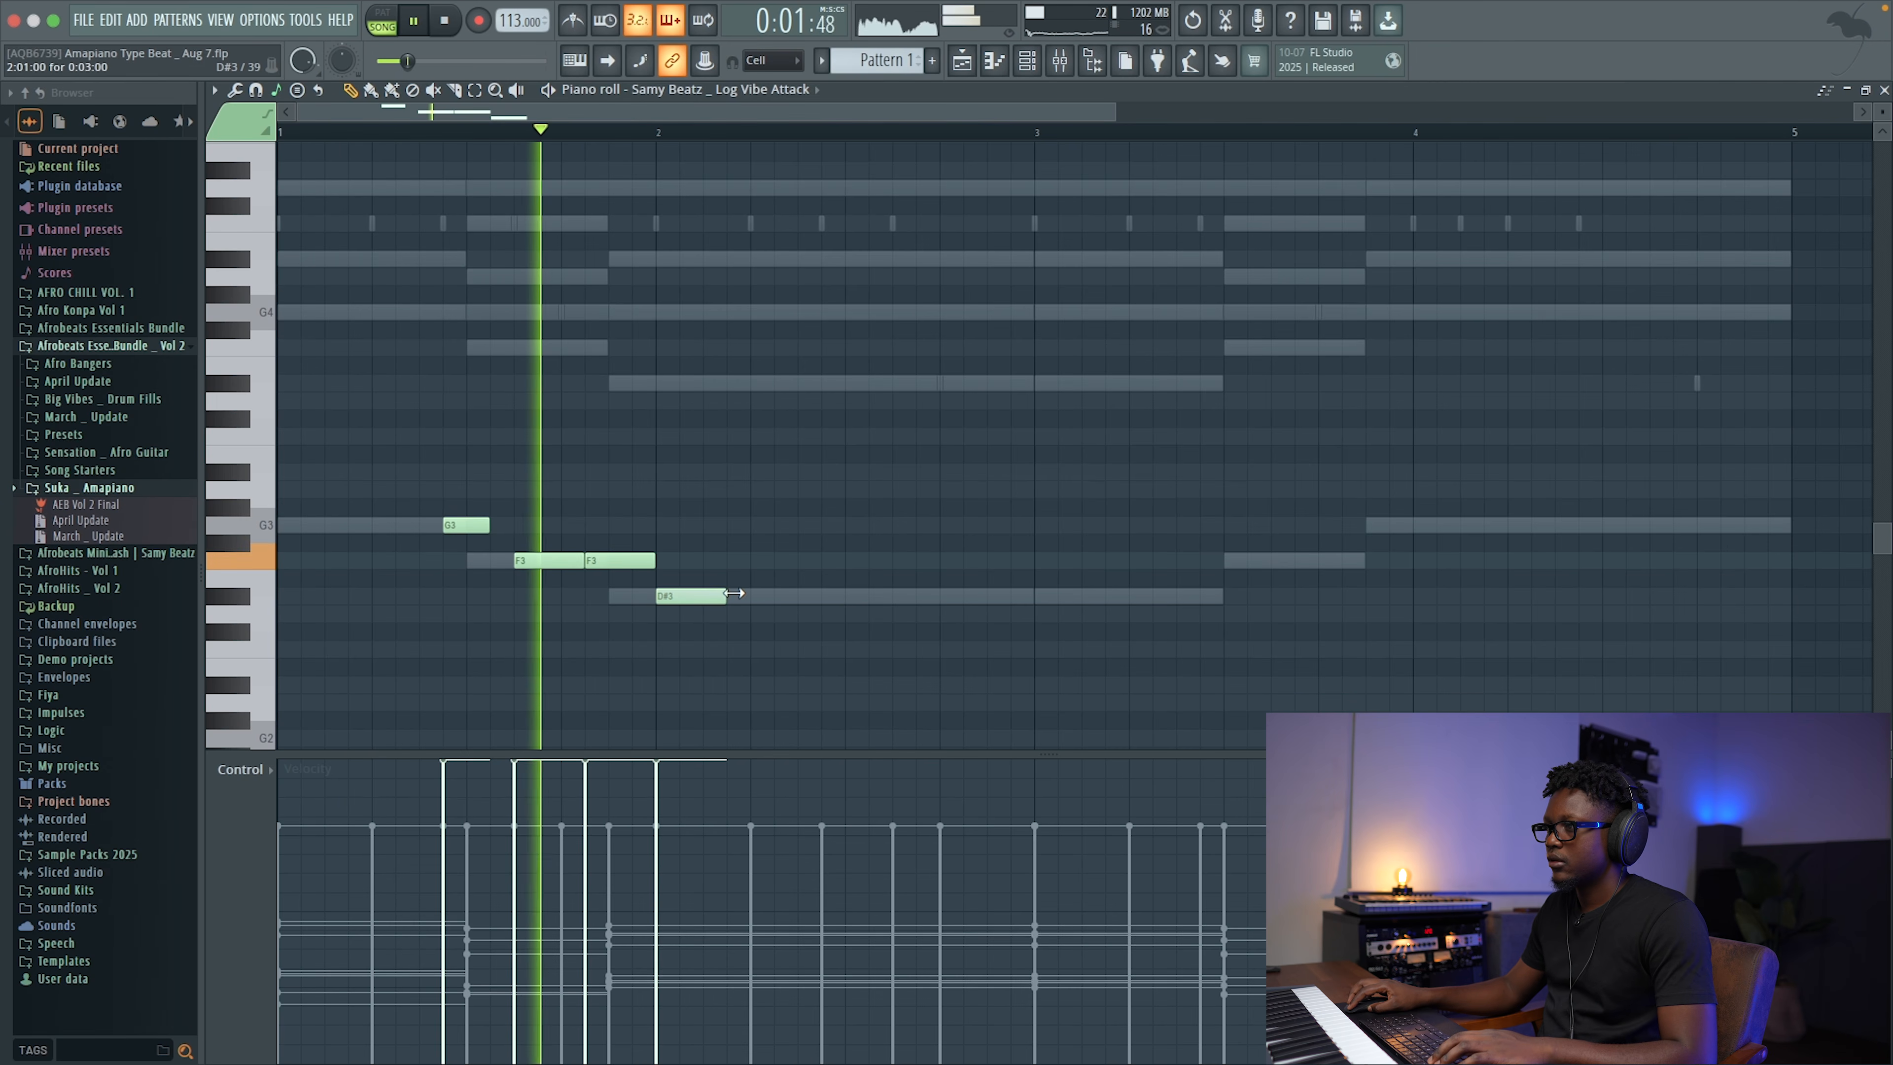
Step: Lengthen the D#3 note to four steps and add D#3 notes at steps 5, 8 and 13 of bar 2, the last two five steps long
key(space)
click(751, 596)
drag(728, 597, 750, 597)
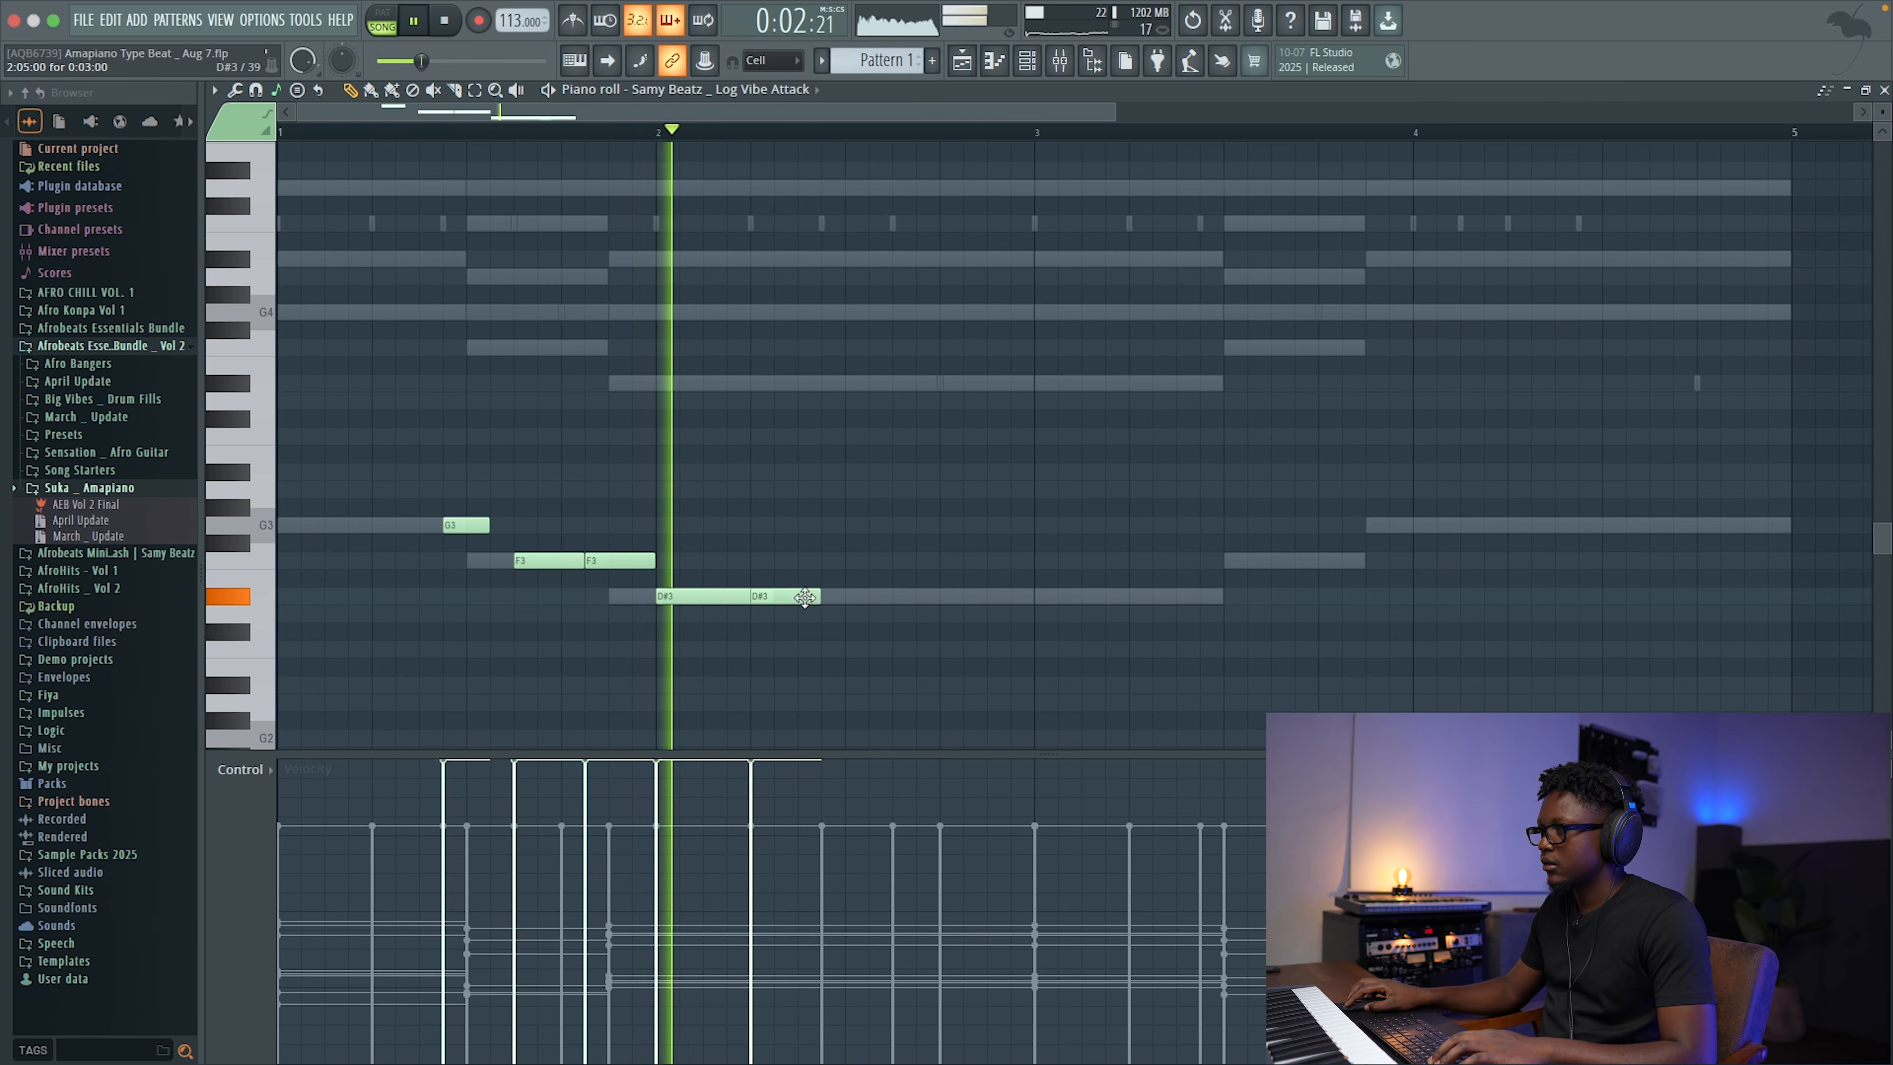
key(space)
click(855, 596)
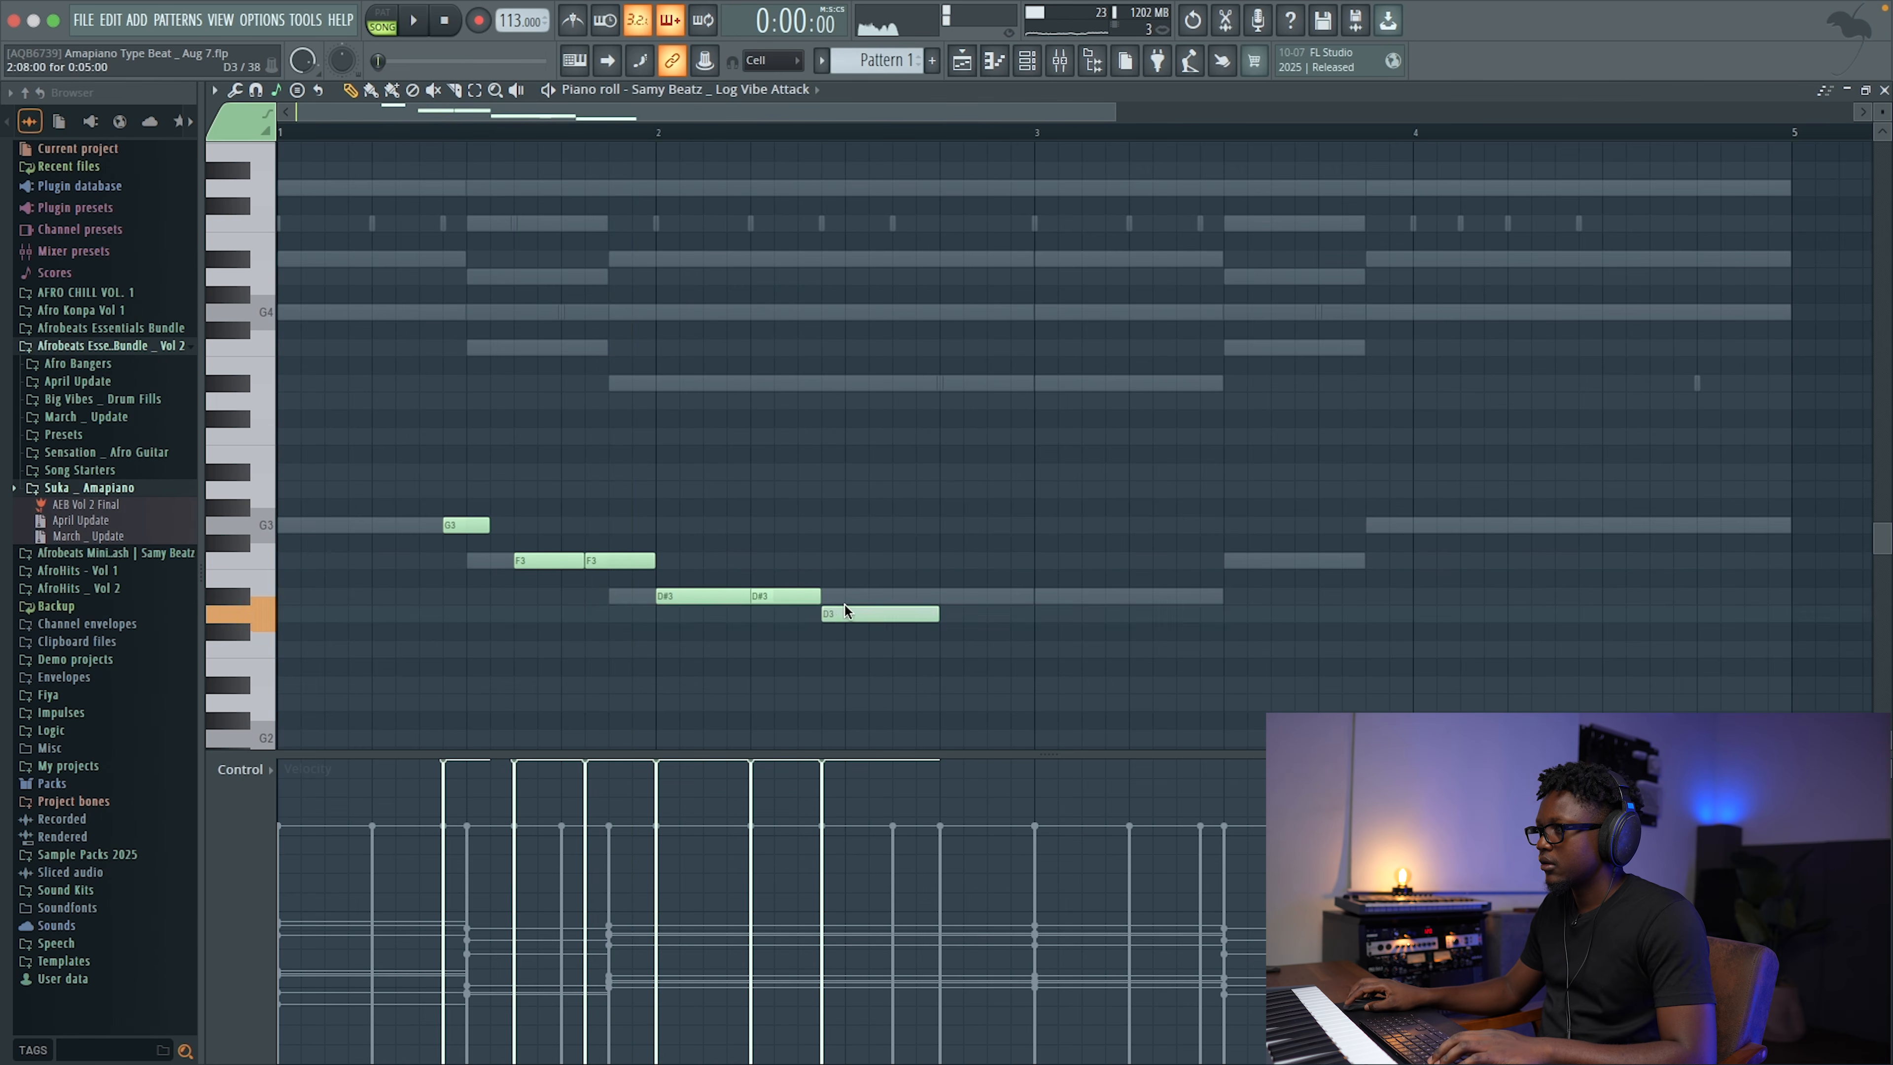
click(941, 596)
key(space)
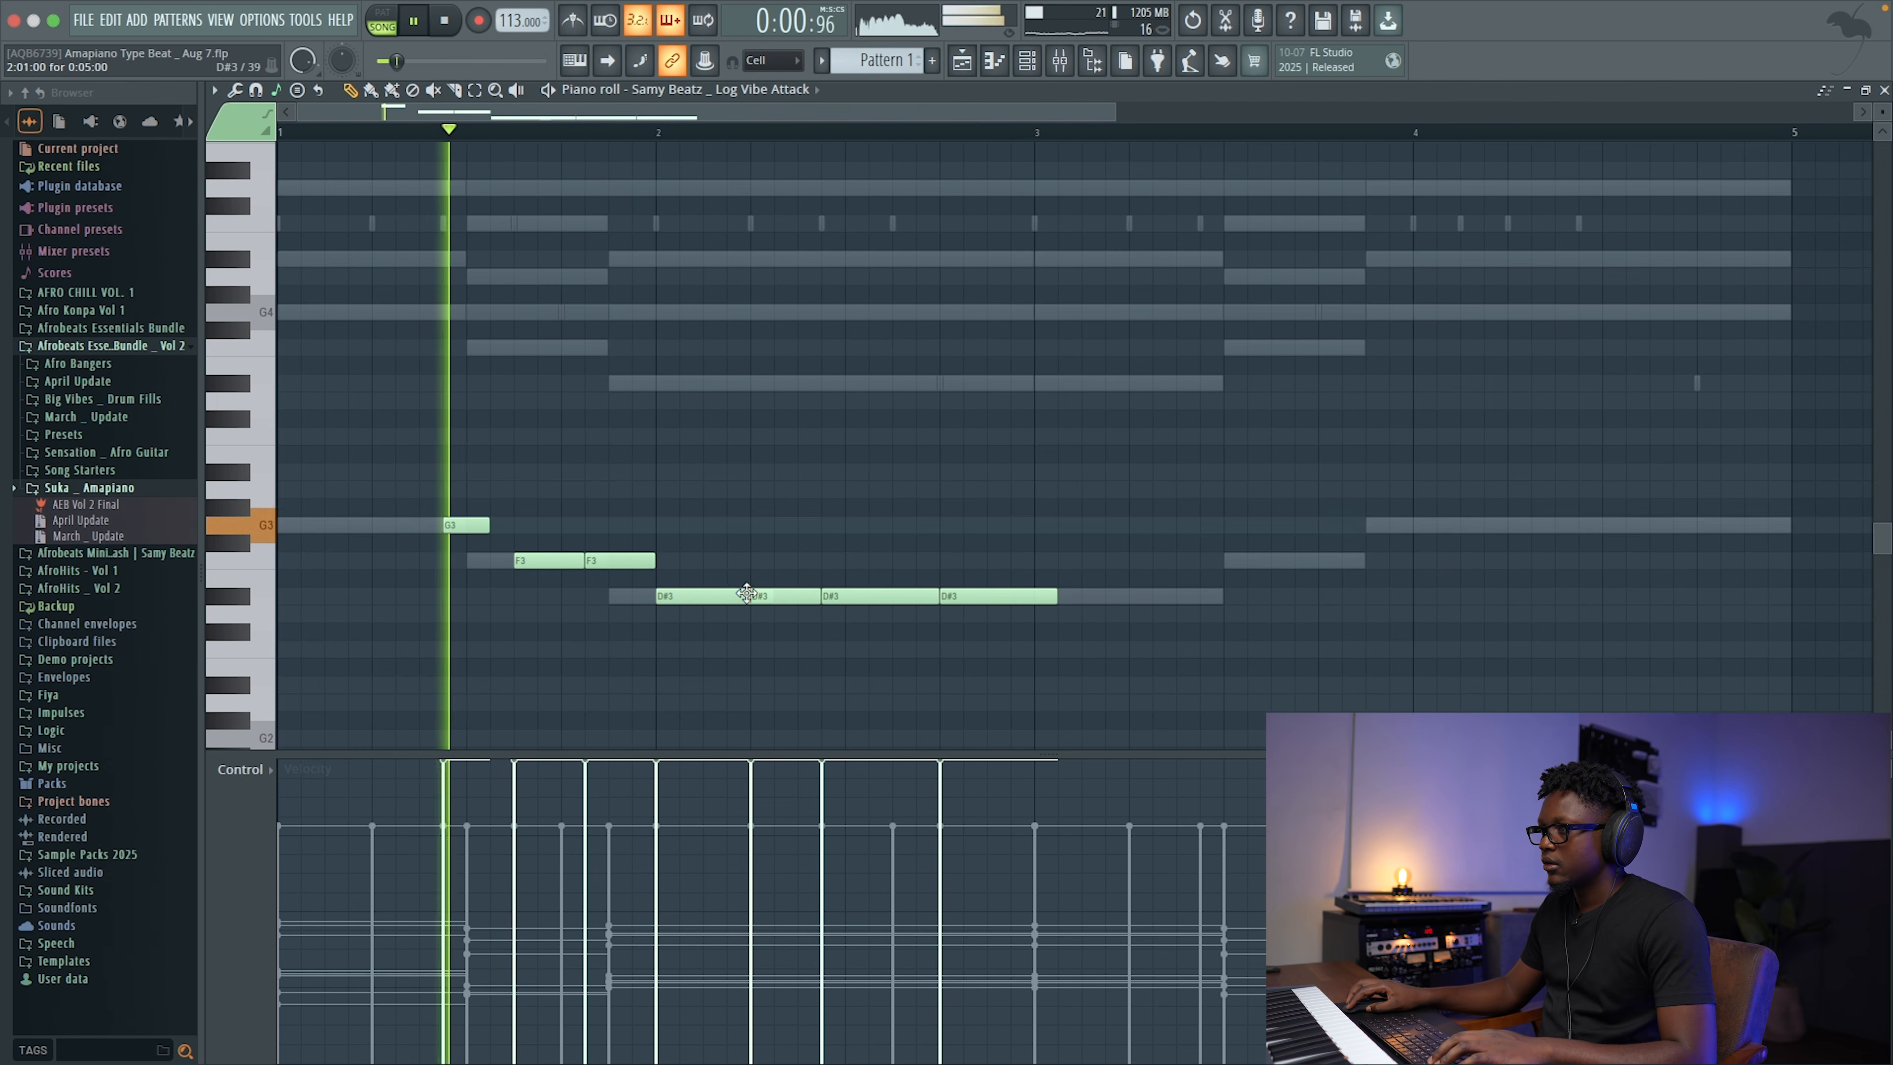
Step: Play the log drum phrase and shorten the last D#3 note to four steps, ending at bar 3
mouse_move(726, 597)
mouse_down()
mouse_move(729, 560)
mouse_move(751, 572)
mouse_move(718, 596)
mouse_up()
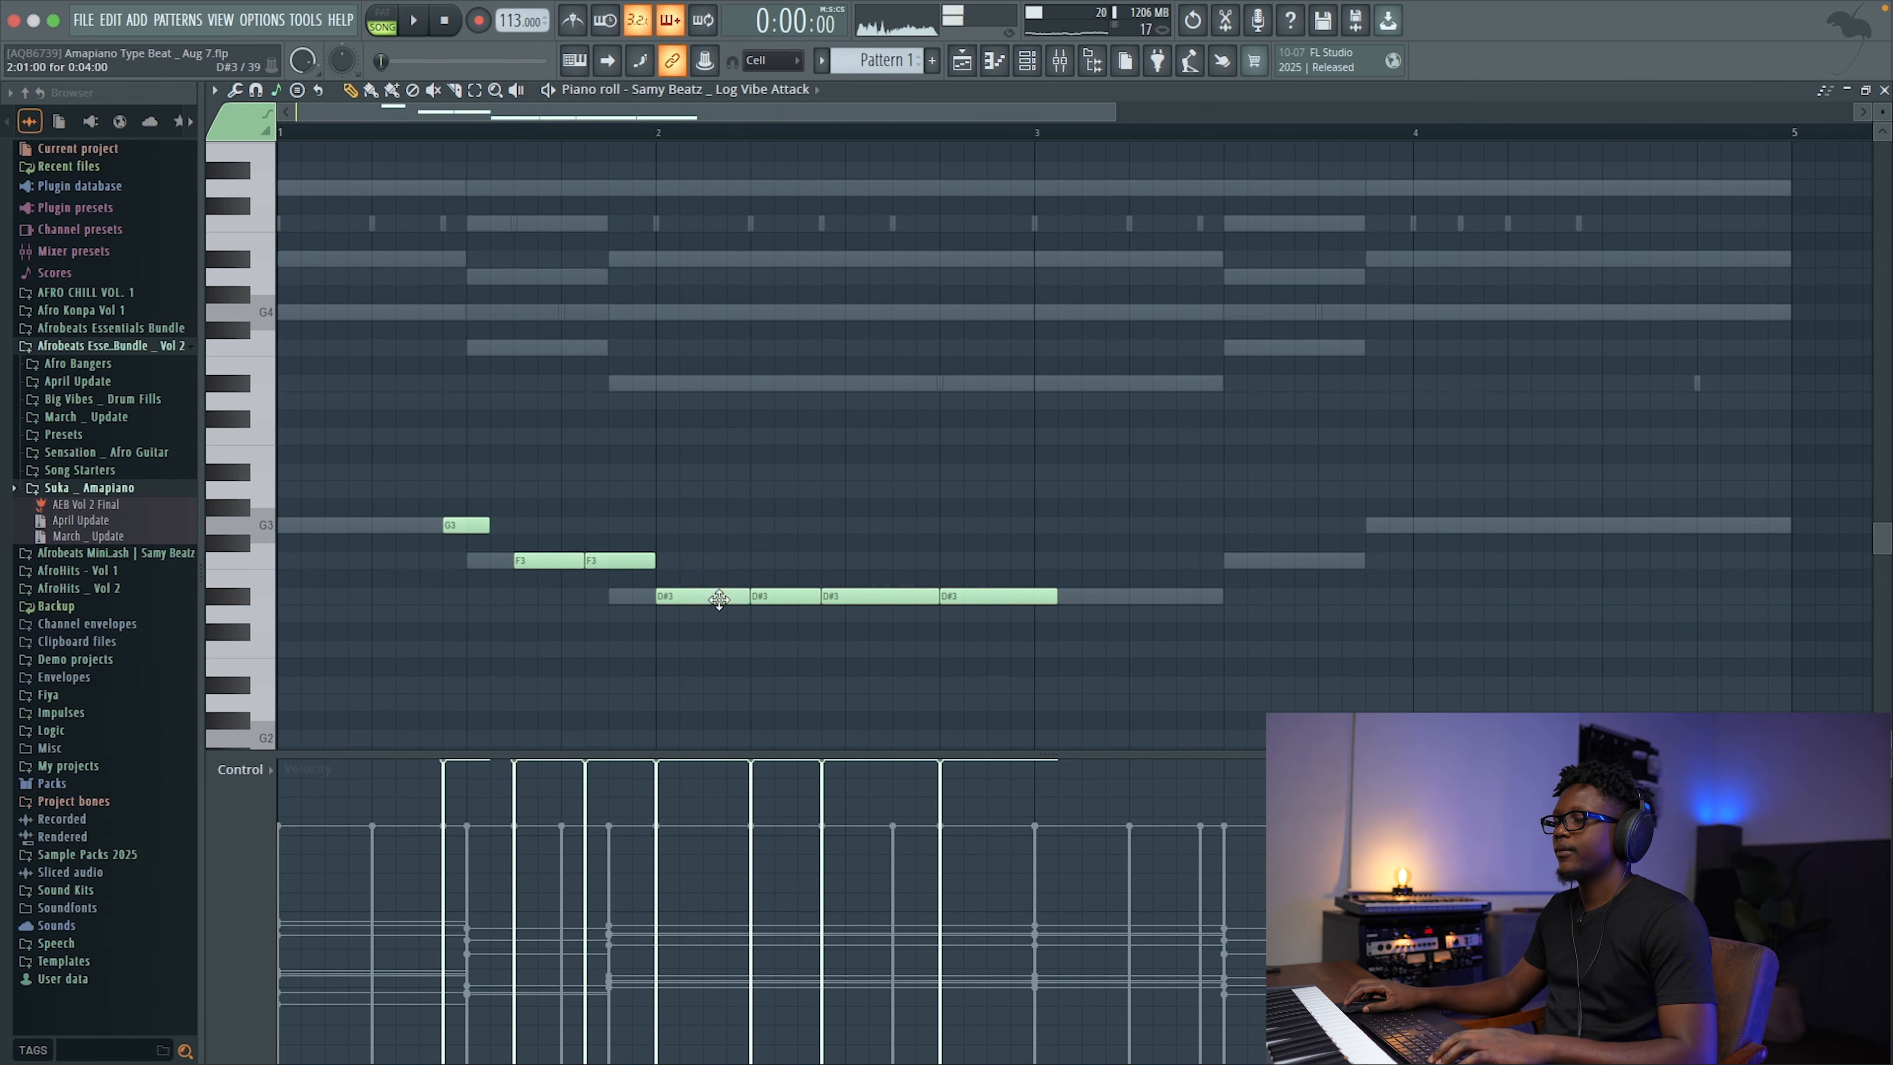
scroll(645, 415, down, 1)
scroll(645, 412, down, 2)
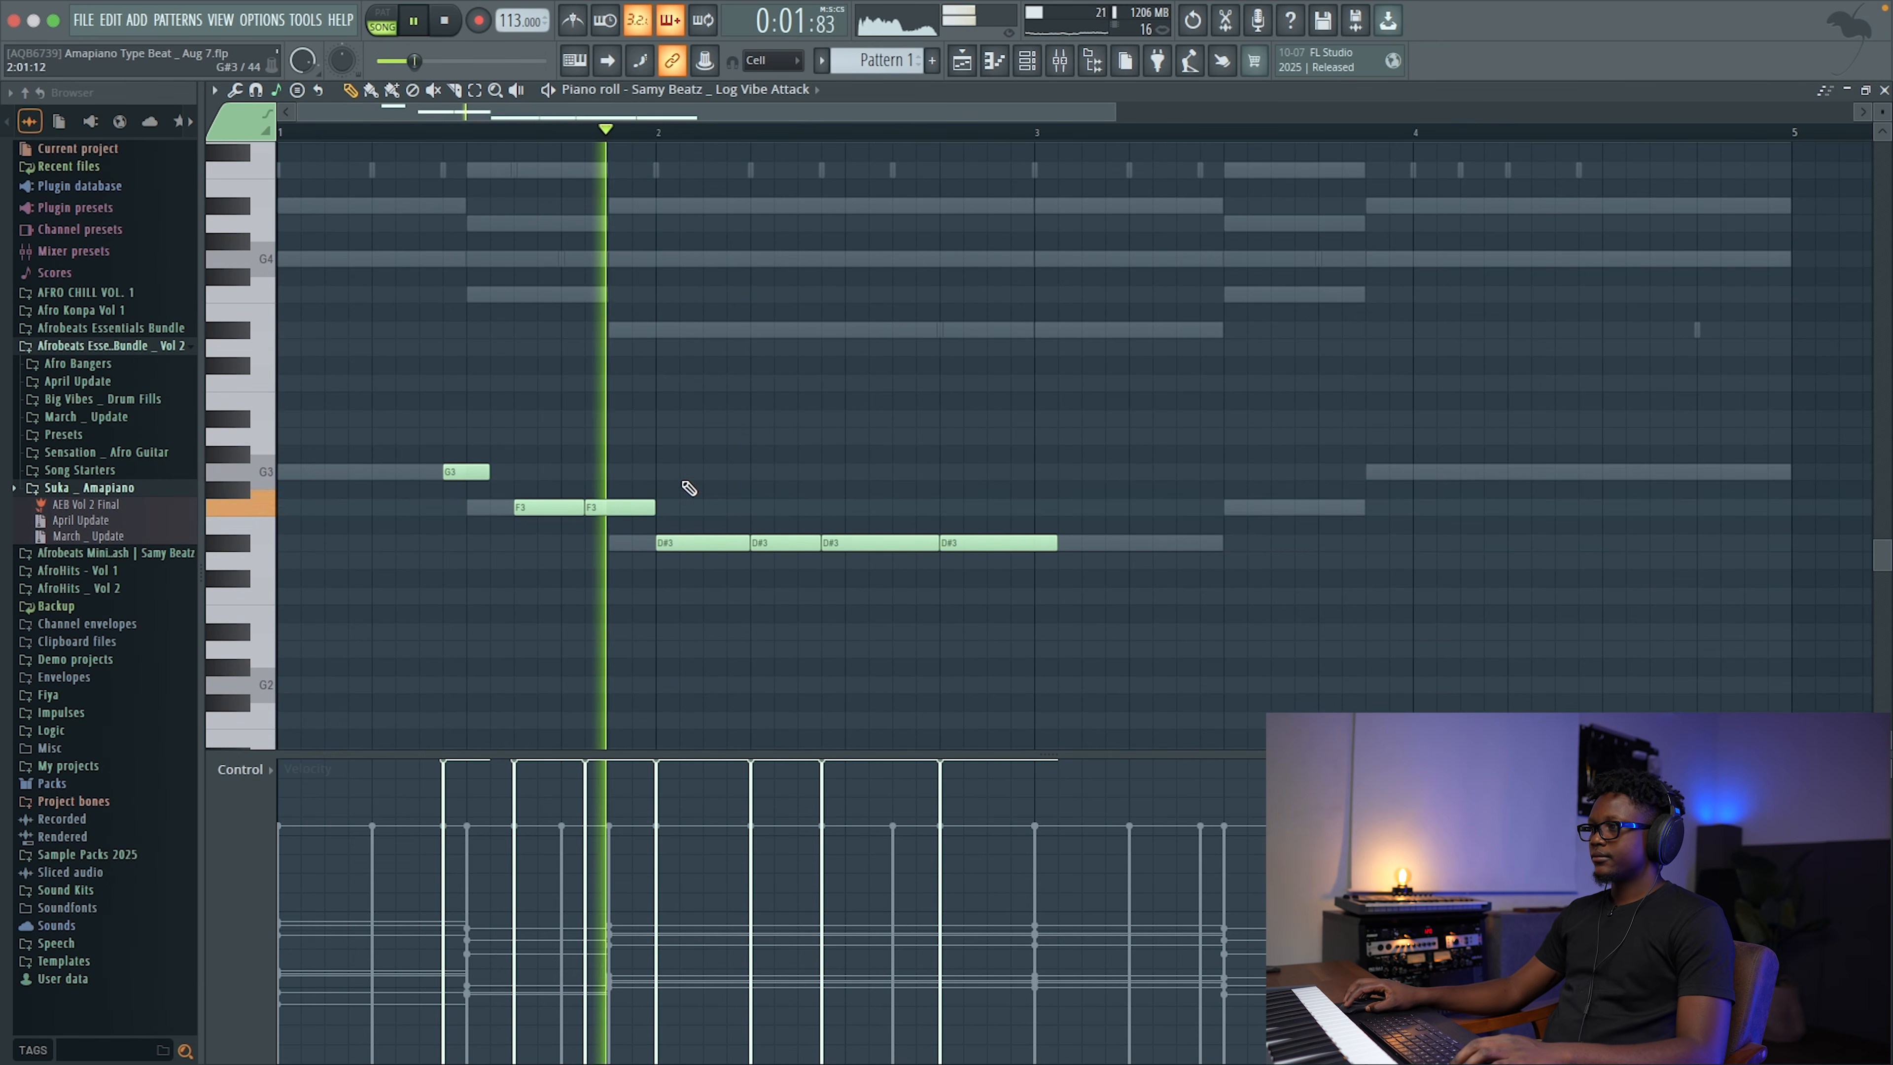
drag(1066, 548, 1037, 551)
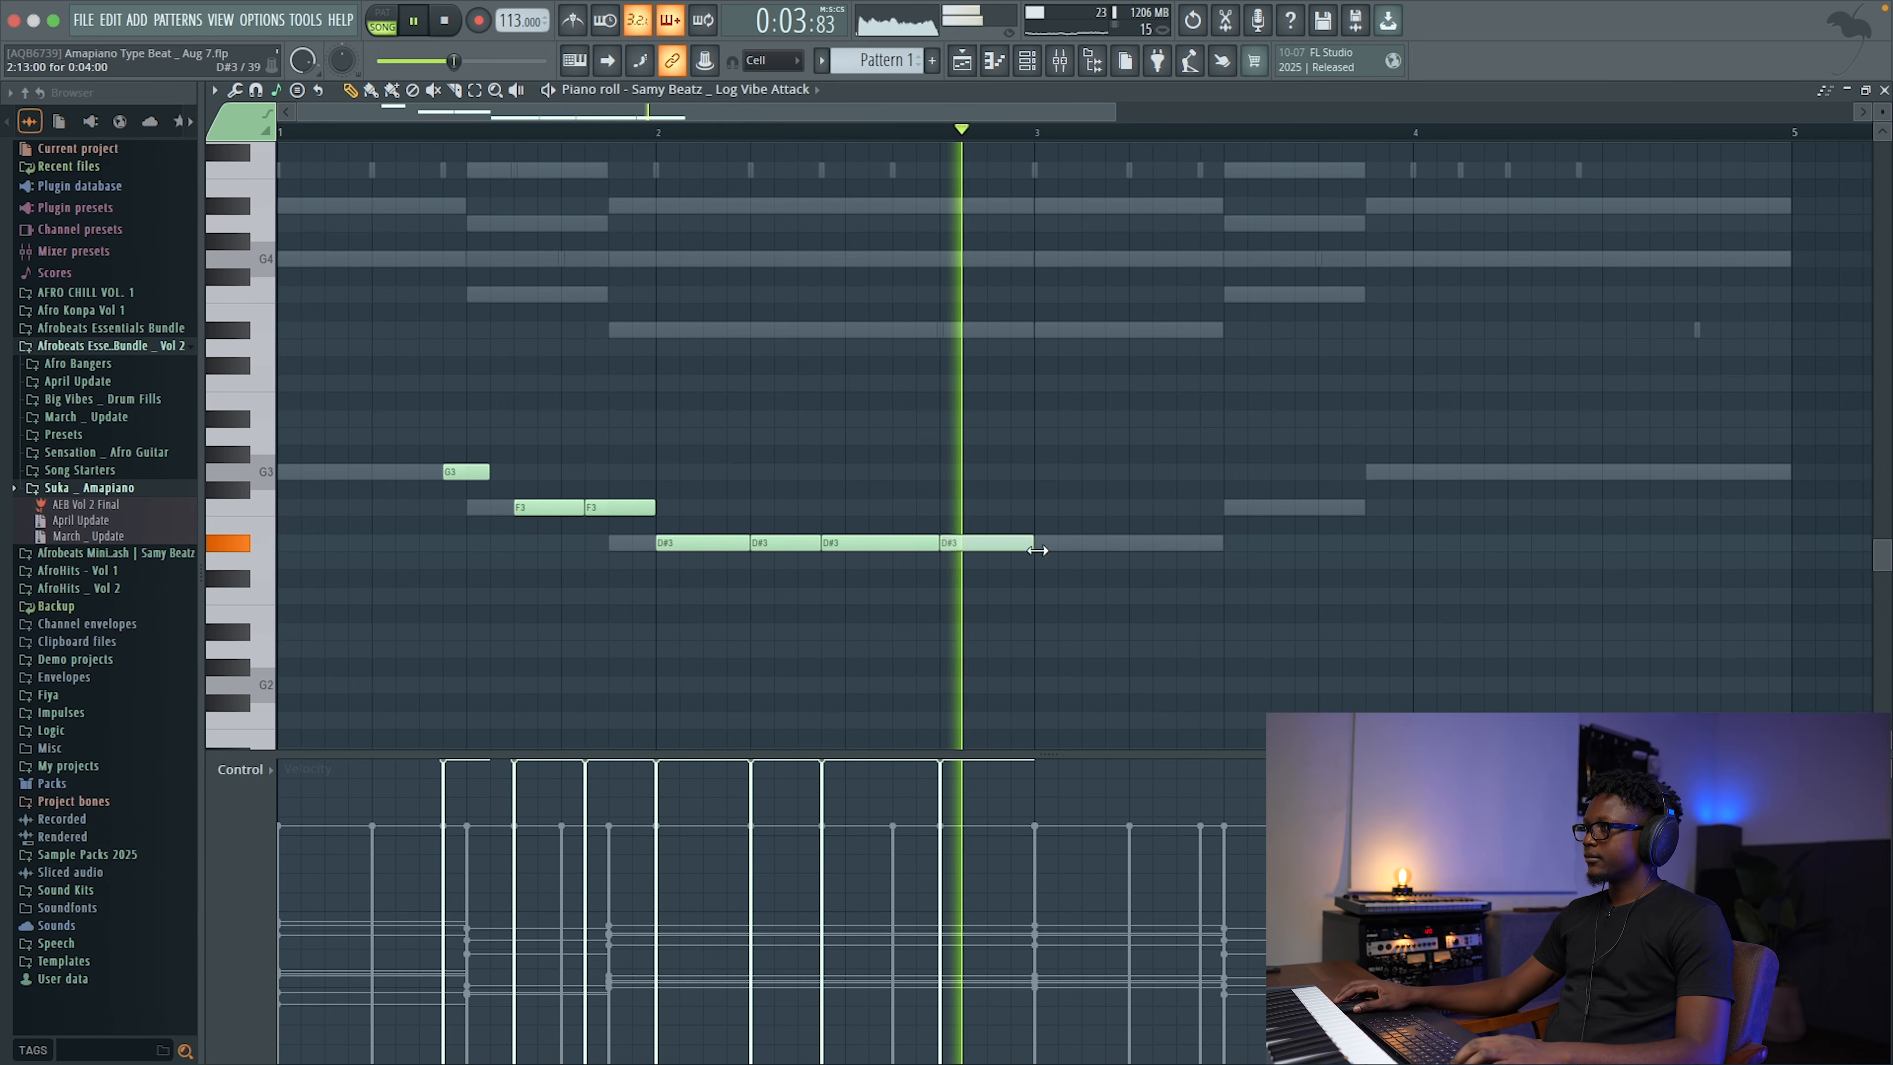
Step: Duplicate the two-bar log drum phrase into bars 3 and 4, with its first note on D#3 and the bar 4 notes on G3
drag(1043, 138, 272, 136)
key(ctrl+b)
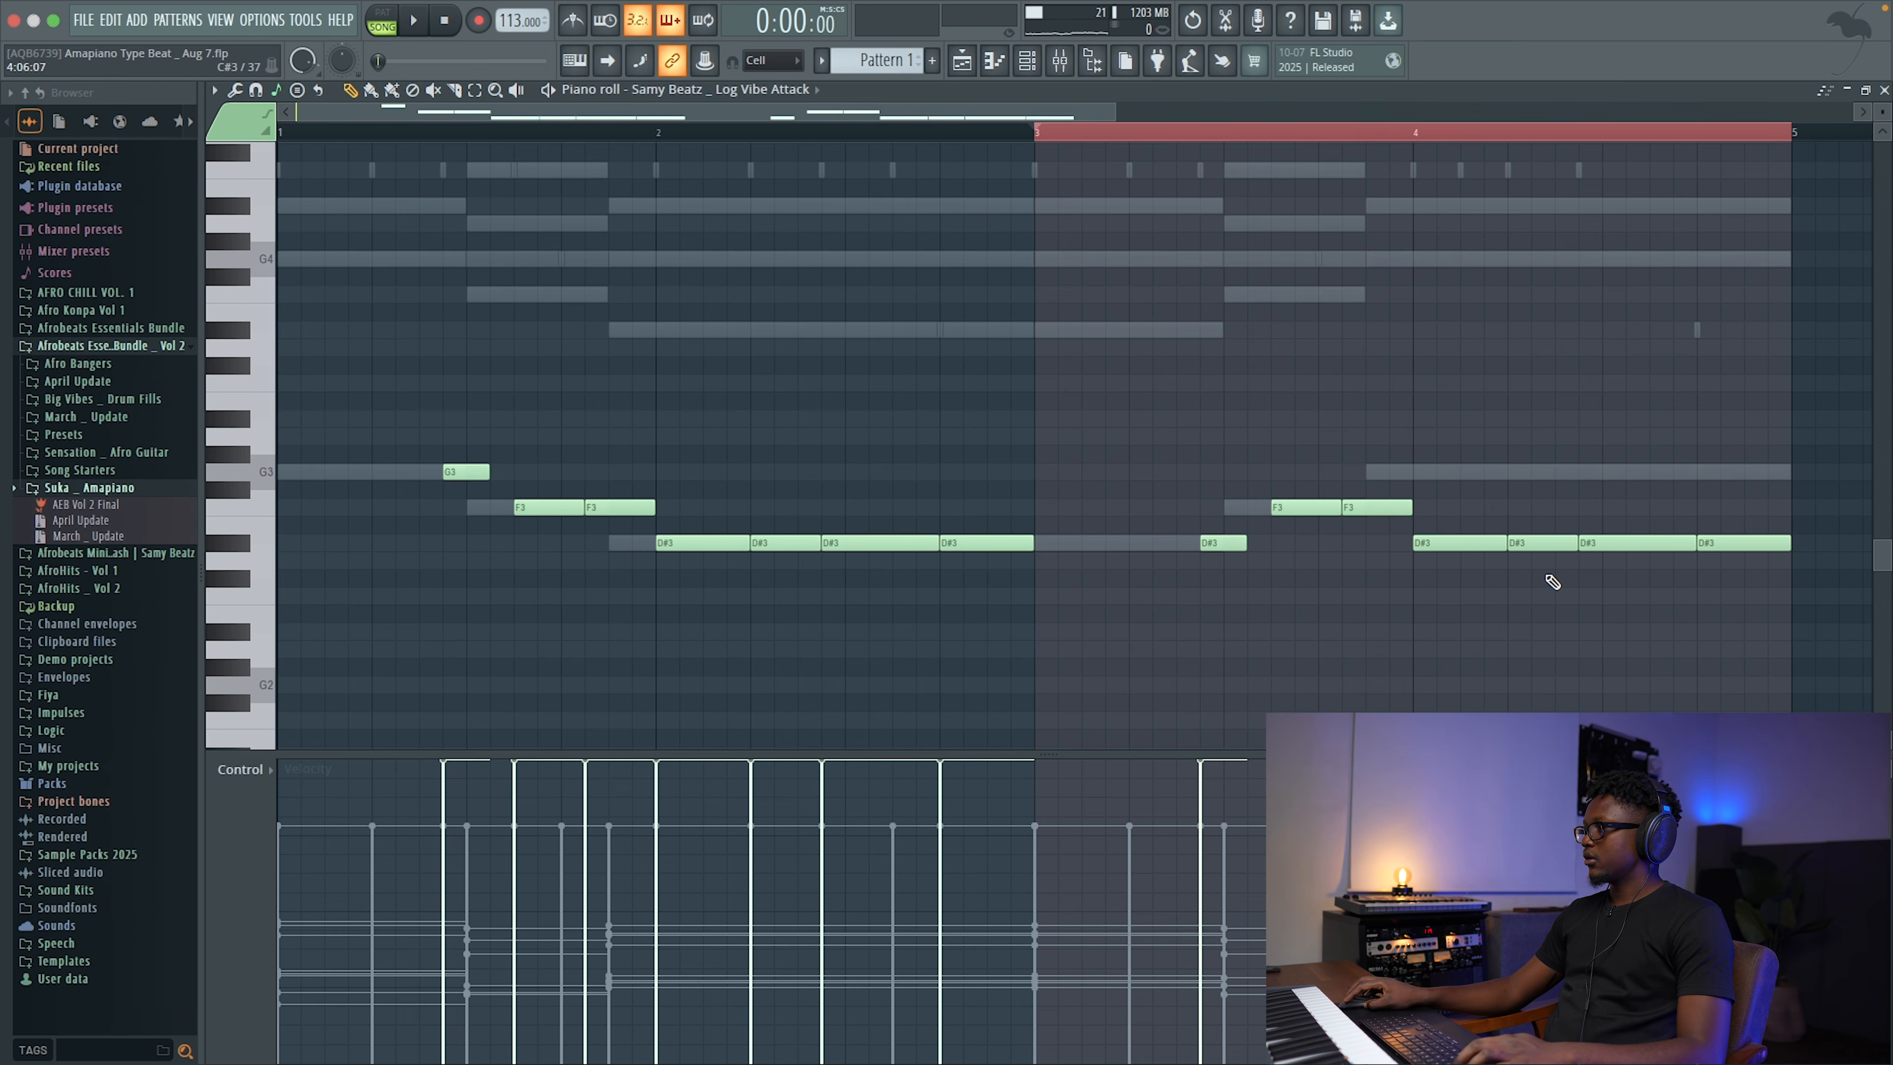
drag(1754, 596, 1468, 542)
drag(1453, 456, 1477, 456)
Step: Transpose all the log drum notes down one octave and play the pattern
key(space)
scroll(1276, 440, down, 2)
key(super+d)
key(b)
key(space)
key(super+Down)
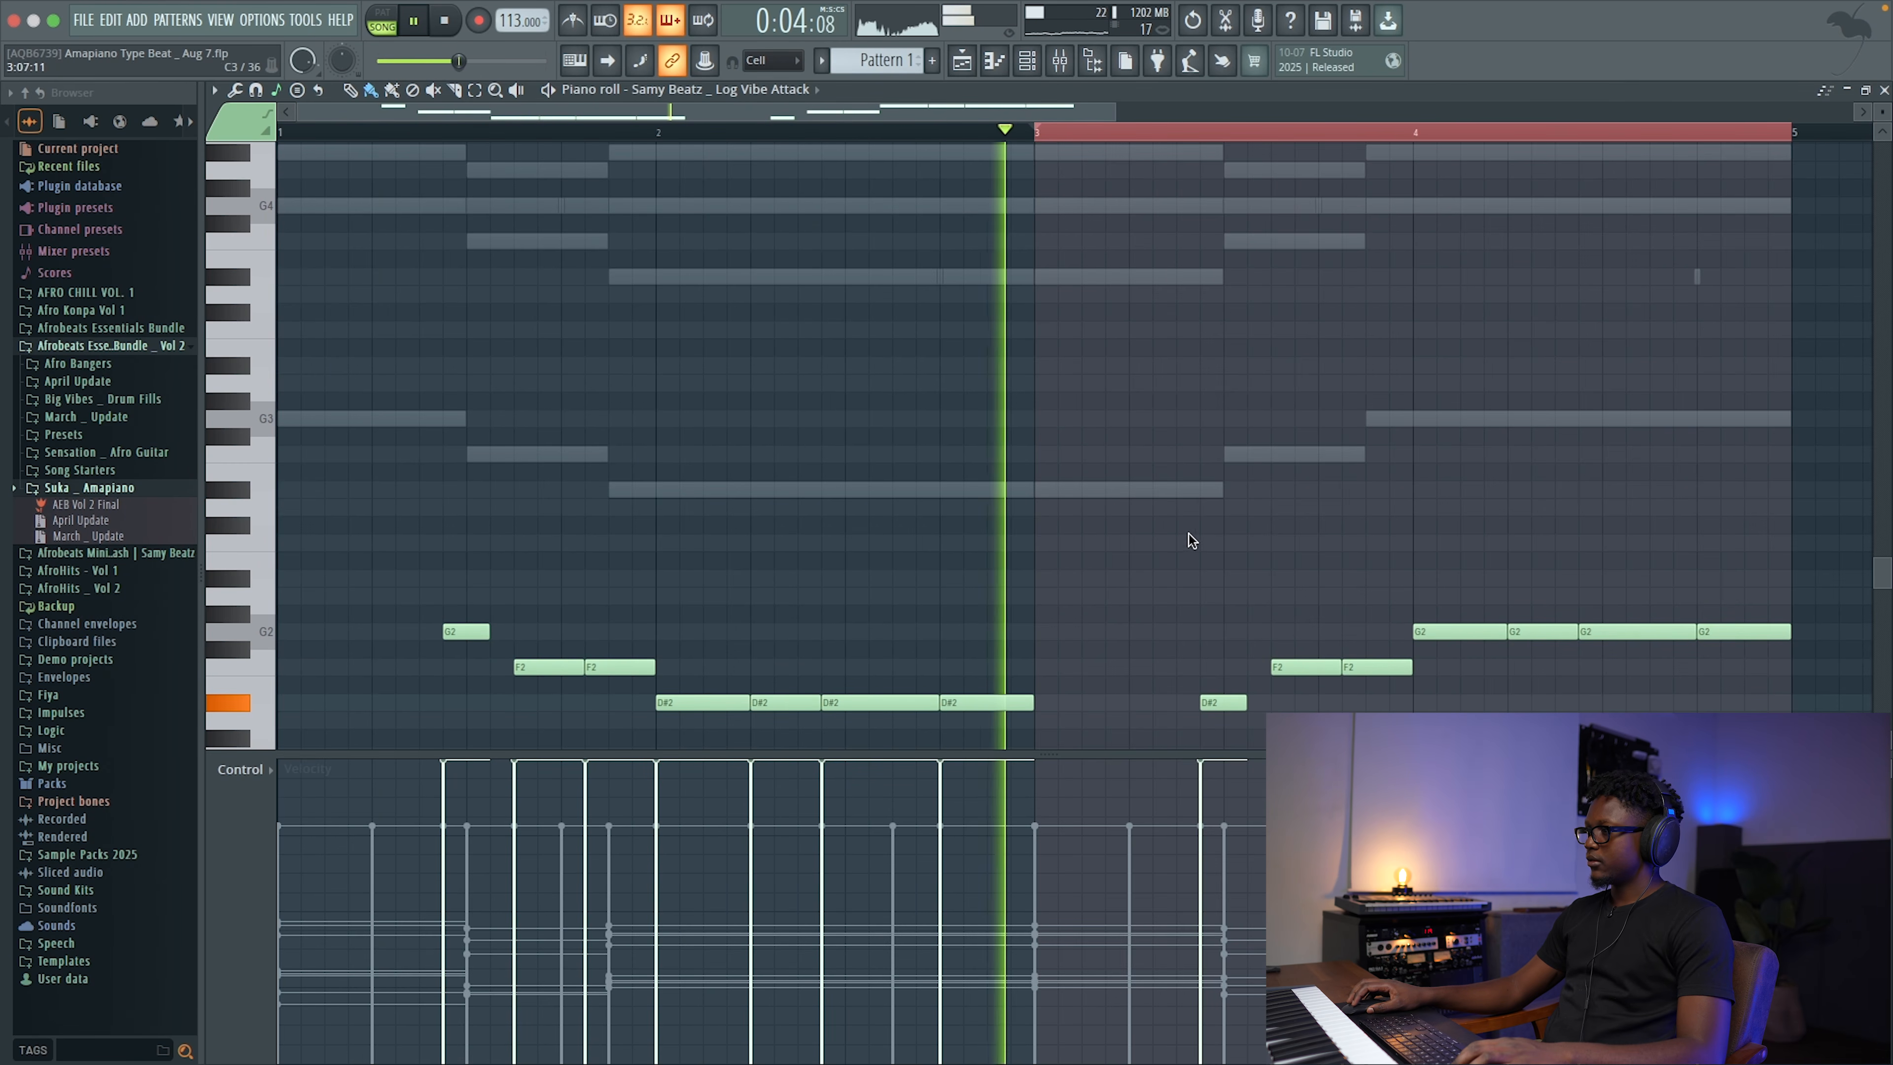
scroll(1200, 525, down, 3)
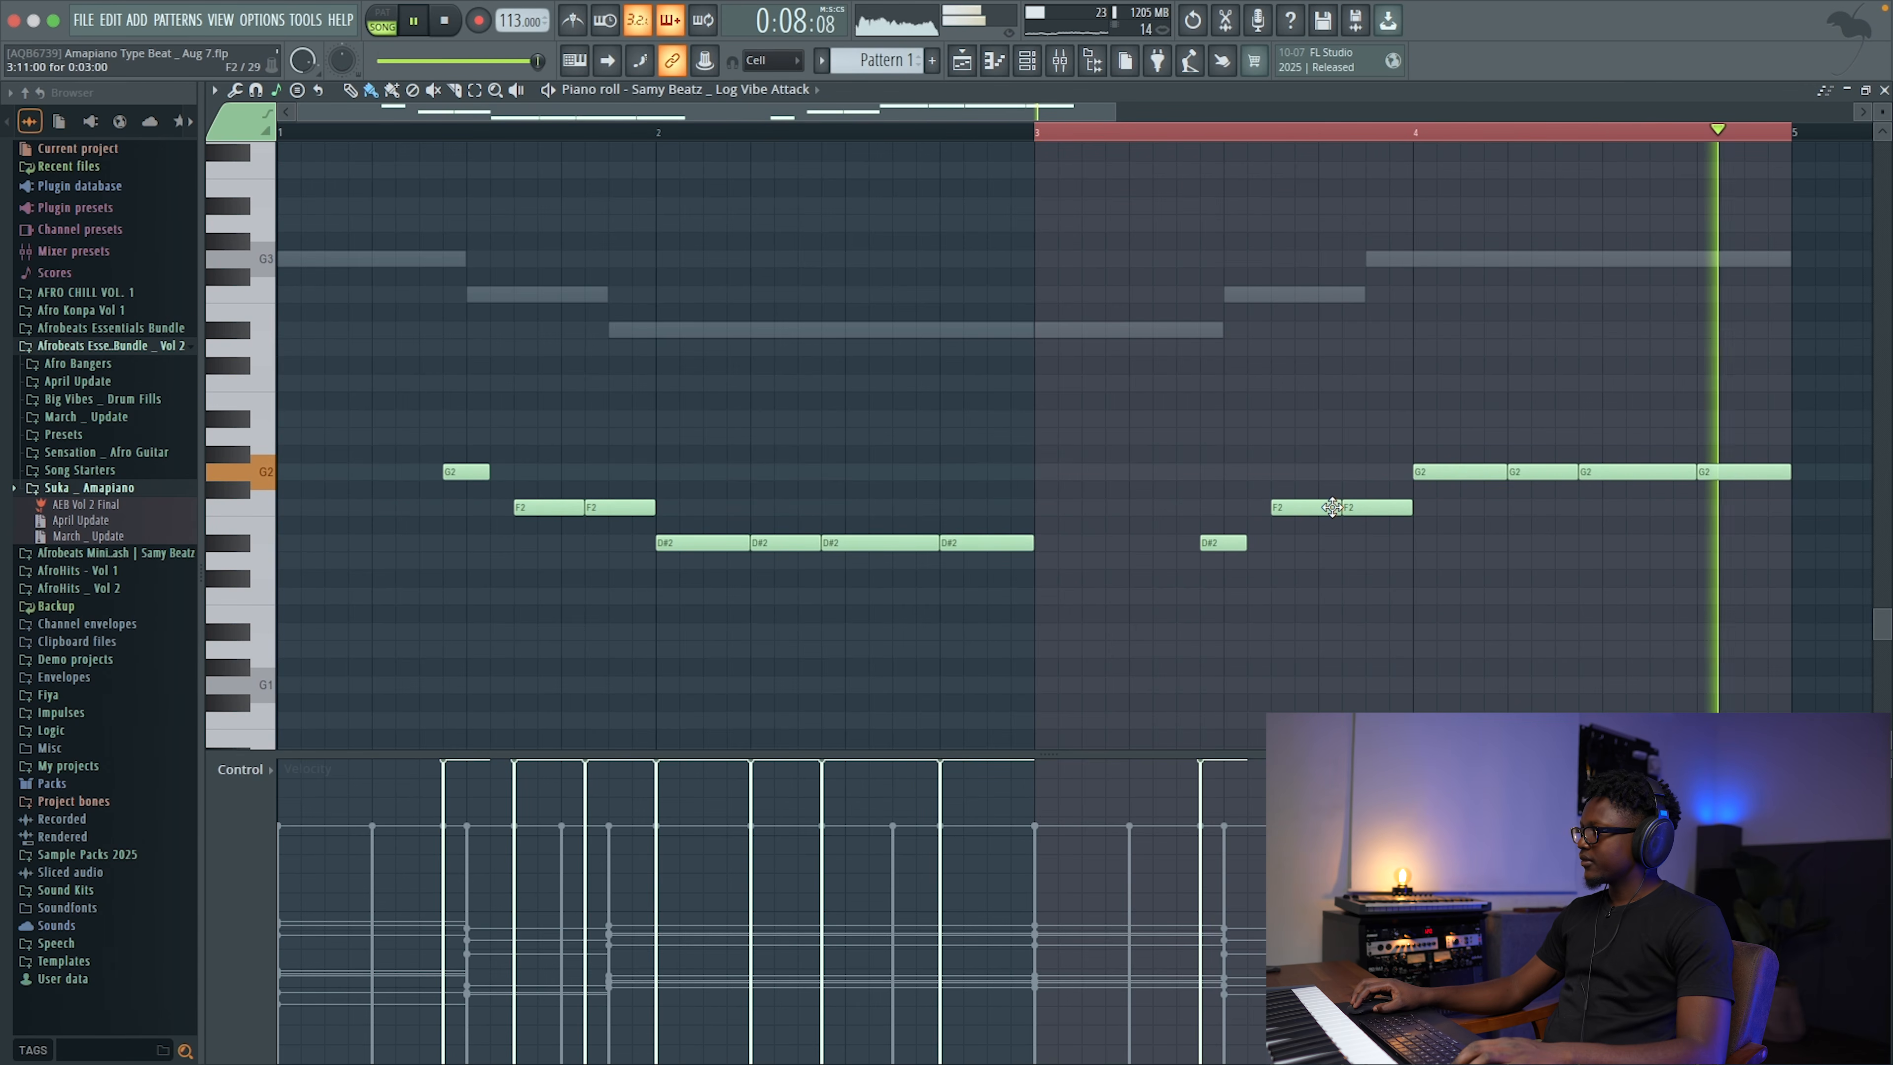
Step: Close the piano roll, stop playback and mute the Tube Bass channel
click(1883, 91)
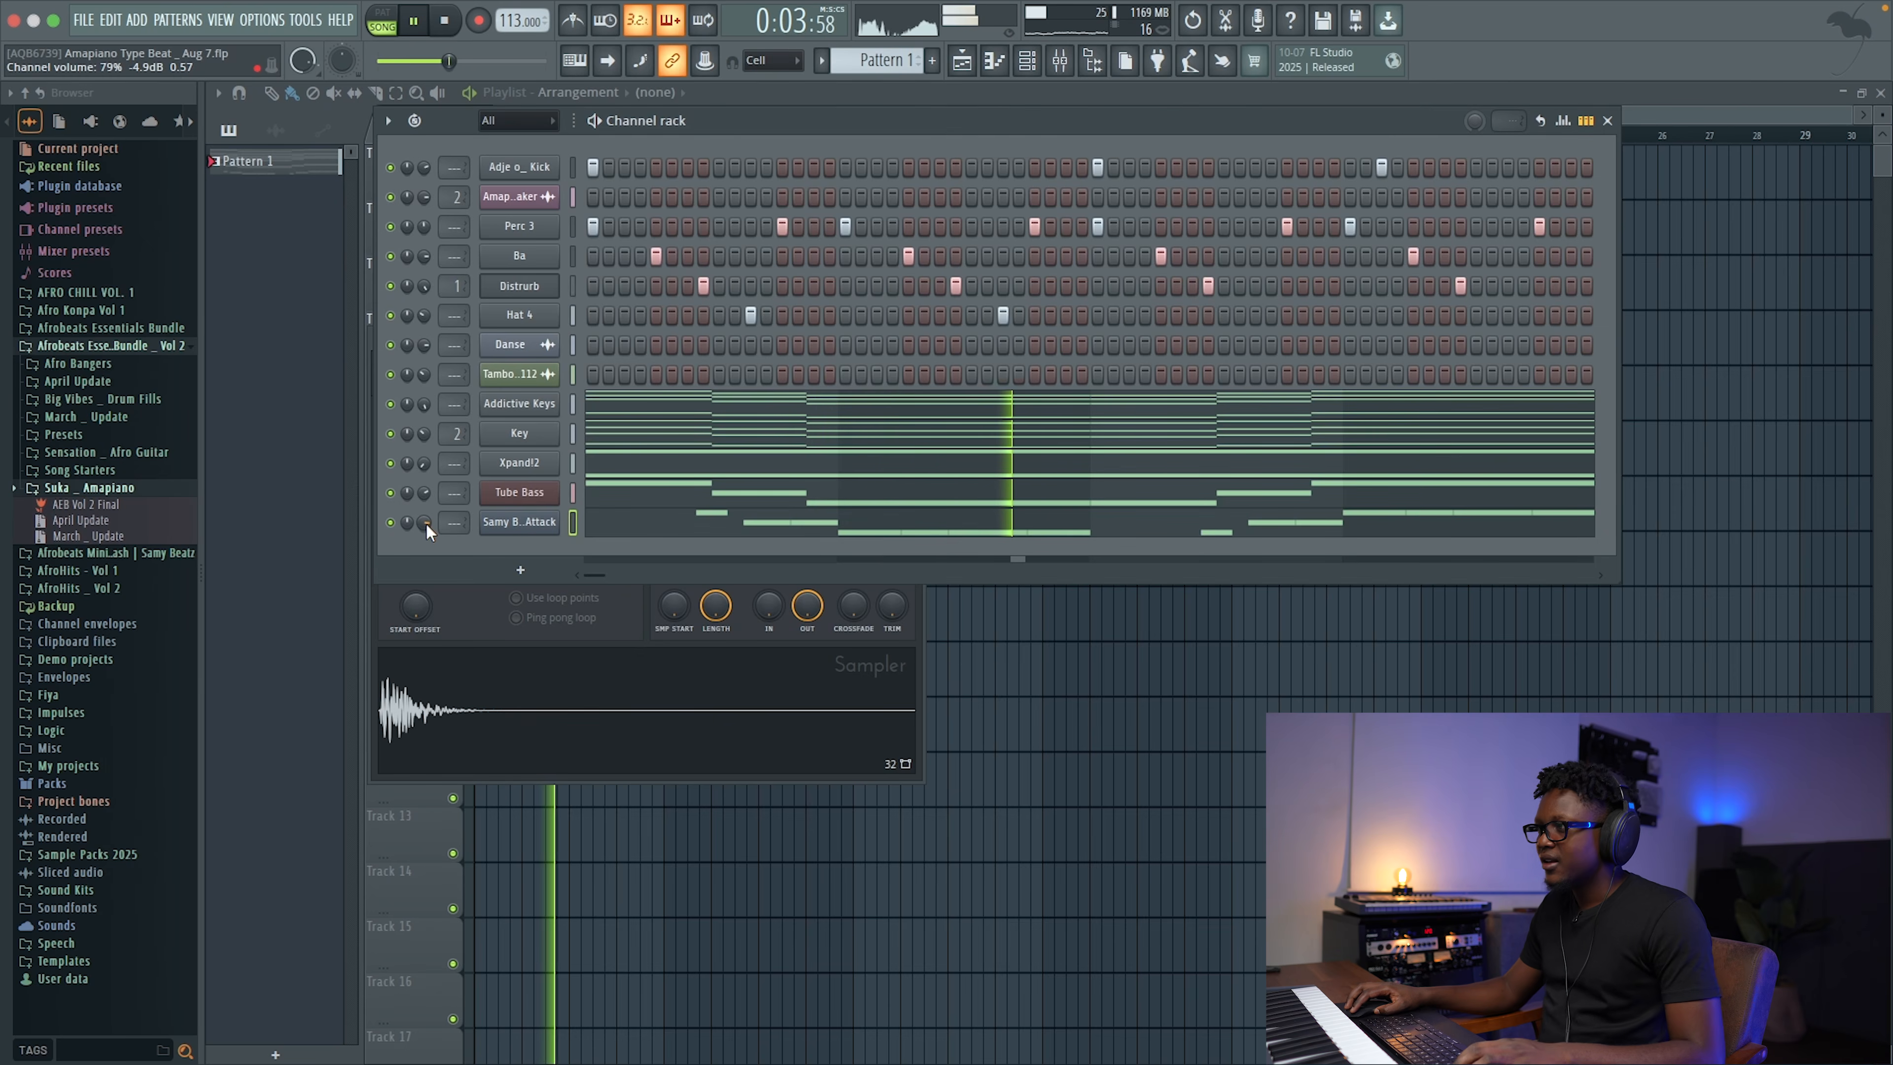
key(space)
click(390, 492)
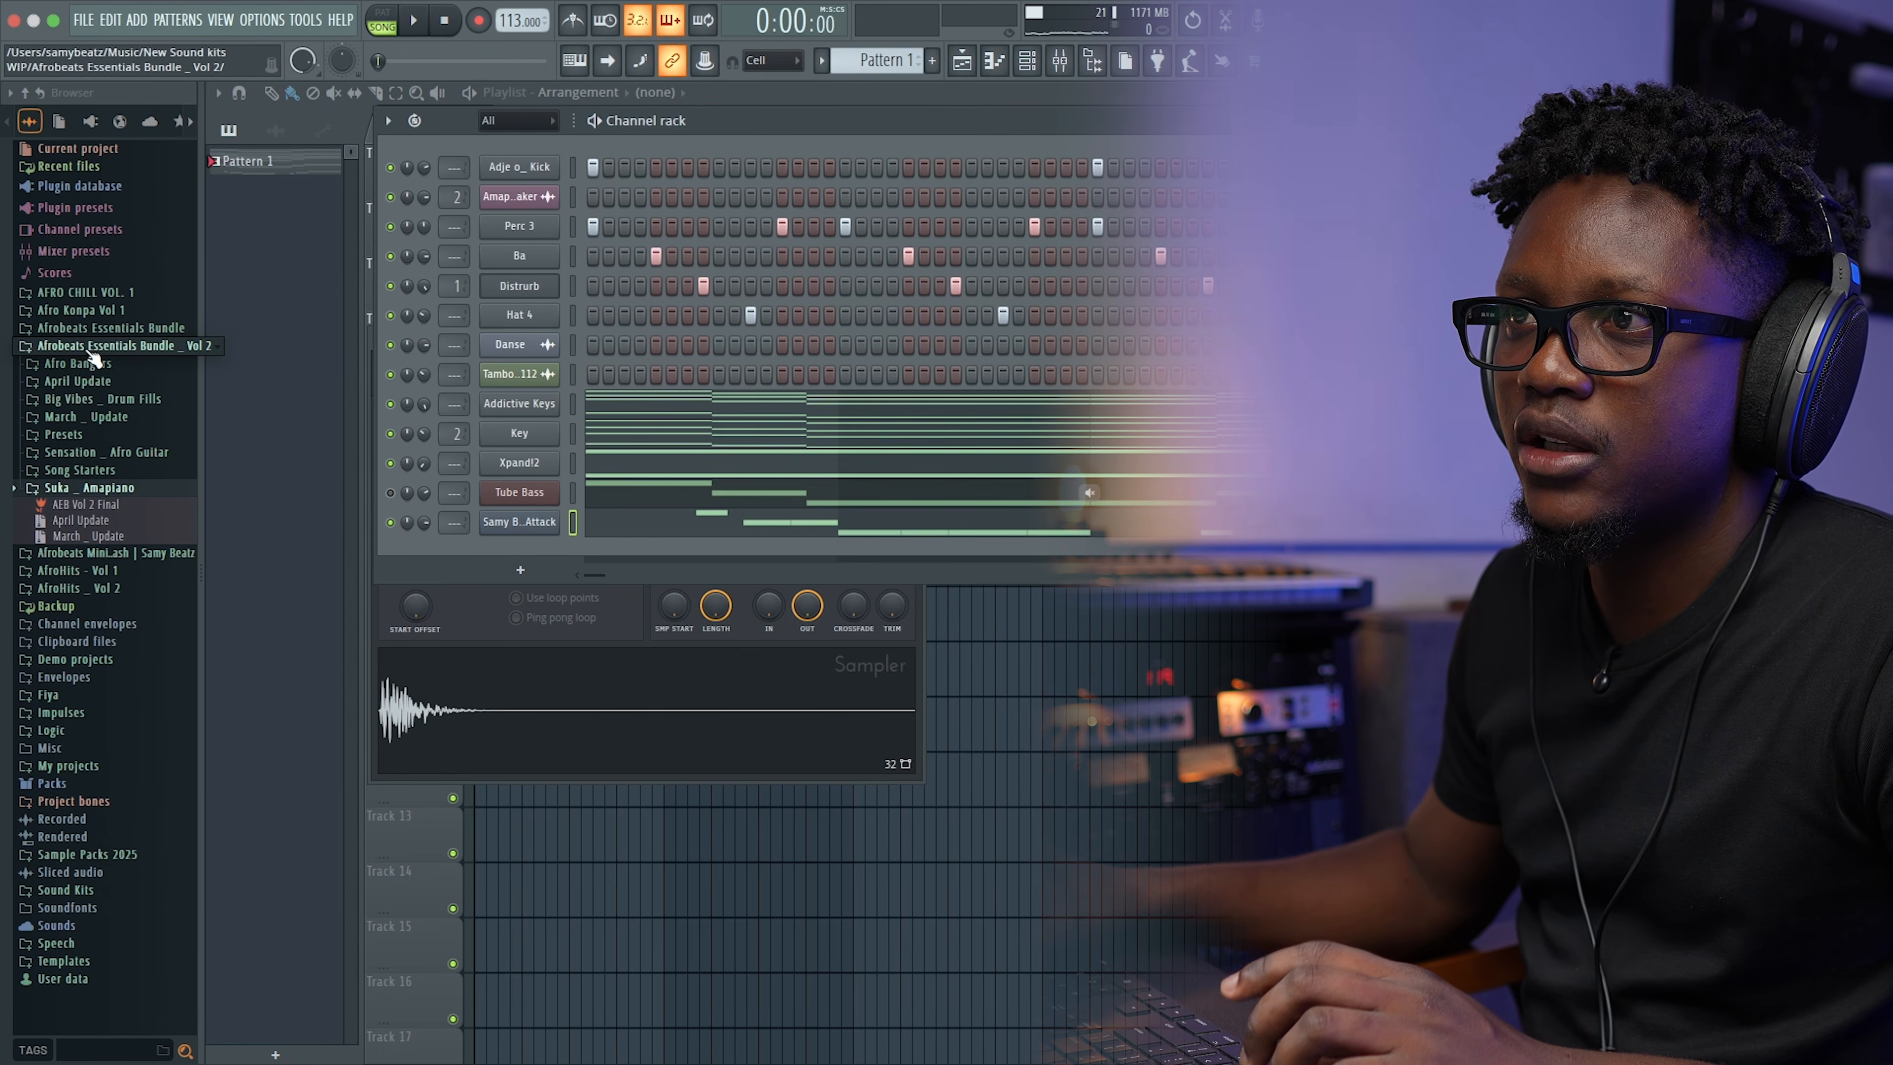
Step: Load the Bass _ Pure preset as a new channel and place a four-step G4 note at the start of bar 1
click(71, 434)
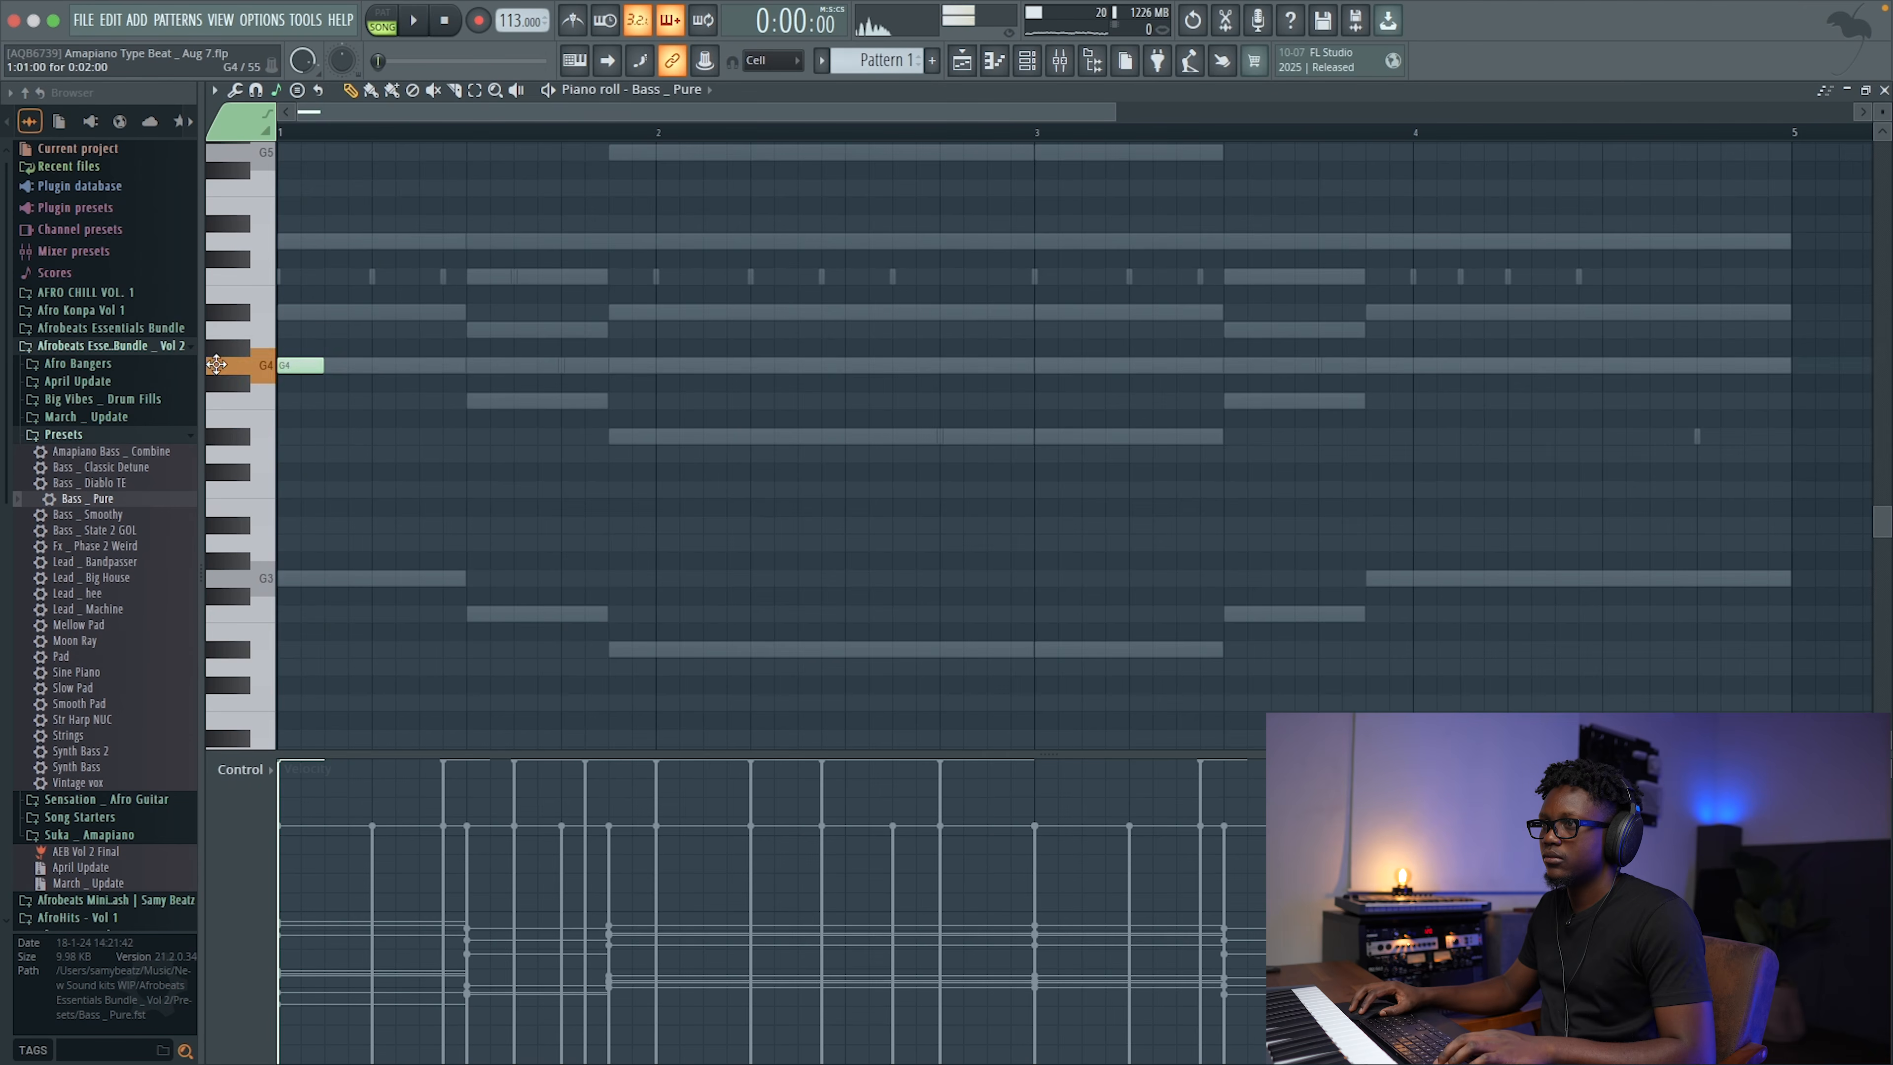
key(space)
drag(300, 579, 317, 531)
key(space)
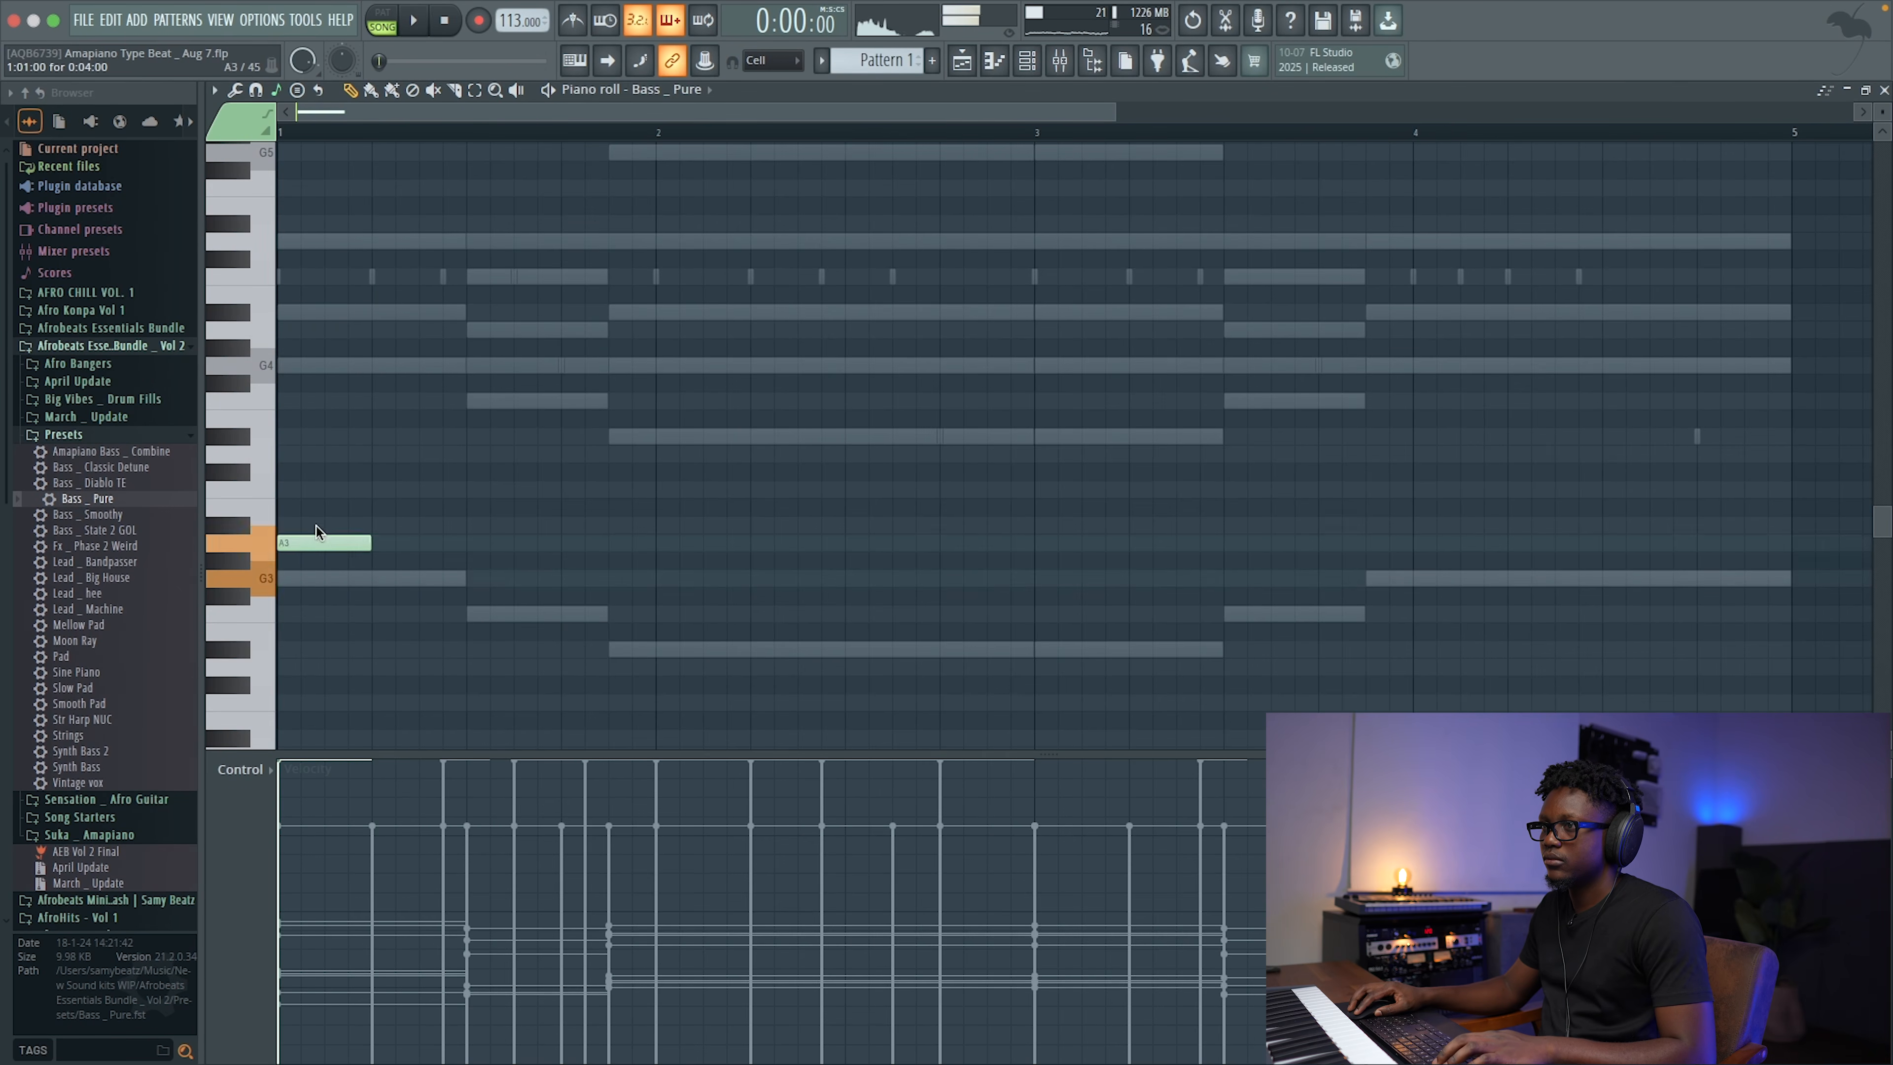
key(space)
scroll(347, 350, right, 1)
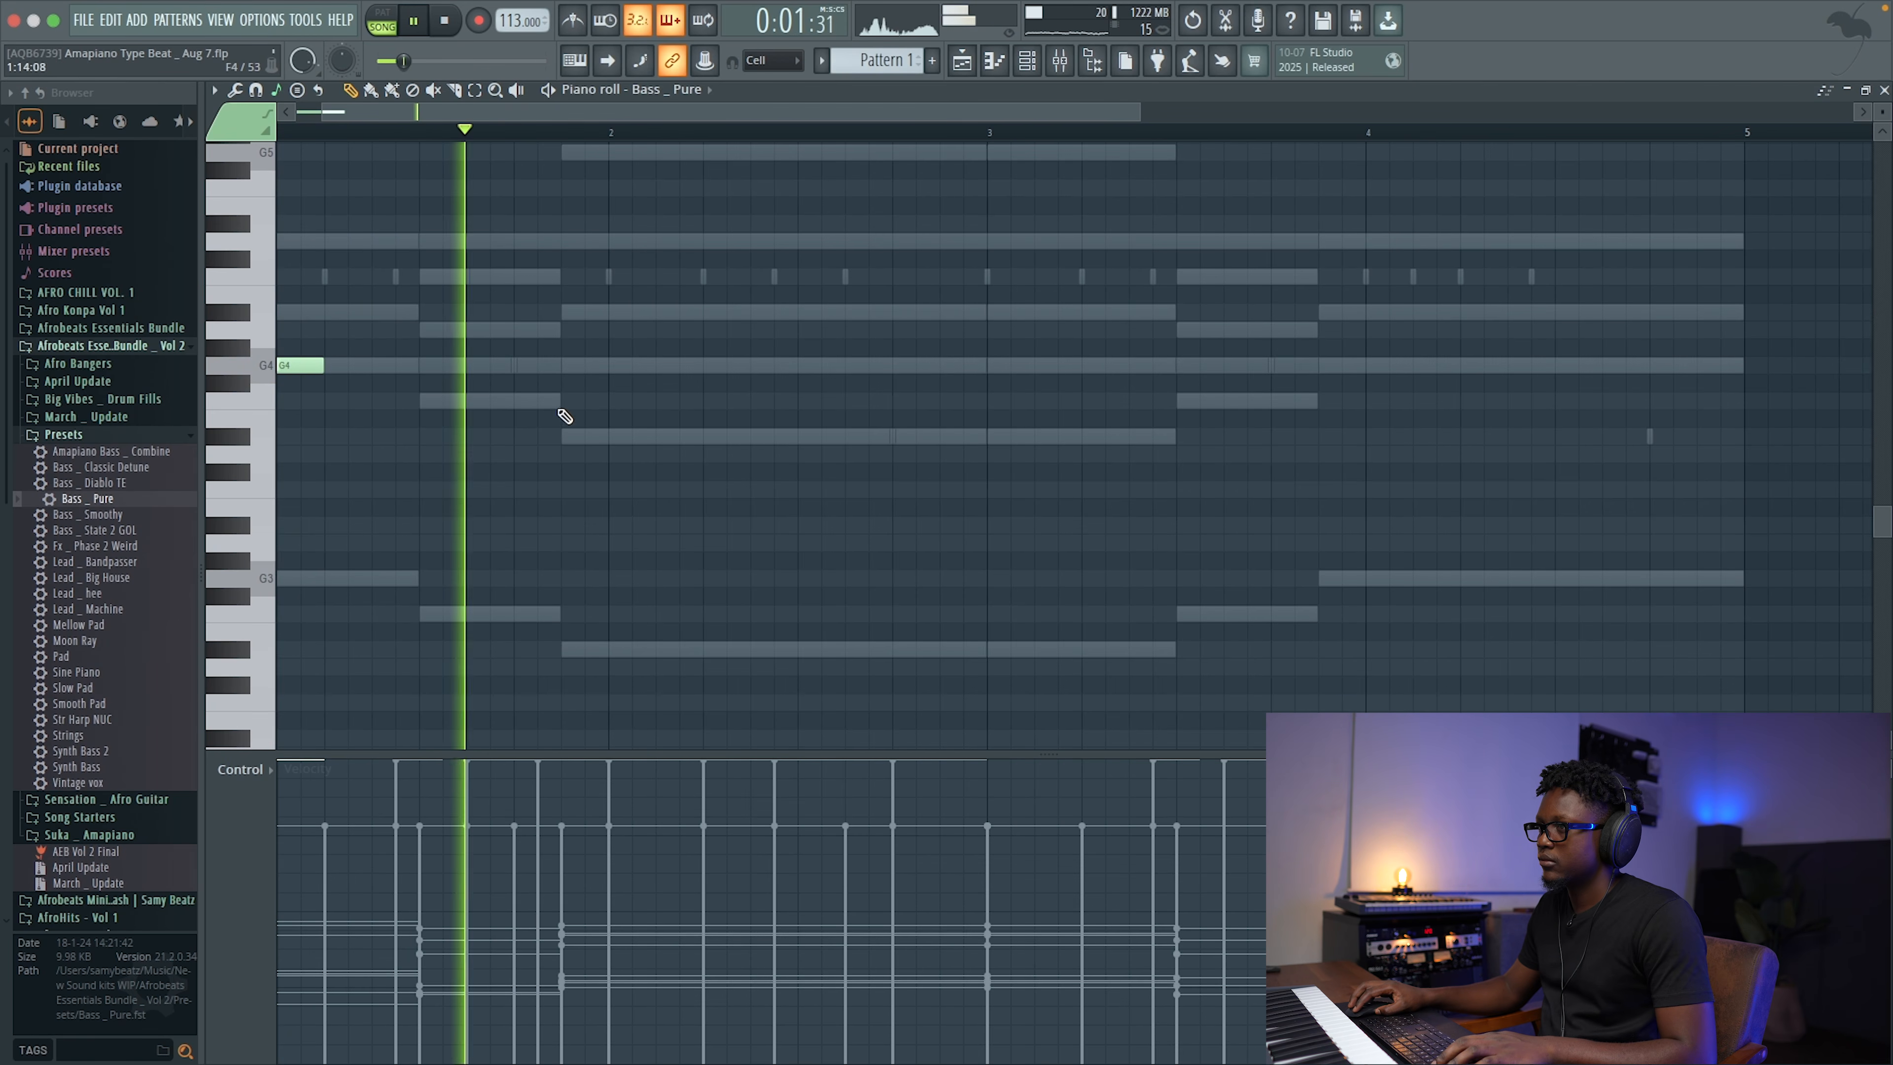
key(space)
key(space)
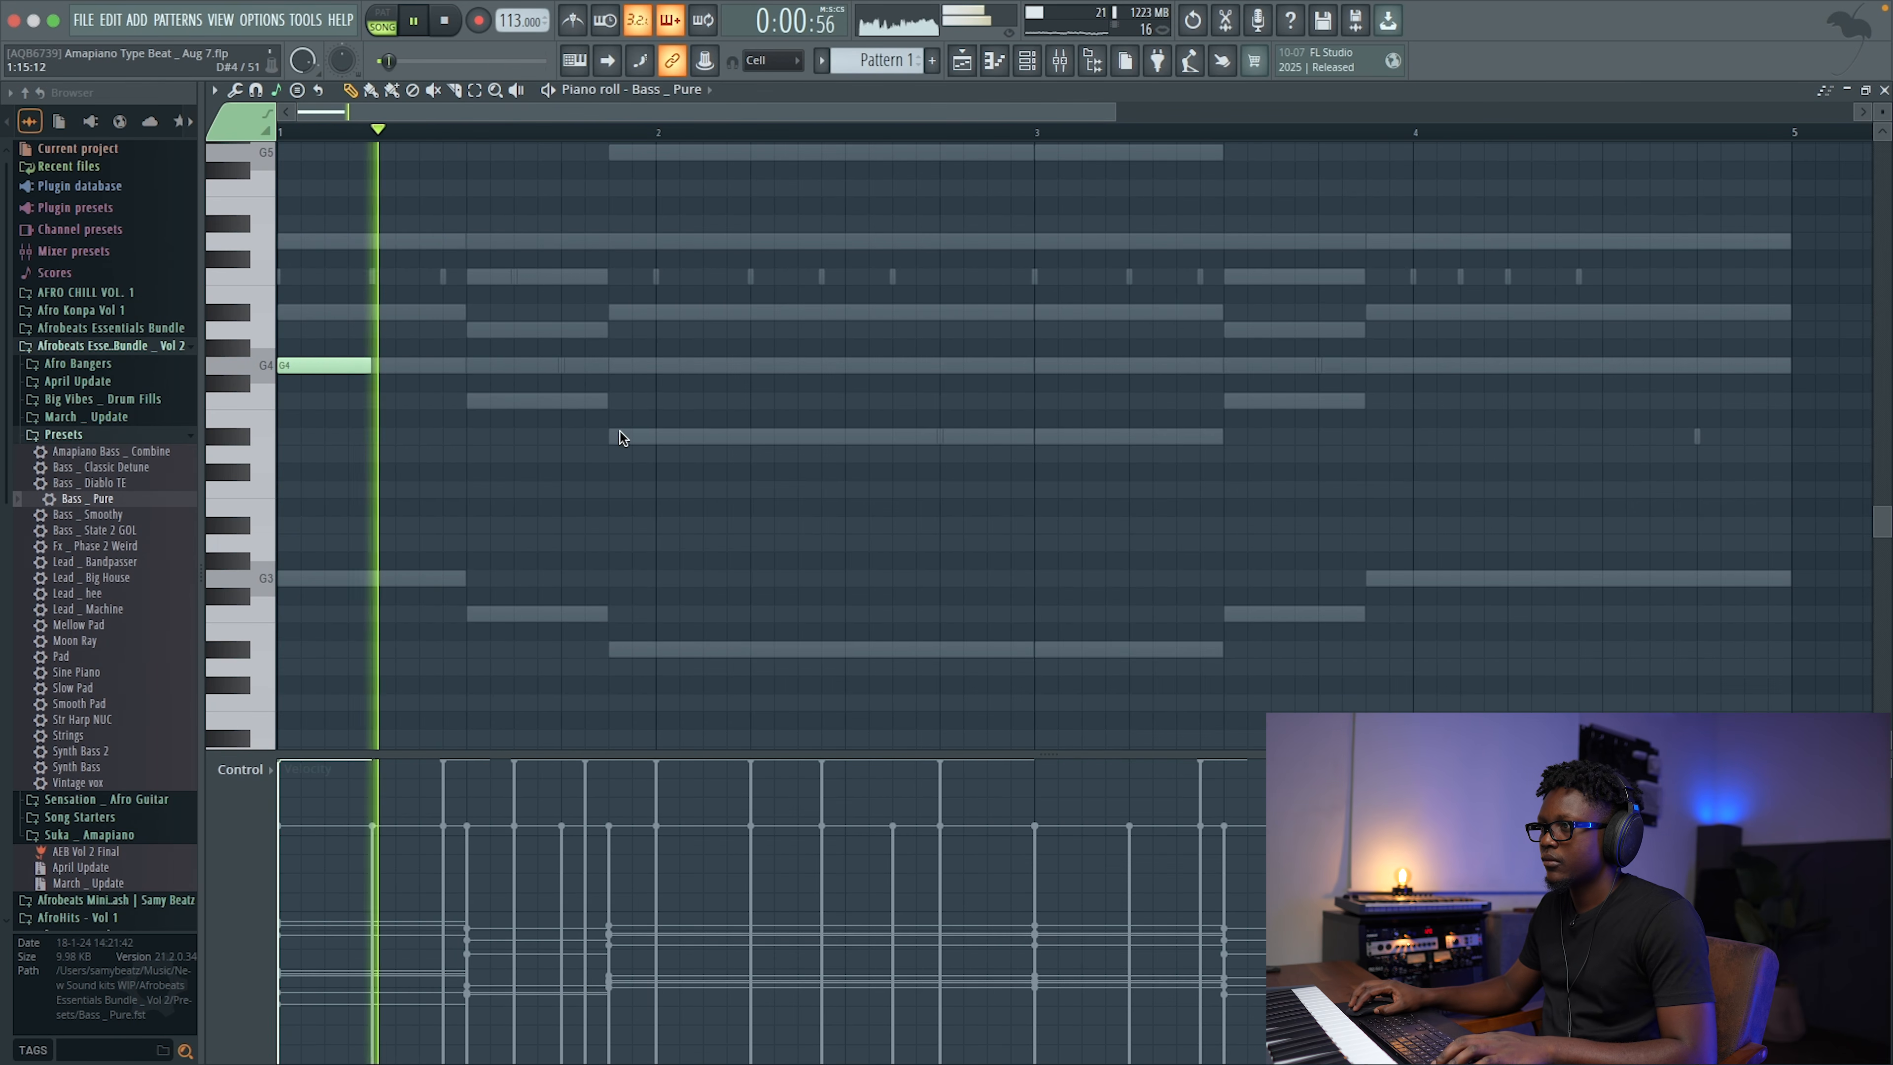
Step: Add a twelve-step D#4 note at the start of bar 2 and a four-step D#4 at the start of bar 3
click(614, 436)
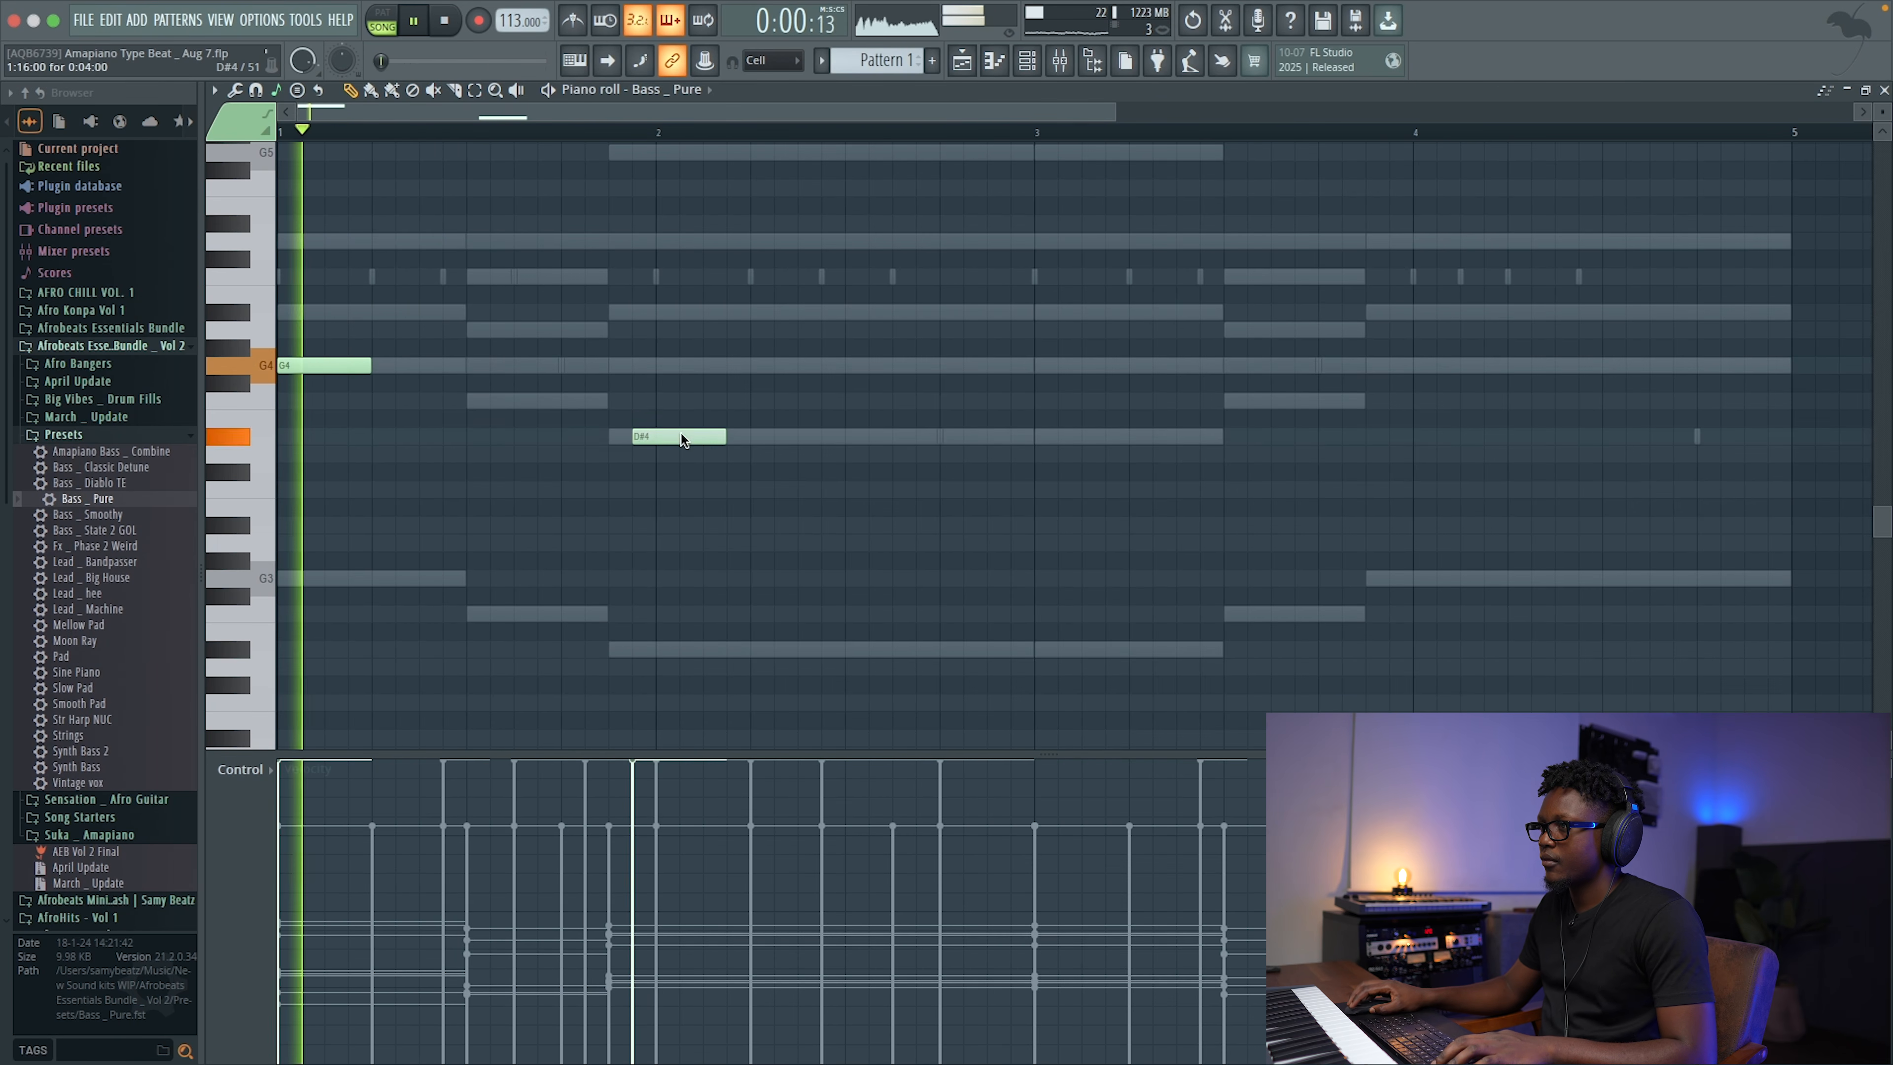
drag(682, 440, 932, 438)
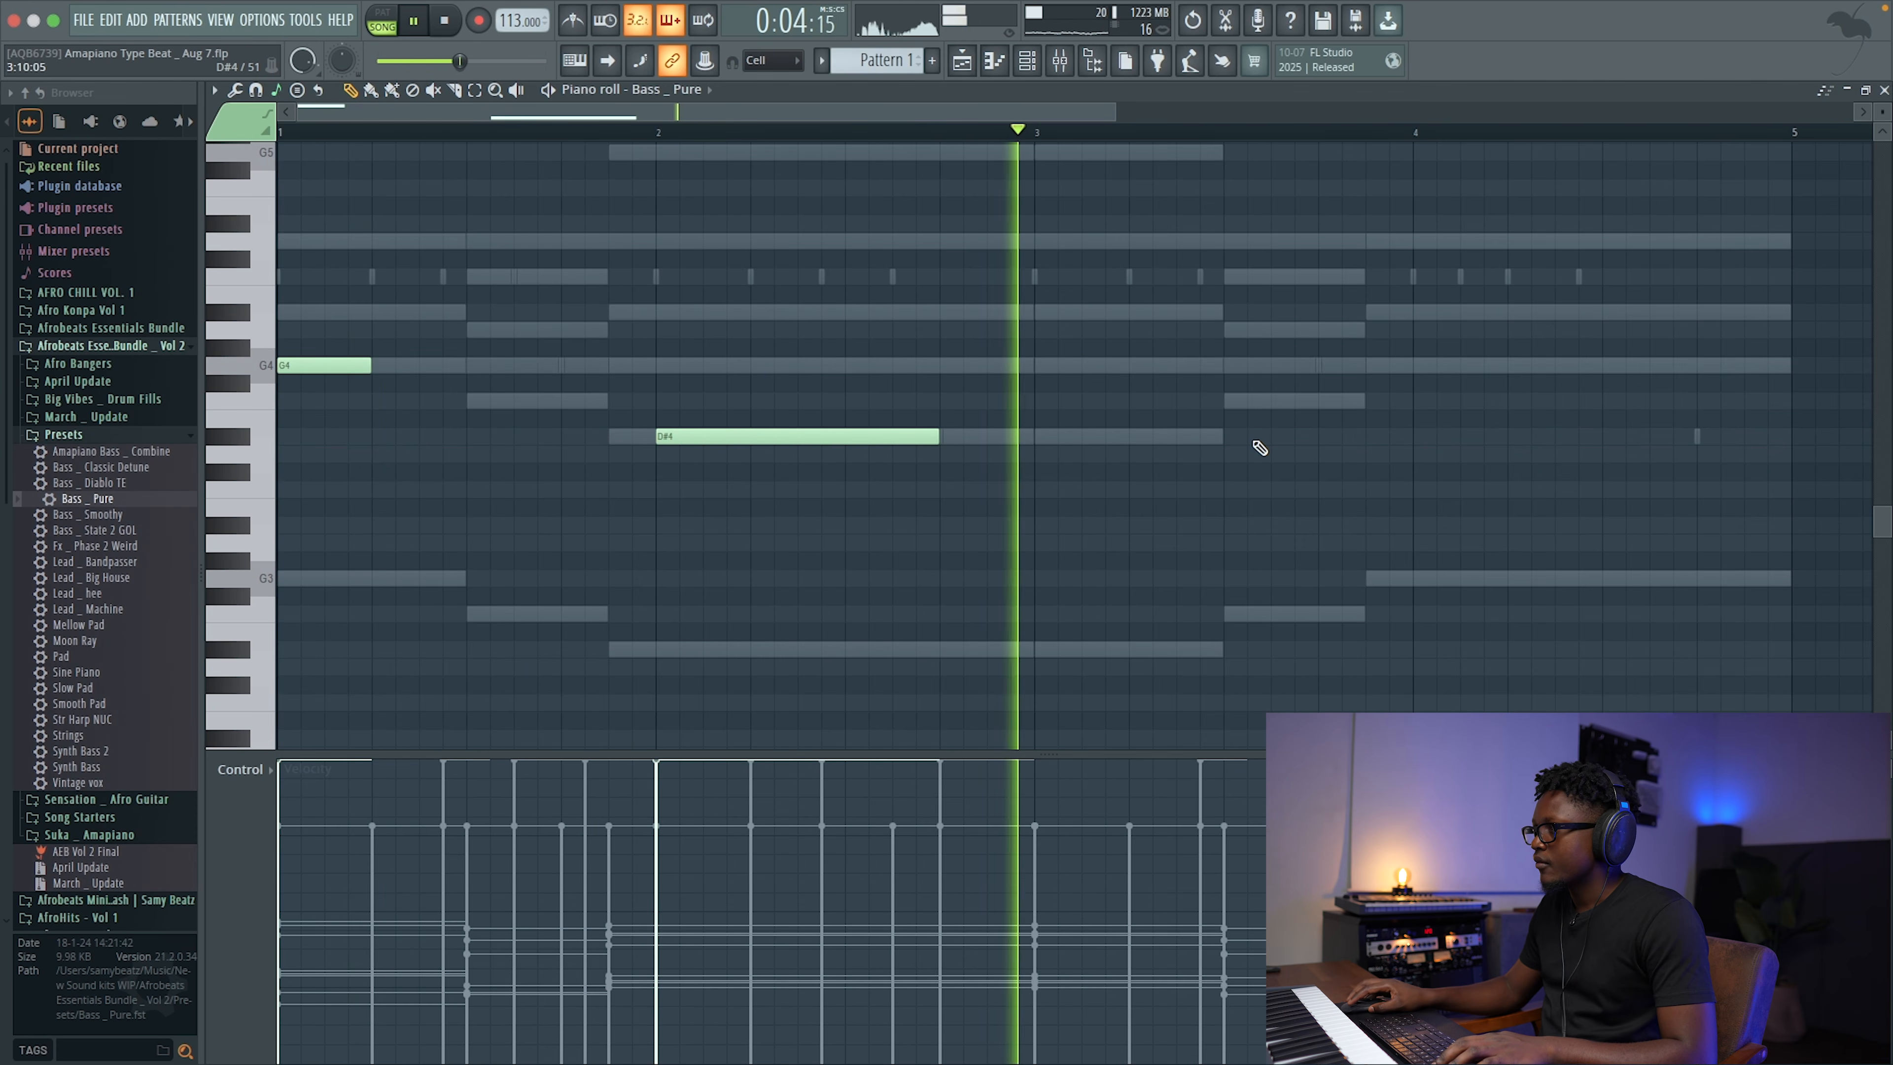
click(1038, 442)
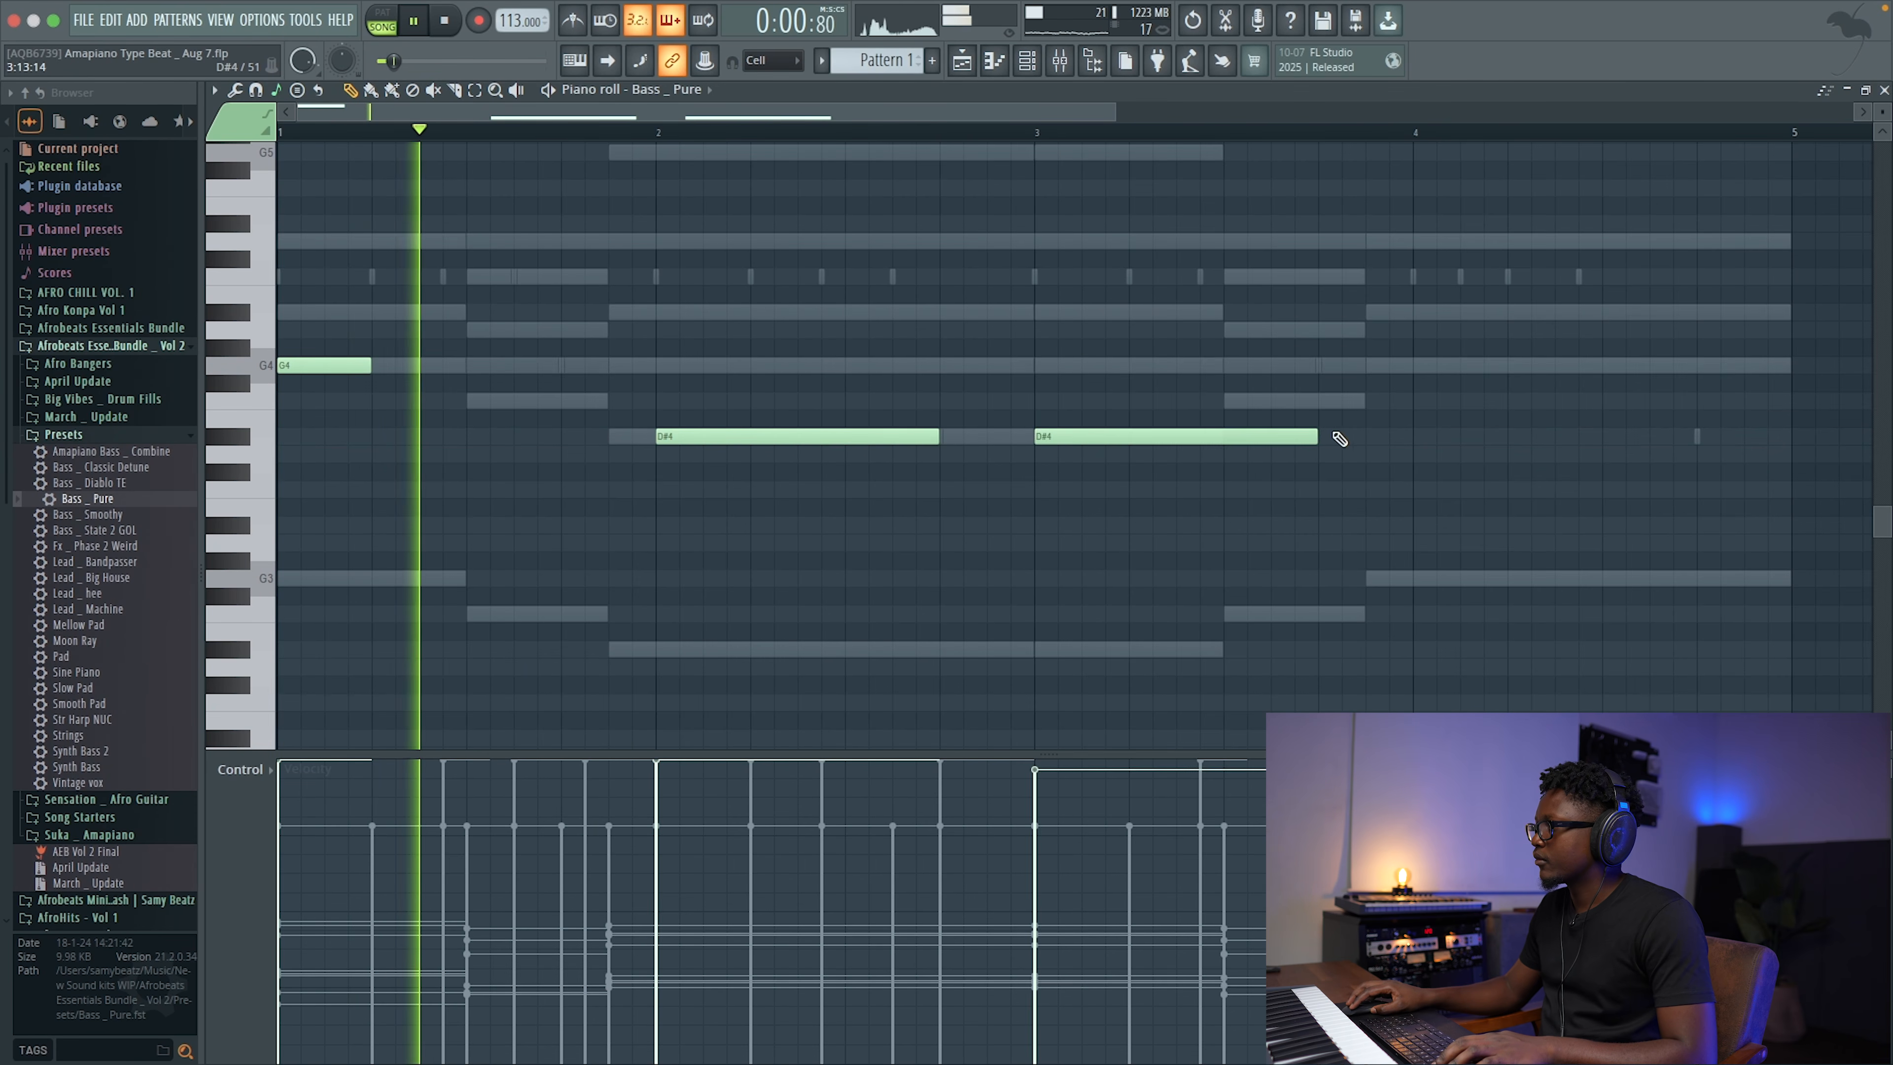
drag(1316, 439, 1121, 441)
Step: Try an F4 note at step 9 of bar 1, remove it, and draw a G4 note spanning bar 4
click(488, 400)
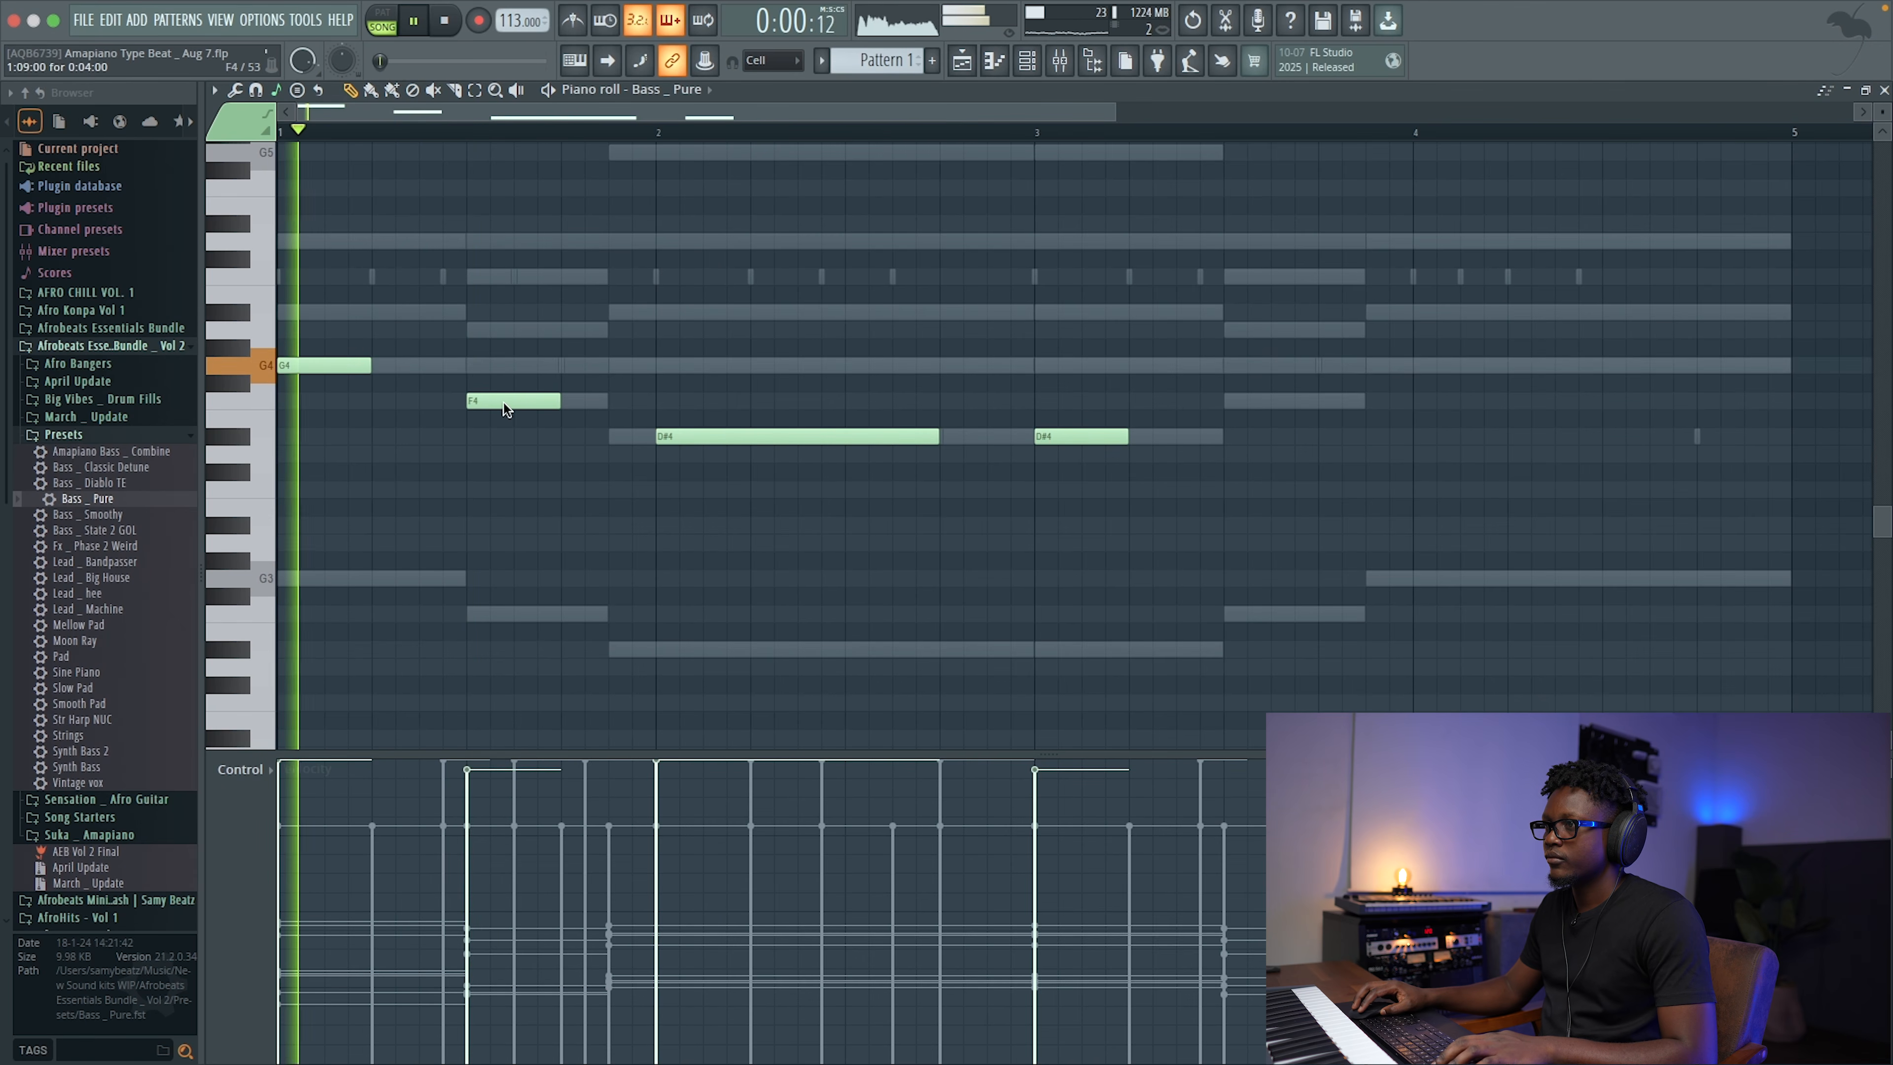
right_click(513, 405)
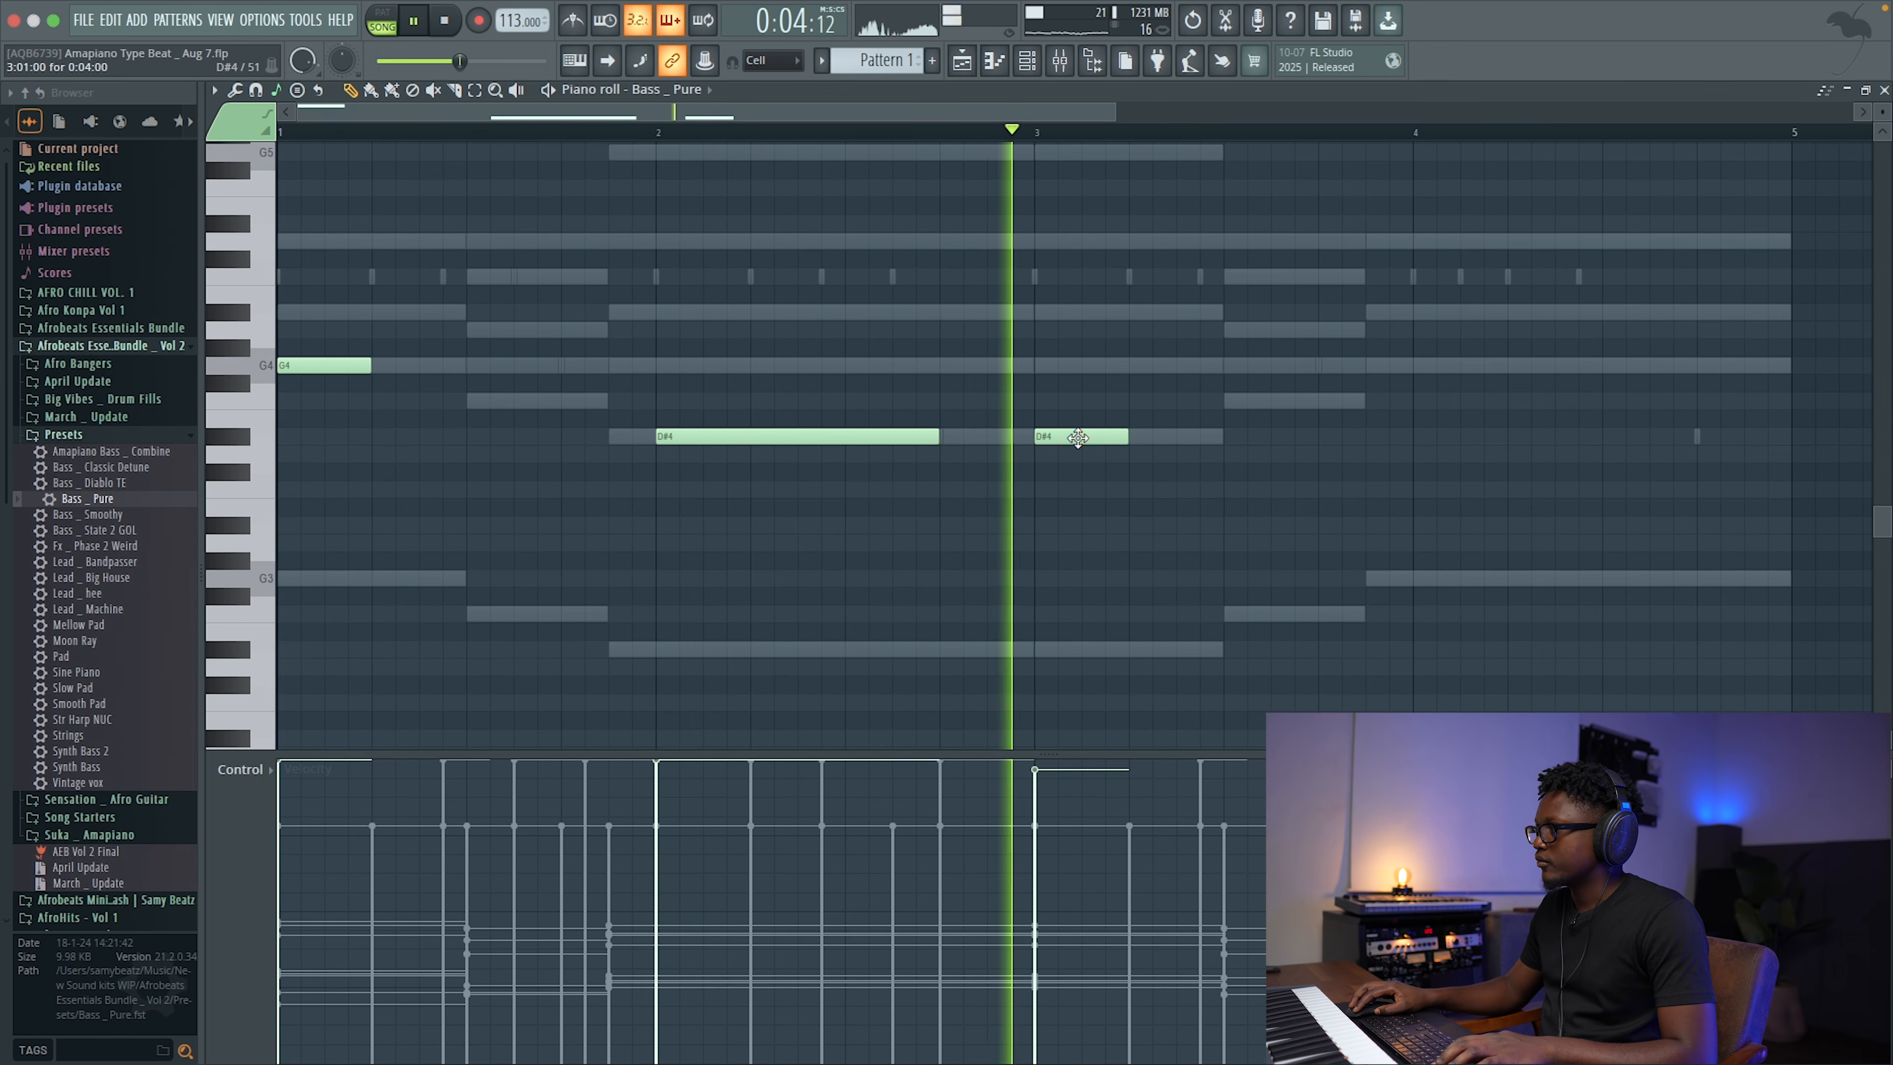
click(1424, 365)
drag(1527, 366, 1787, 375)
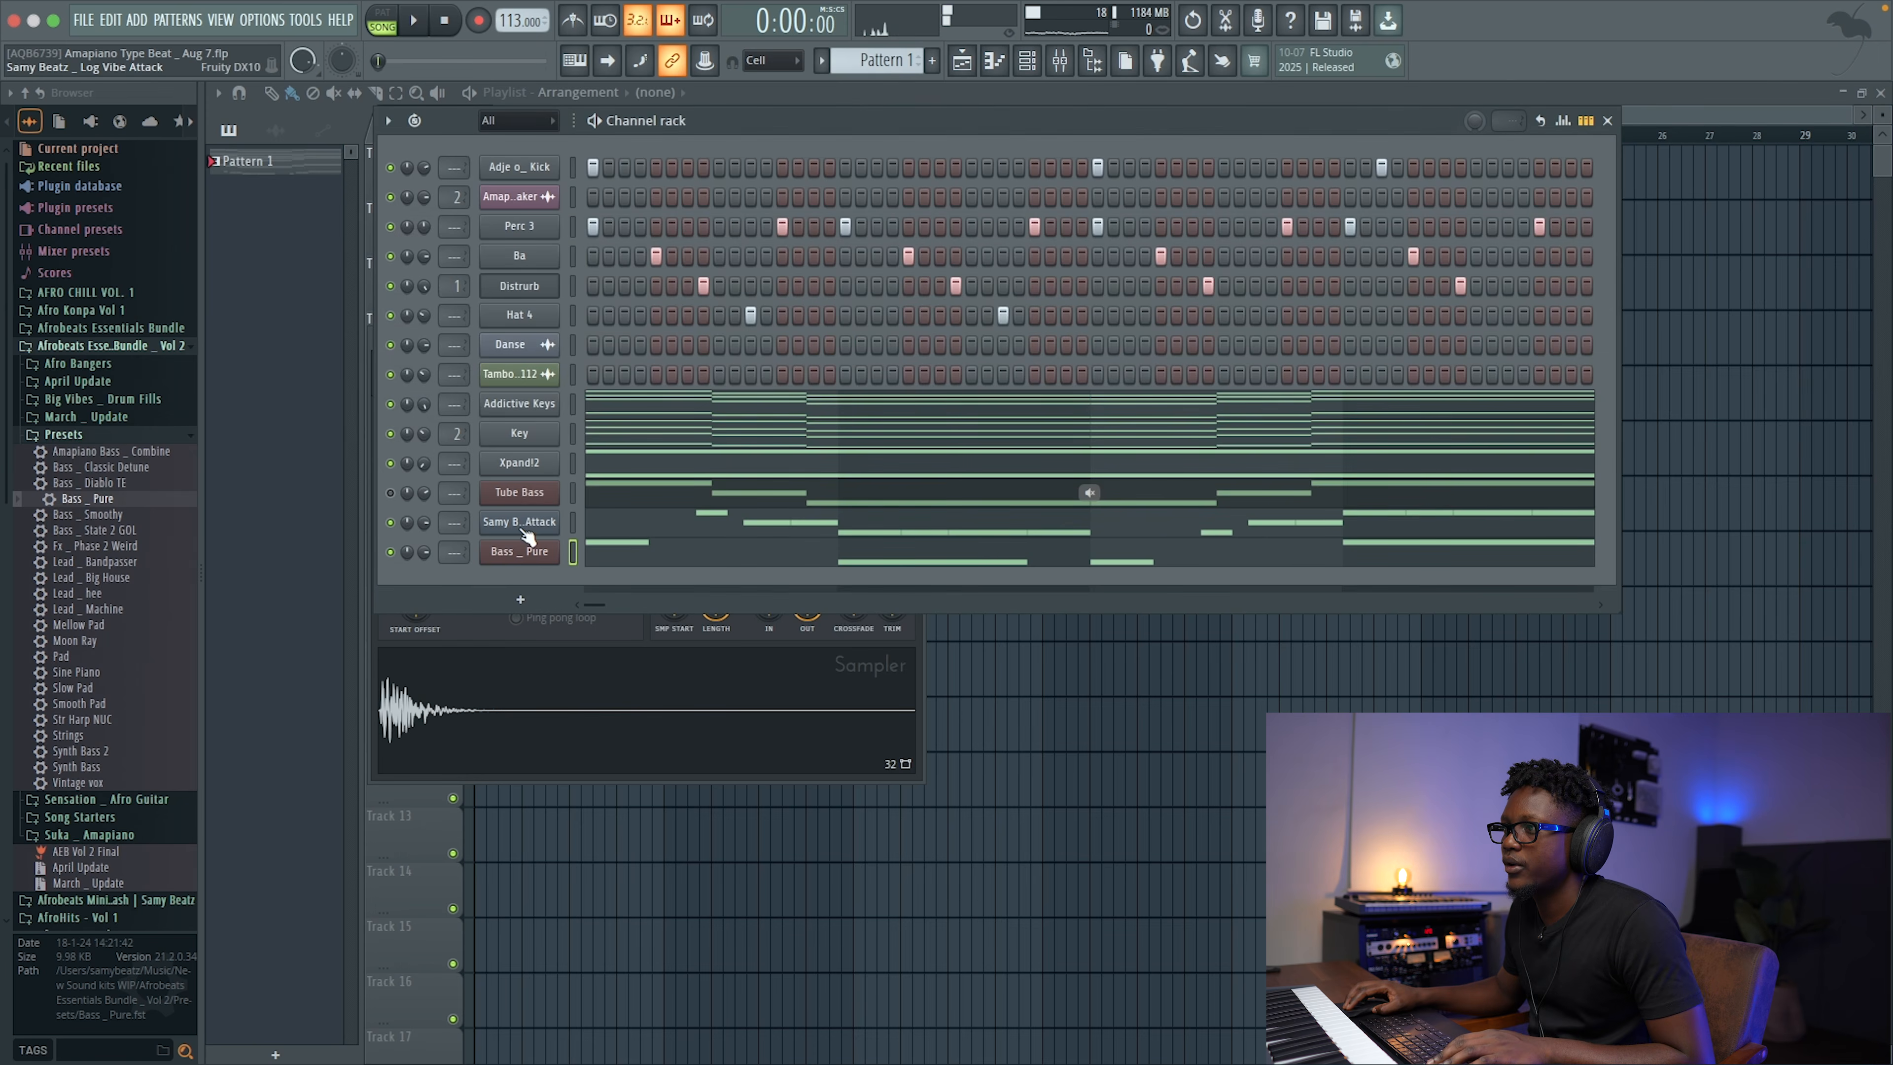
Step: Clone the Log Vibe Attack channel, load the Log Vibe preset in the copy, and close its plugin window
right_click(528, 529)
click(622, 747)
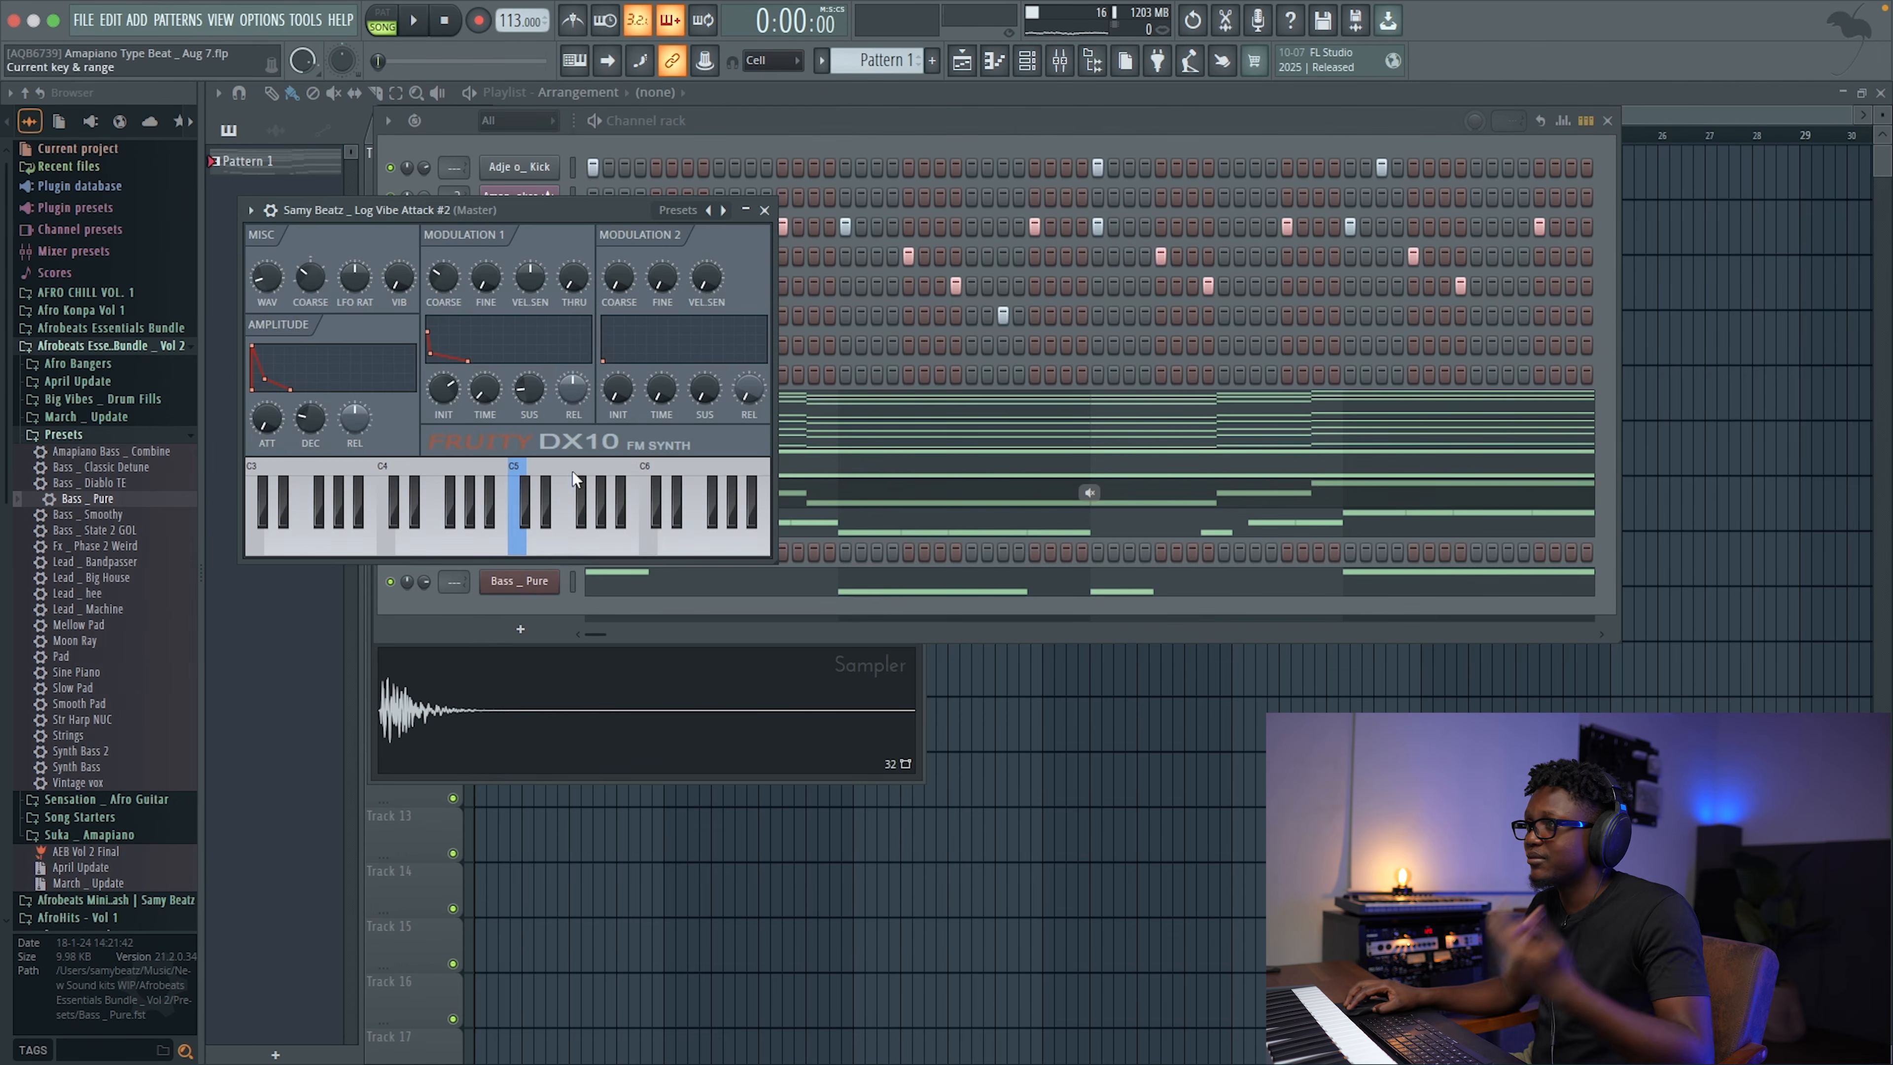
click(715, 212)
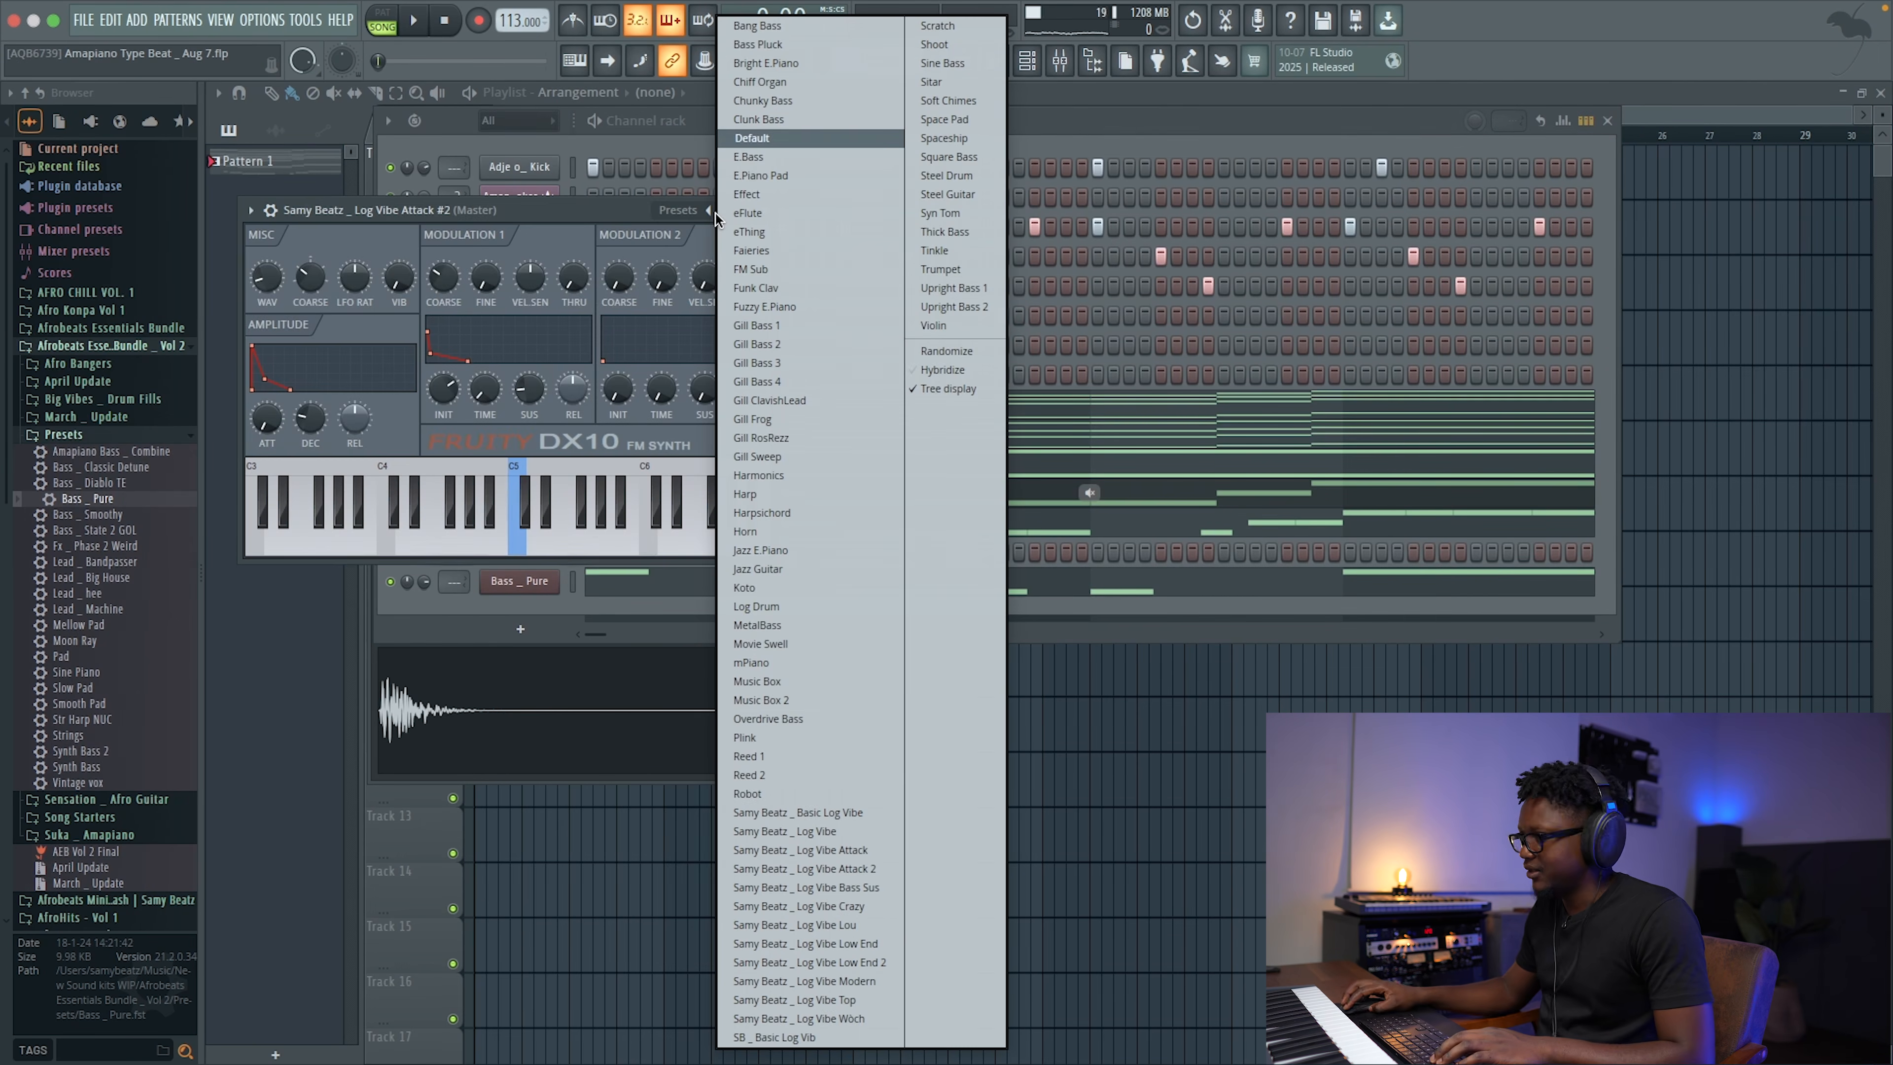
click(824, 828)
click(764, 211)
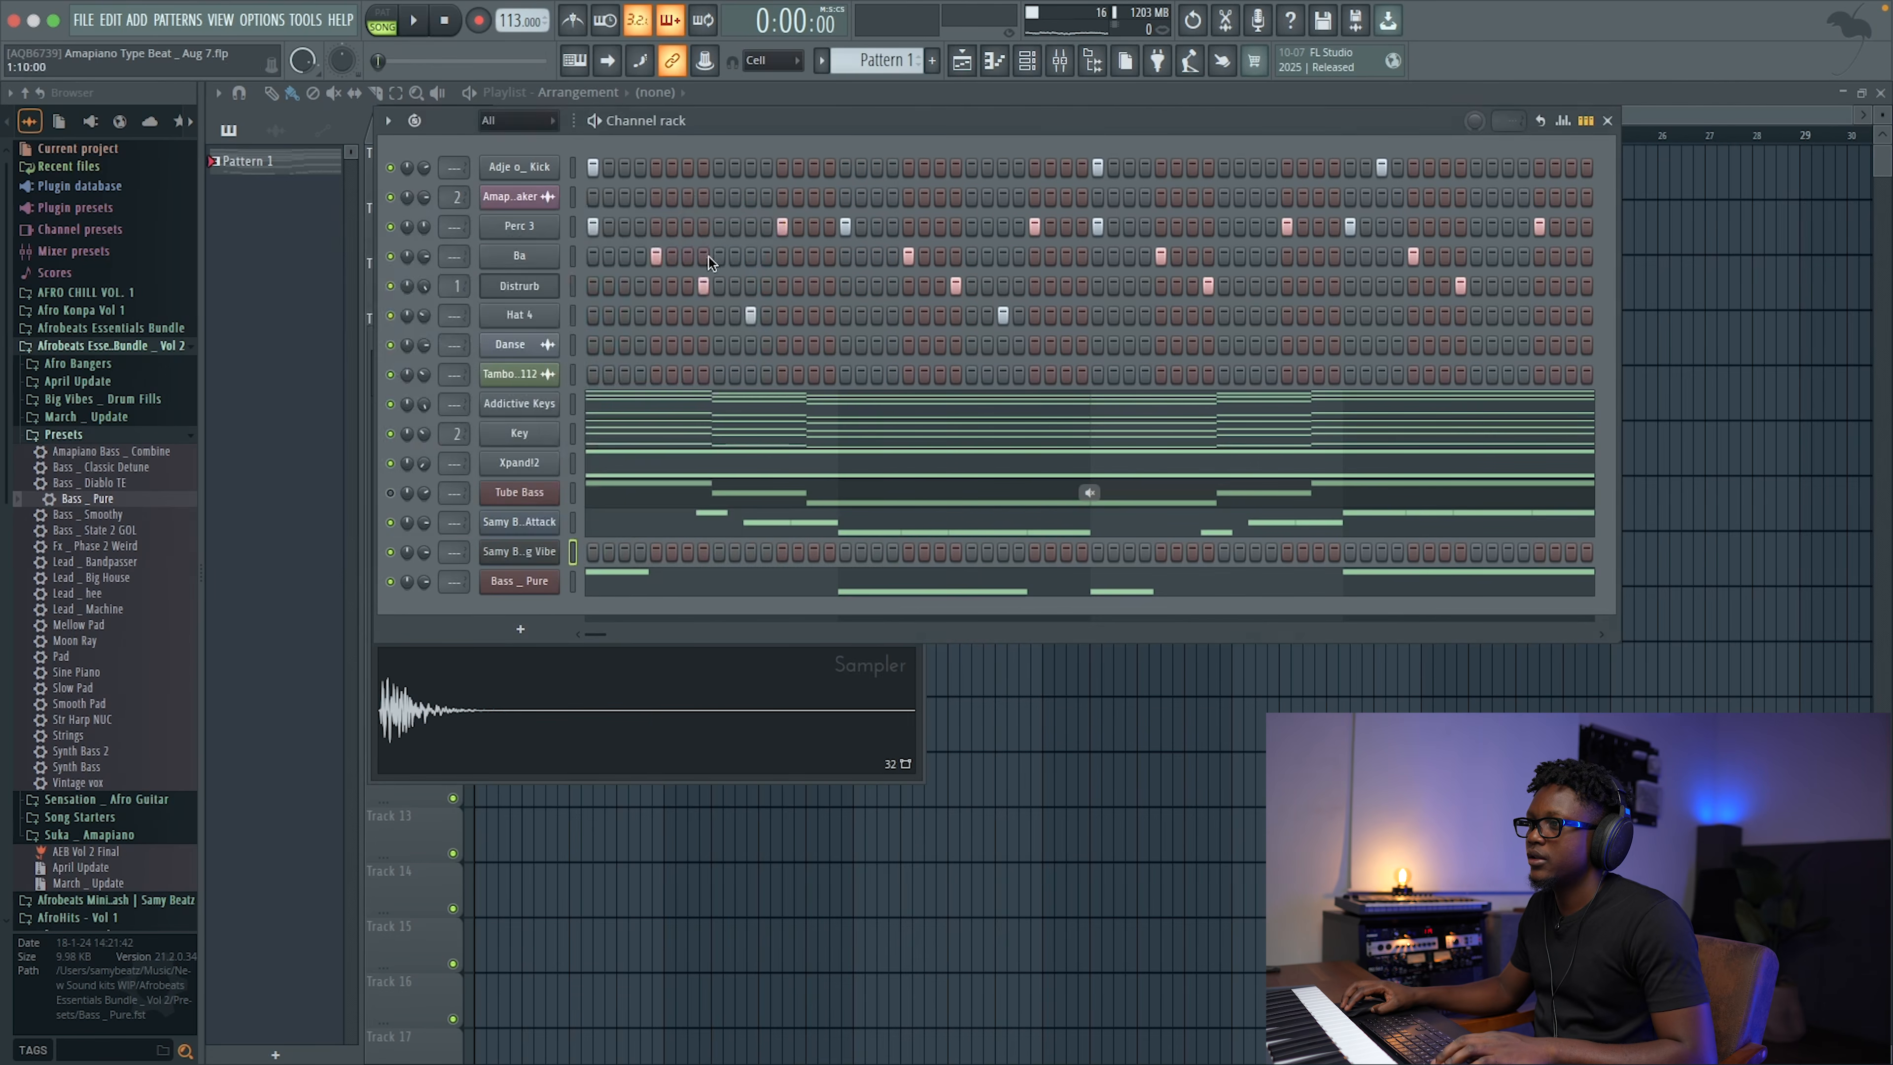
Step: Open the Log Vibe channel's piano roll and place a one-bar G3 note at step 6 of bar 1, auditioning it against the beat
key(space)
right_click(516, 556)
click(583, 544)
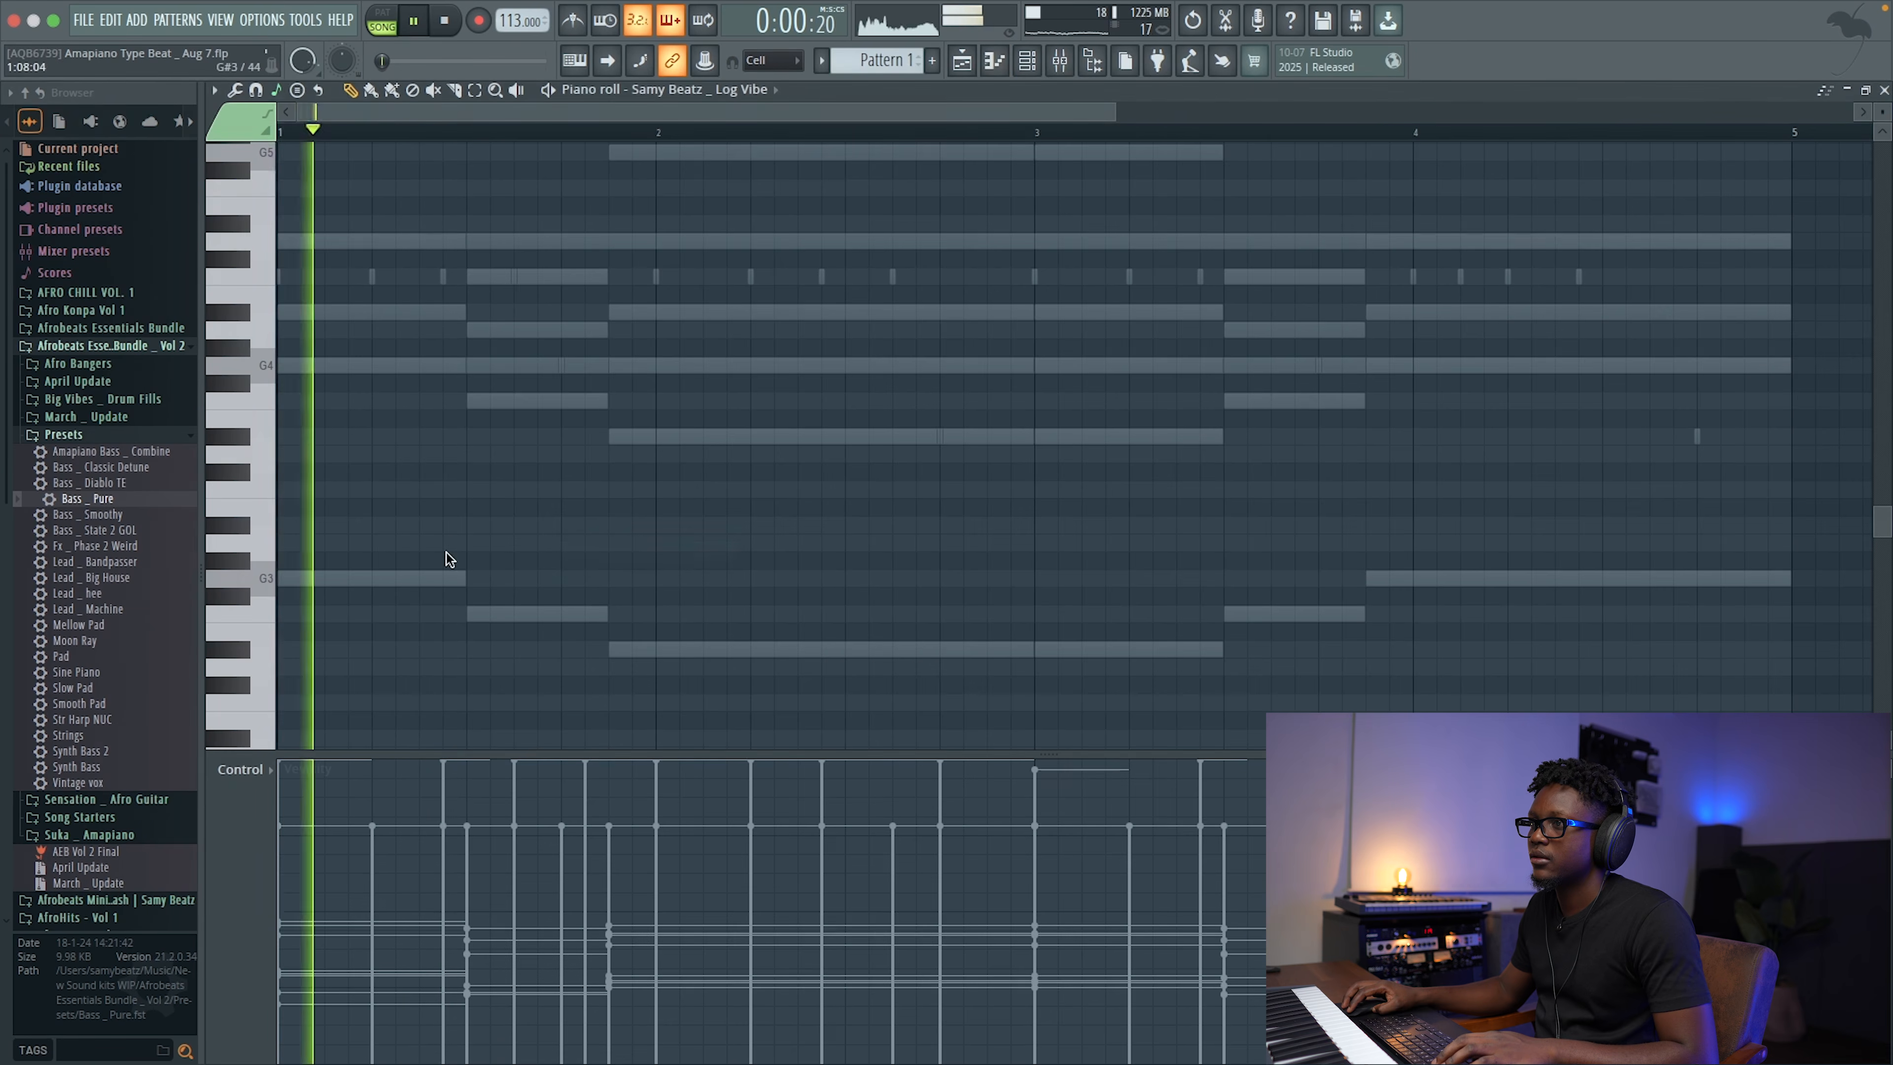
key(space)
drag(408, 378, 494, 567)
key(space)
key(space)
key(space)
key(space)
key(space)
key(space)
key(space)
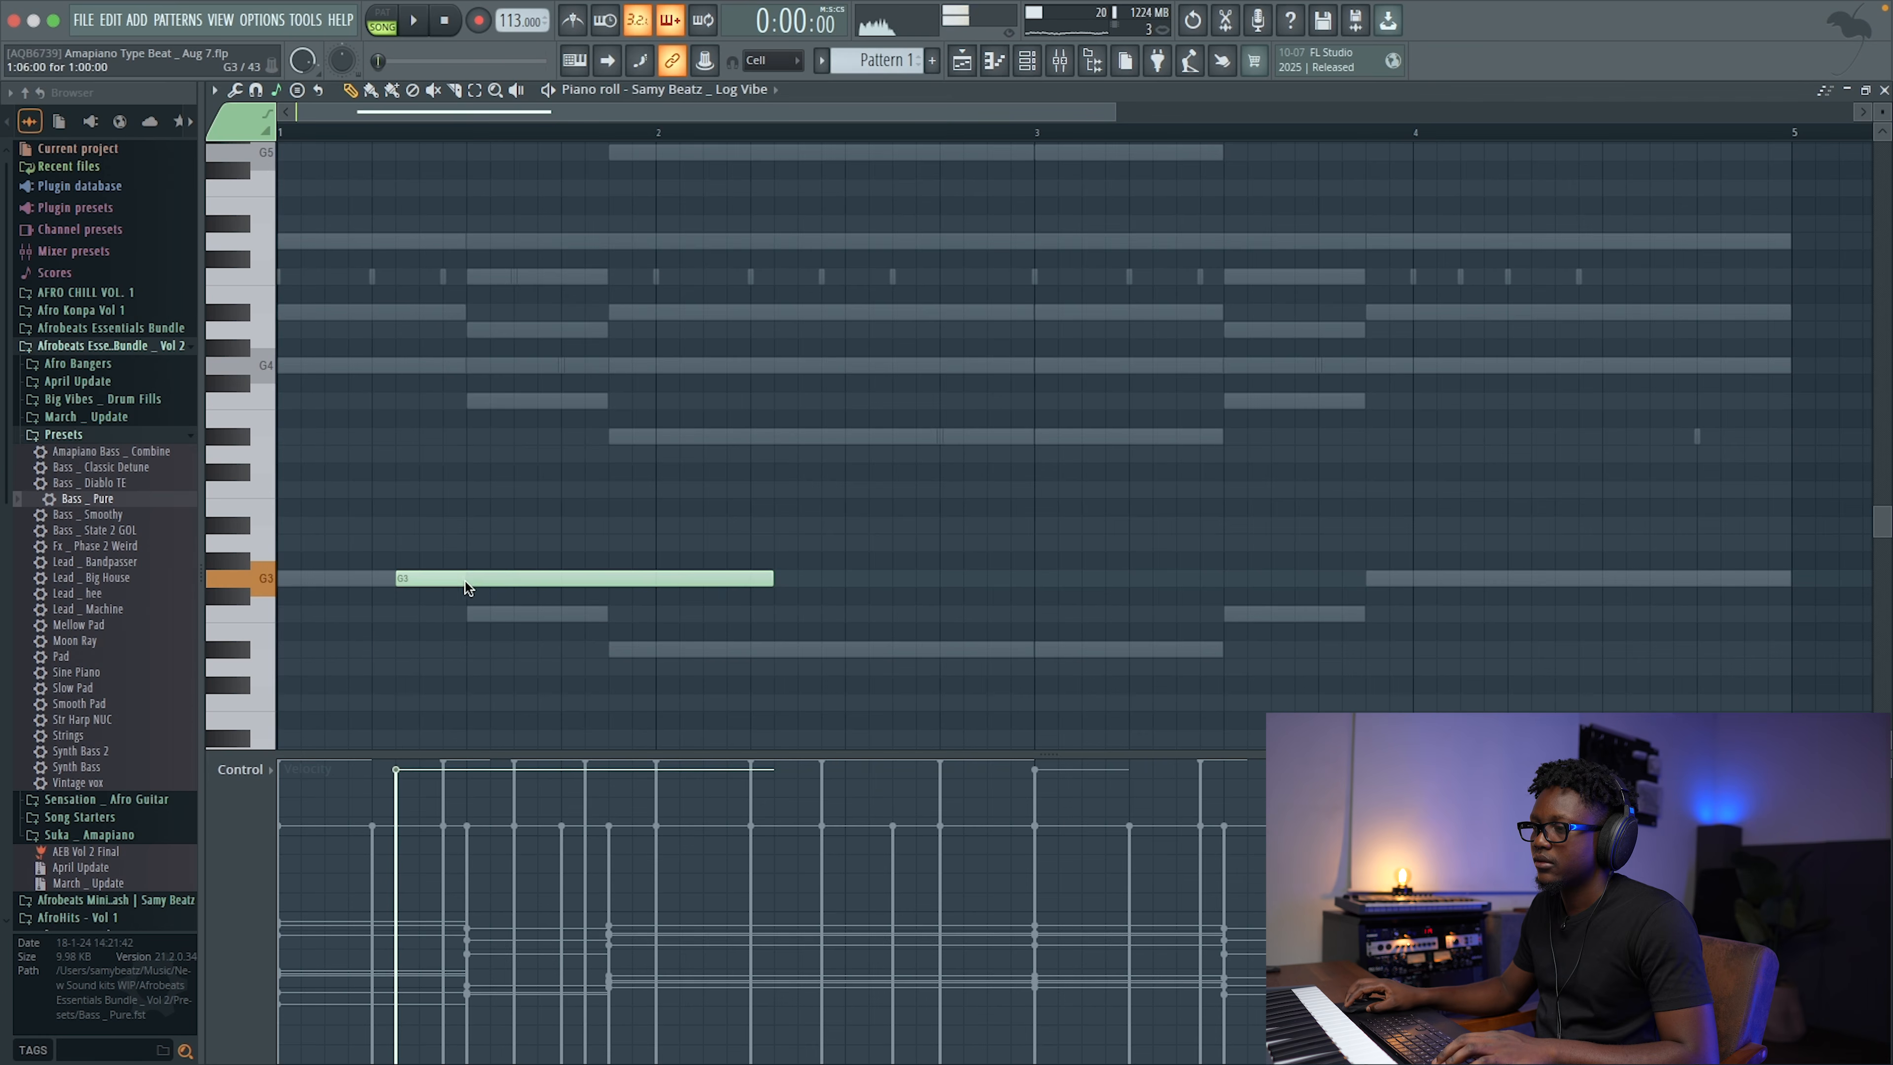
Step: Move the G3 note to step 8 of bar 1, shorten it to six steps, and play it
key(space)
drag(580, 572, 629, 562)
key(space)
drag(817, 574, 590, 596)
key(space)
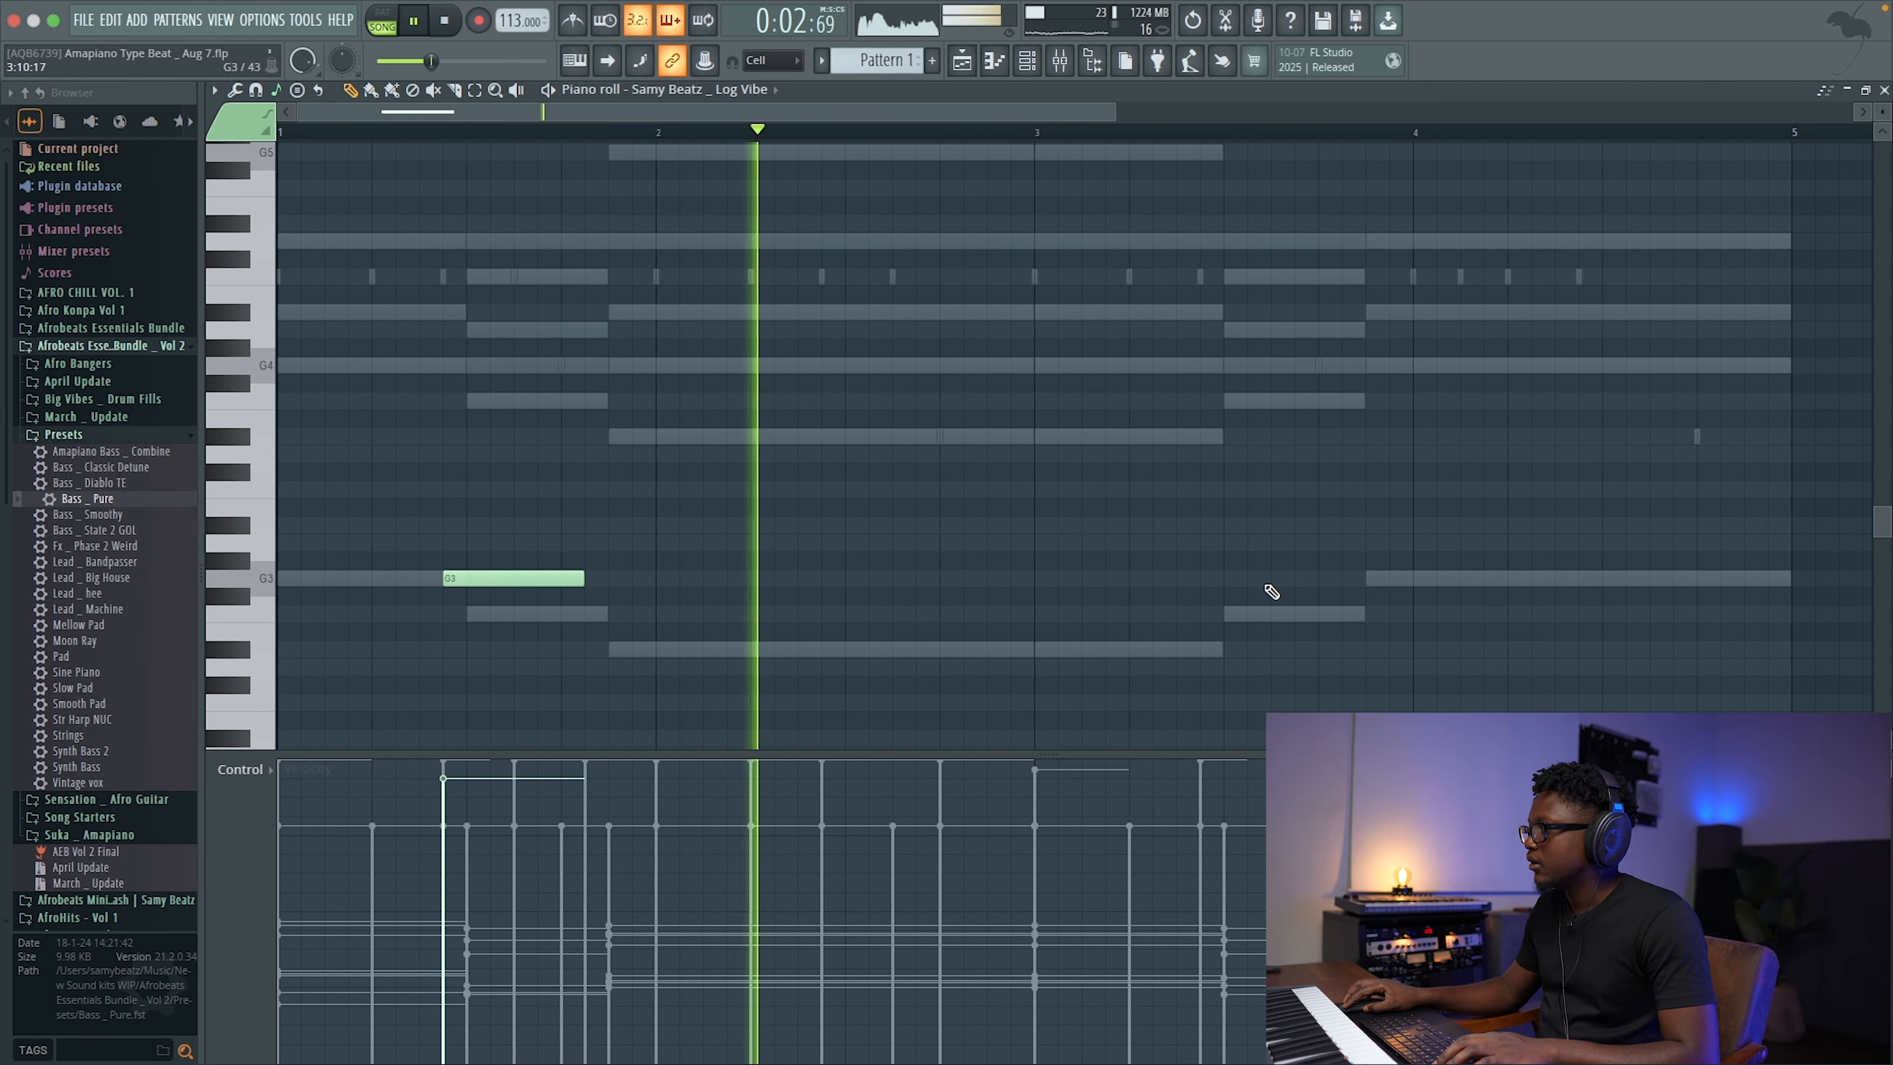
Step: Add a six-step G3 note at step 8 of bar 3 and play the pattern
click(1308, 582)
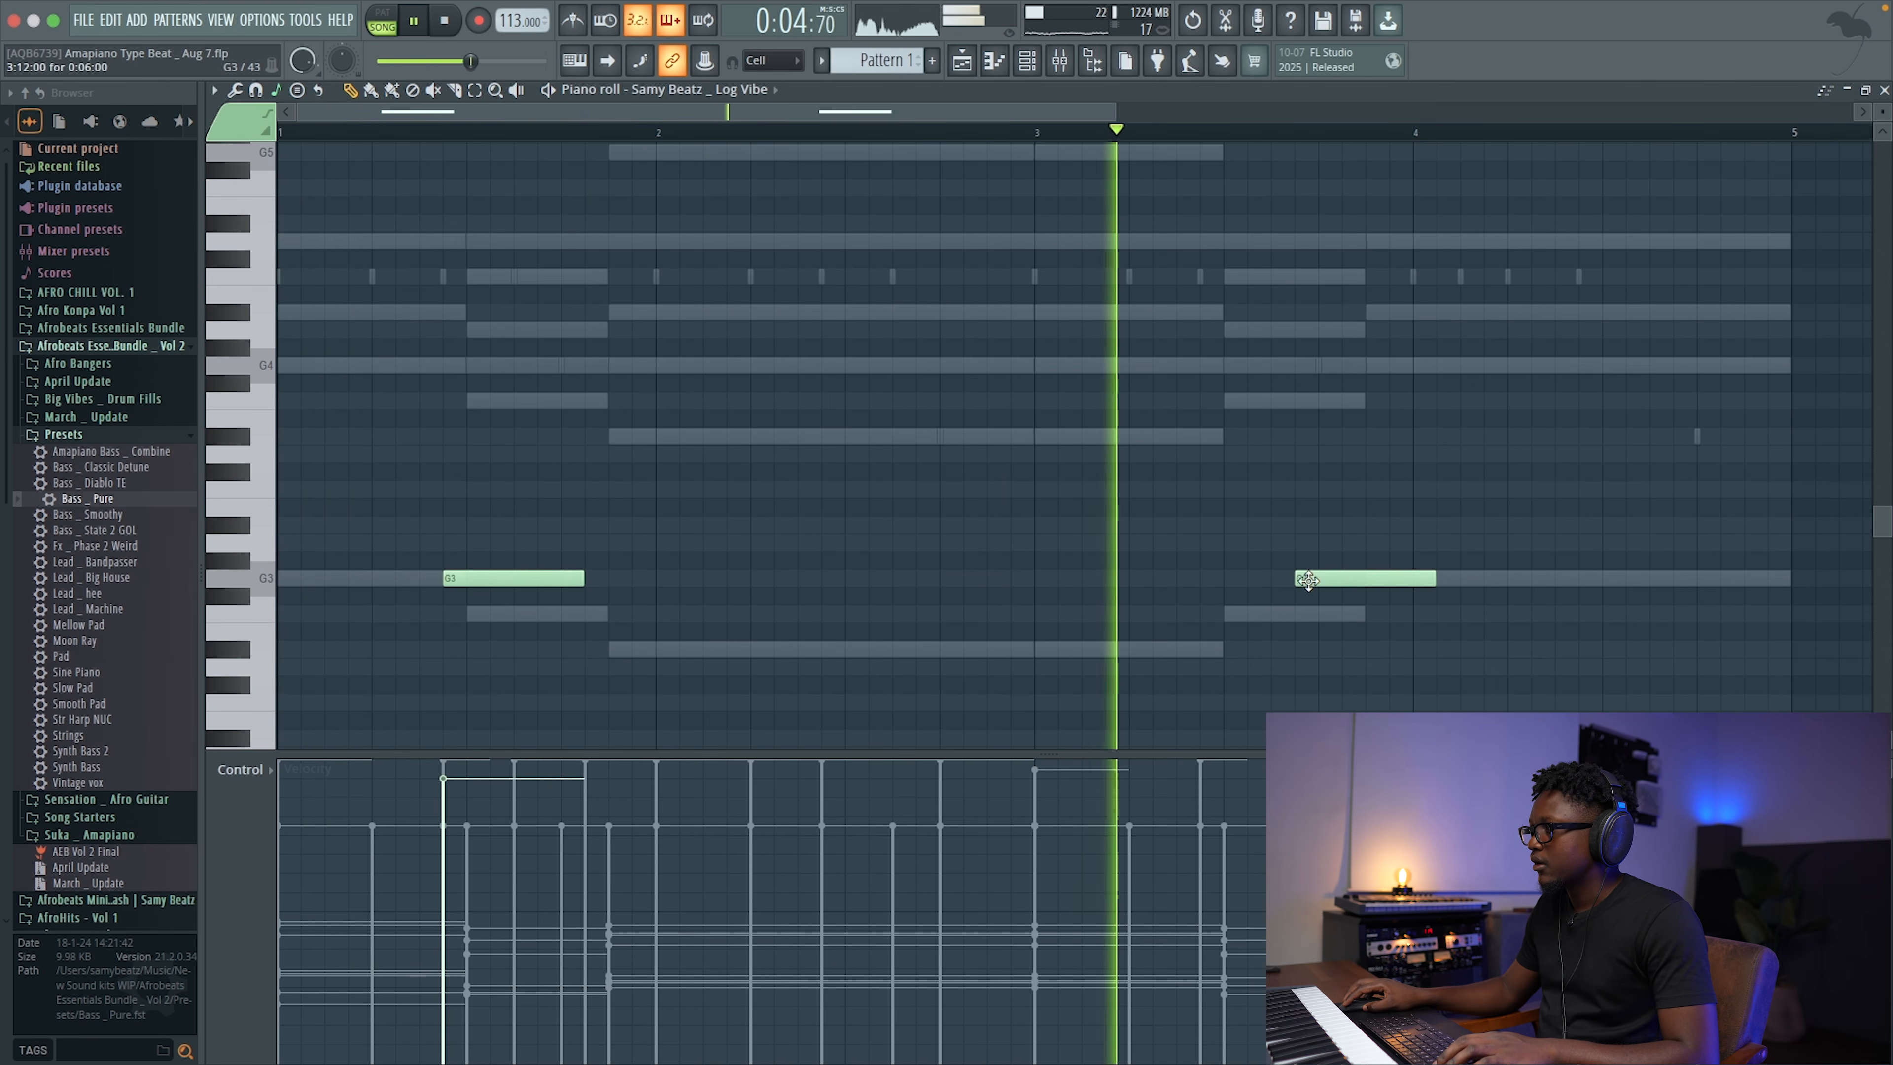
key(space)
drag(1294, 572, 1230, 582)
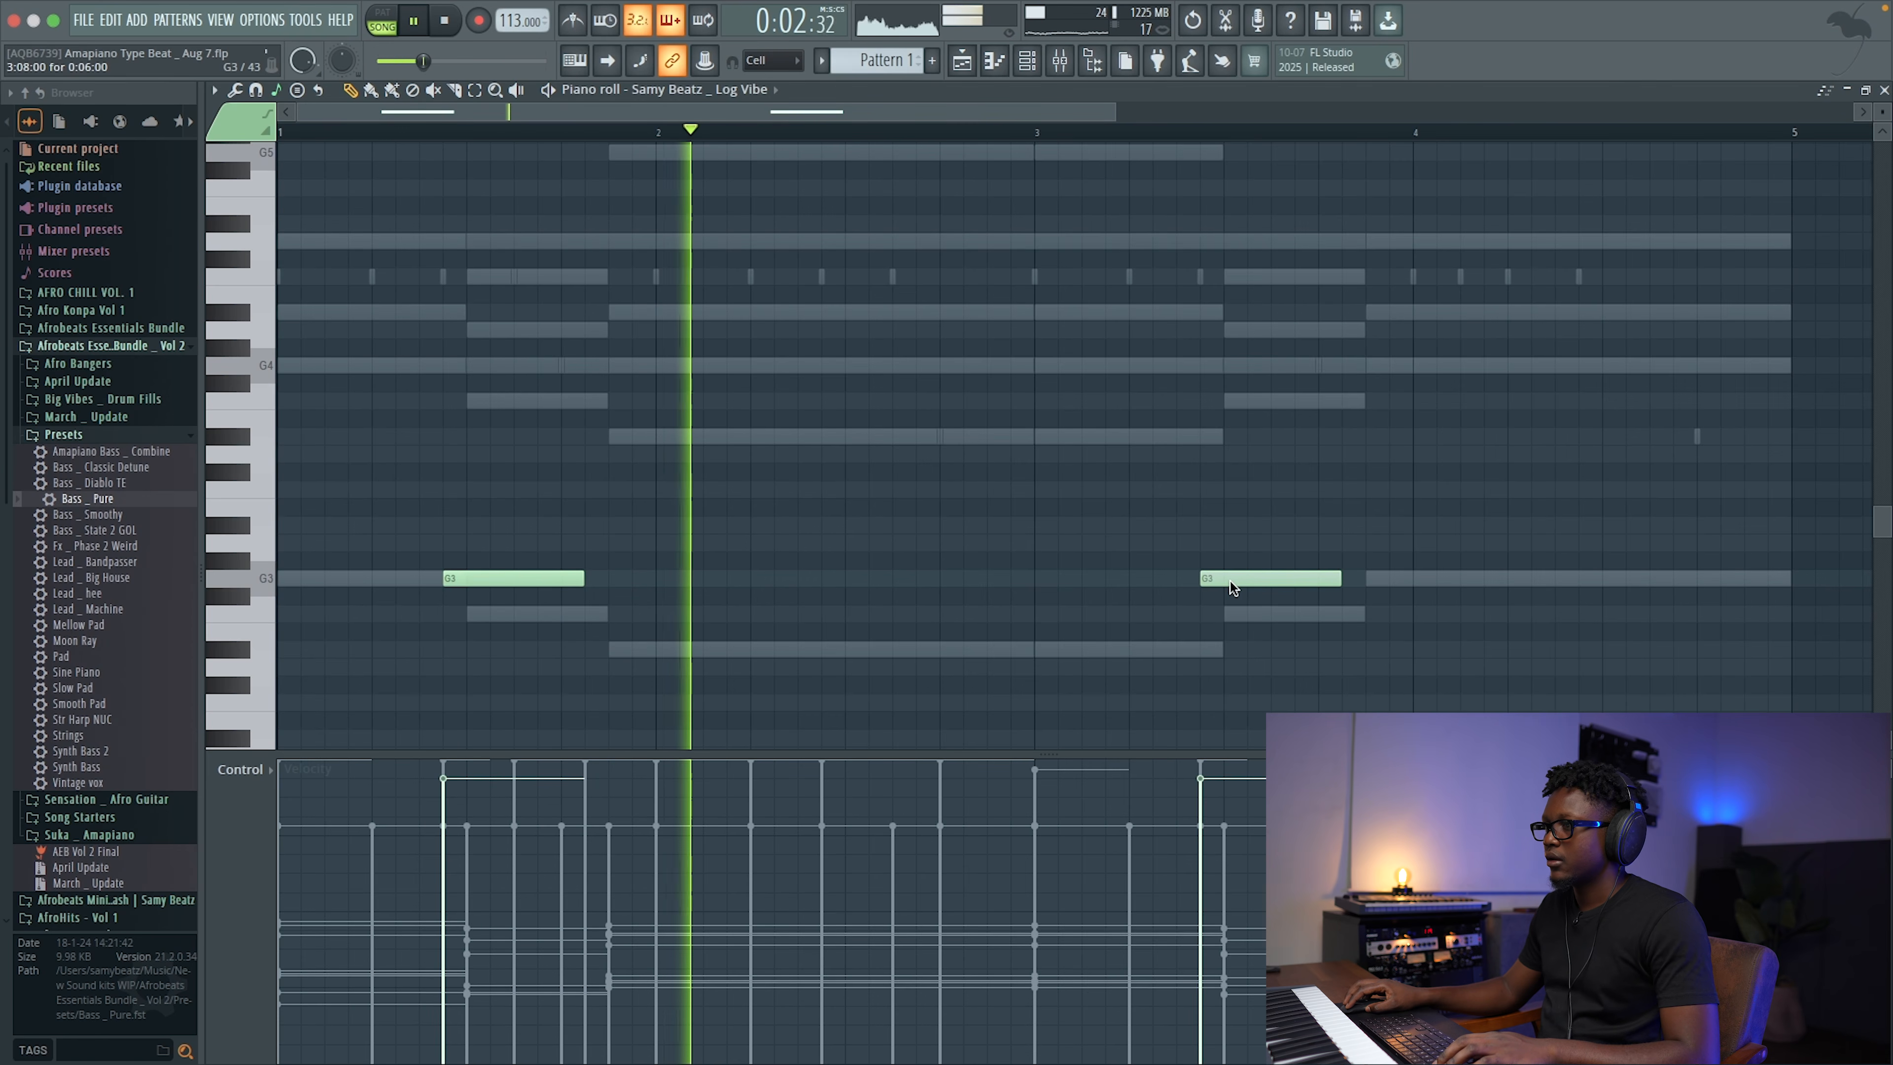
scroll(1230, 581, up, 3)
scroll(1237, 625, down, 6)
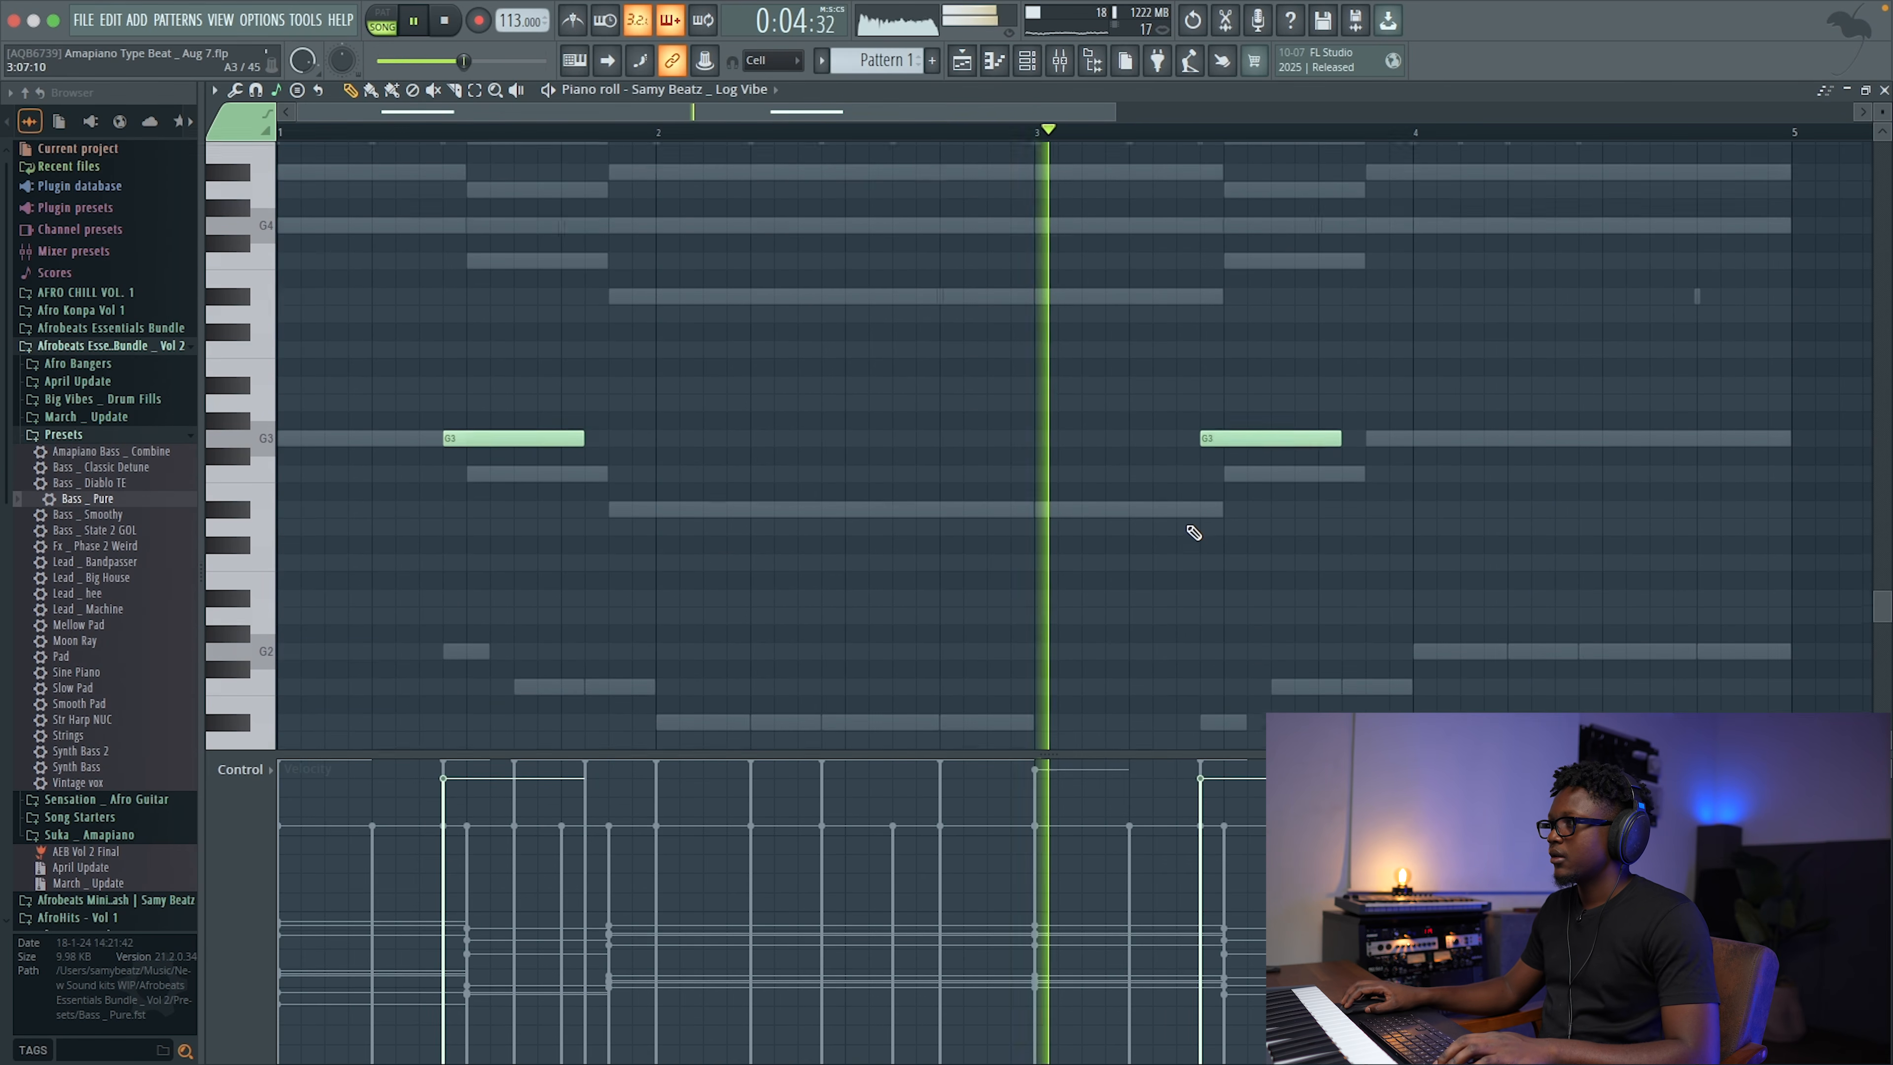
Step: Move the second Log Vibe note to D#3 at step 7 of bar 3, auditioning it against the beat
key(space)
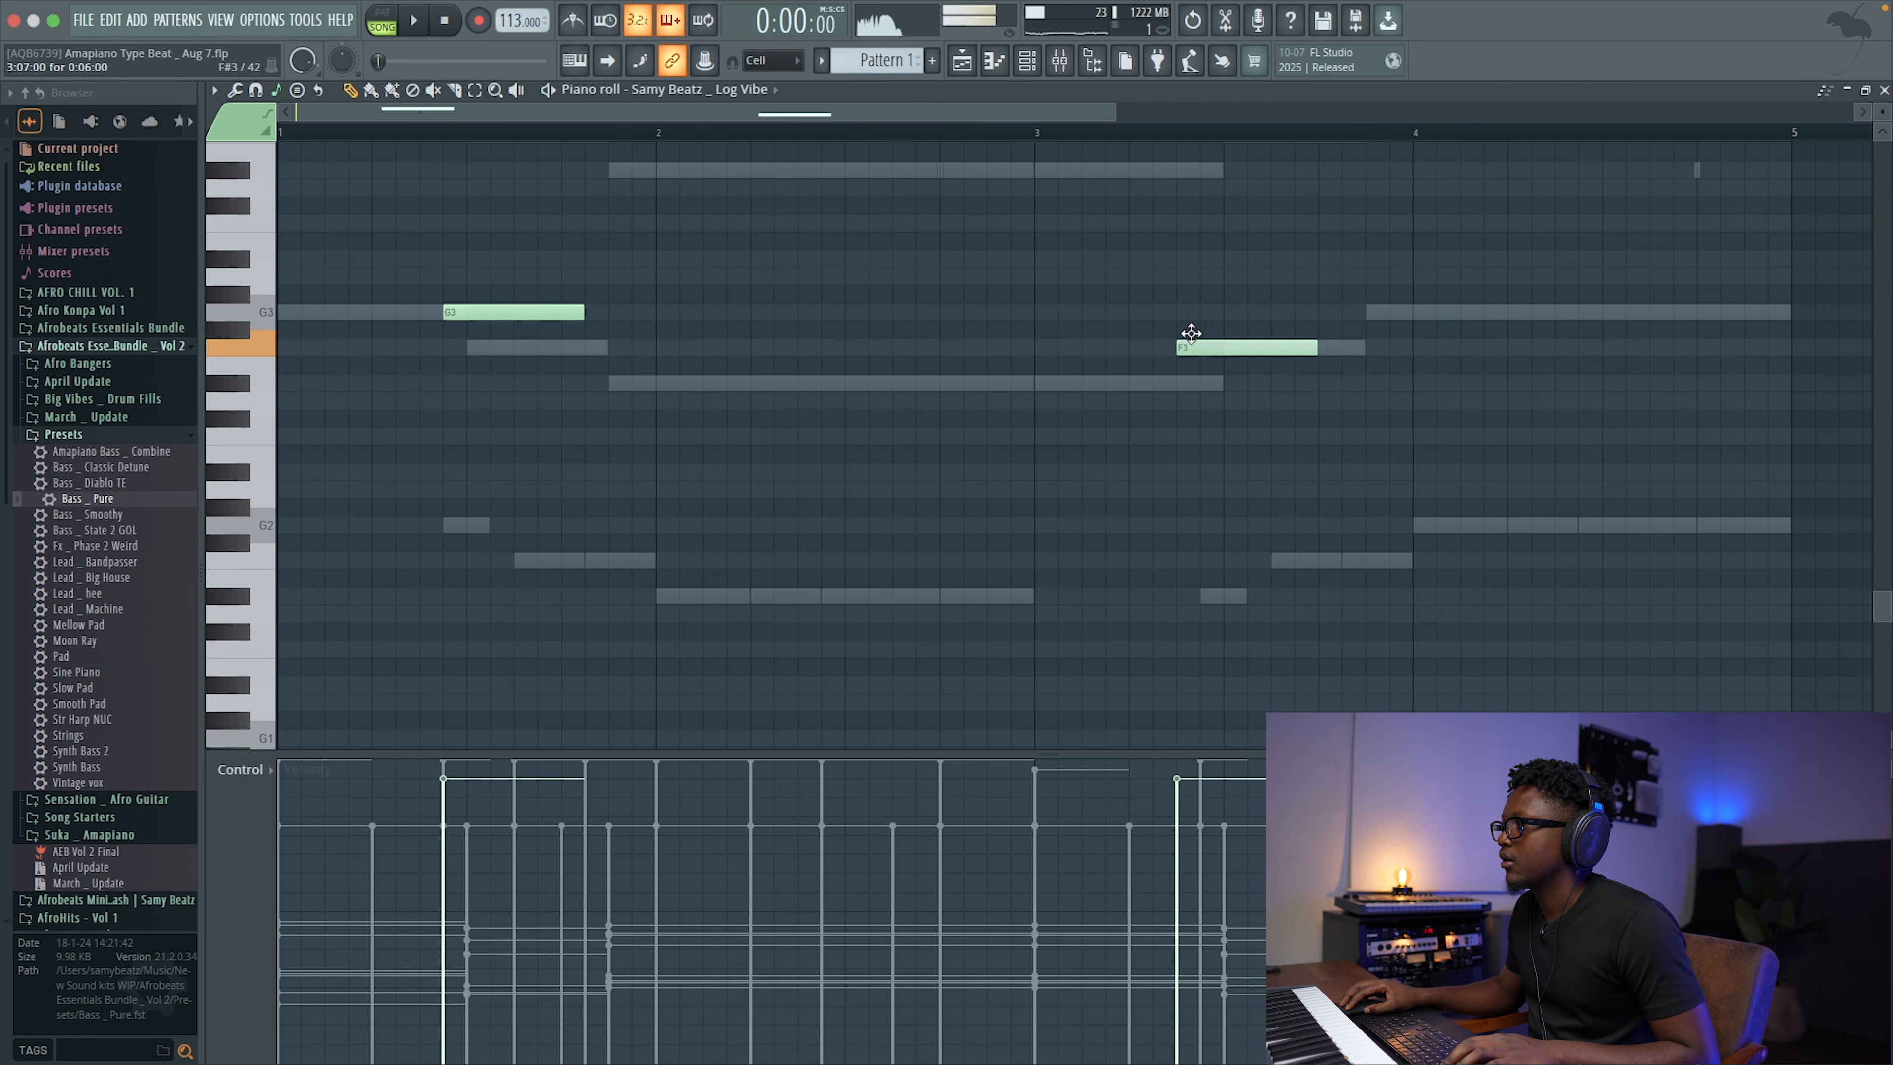
key(space)
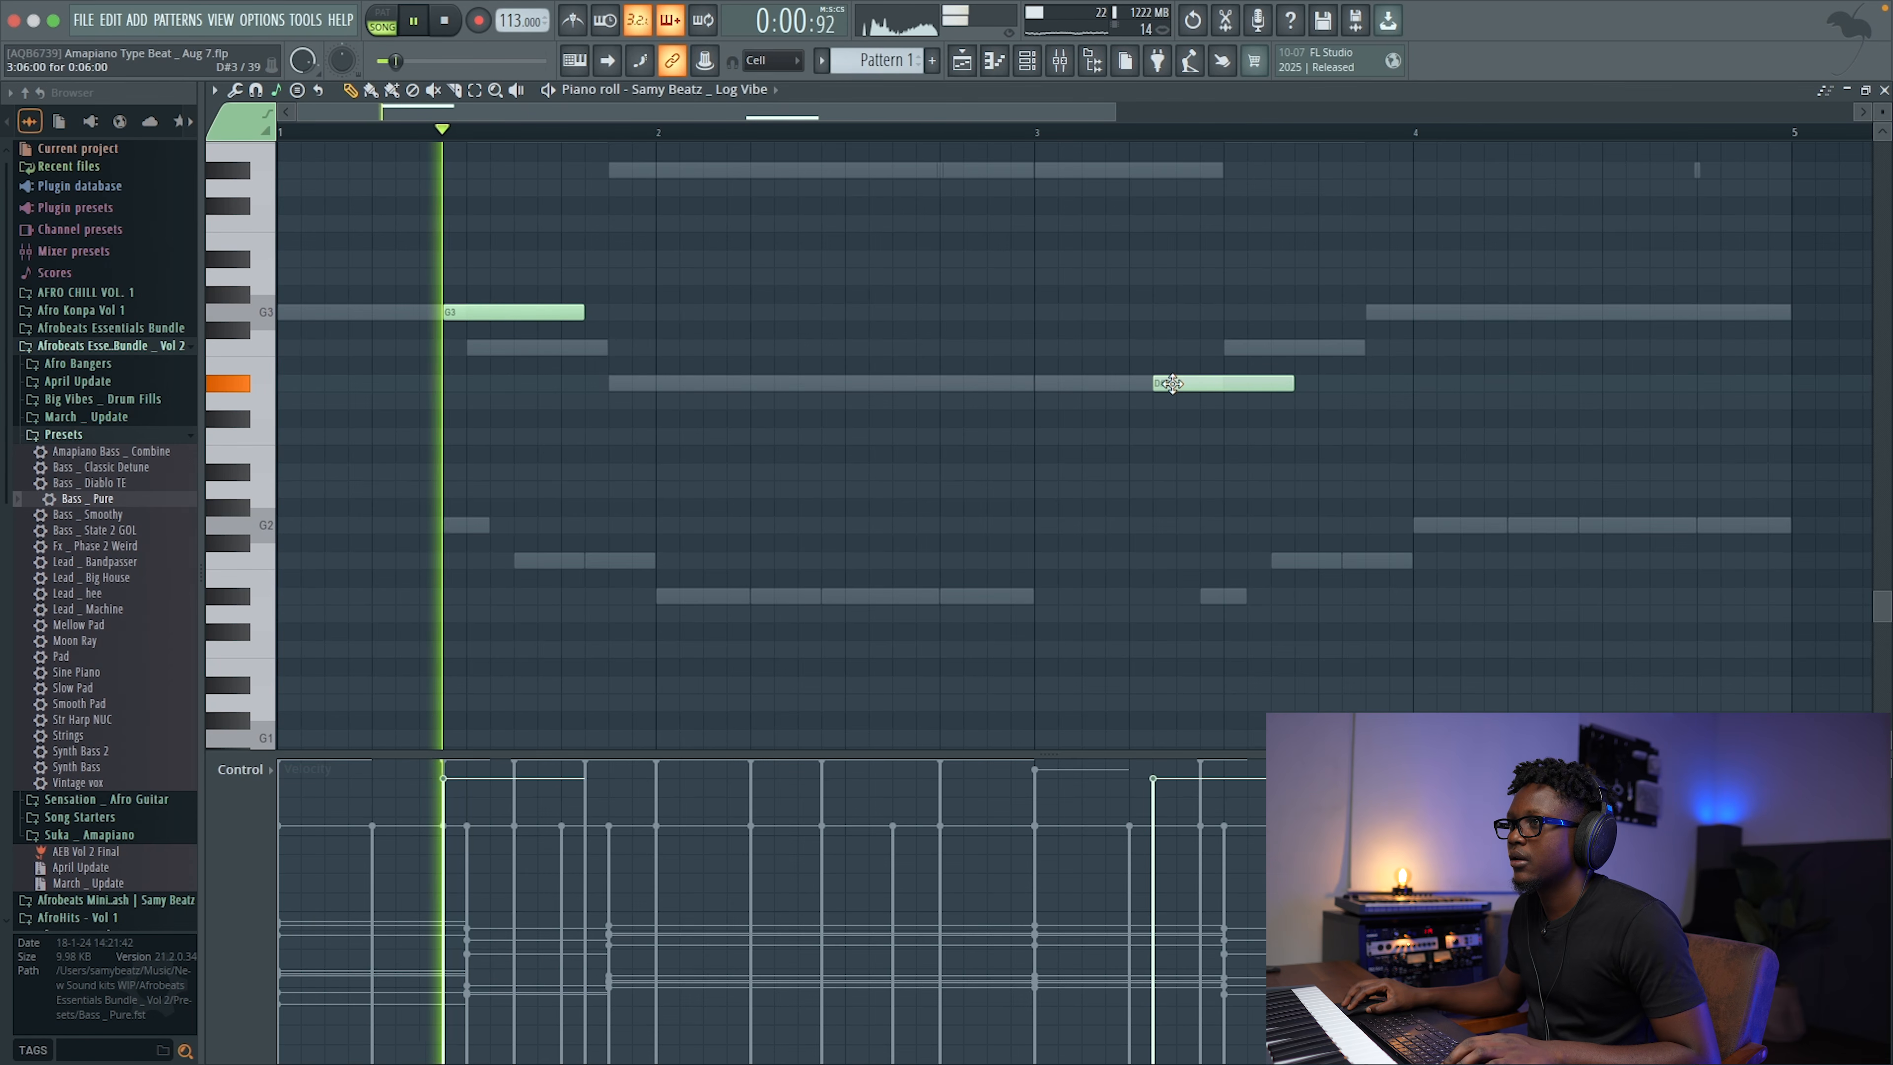
scroll(1010, 345, up, 3)
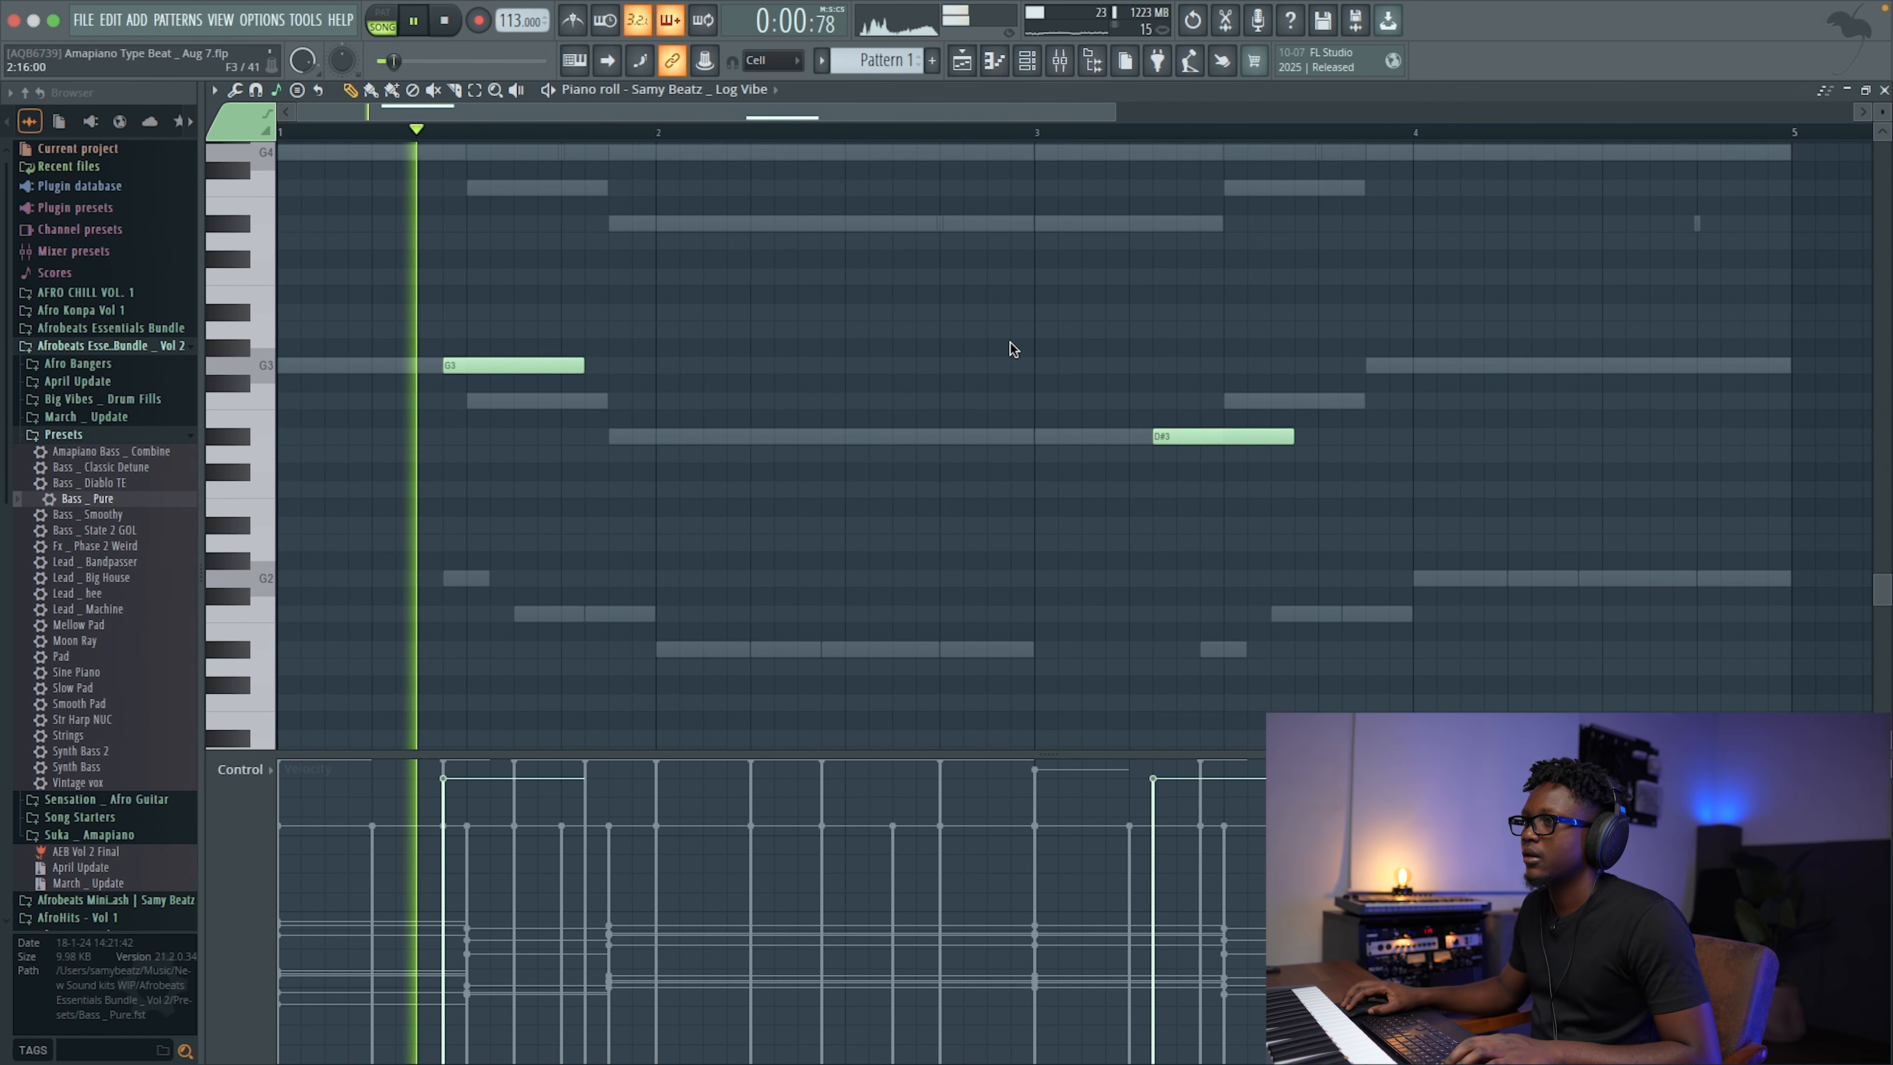
key(space)
key(space)
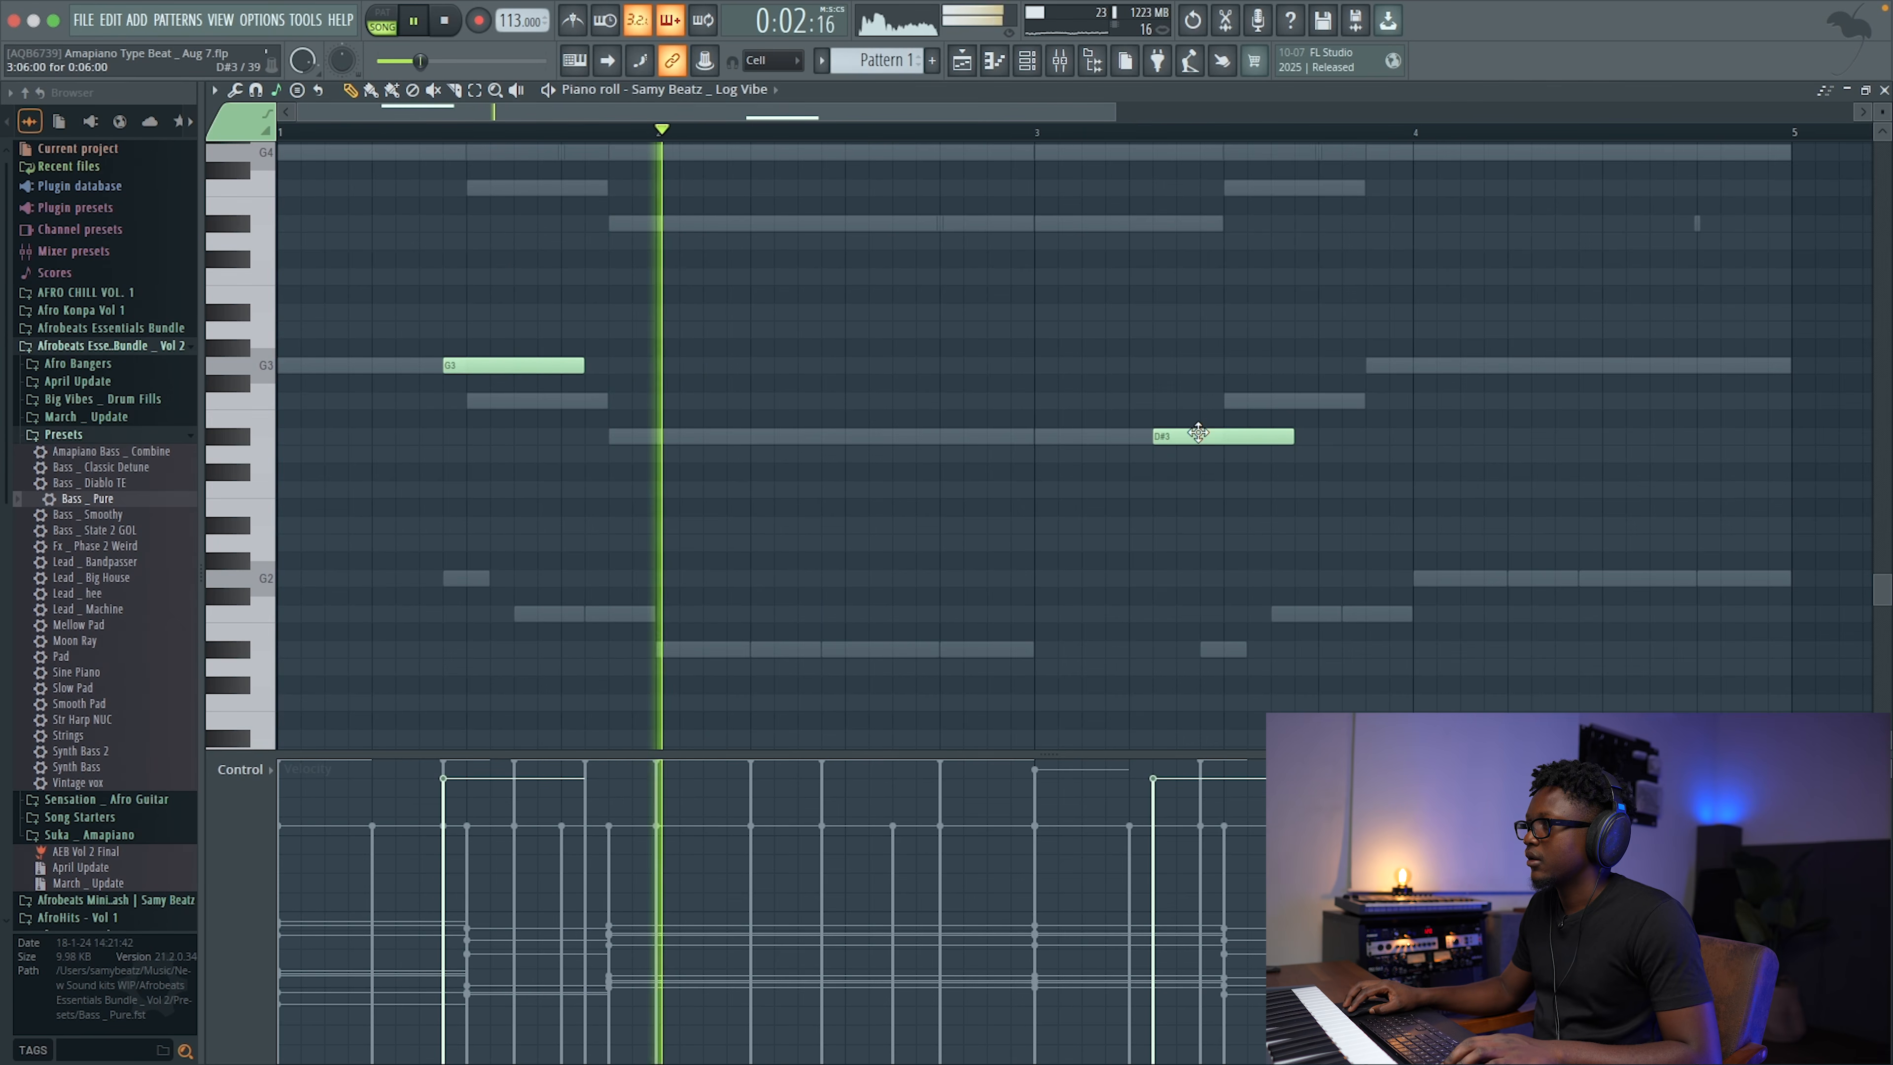
drag(1179, 436, 1203, 436)
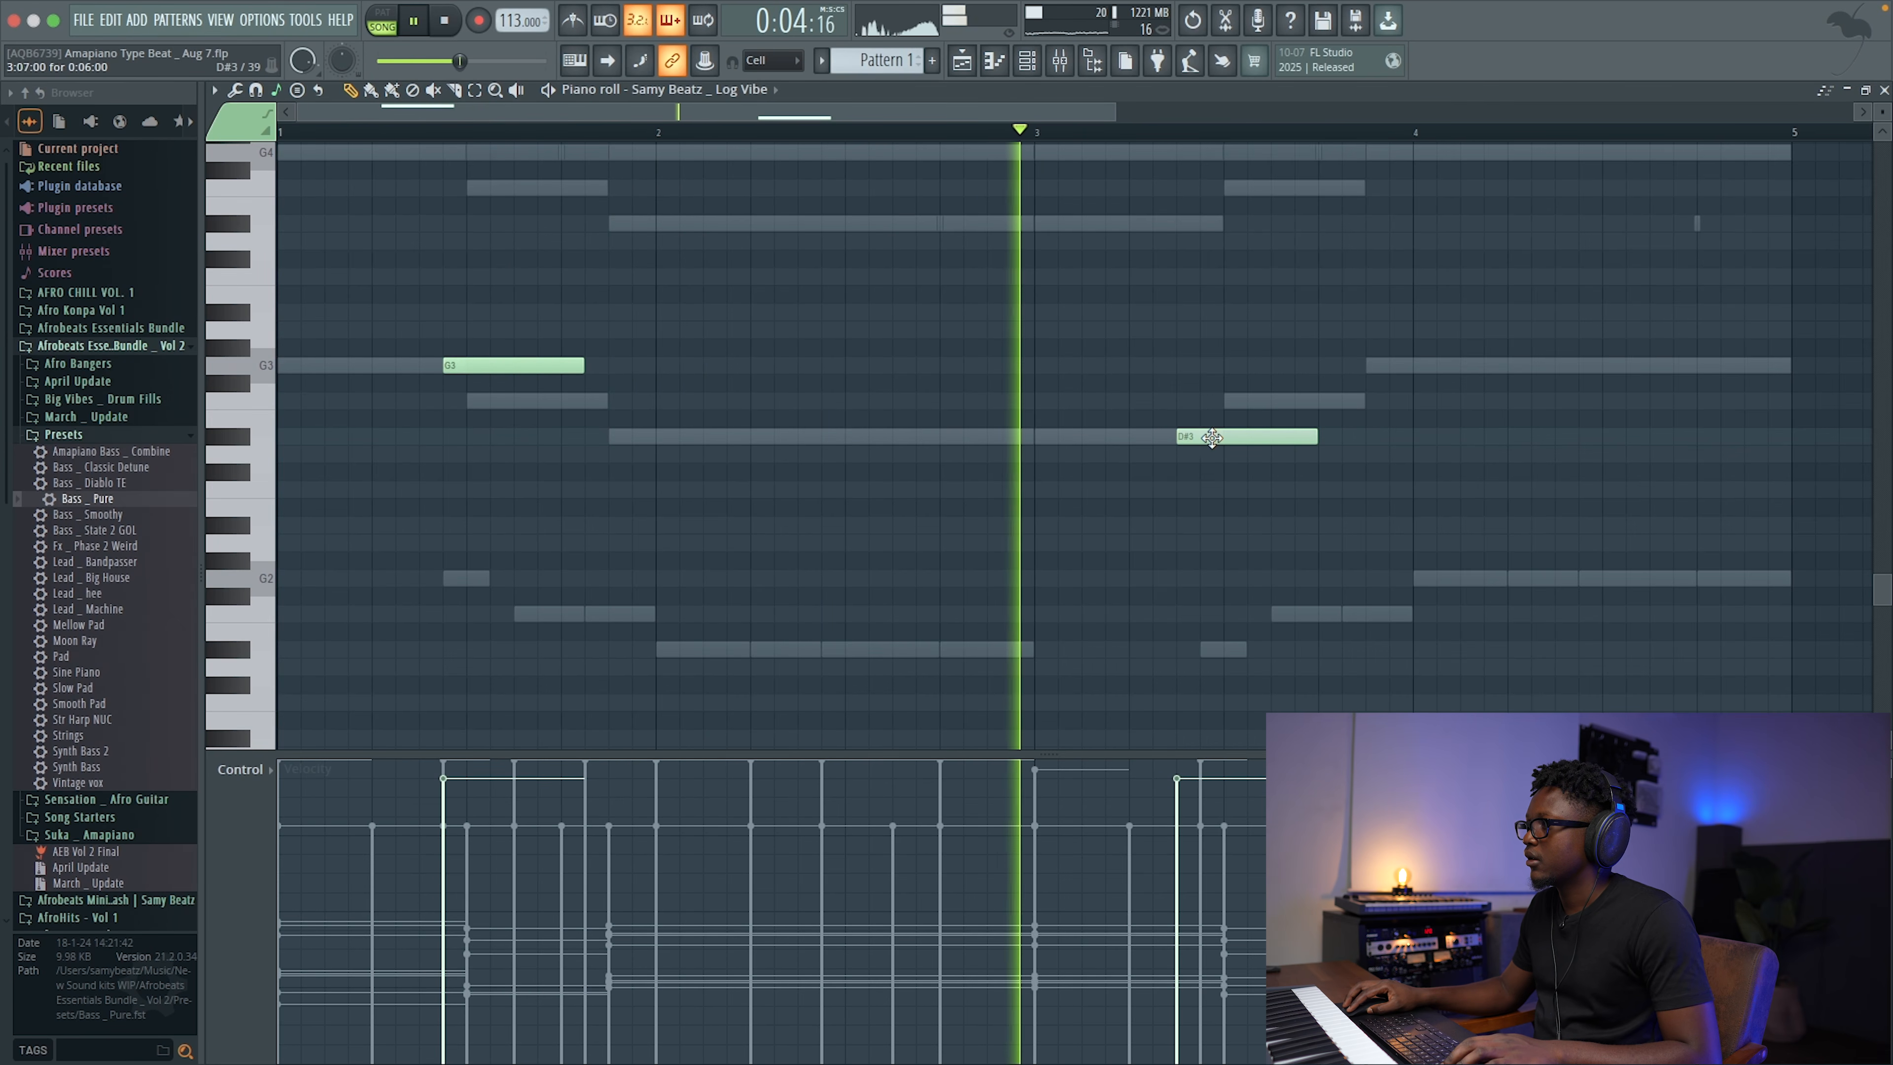
key(space)
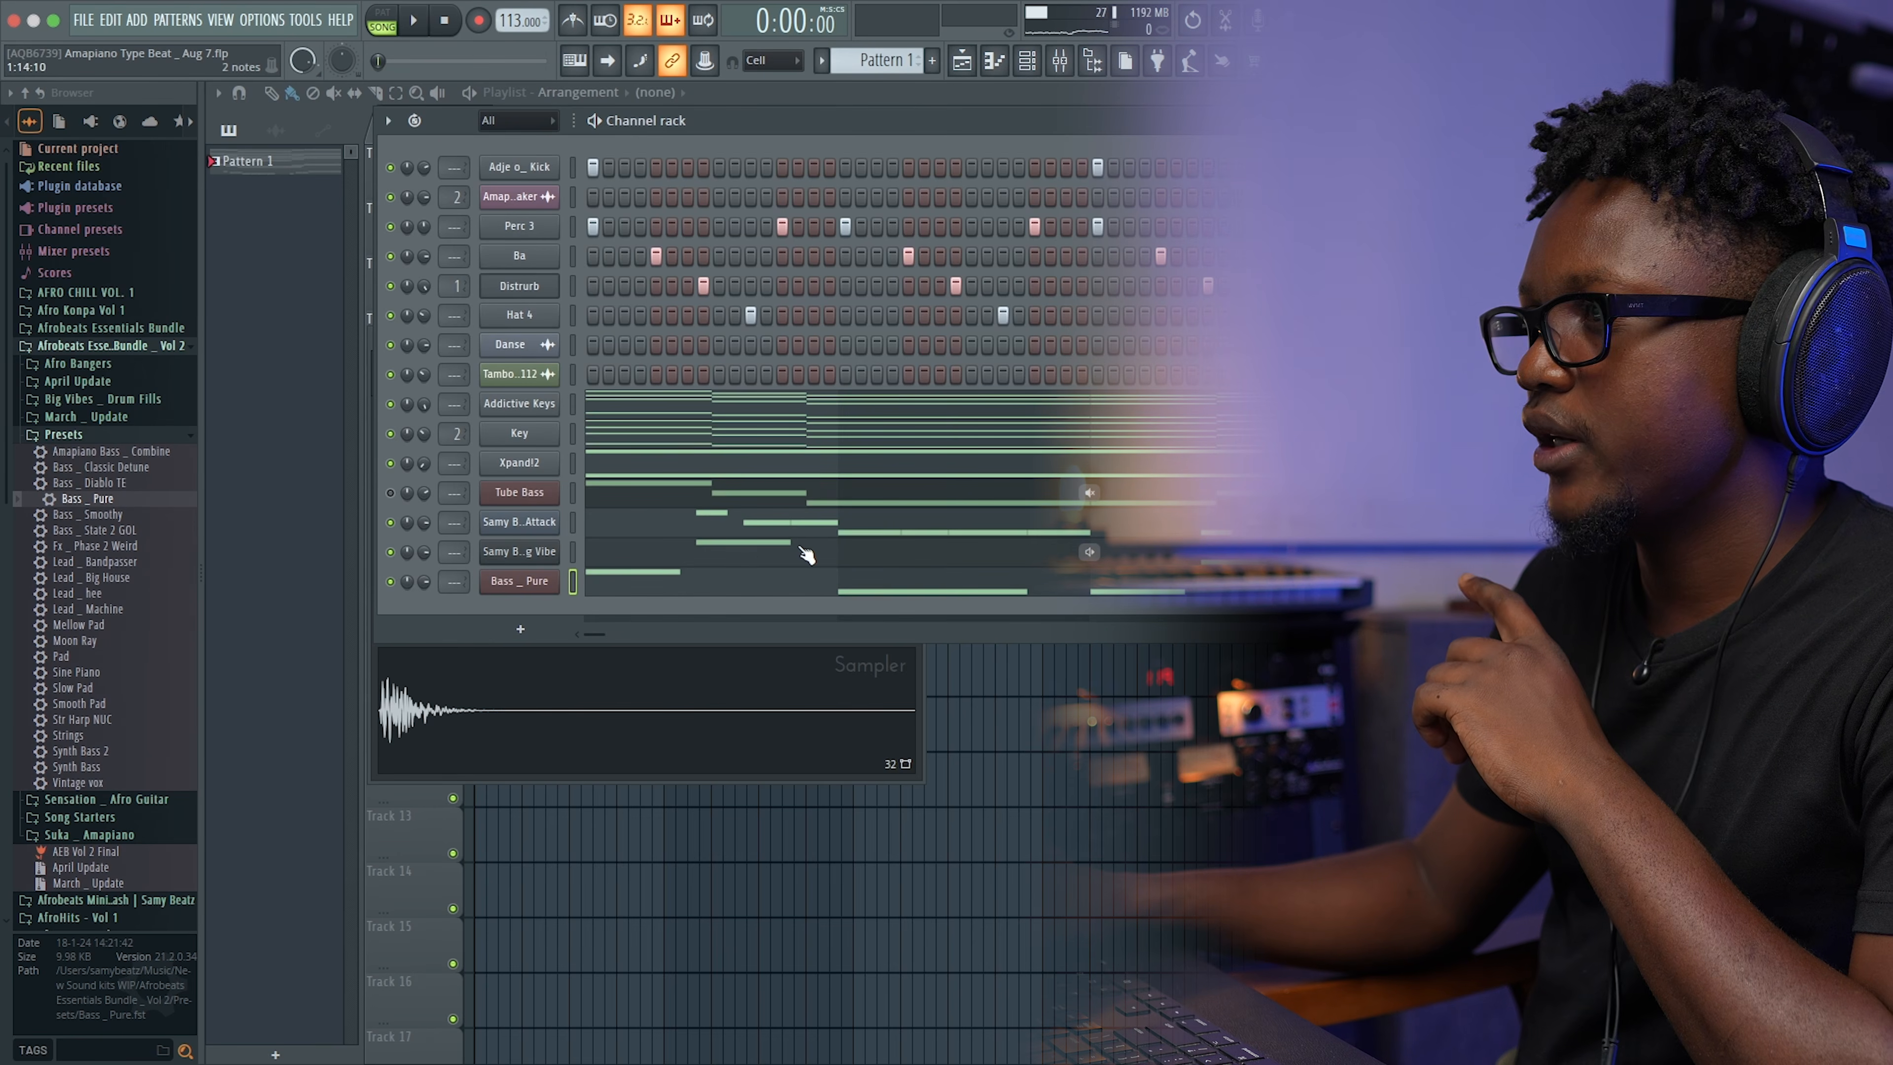
Step: Duplicate all the playlist clips on Tracks 1 to 4 into bars 5 to 8
click(703, 93)
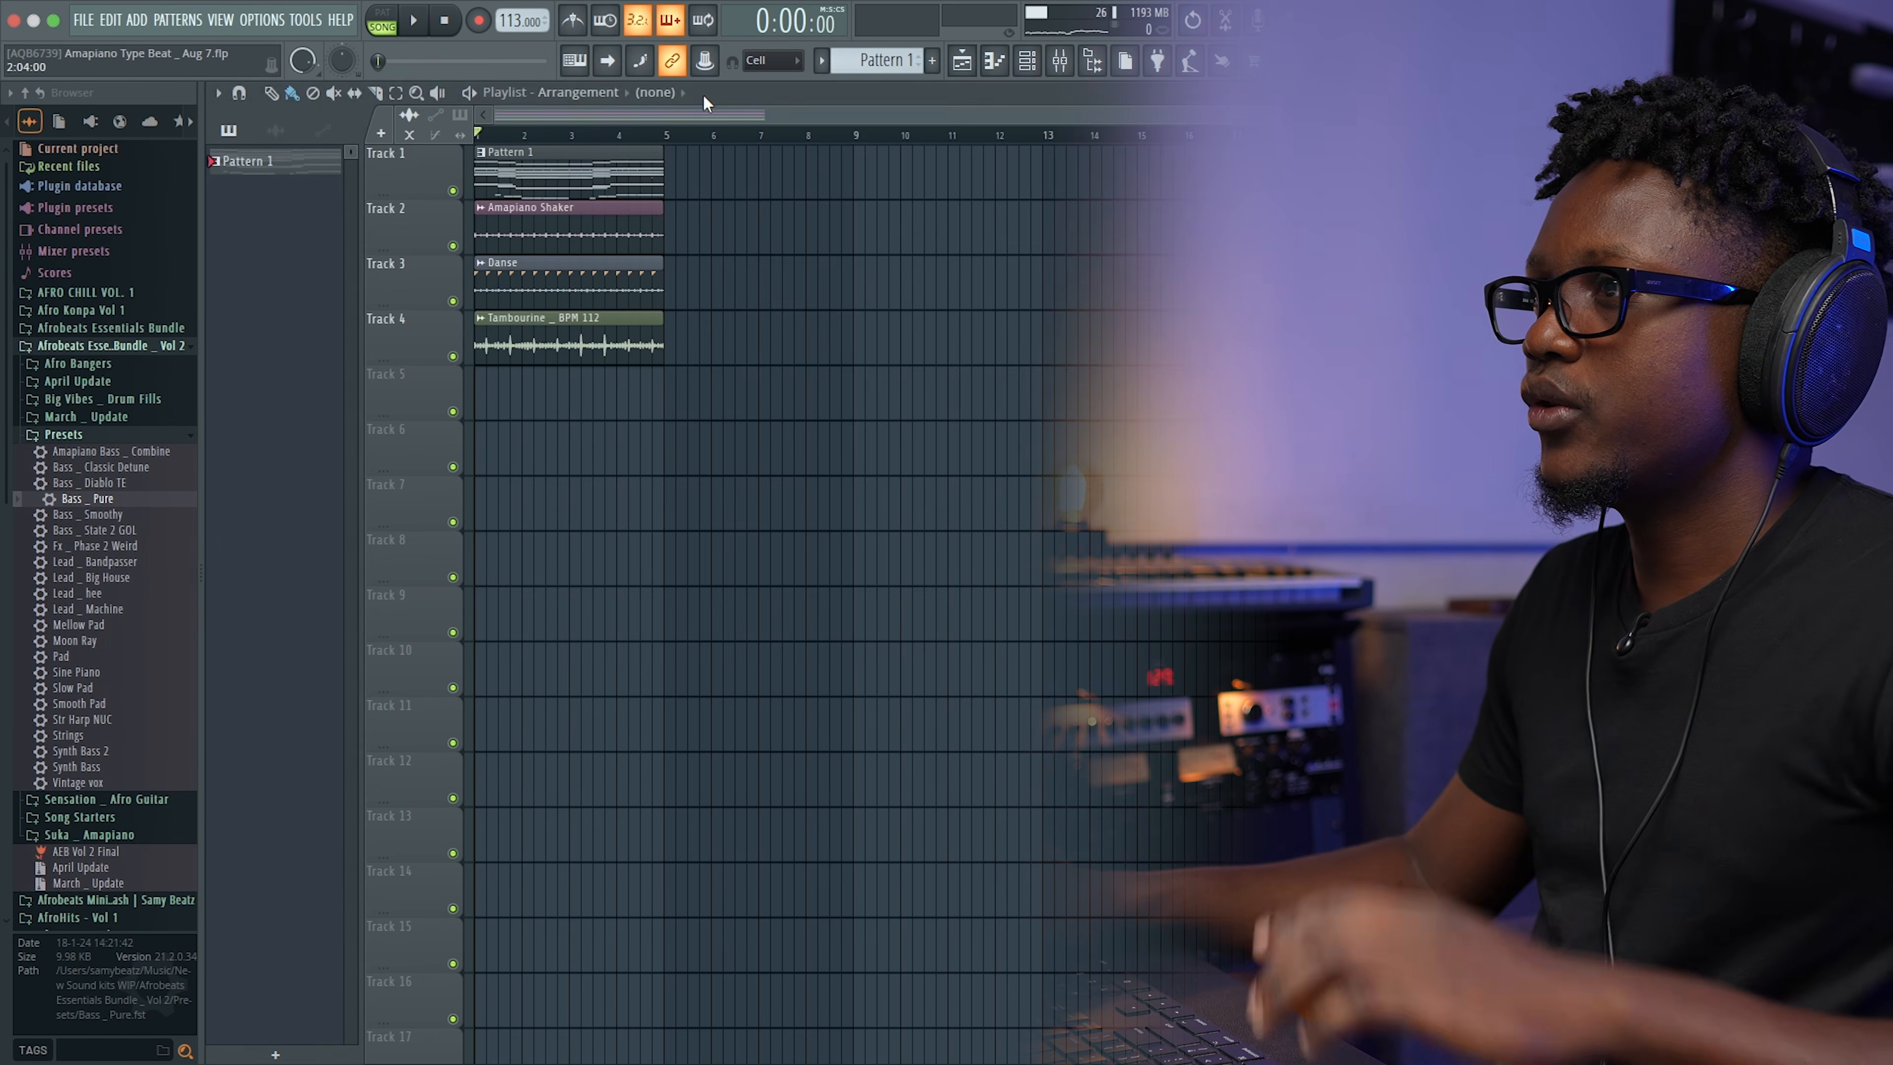
key(ctrl+a)
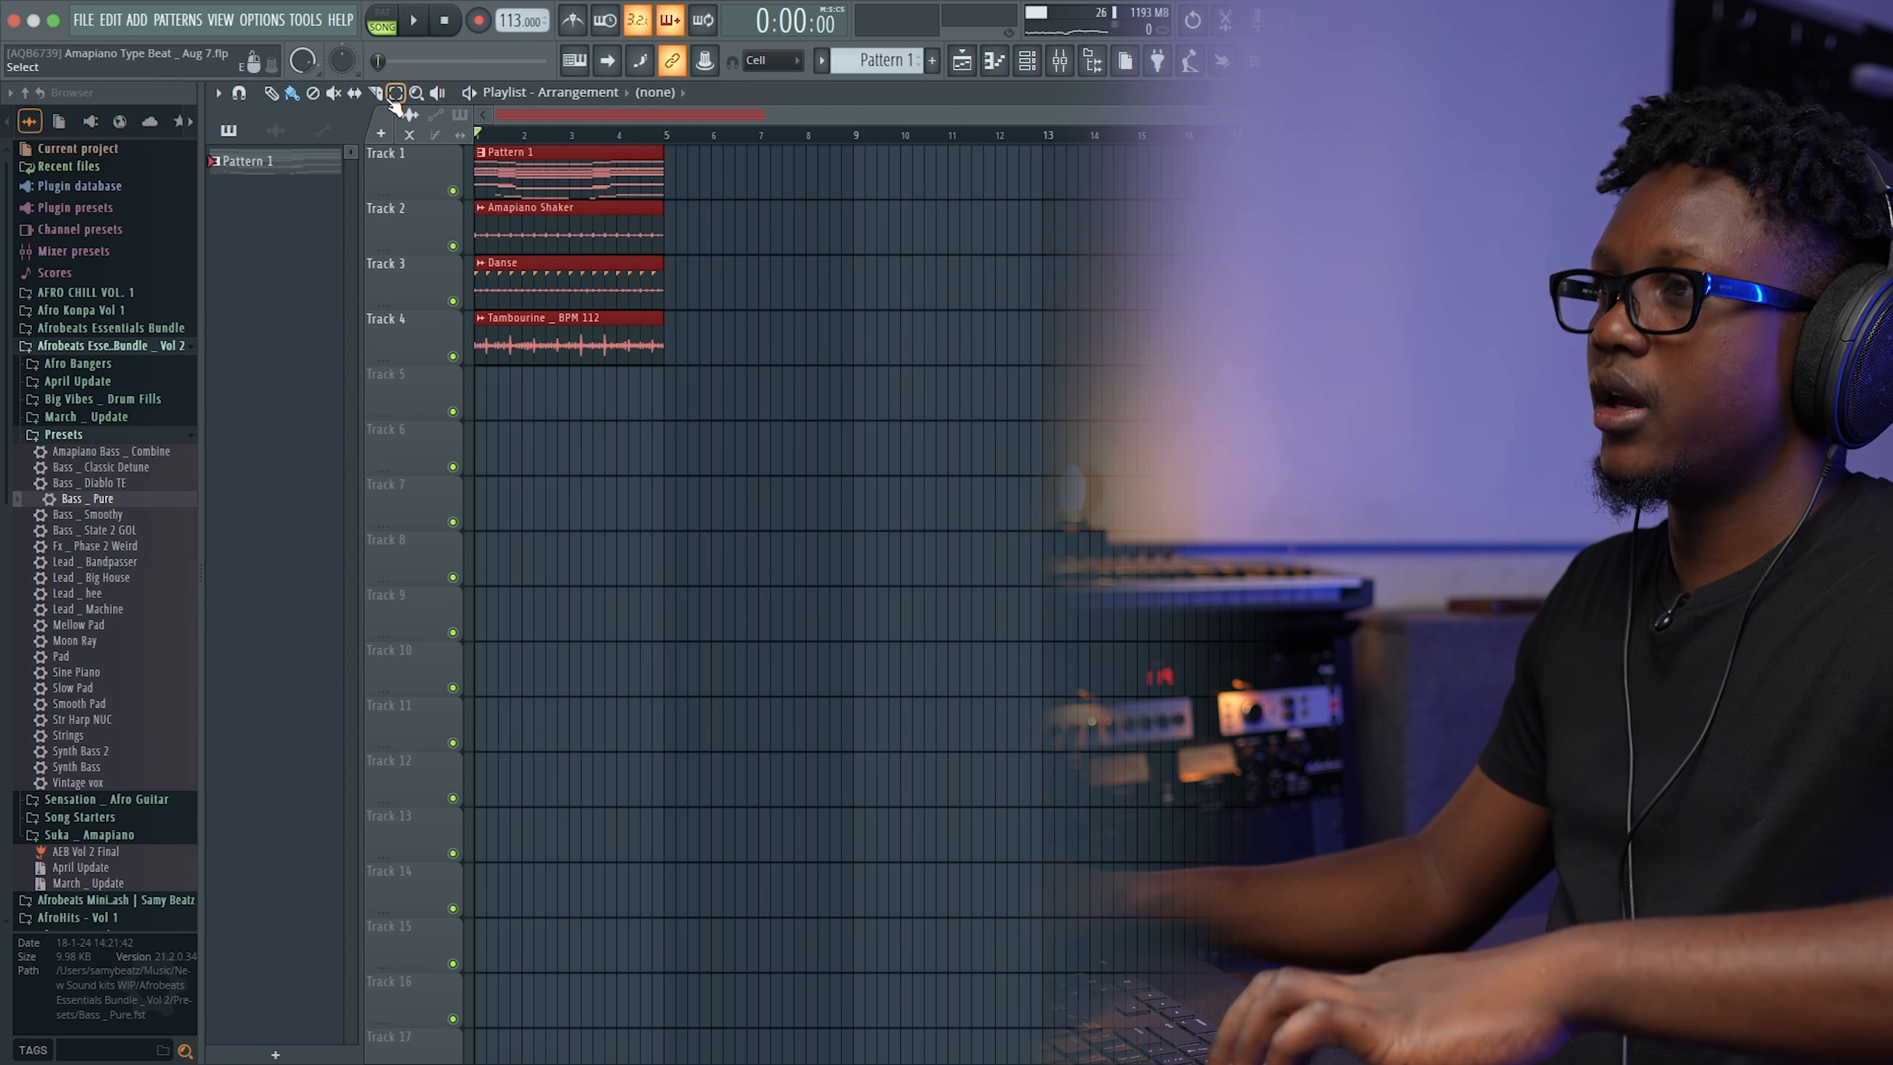
key(ctrl+b)
scroll(926, 291, up, 2)
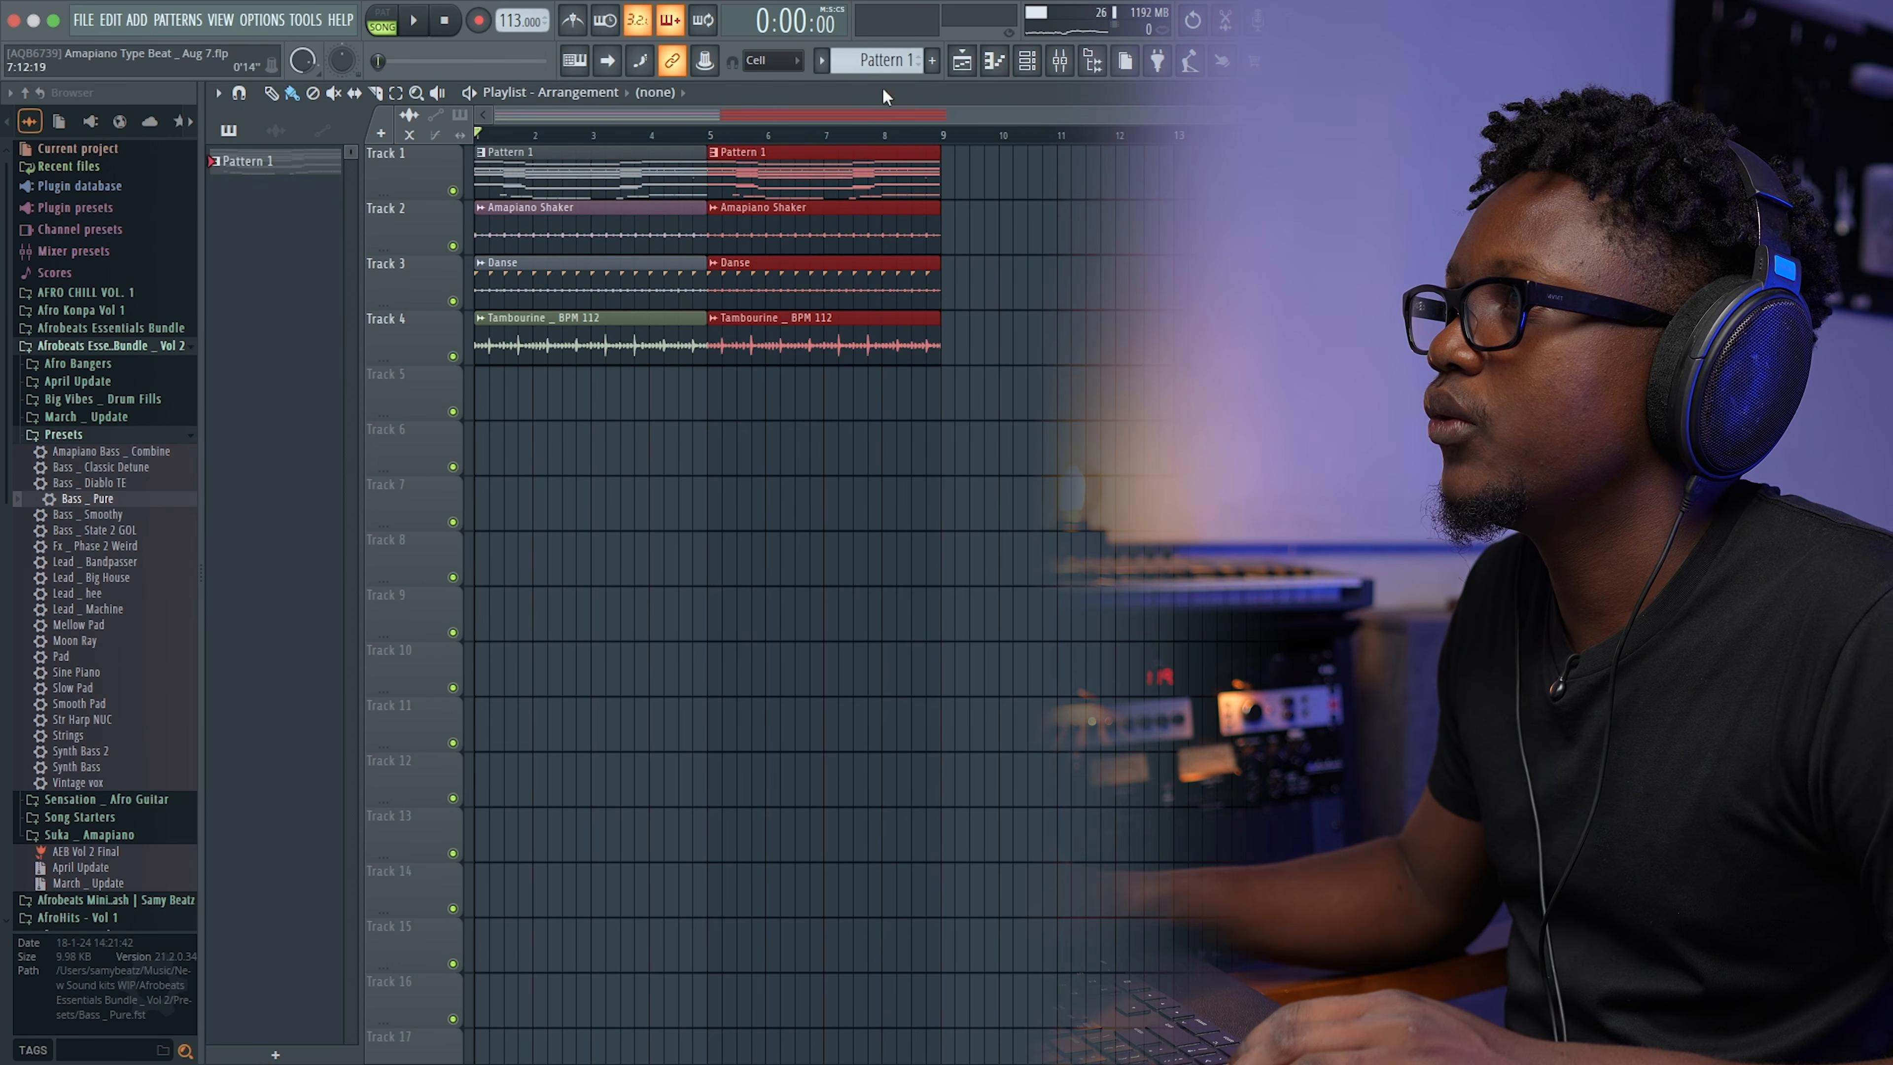
Step: Place a new Pattern 2 at bar 8 of Track 5, with six one-step G2 Log Vibe Attack notes from step 11, and play it
scroll(879, 62, up, 1)
click(894, 387)
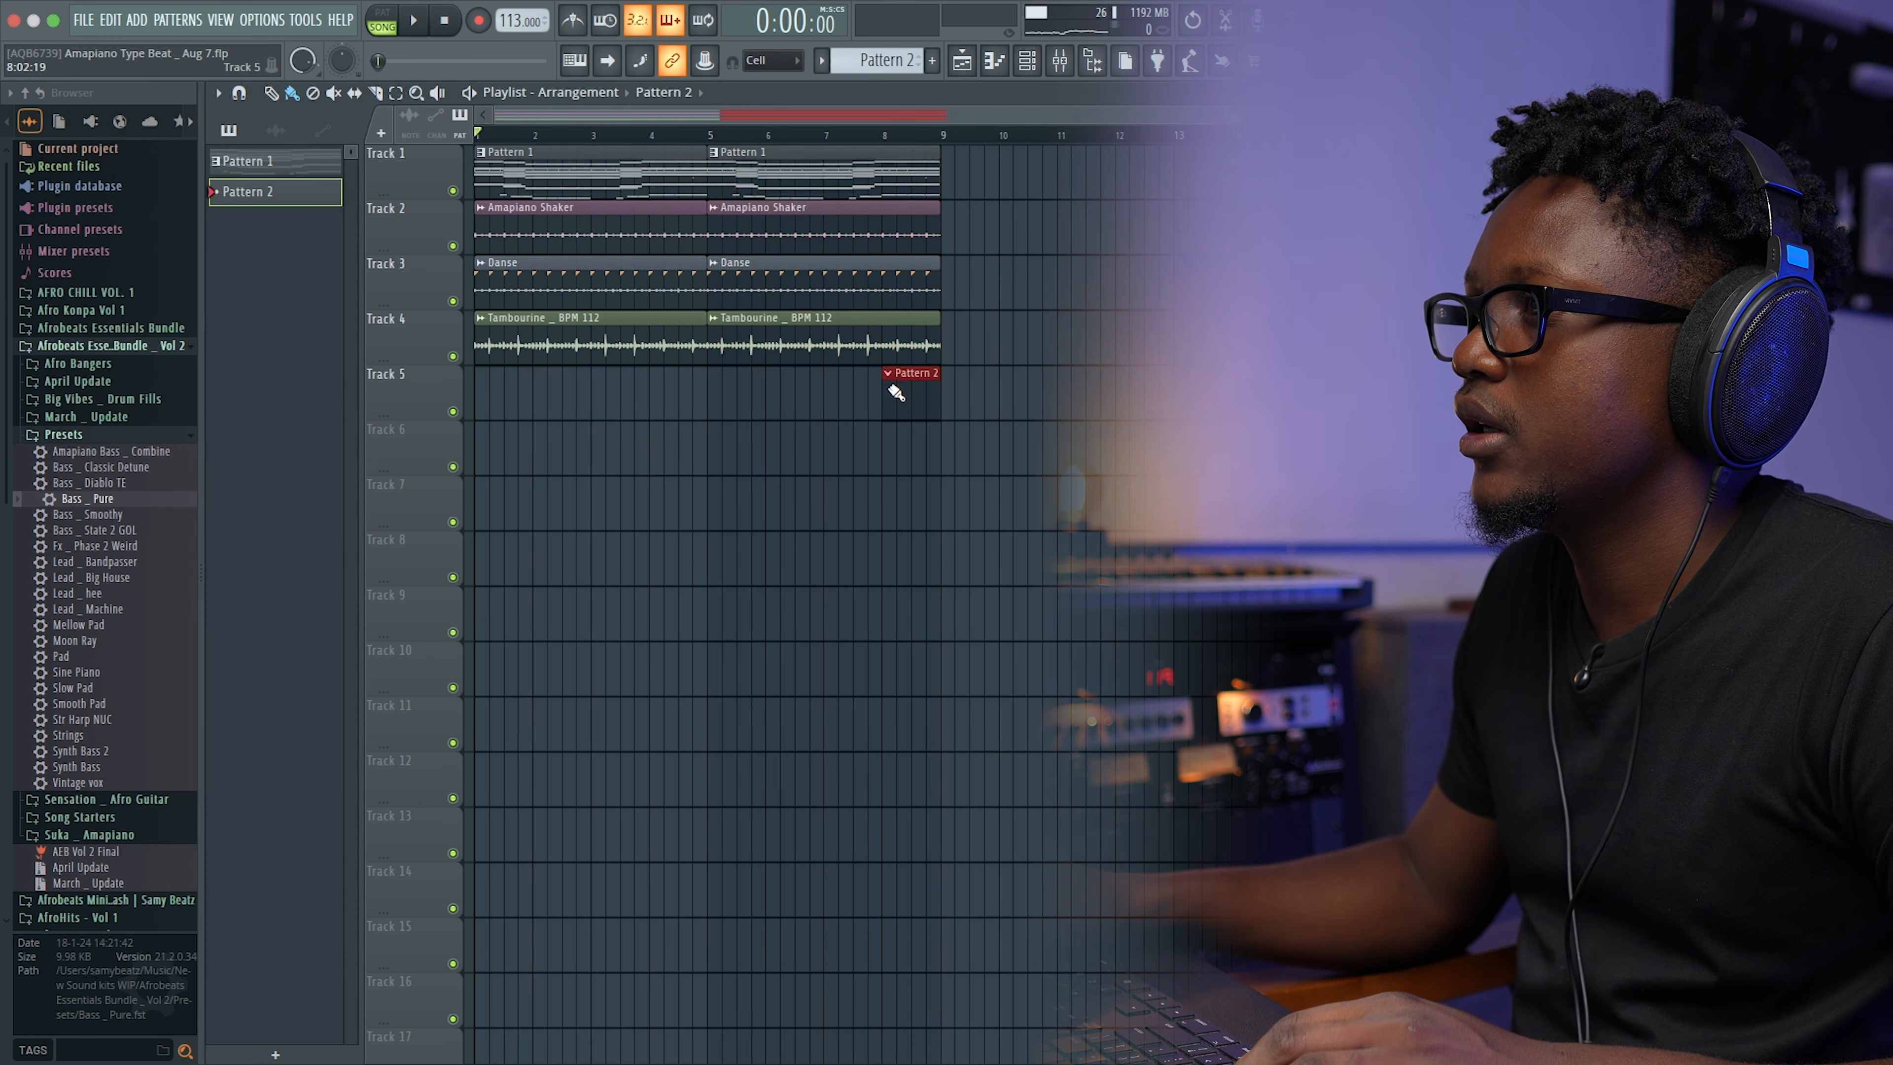
click(499, 403)
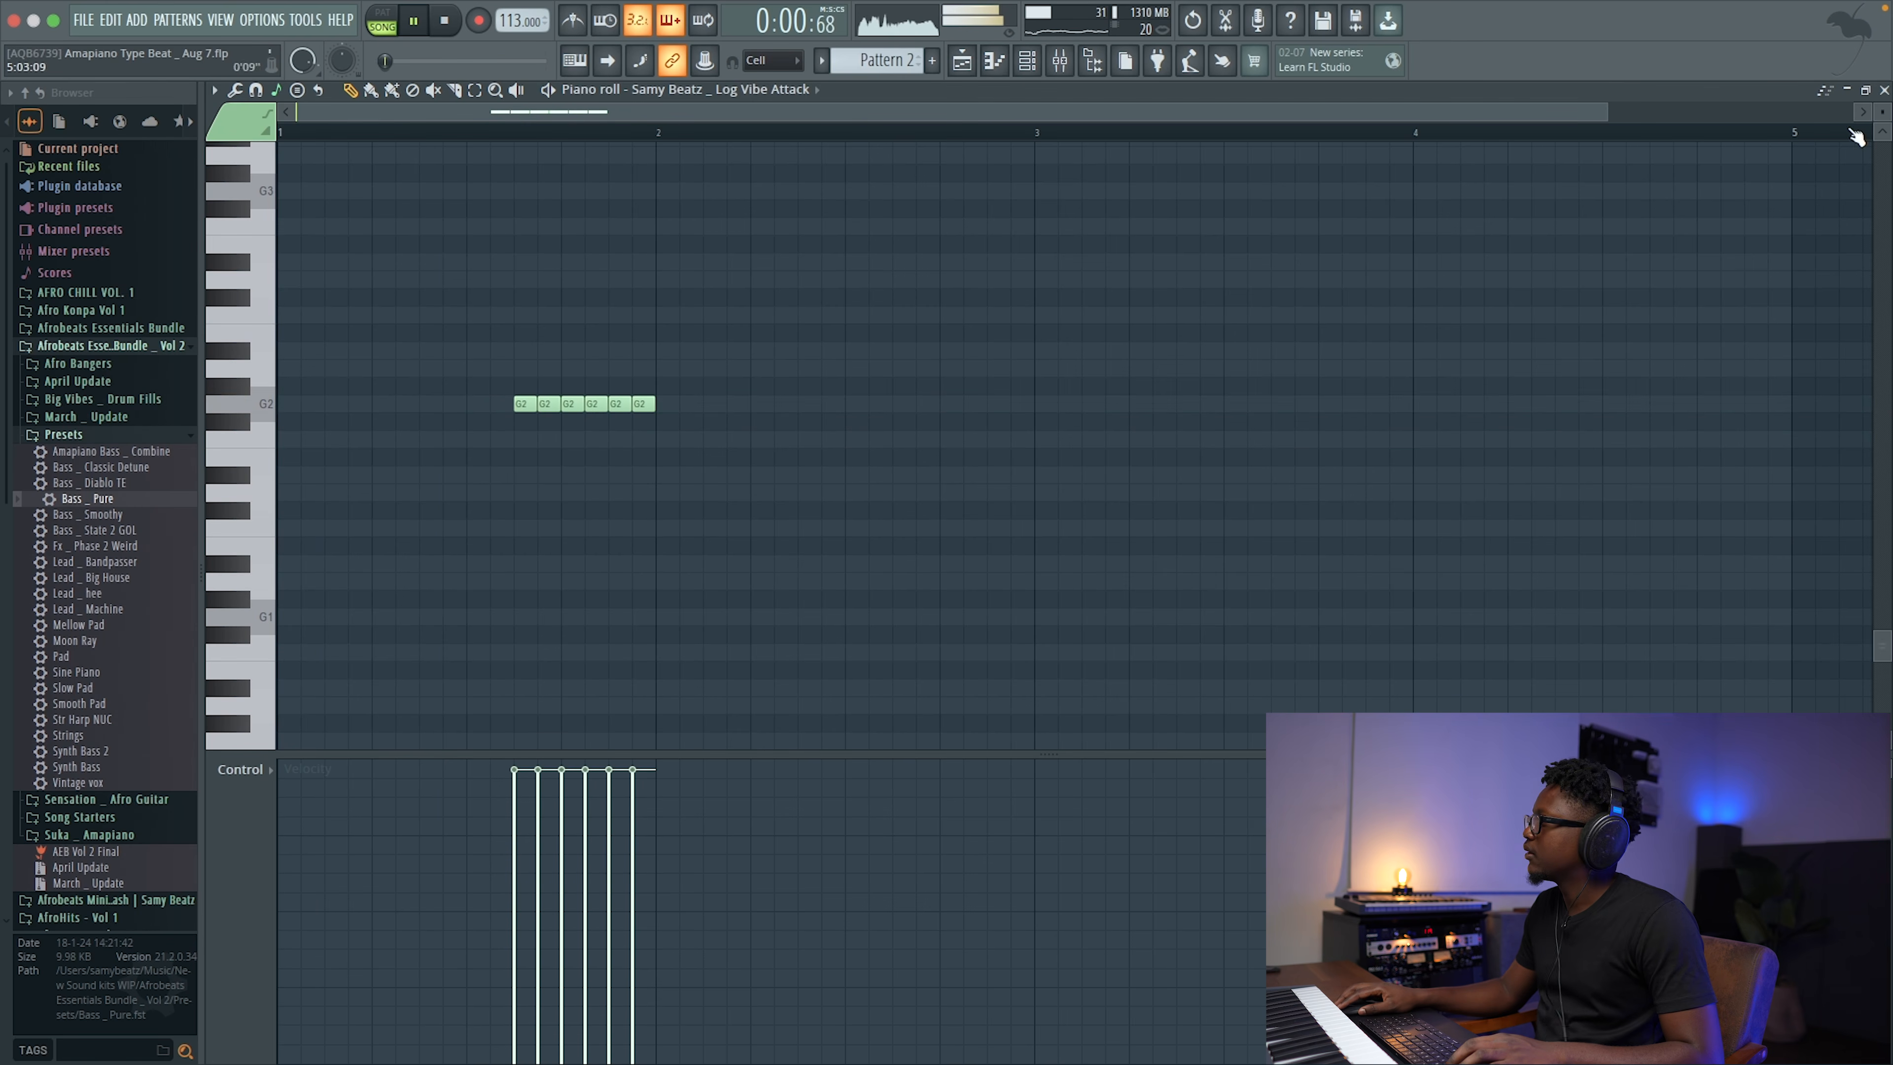
click(1883, 90)
key(space)
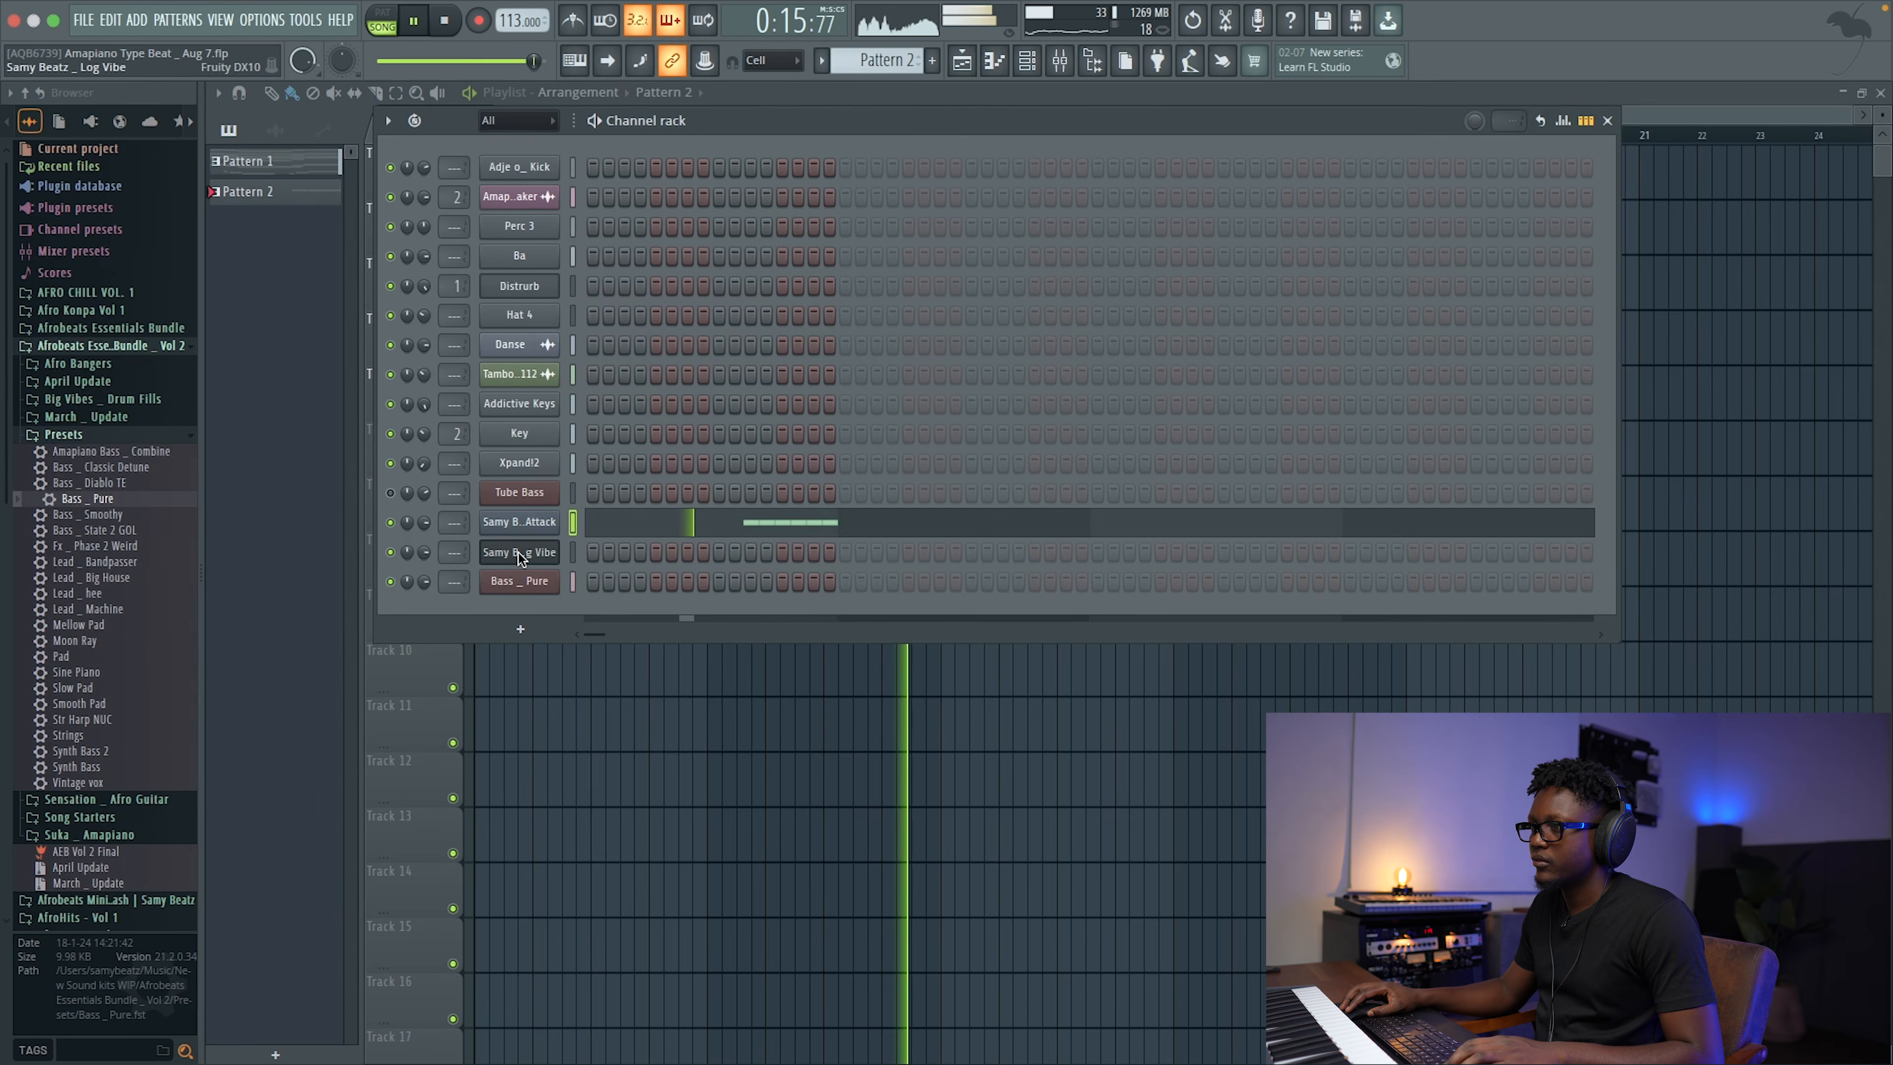
Step: Clone the Log Vibe Attack channel, load the SB _ Basic Log Vib preset in the copy, and close its plugin window
right_click(522, 523)
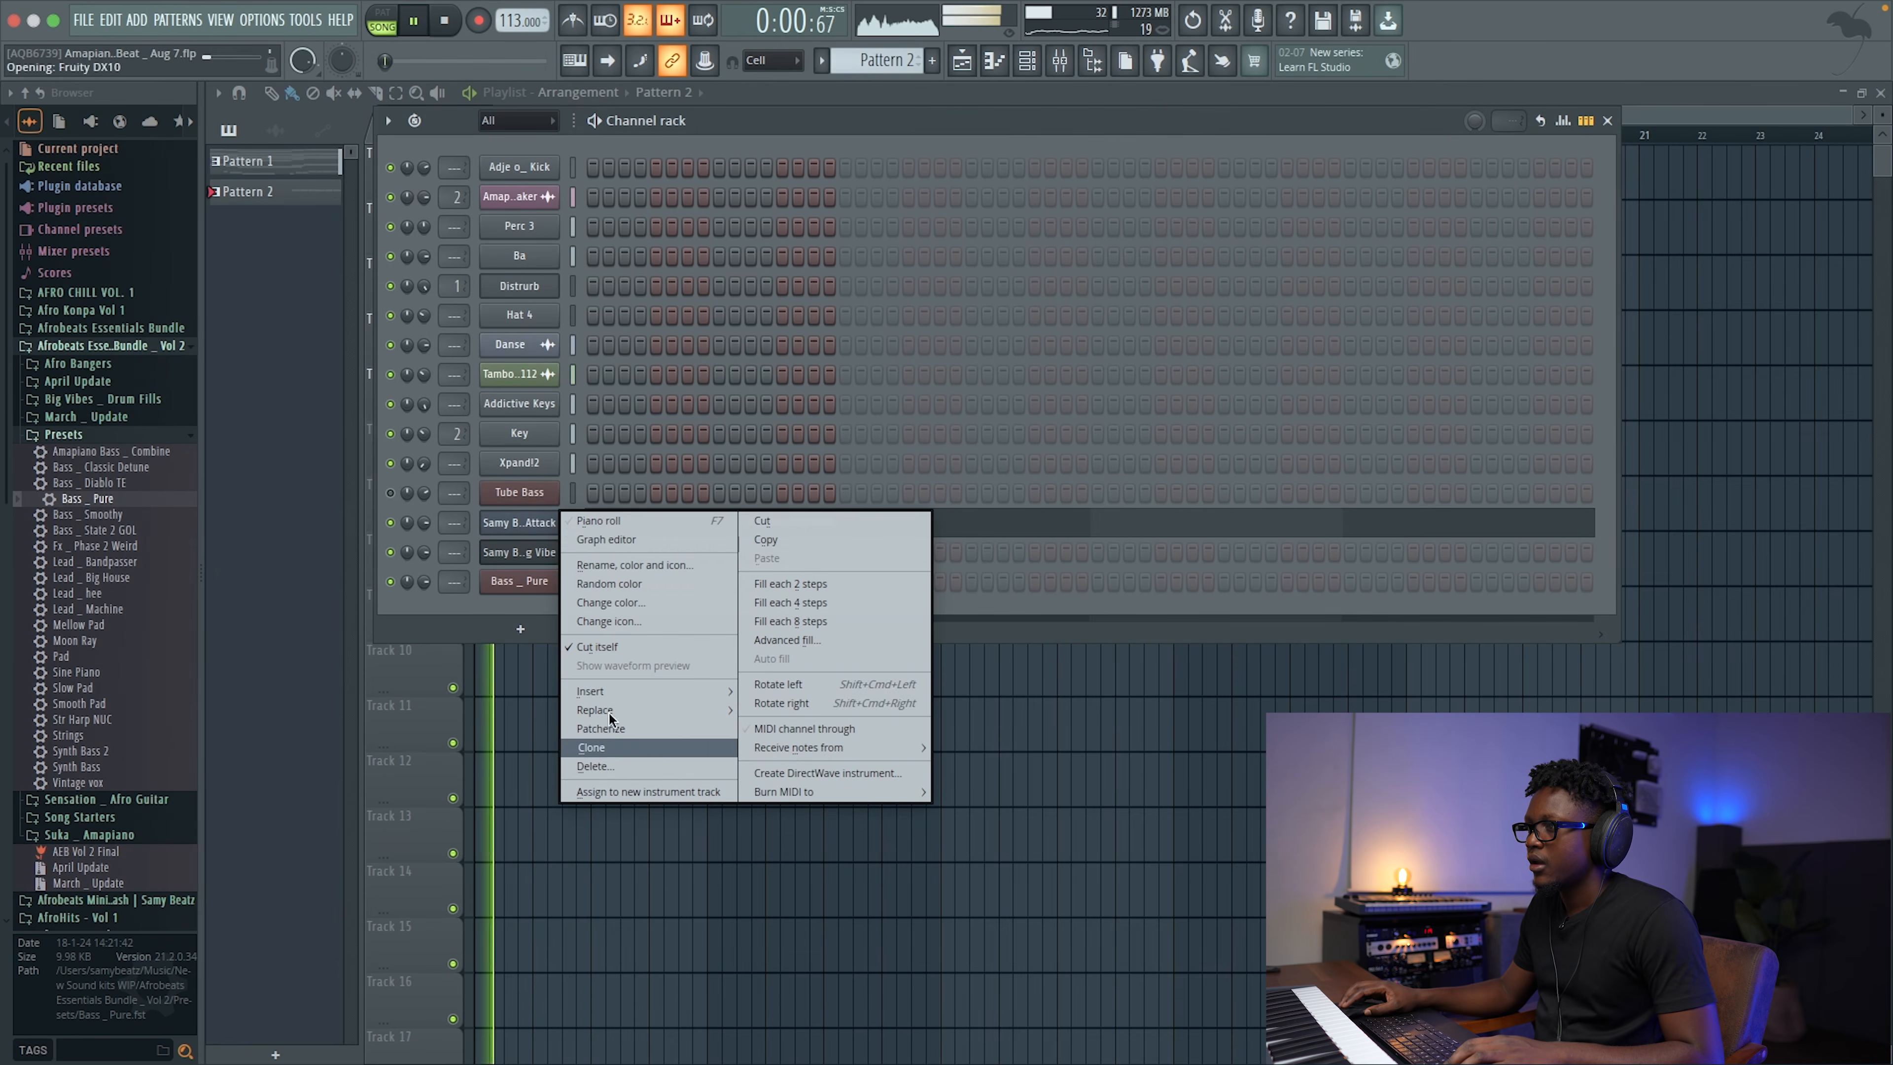
click(626, 742)
click(720, 211)
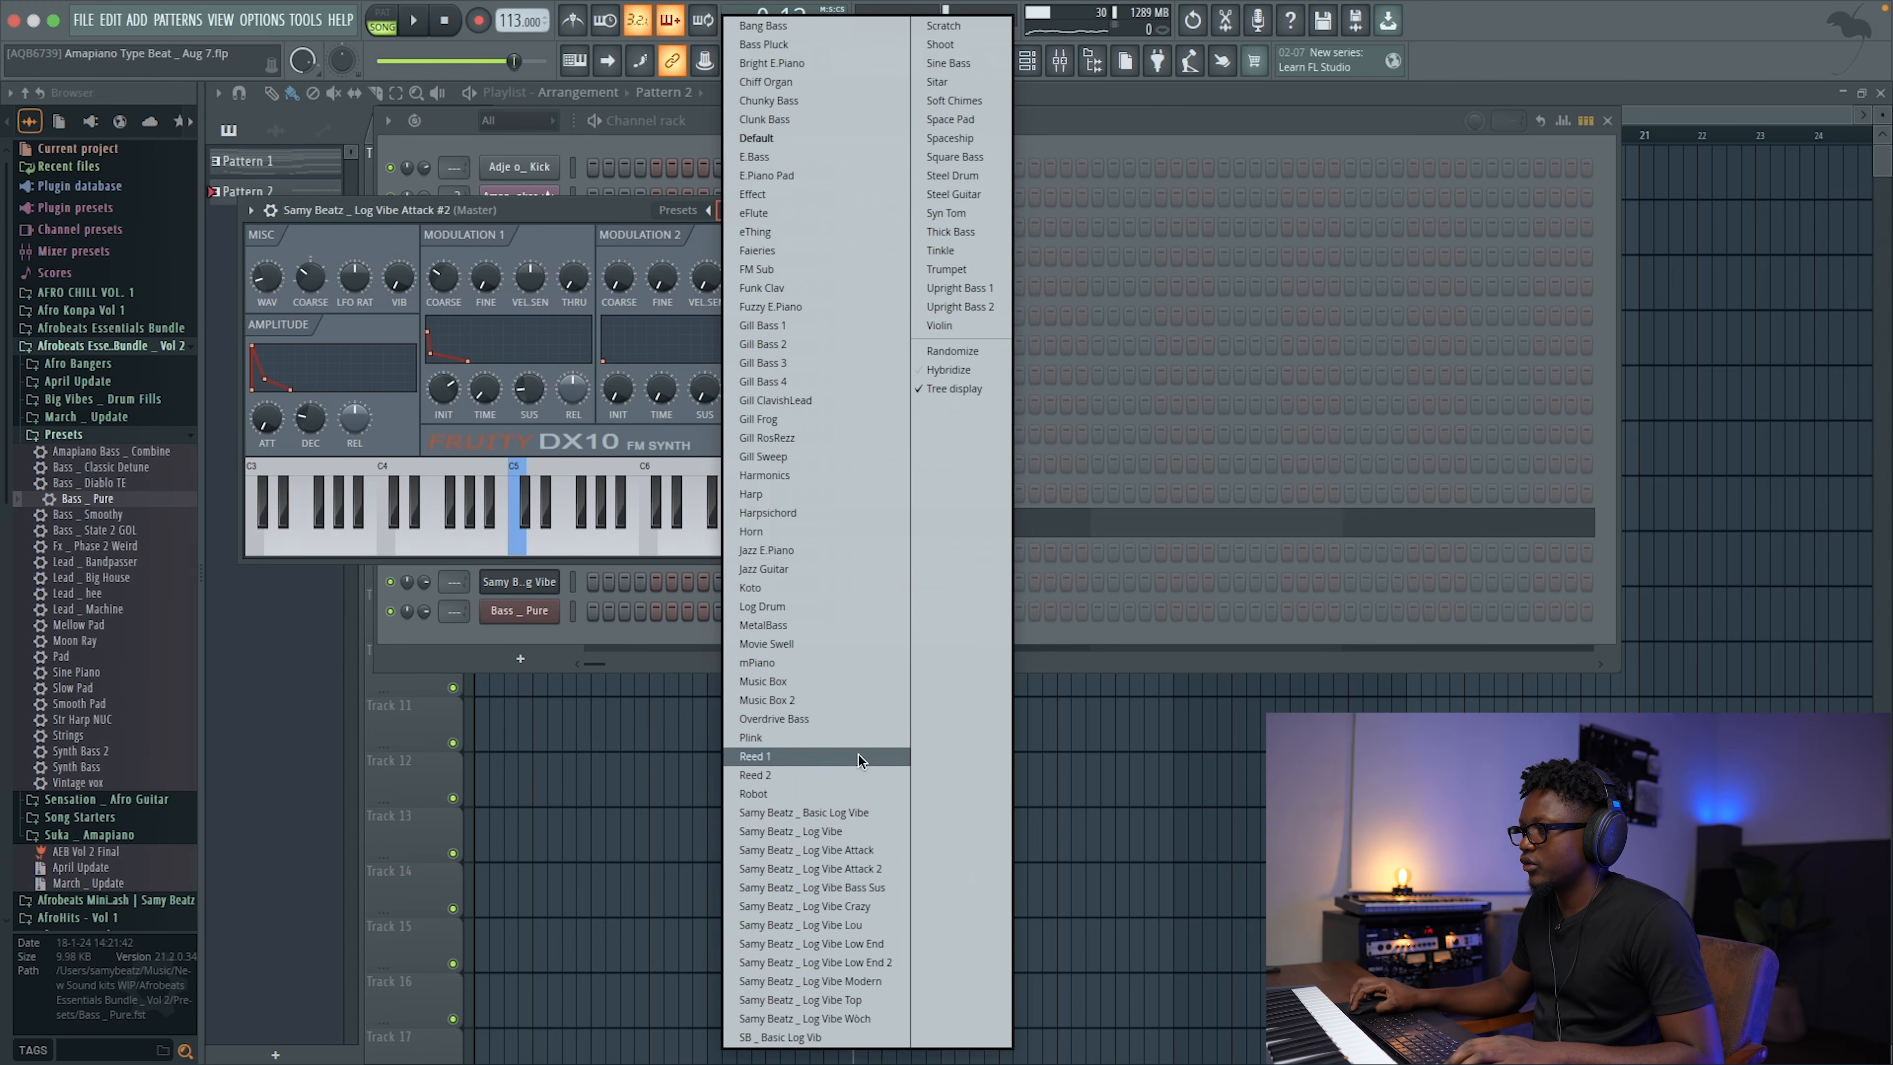
click(817, 1039)
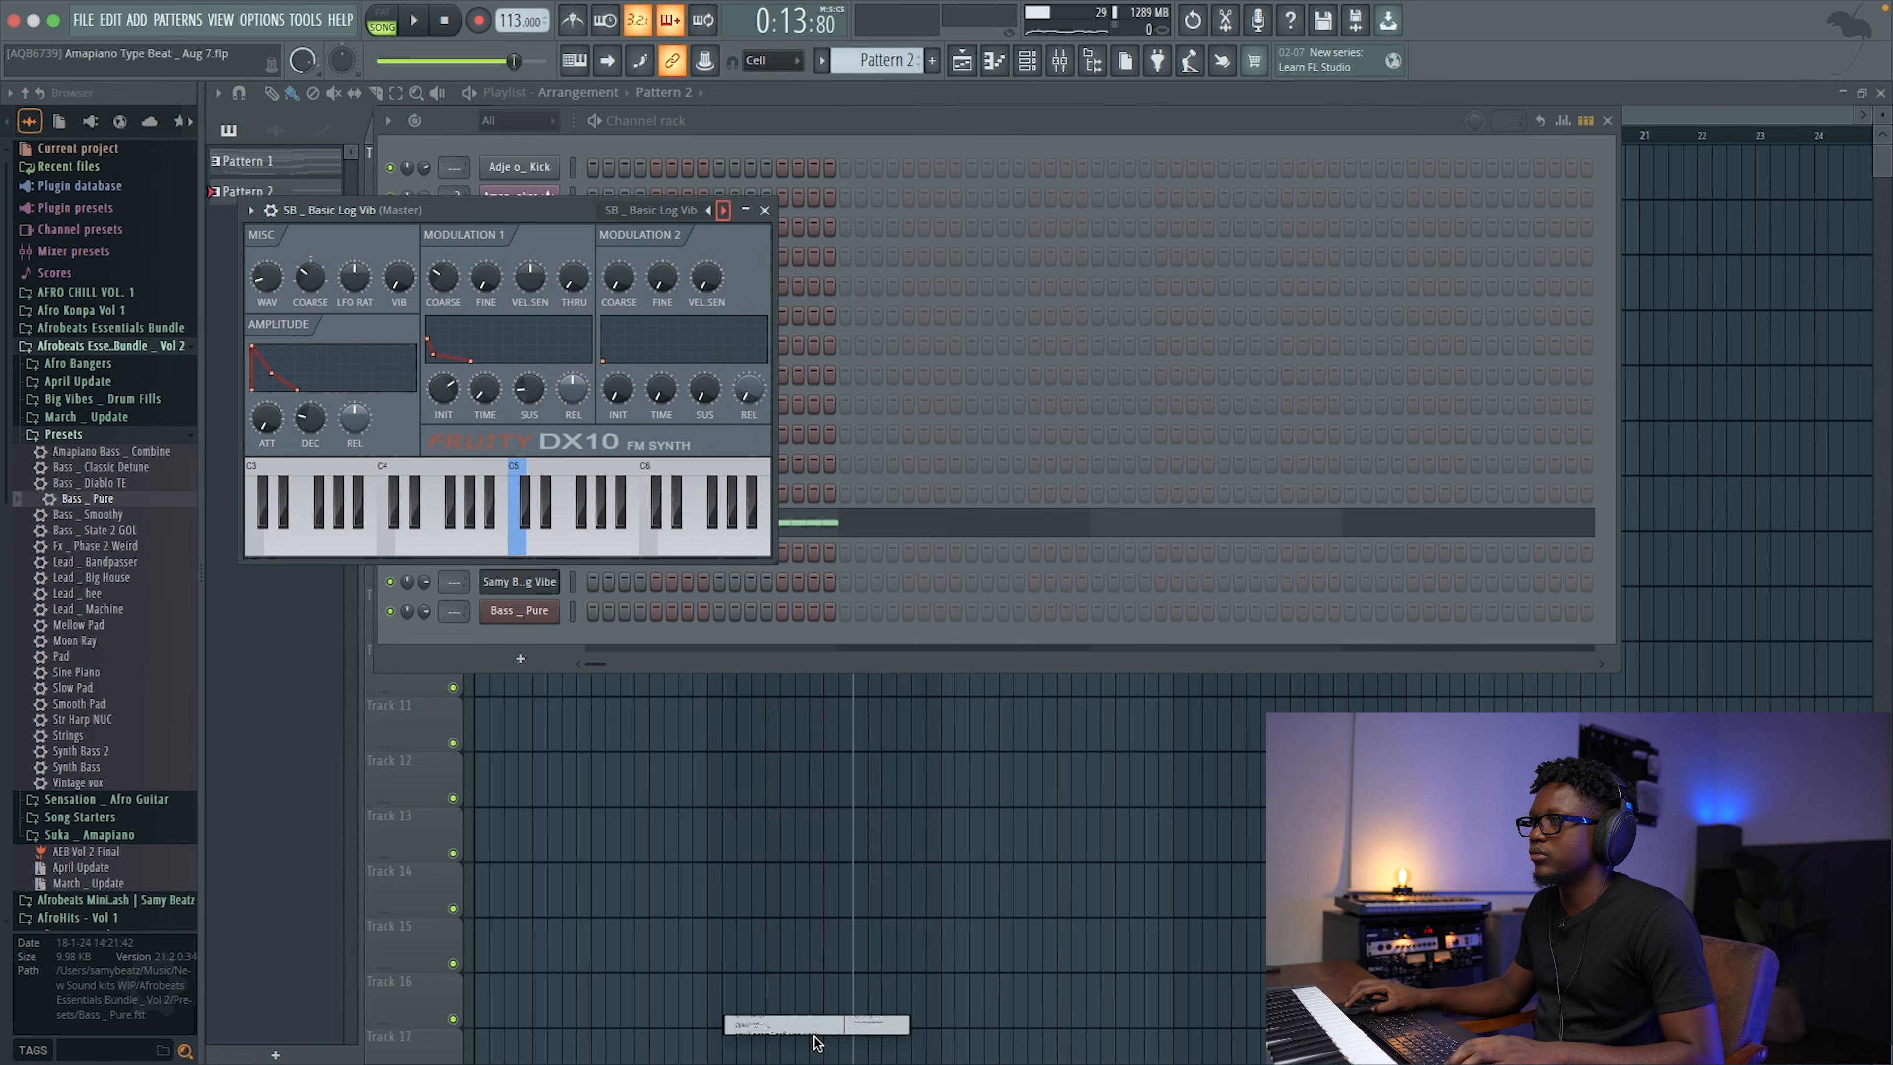
click(765, 210)
Step: Copy the Log Vibe Attack notes of Pattern 2 into the SB _ Basic Log Vib channel and play the arrangement
right_click(546, 525)
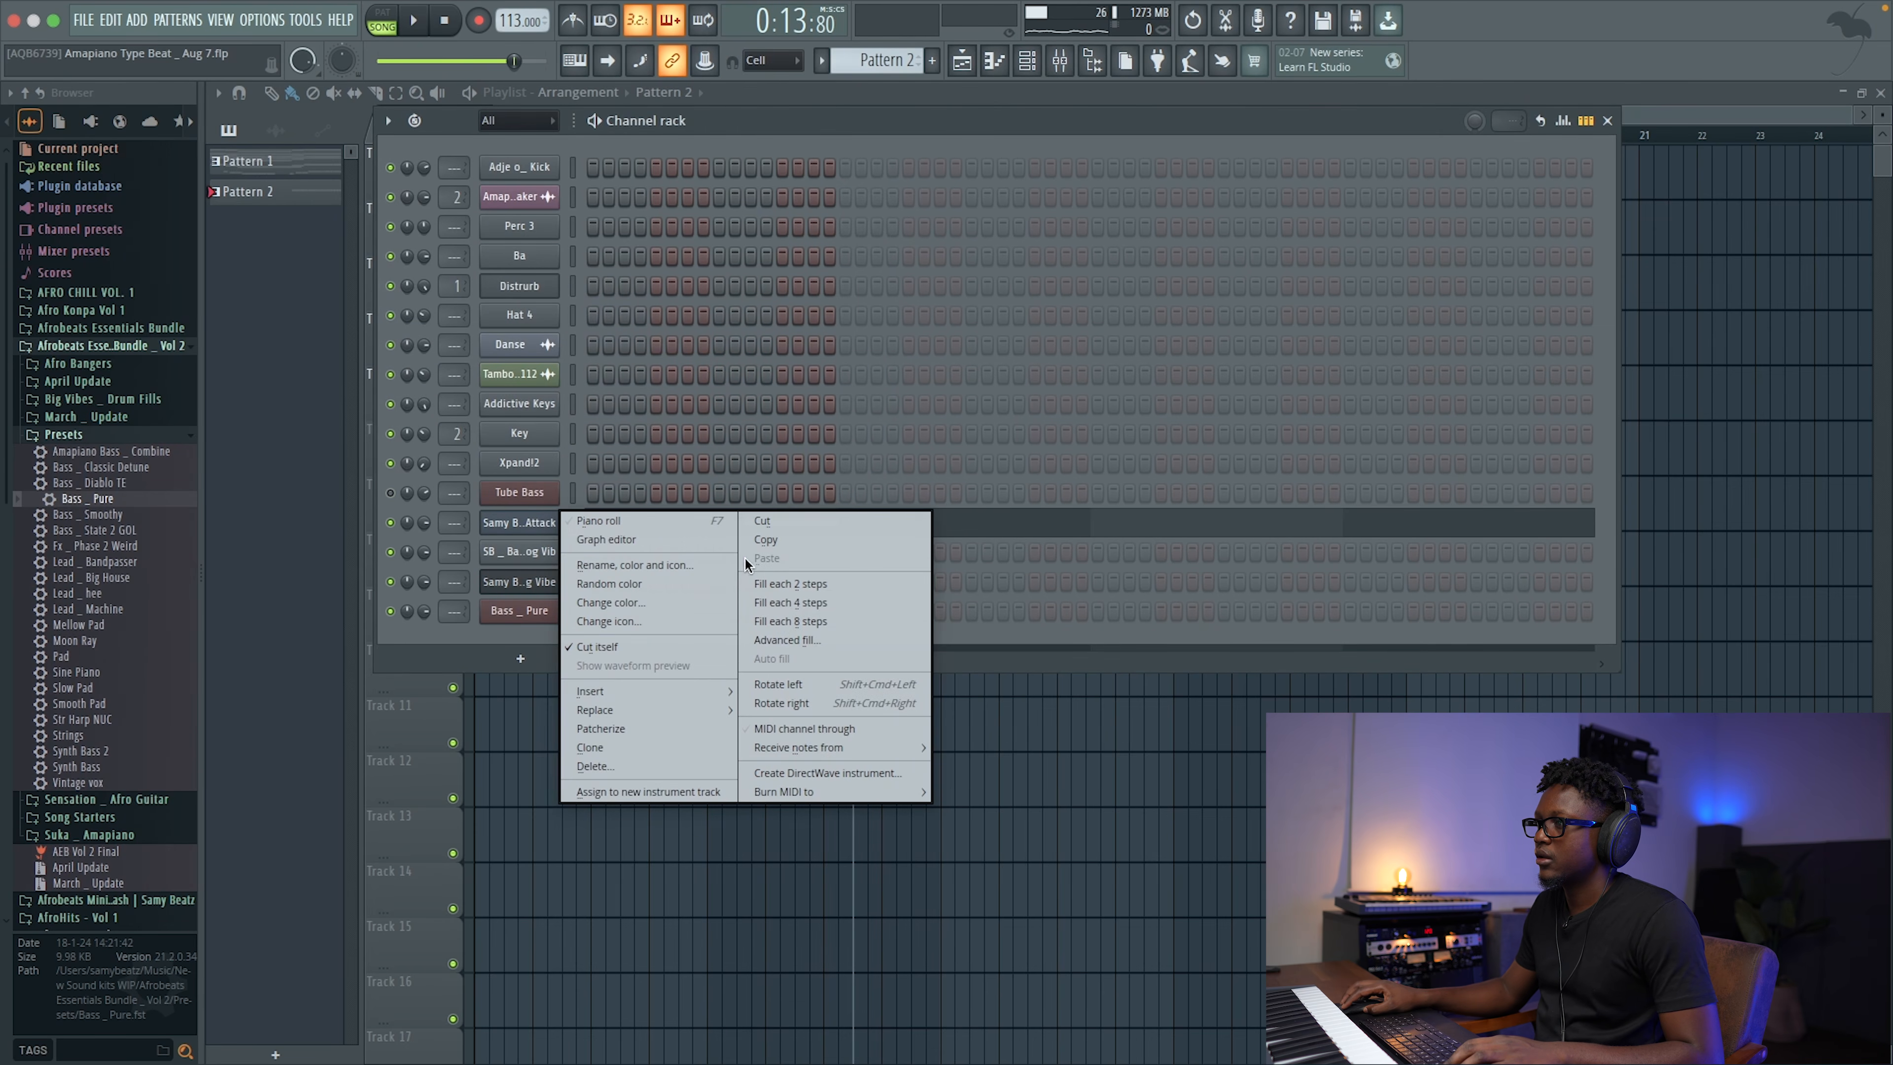
click(757, 540)
right_click(544, 553)
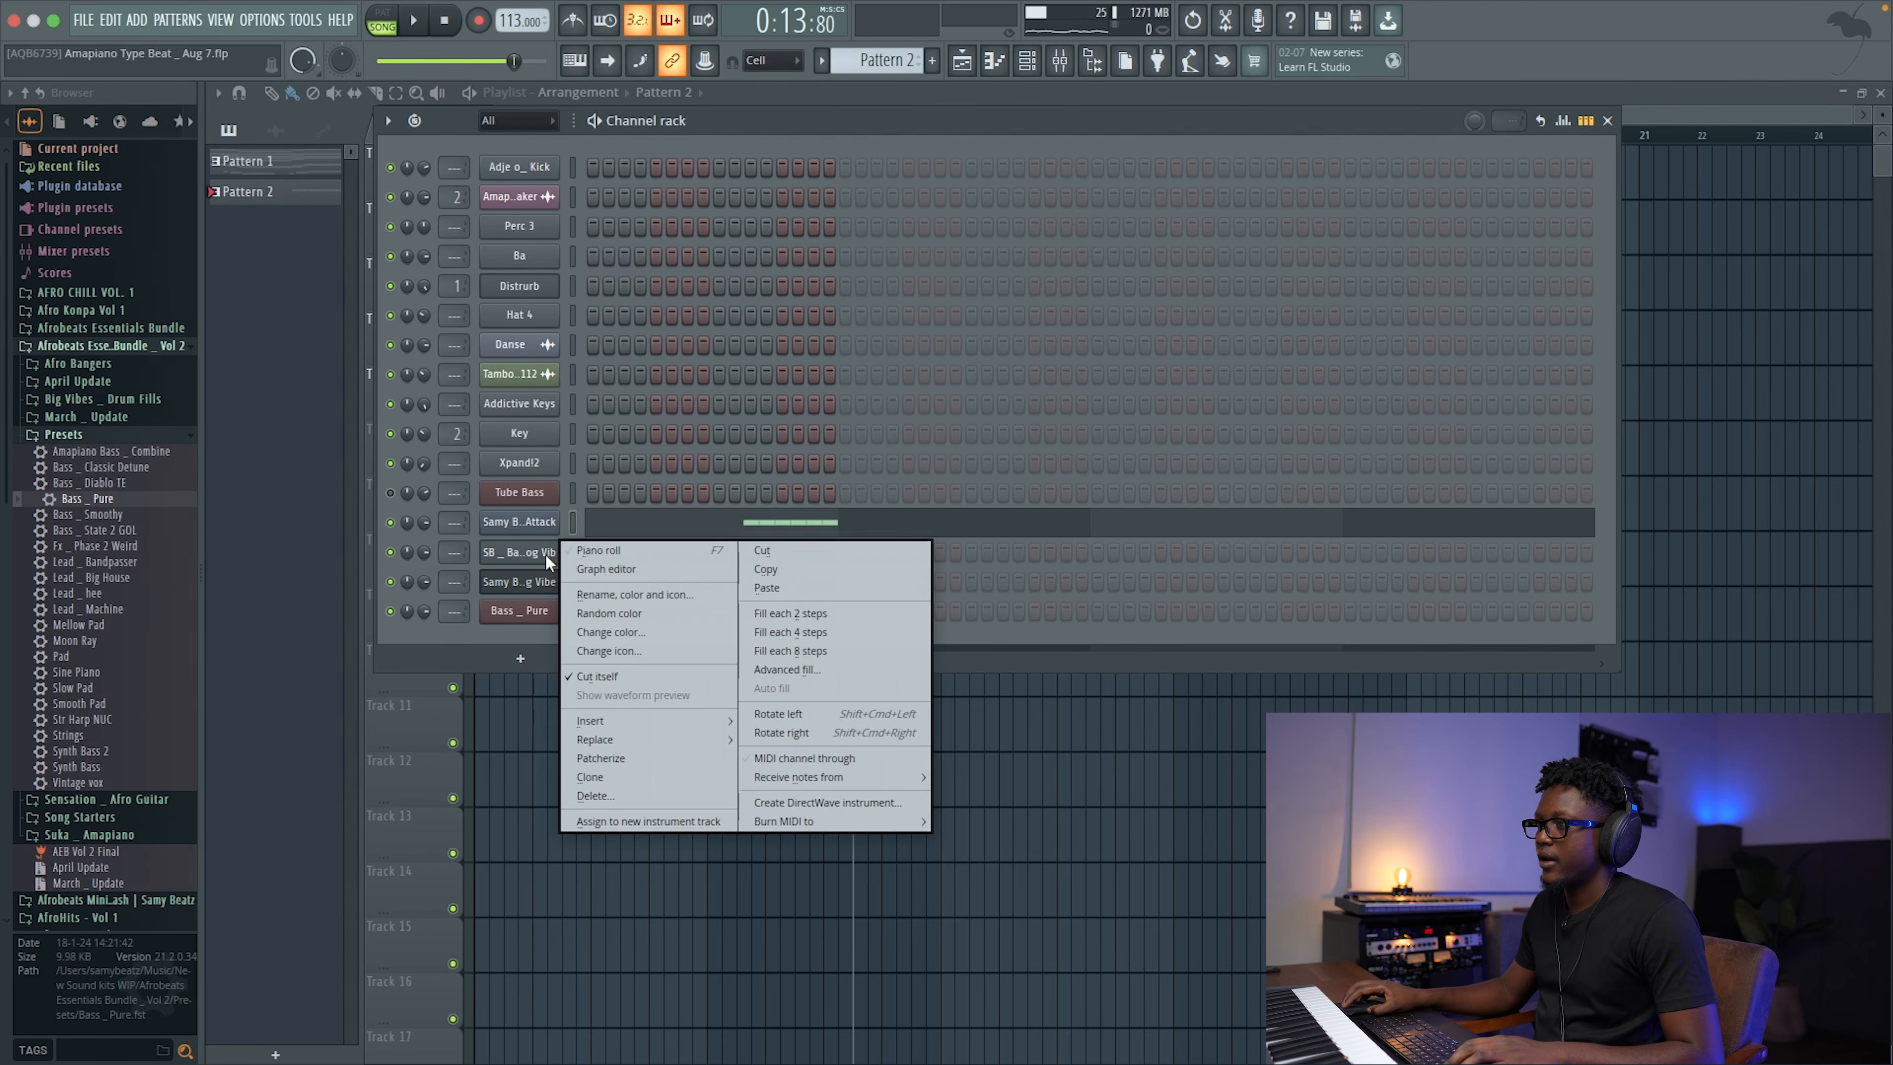
click(802, 631)
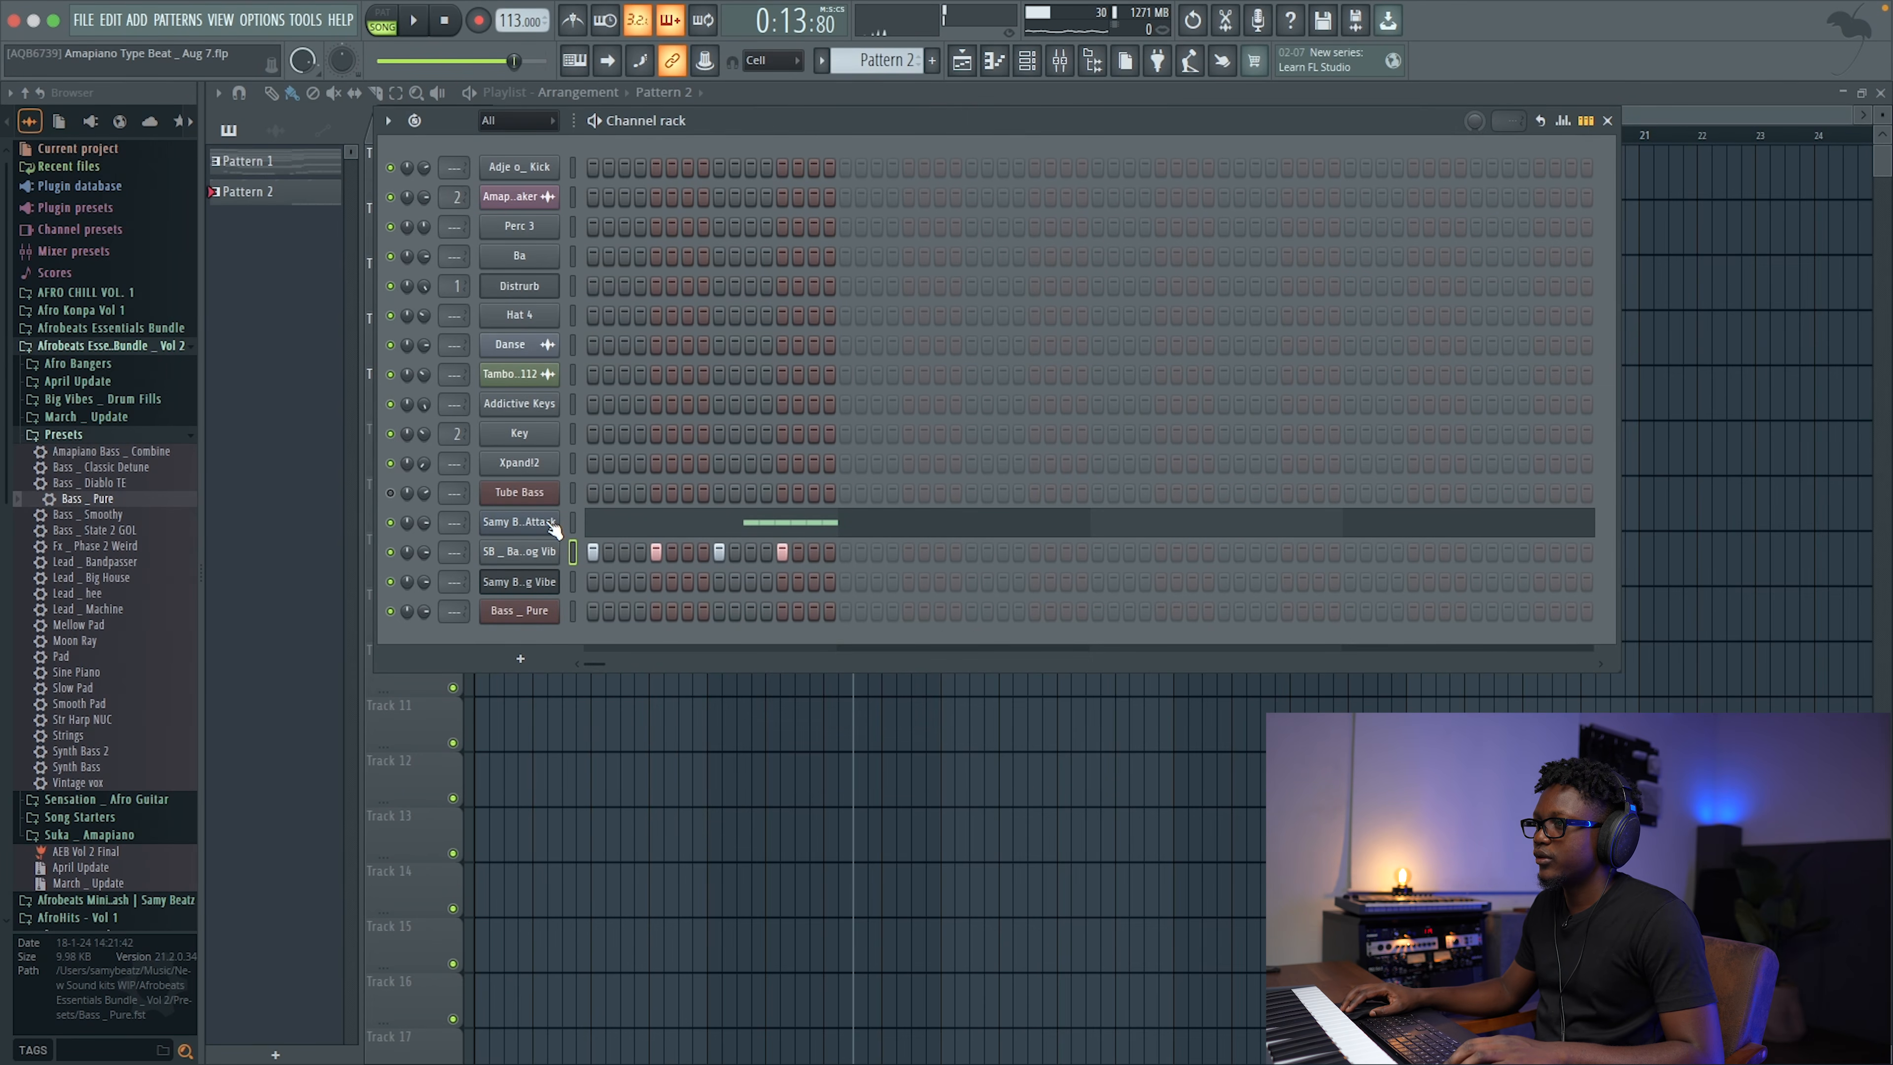
right_click(549, 552)
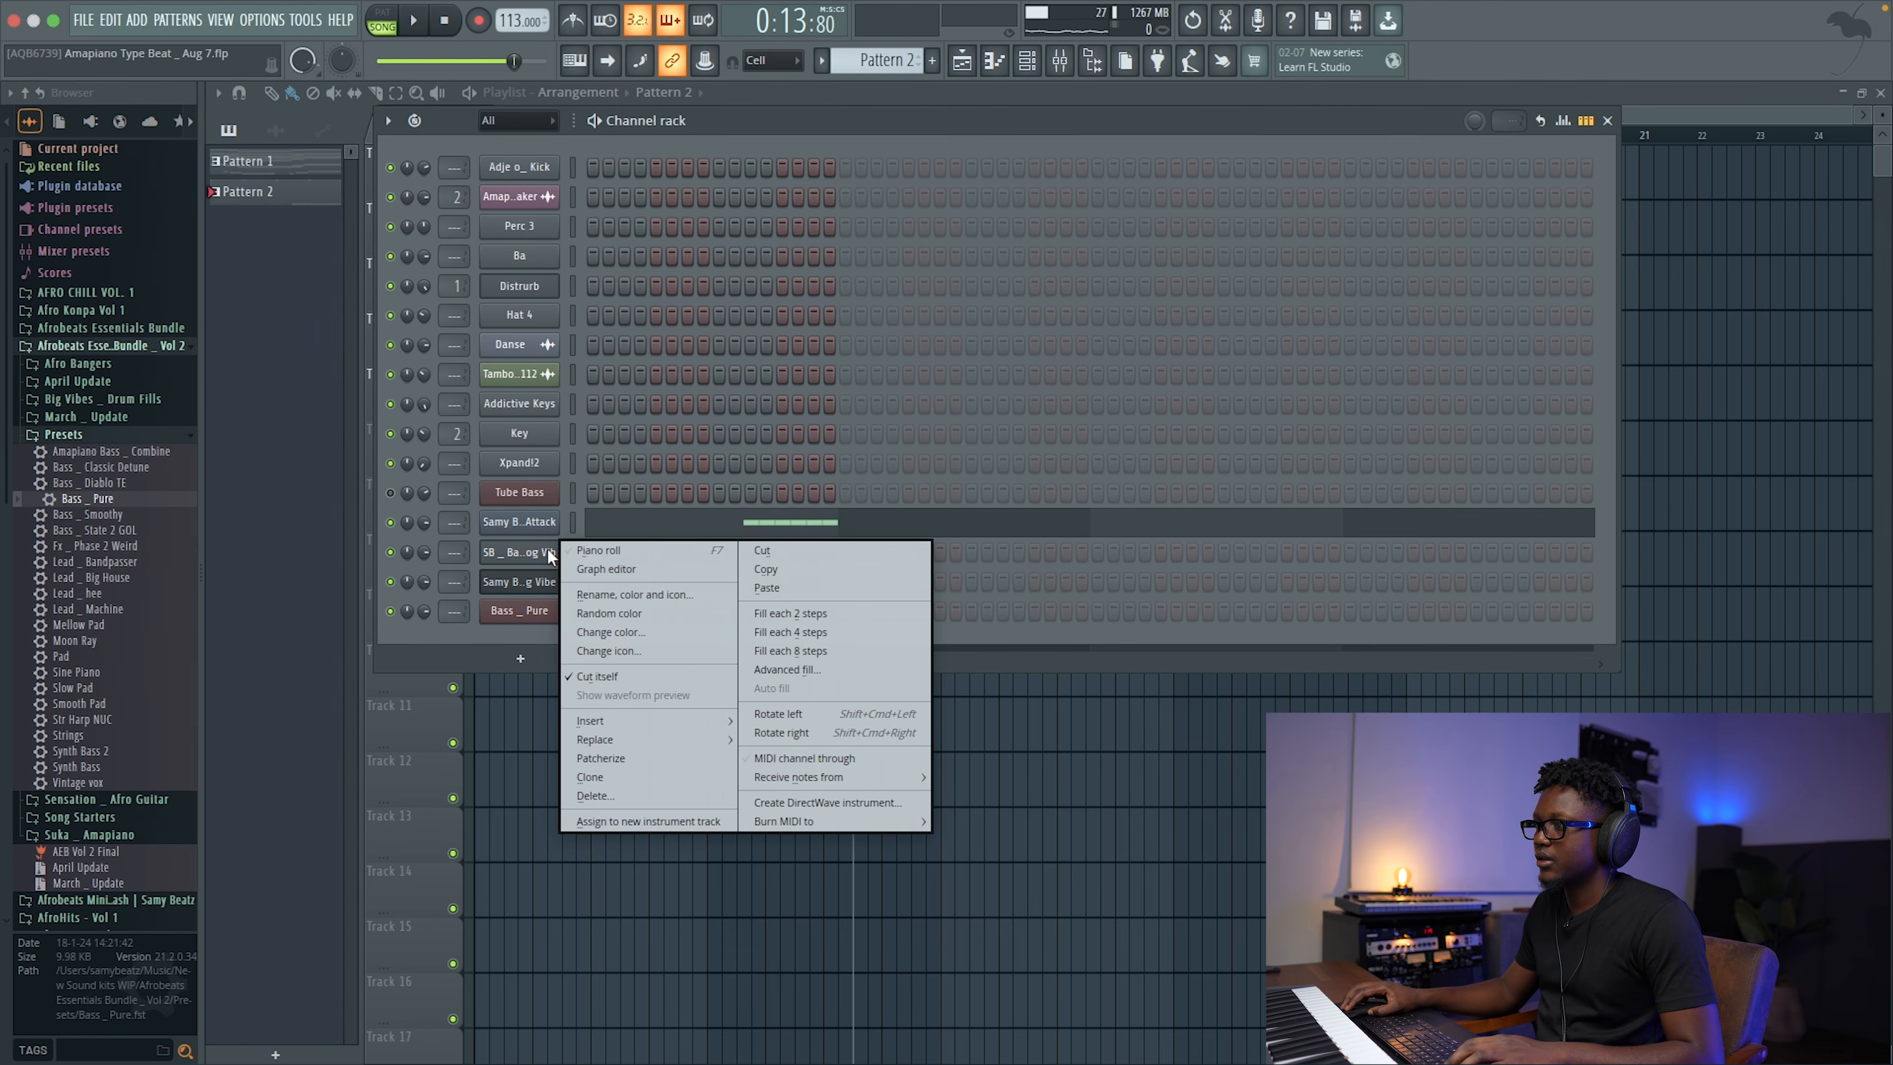
click(779, 589)
key(space)
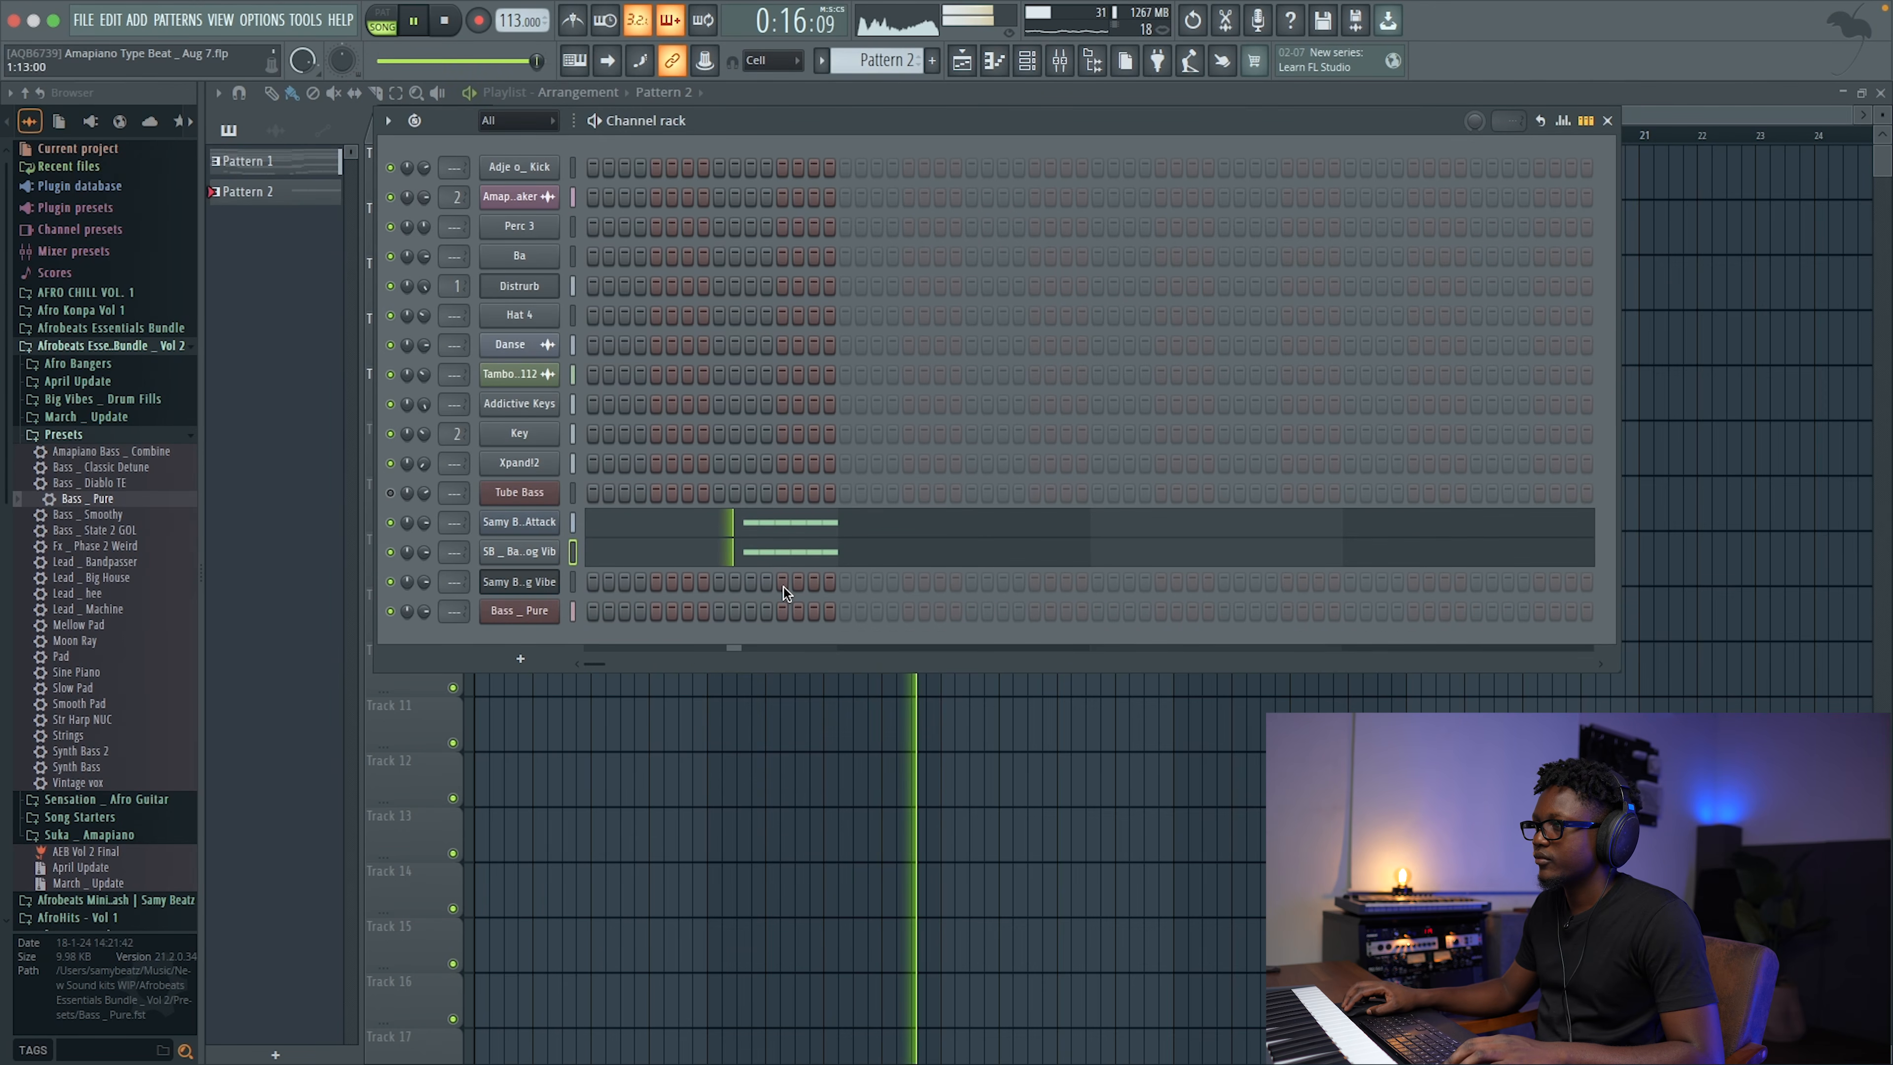
click(961, 65)
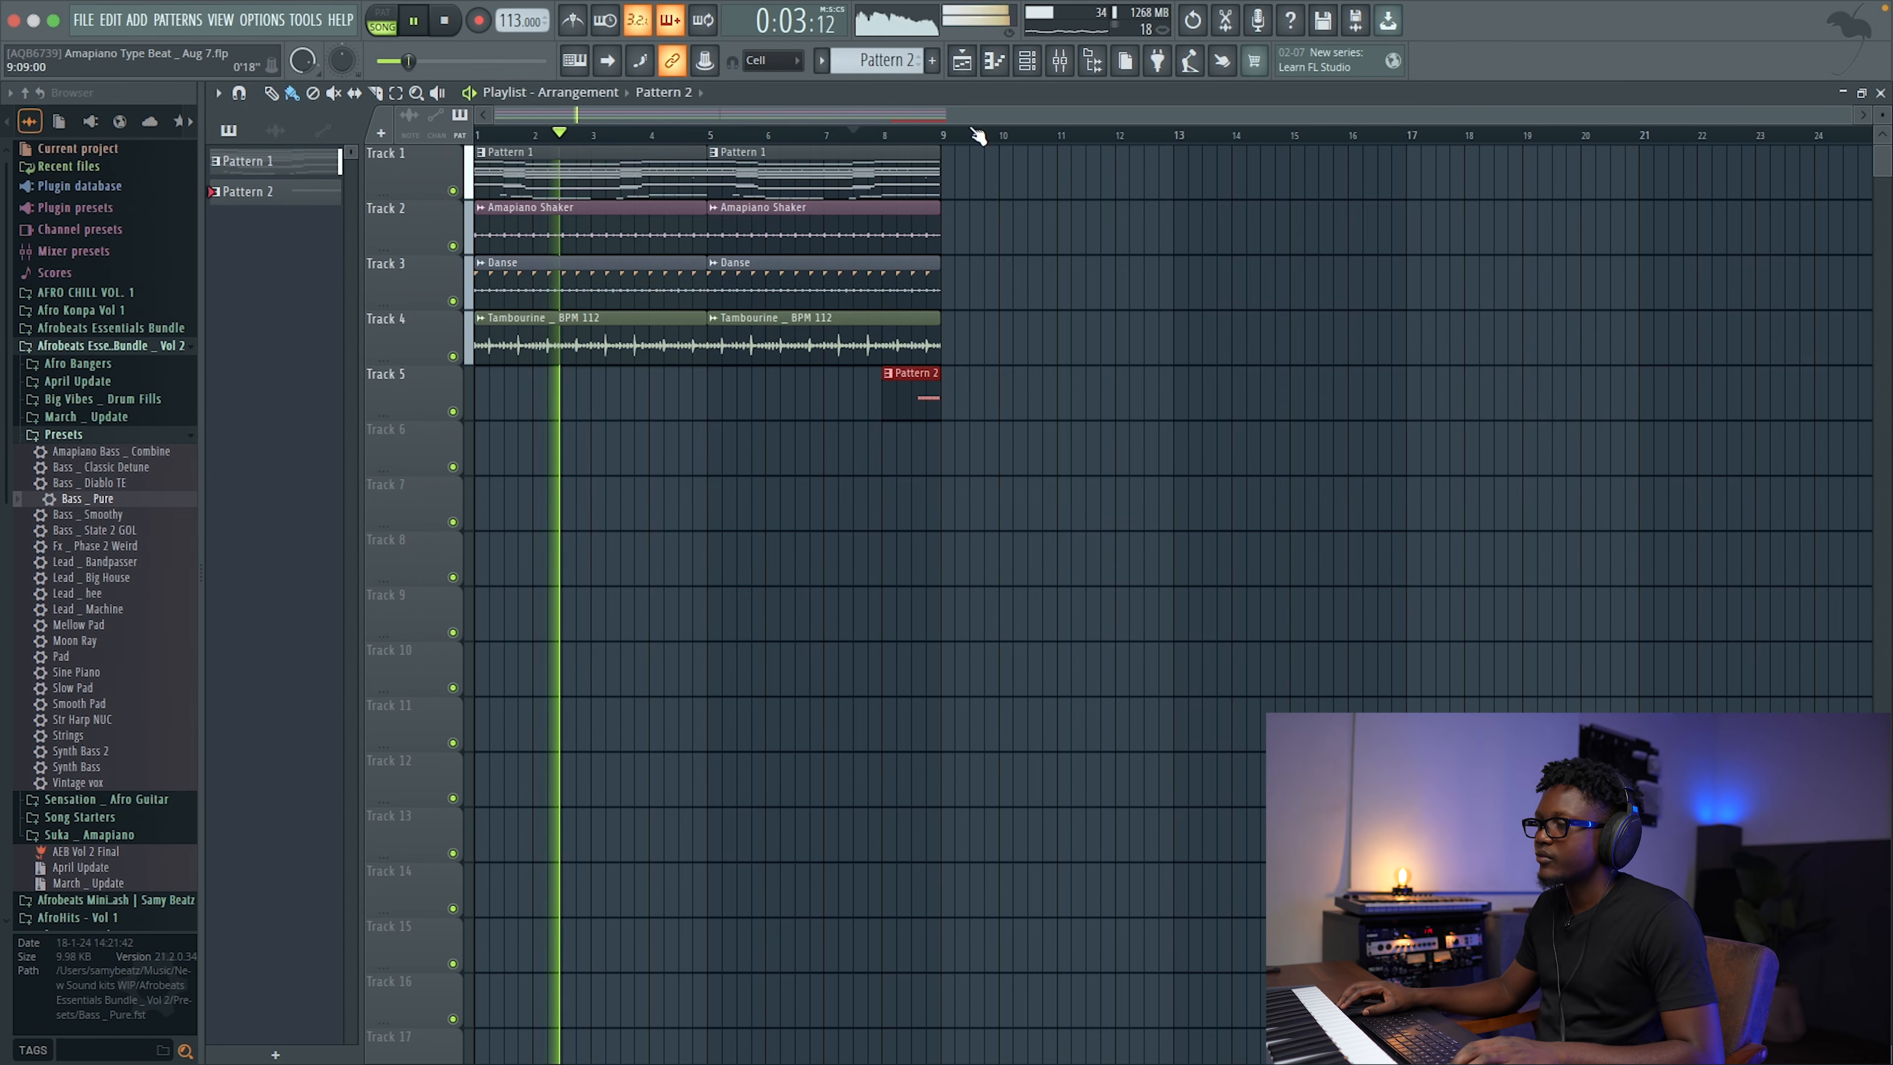
click(1030, 63)
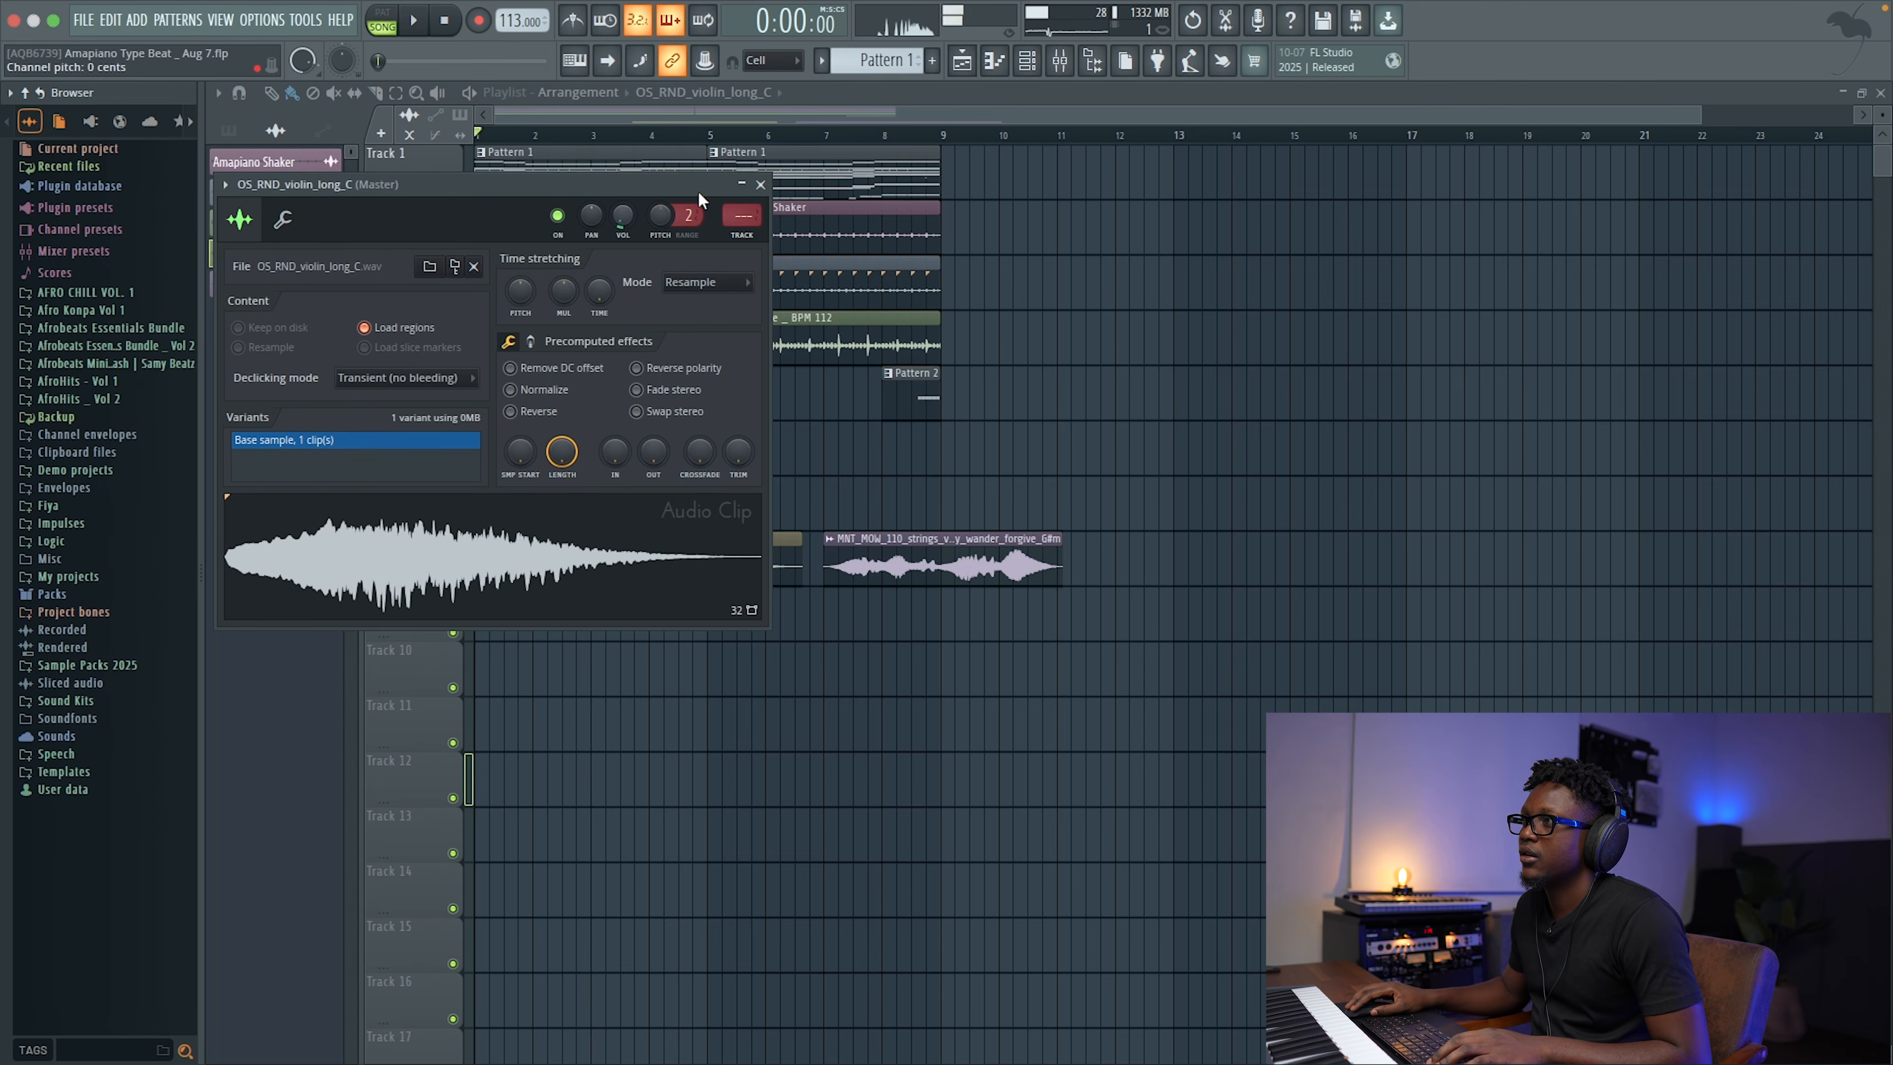
Step: Close the OS_RND_violin_long_C settings, move its clip to the start of bar 1 on Track 8, and play it
click(760, 184)
drag(648, 538, 438, 529)
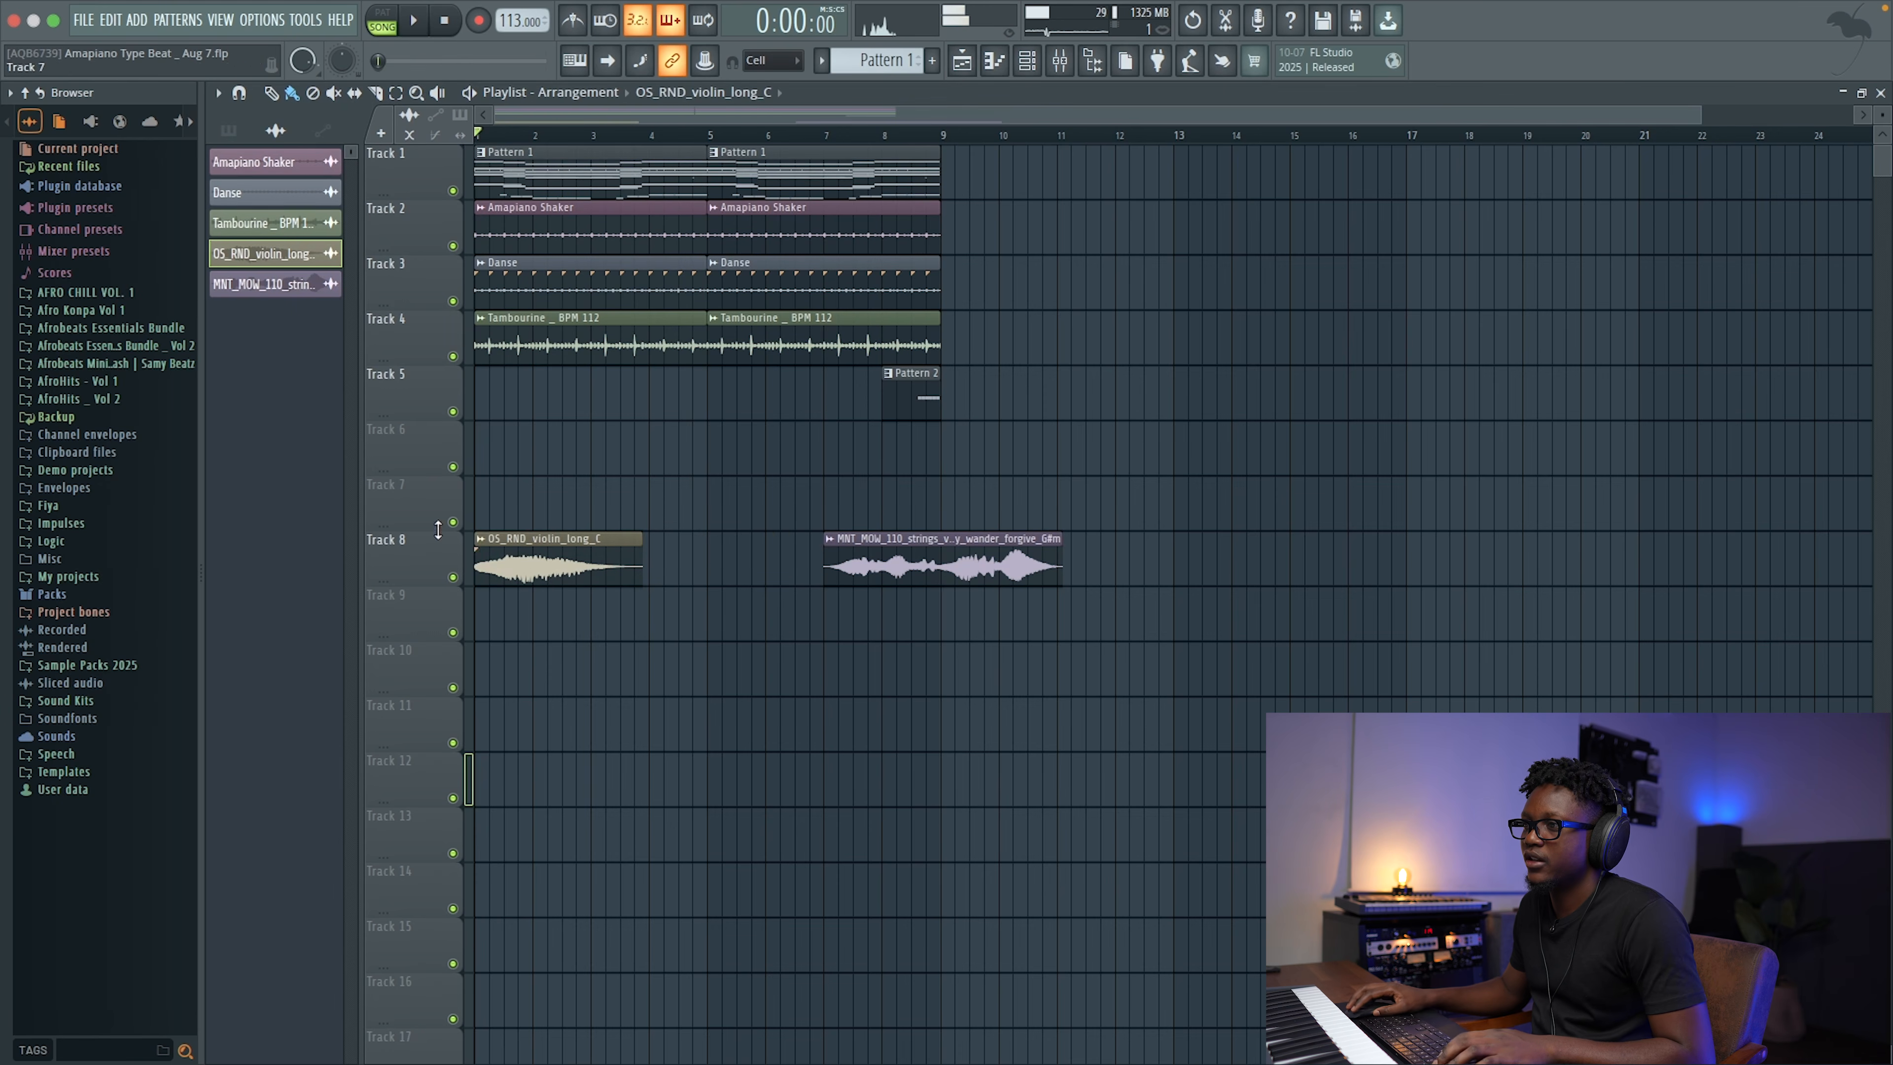
key(space)
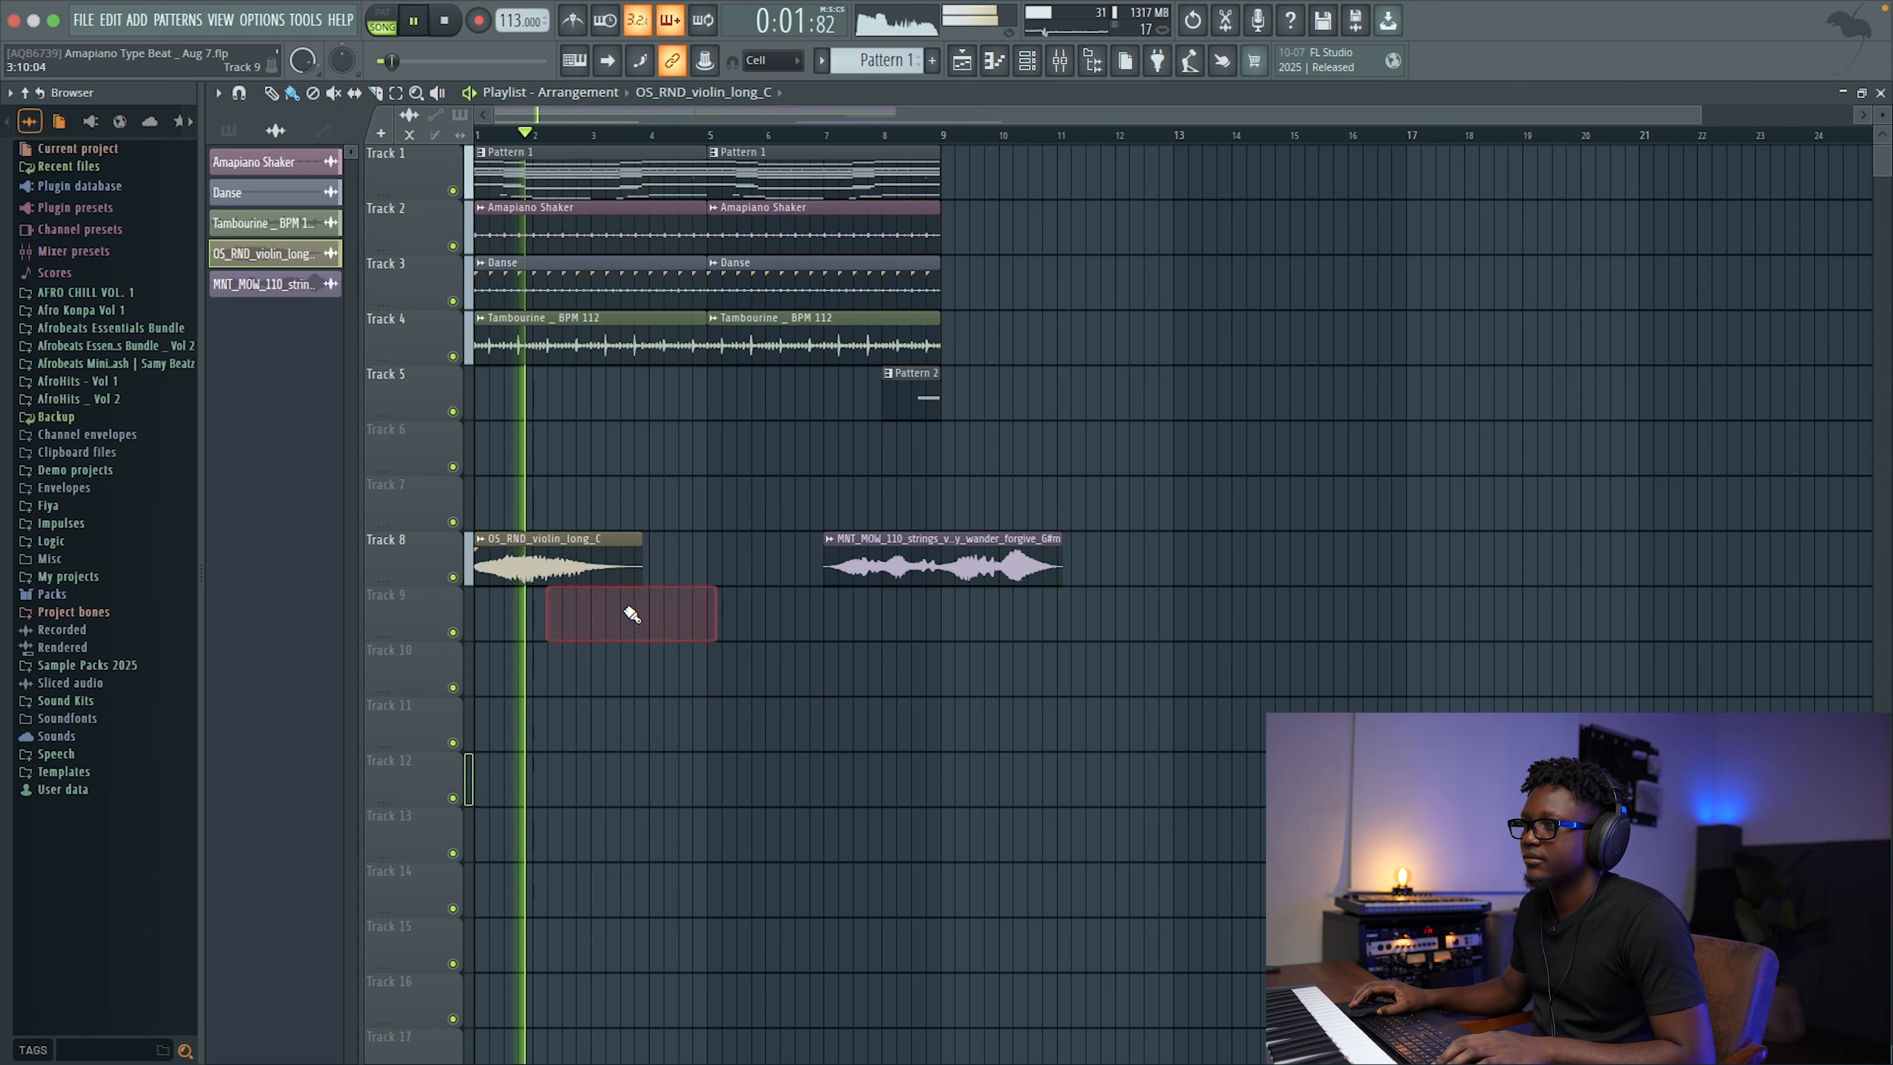
key(space)
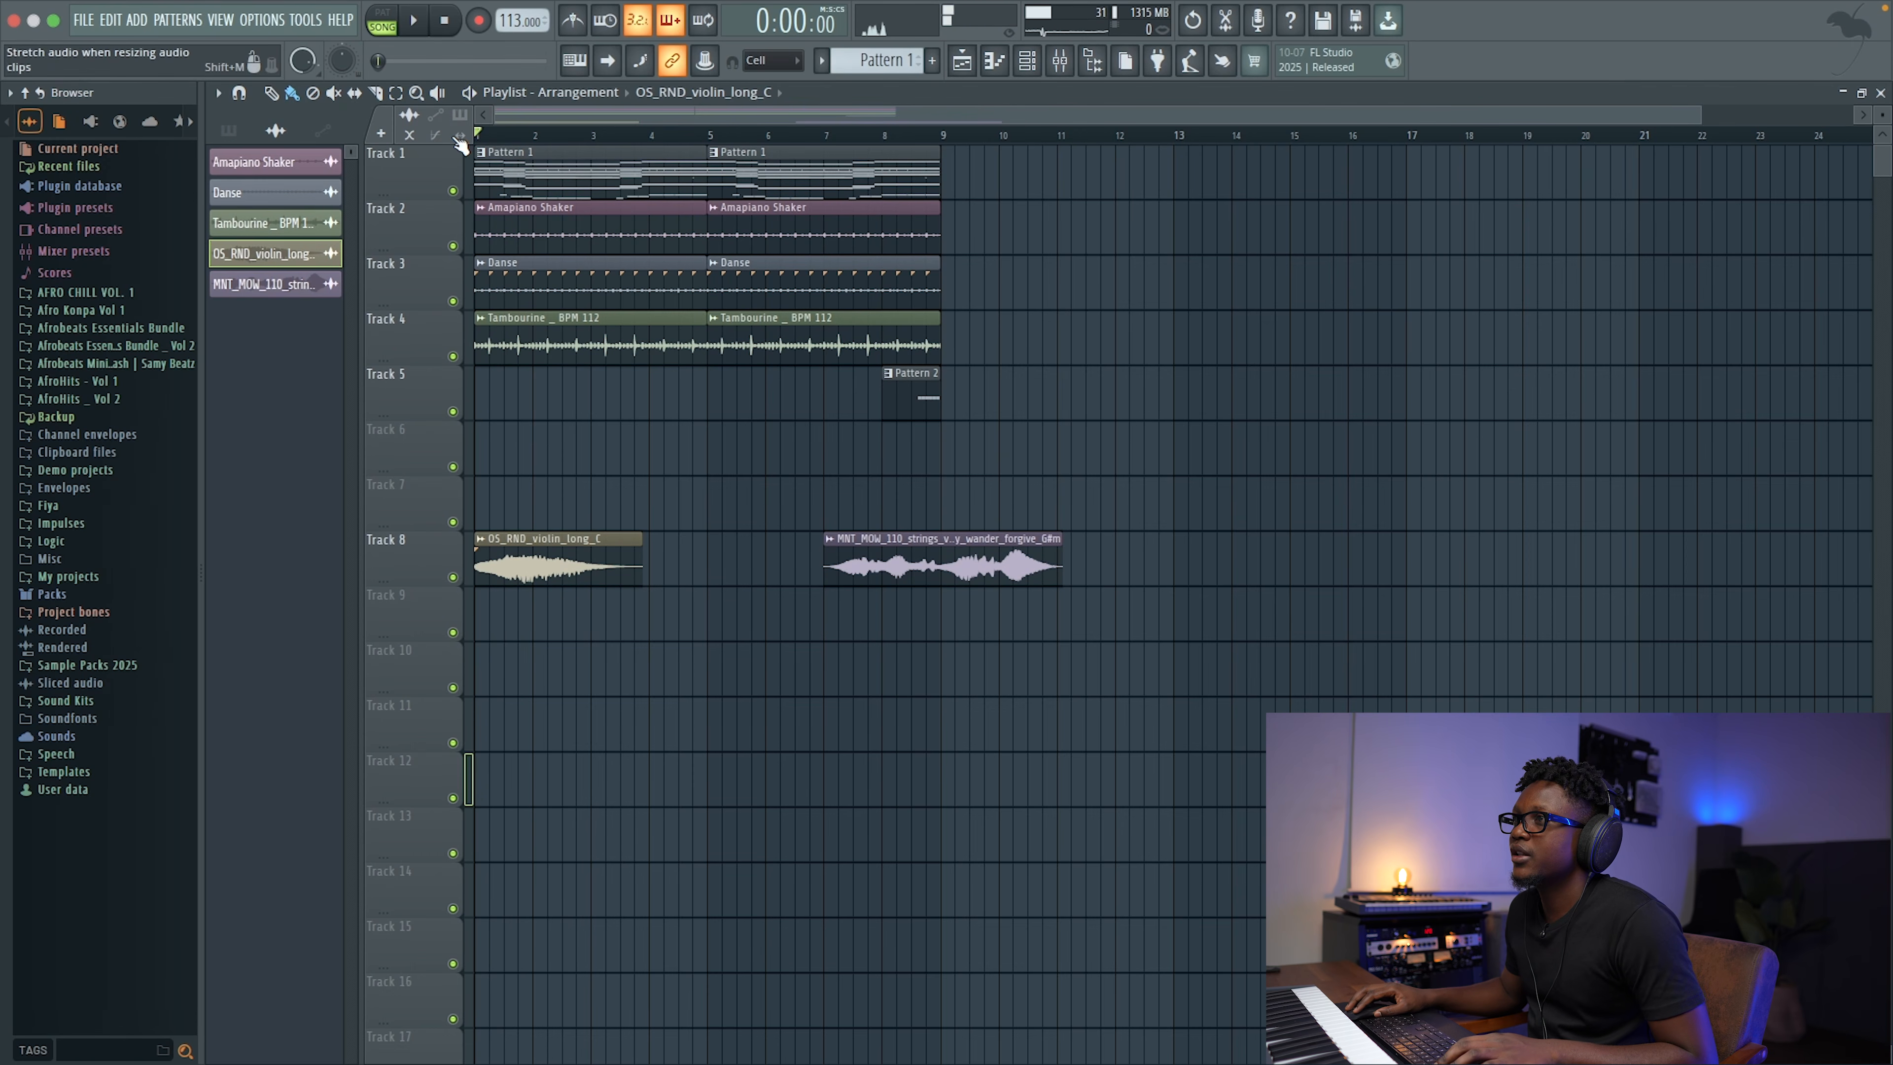
Step: Set OS_RND_violin_long_C to Stretch mode, shorten its clip to a length of 2:07:13, and play it
double_click(598, 542)
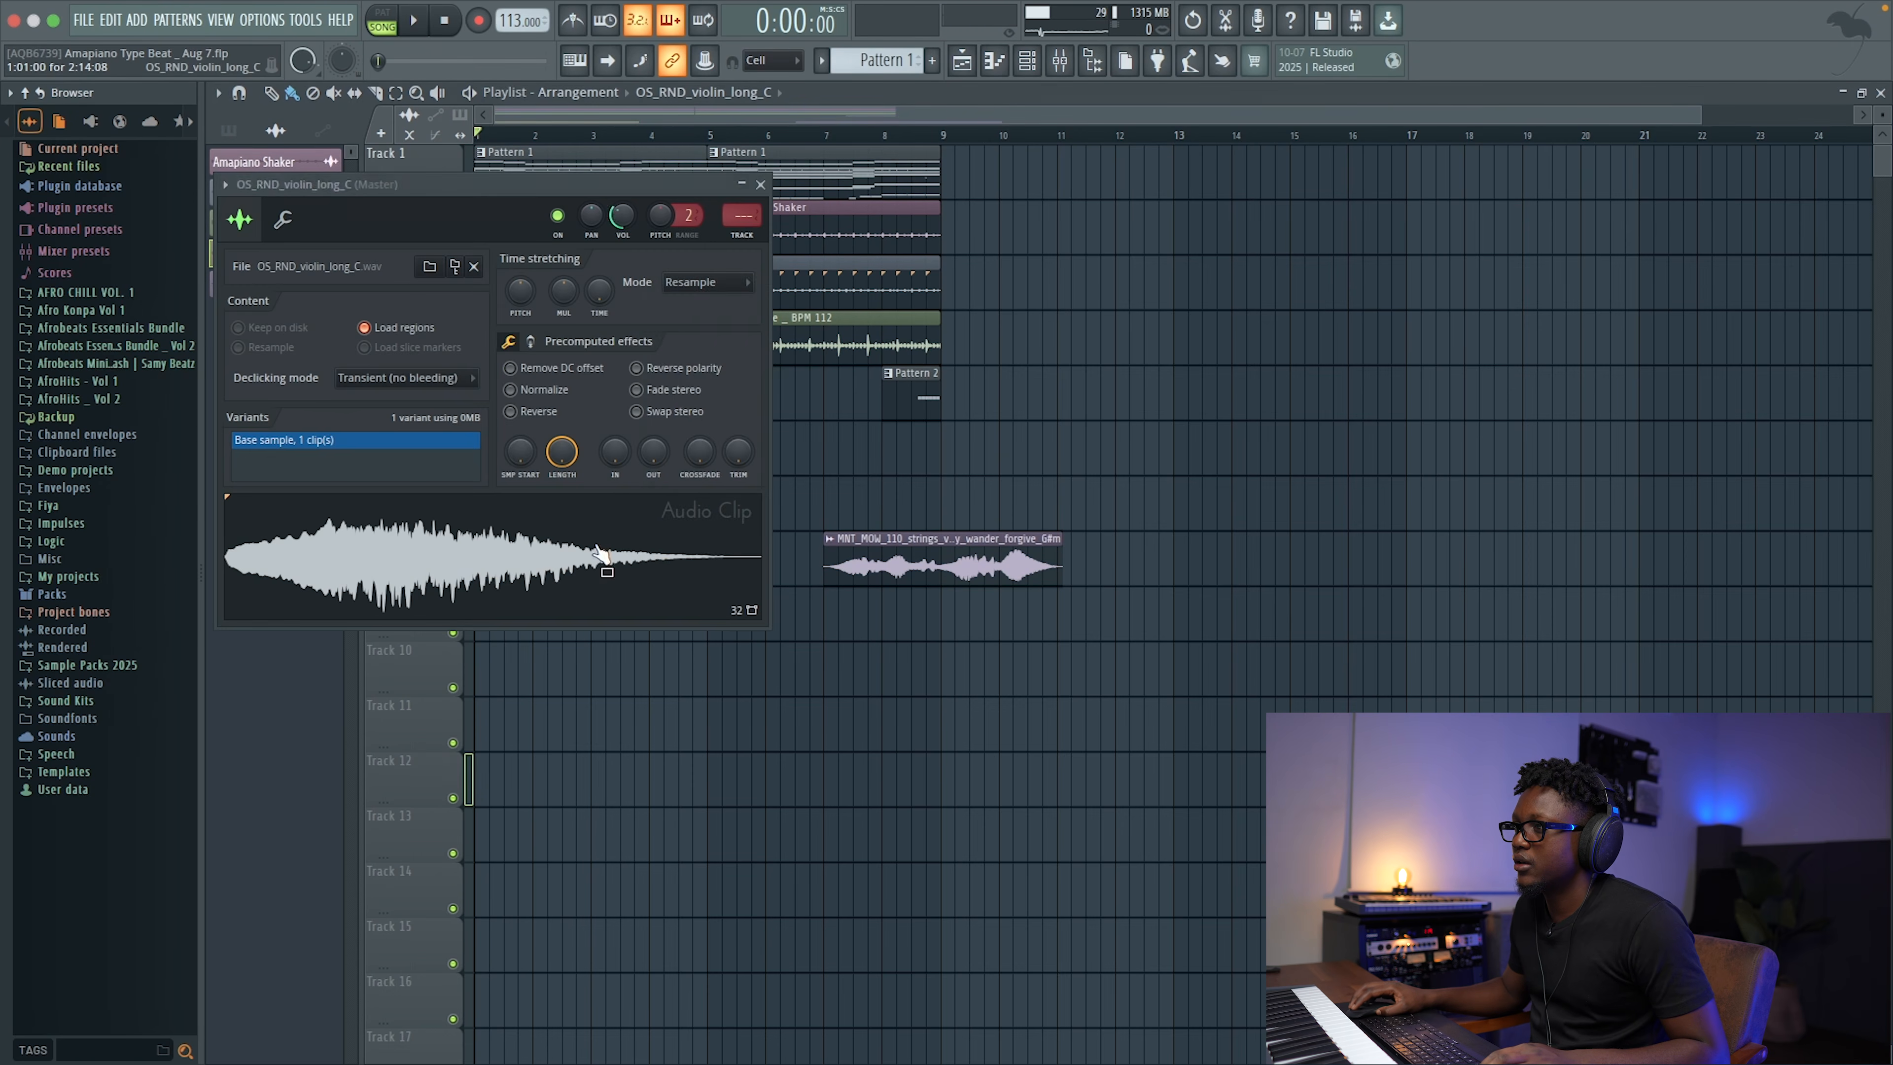
click(685, 287)
click(690, 338)
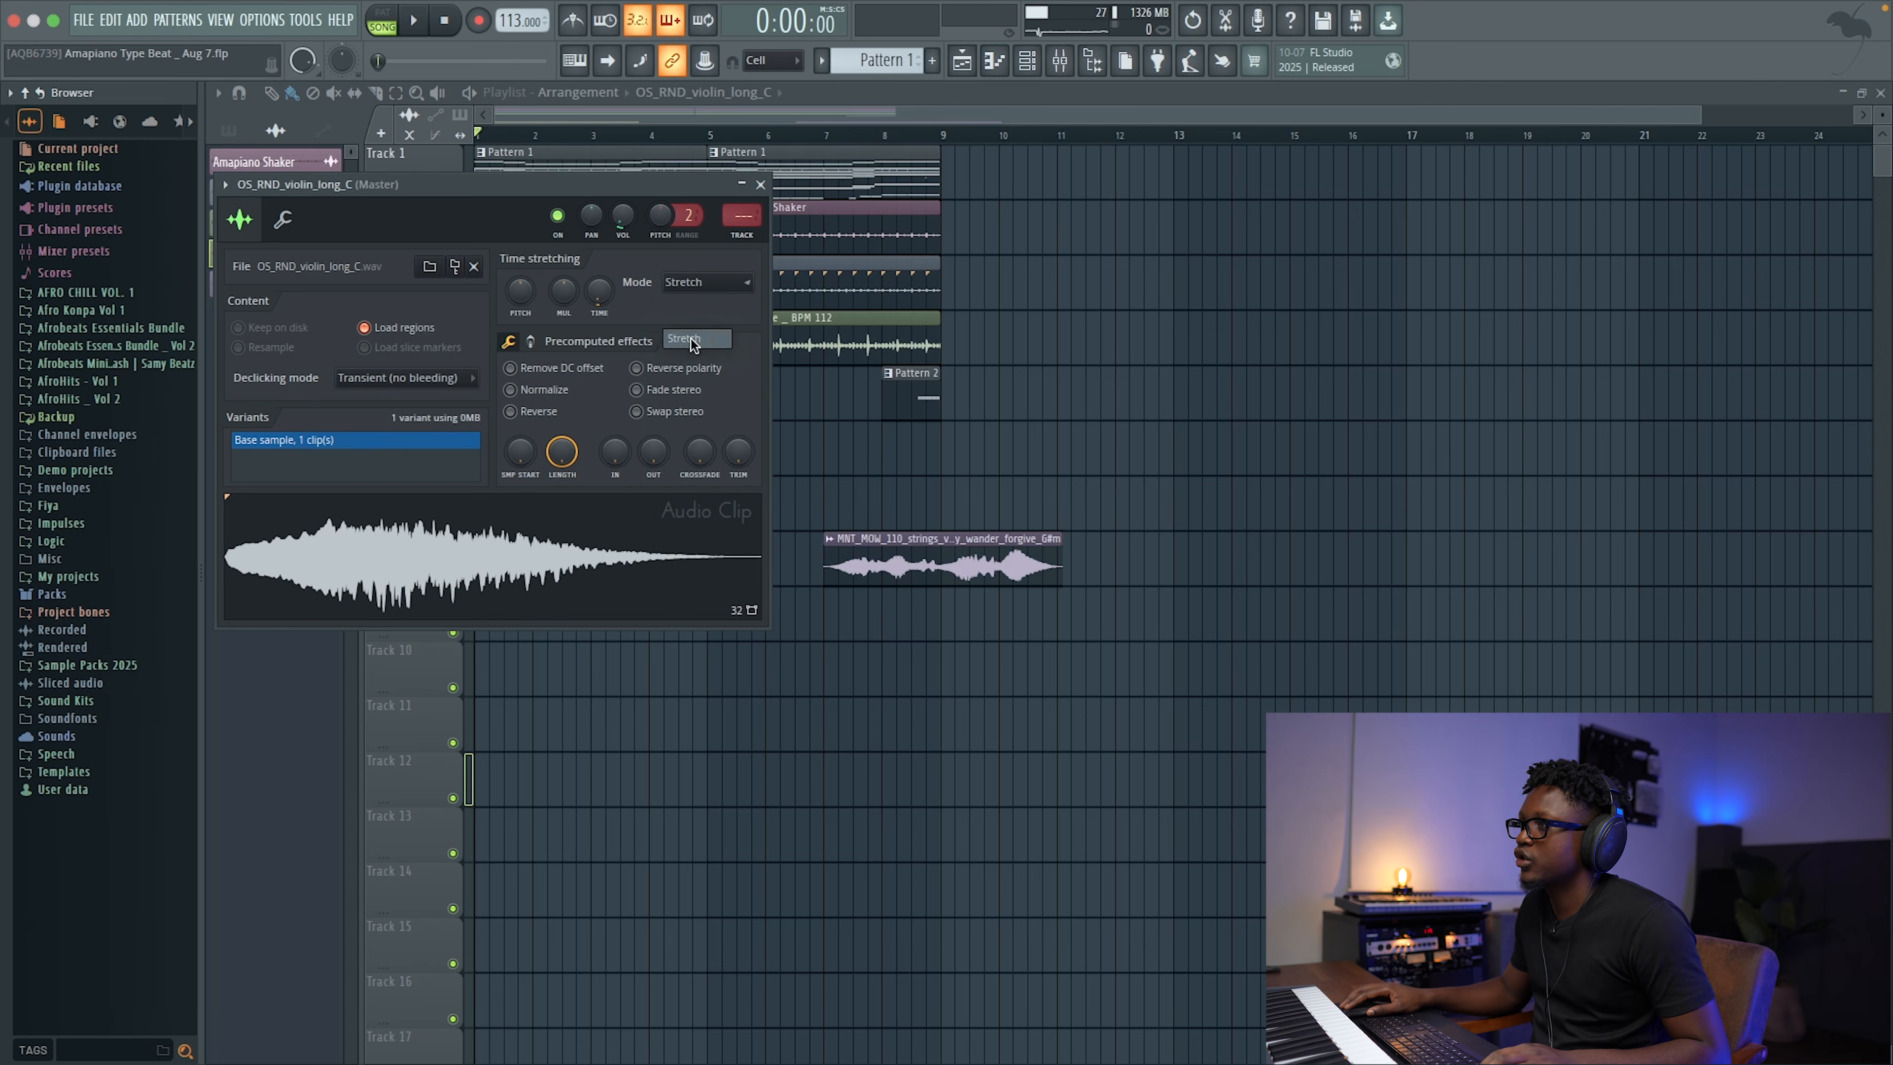
click(760, 185)
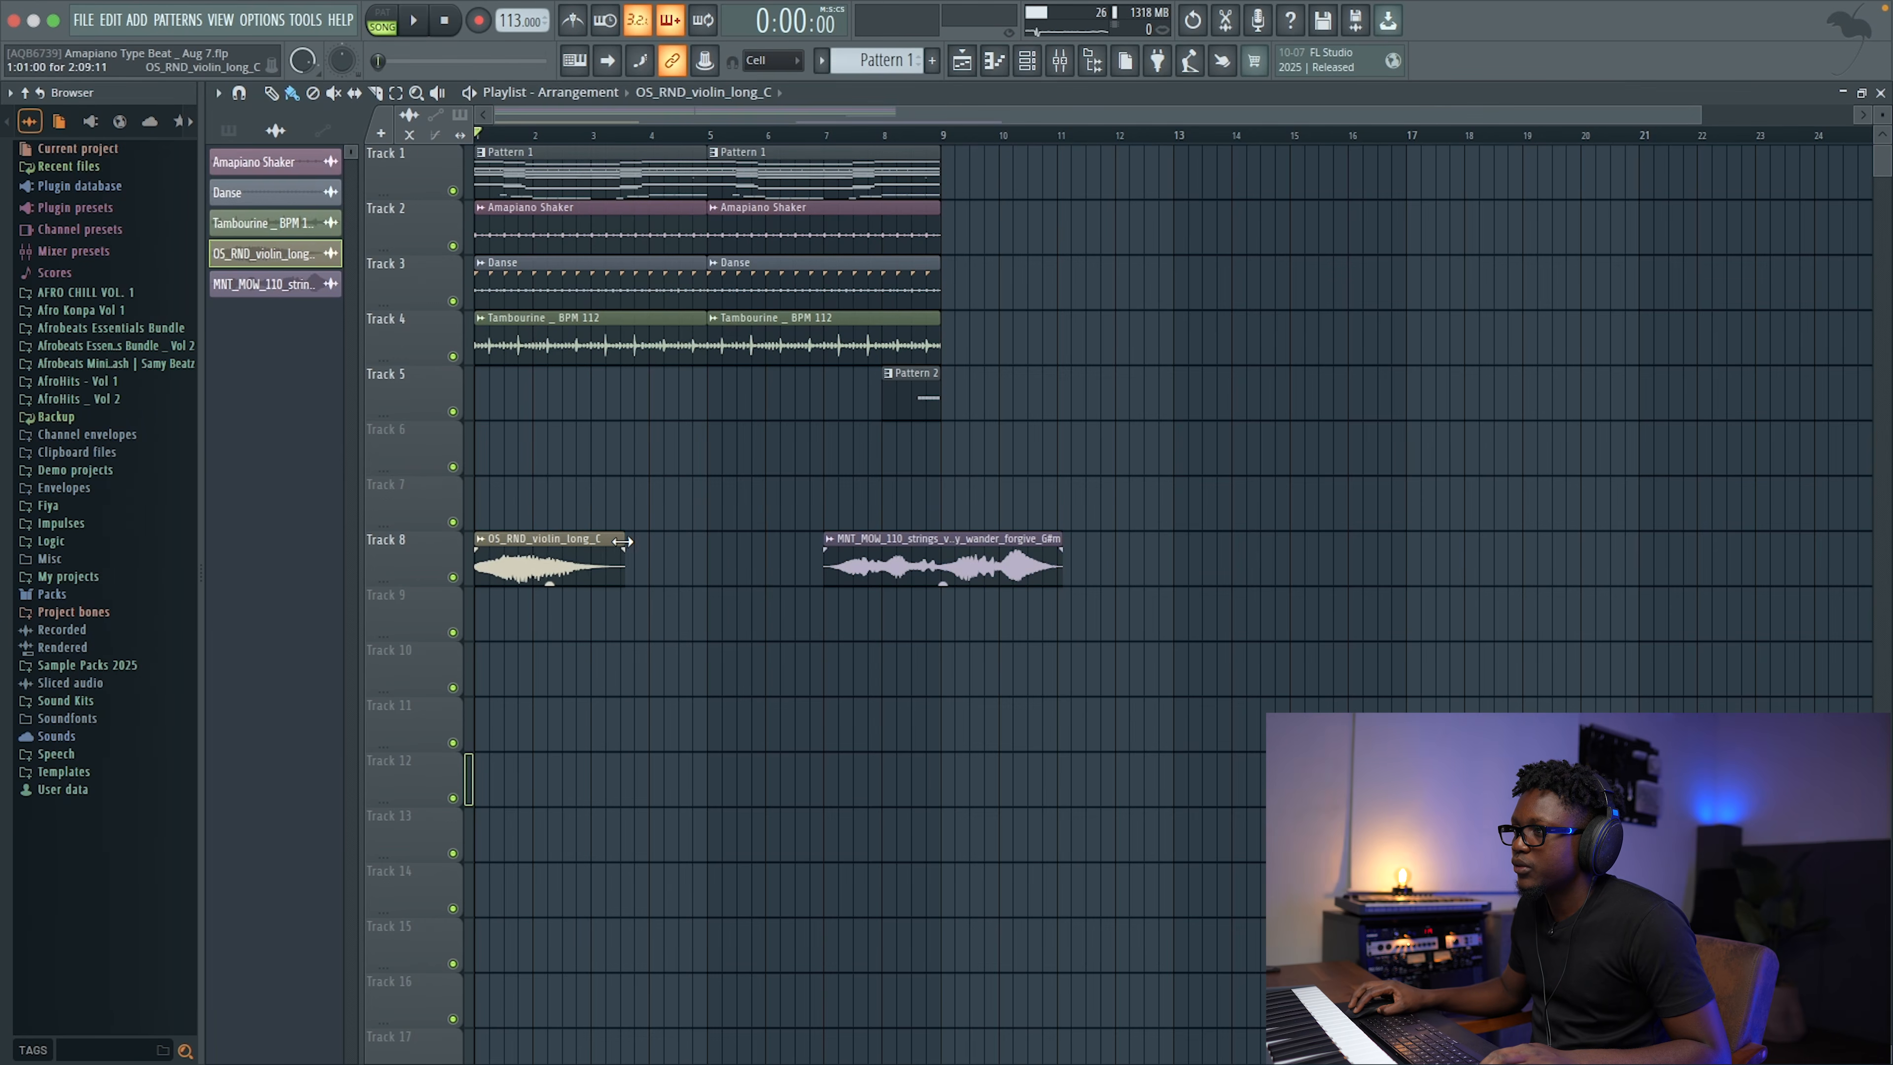
key(space)
scroll(616, 541, down, 1)
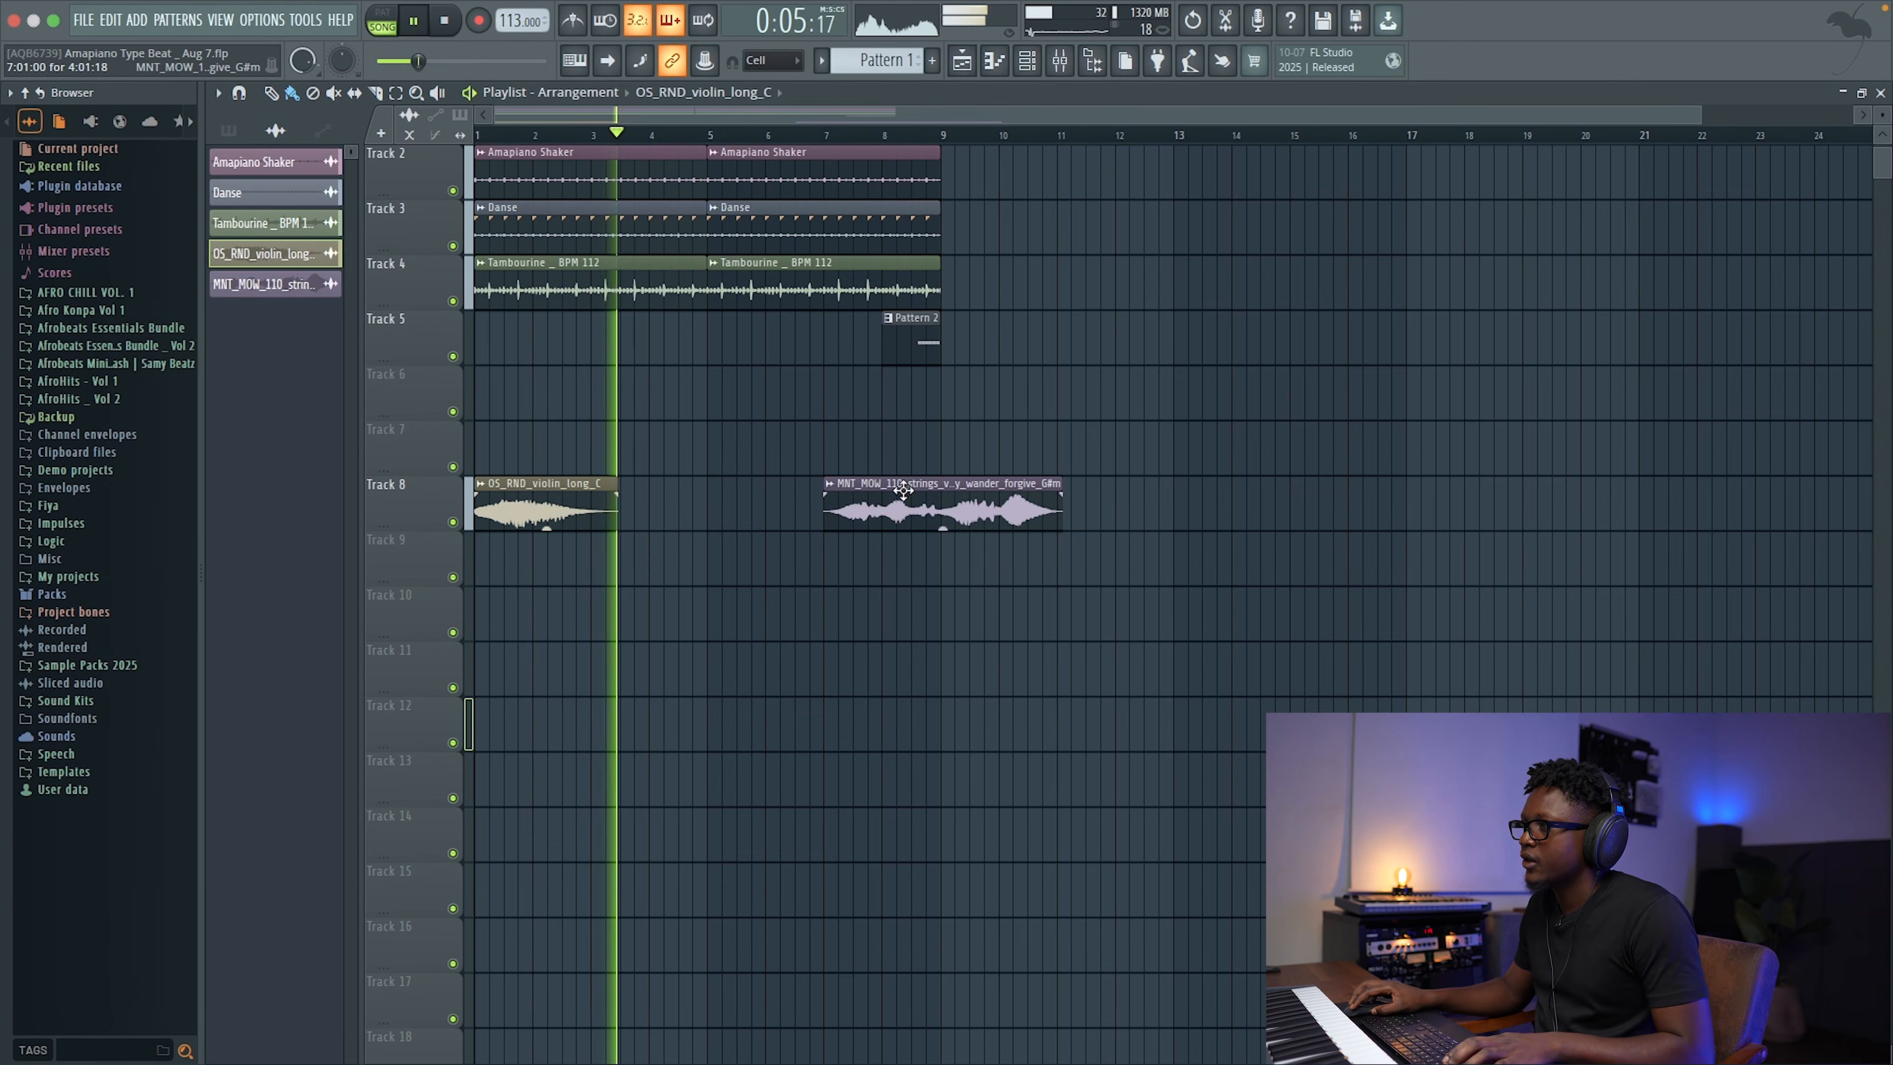
Step: Move the violin melody clip to step 5 of bar 5, set it to Stretch mode, and fit it to 4 bars
key(space)
drag(899, 502, 796, 494)
double_click(795, 484)
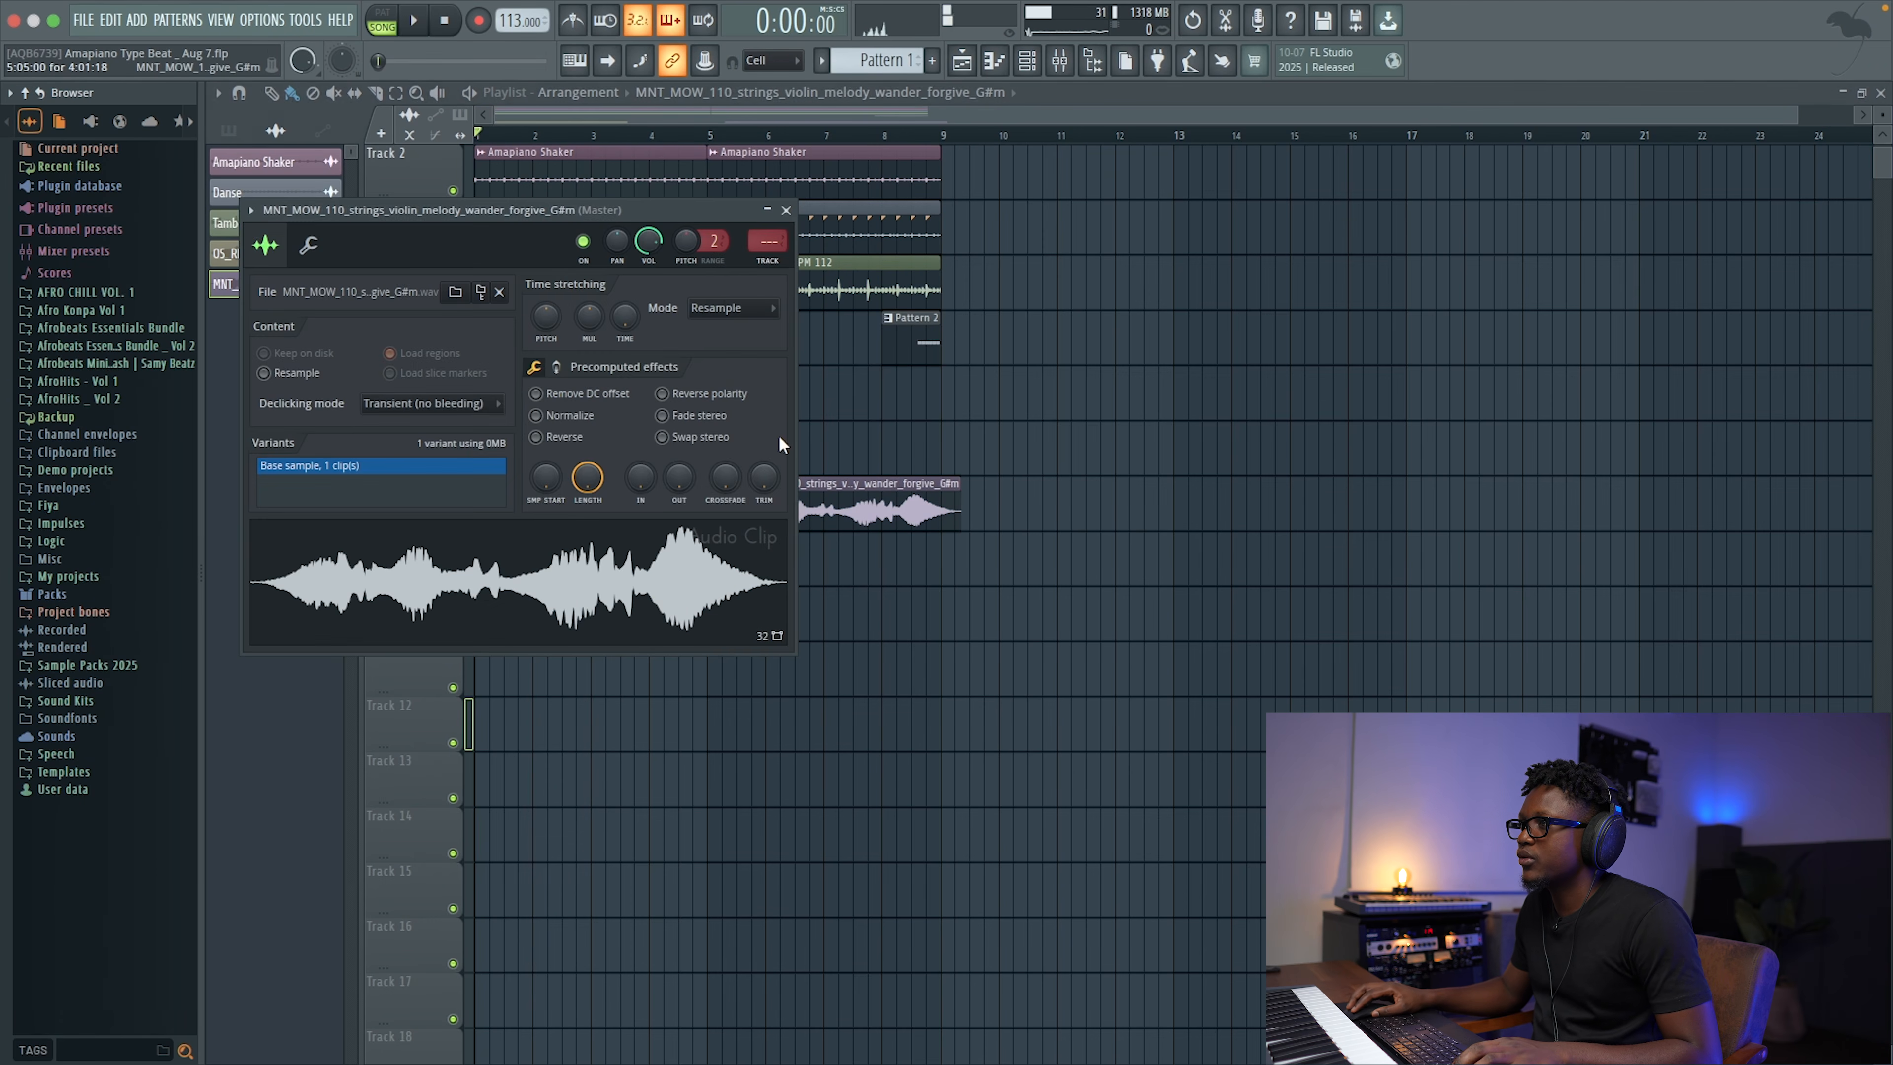
click(726, 309)
click(766, 336)
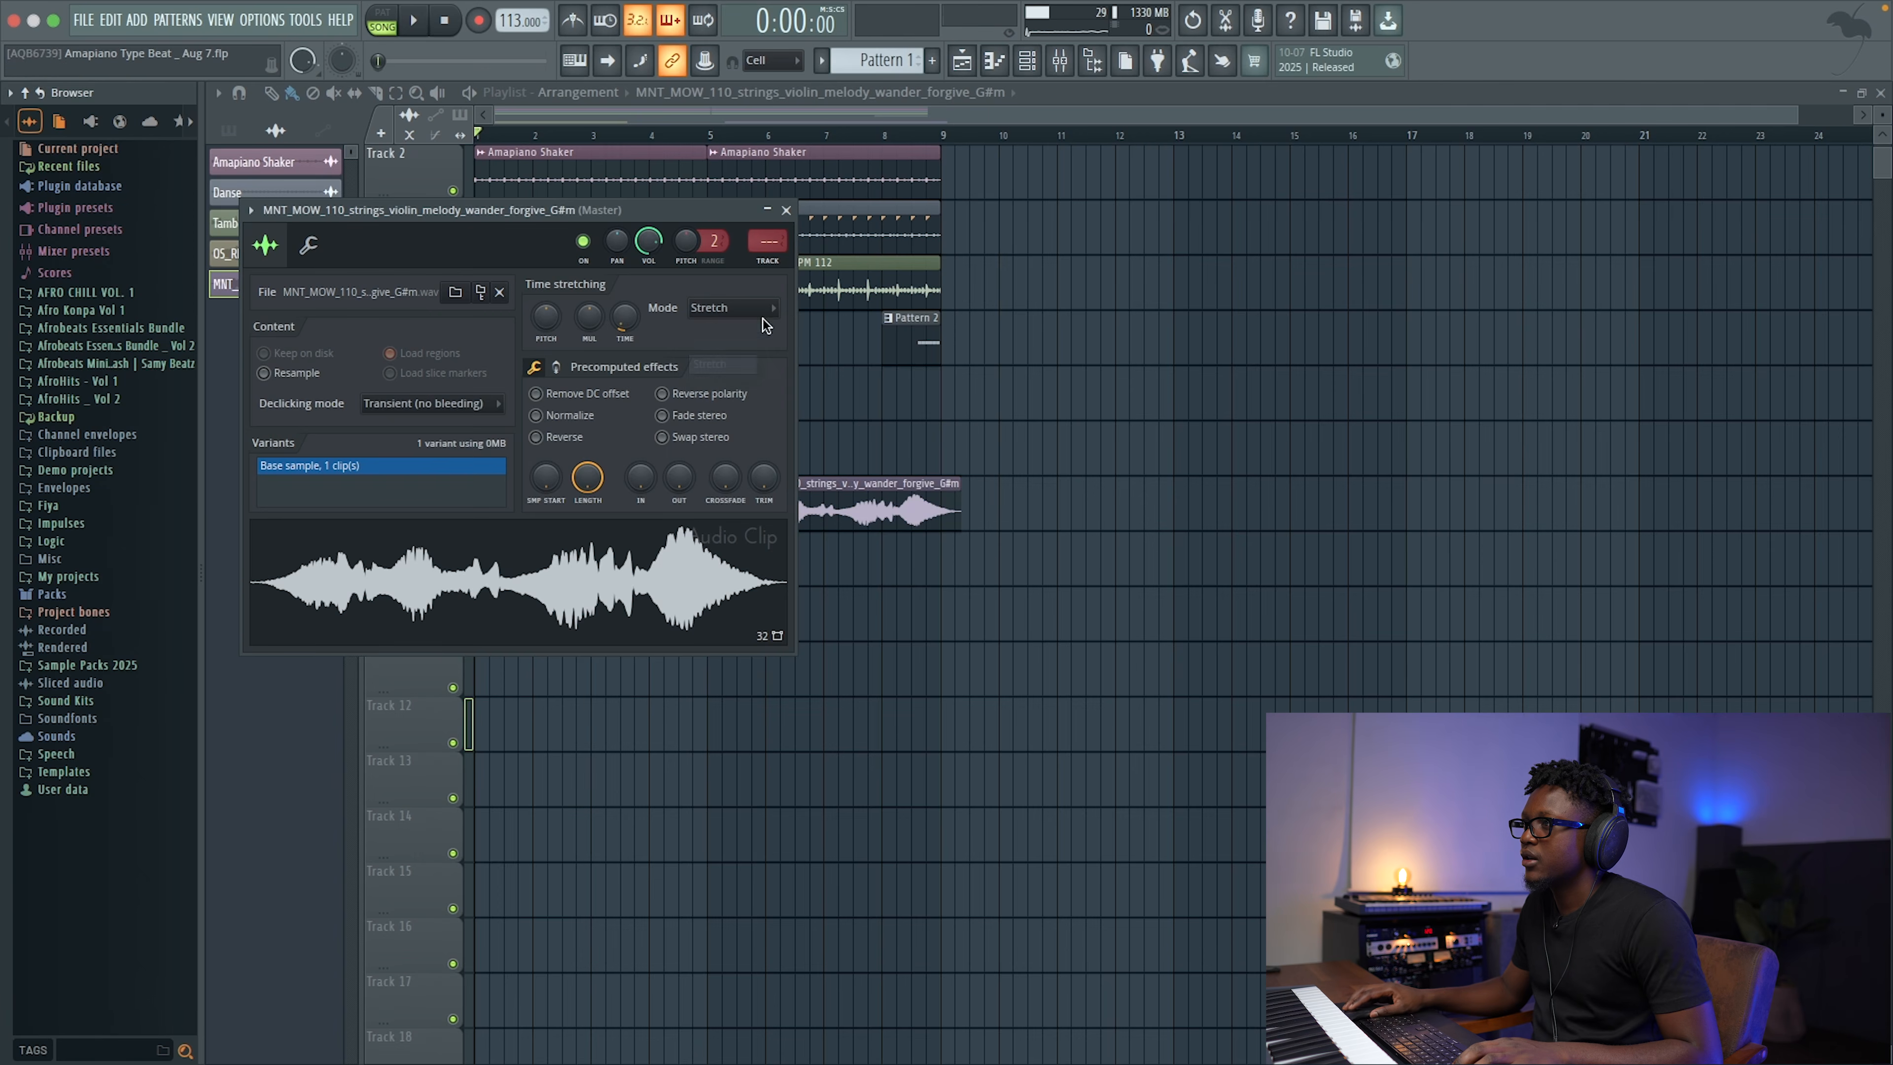
right_click(626, 314)
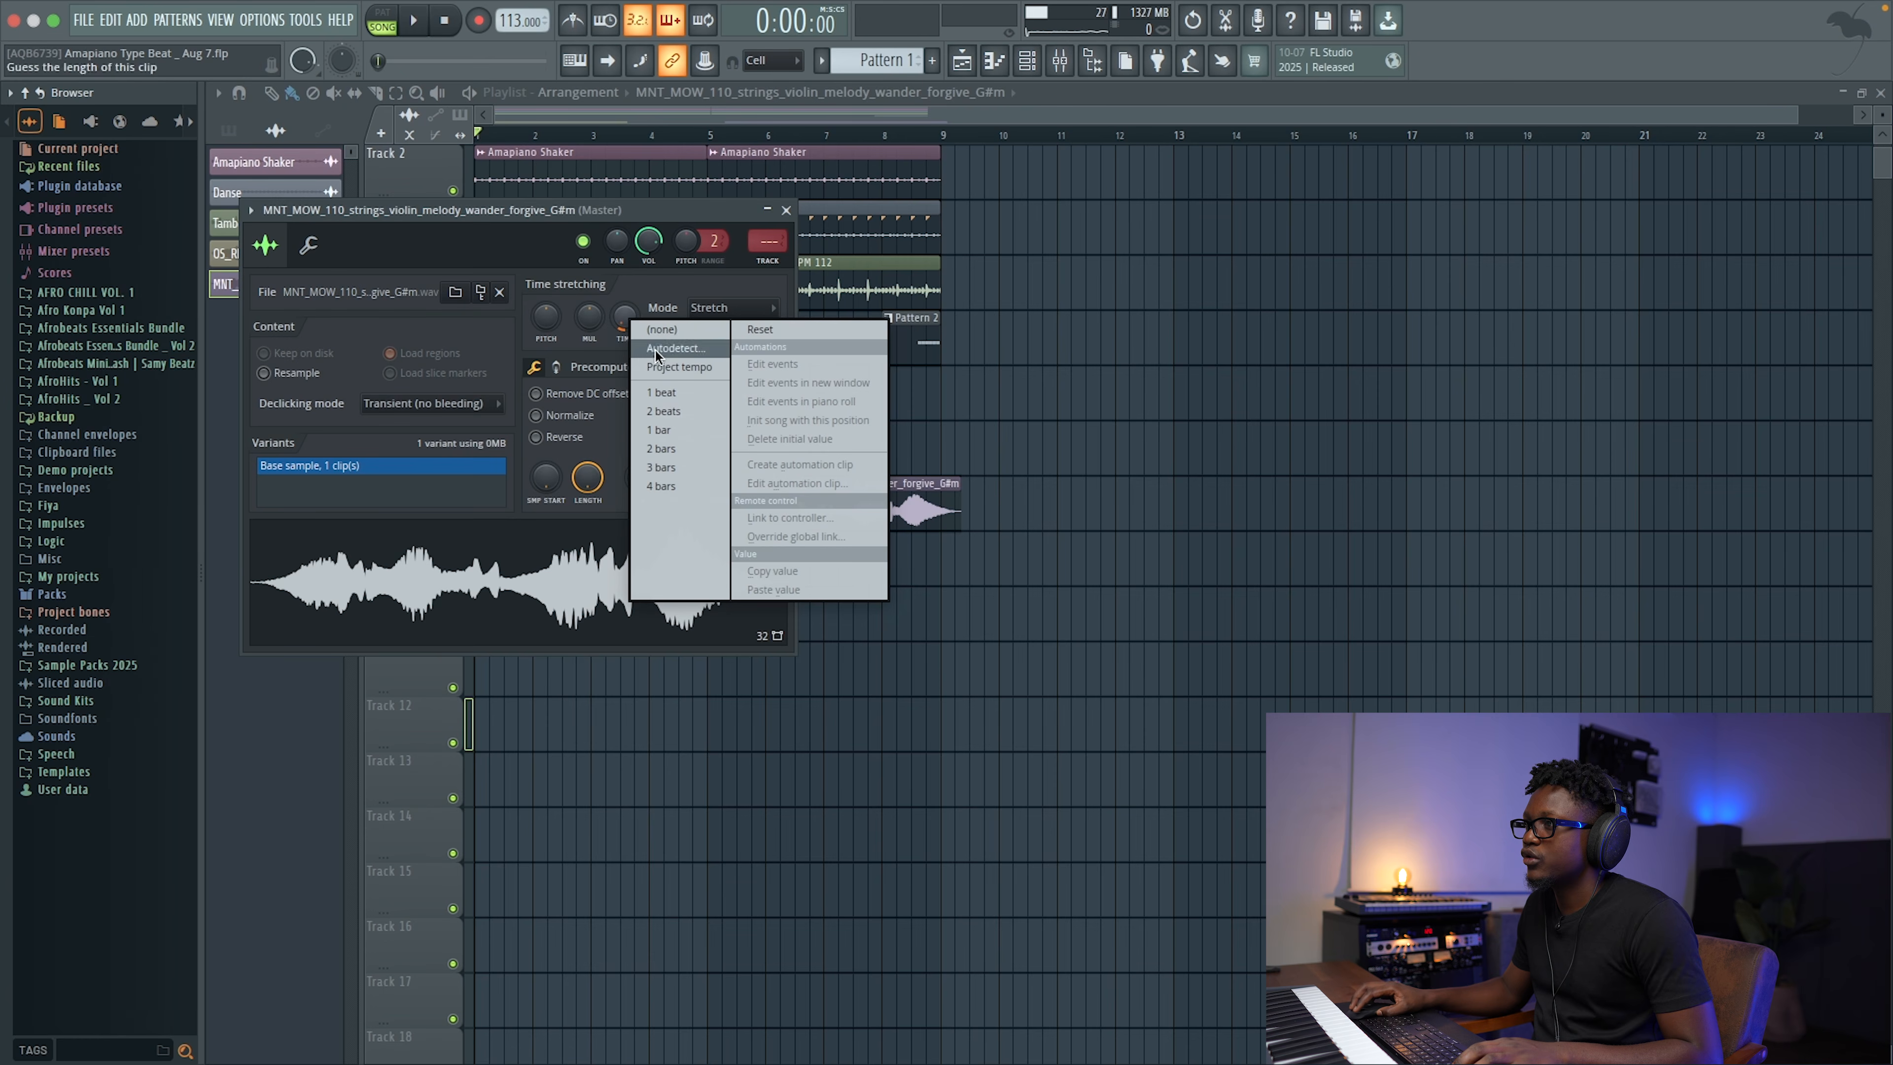
click(676, 470)
Step: Shift the violin melody sample's pitch by -100 cents, close its settings, and play the arrangement
drag(574, 220, 1028, 424)
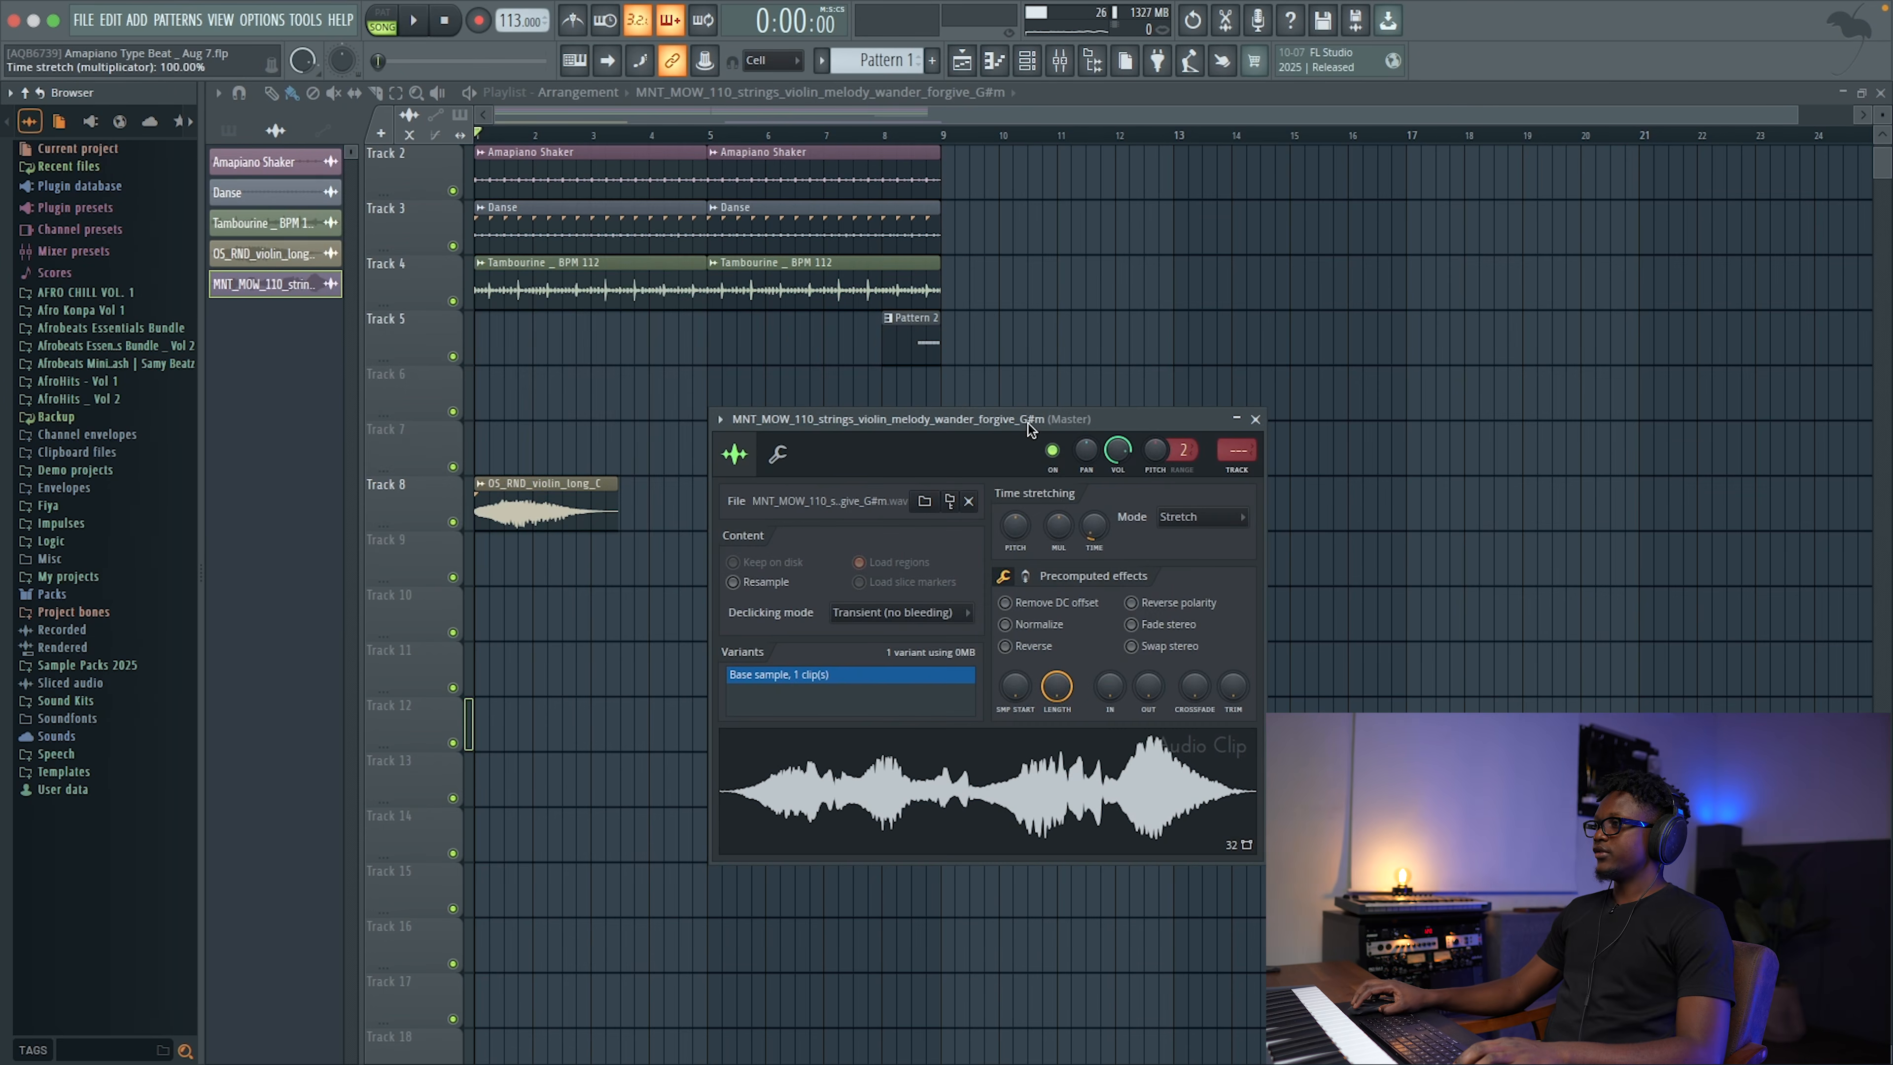
drag(1015, 526, 1015, 530)
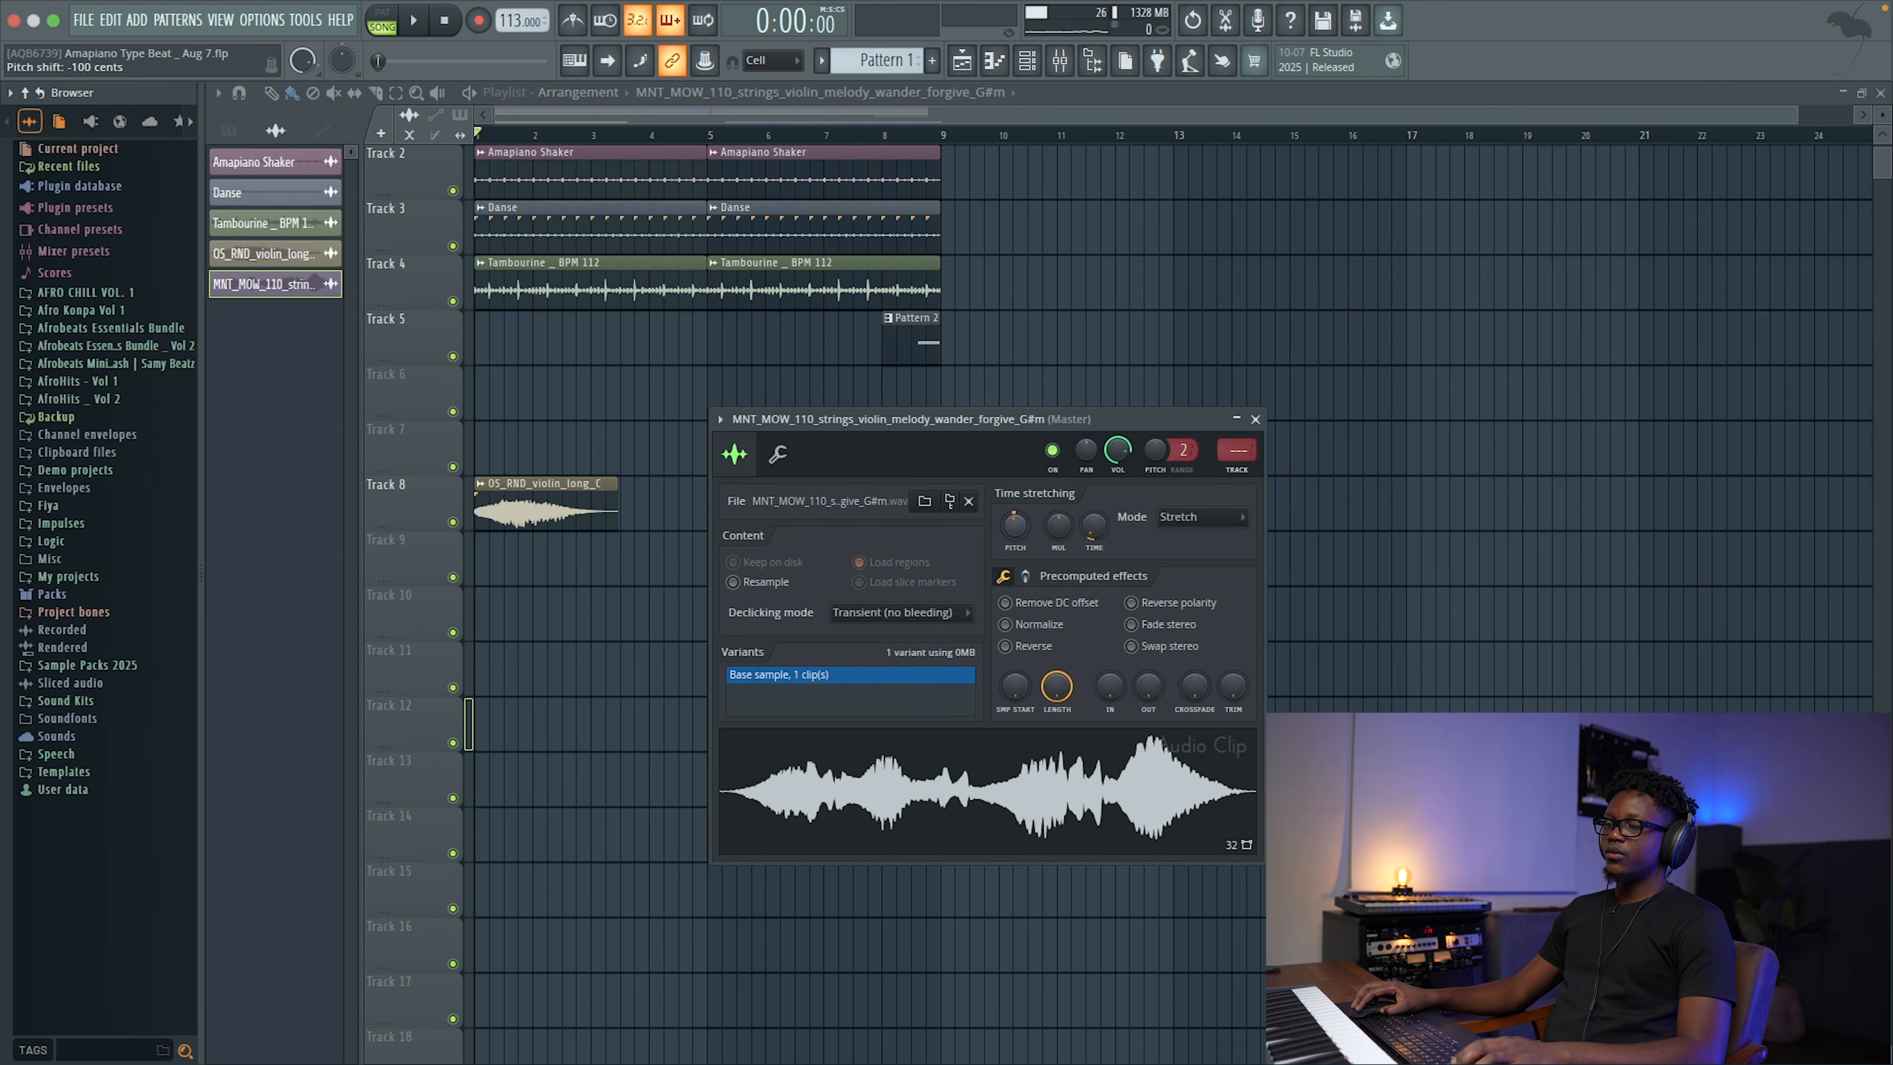
key(space)
click(1255, 419)
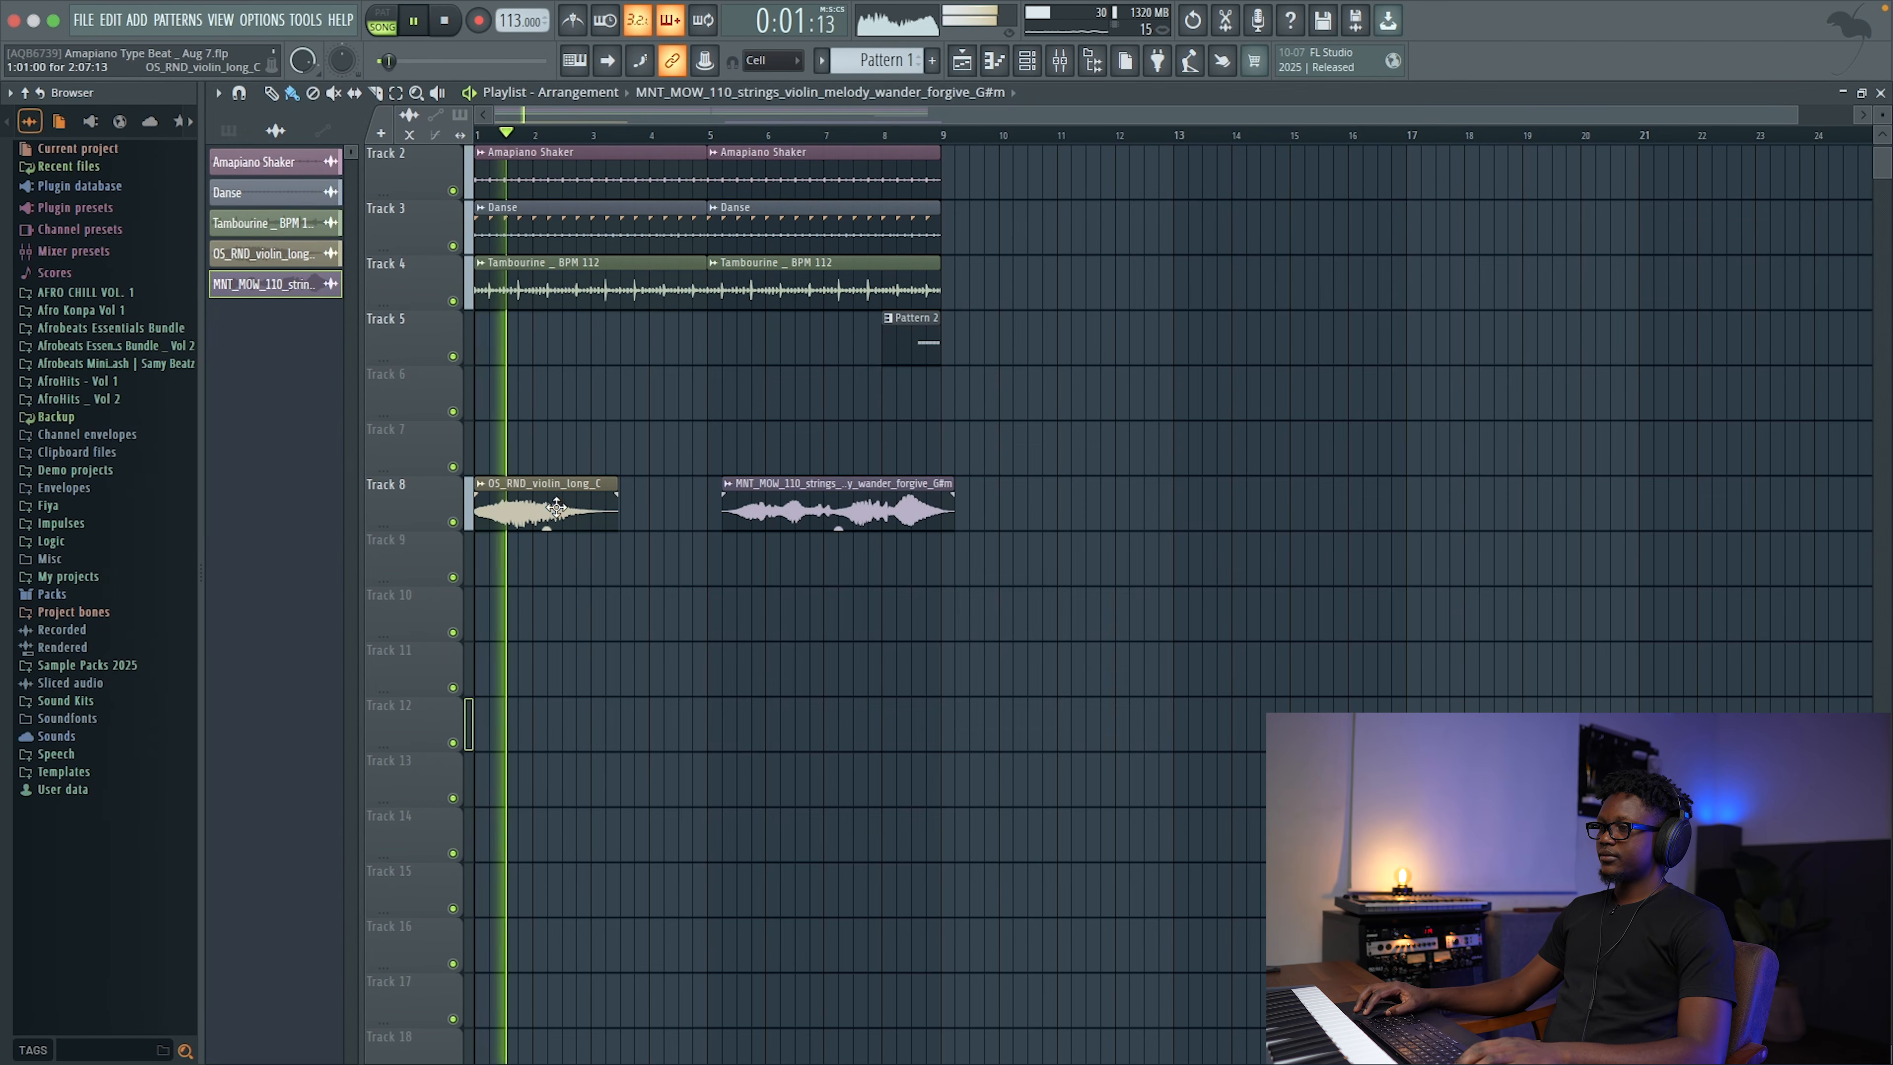
Step: Route the OS_RND_violin_long_C clip to mixer track 3, named after the sample, and return to the playlist
double_click(574, 510)
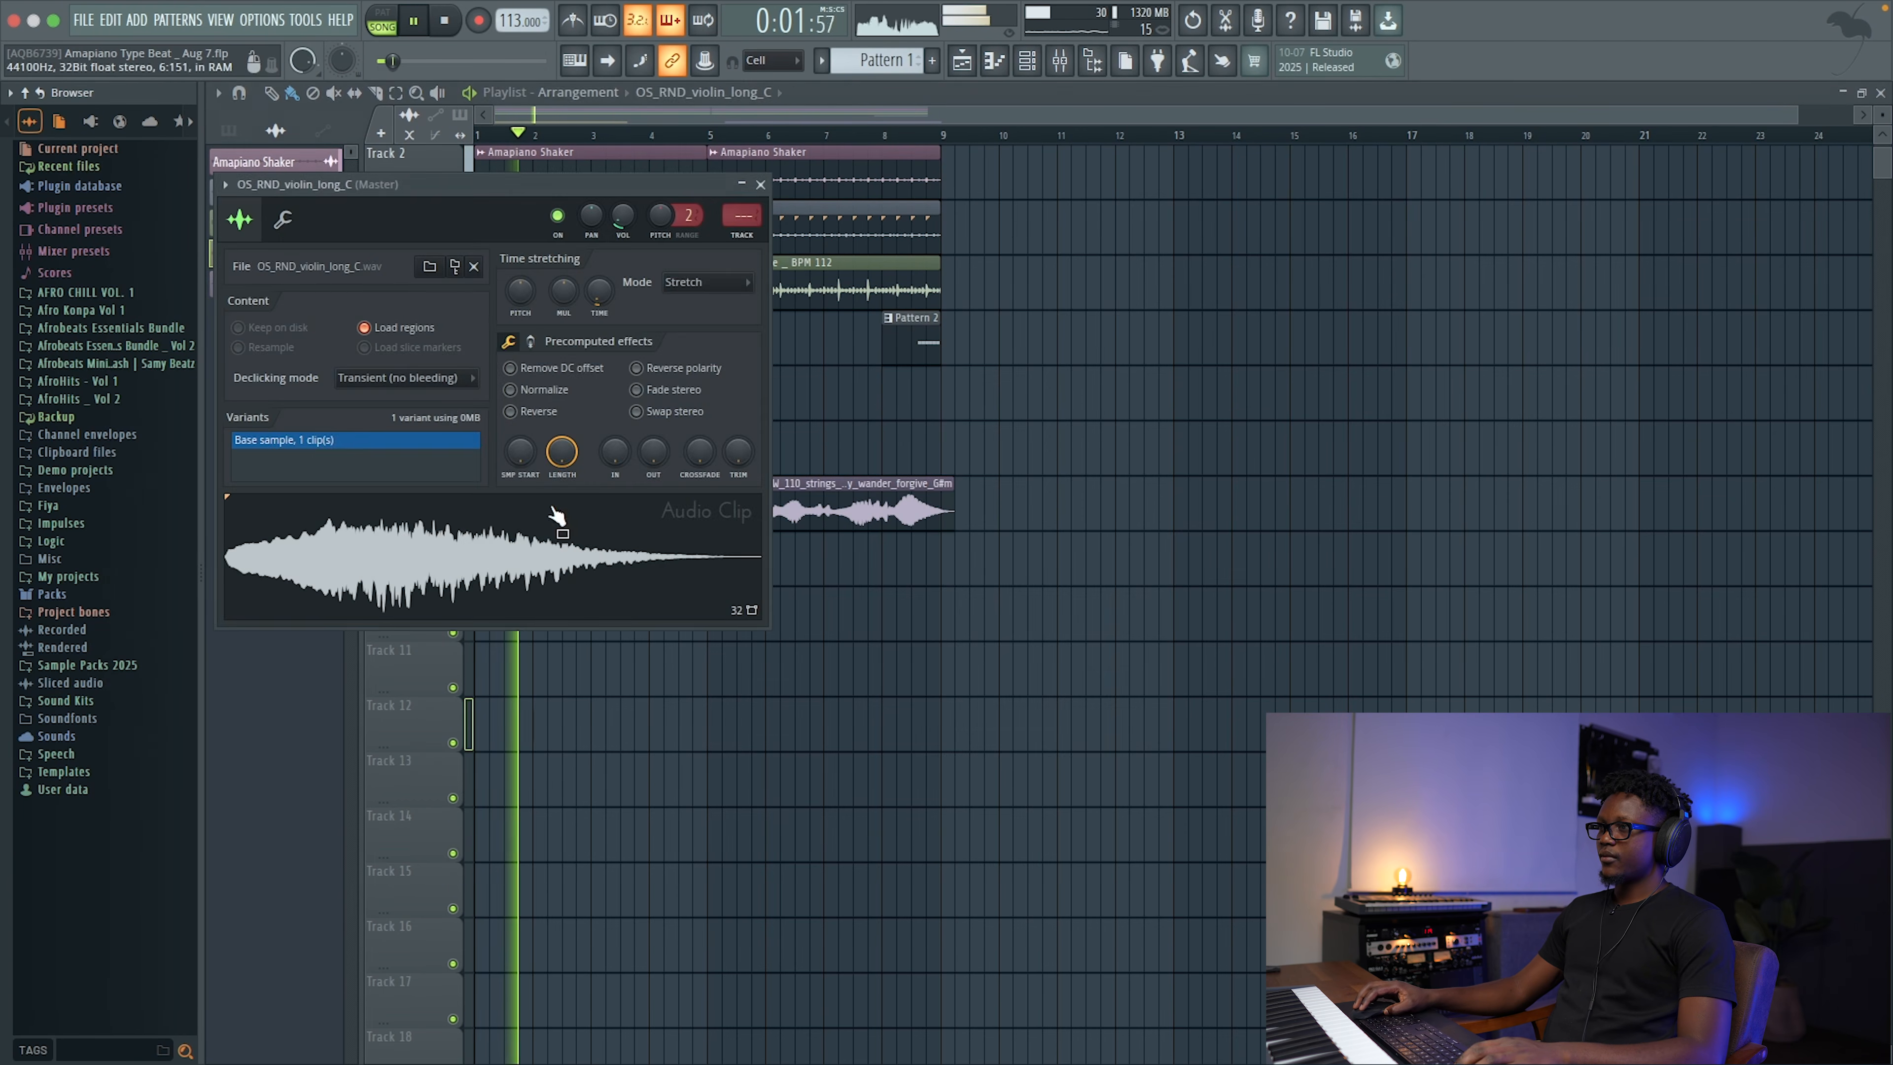
click(747, 240)
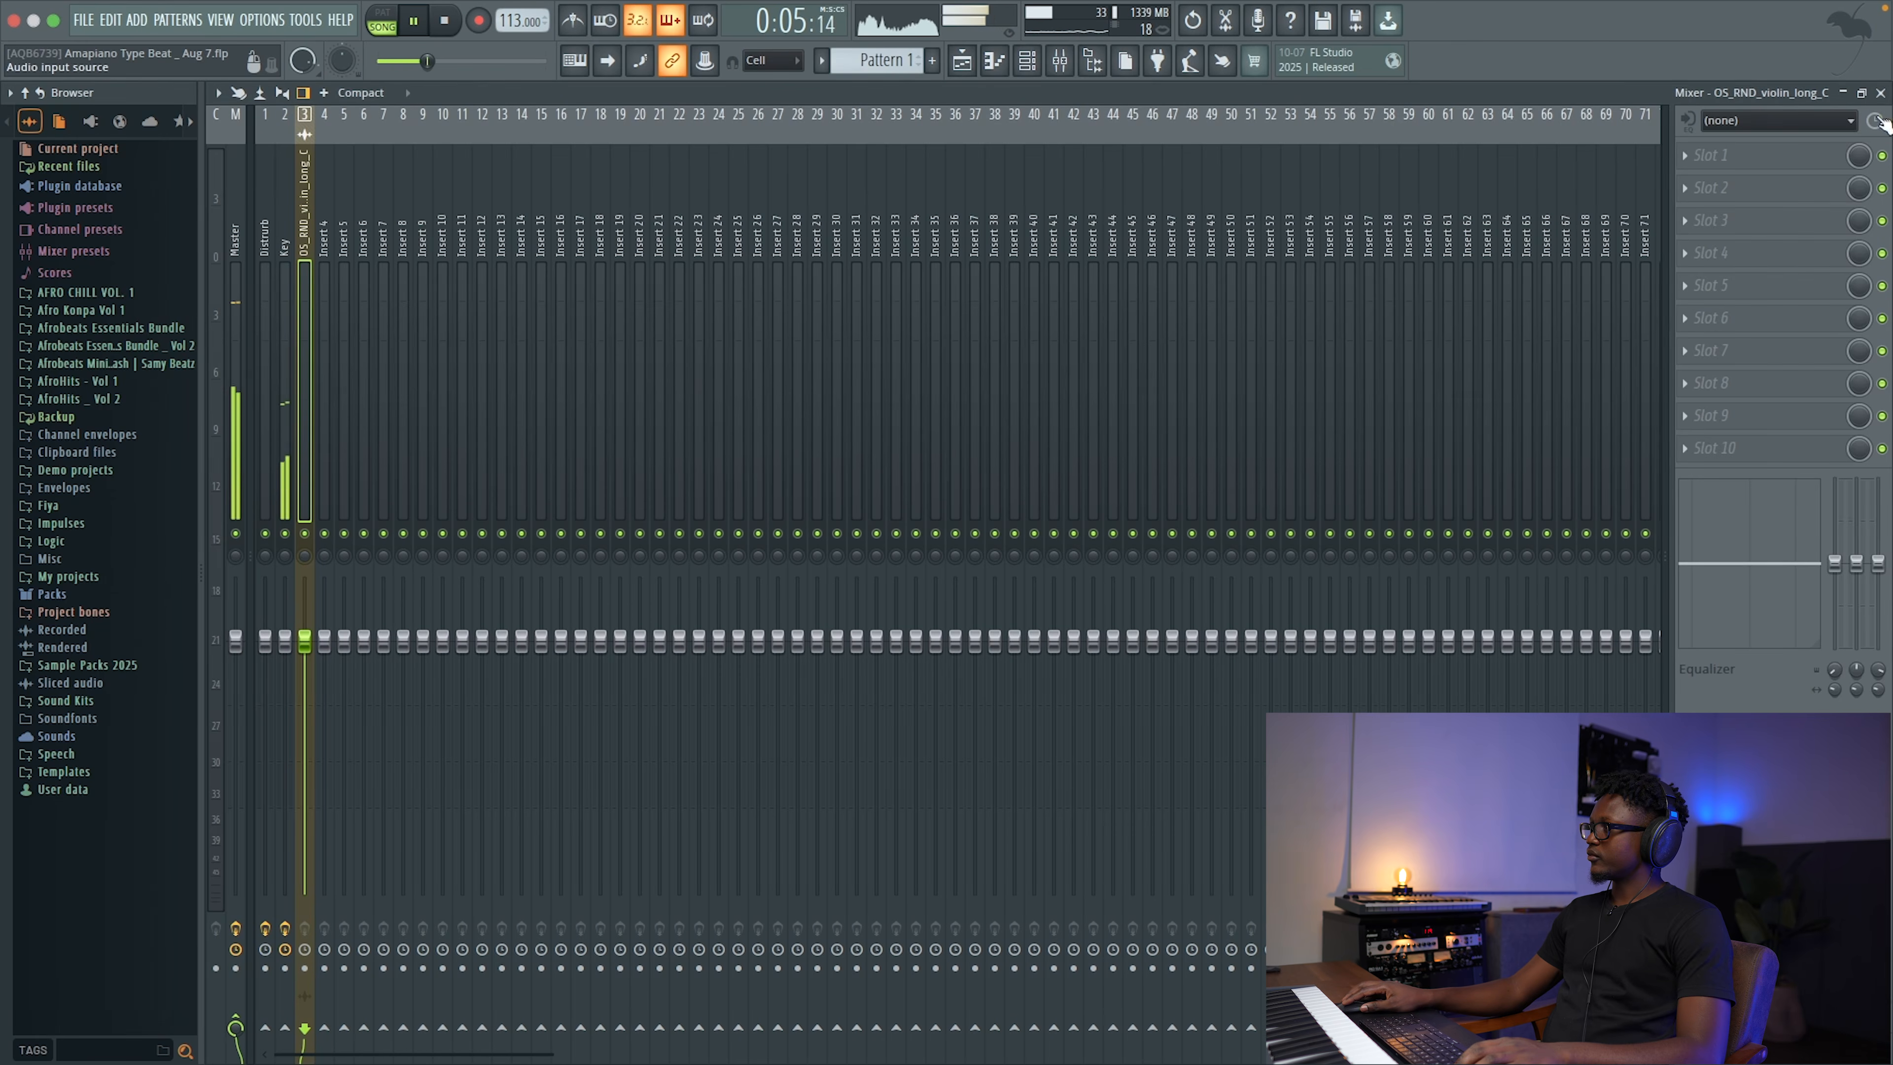
click(1881, 93)
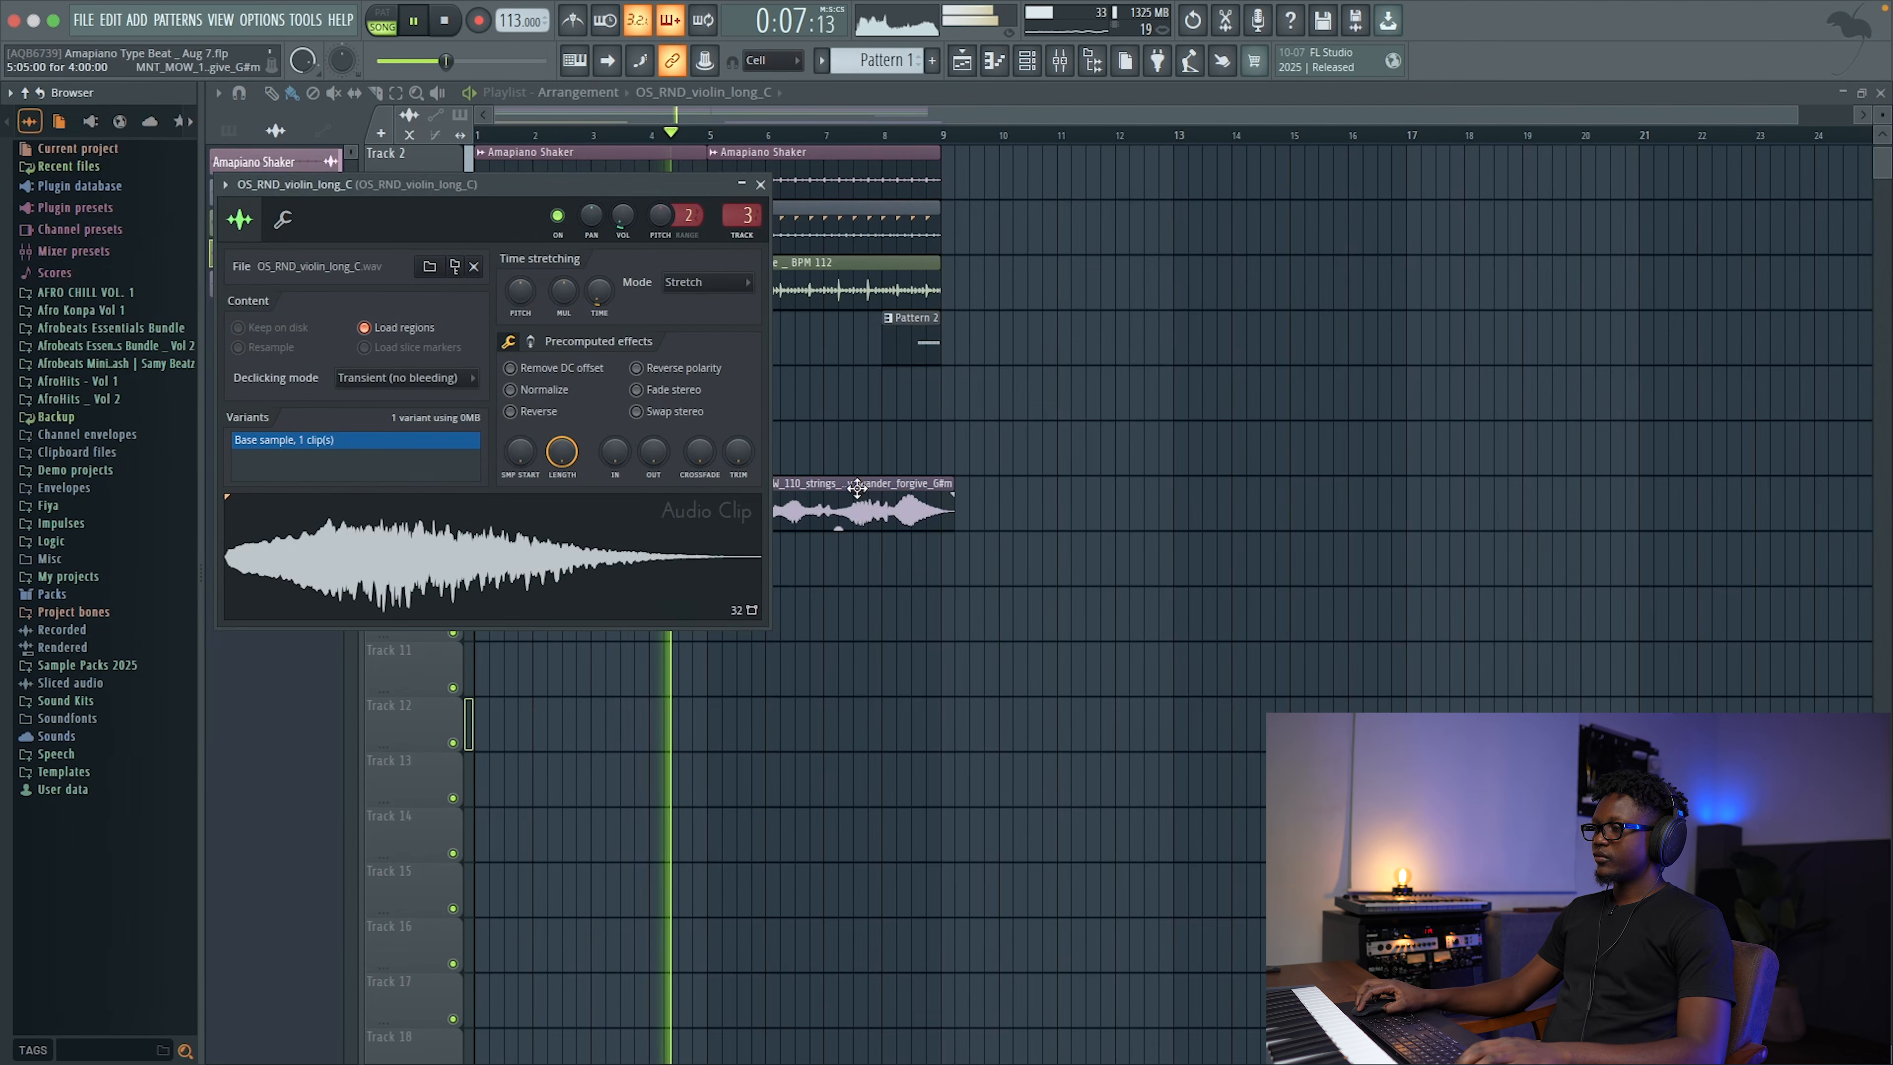
Step: Route the MNT_MOW_110 violin melody clip to mixer track 3 and close its settings
drag(358, 239, 847, 452)
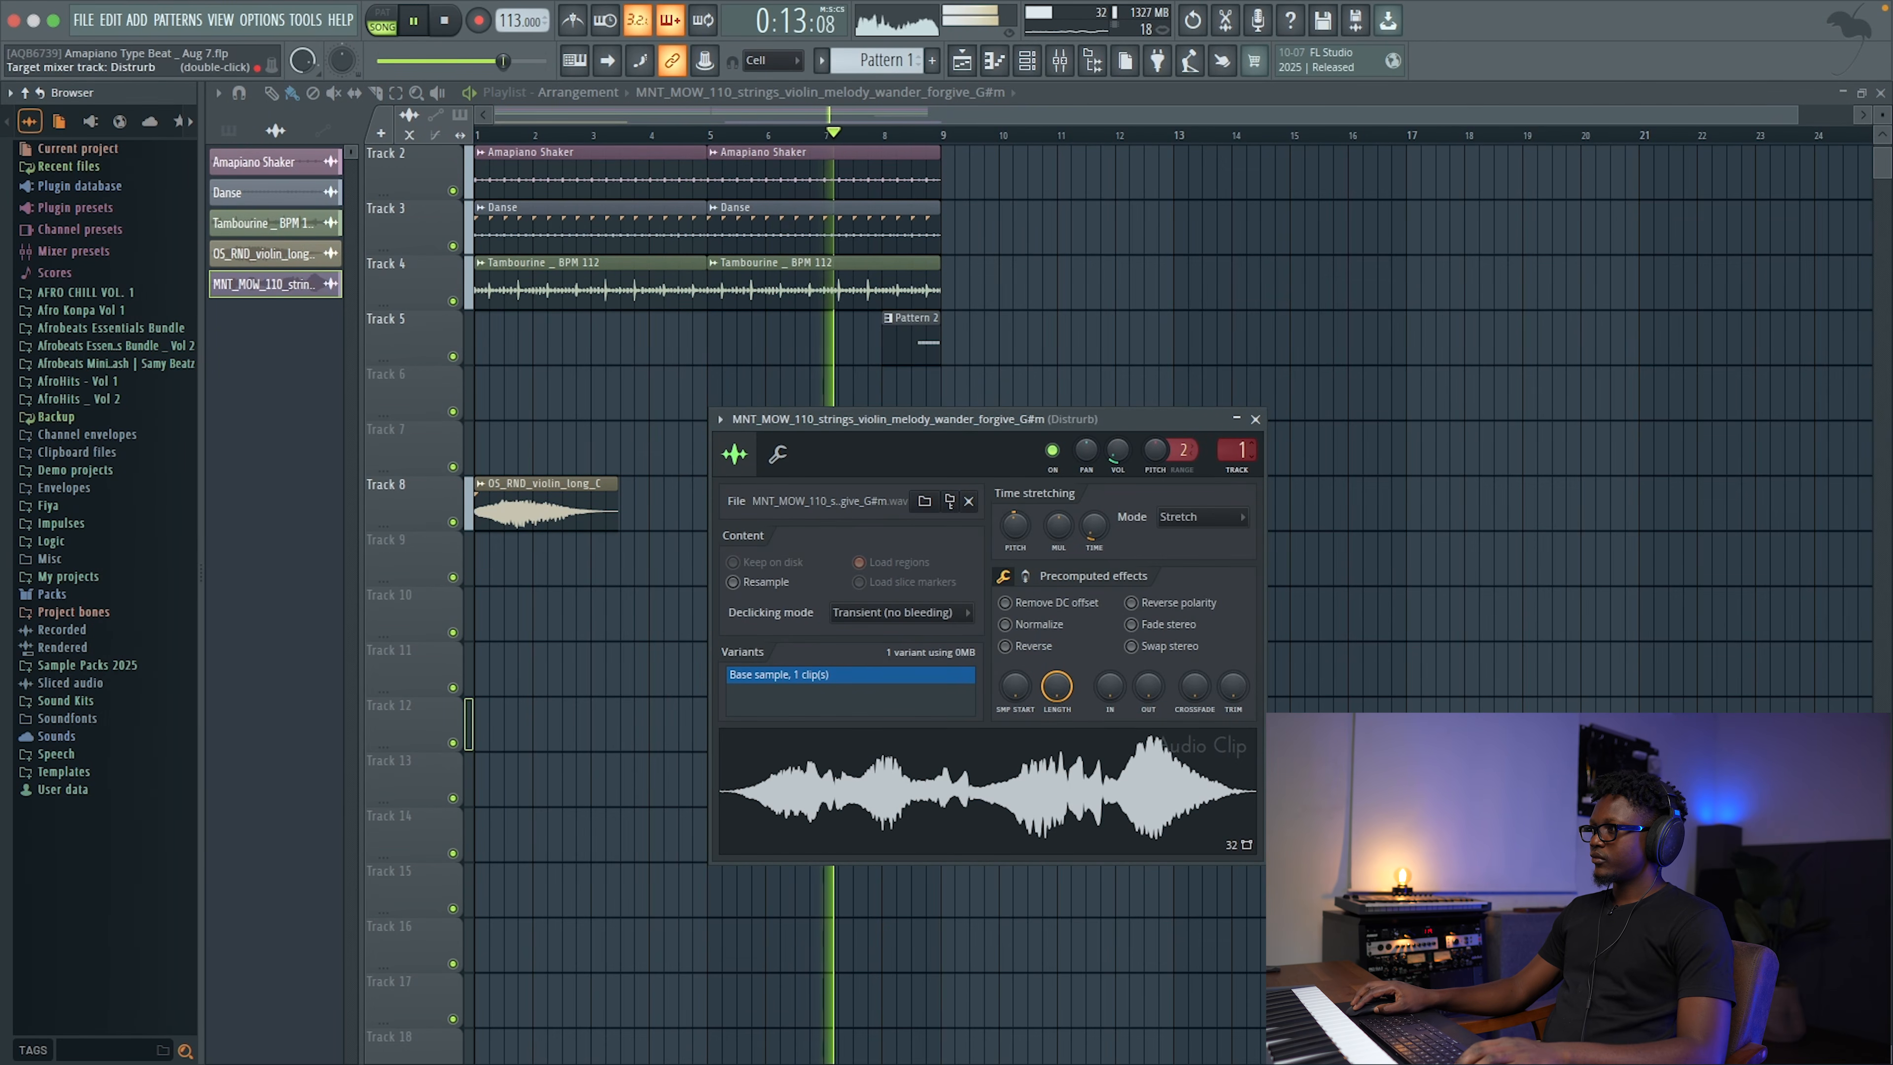
drag(1238, 451, 1237, 429)
key(Escape)
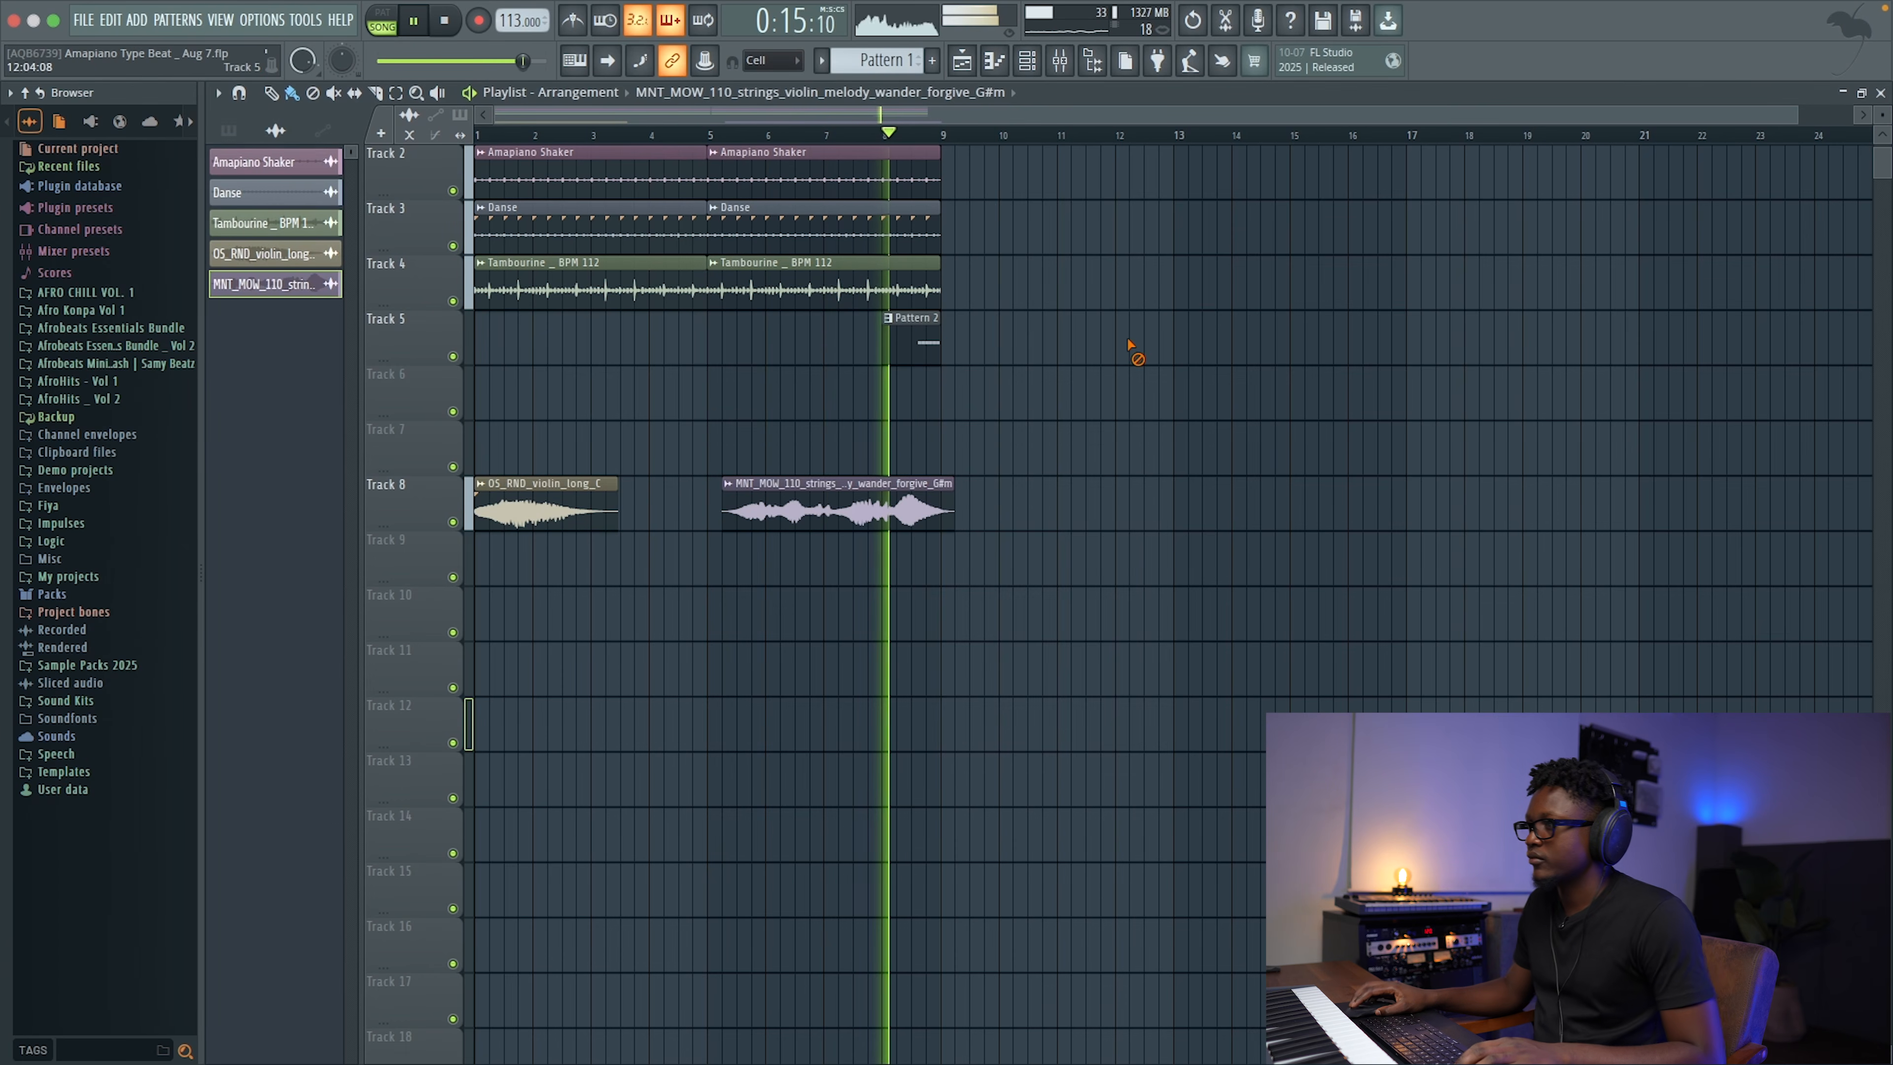
Step: Move the violin melody clip to the start of bar 5, restart playback, and open the clip's settings
key(space)
key(space)
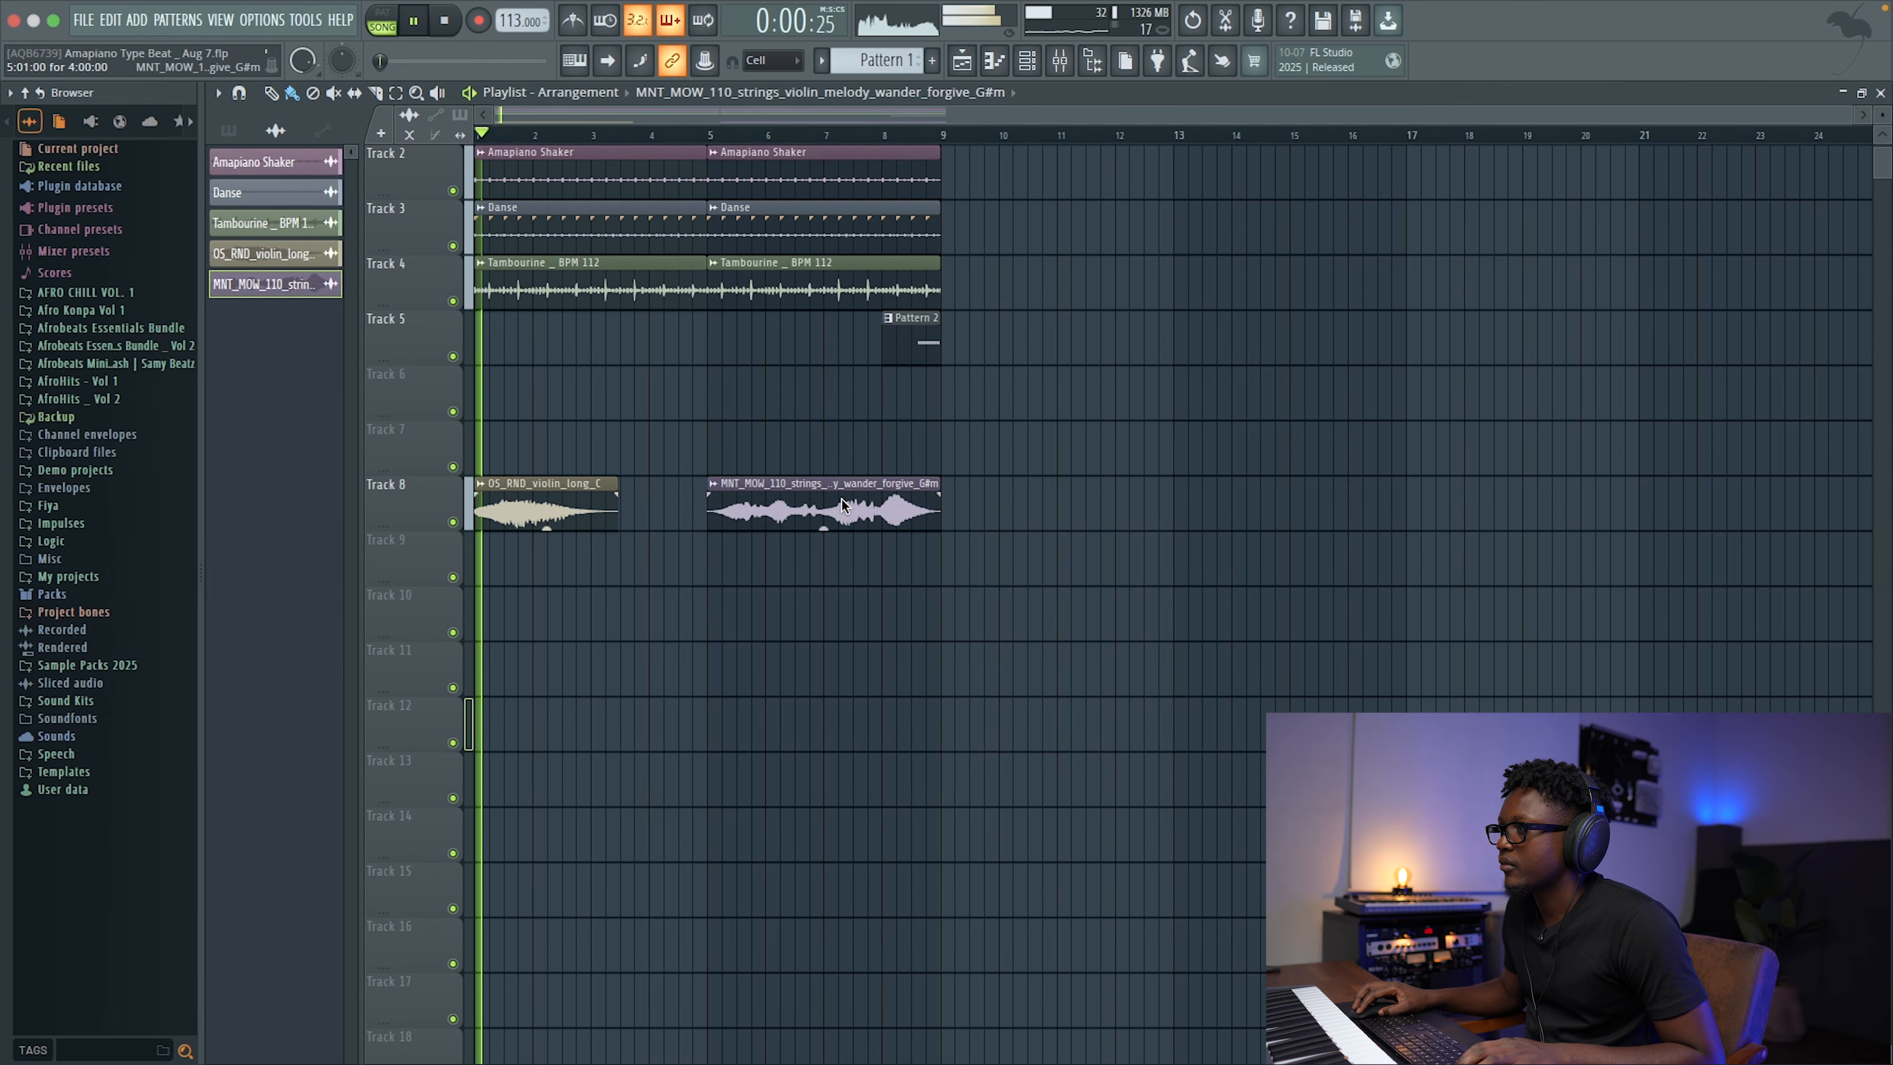
double_click(827, 500)
Step: Add ValhallaVintageVerb to the violin mixer track with Mix at 22.3% and LowCut at 130 Hz, and close it
click(1072, 61)
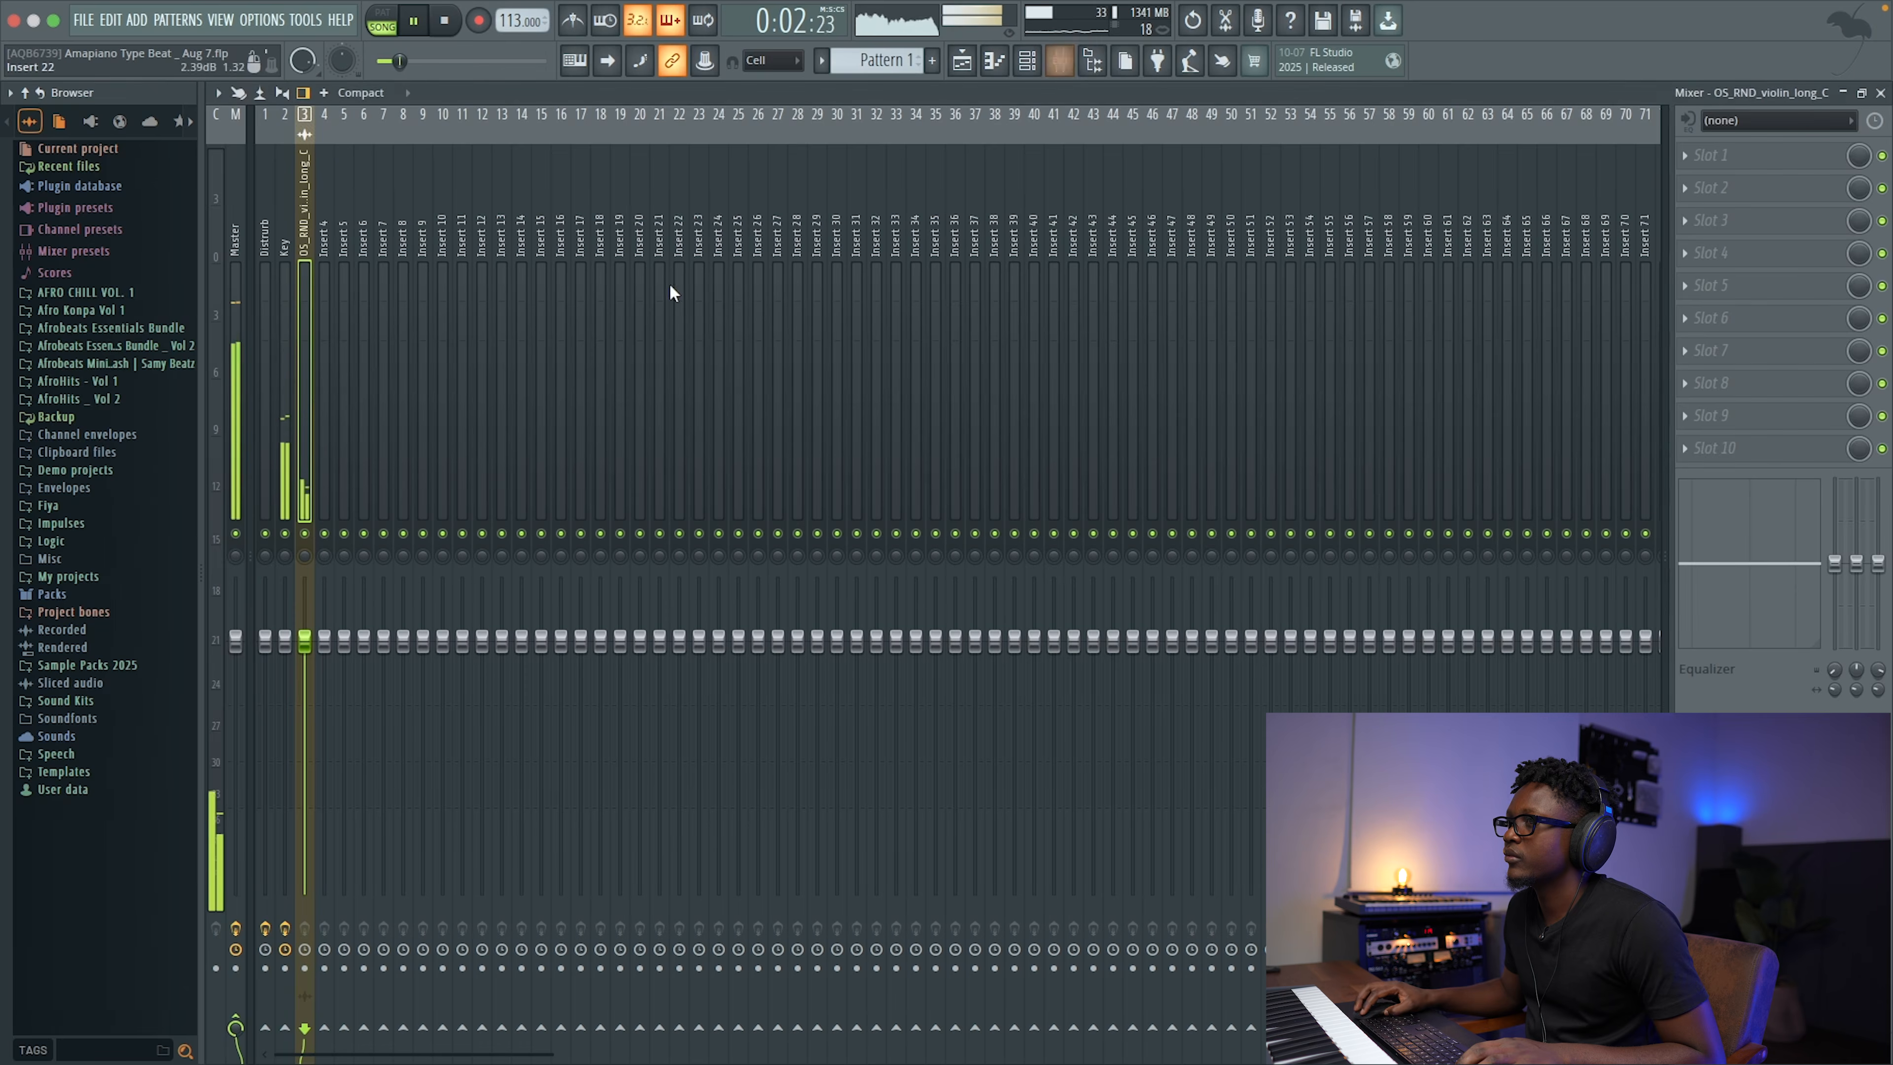
click(1733, 153)
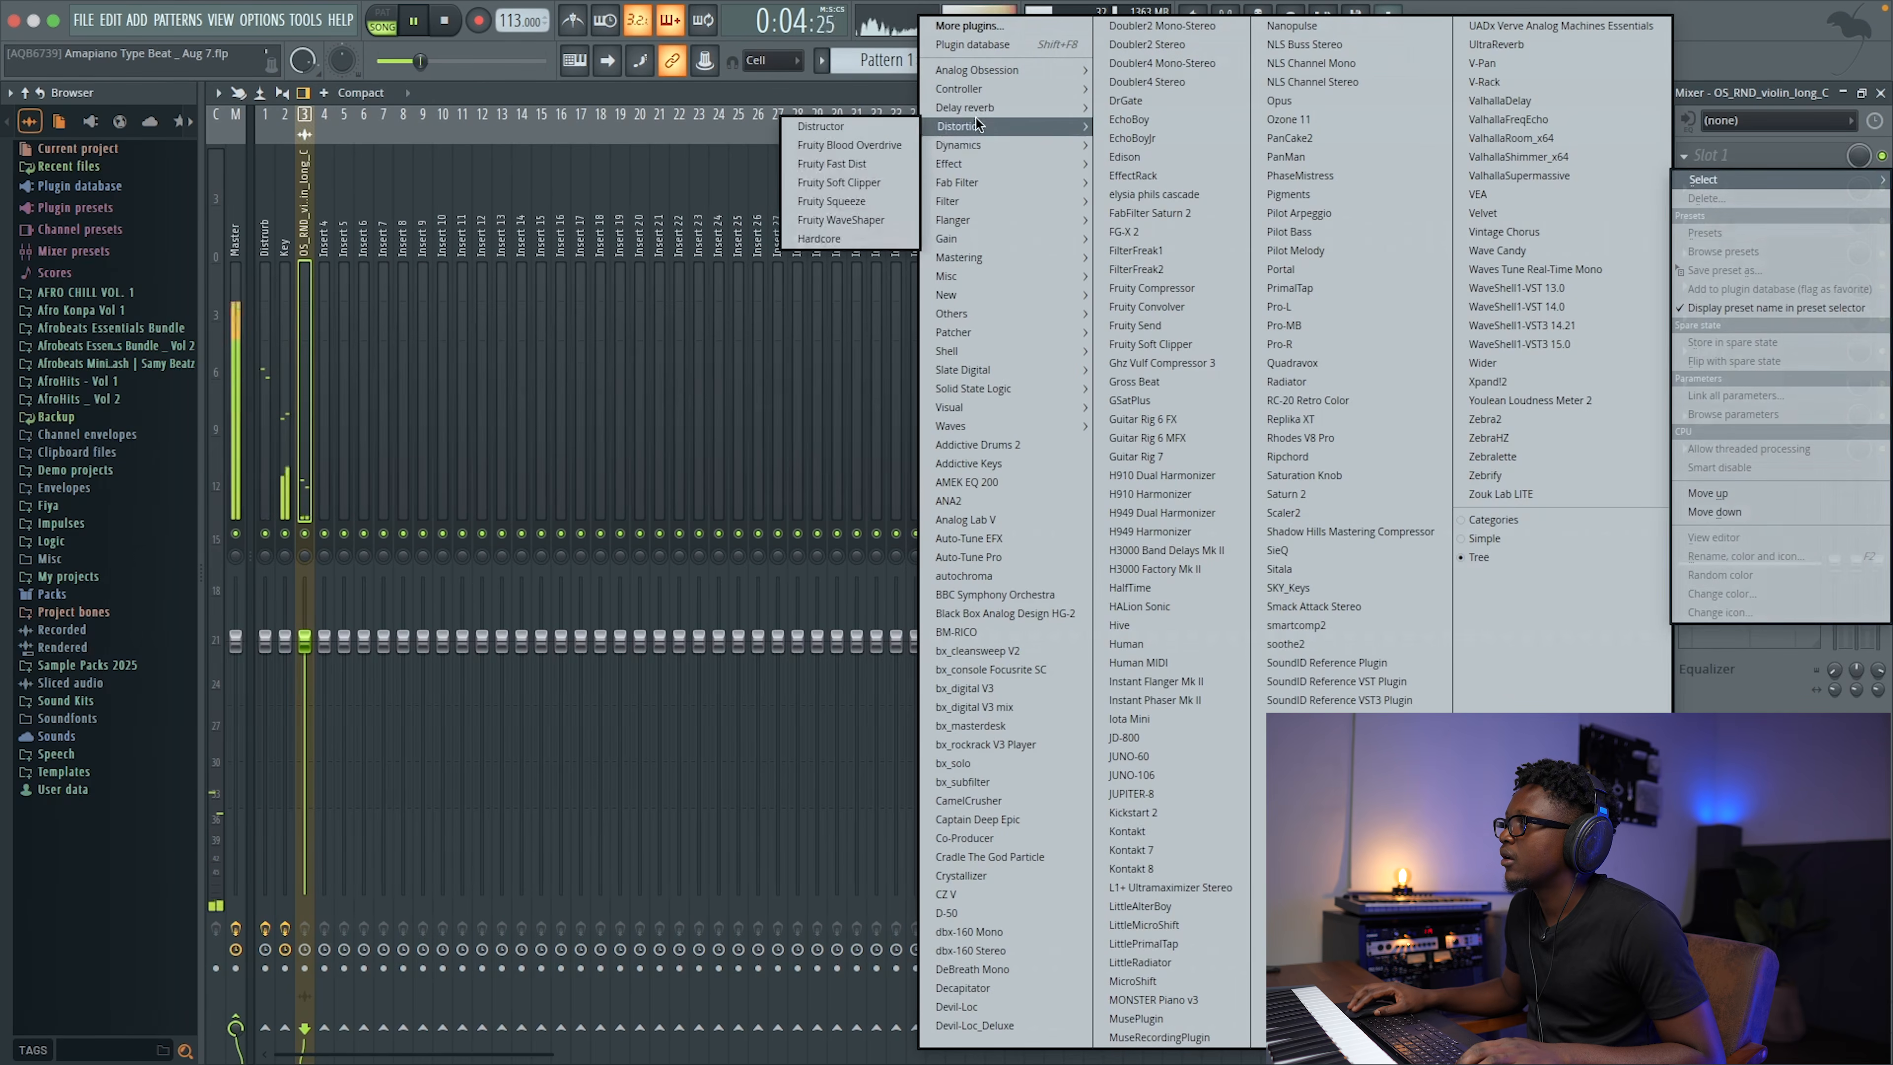
mouse_move(973, 107)
click(865, 231)
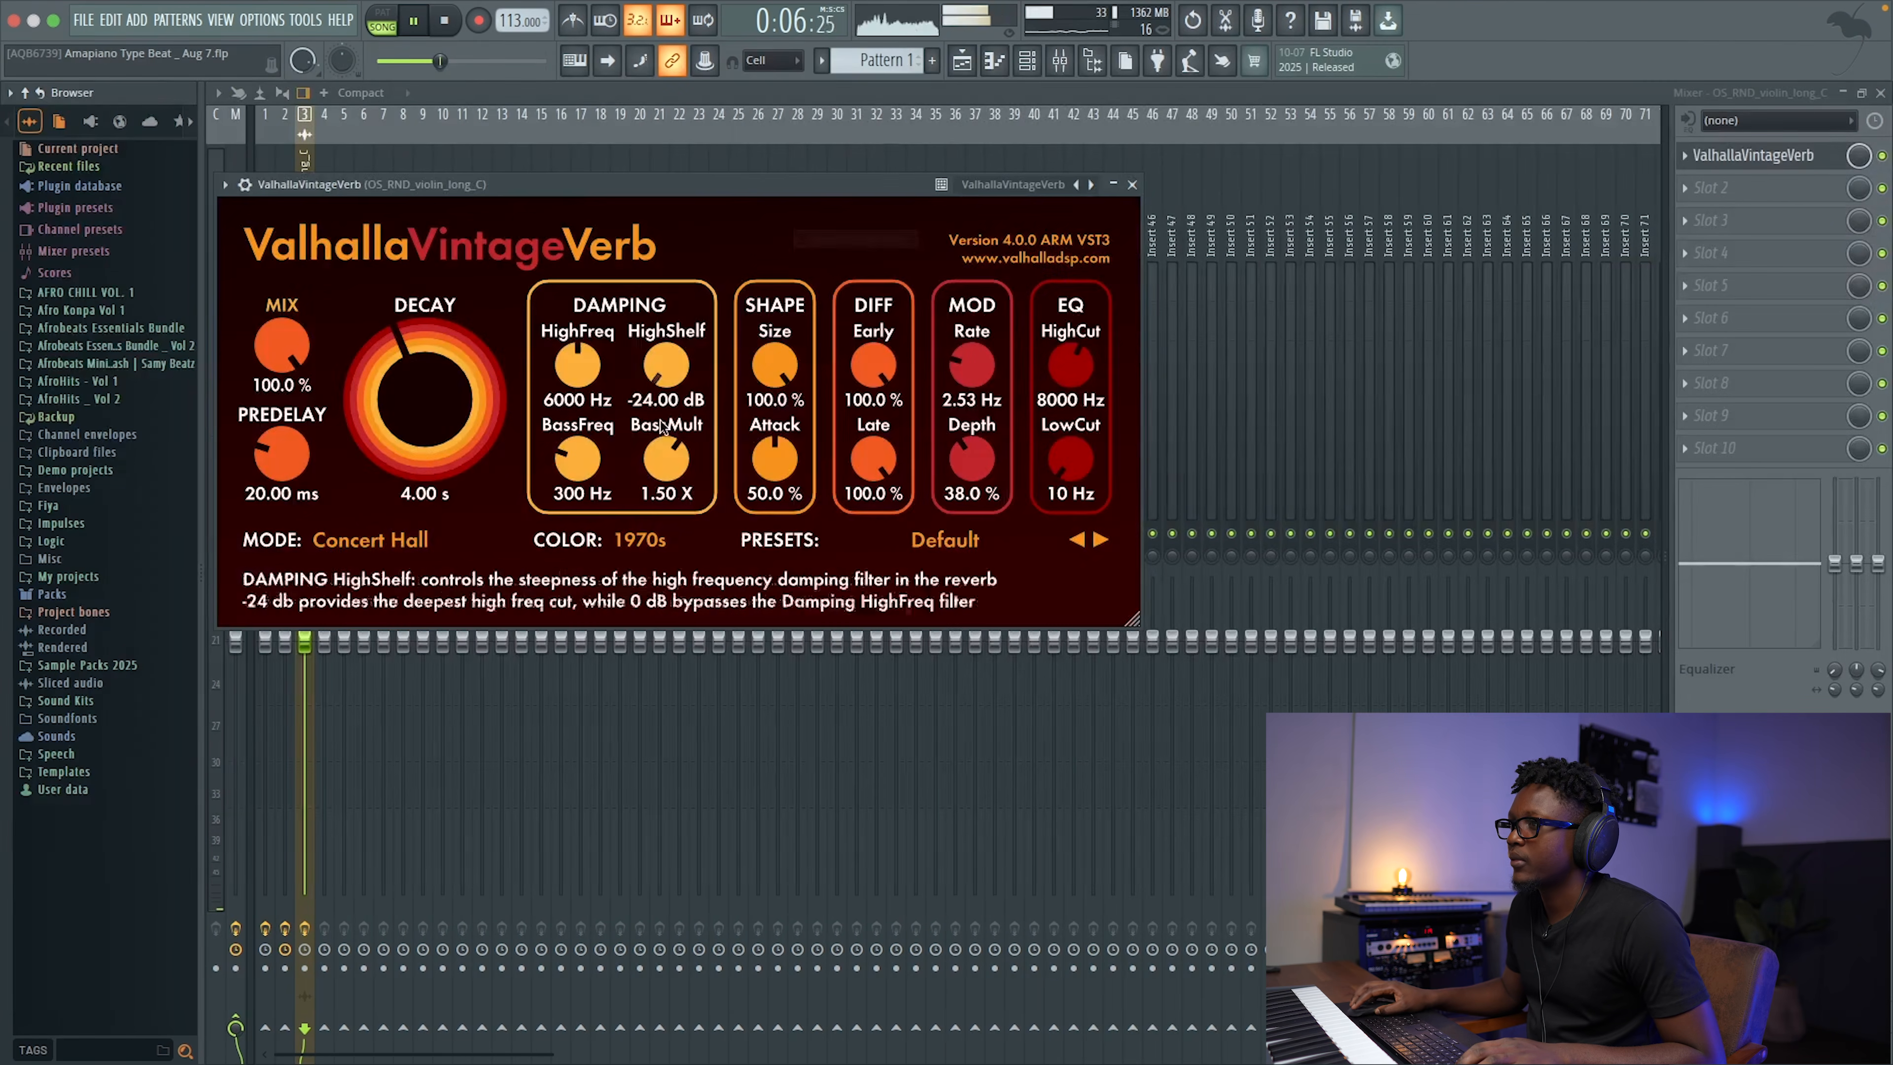
drag(285, 362, 368, 492)
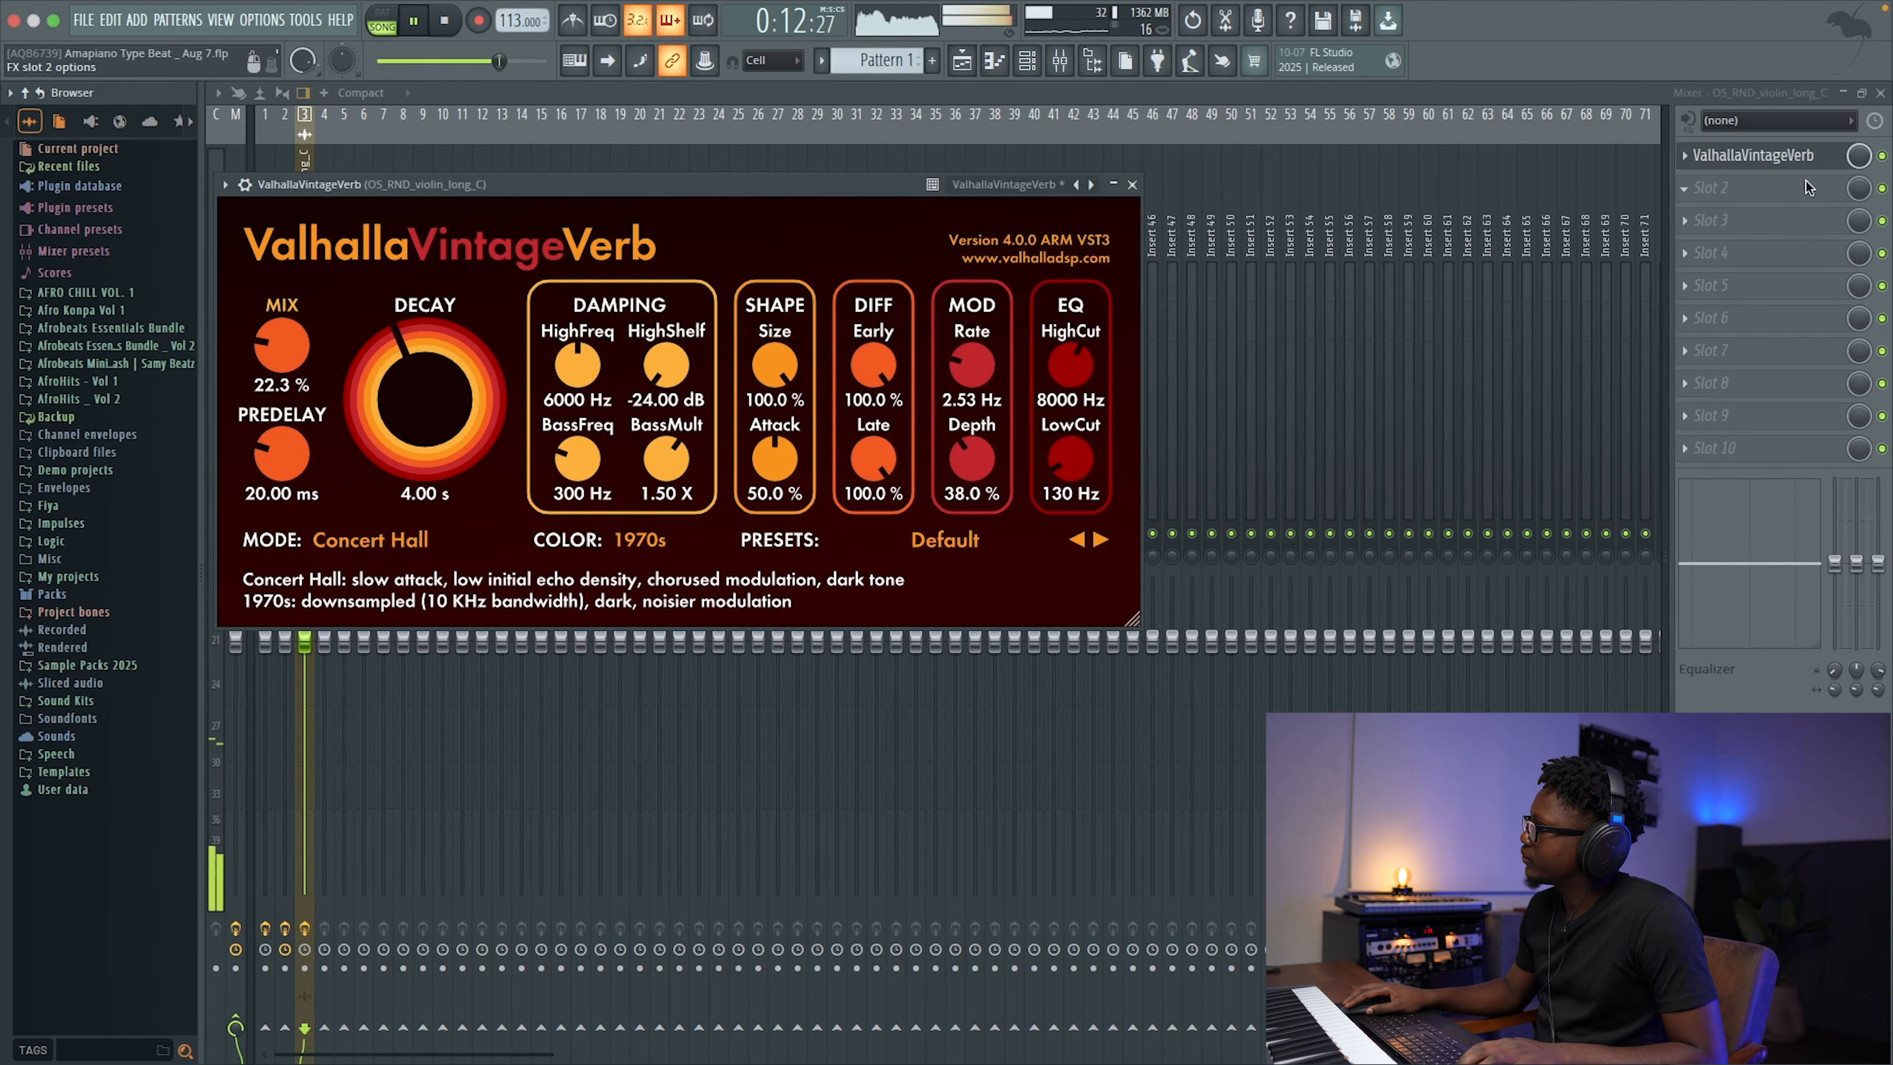
click(1880, 94)
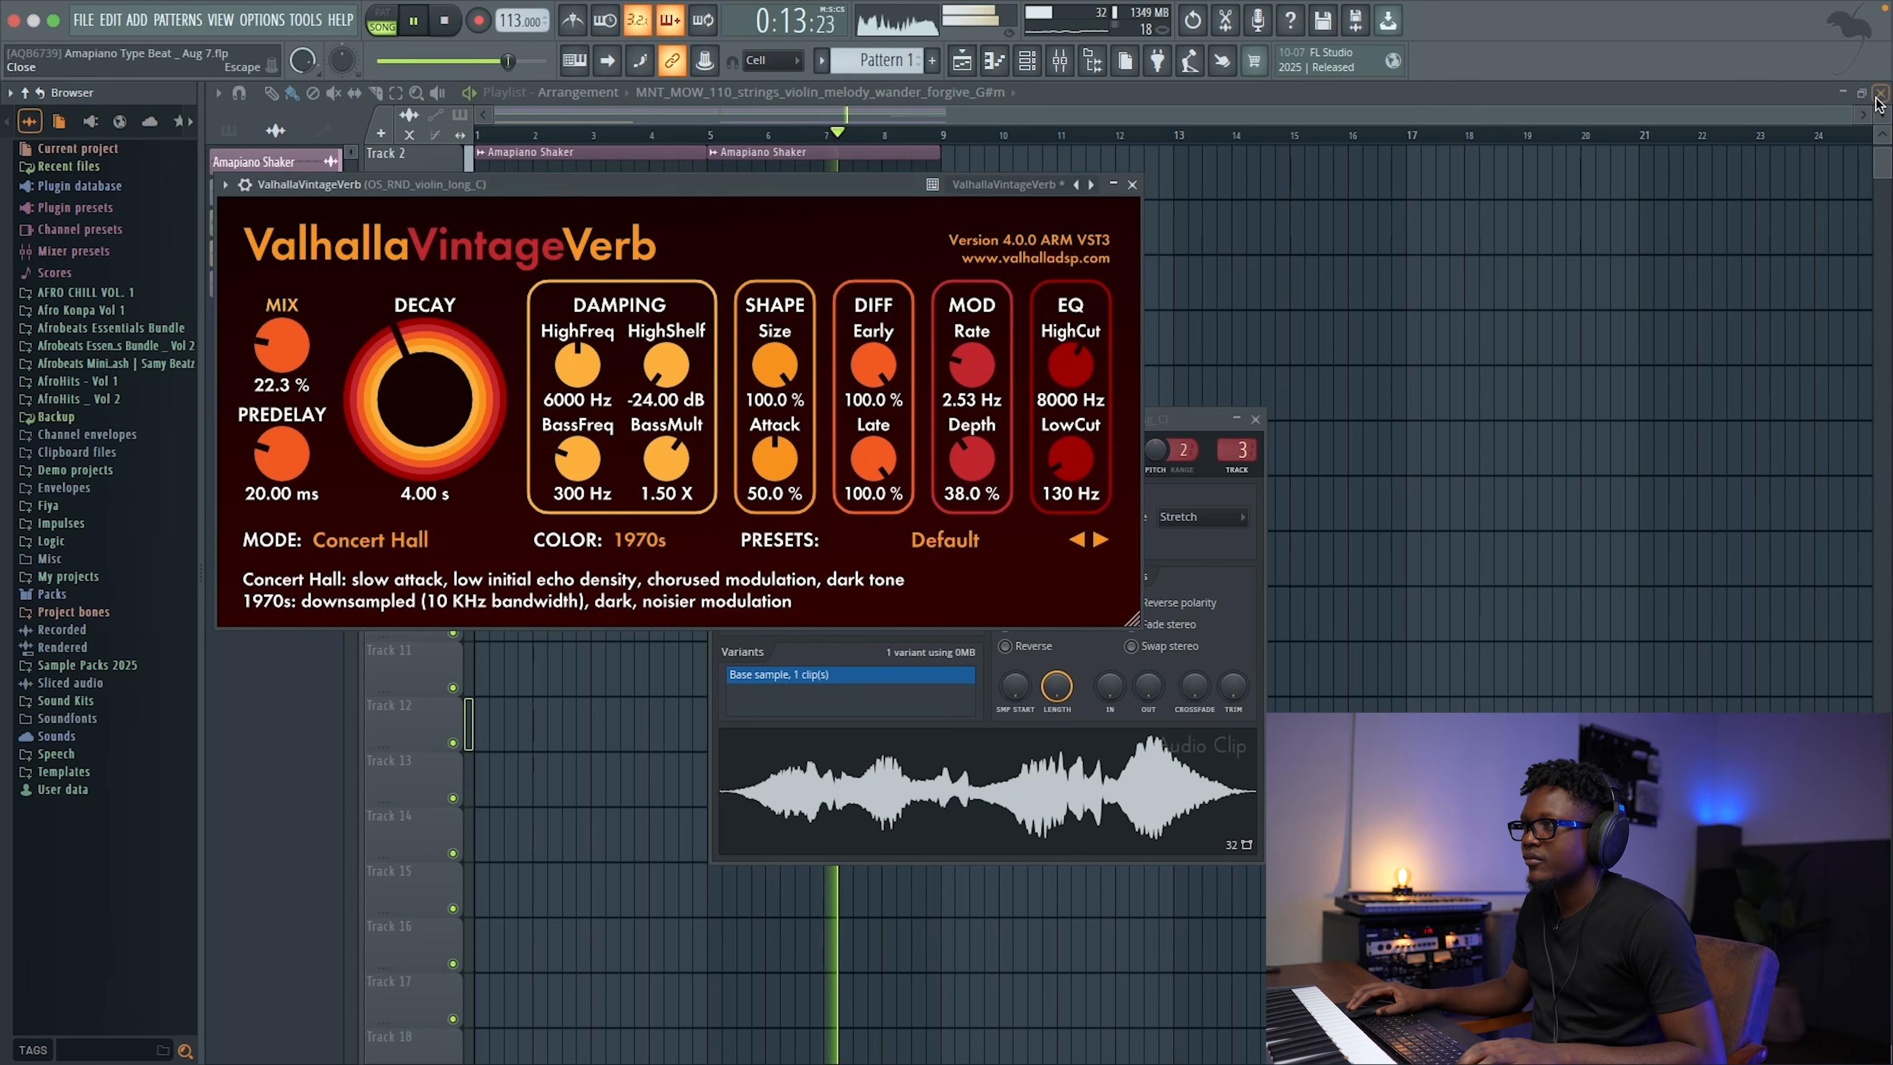
click(1132, 185)
Step: Display all channels in the channel rack, stop playback, and examine the Samy Beatz _ Log Vibe notes
click(1027, 60)
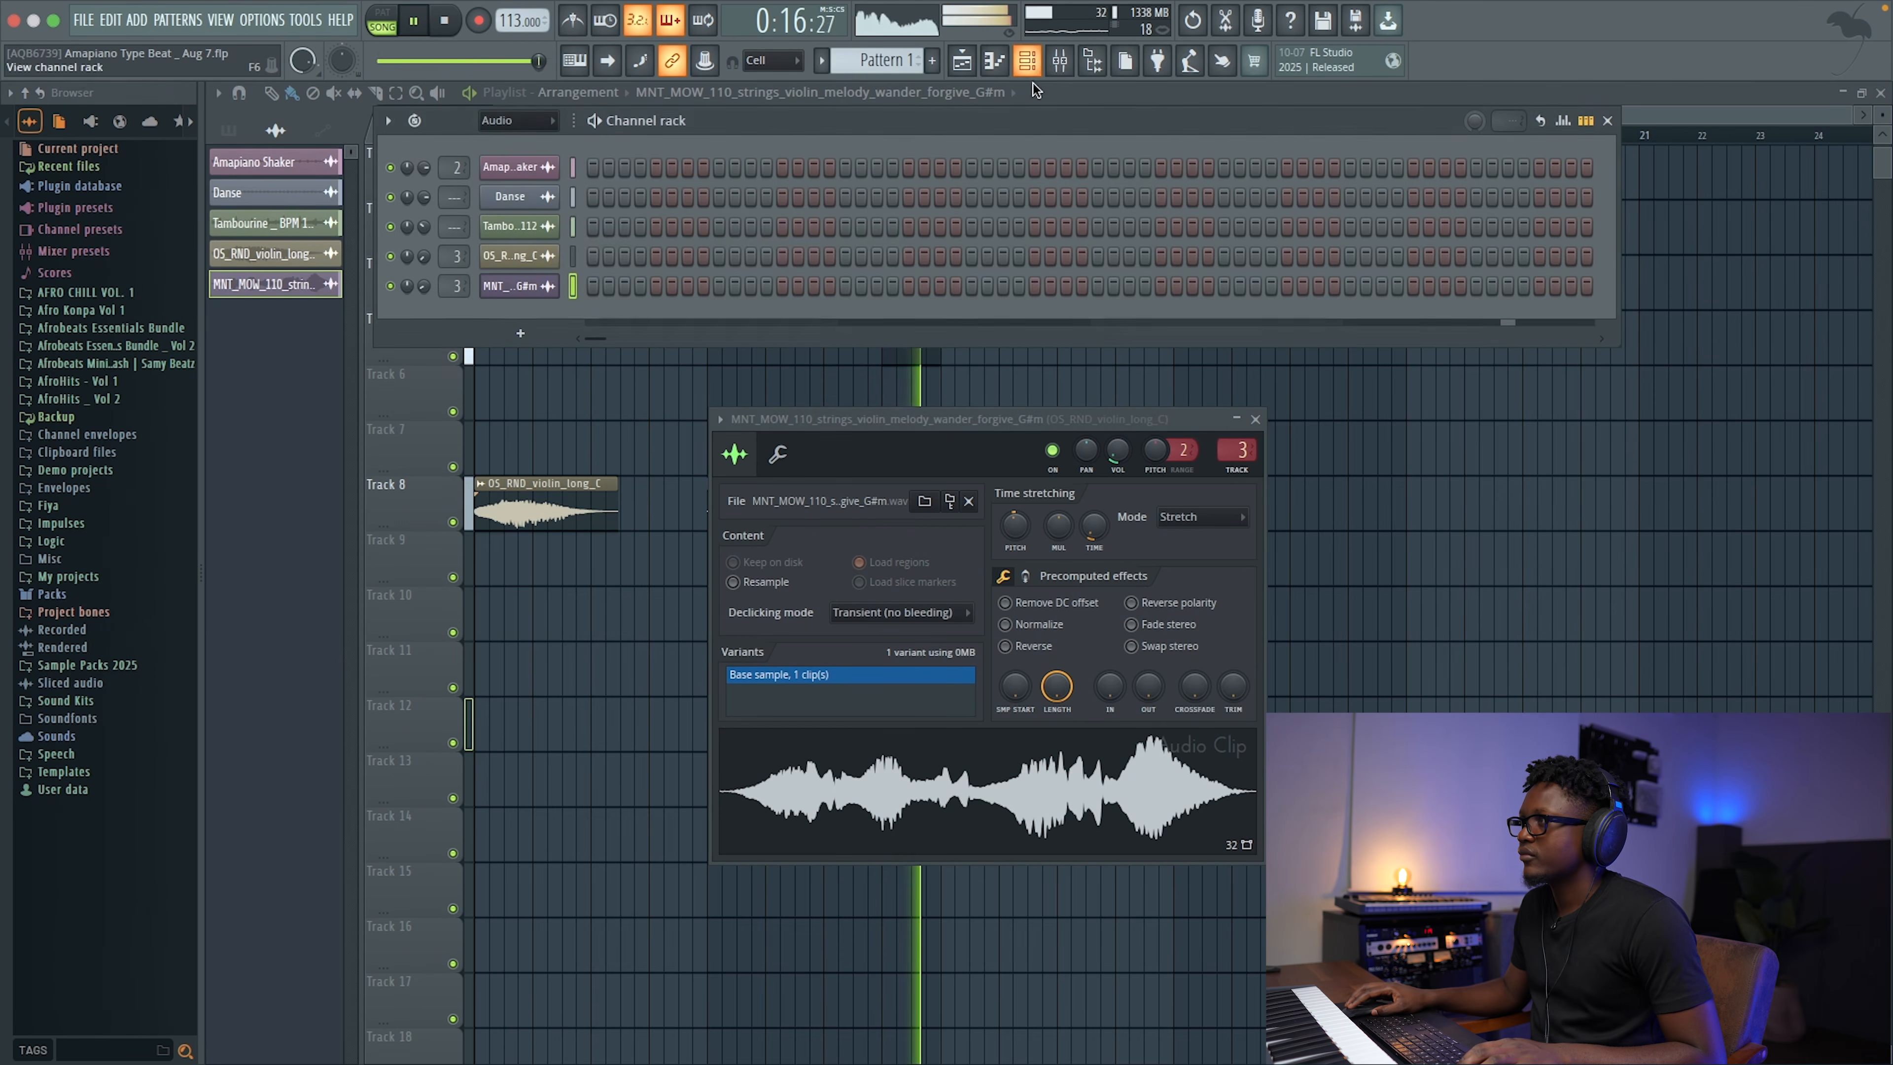
click(517, 120)
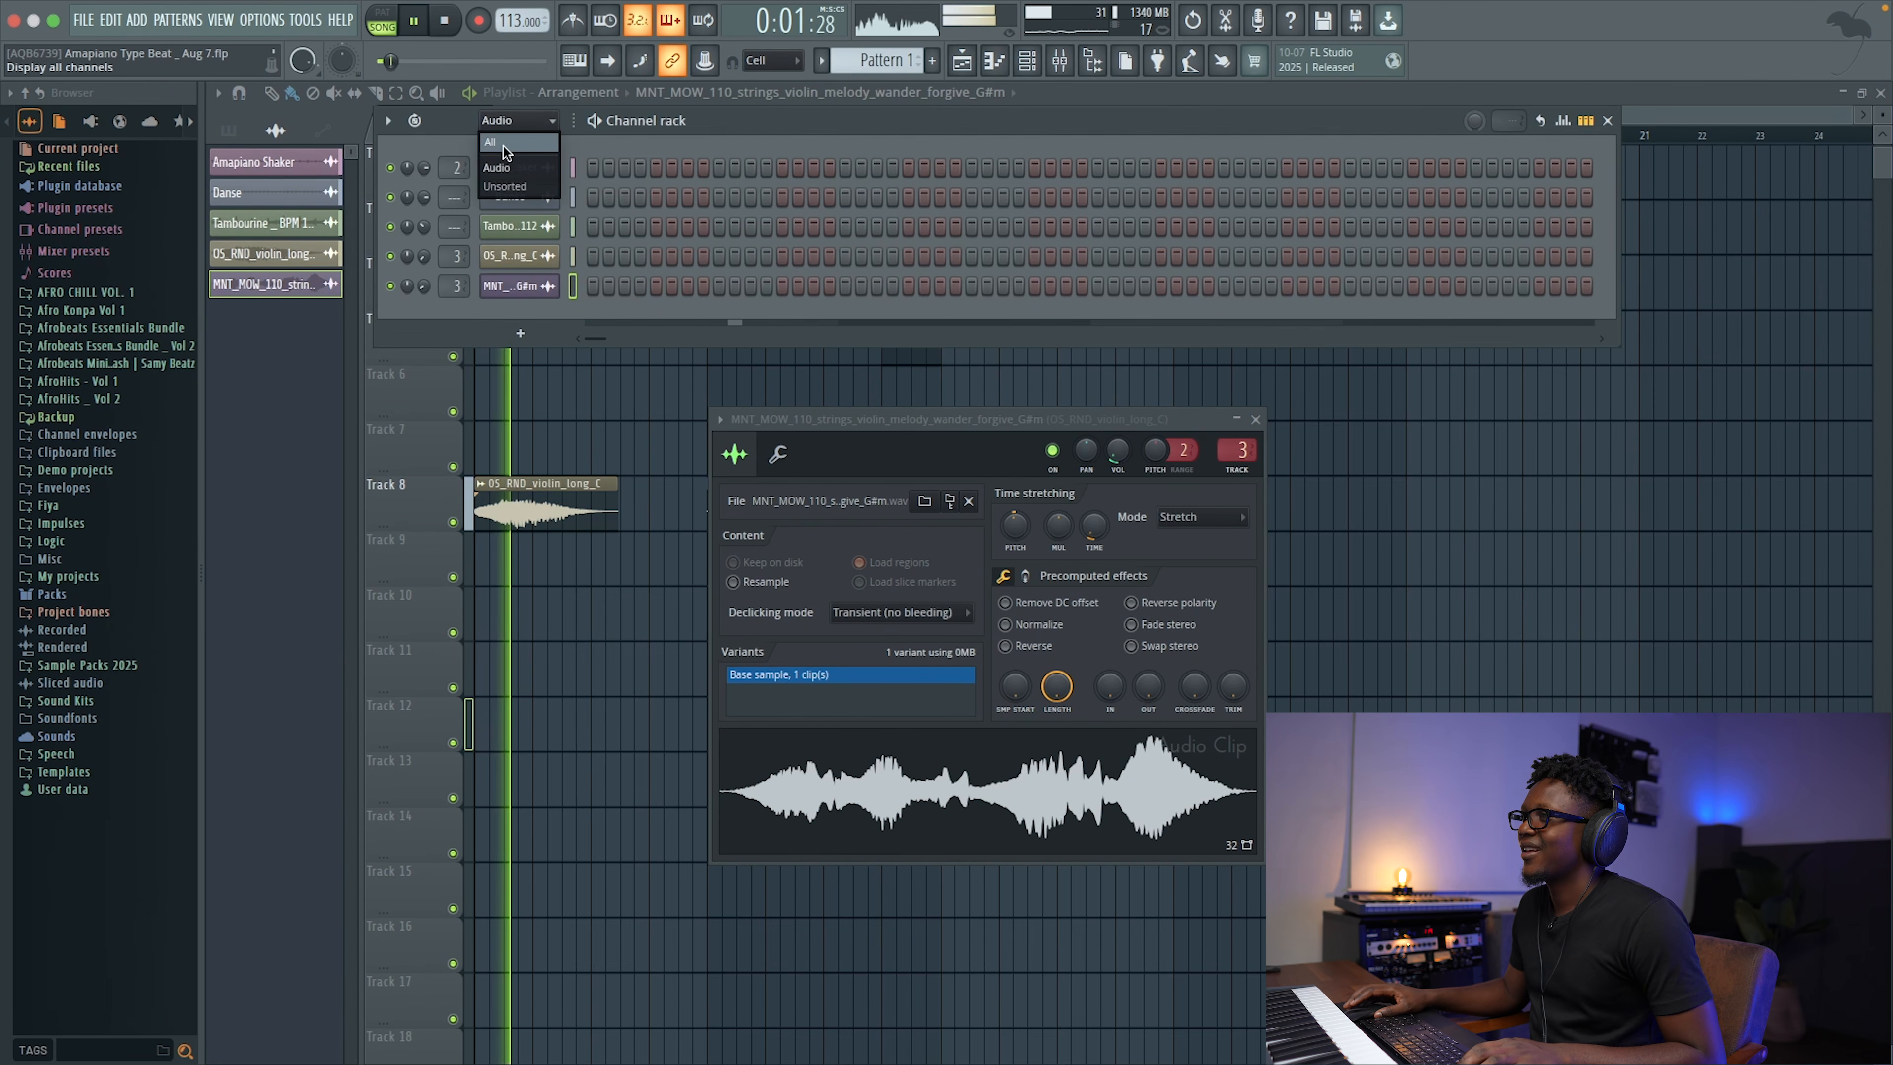
click(514, 179)
key(space)
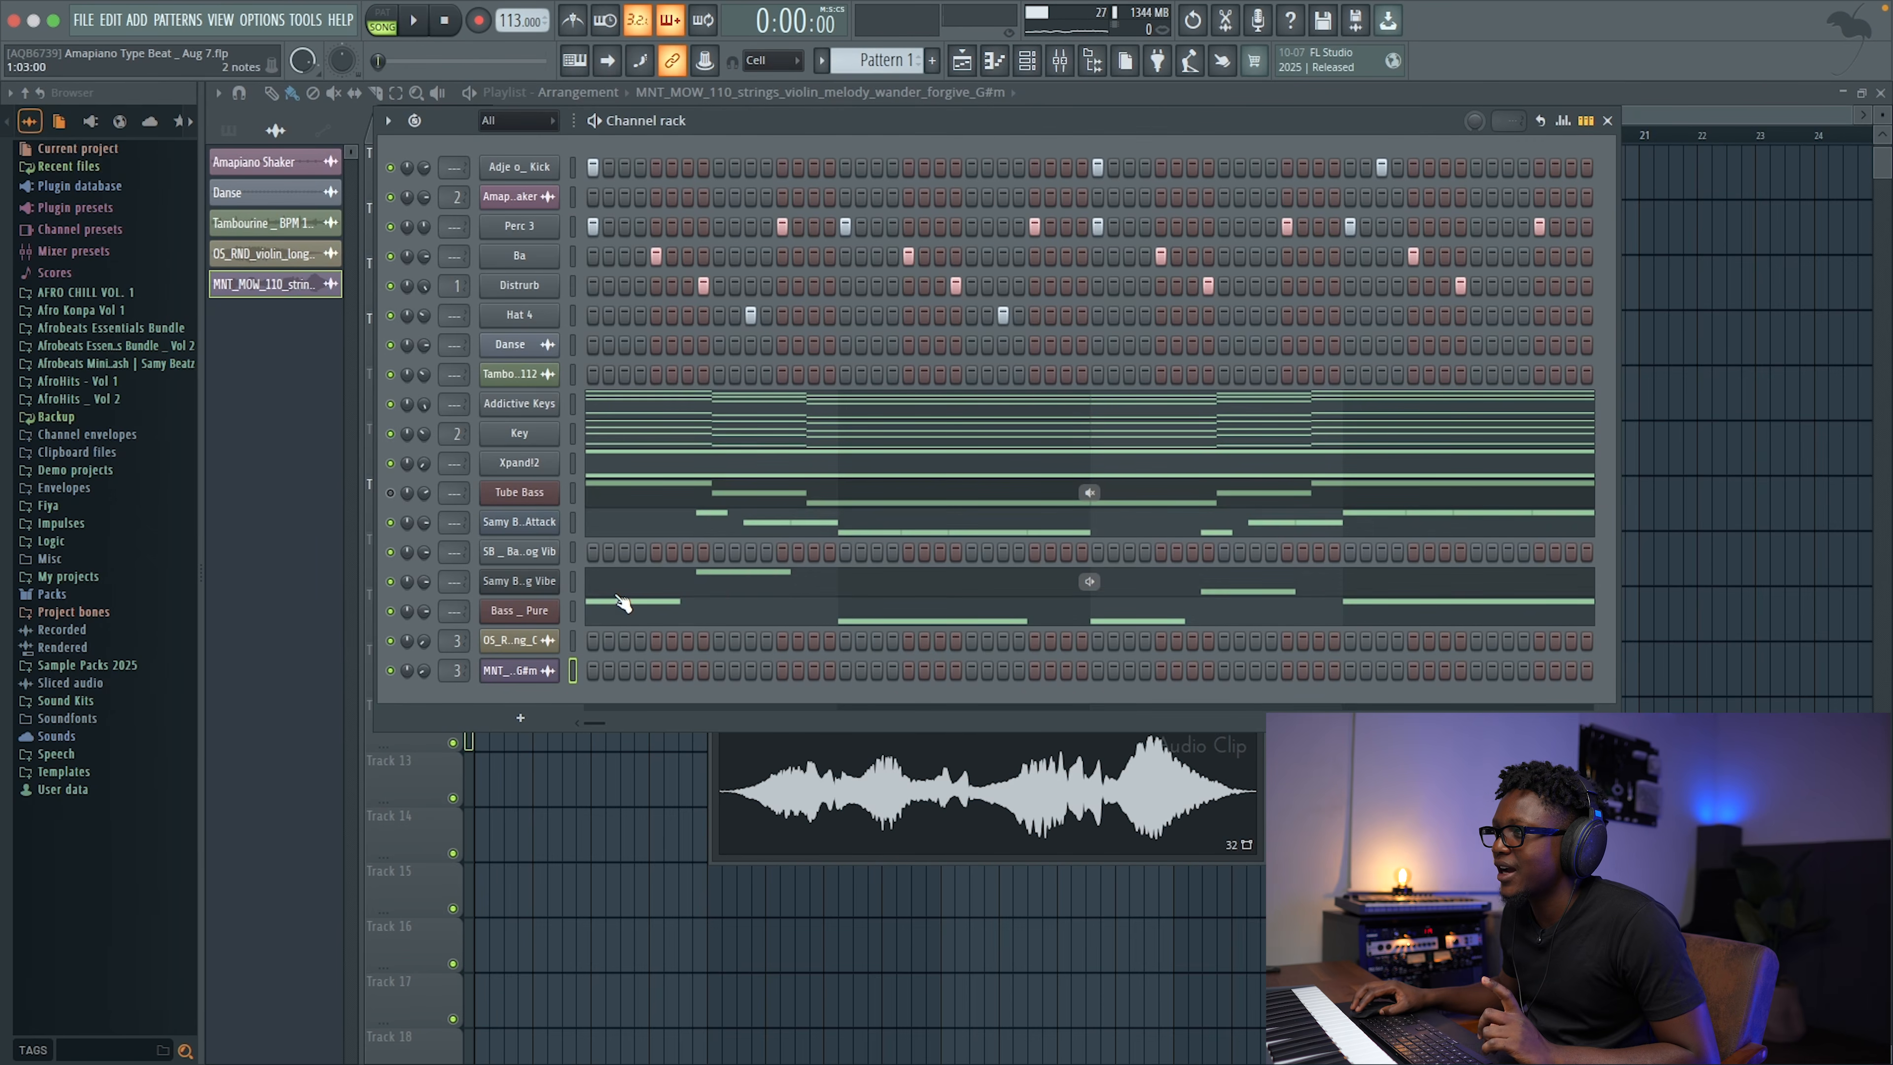
click(684, 591)
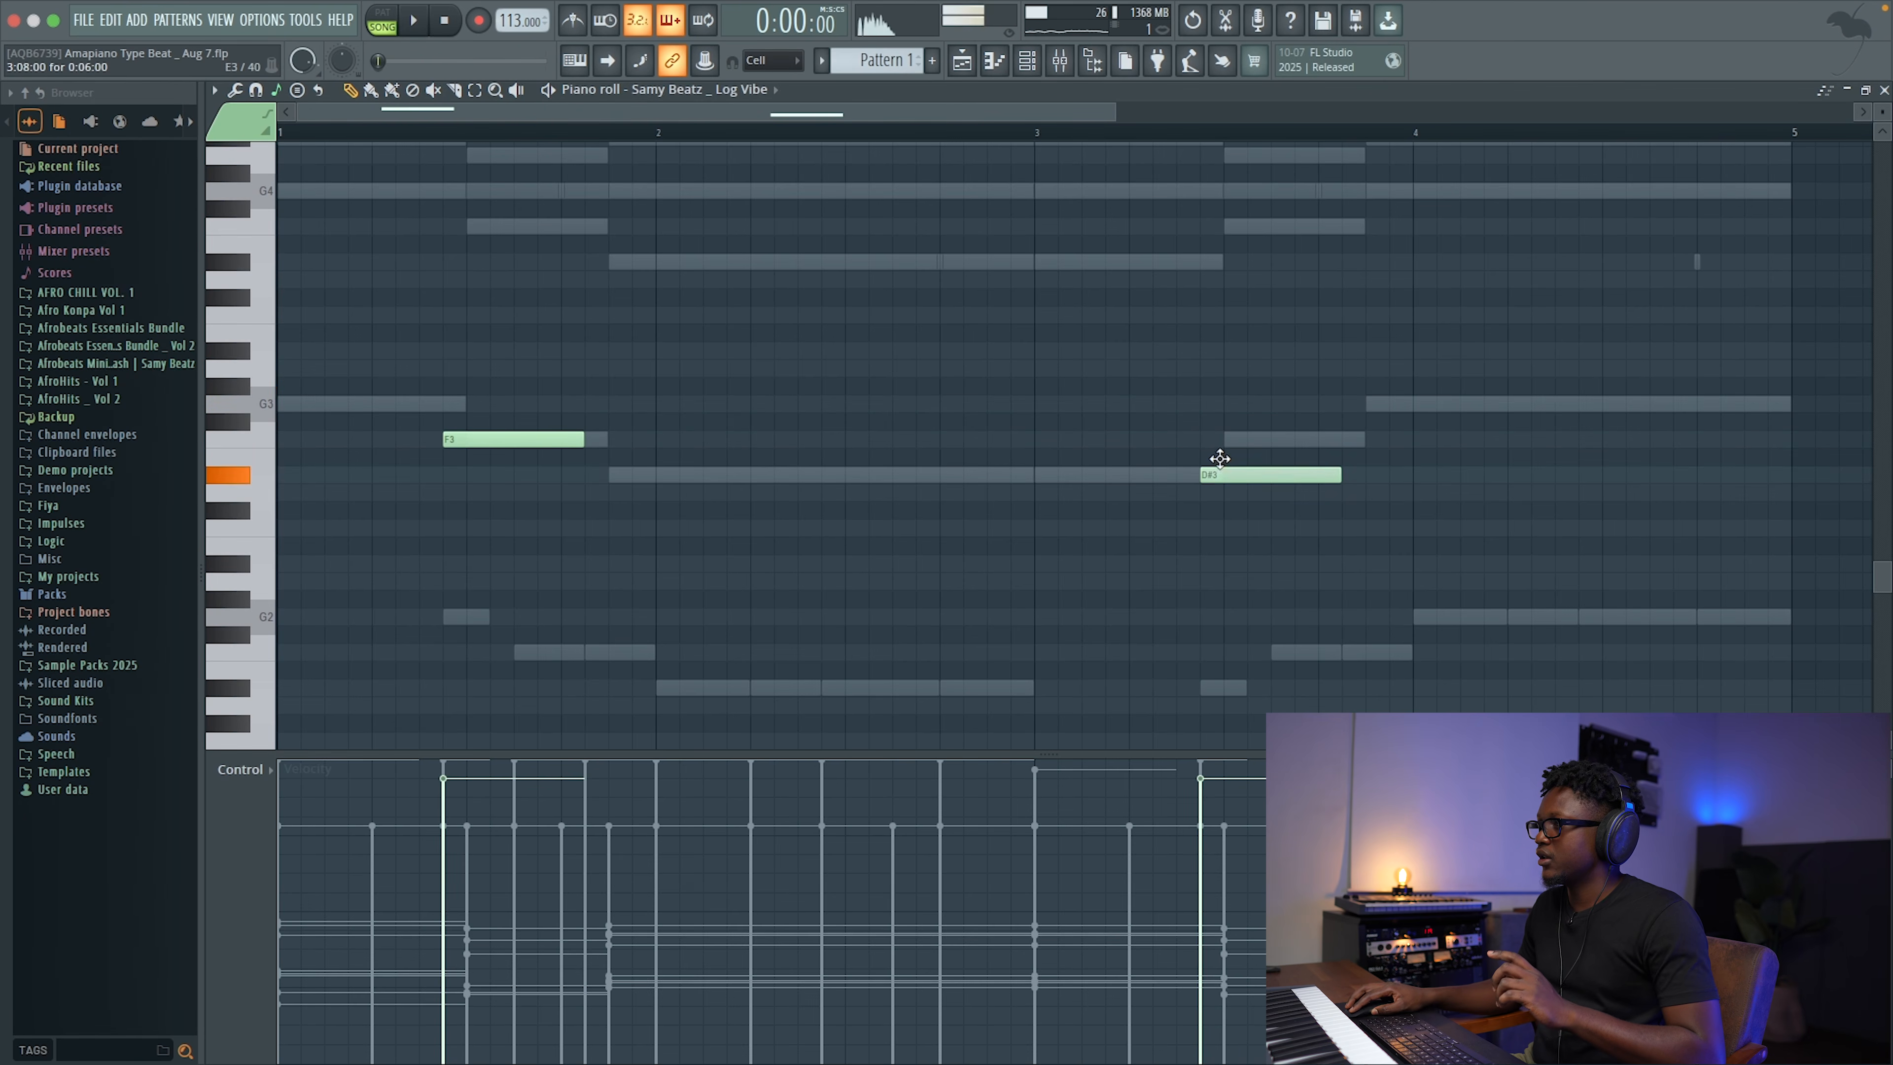
click(1884, 91)
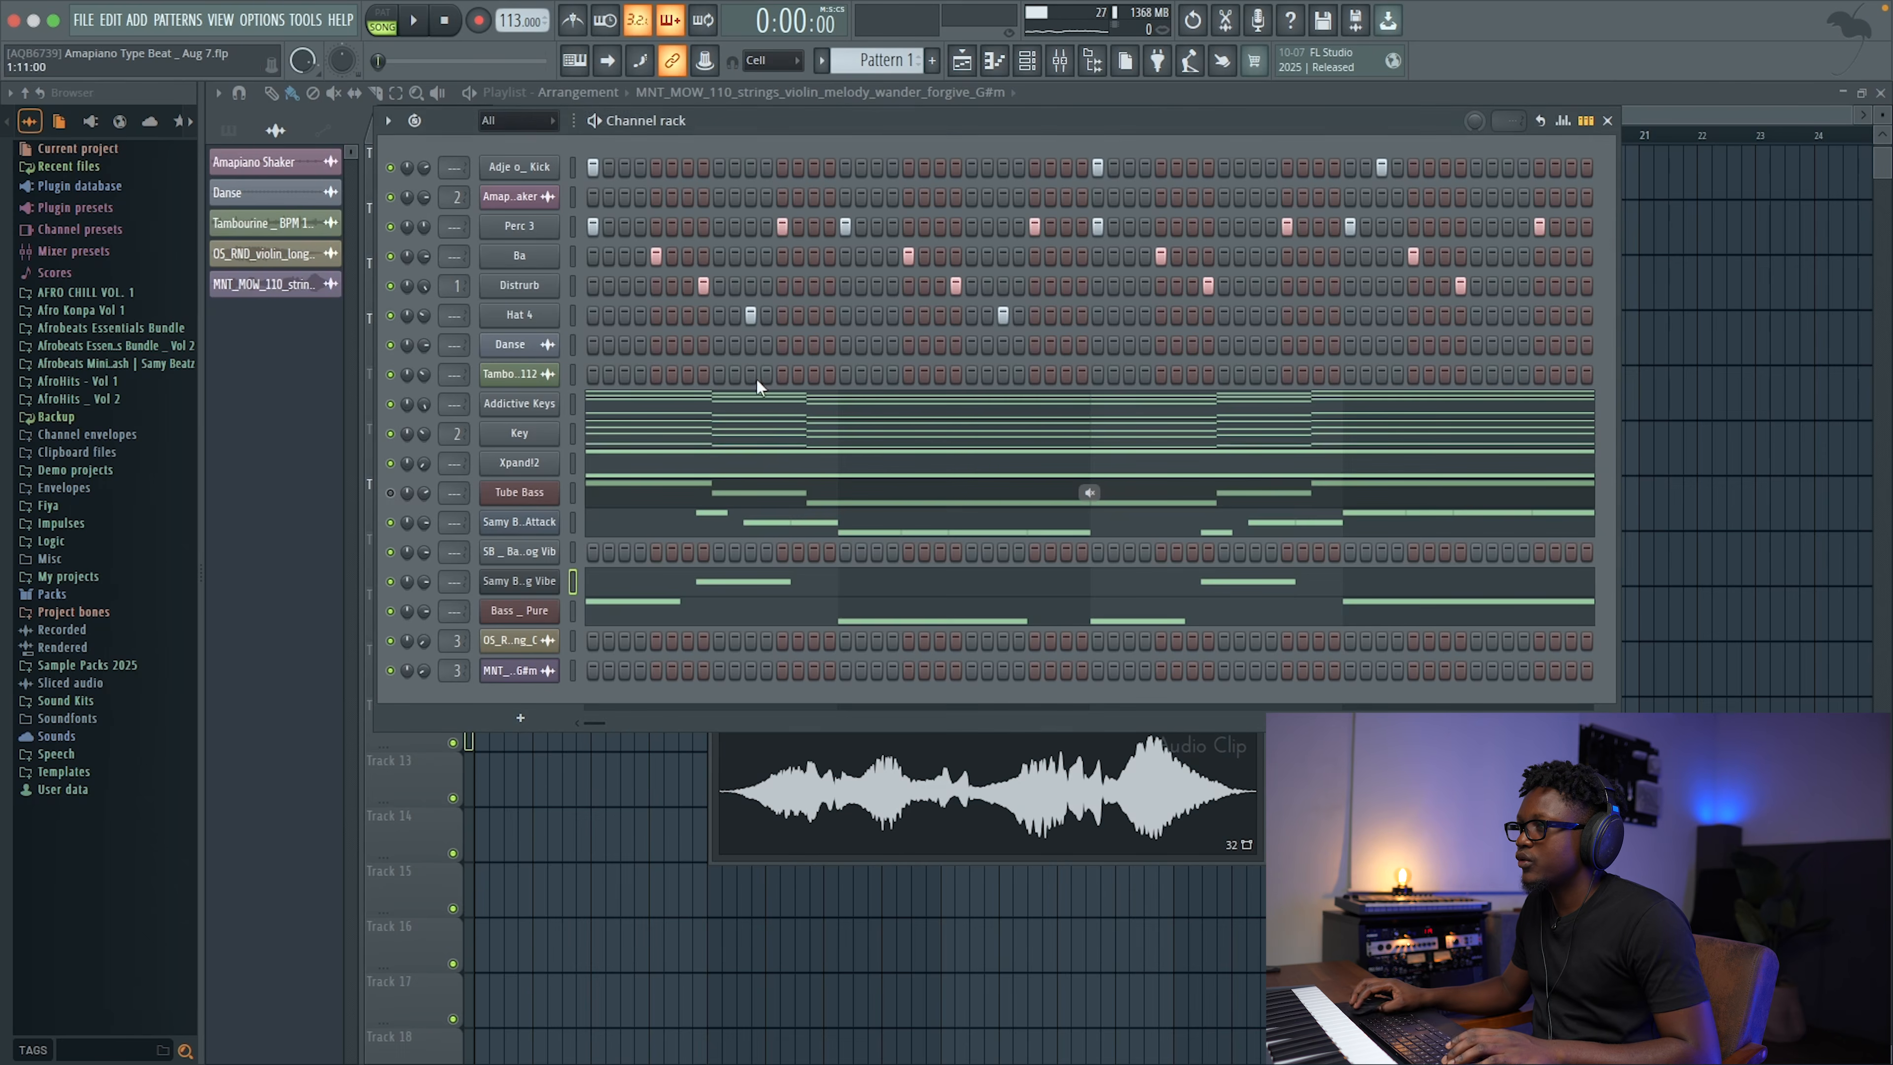
Step: In Bass _ Pure, move the last G4 note two steps earlier and lengthen the first D#4 note to 15 steps during playback
click(799, 605)
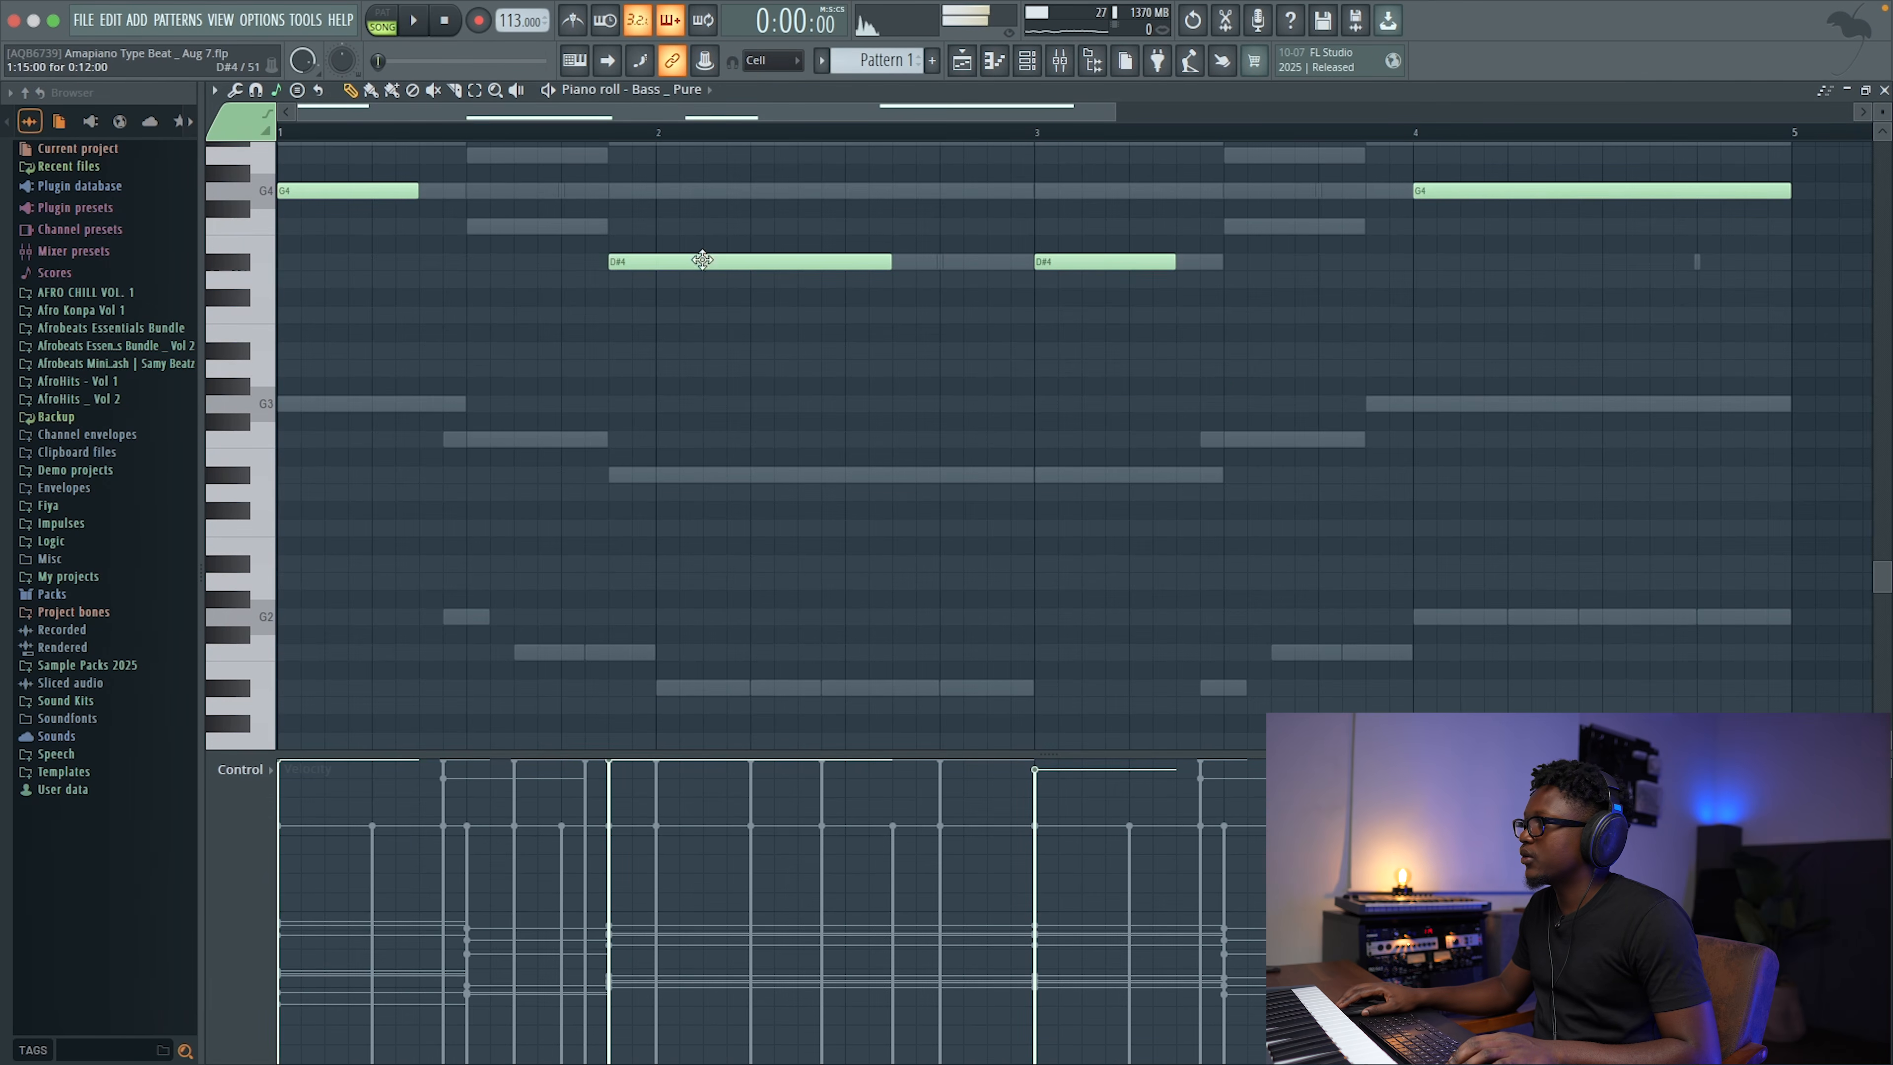
drag(1378, 195, 1401, 195)
key(space)
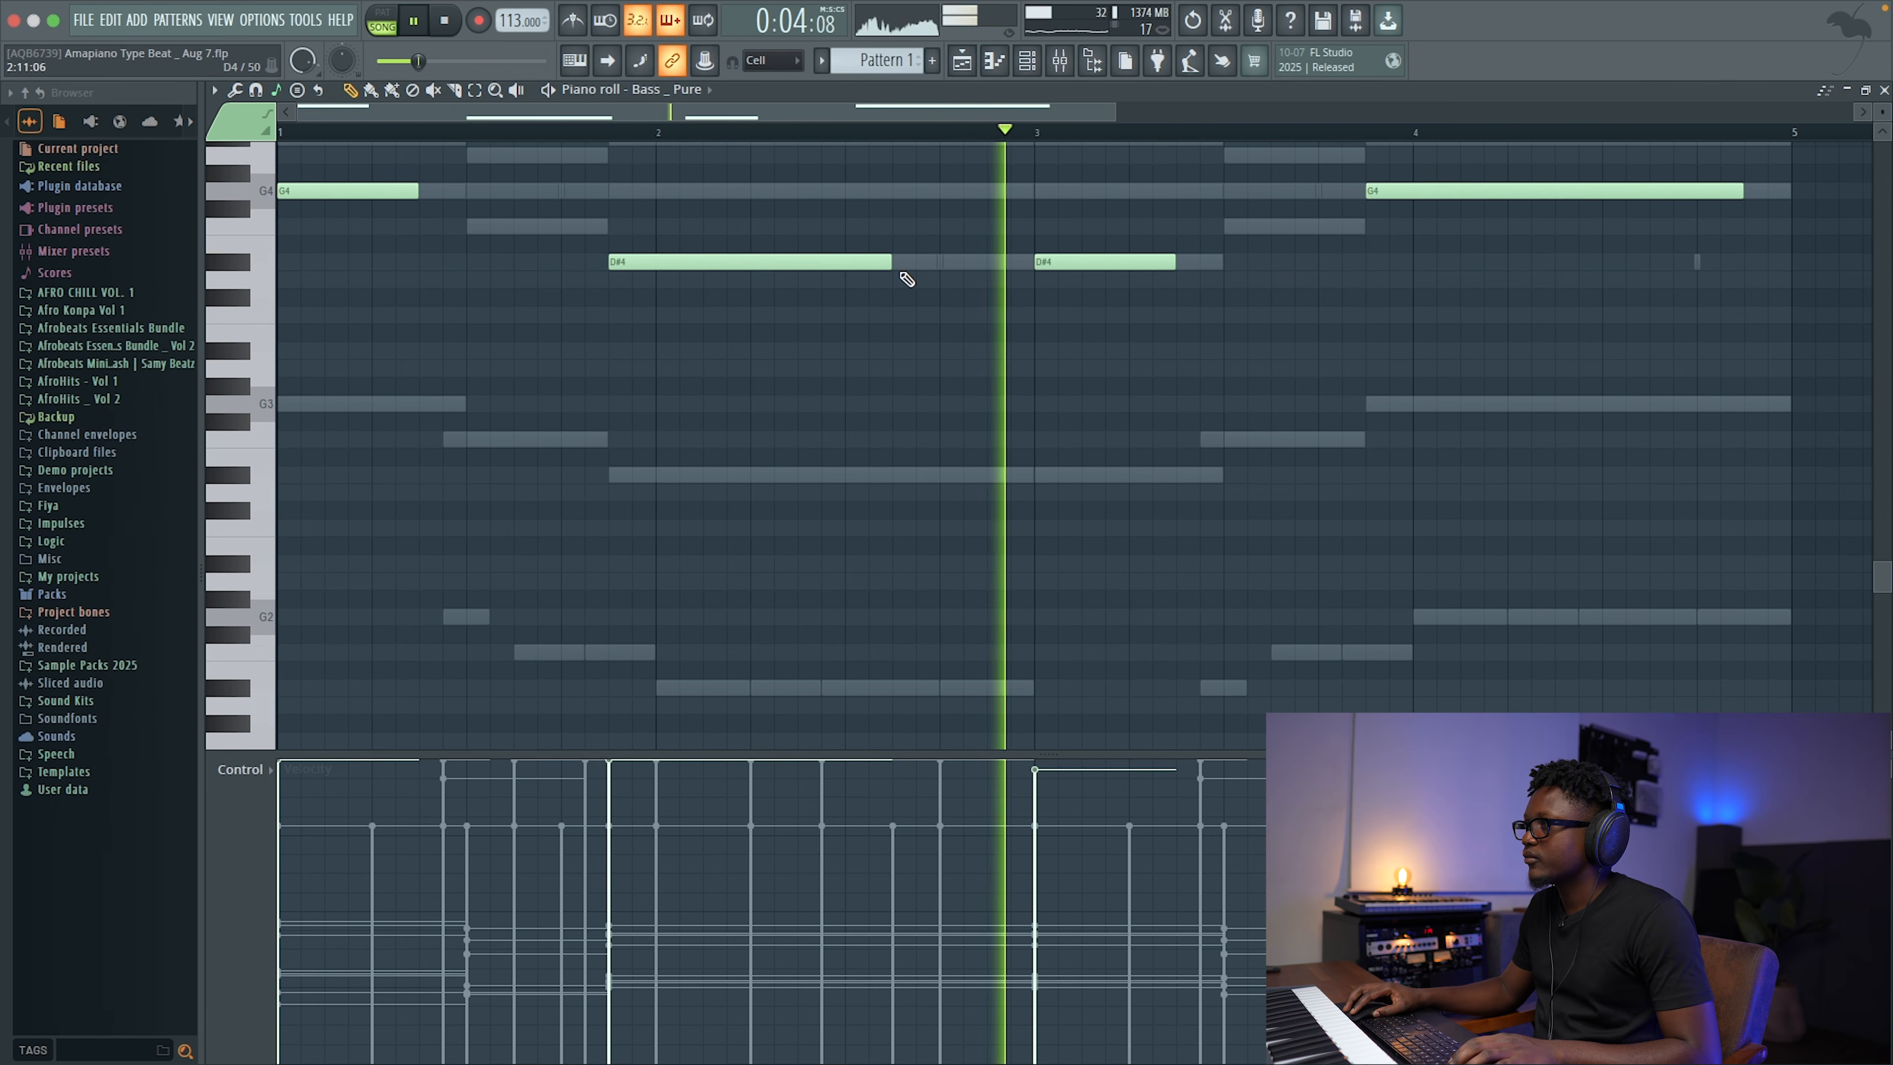
drag(892, 260, 958, 261)
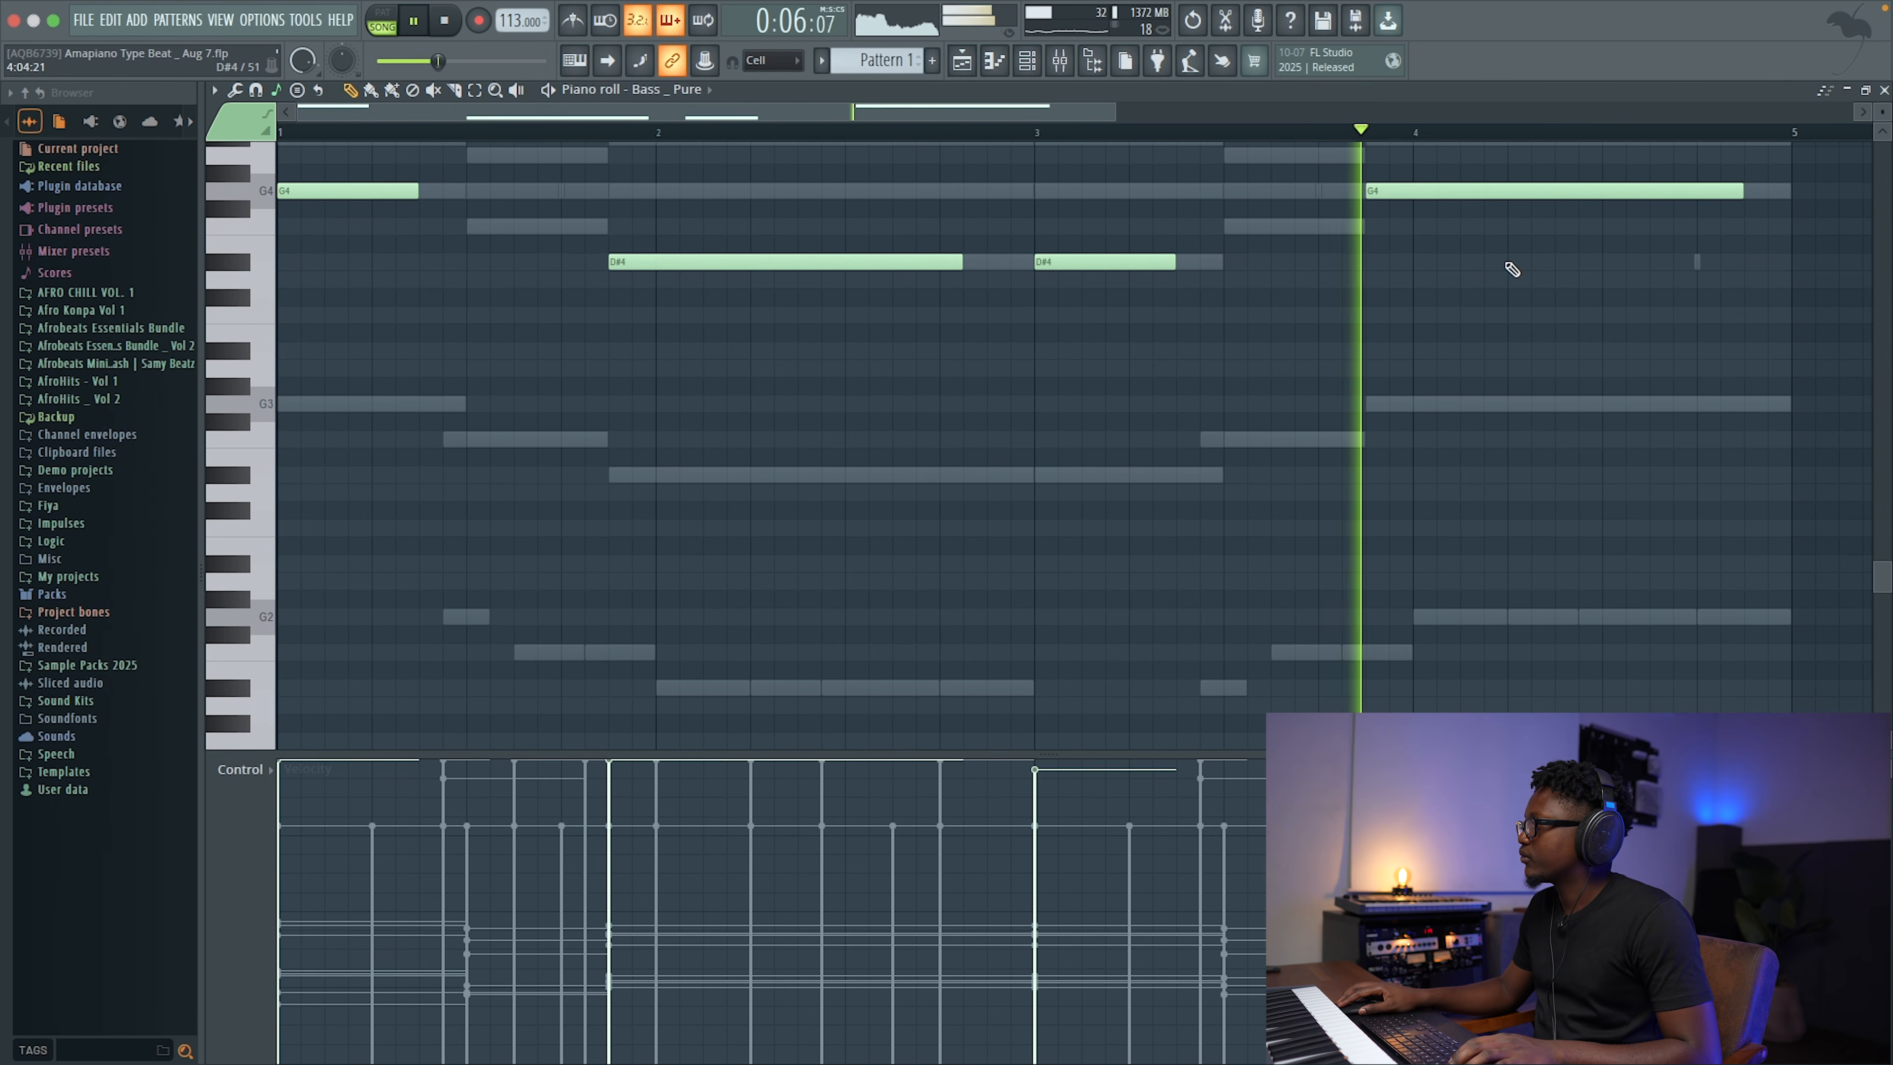
Step: Return to the playlist, select the Pattern 2 clip on Track 5, and stop playback
click(1883, 91)
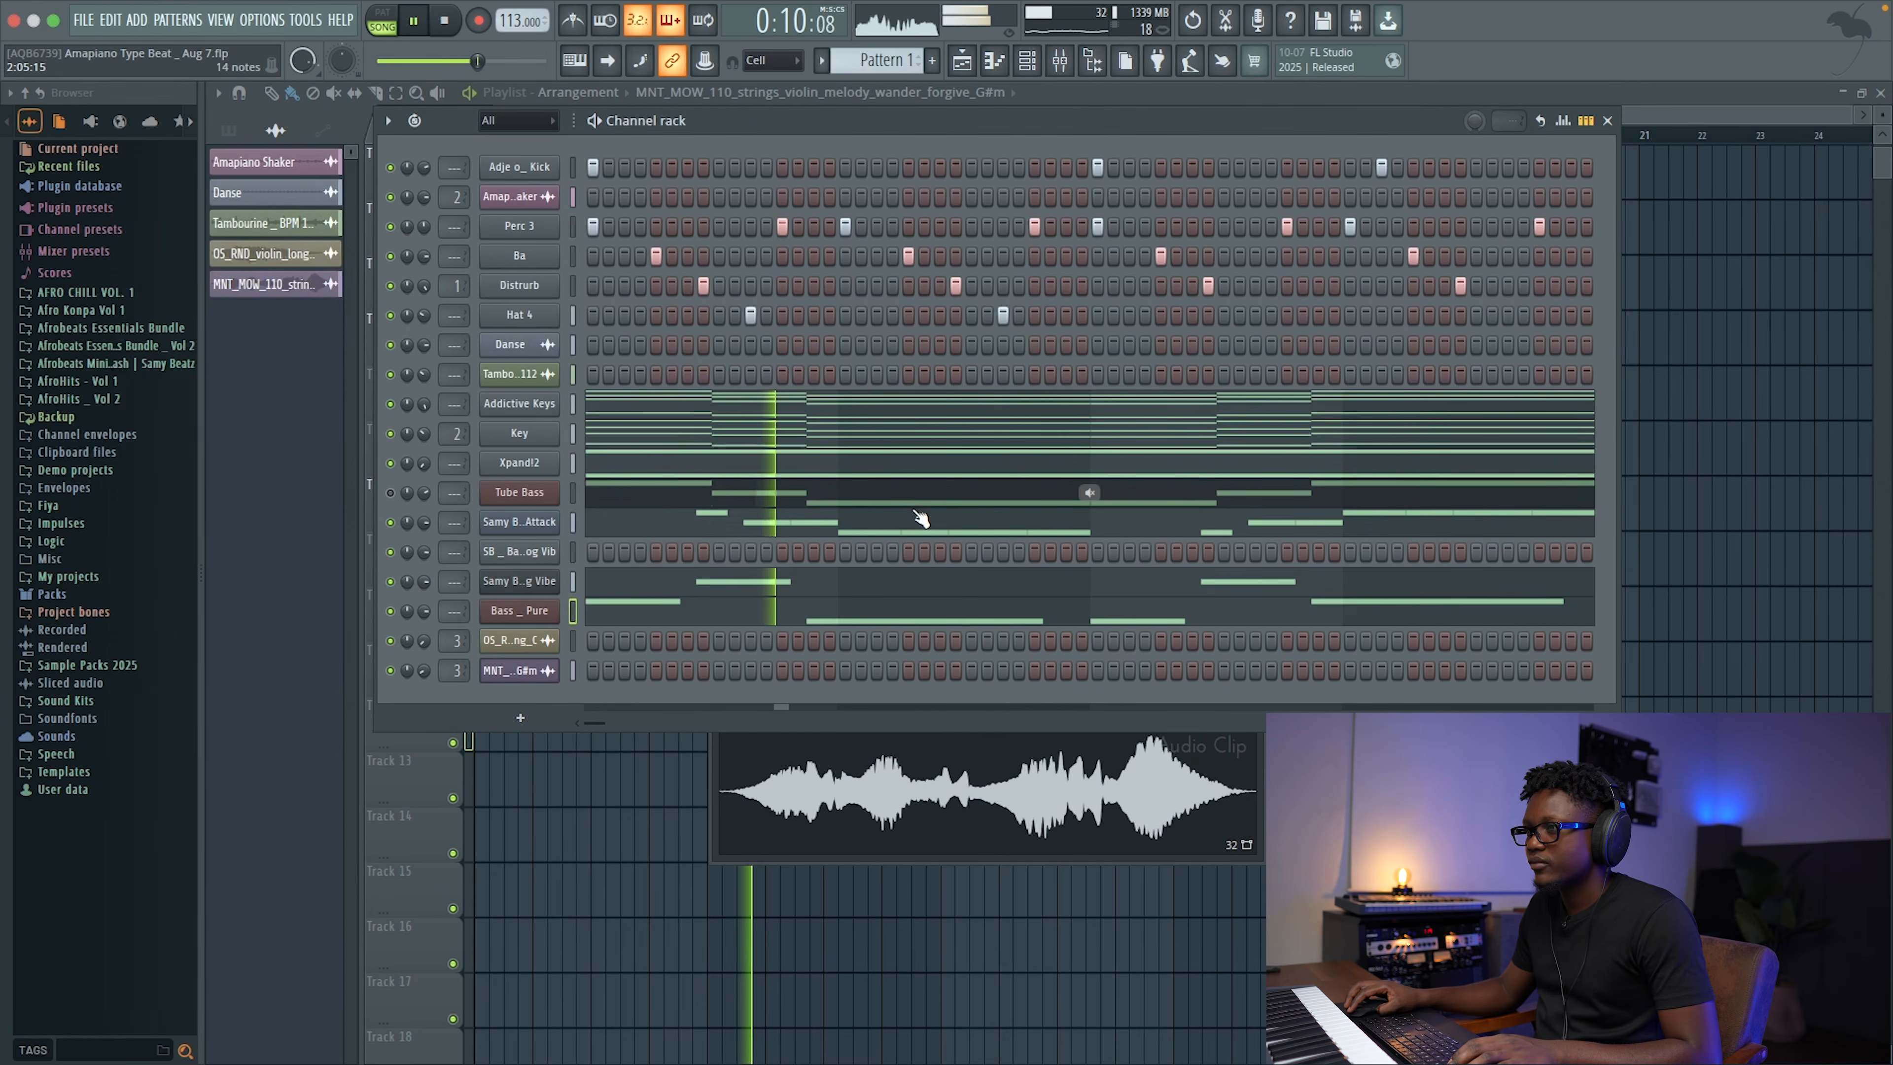
click(962, 63)
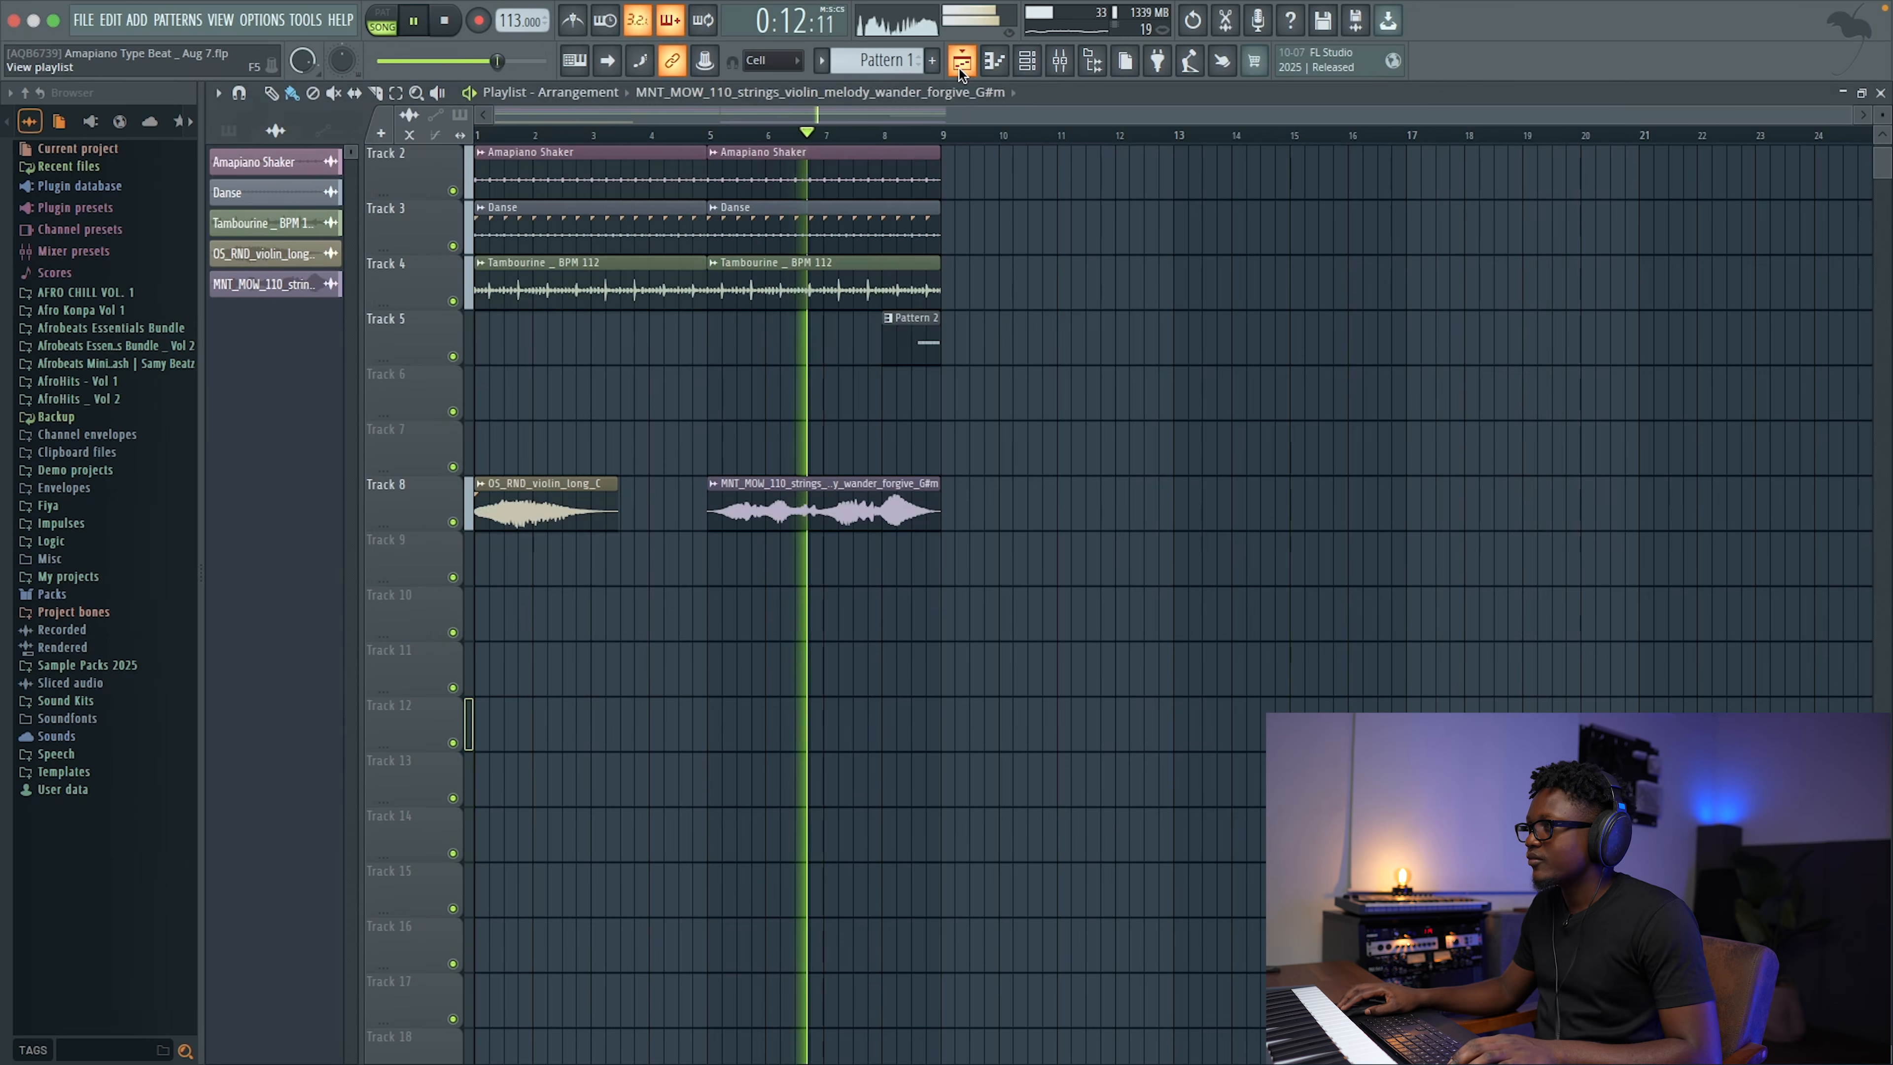
click(923, 343)
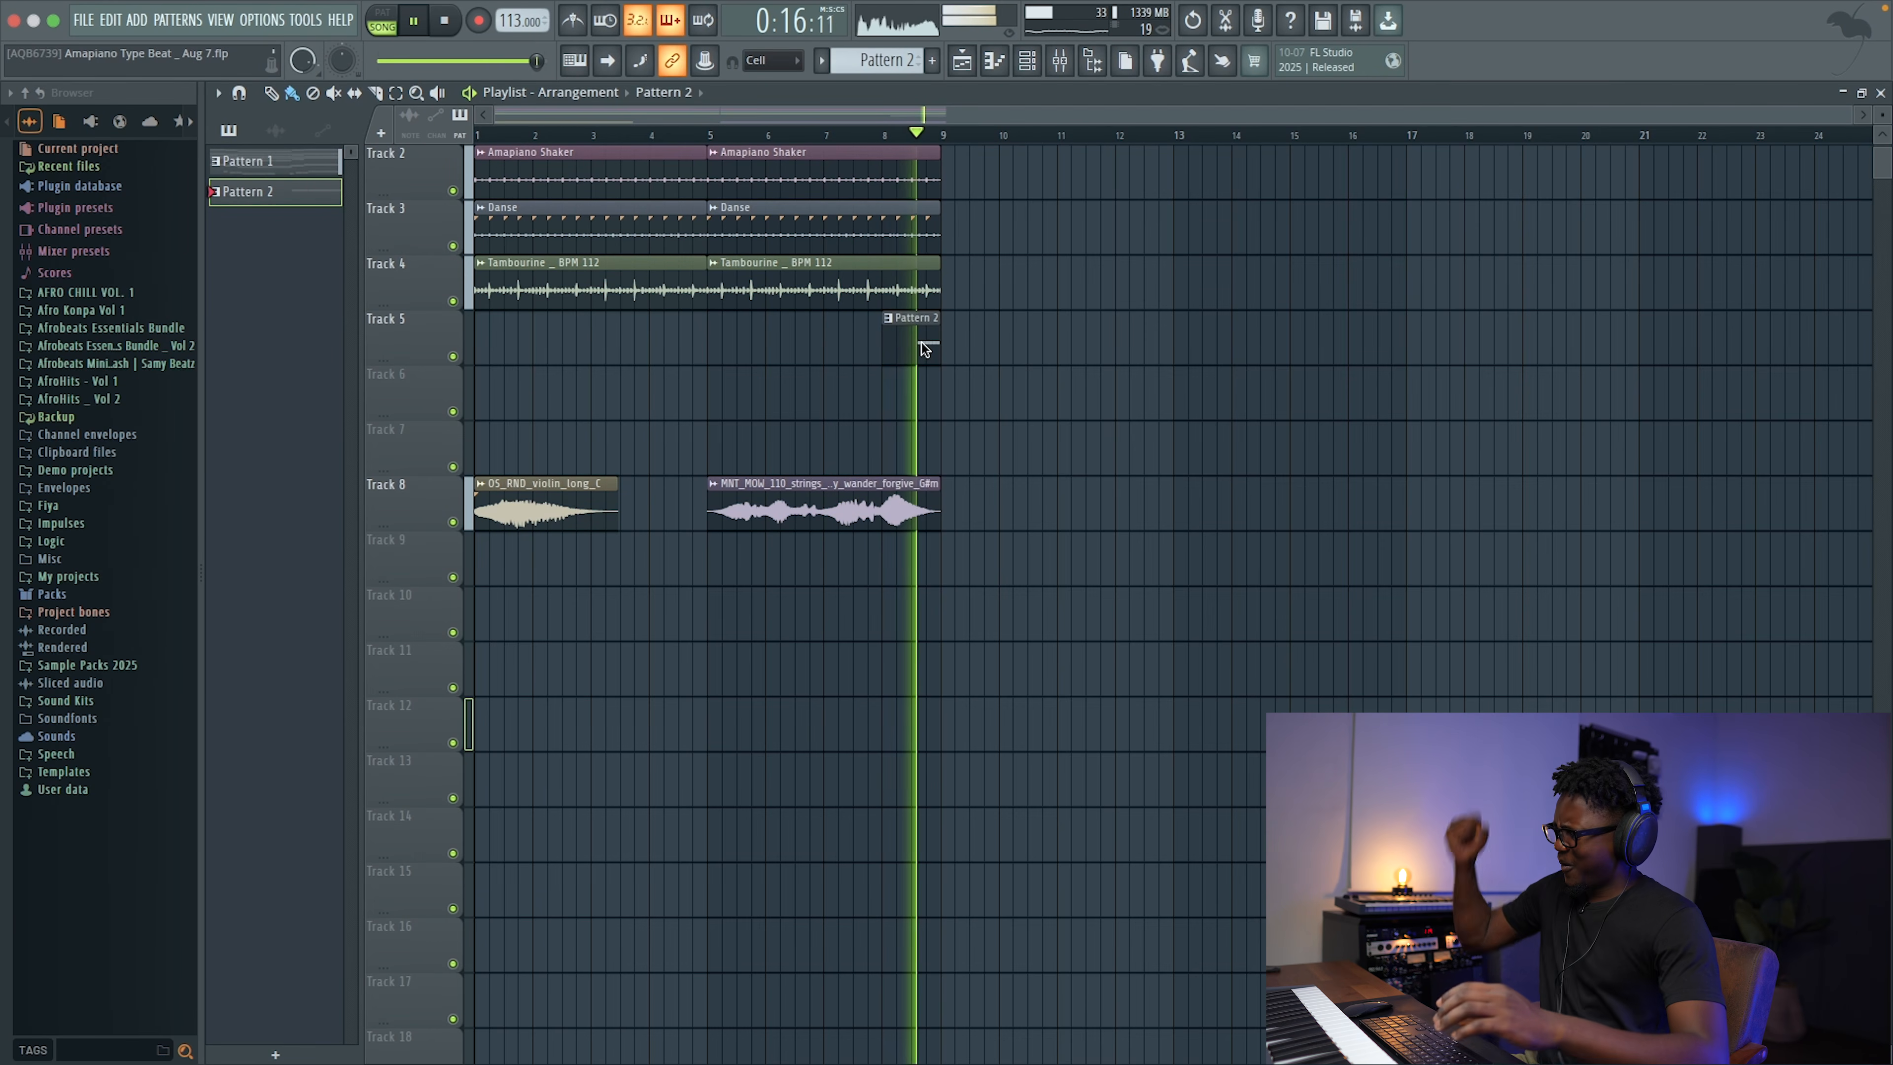
key(space)
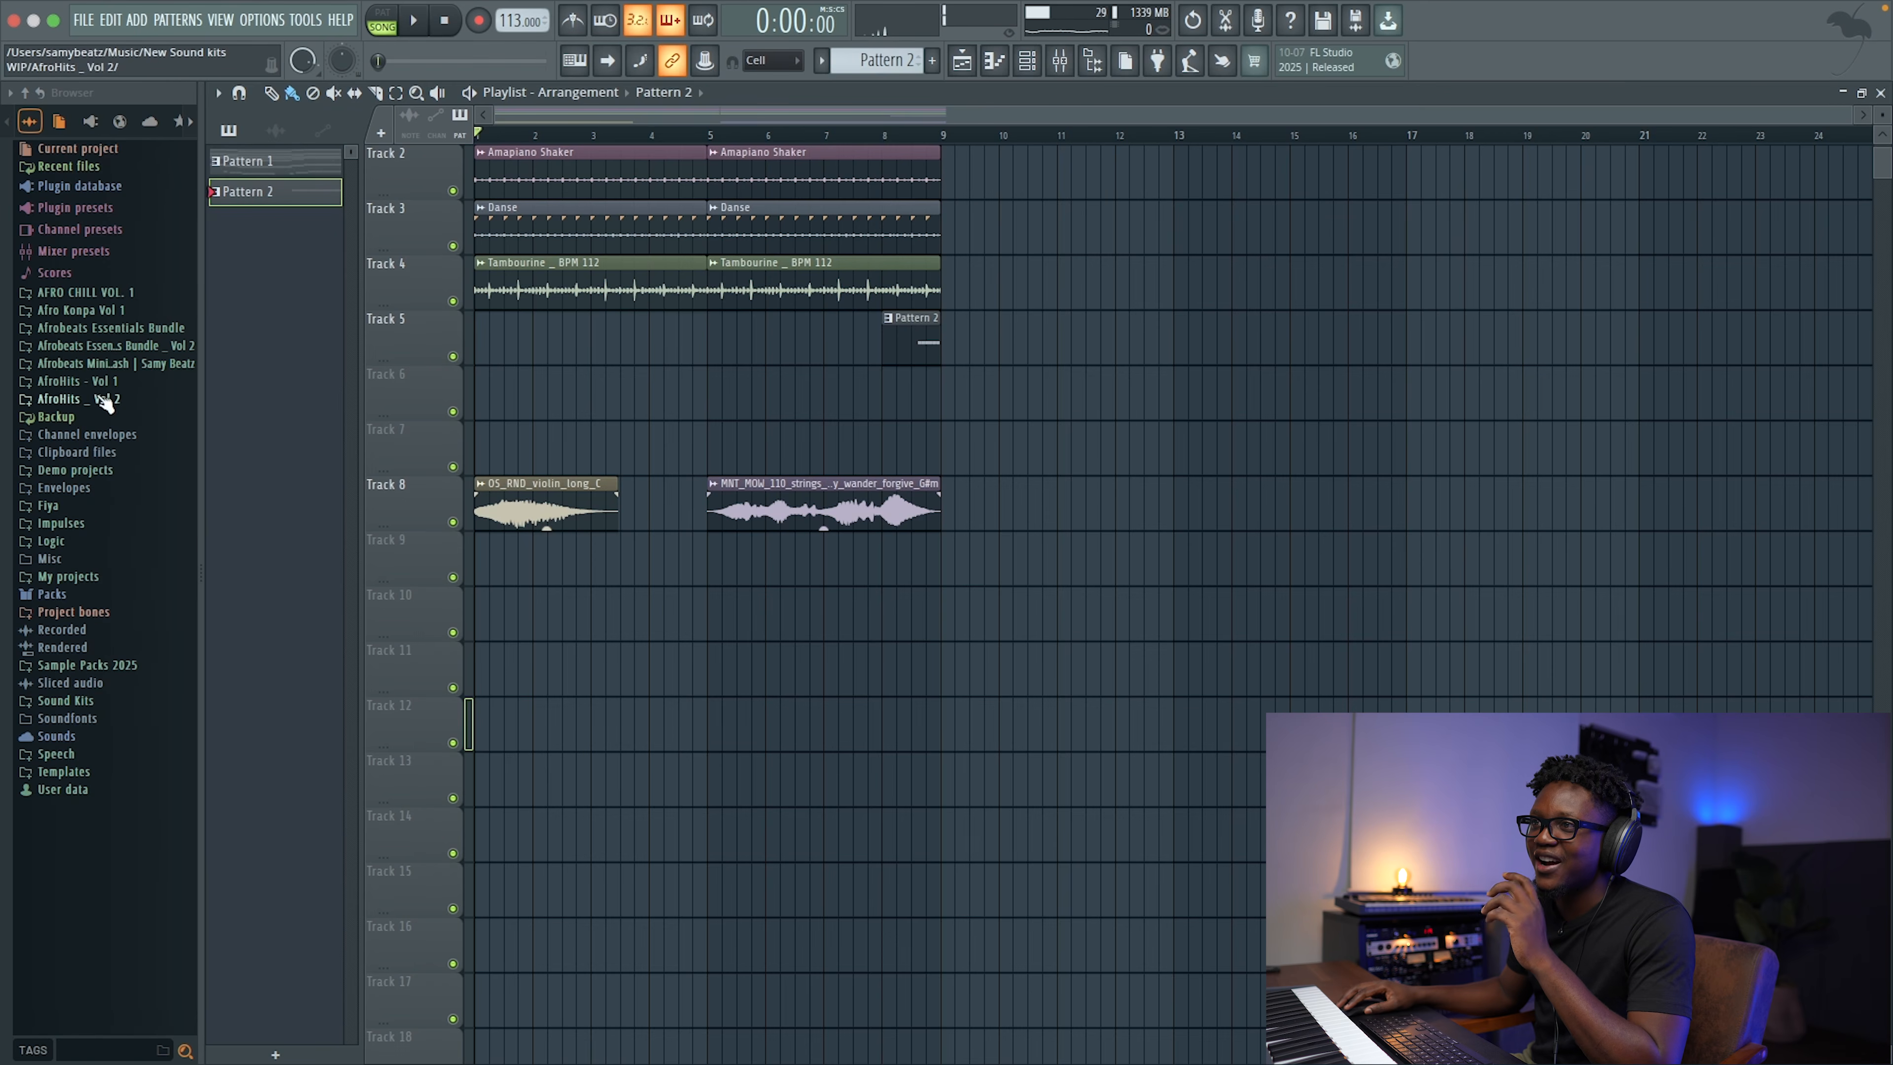
Step: Place the Kata Kata crash from the Suka _ Amapiano folder on Track 6 at bar 1
click(123, 345)
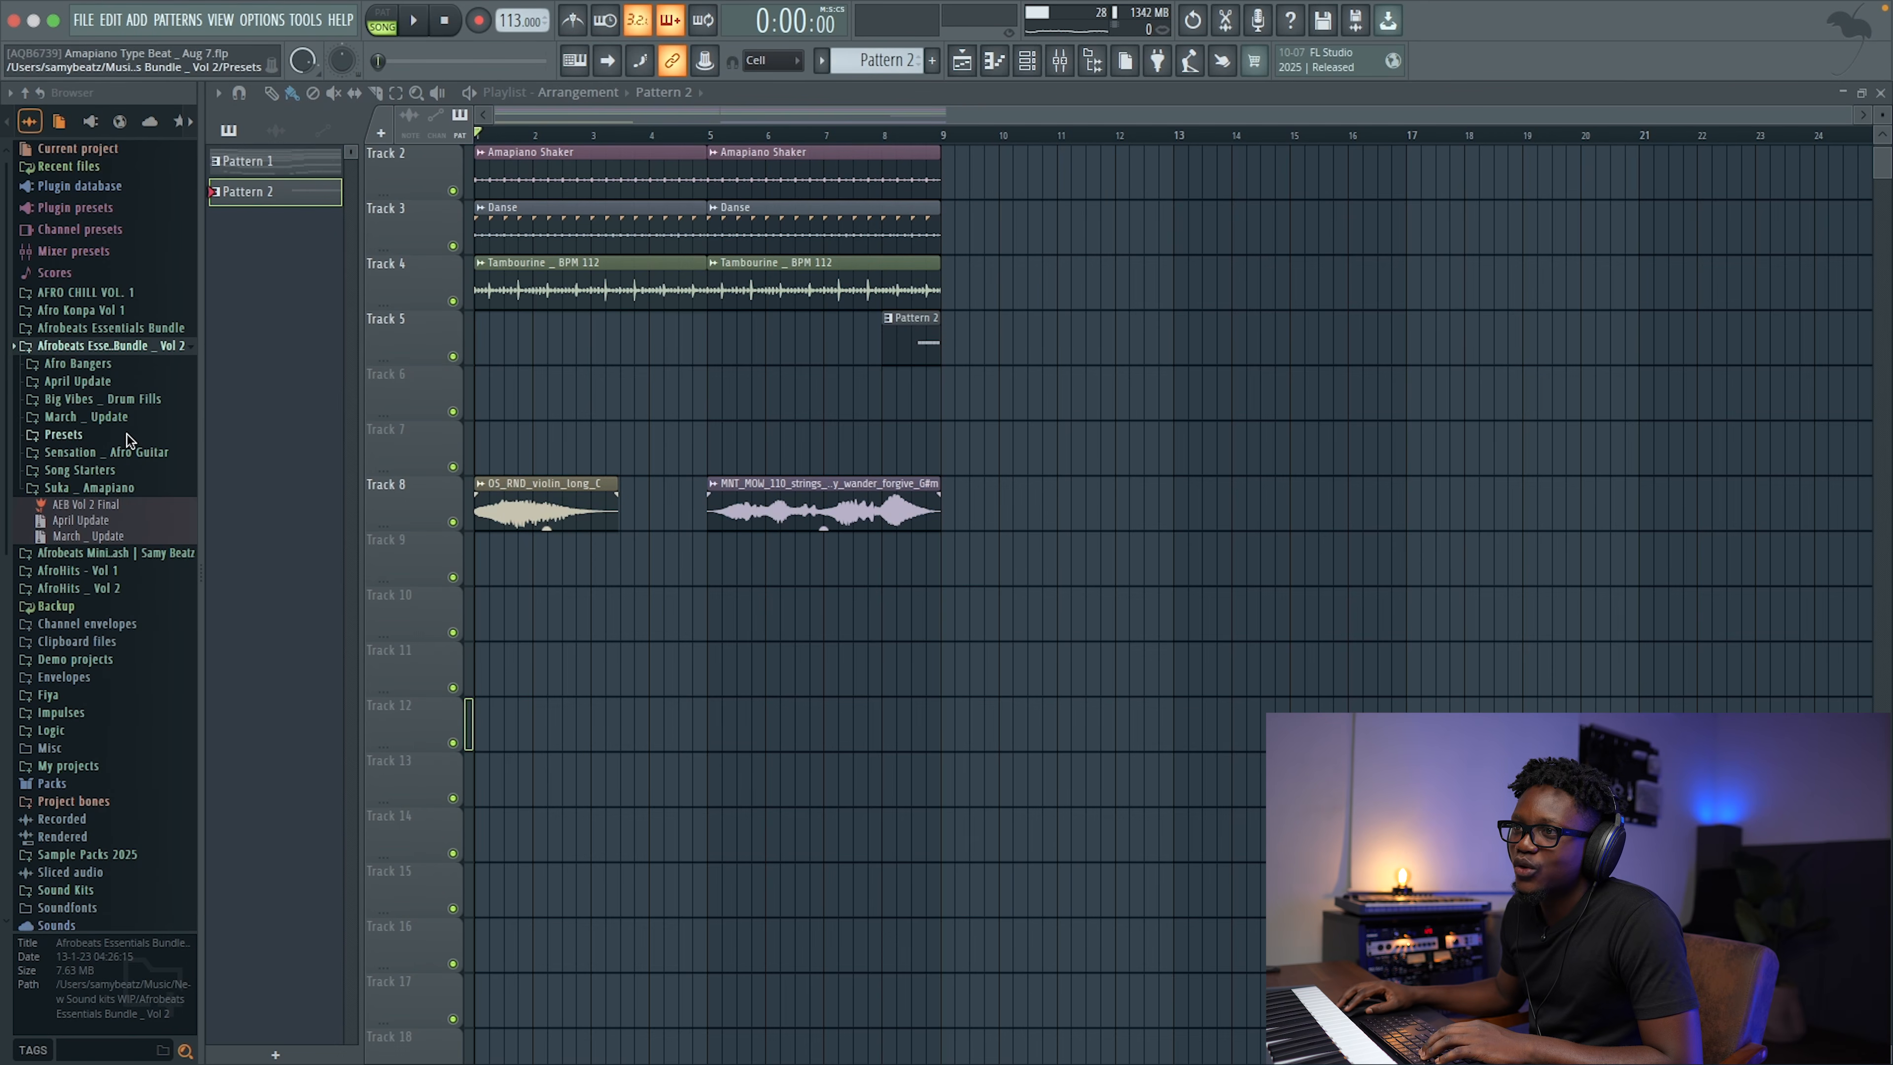
click(96, 487)
click(68, 524)
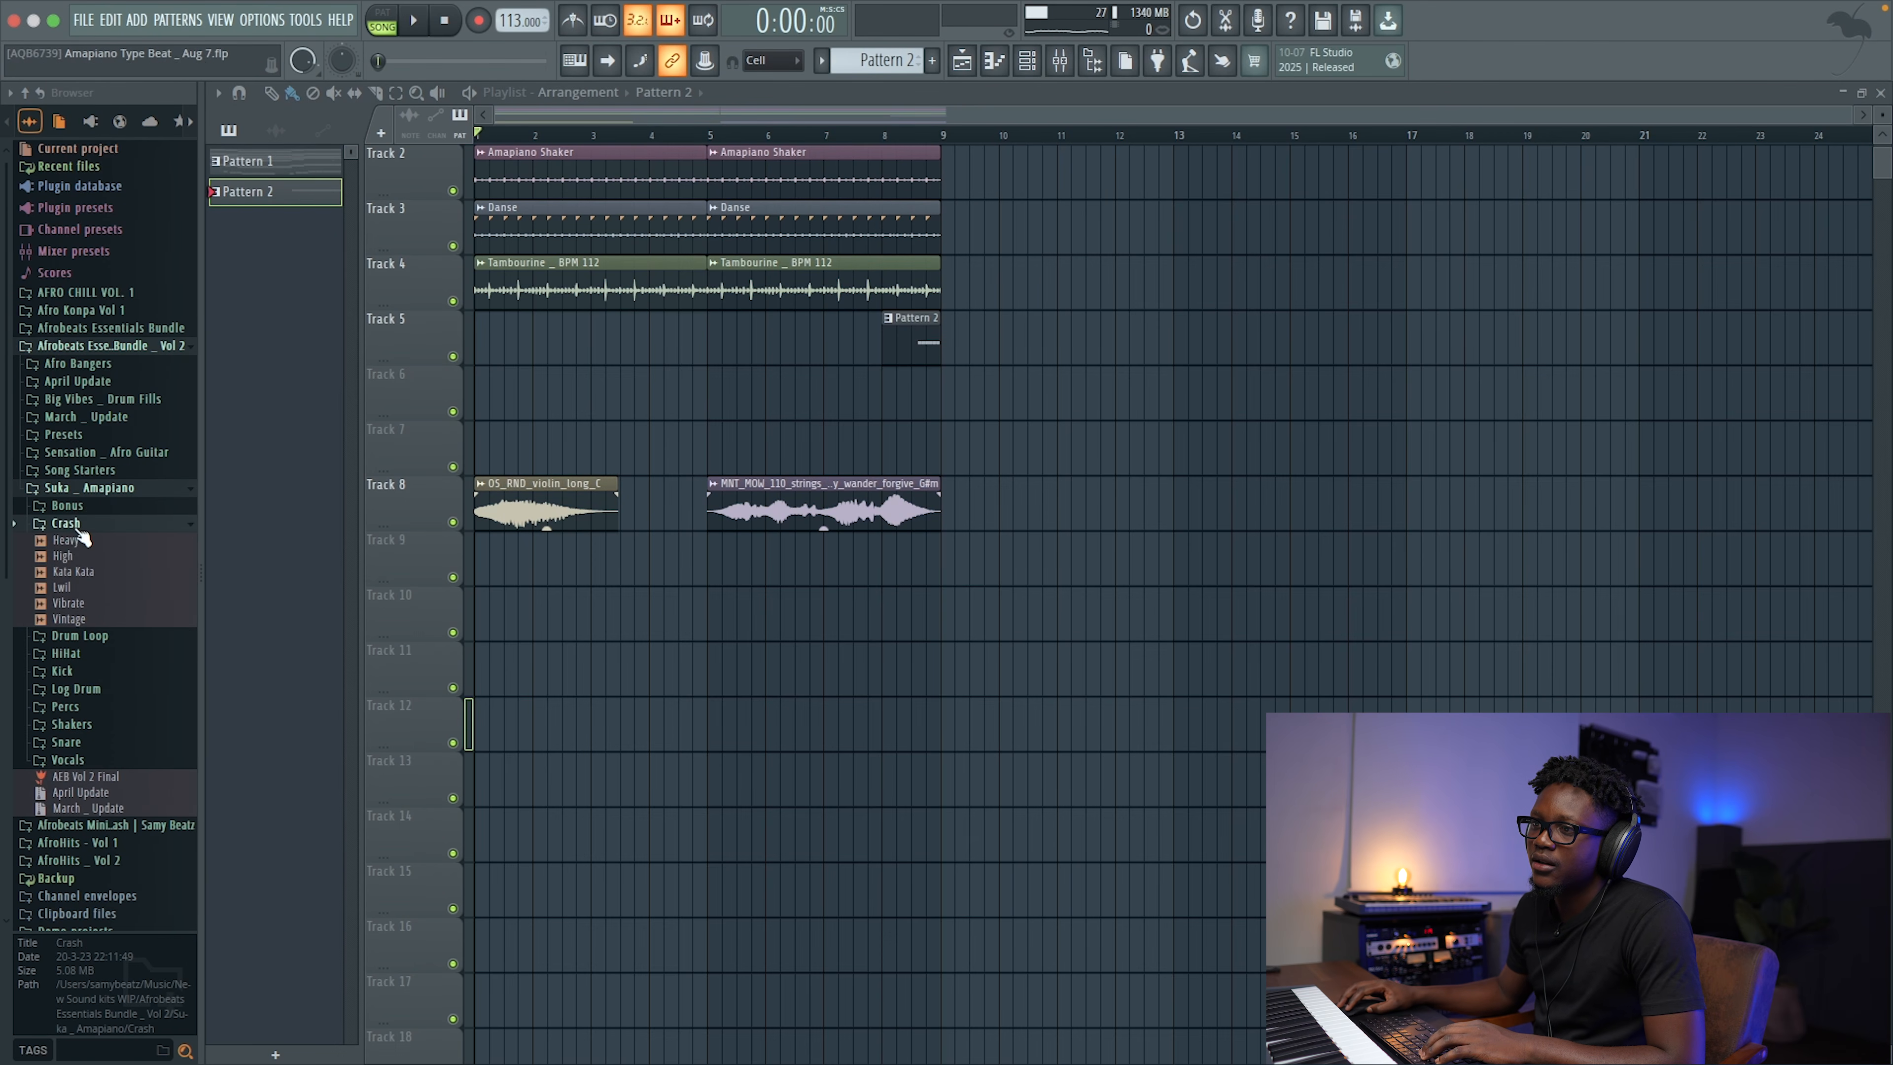
drag(686, 599, 501, 380)
drag(934, 373, 941, 378)
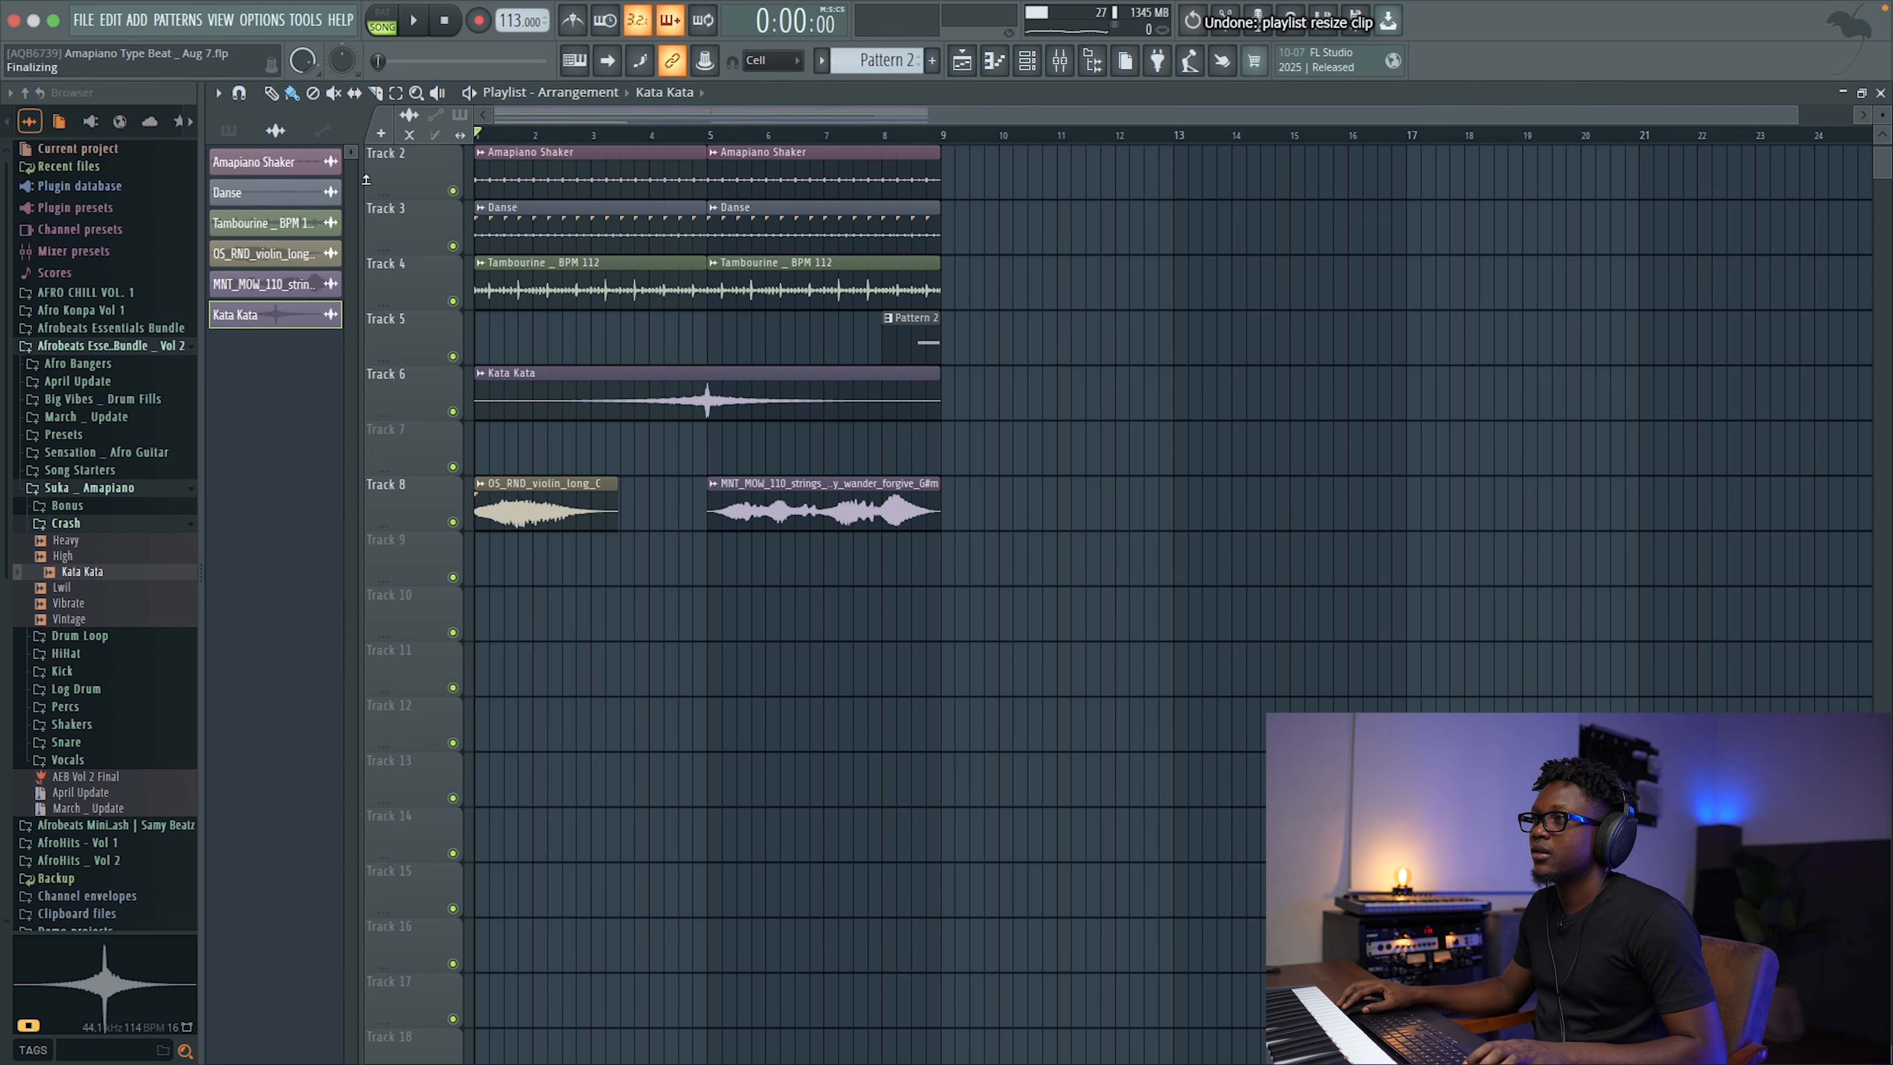
Step: Play the arrangement, lower the Kata Kata clip's volume, and trim the clip to end at bar 9
key(space)
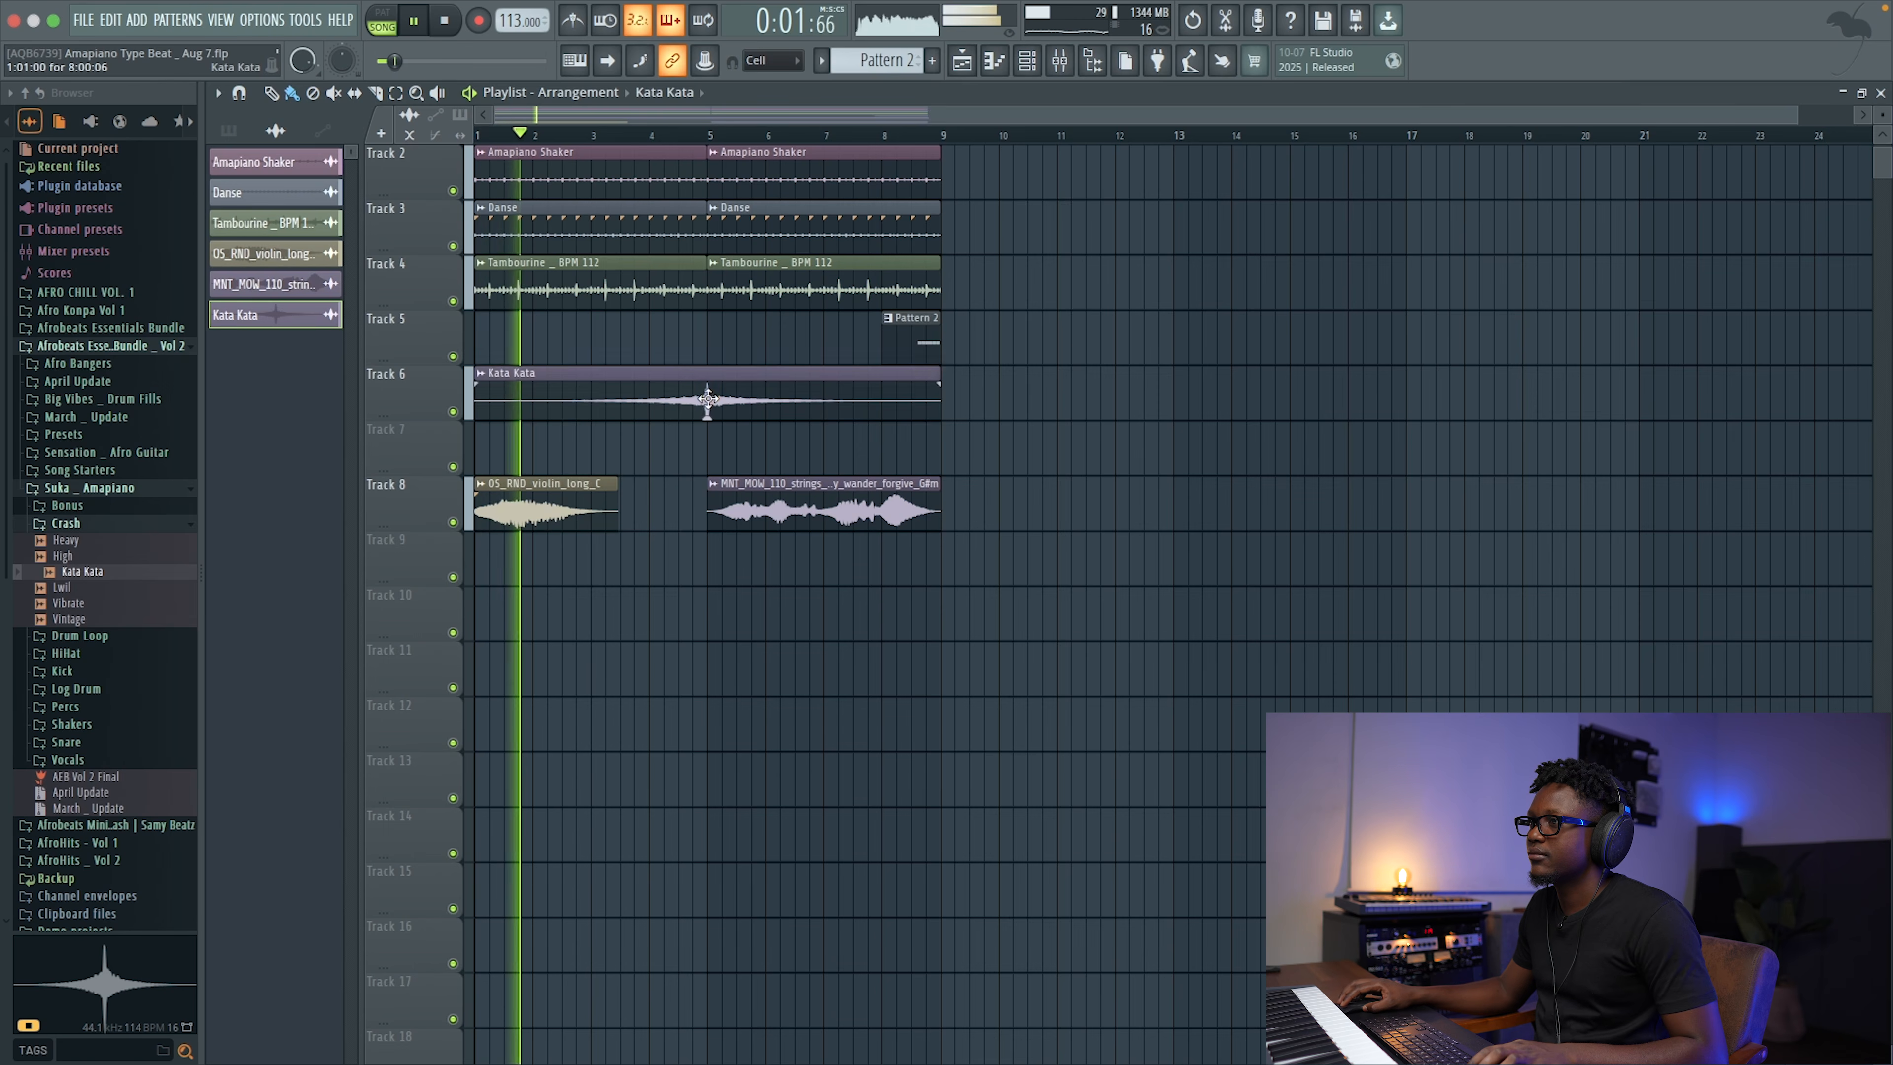
double_click(644, 372)
drag(674, 268, 674, 304)
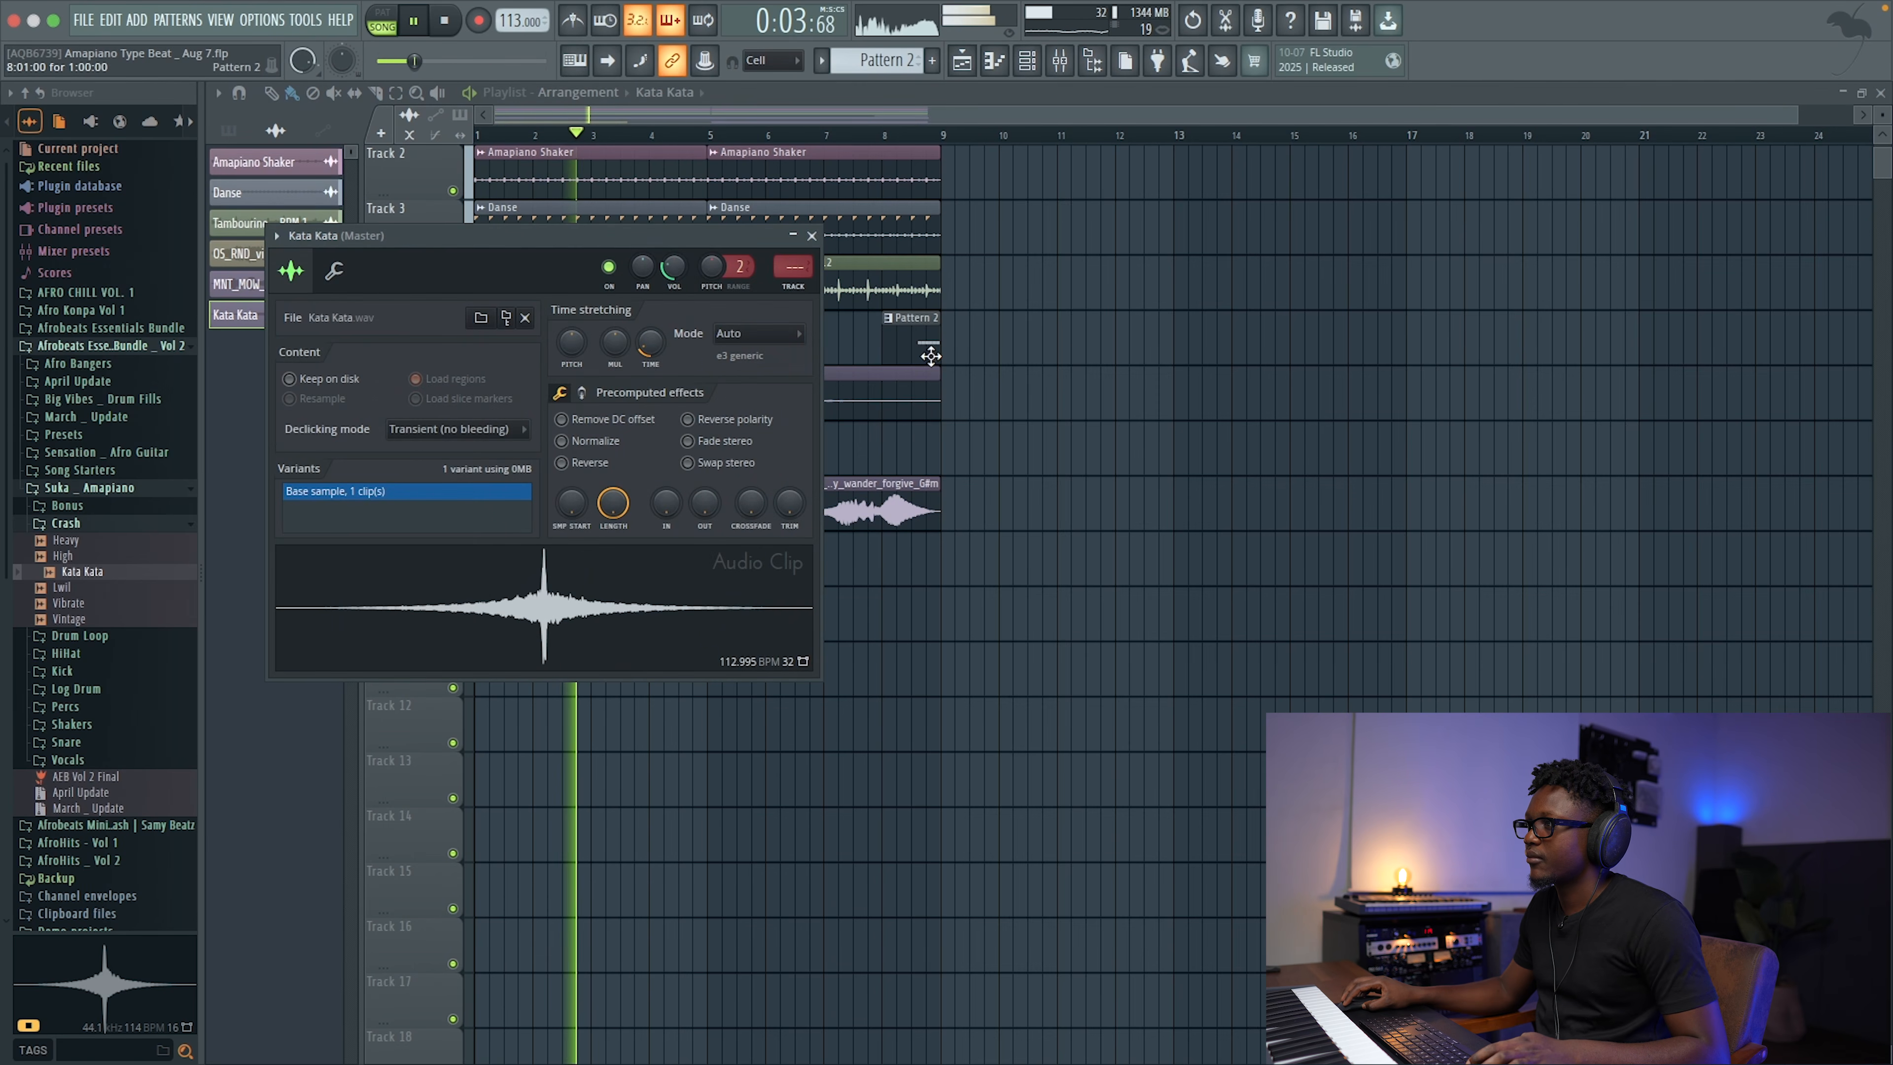
drag(941, 378, 939, 378)
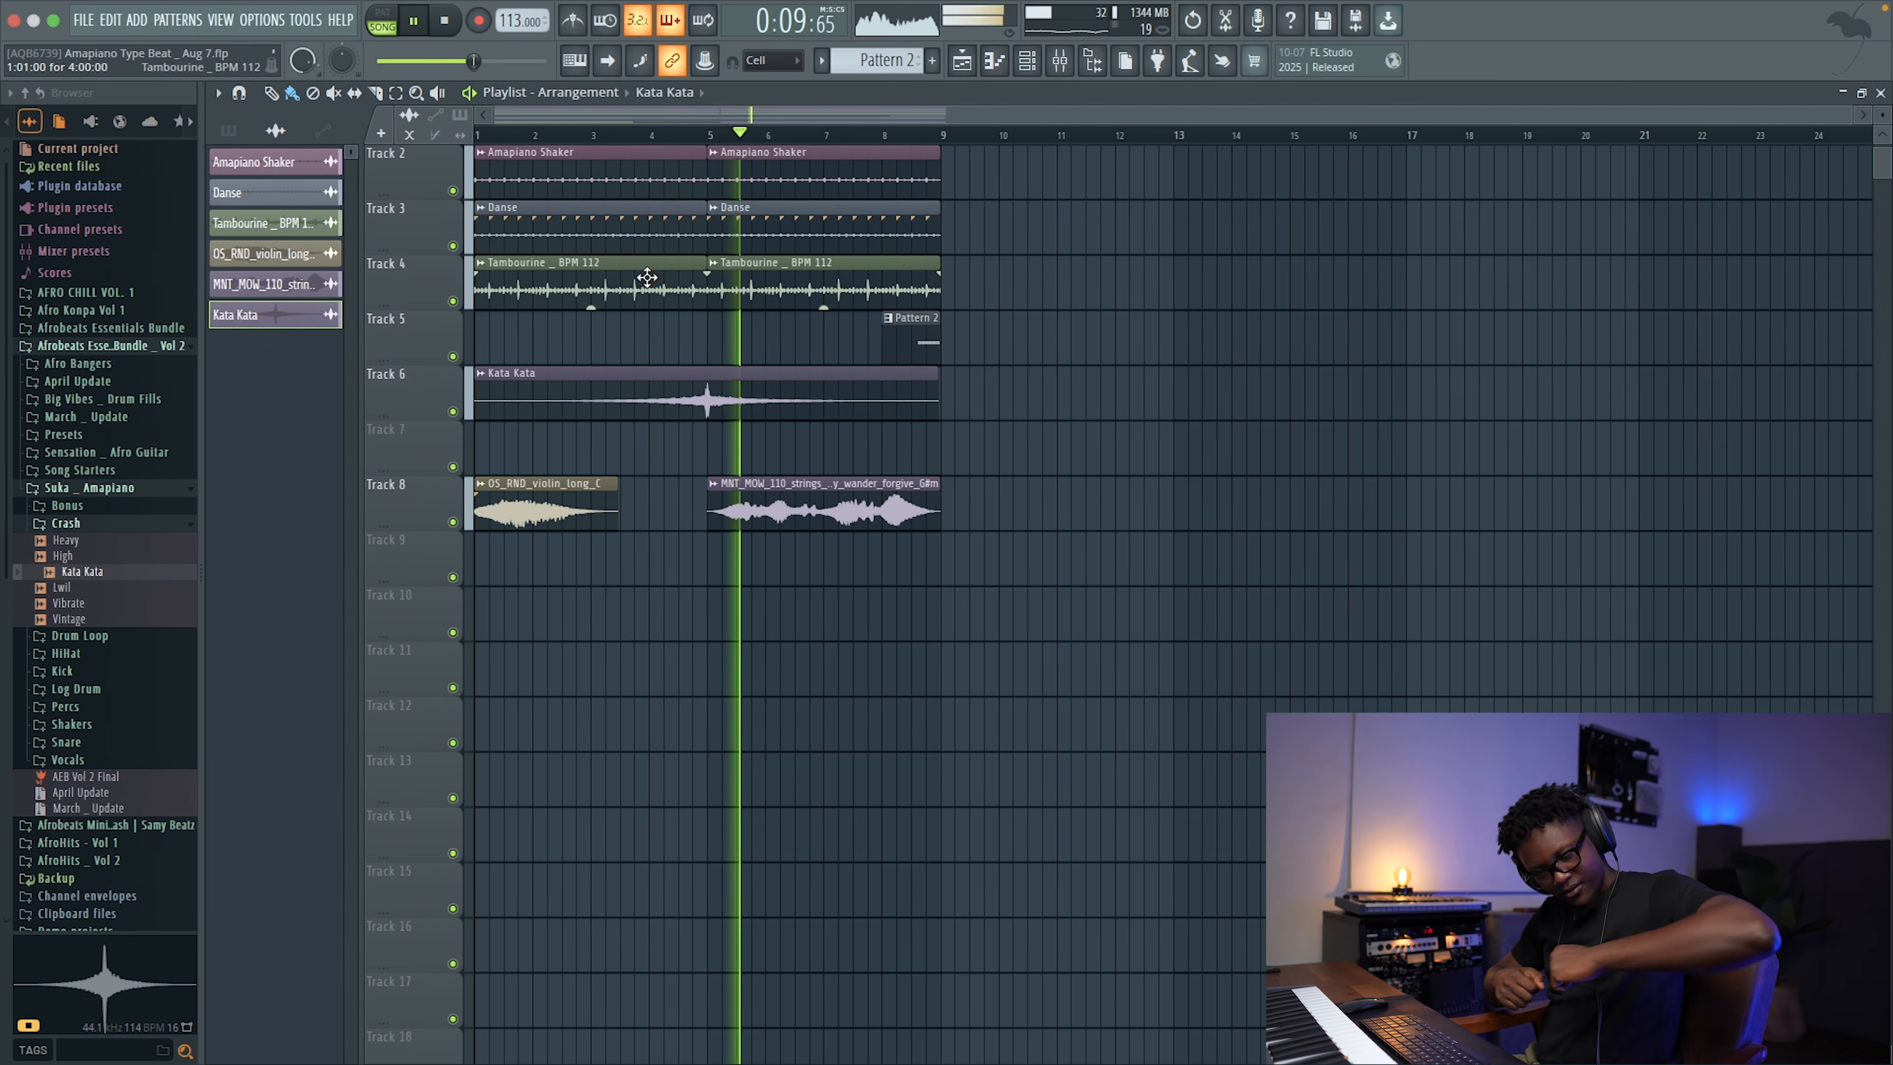
Step: Stop playback and delete the last G2 note from Samy Beatz _ Log Vibe Attack in Pattern 2
click(923, 340)
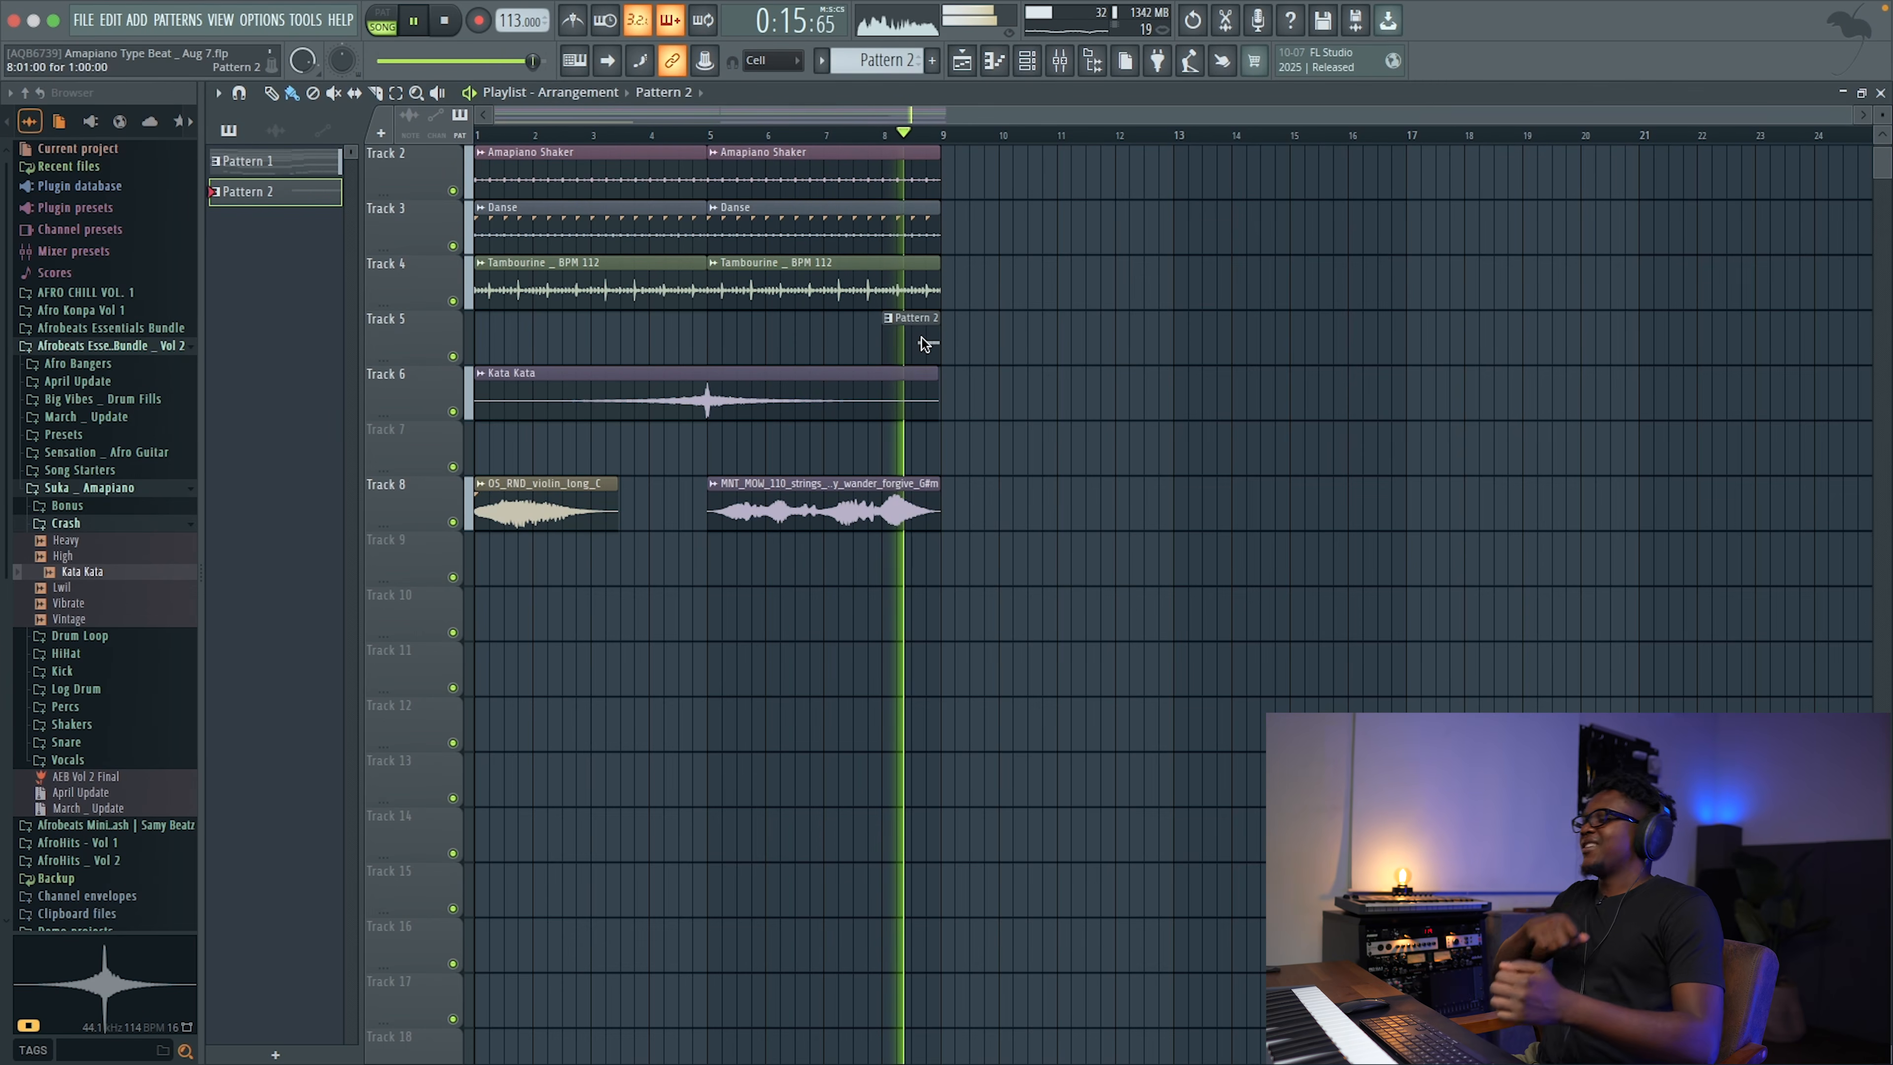
key(space)
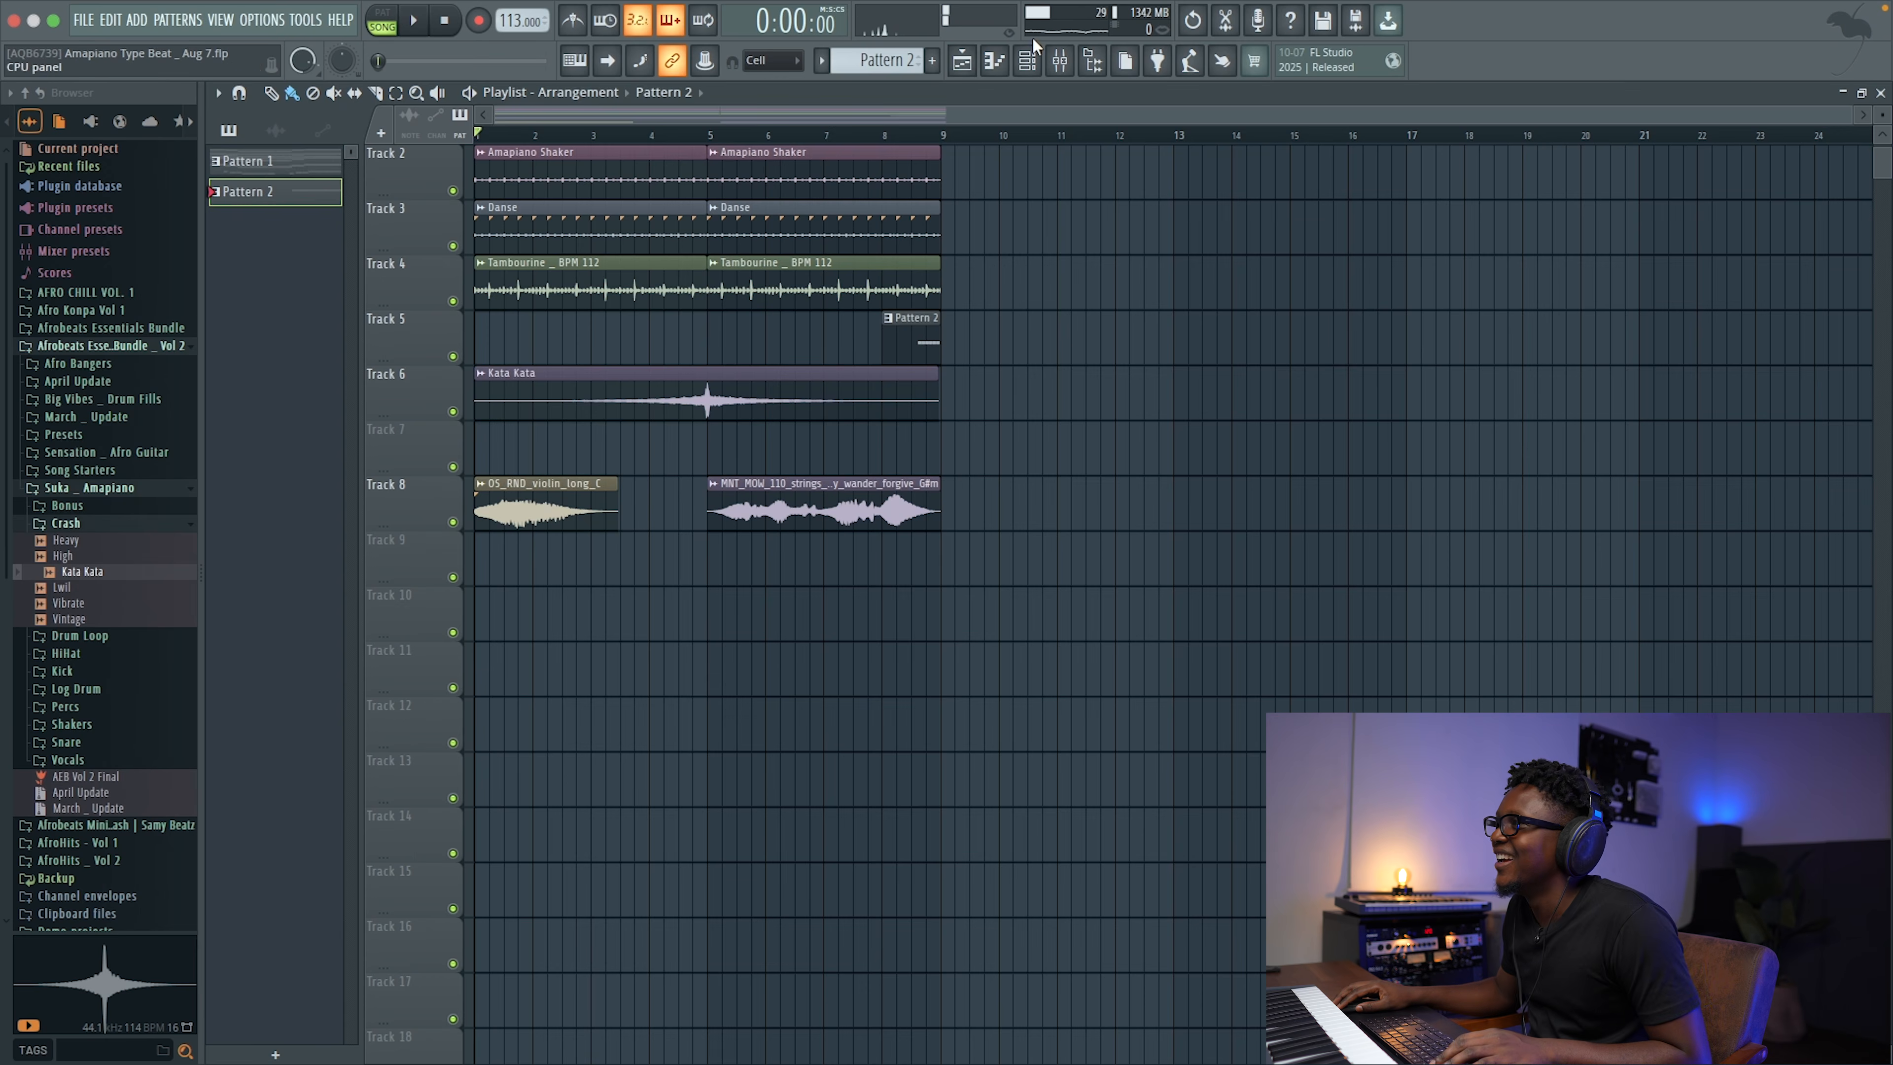
click(1027, 59)
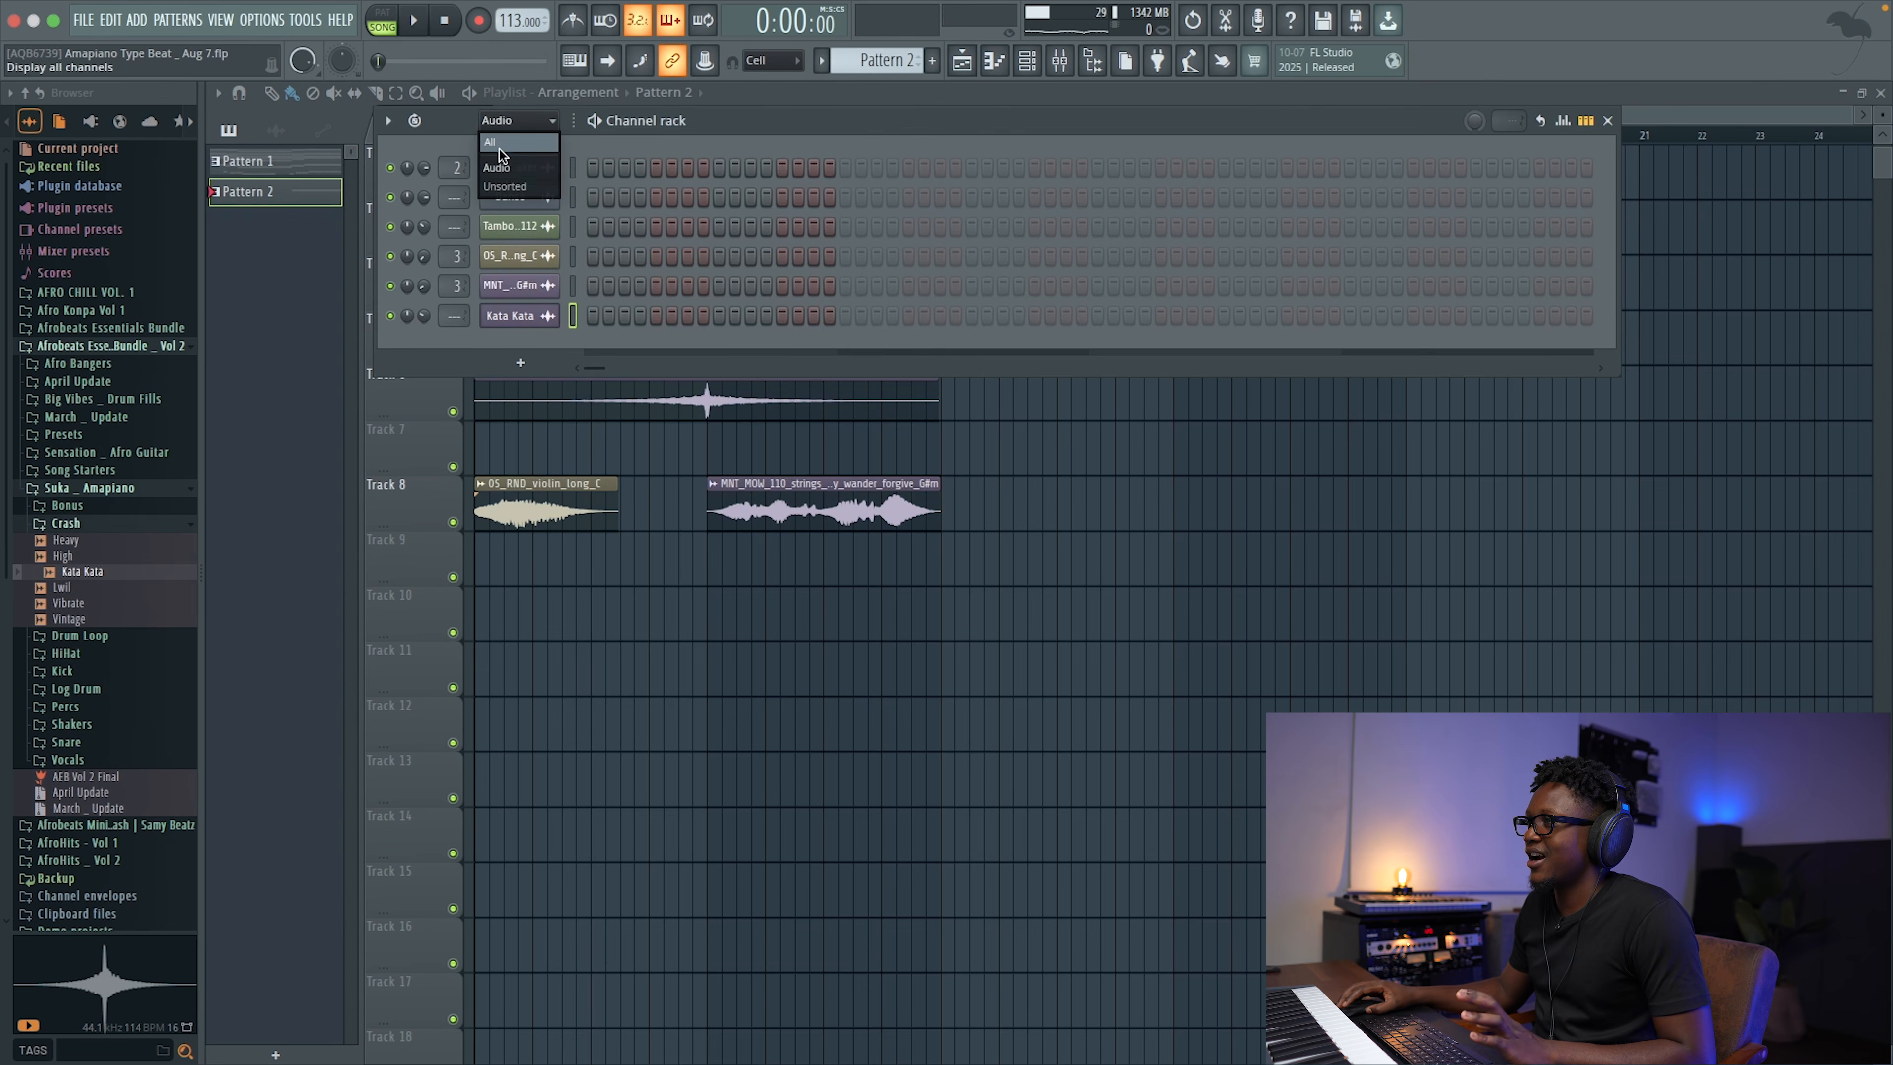
click(500, 152)
click(798, 544)
scroll(778, 520, up, 2)
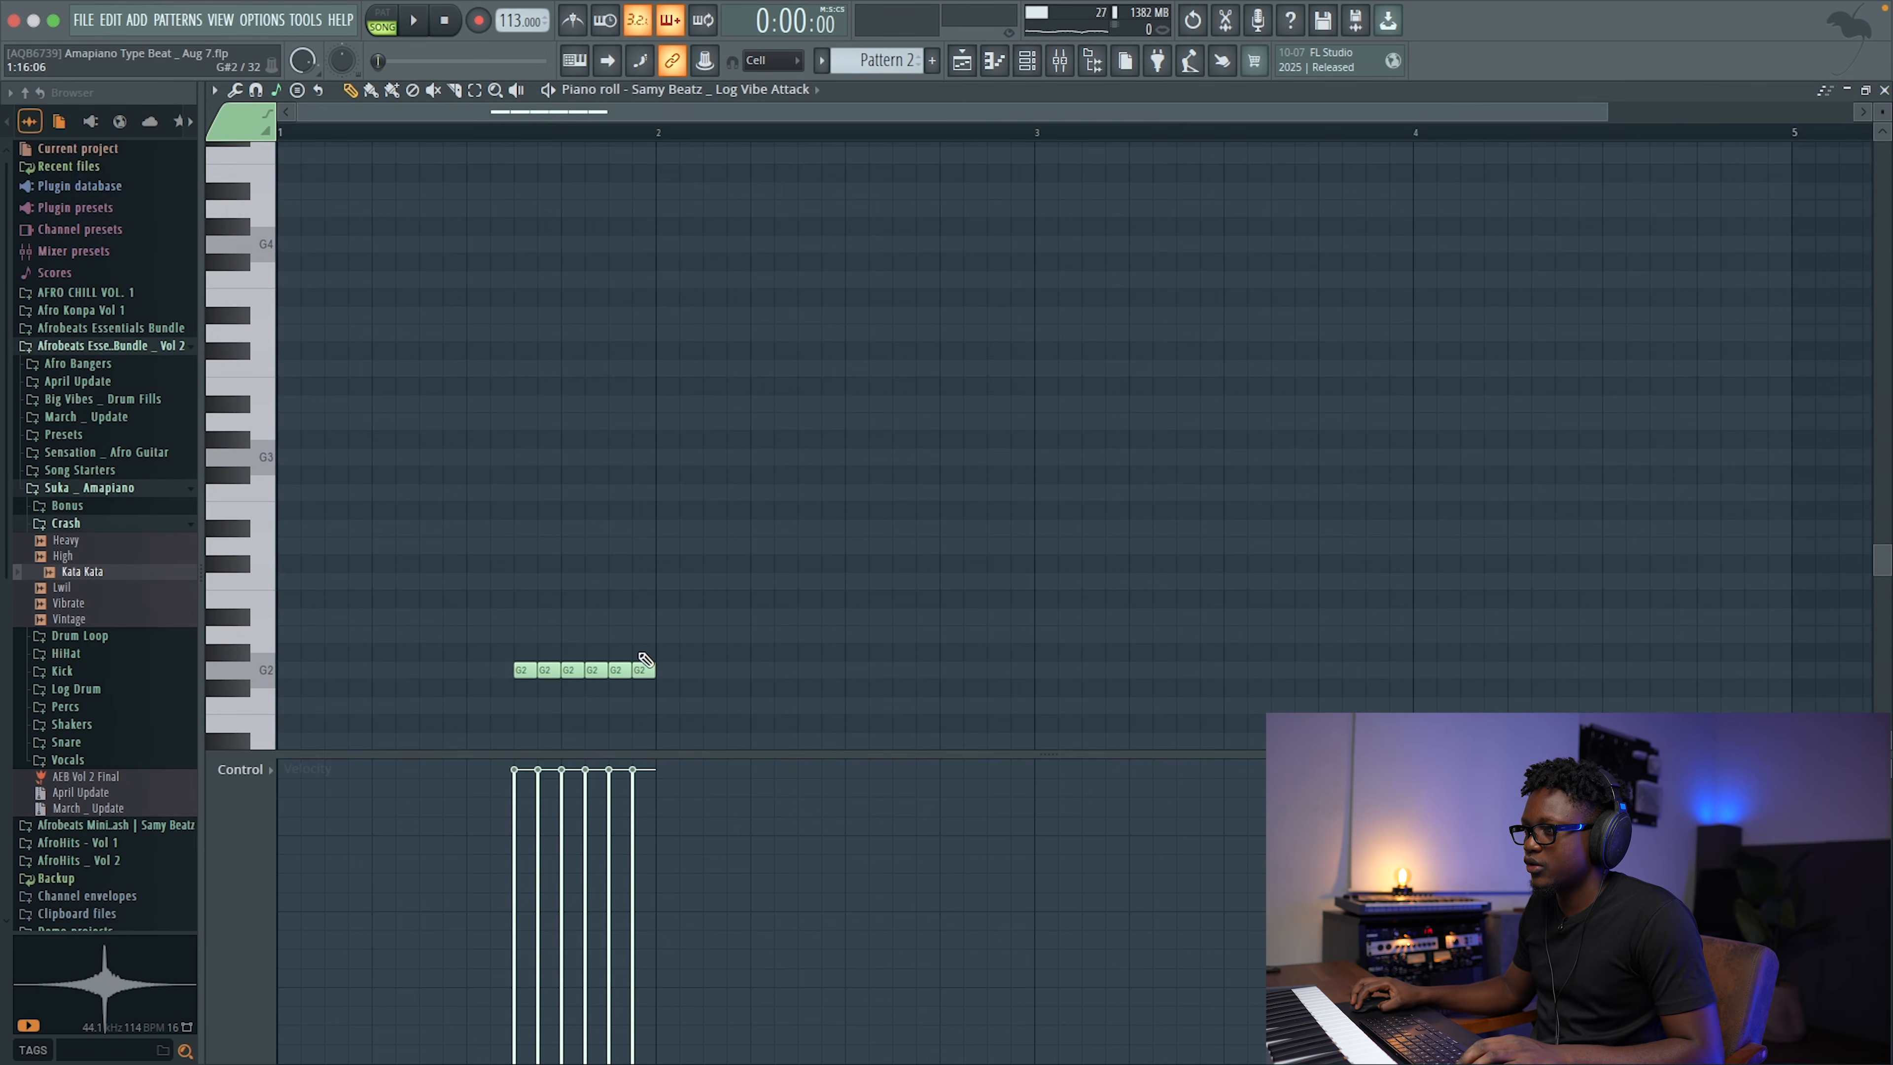
double_click(639, 671)
drag(957, 612, 956, 646)
click(1054, 656)
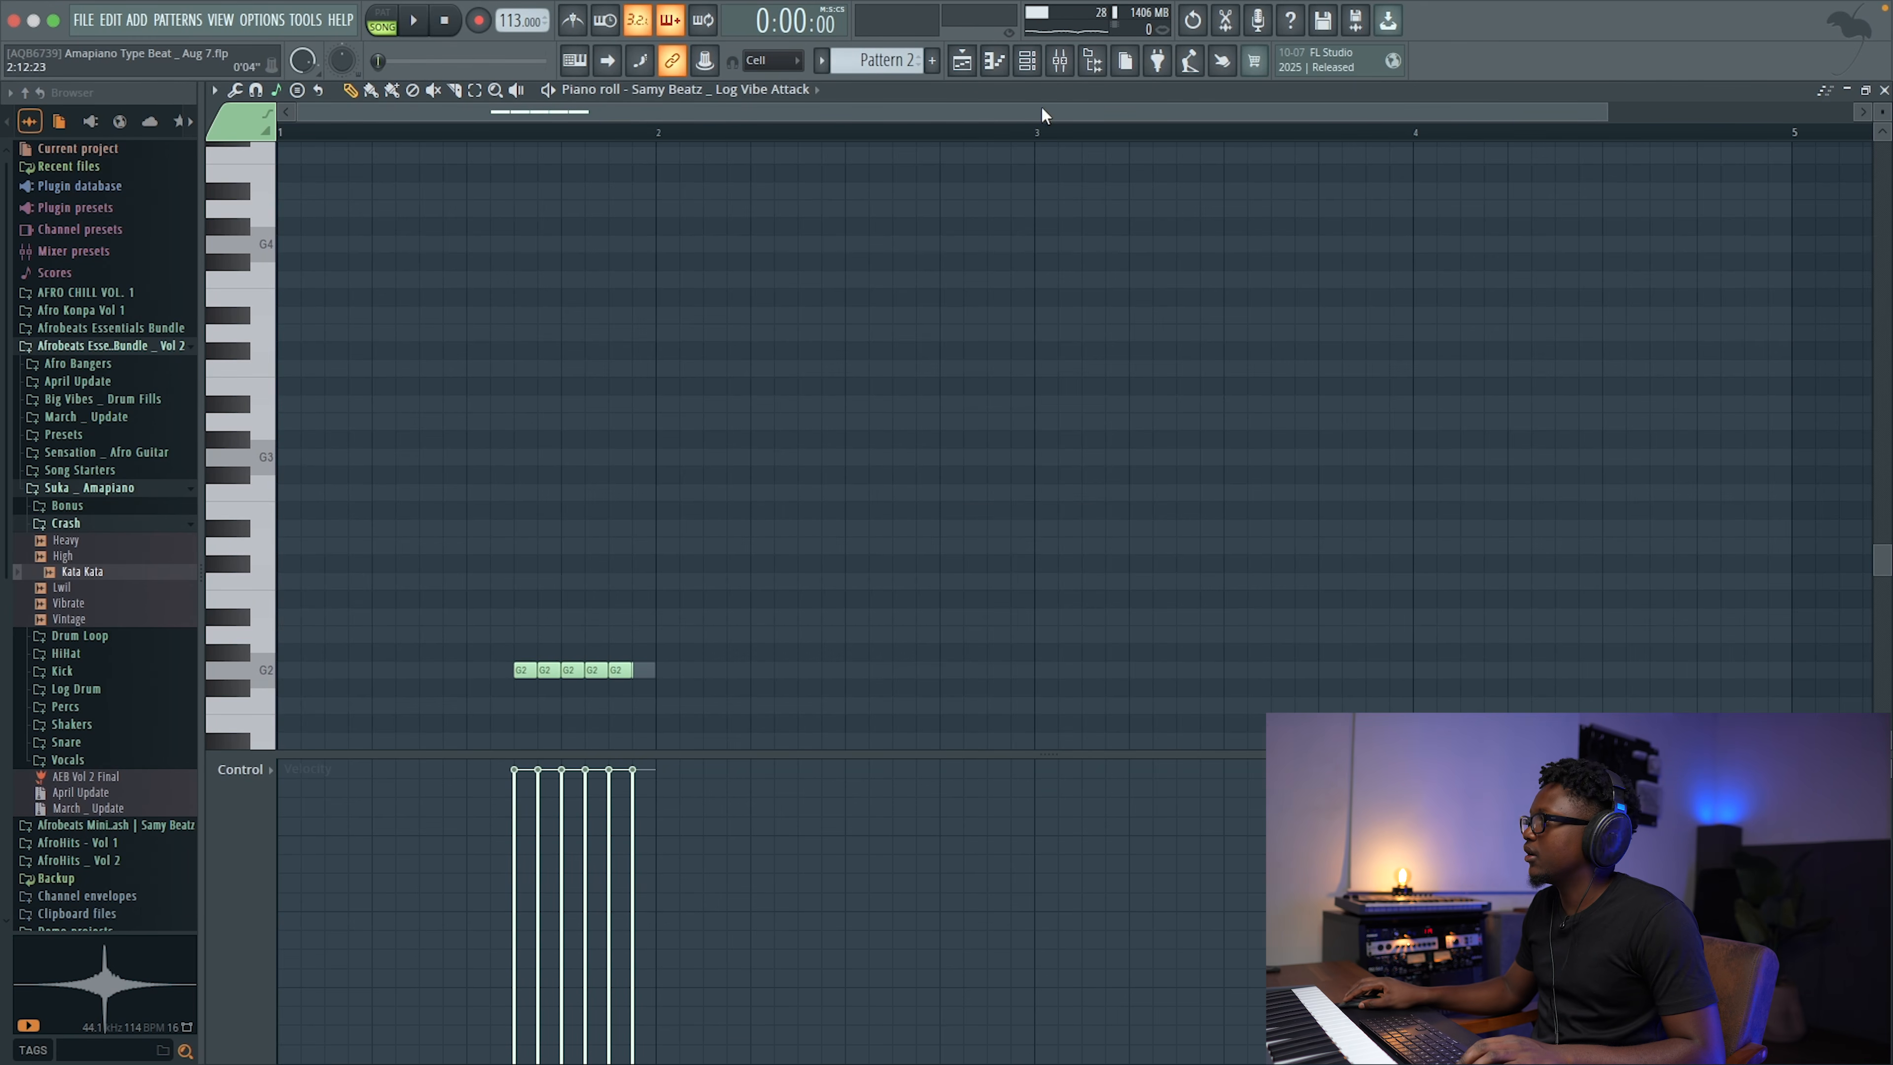
Step: Delete the last G2 note from SB _ Basic Log Vib in Pattern 2, start playback, and close the piano roll
key(F6)
click(818, 556)
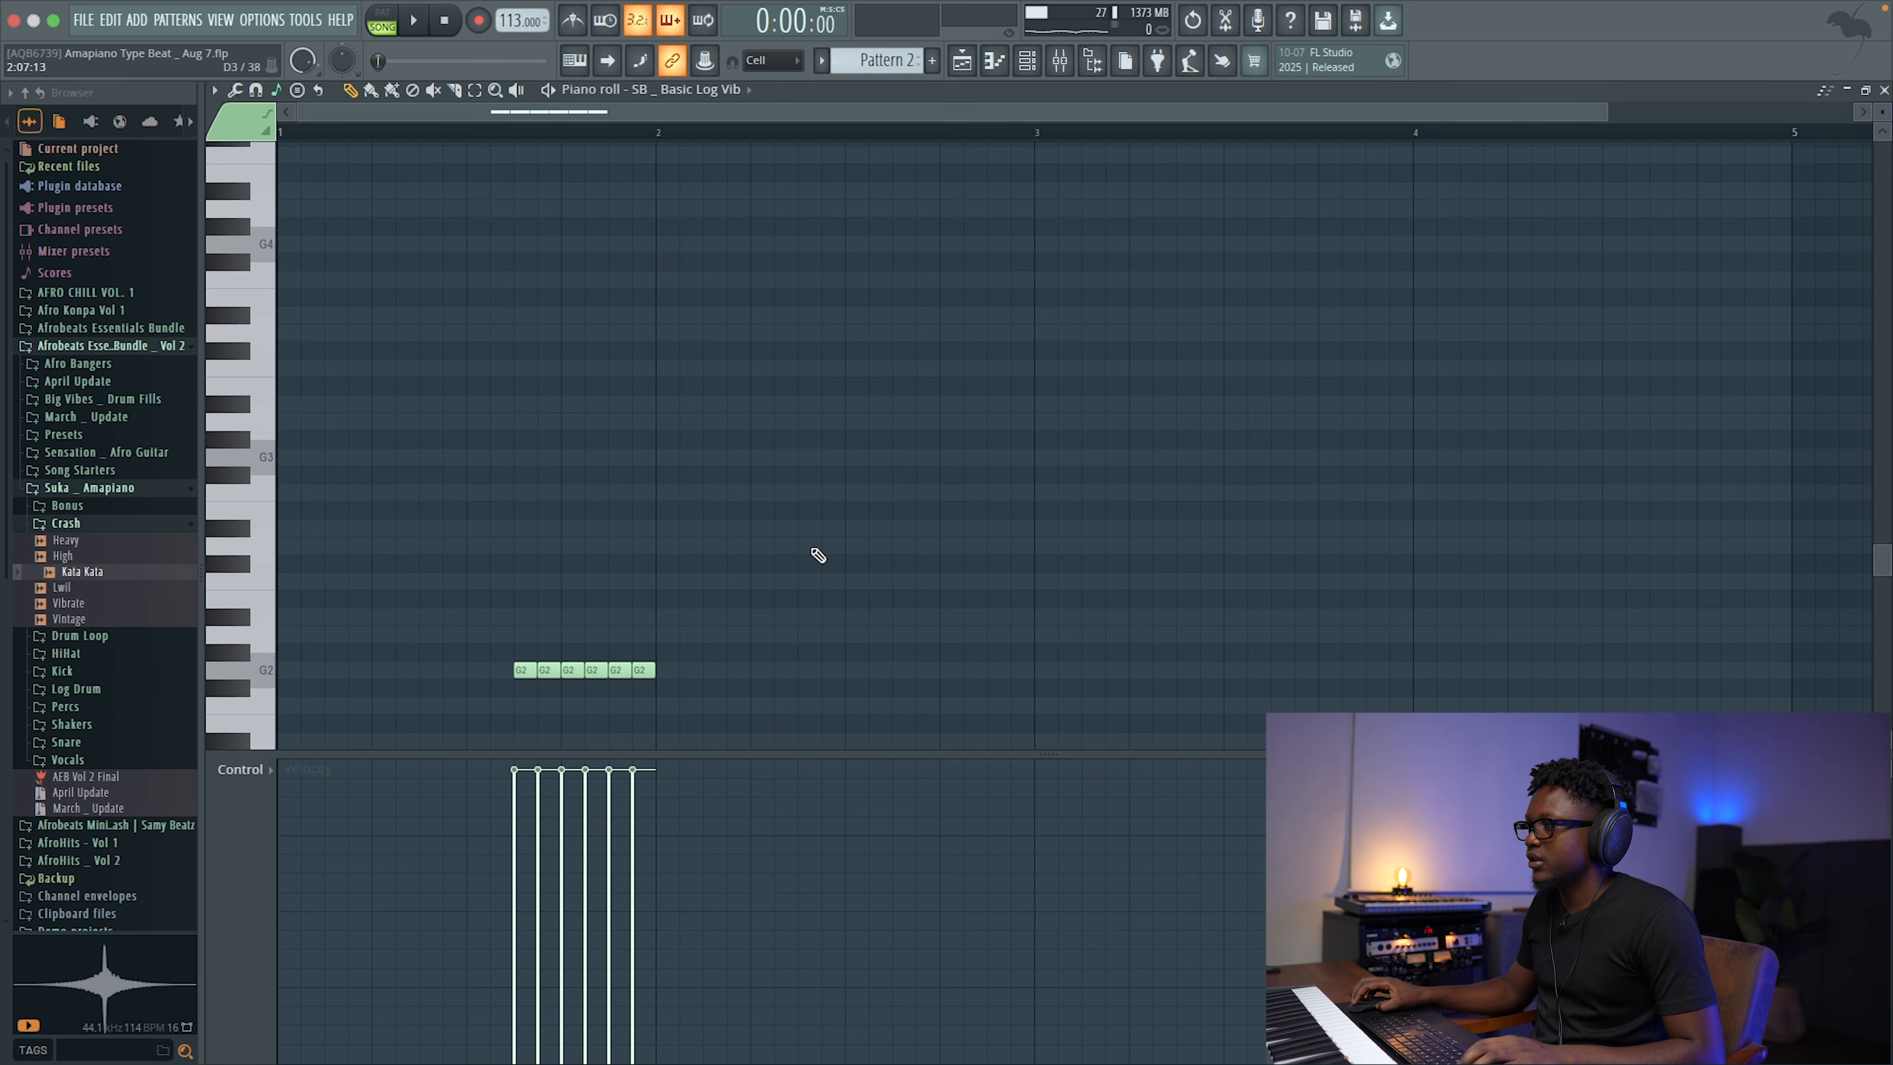
double_click(642, 669)
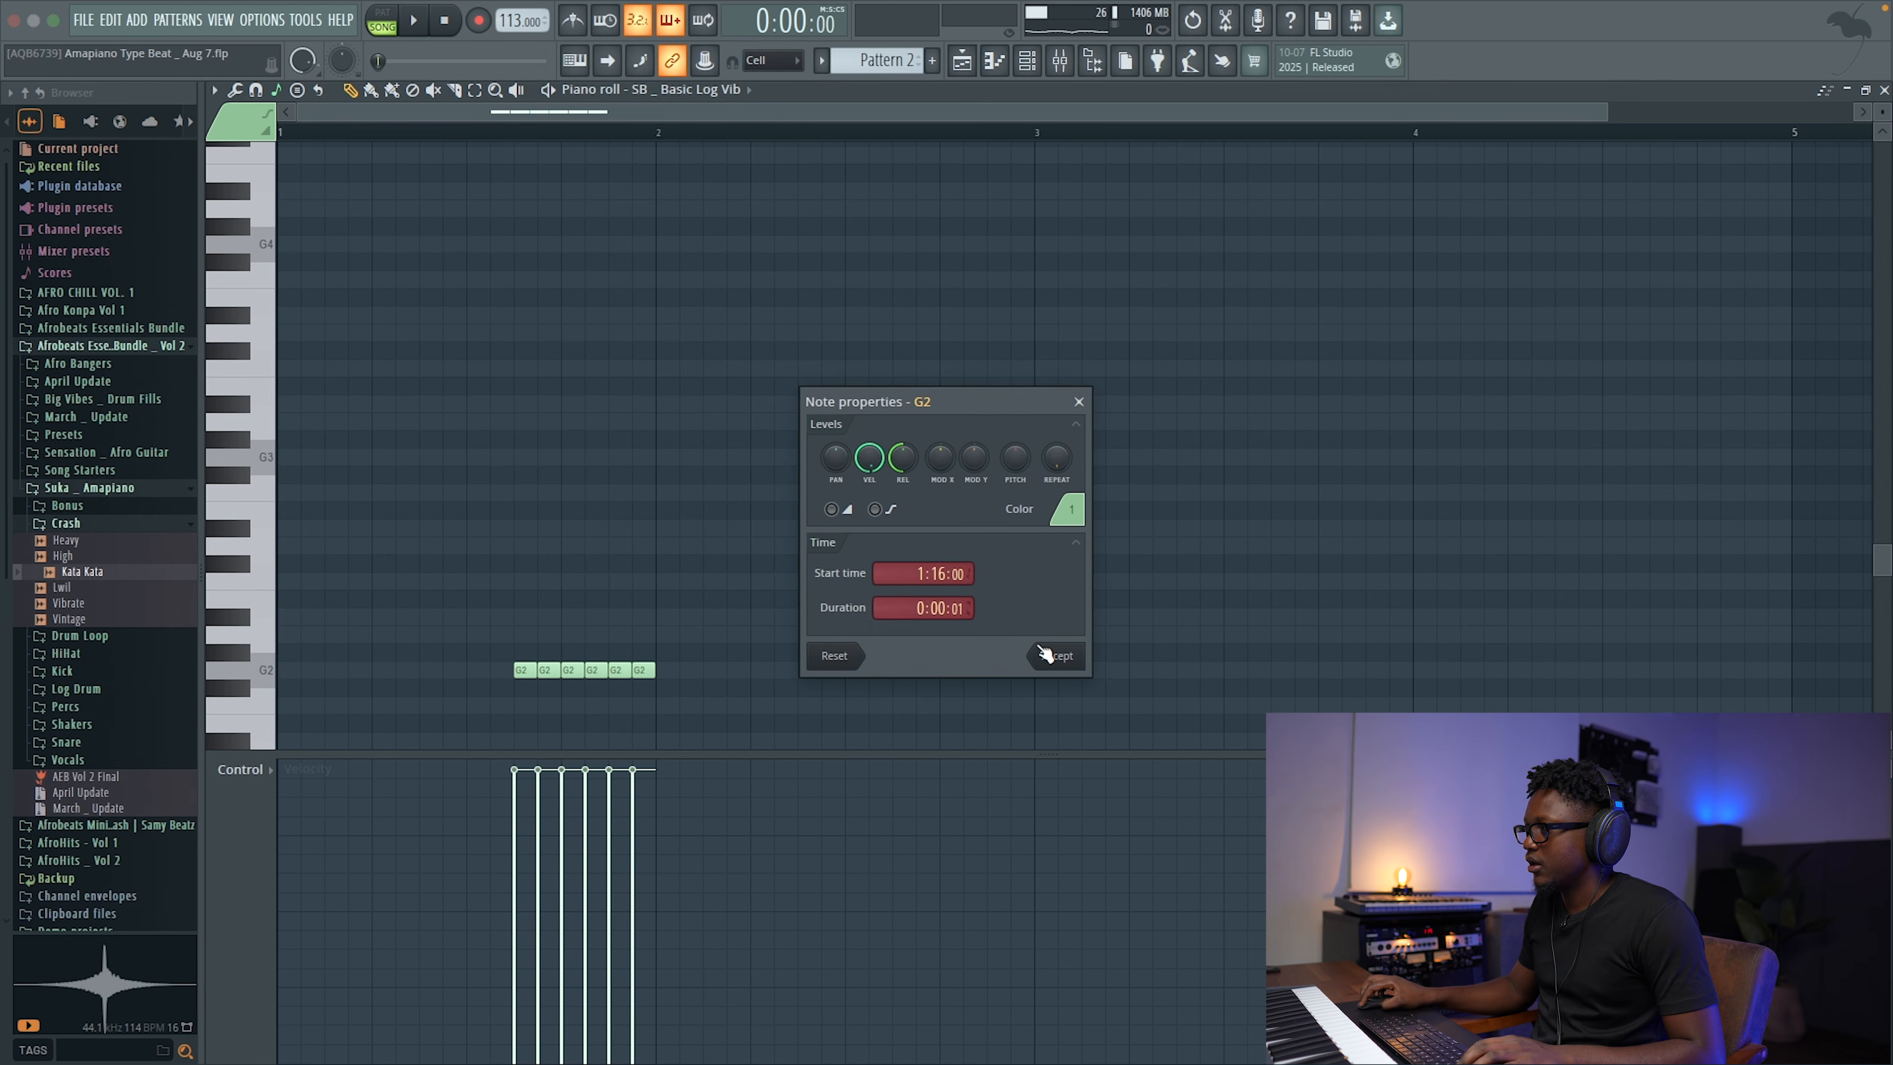
click(1054, 656)
key(space)
click(1883, 89)
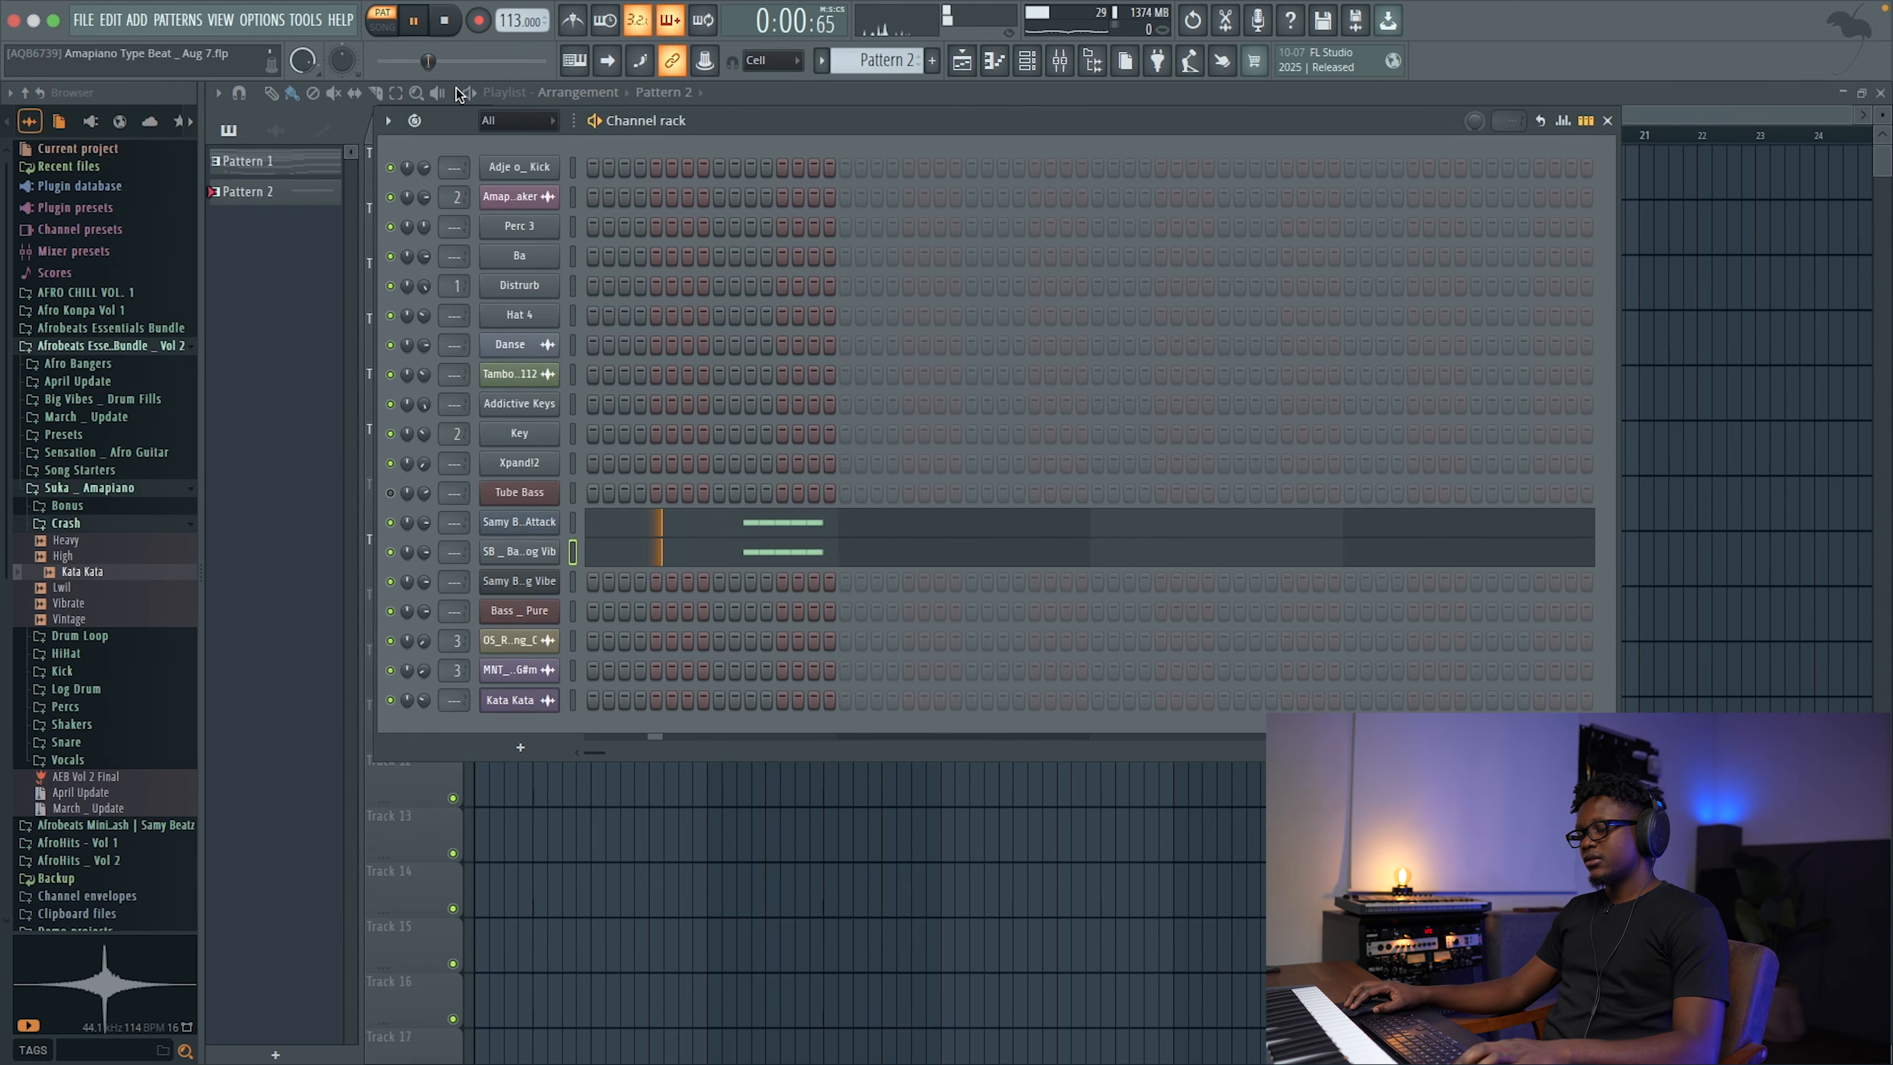
Step: Switch playback to song mode, play the arrangement from bar 1, and show the playlist
key(space)
click(384, 28)
key(space)
click(954, 69)
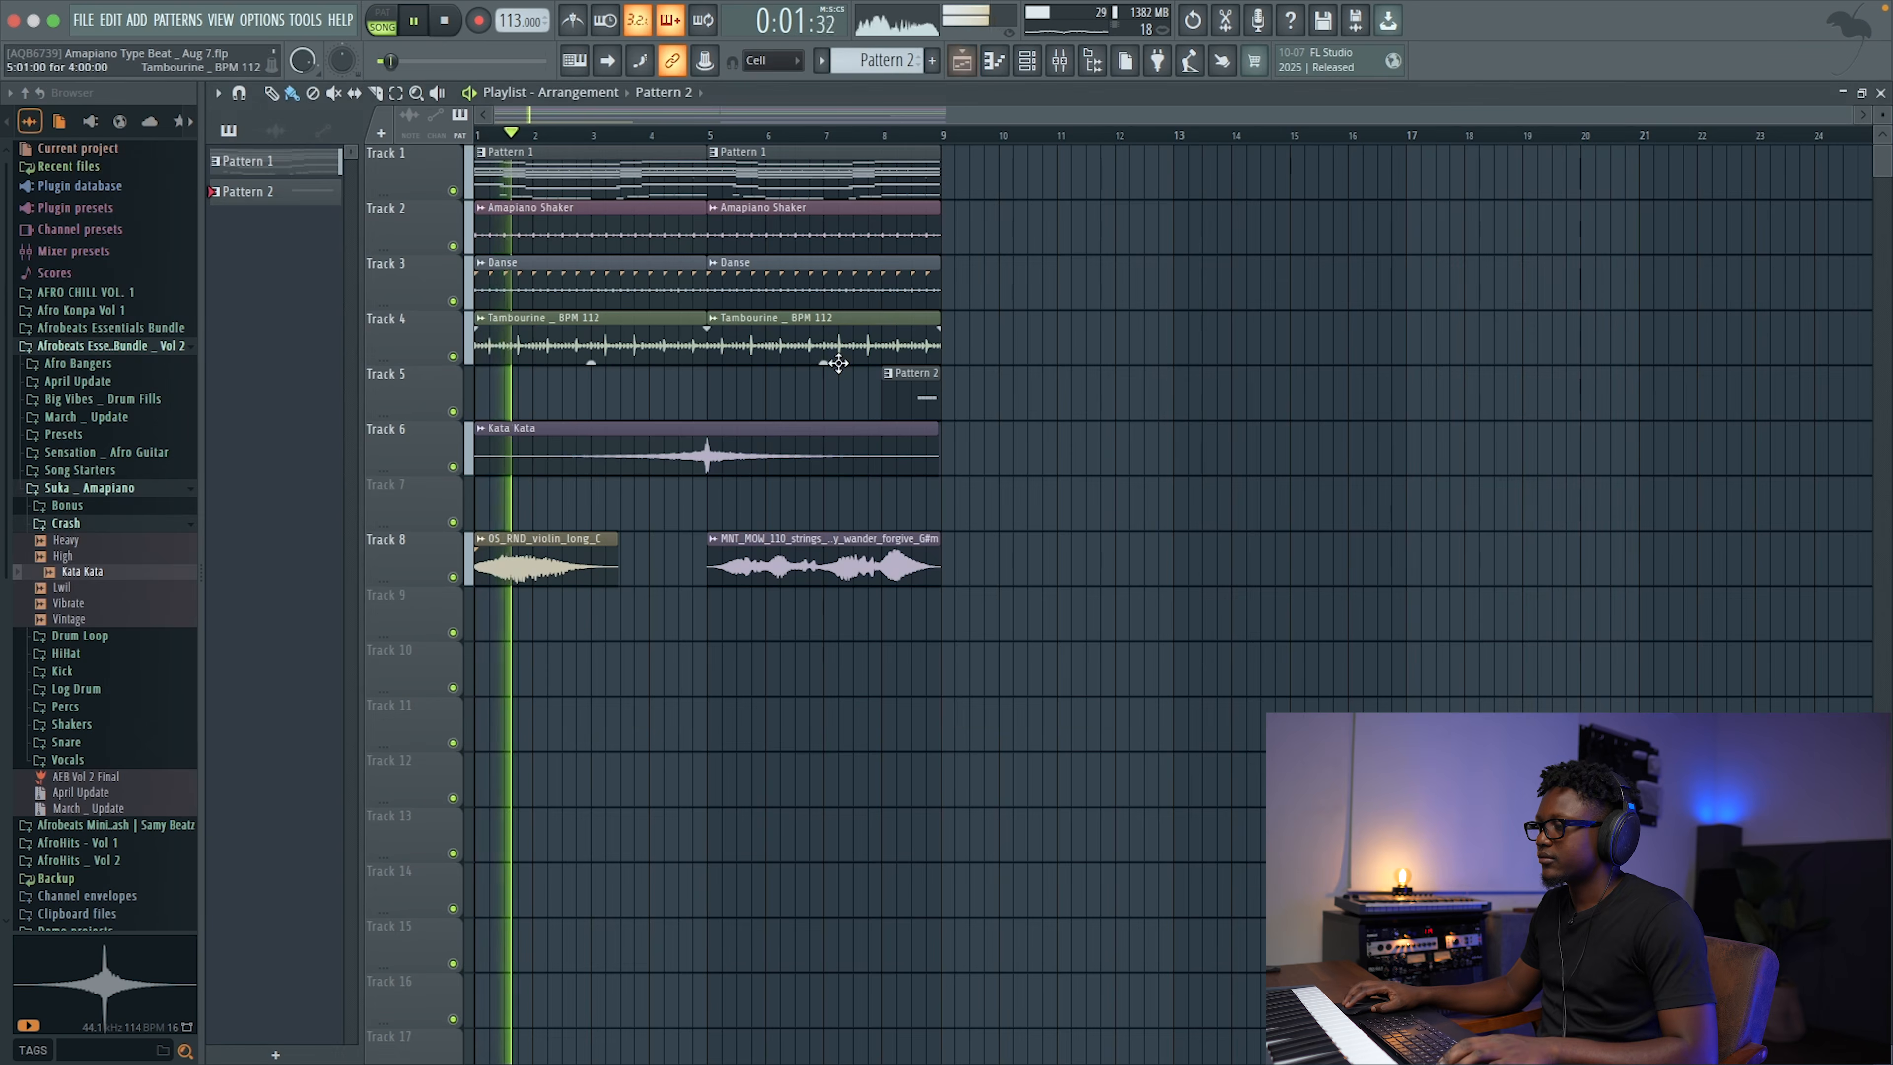
scroll(790, 382, up, 1)
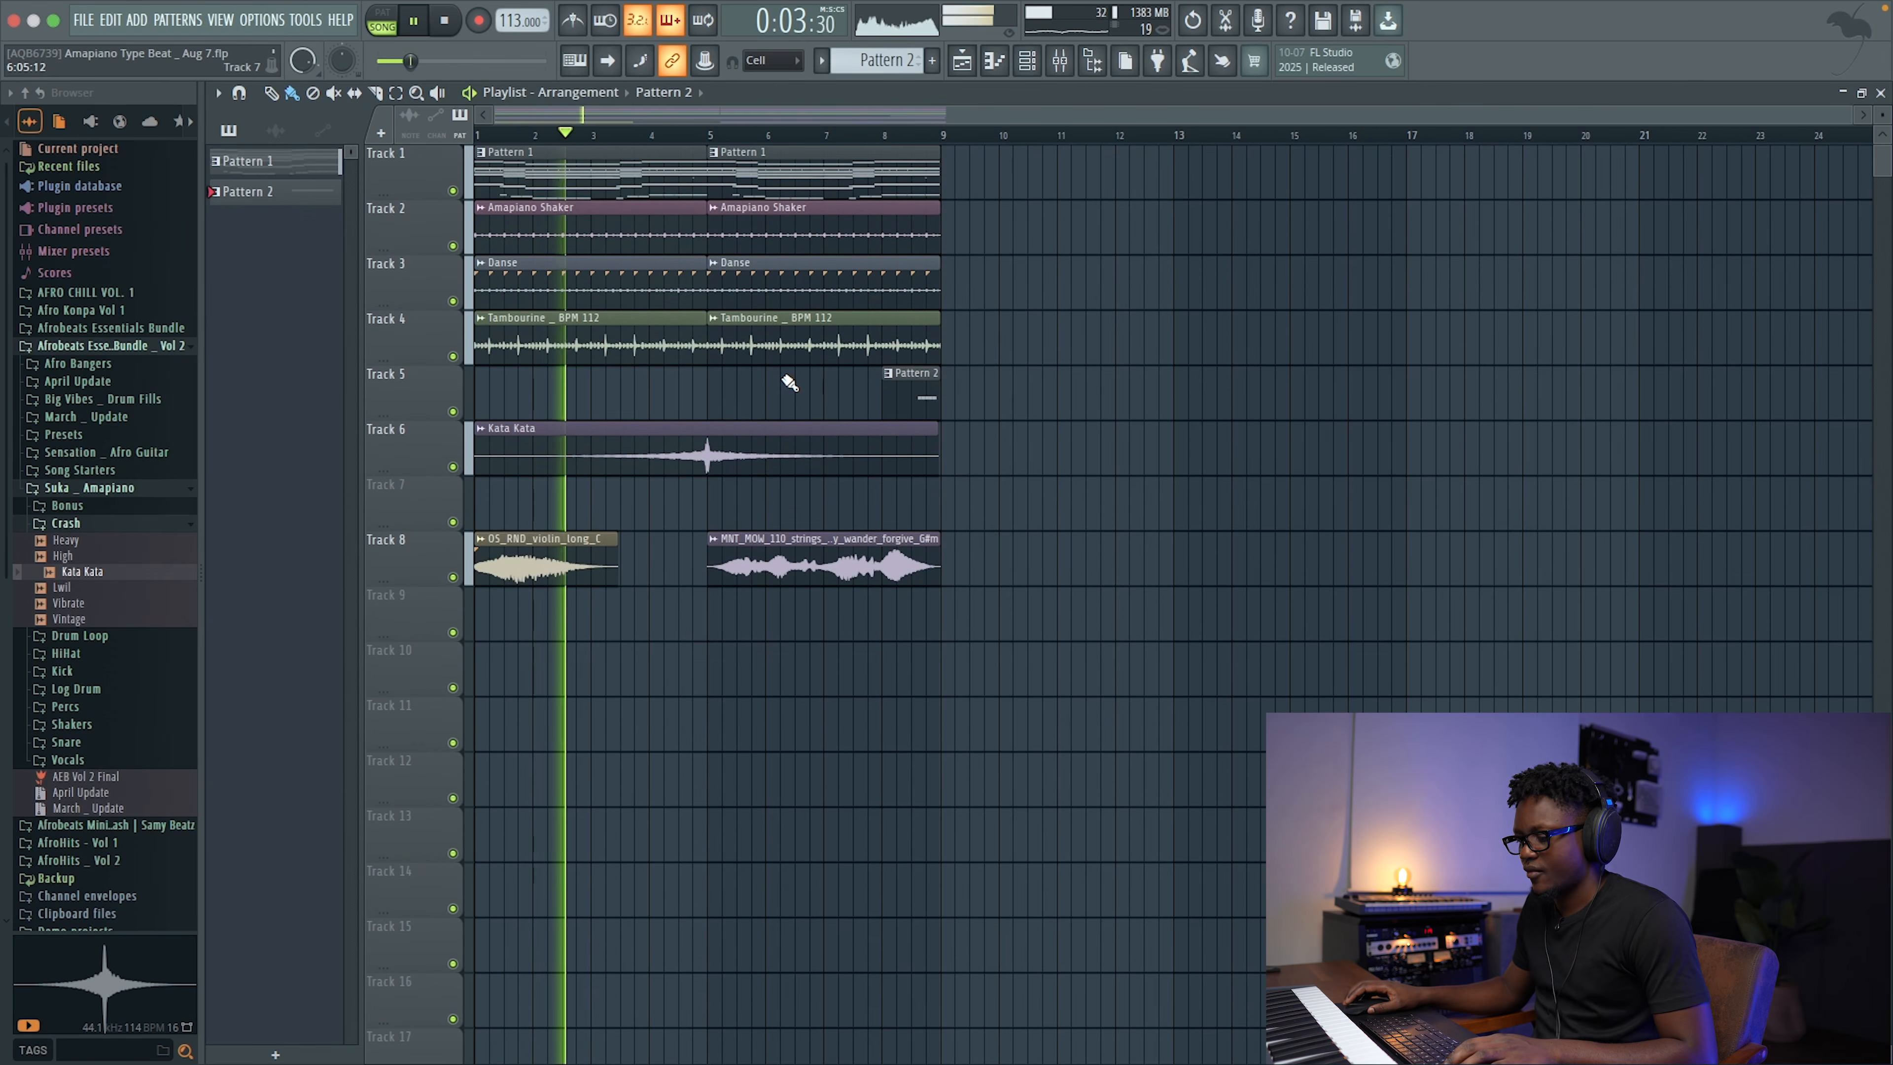
Step: Select Pattern 1 in the channel rack, set the Xpand!2 channel volume to 9%, and stop playback
click(1028, 61)
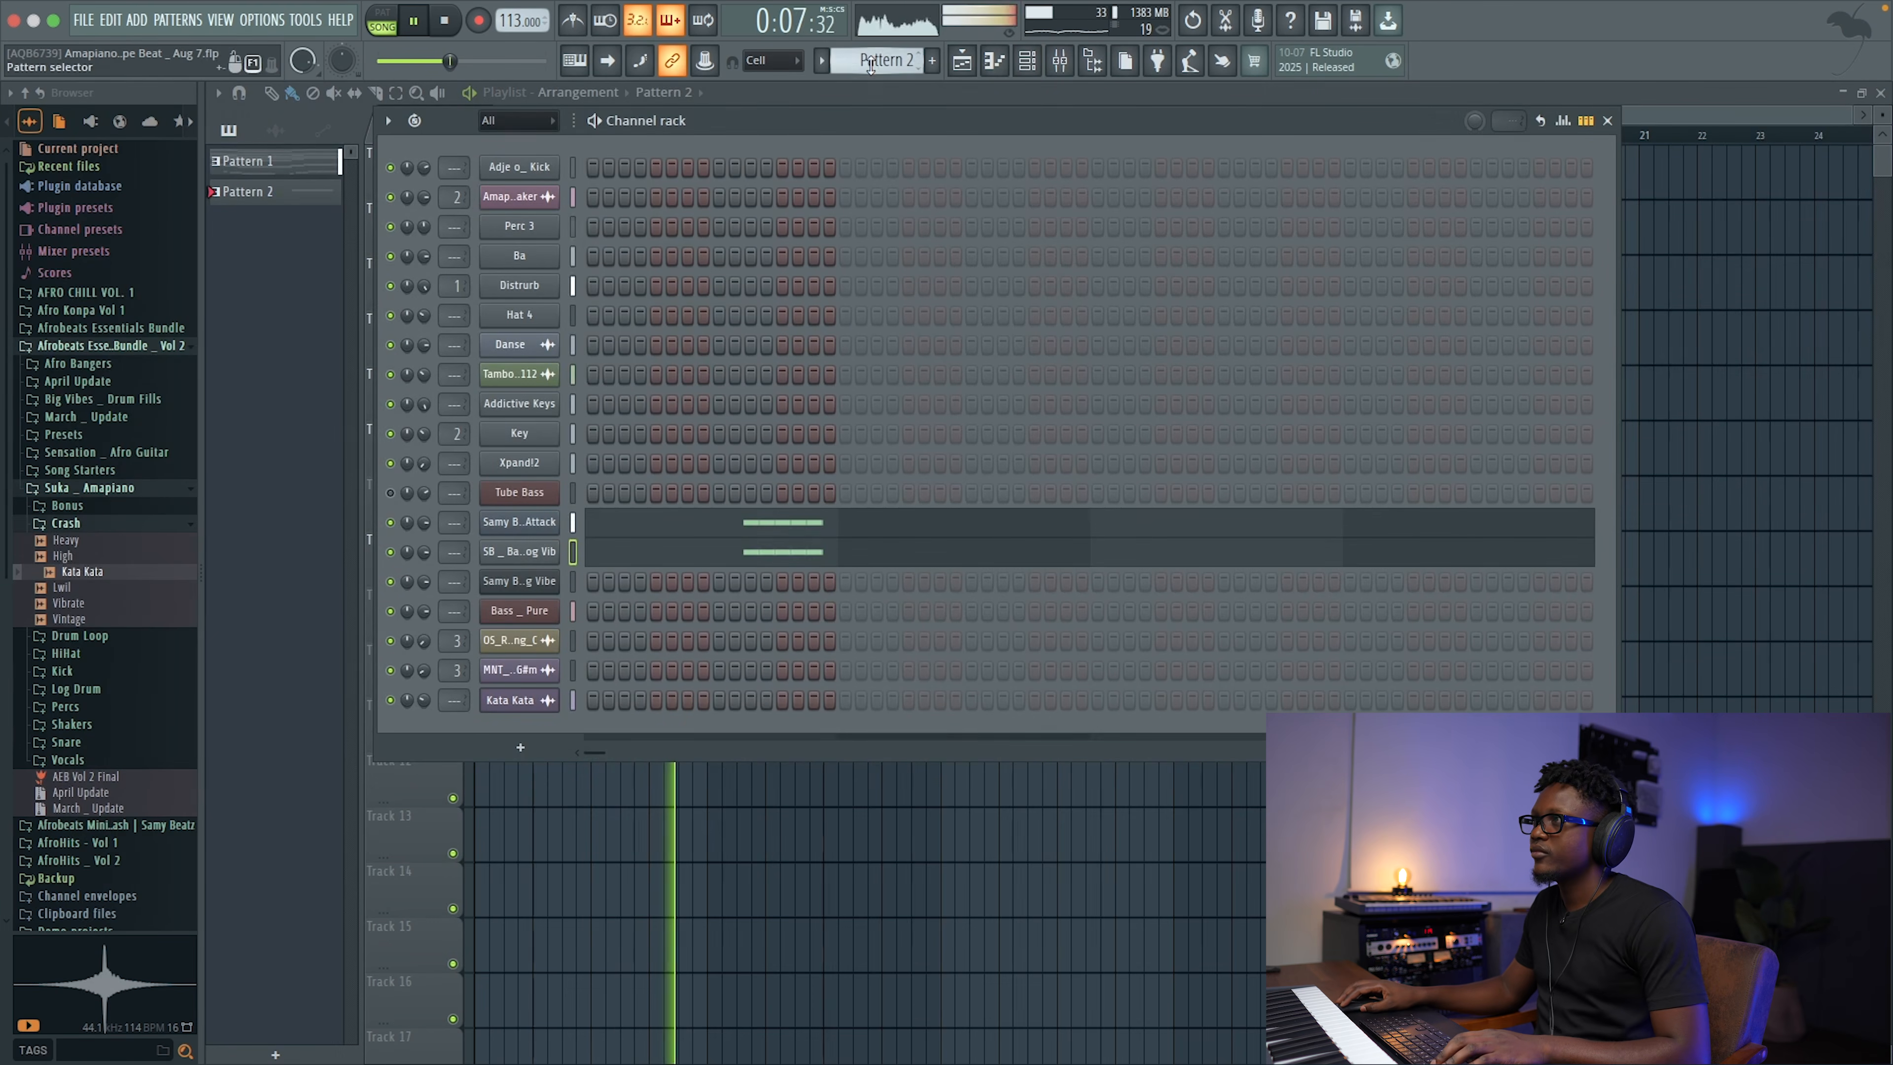
scroll(880, 61, up, 1)
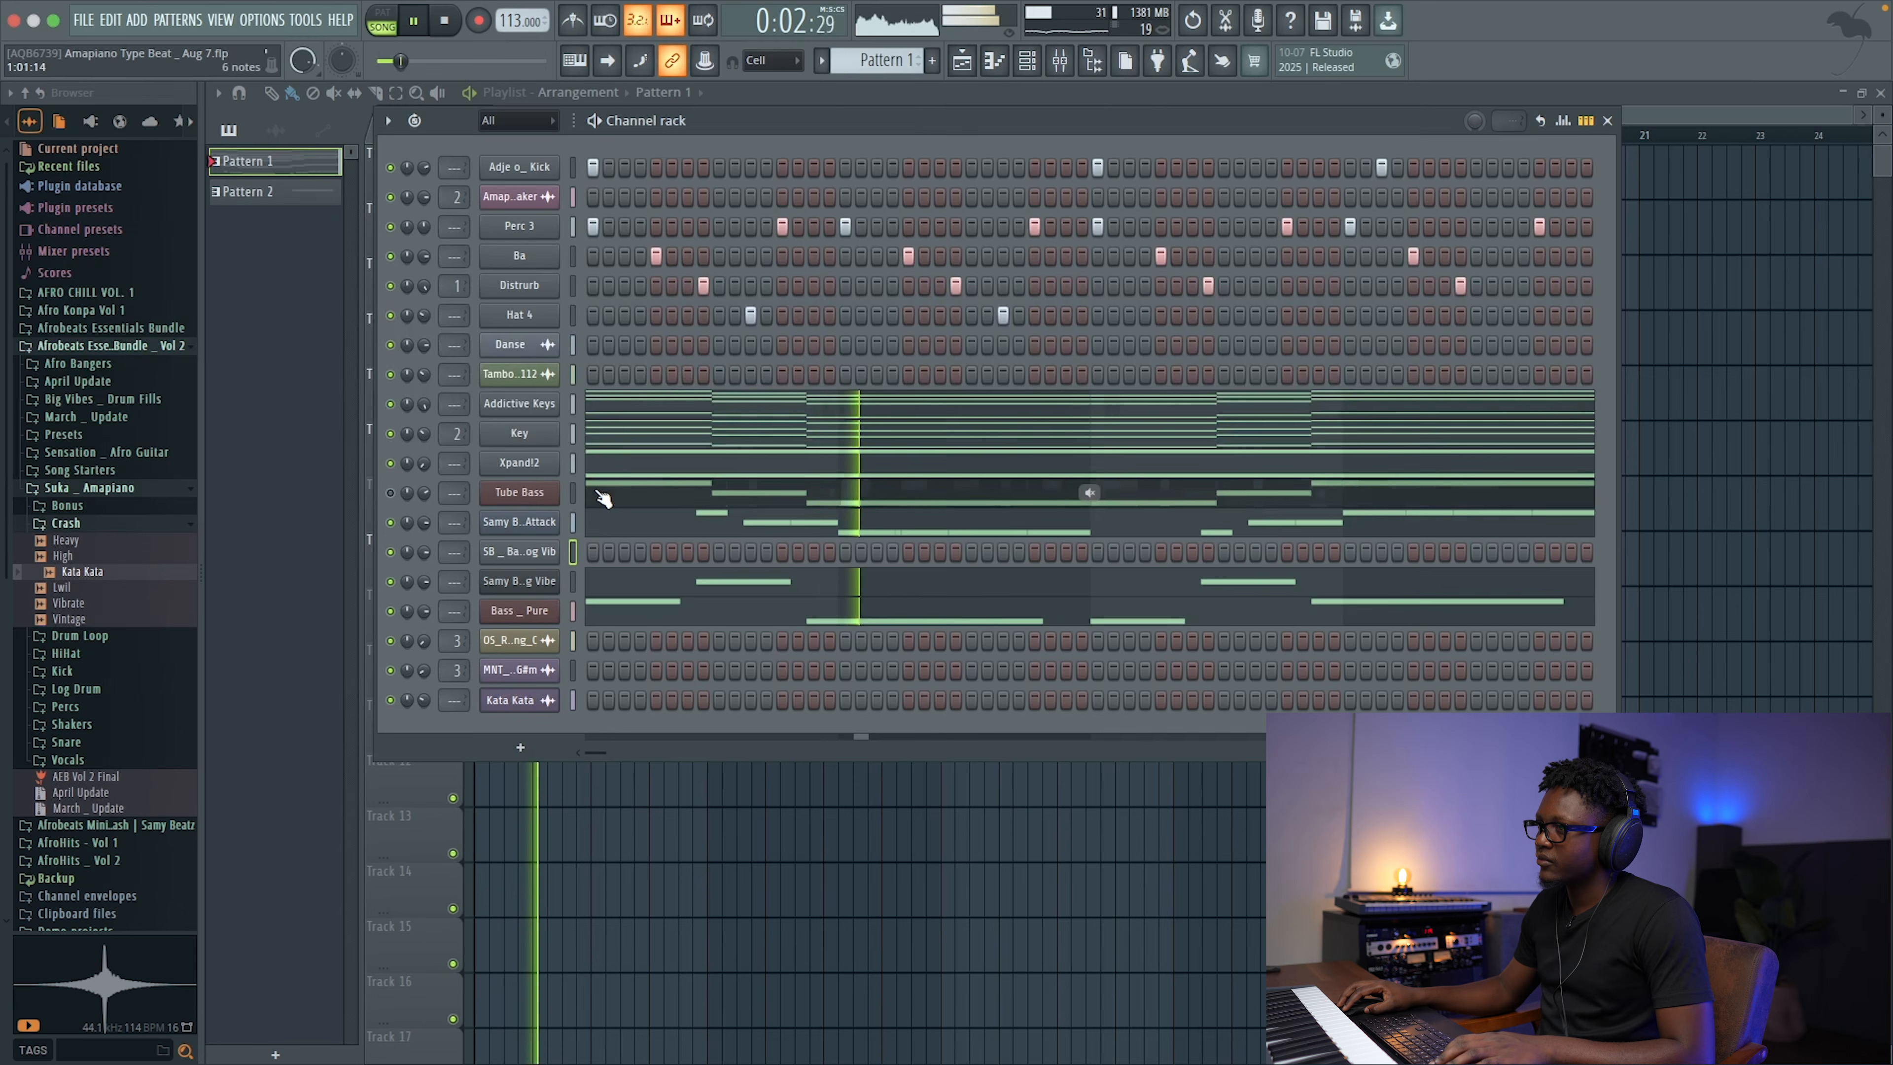
drag(424, 463, 426, 461)
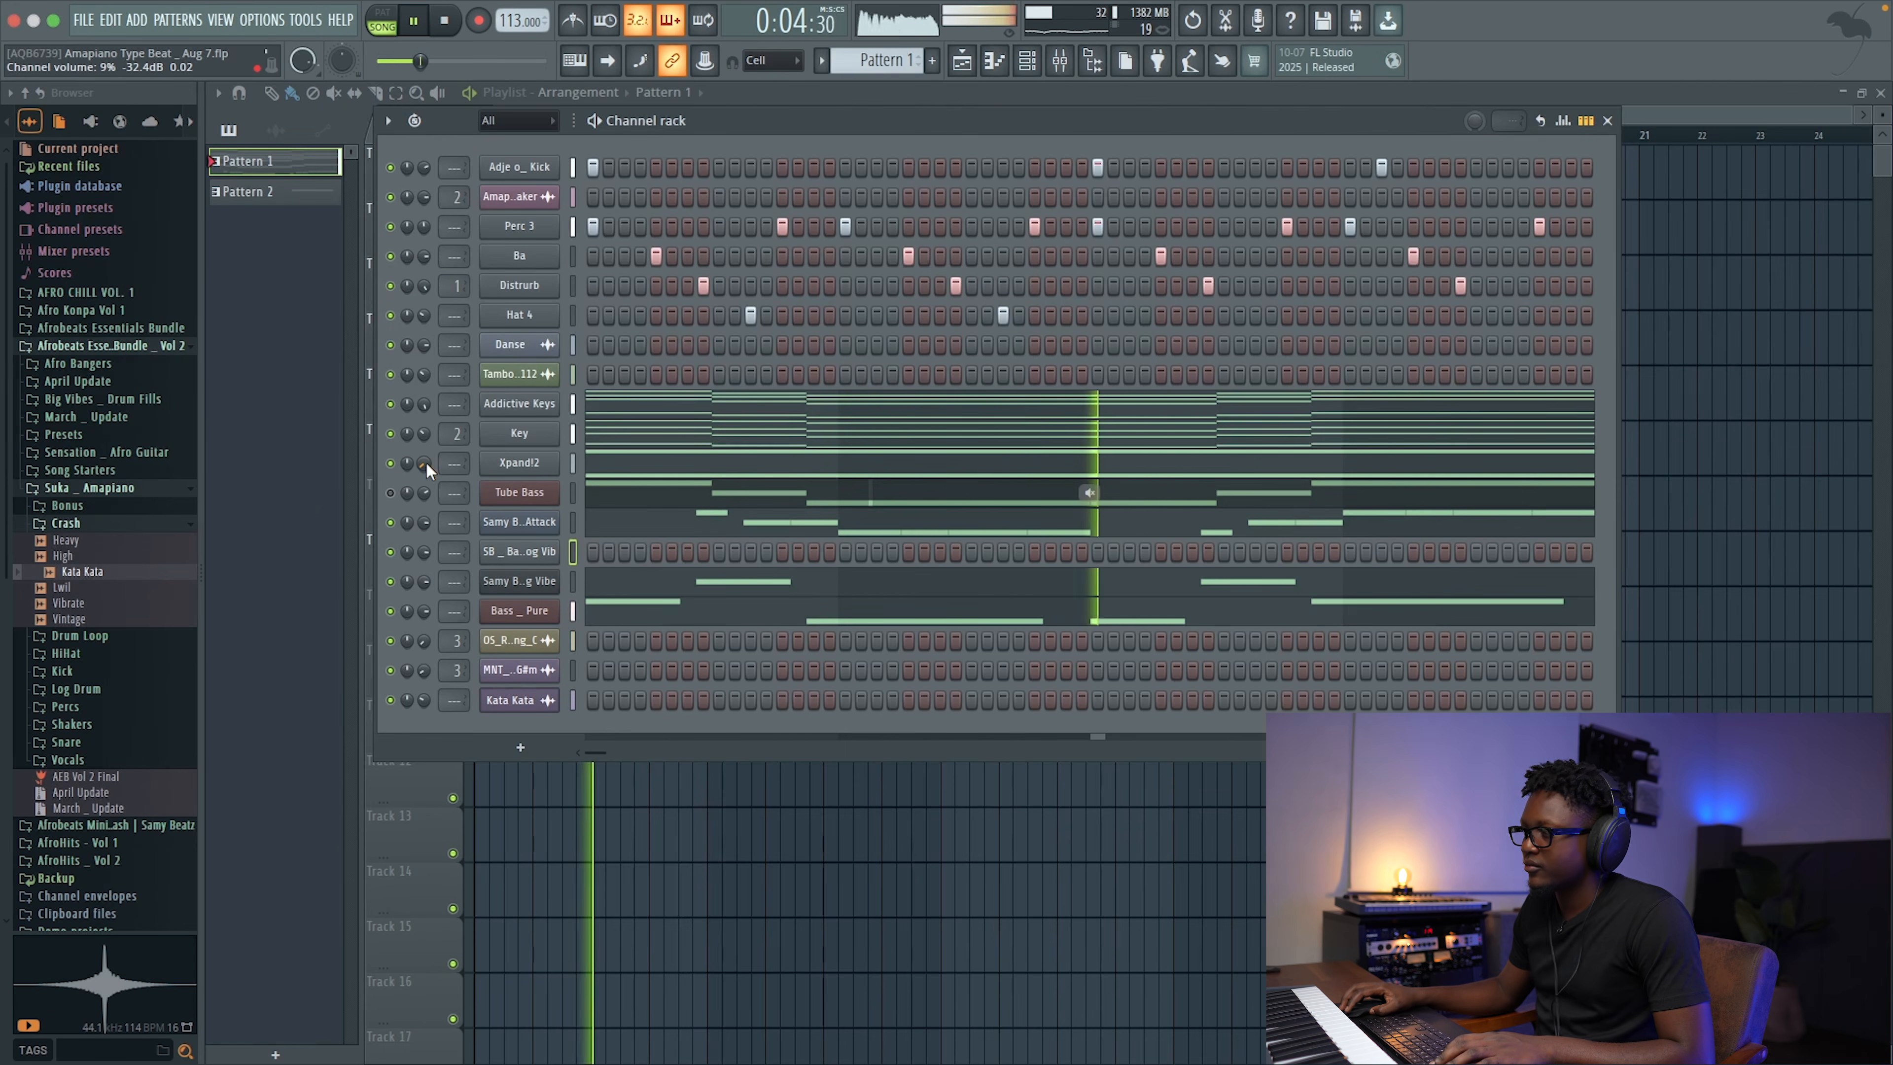
key(space)
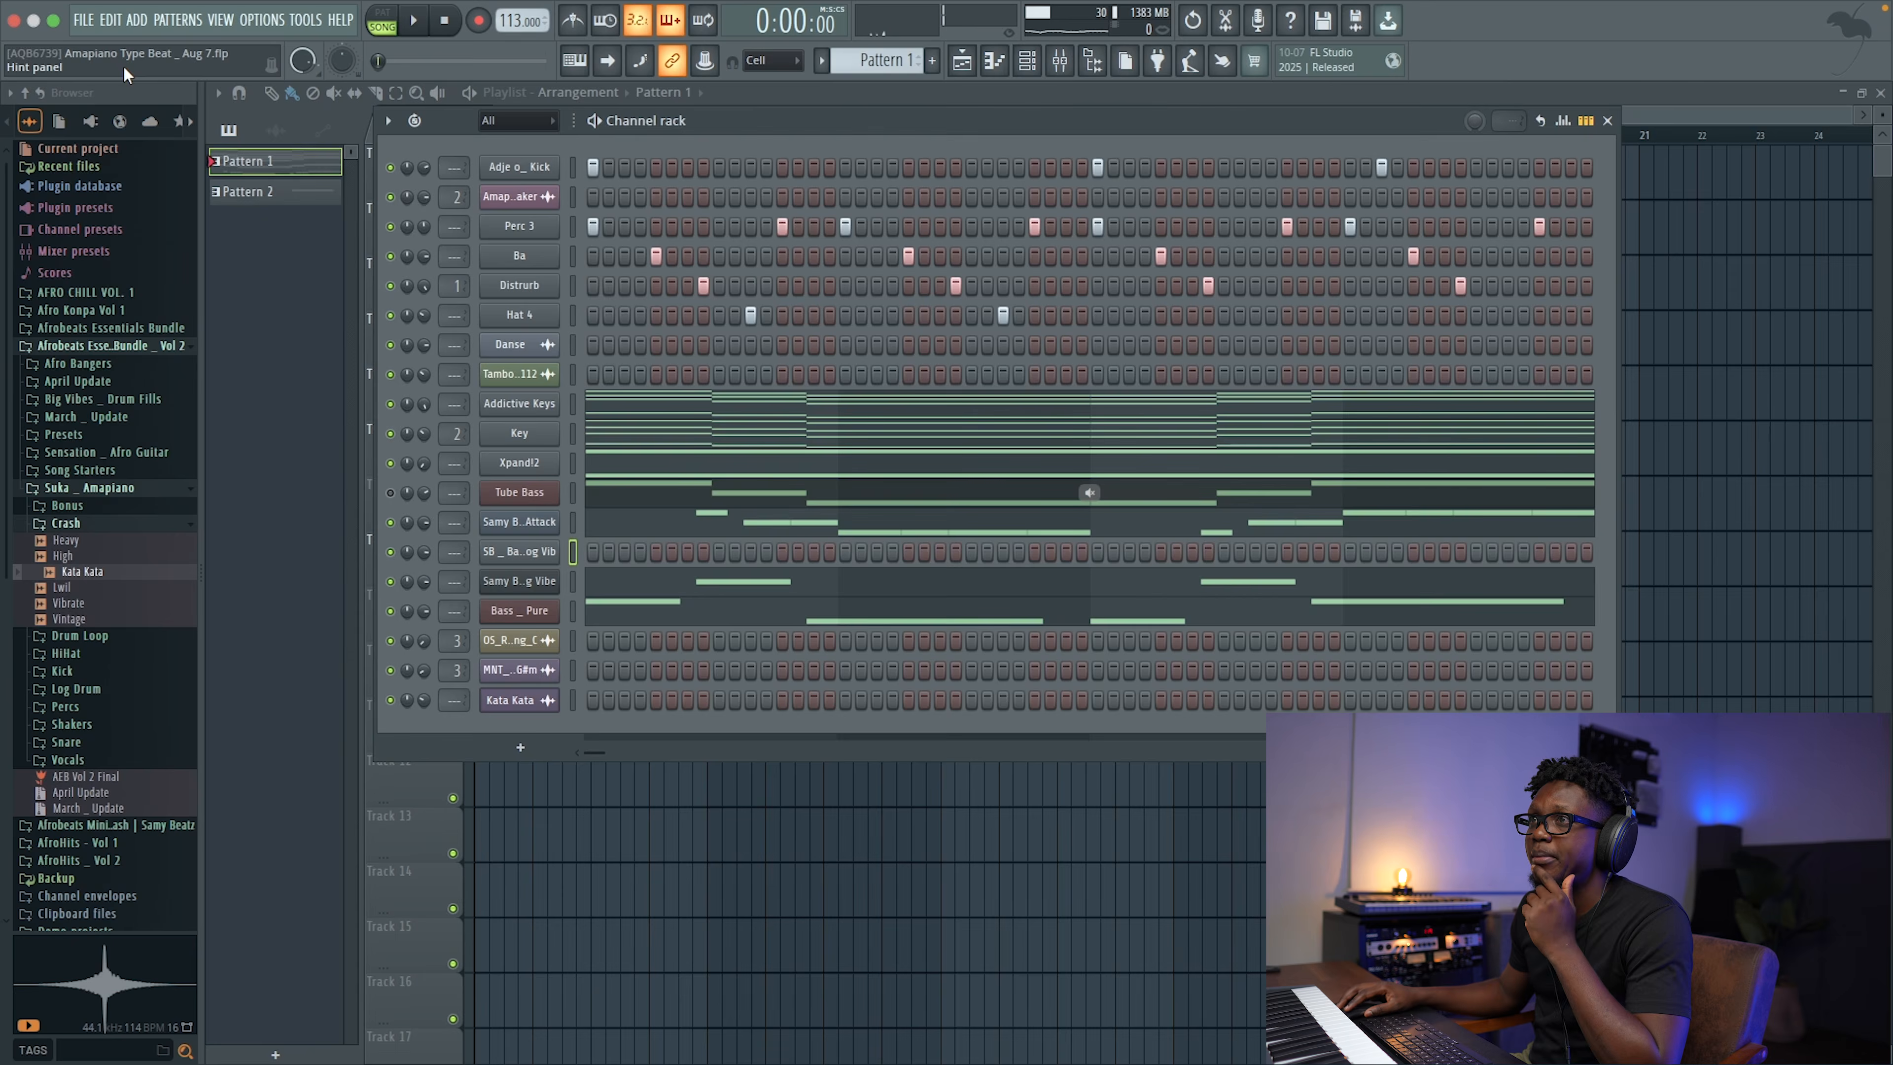
Step: Add an Omnisphere channel and set its patch directory to the Undercurrent Sonic Extension
click(135, 20)
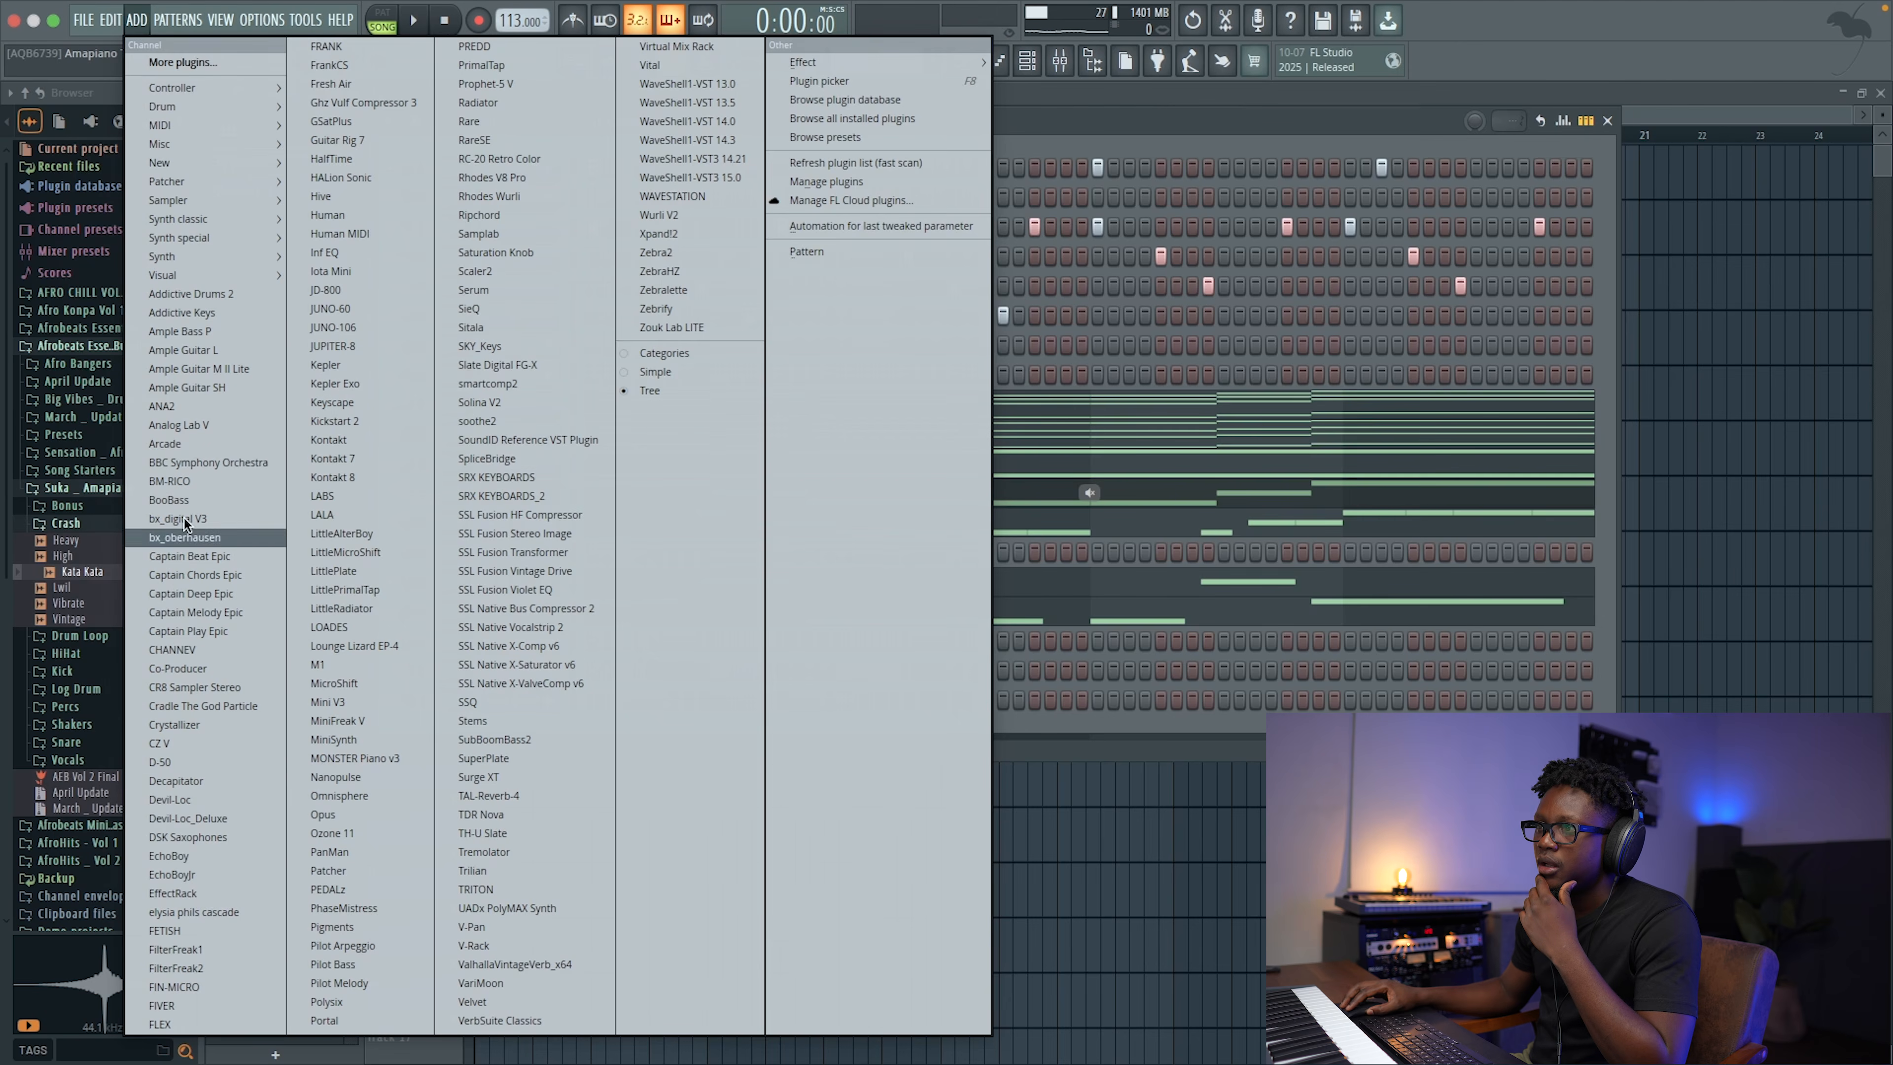
click(342, 796)
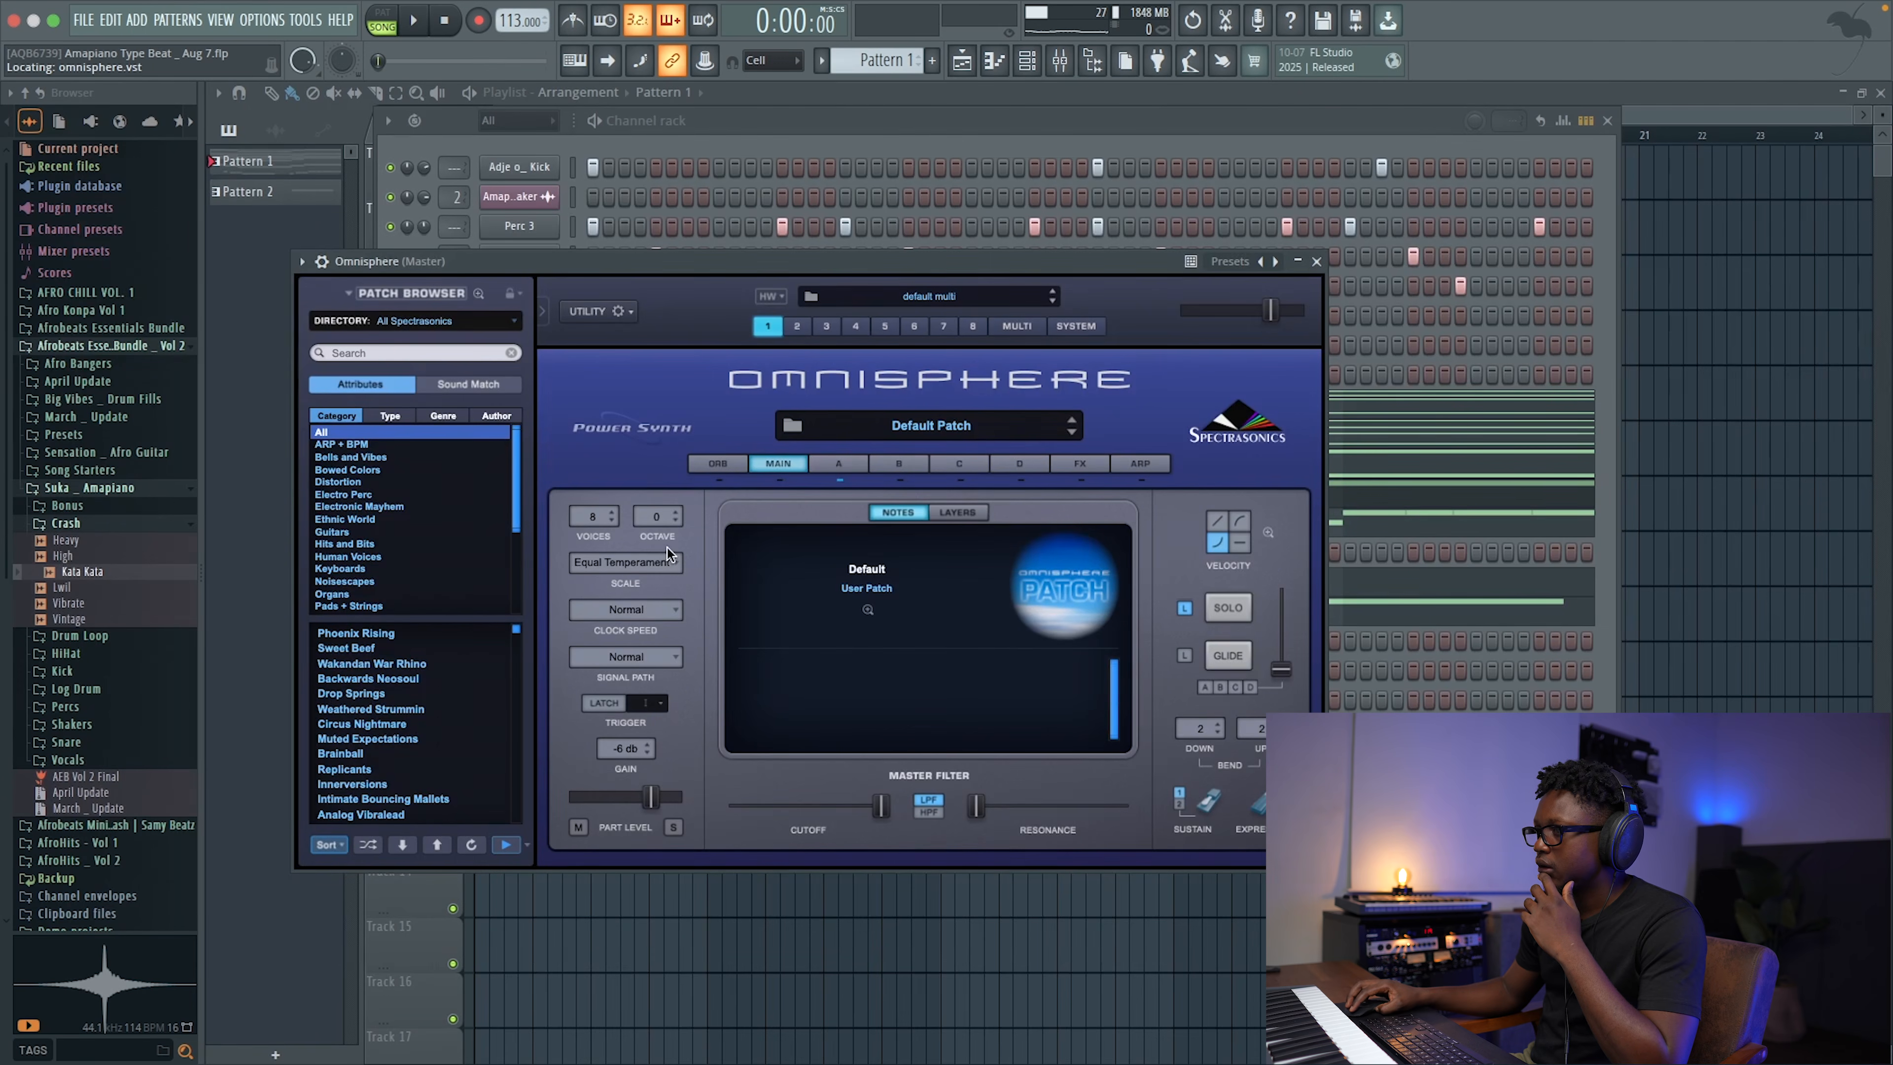
click(463, 330)
mouse_move(486, 502)
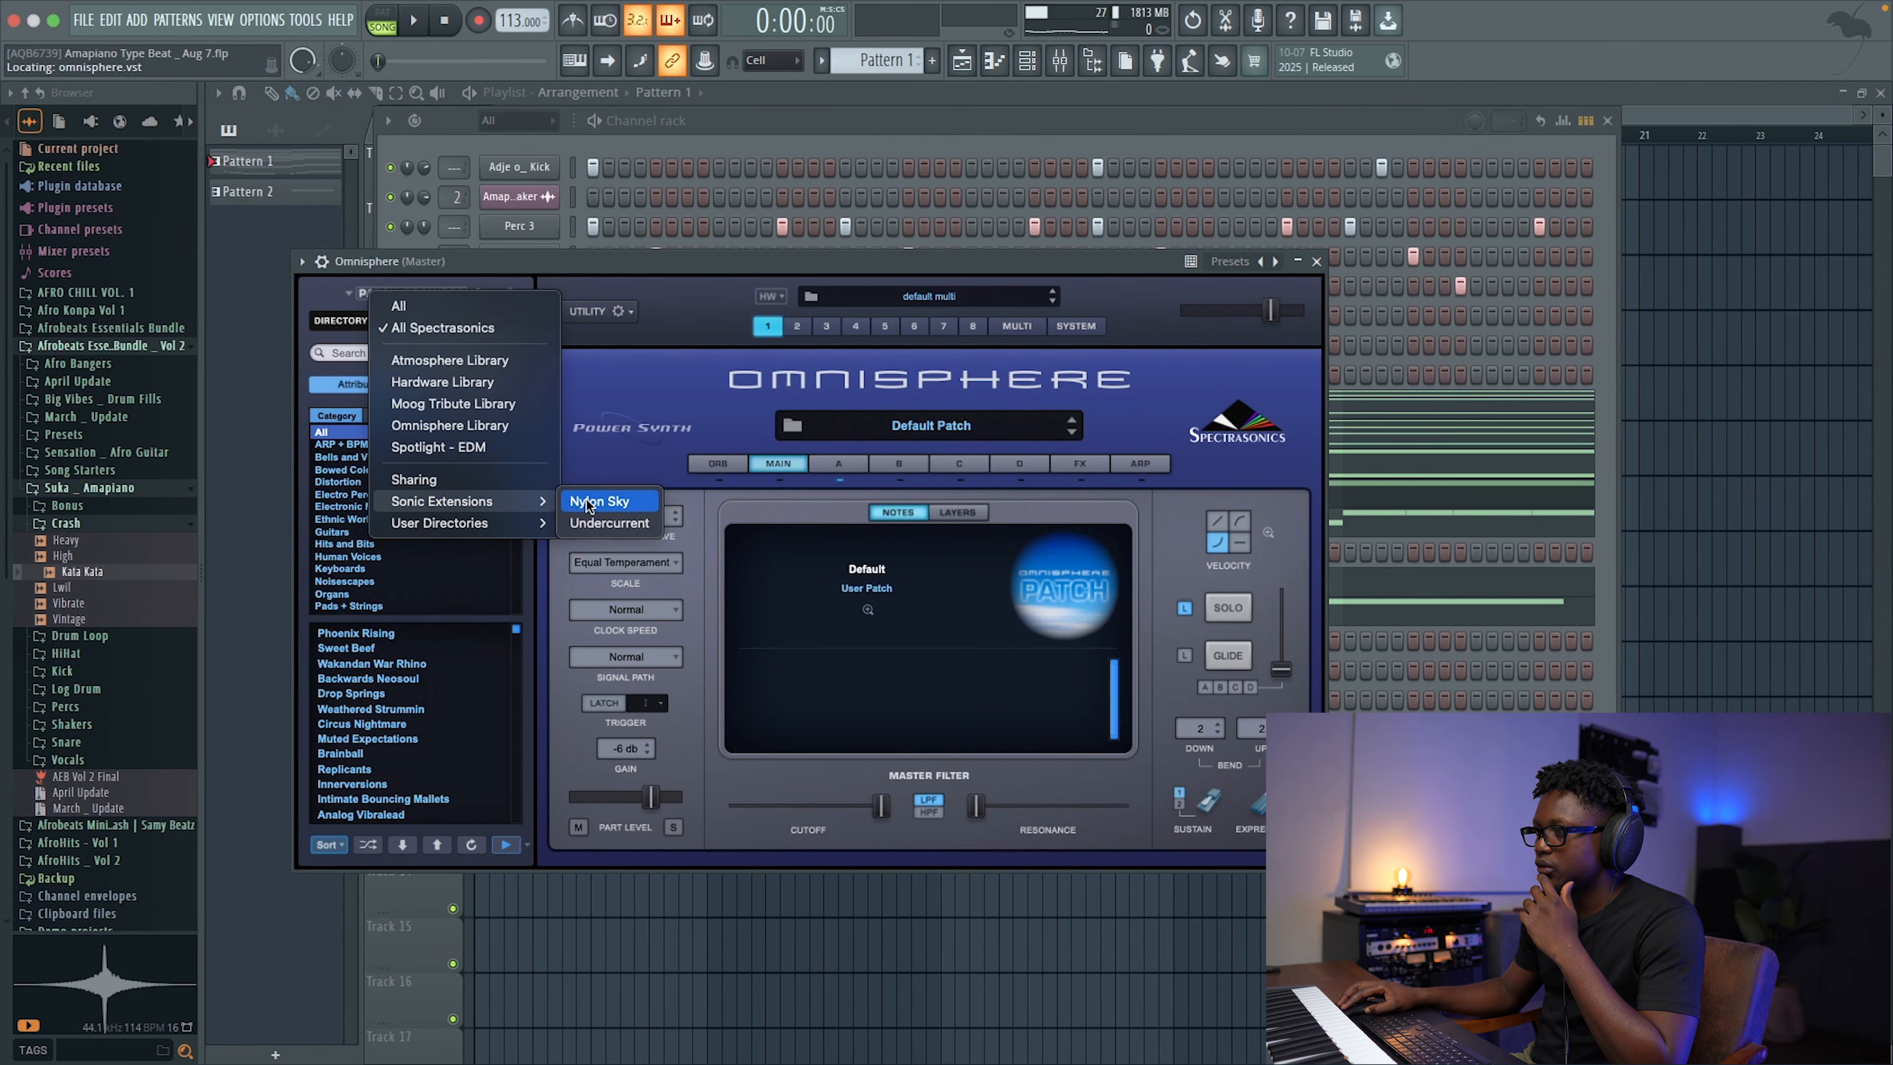
click(616, 521)
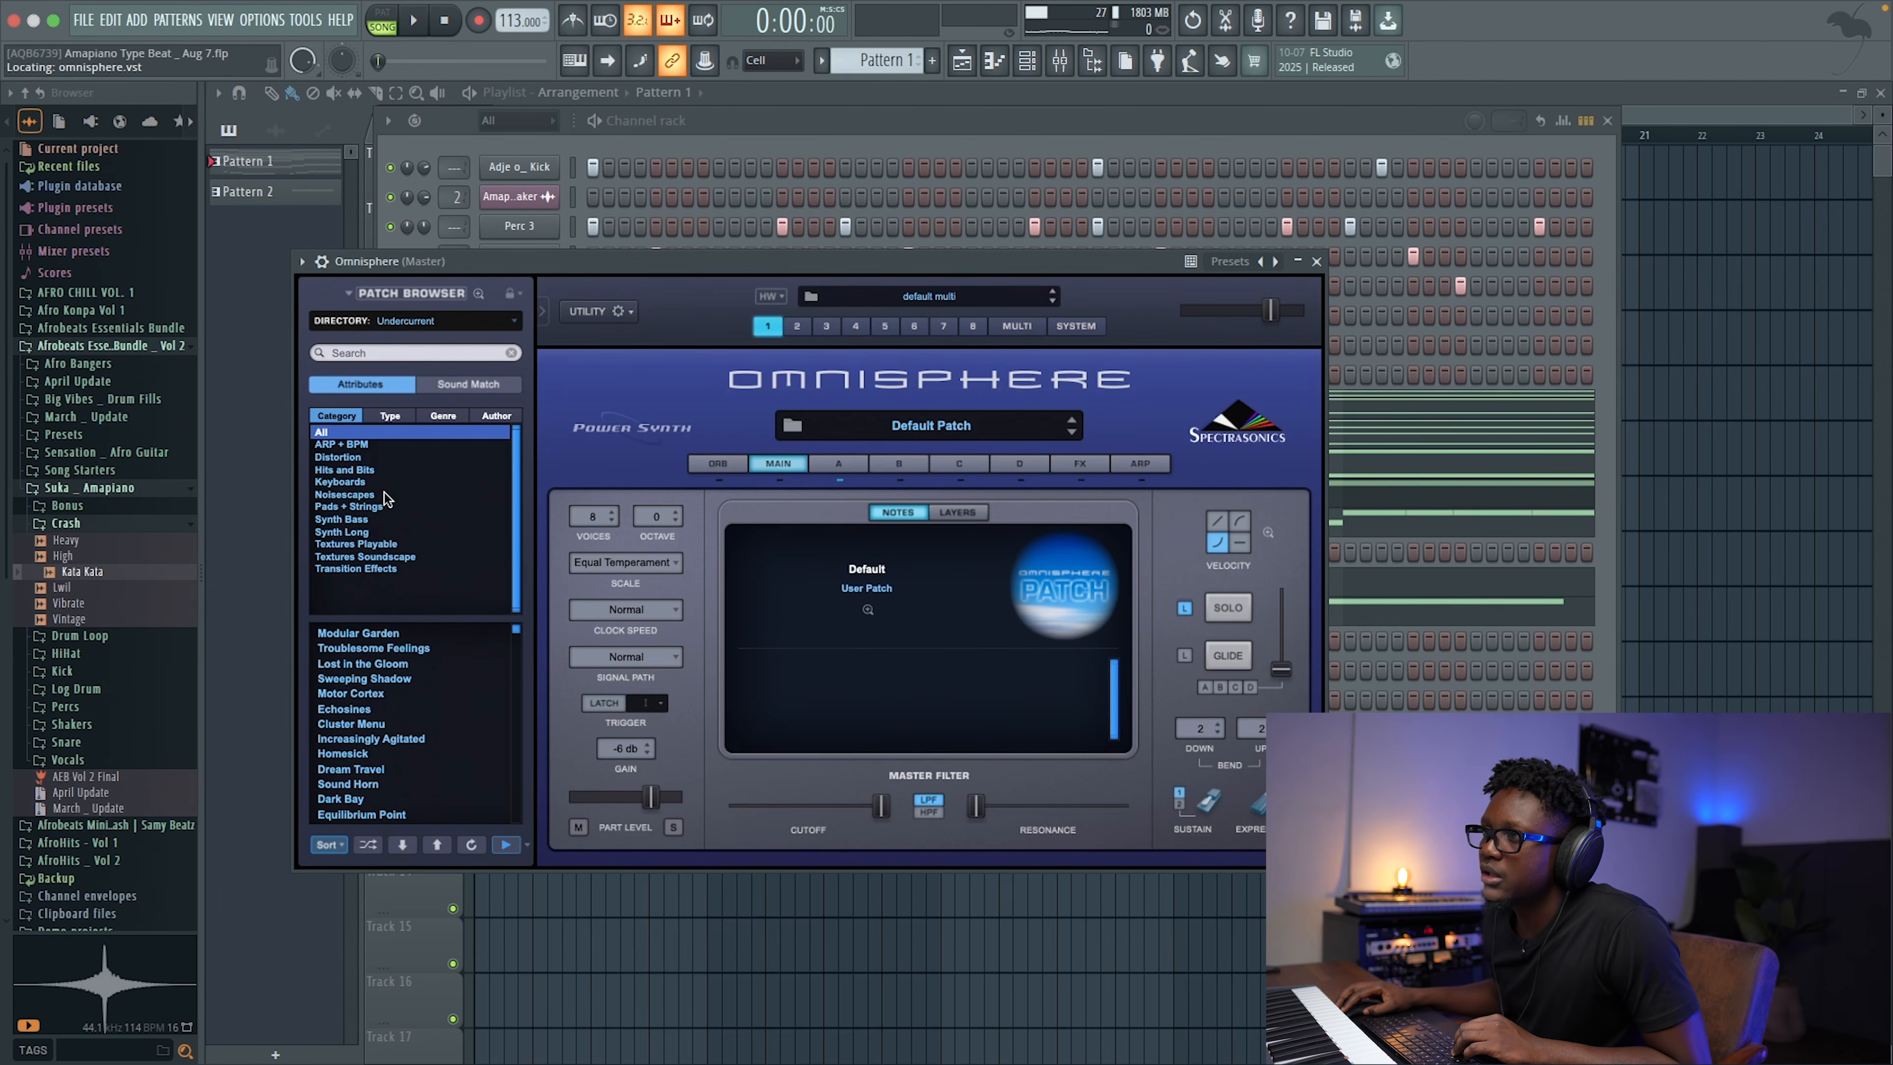
Step: Audition the Dark Bay patch from the Synth Long category and try its other scenes
click(365, 533)
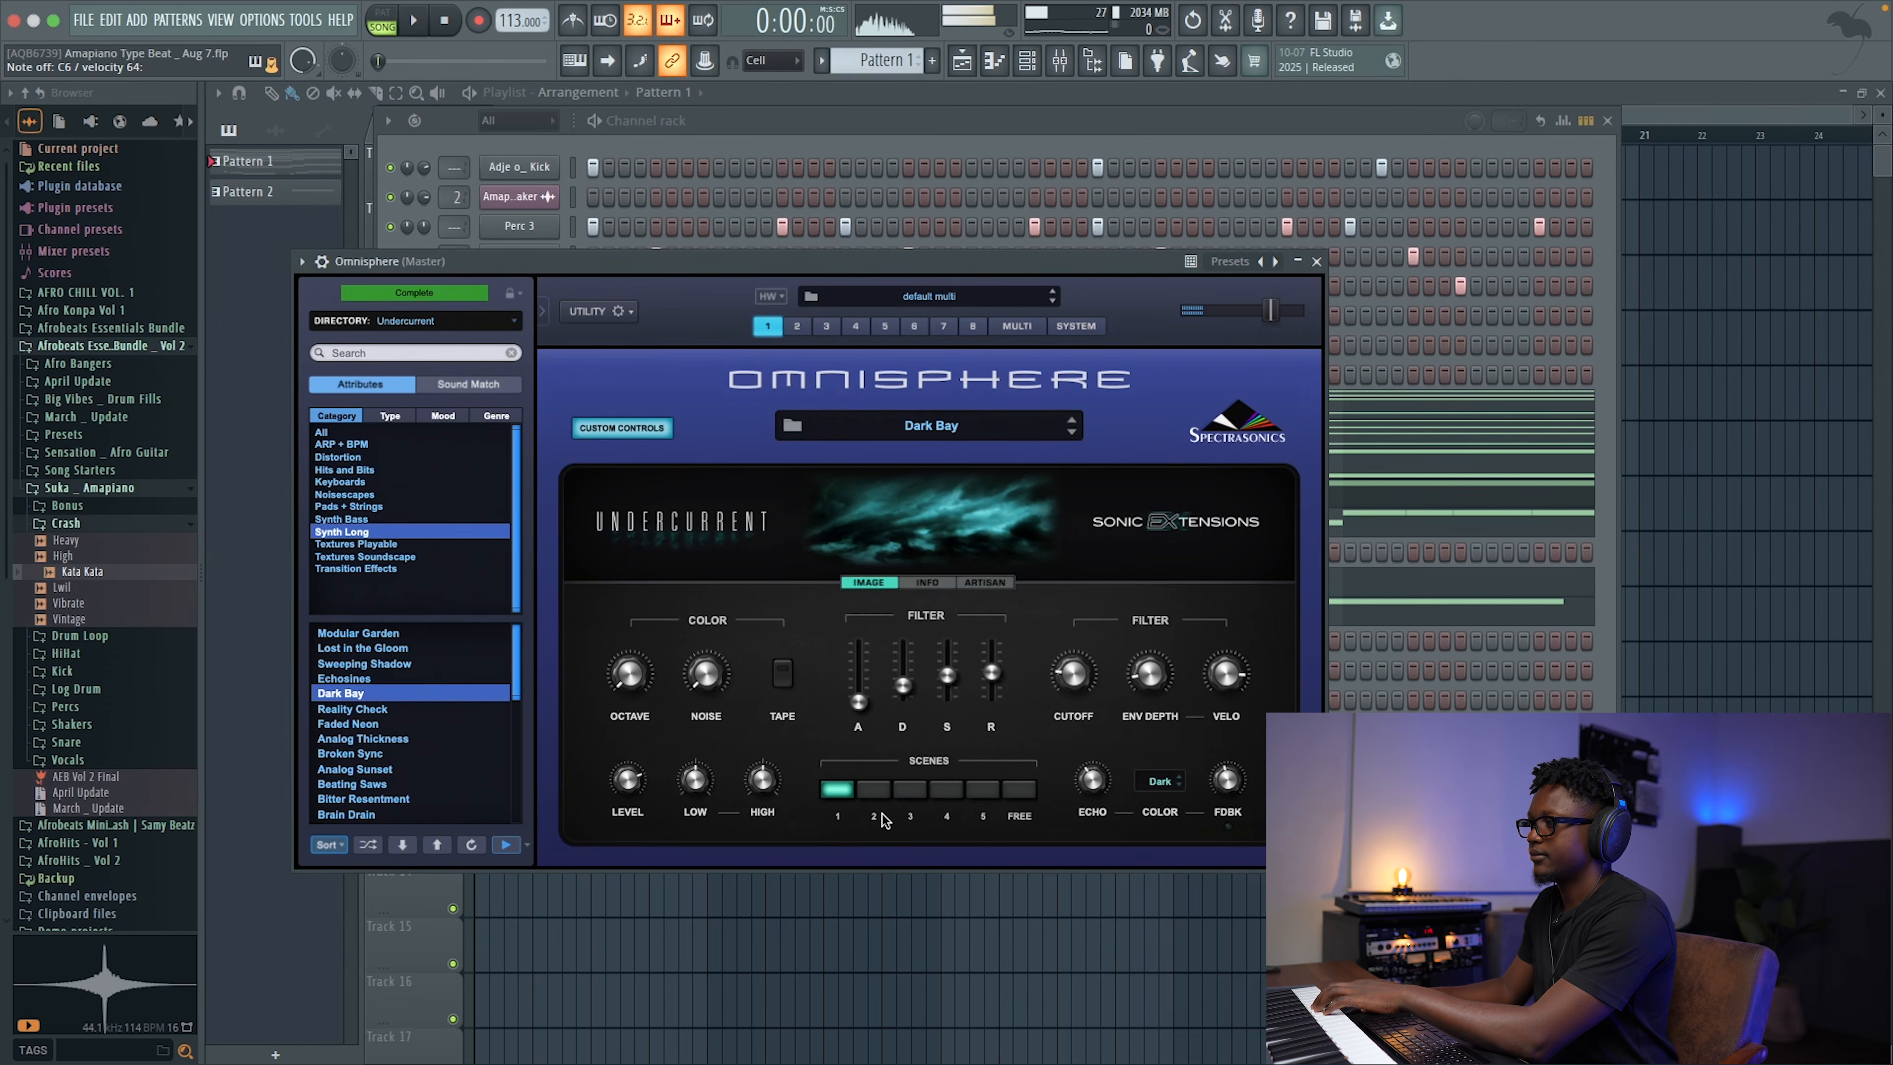
click(878, 791)
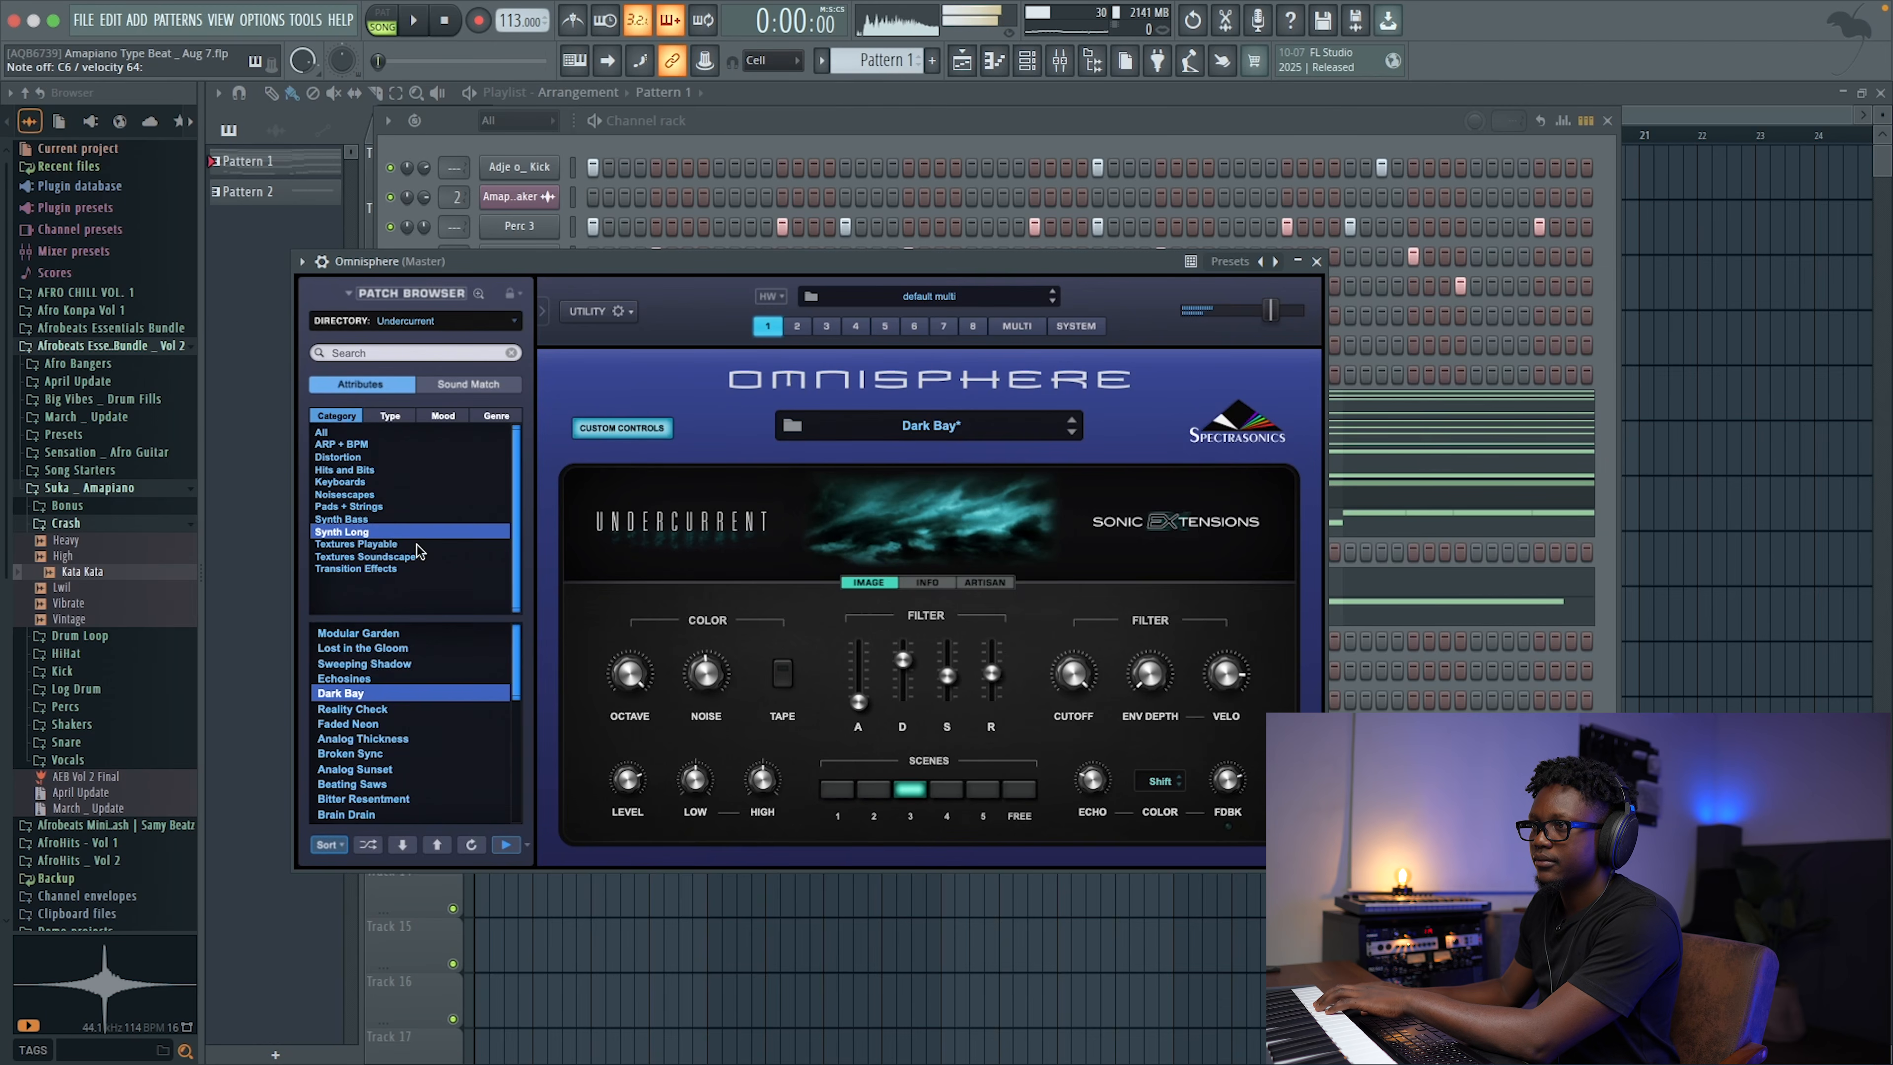
Step: Browse the ARP + BPM category, audition Motor Cortex, and load the Dream Travel patch
click(328, 444)
click(393, 647)
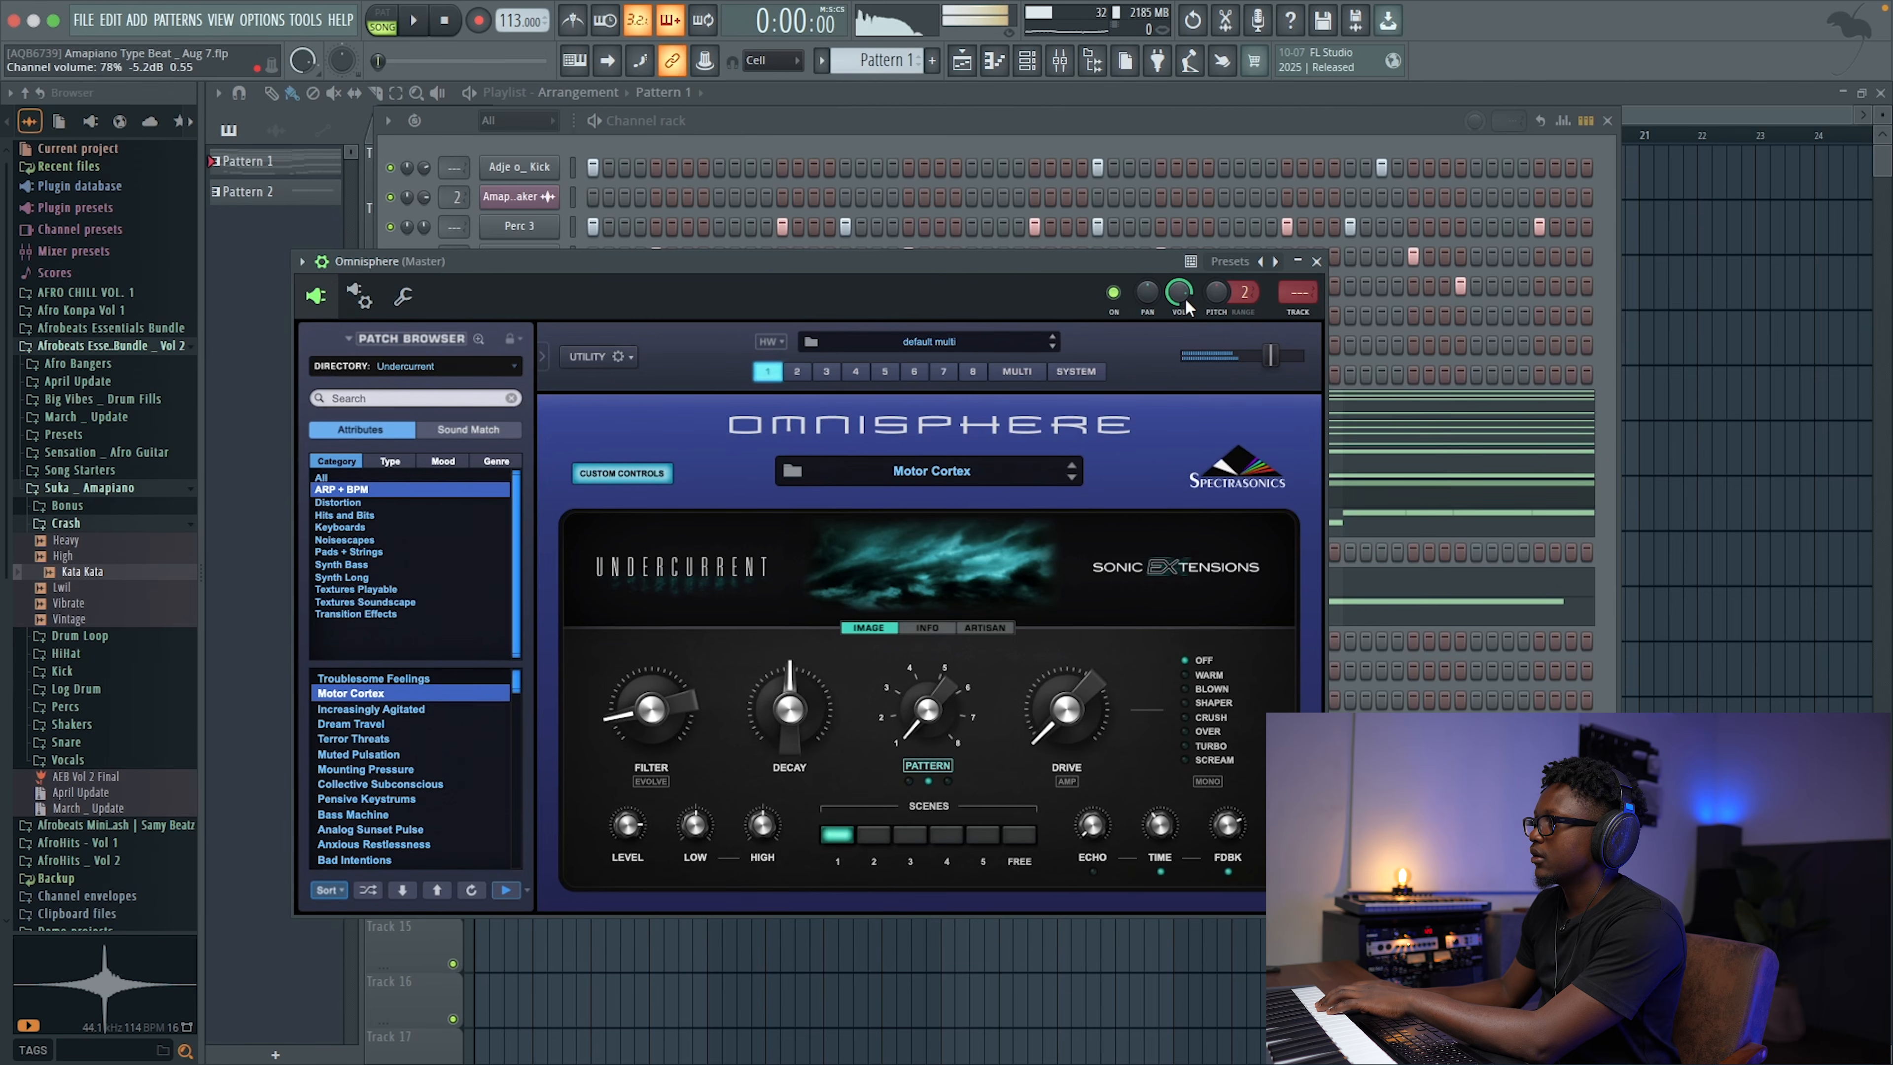
click(466, 723)
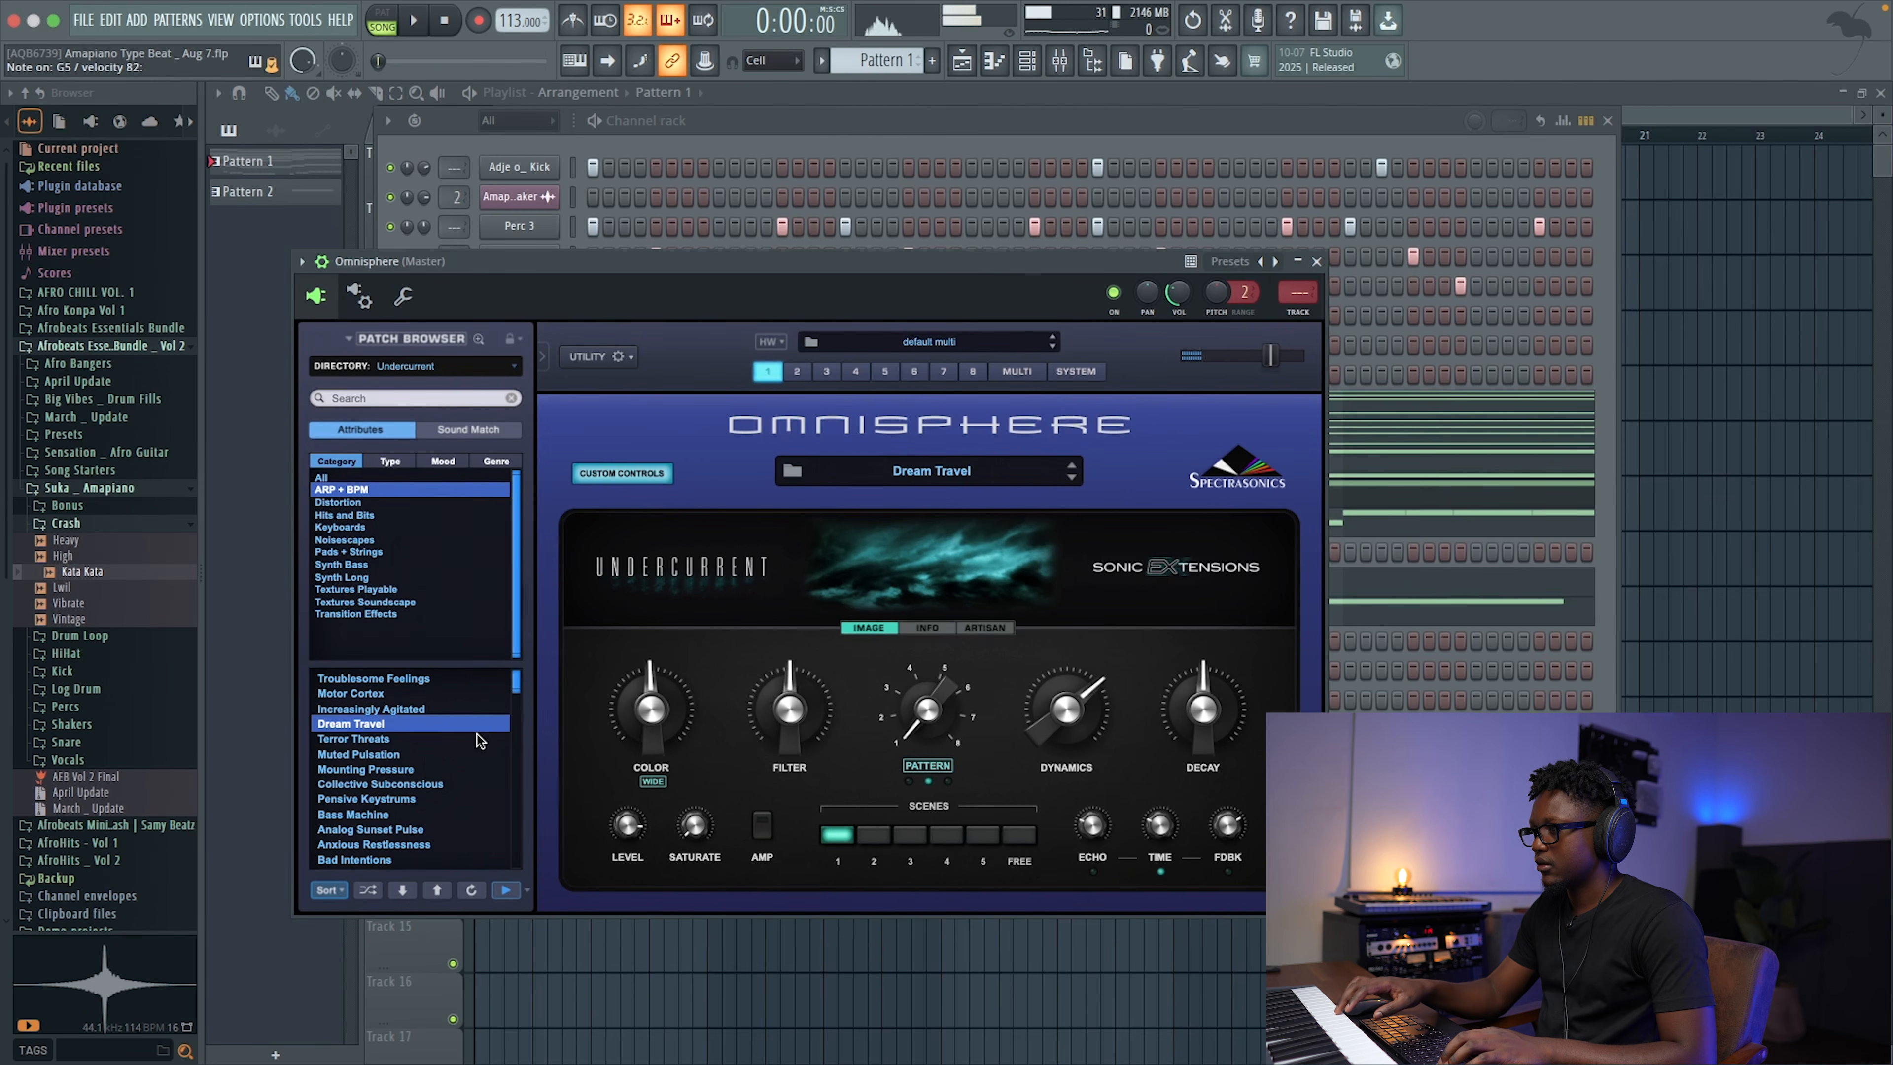
Step: Compare Dream Travel's scenes 2 to 5, choose scene 3, and set the Omnisphere channel volume to 34%
click(879, 839)
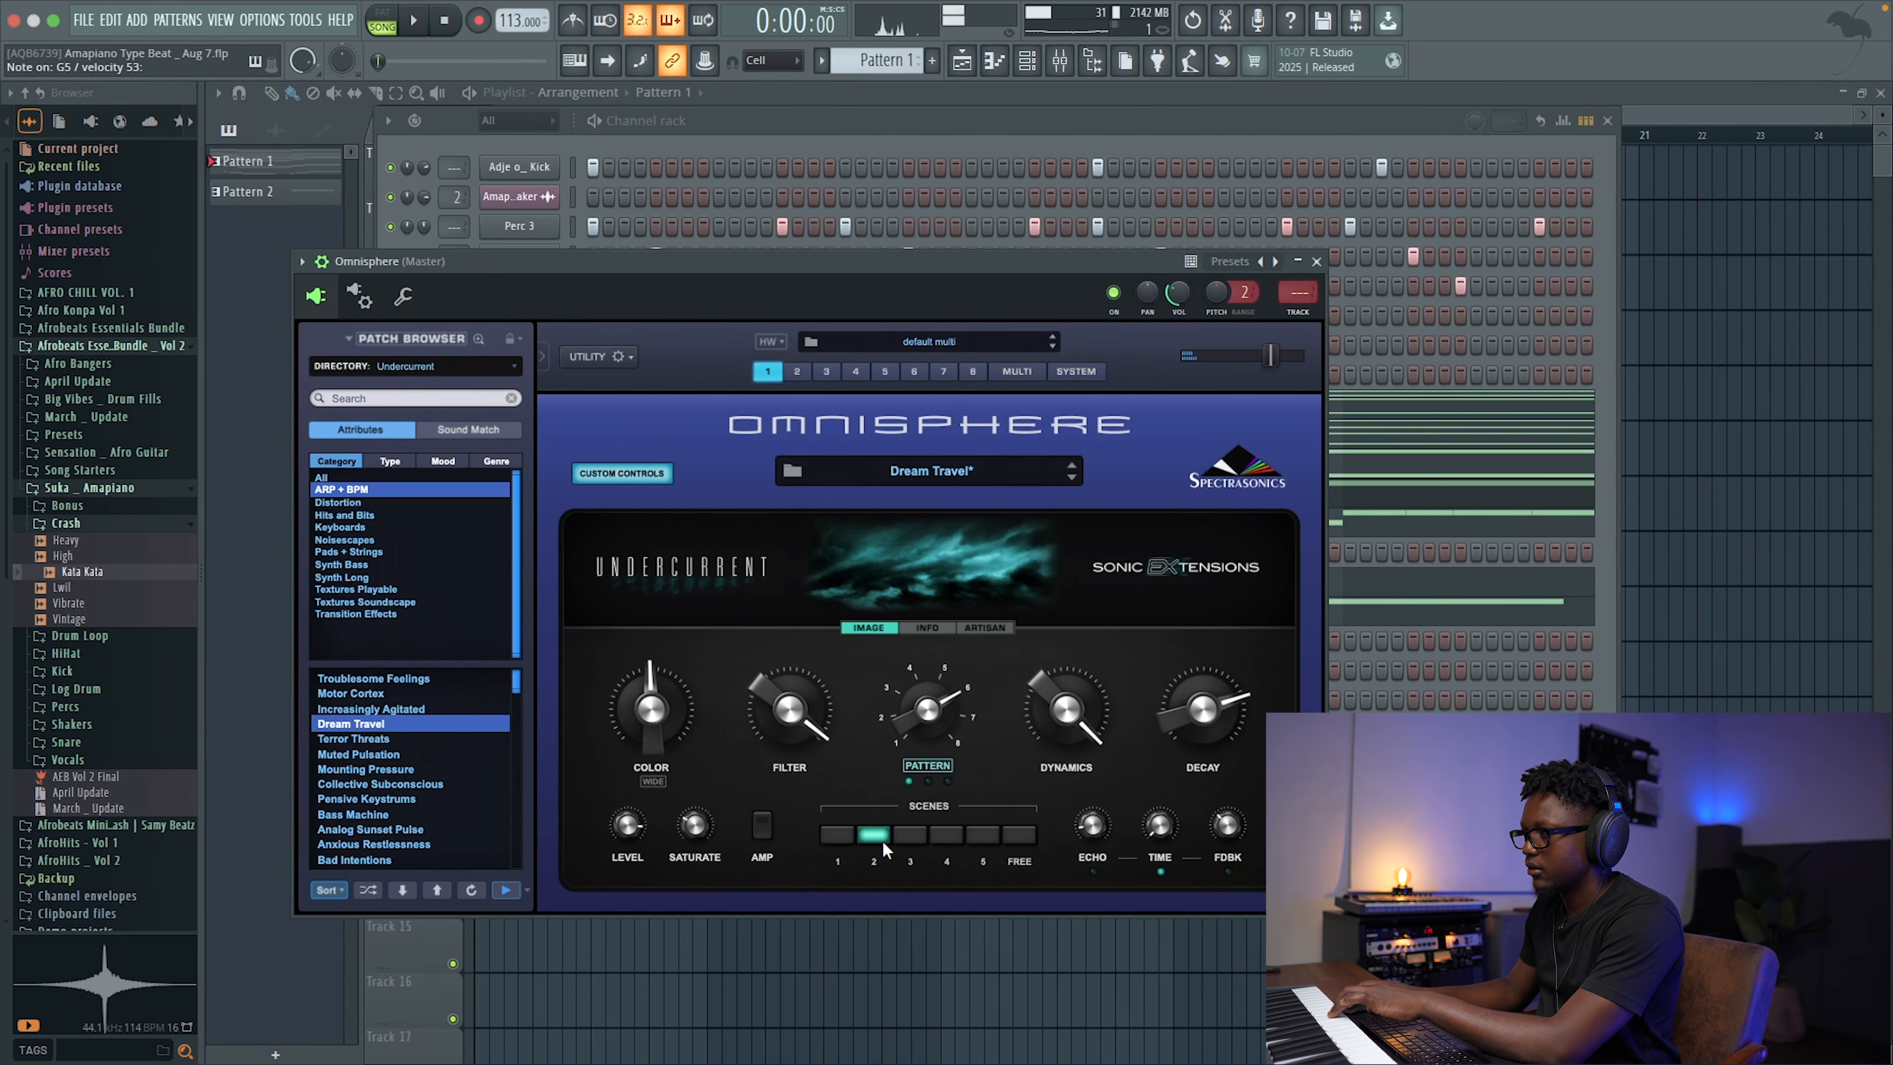
click(909, 837)
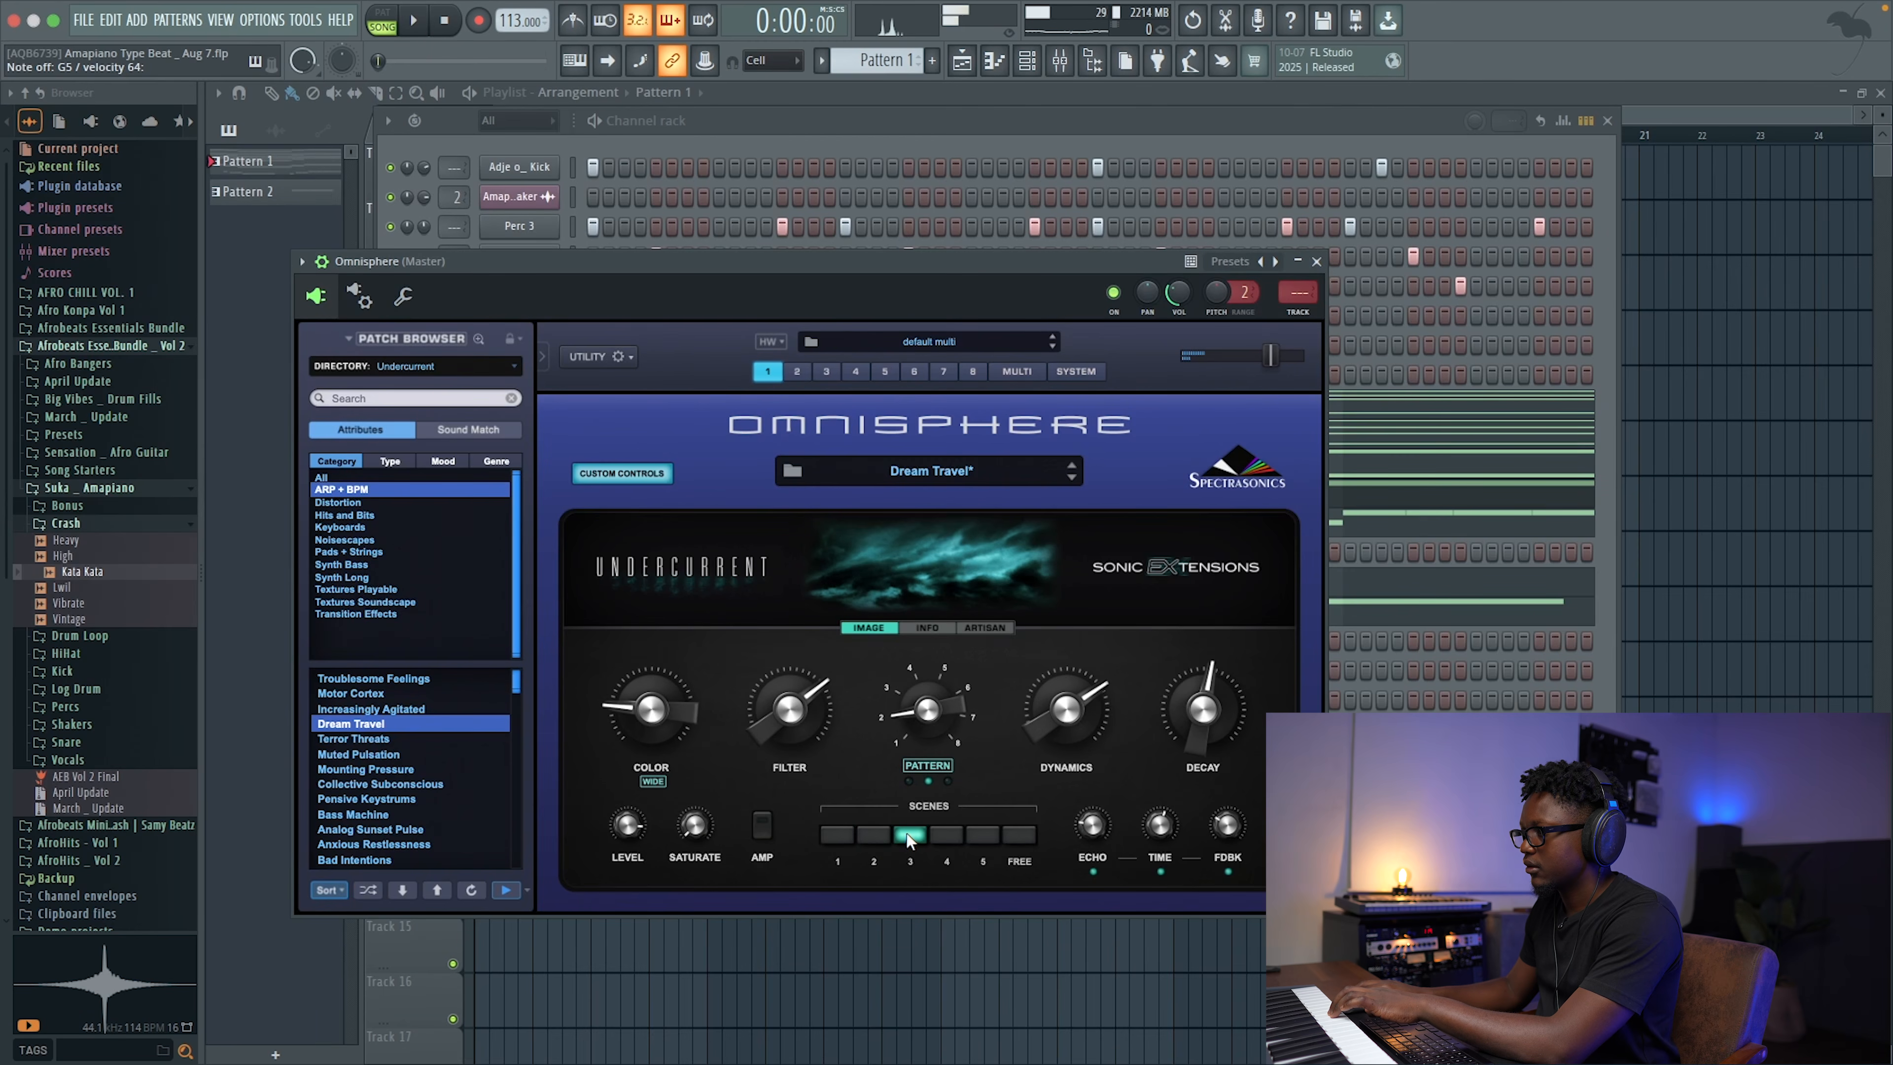
click(943, 836)
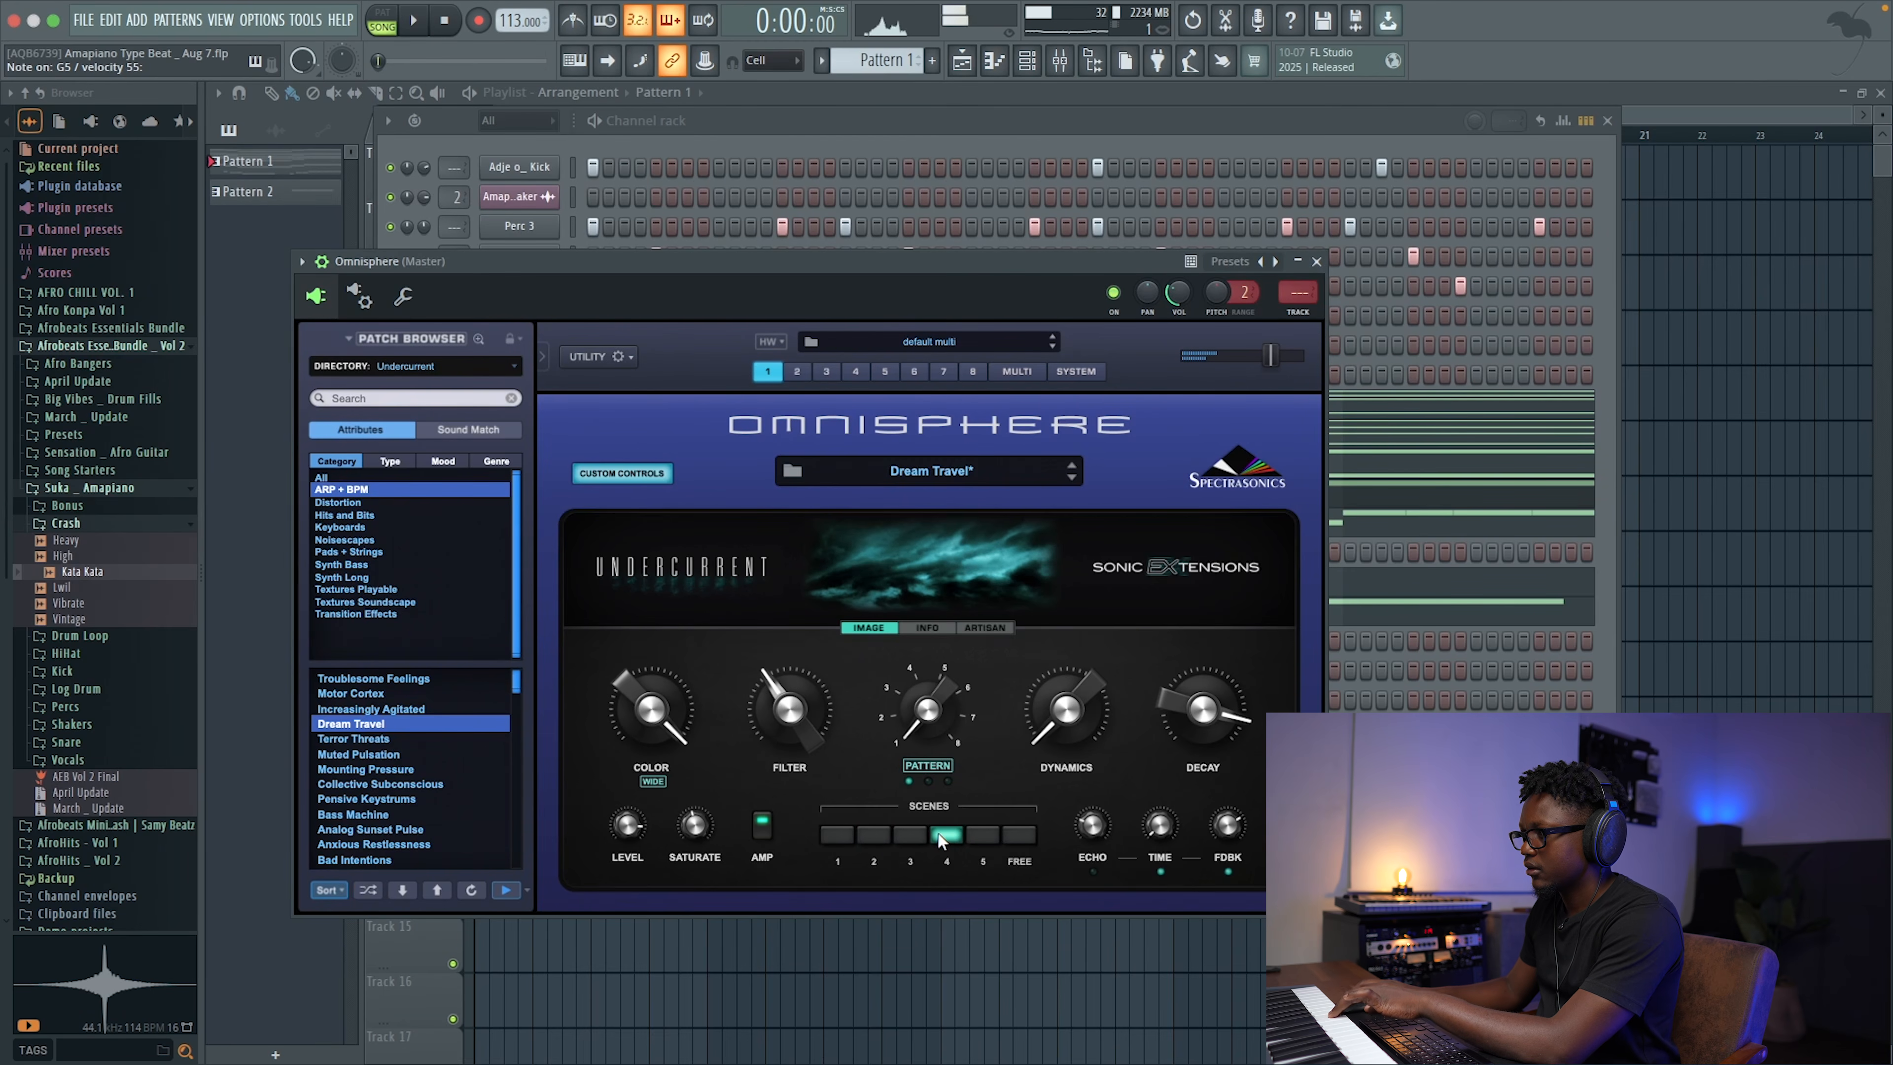
click(981, 836)
click(908, 836)
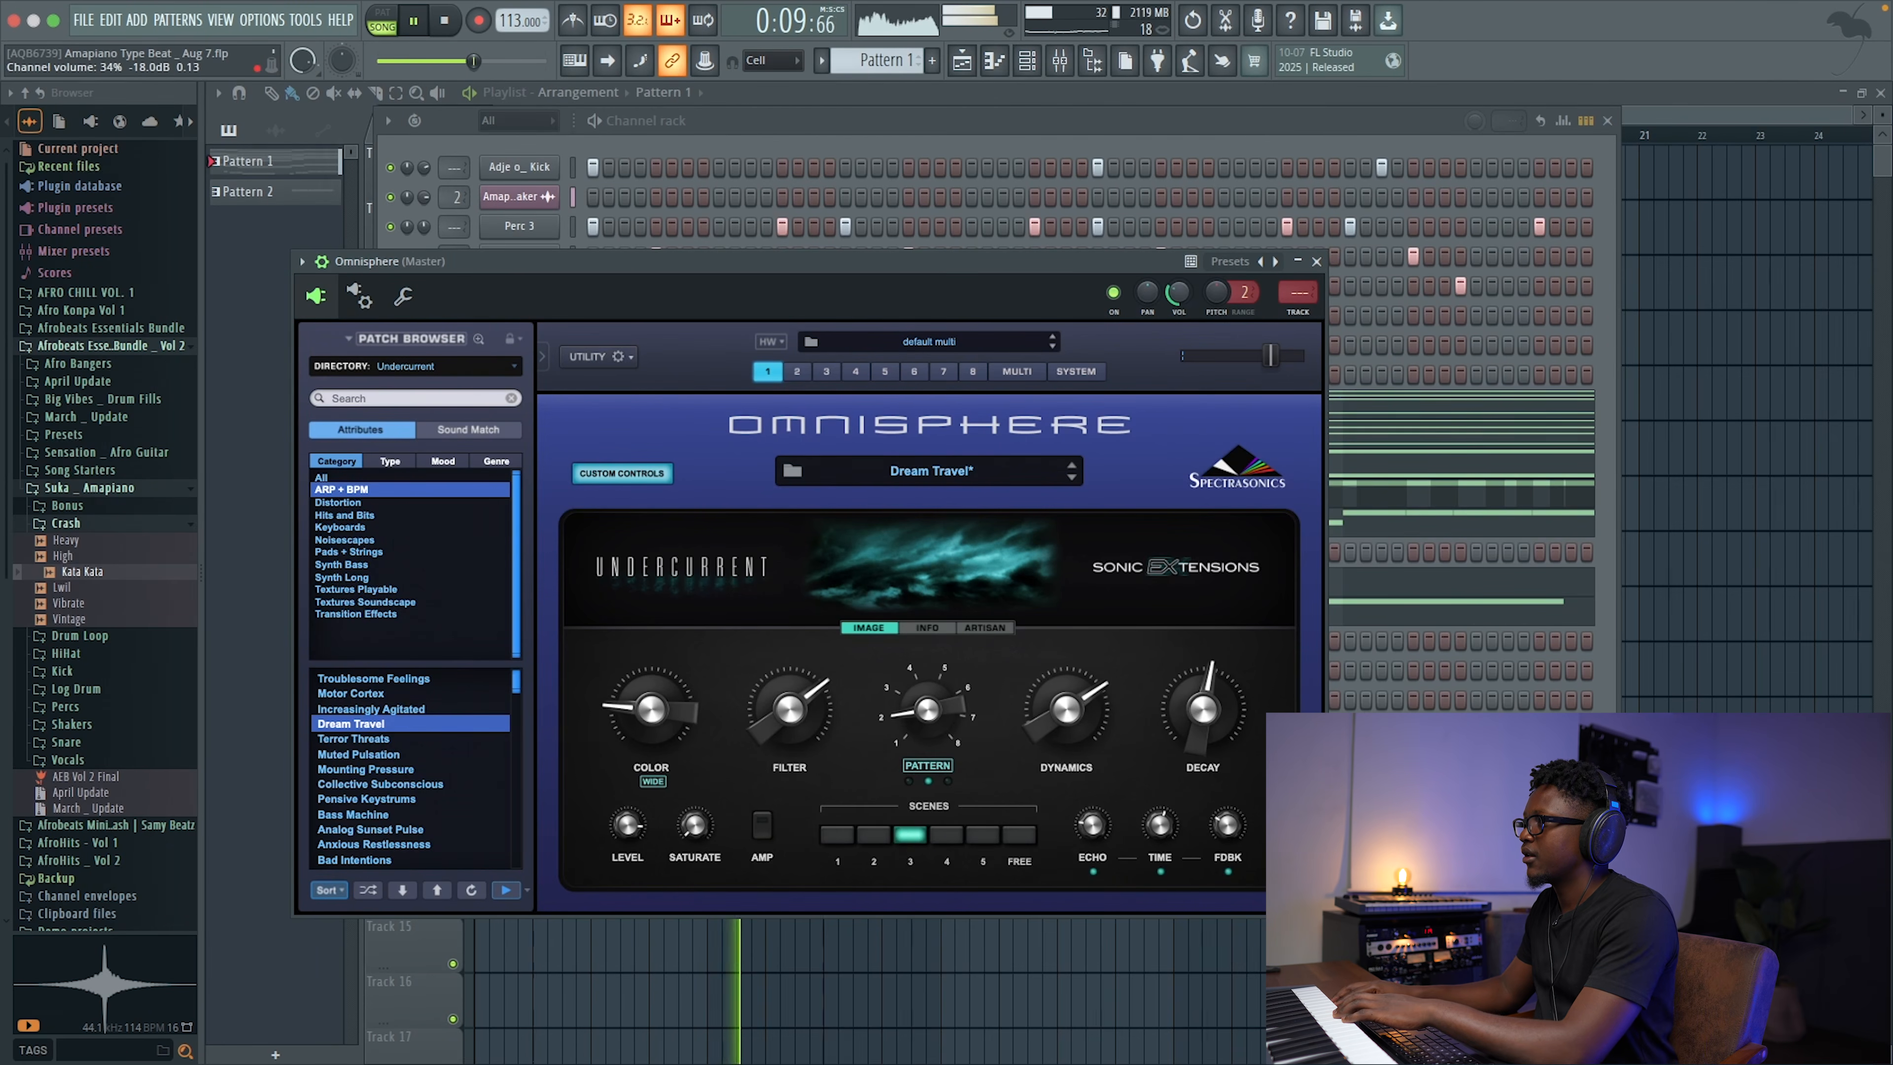
click(1316, 262)
key(space)
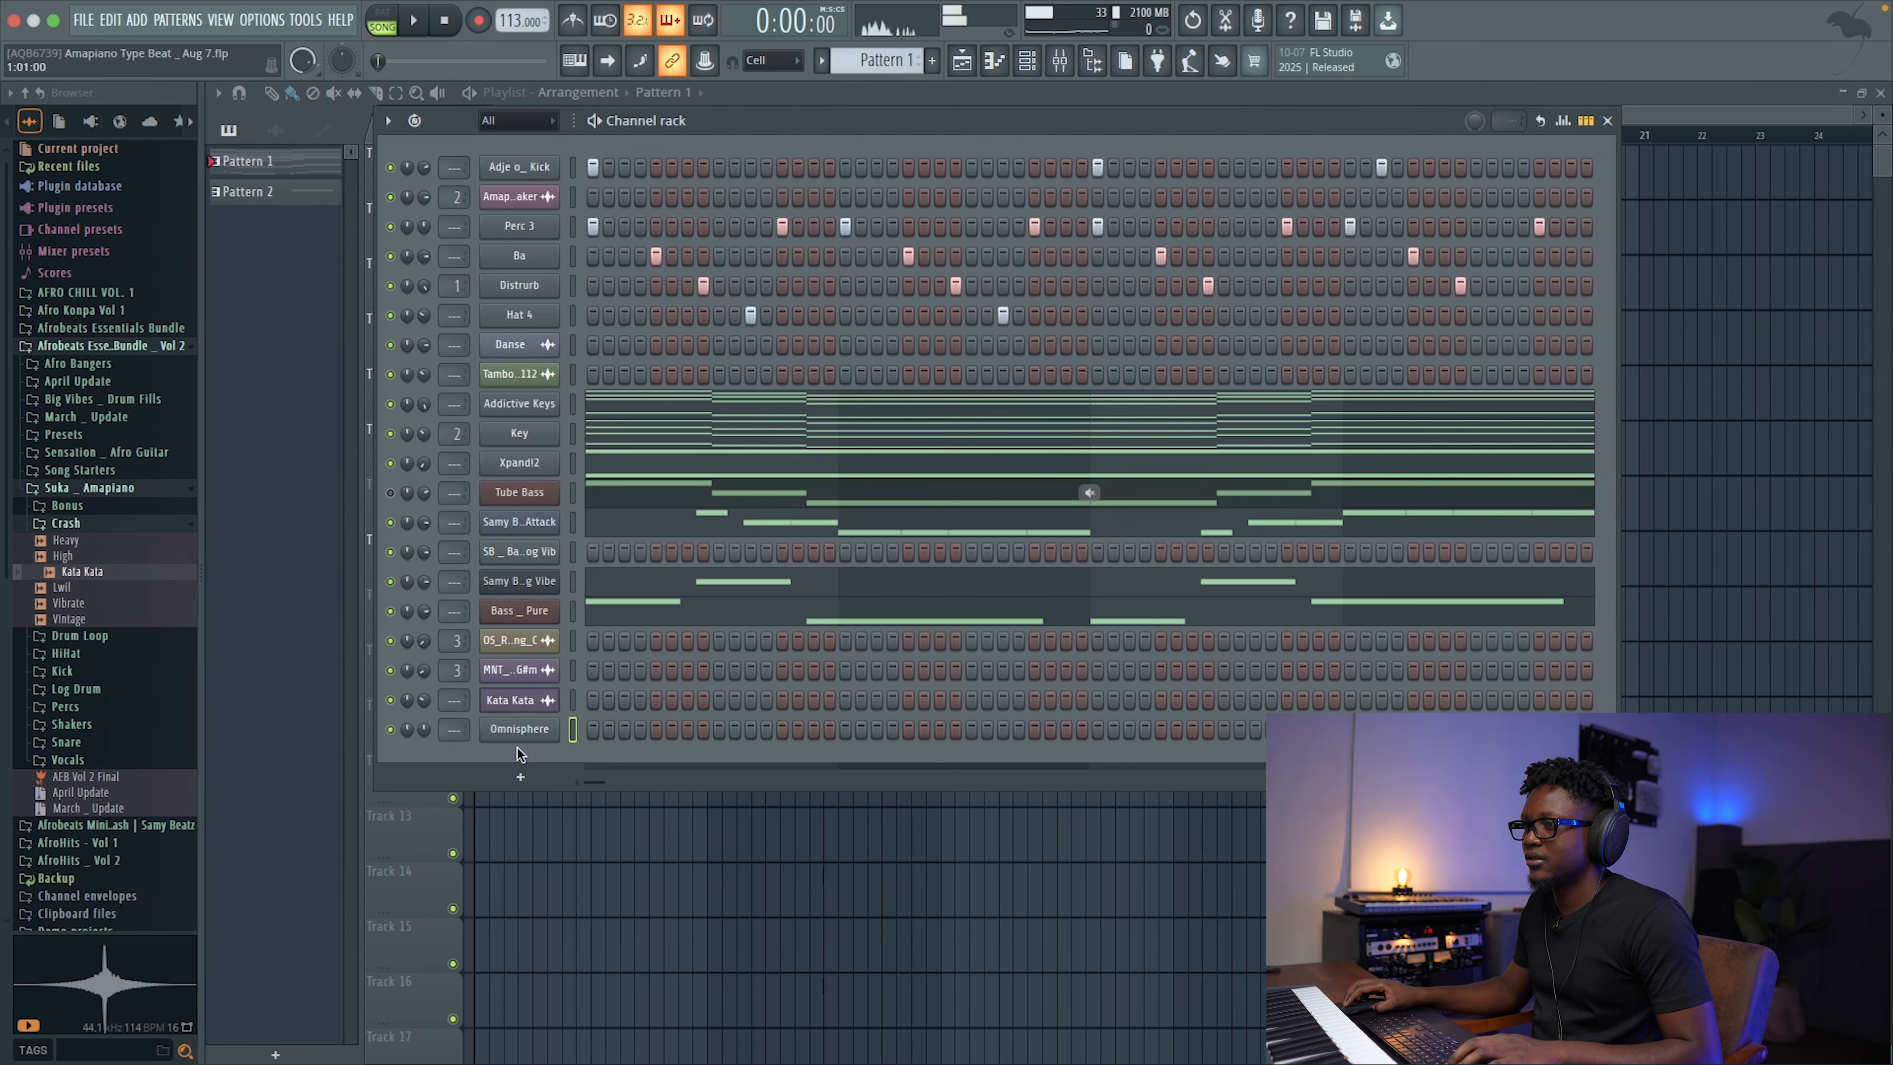
Step: Open the Omnisphere piano roll in Pattern 1 and add short G5 notes on steps 3 and 11 of bar 1
right_click(550, 738)
click(644, 716)
key(space)
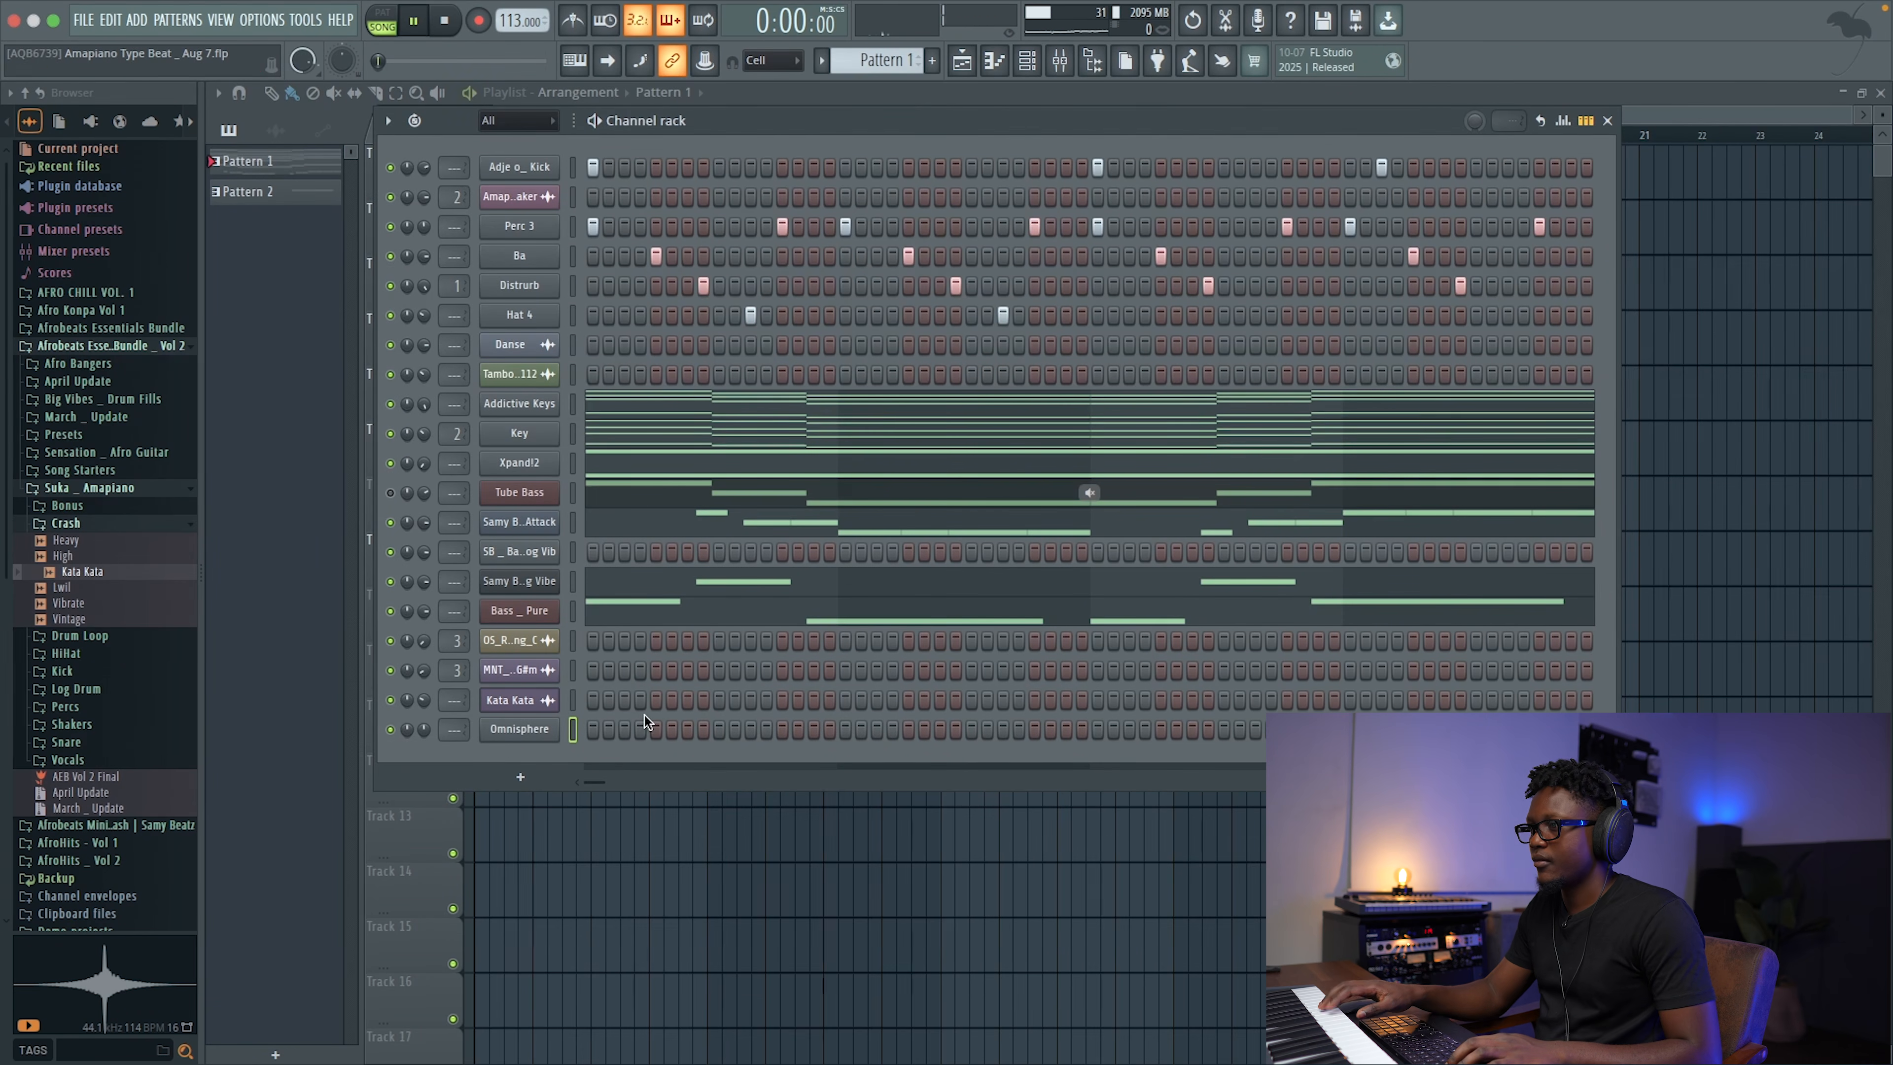
key(space)
right_click(541, 724)
click(610, 729)
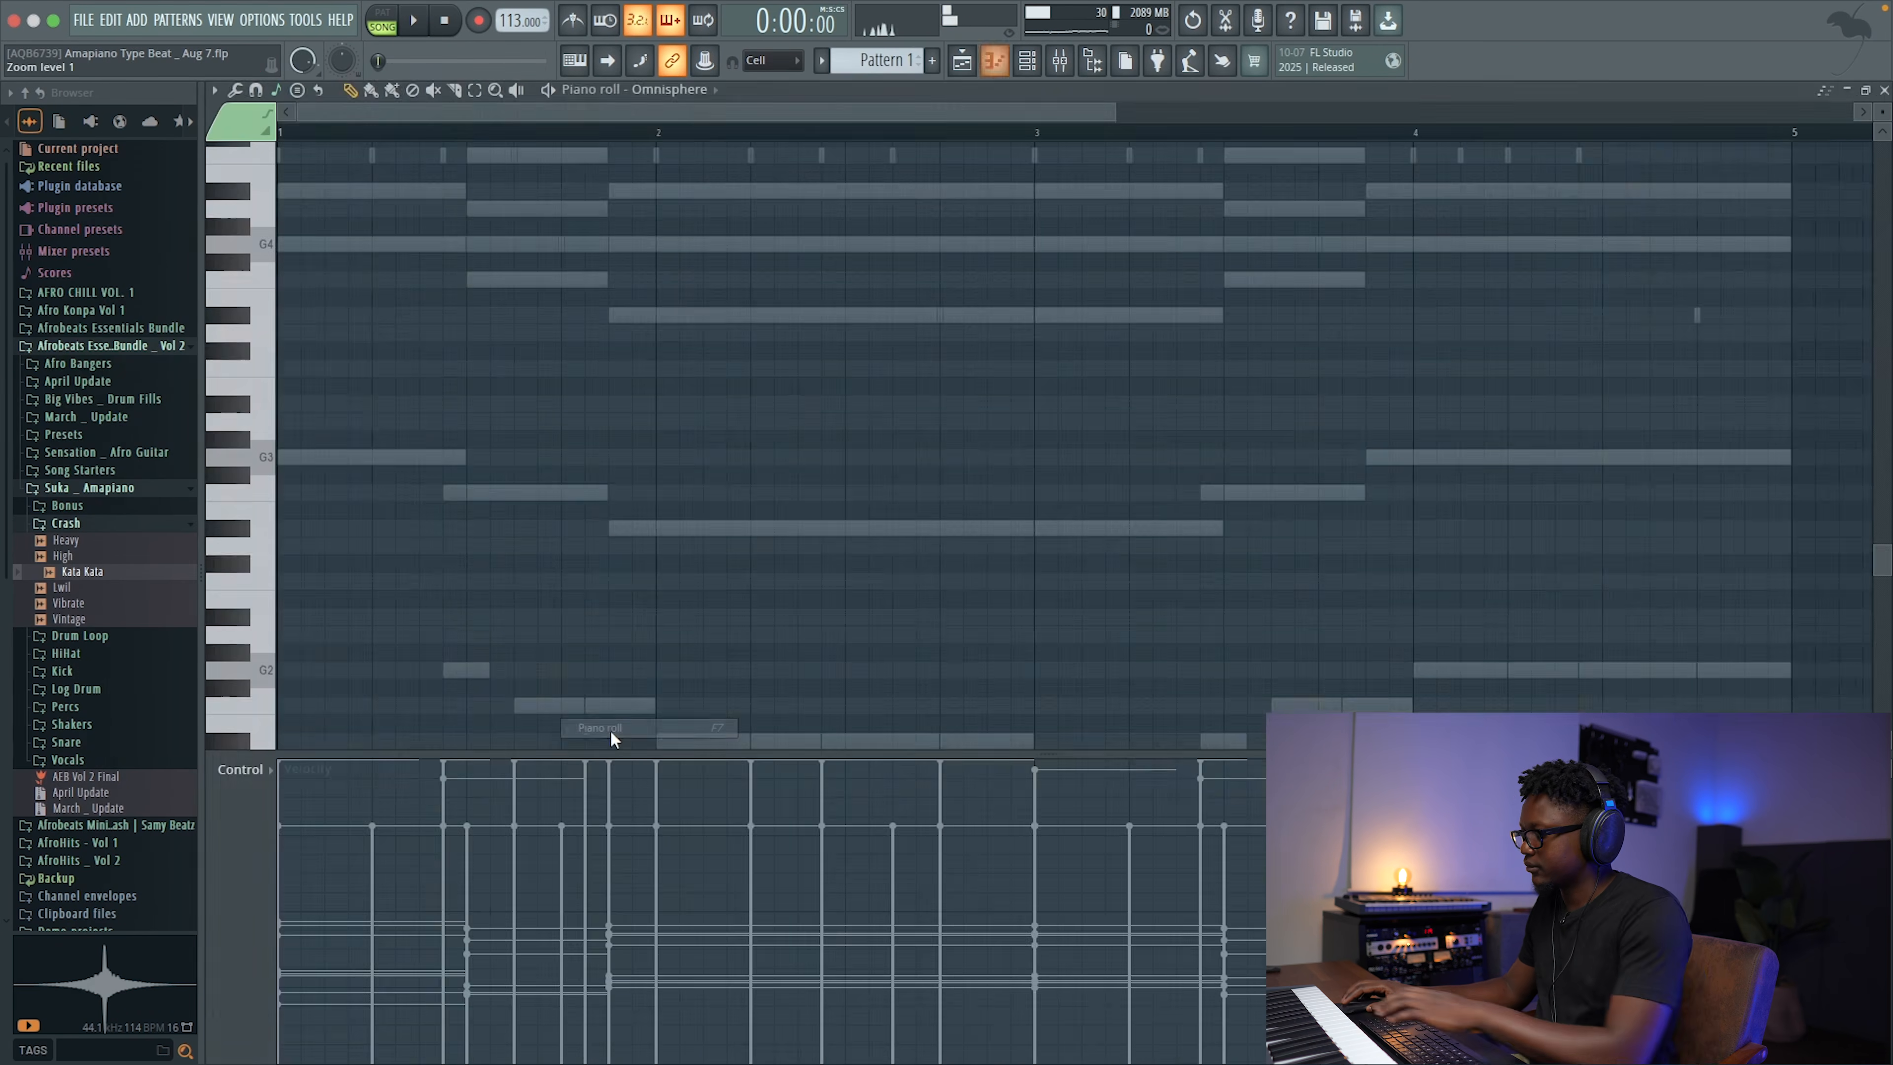
scroll(470, 453, up, 6)
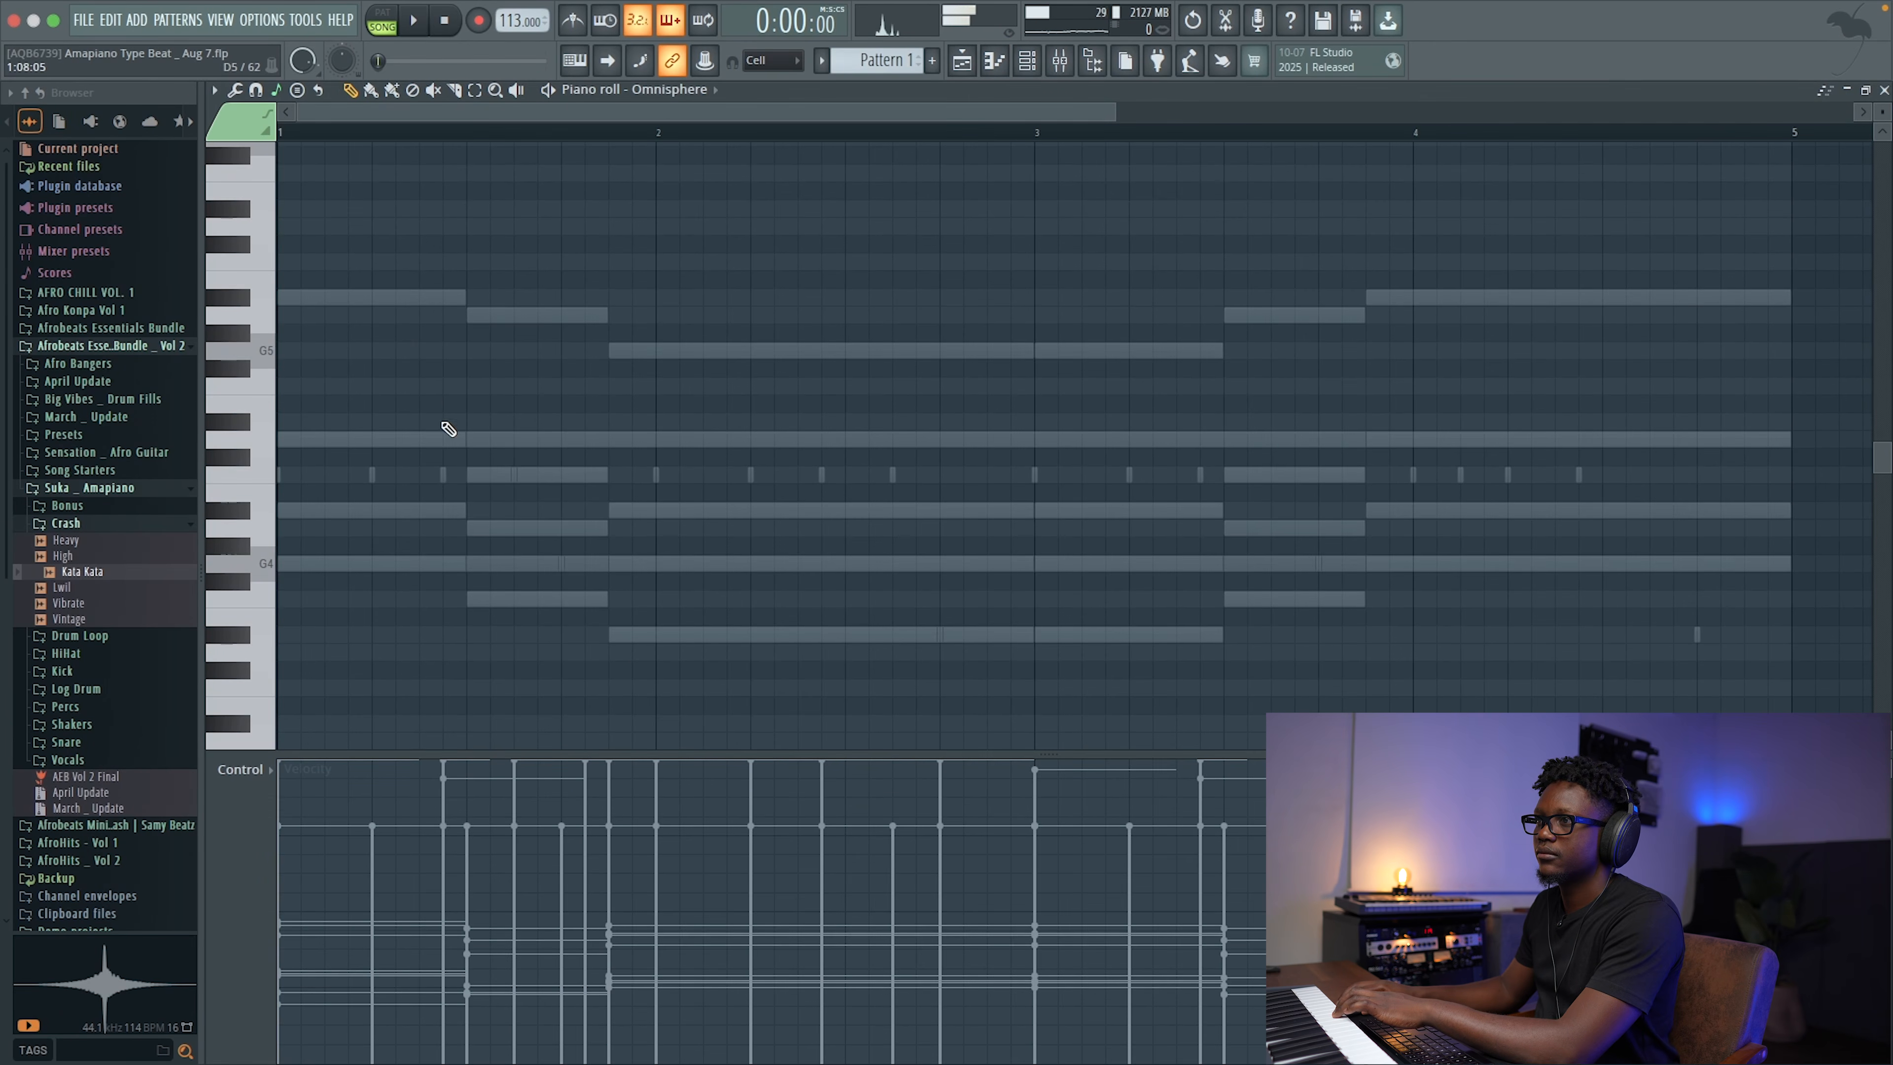
click(329, 350)
key(space)
click(524, 351)
key(space)
Step: Select bar 1 of the Omnisphere notes and duplicate it three times to fill bars 2 to 4
drag(660, 132, 46, 166)
key(ctrl+b)
key(ctrl+b)
key(ctrl+b)
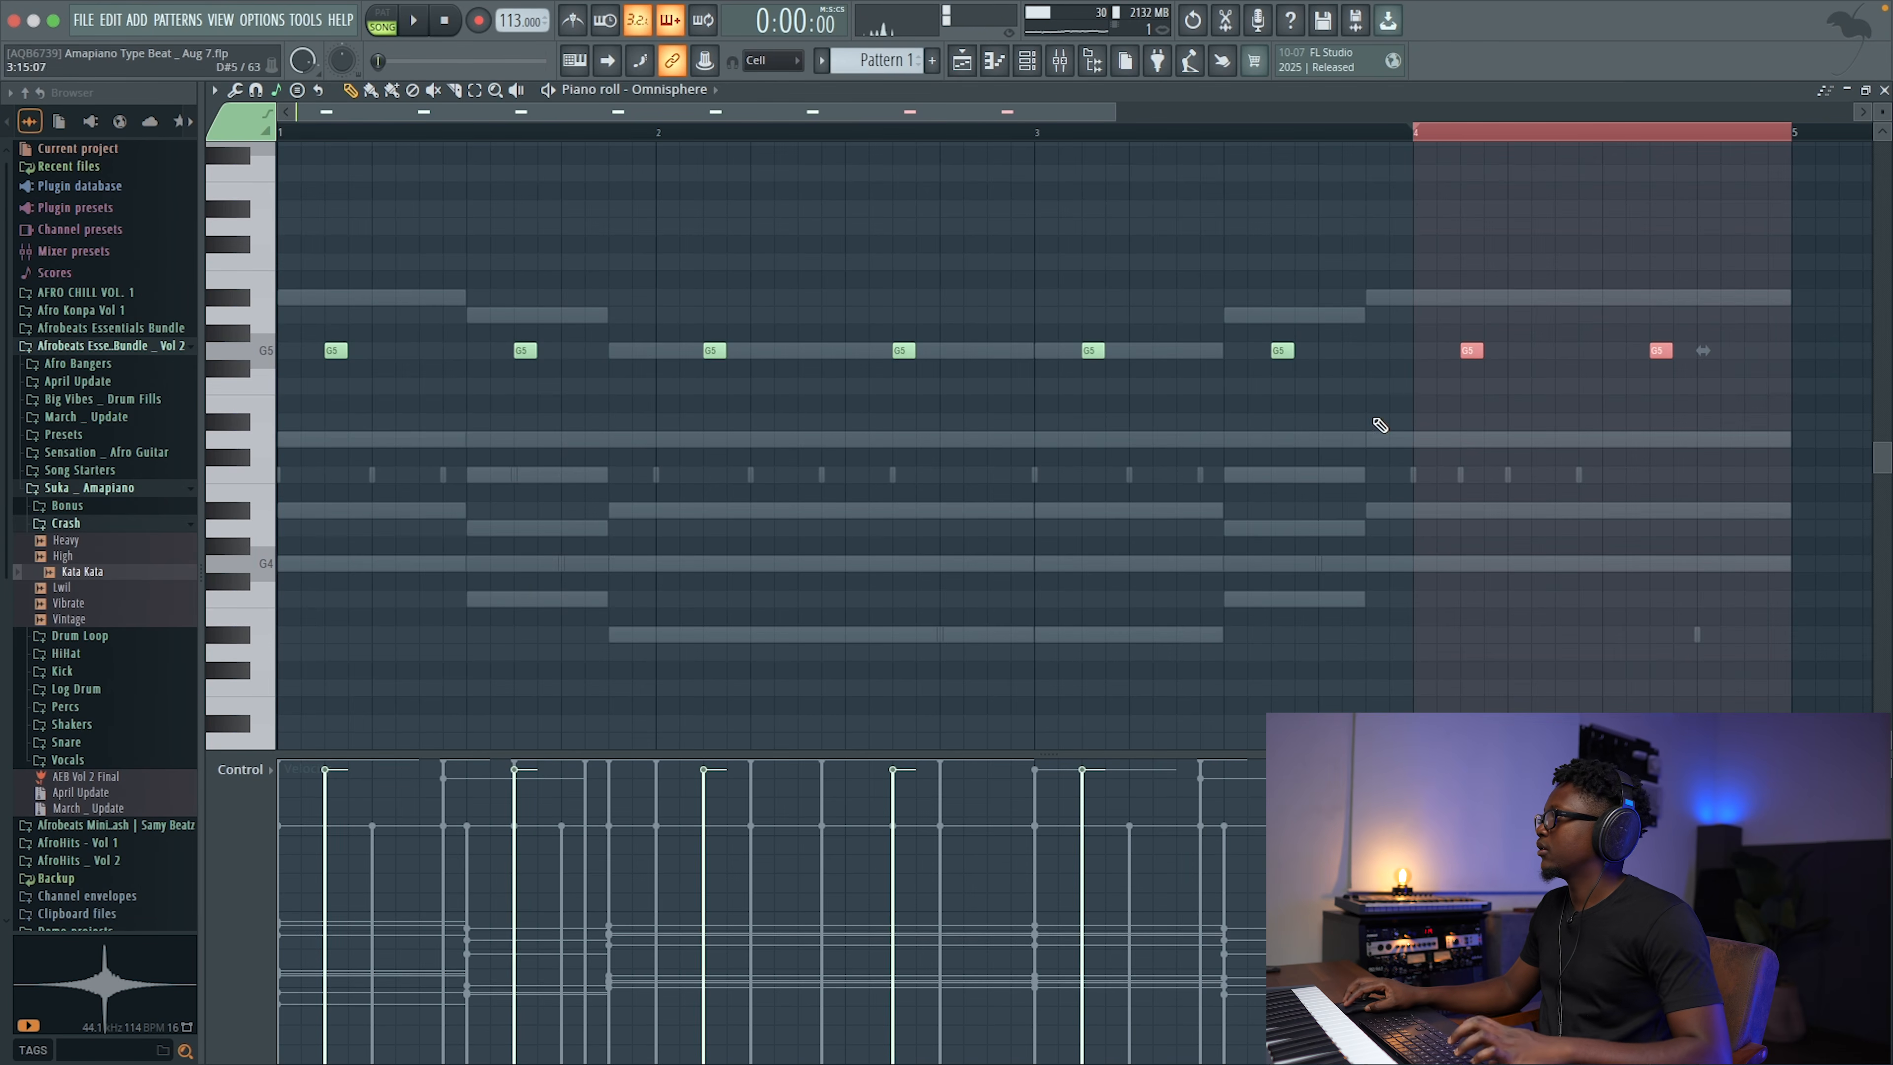
Step: Play the arrangement, close the Omnisphere piano roll, and lower the Omnisphere channel's volume
key(space)
click(1884, 90)
drag(424, 730, 423, 768)
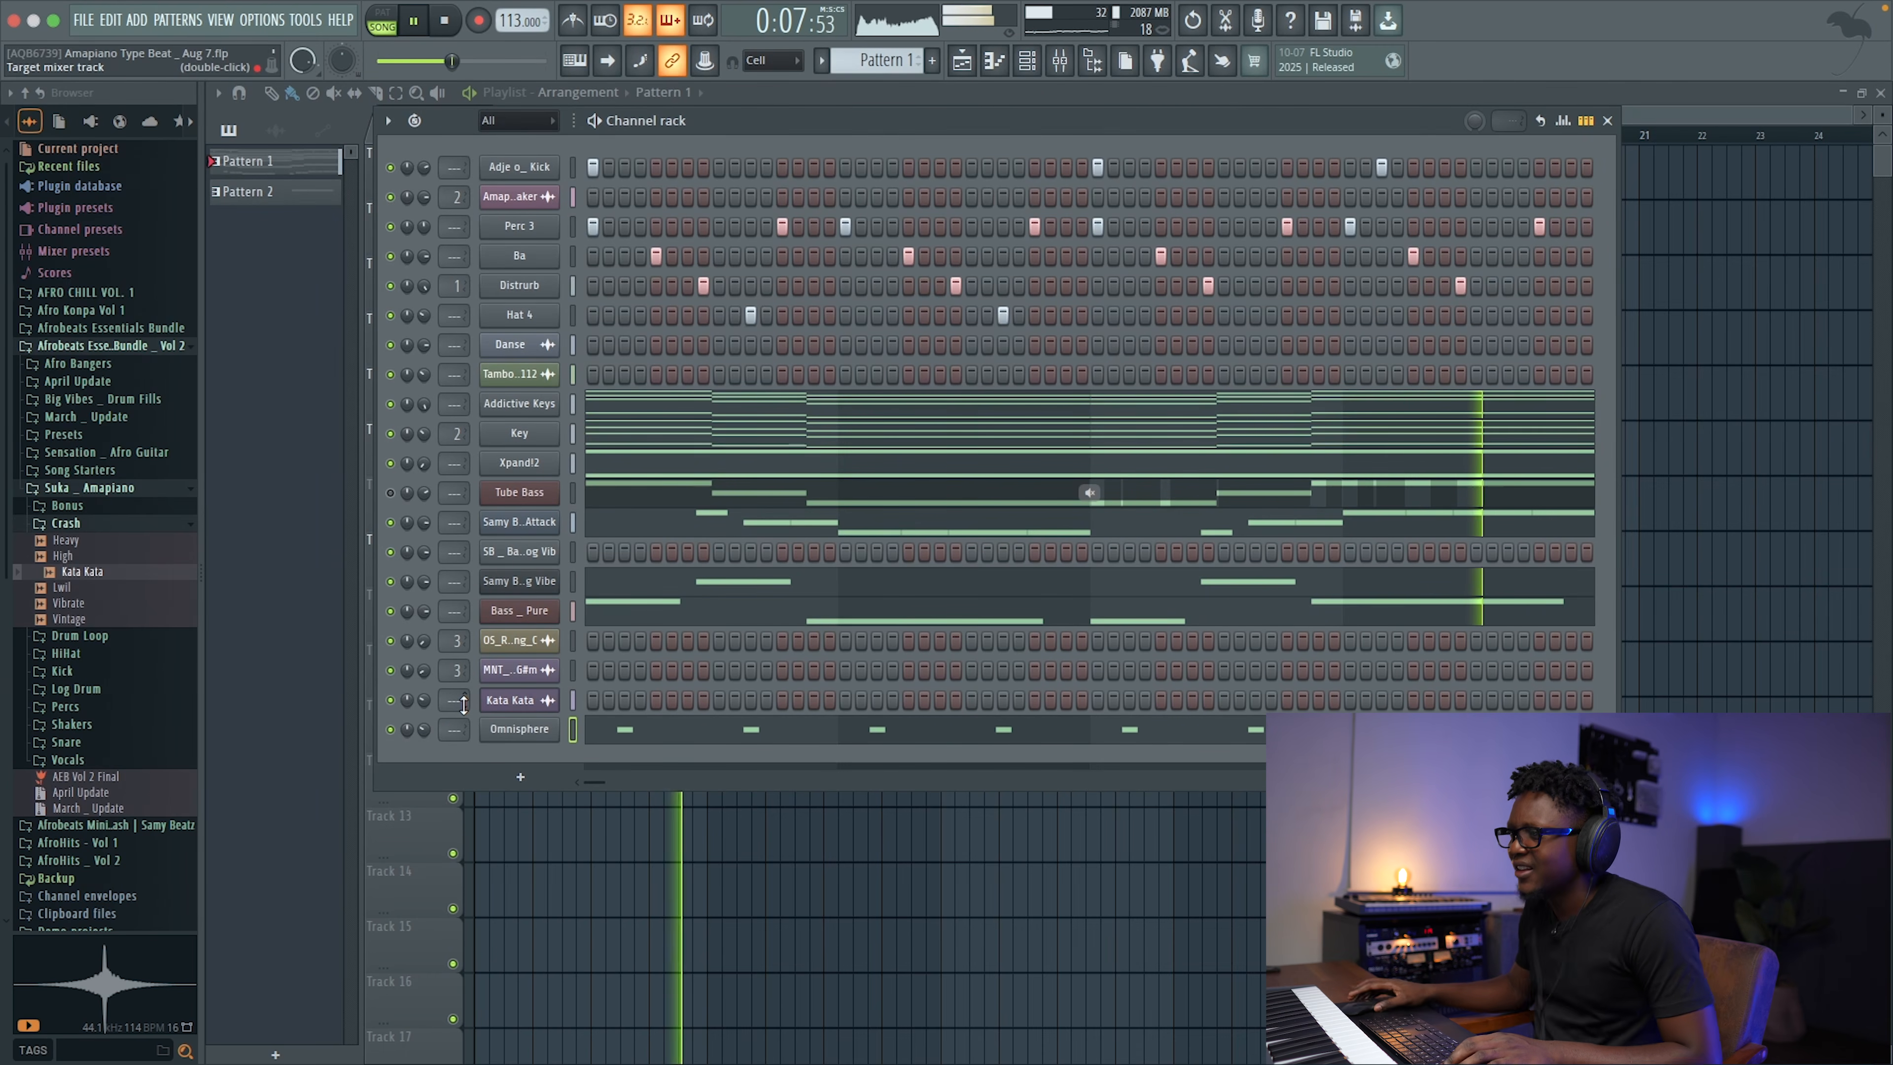
Step: Try a clone of the Omnisphere channel, close its plugin window, and stop playback
right_click(537, 729)
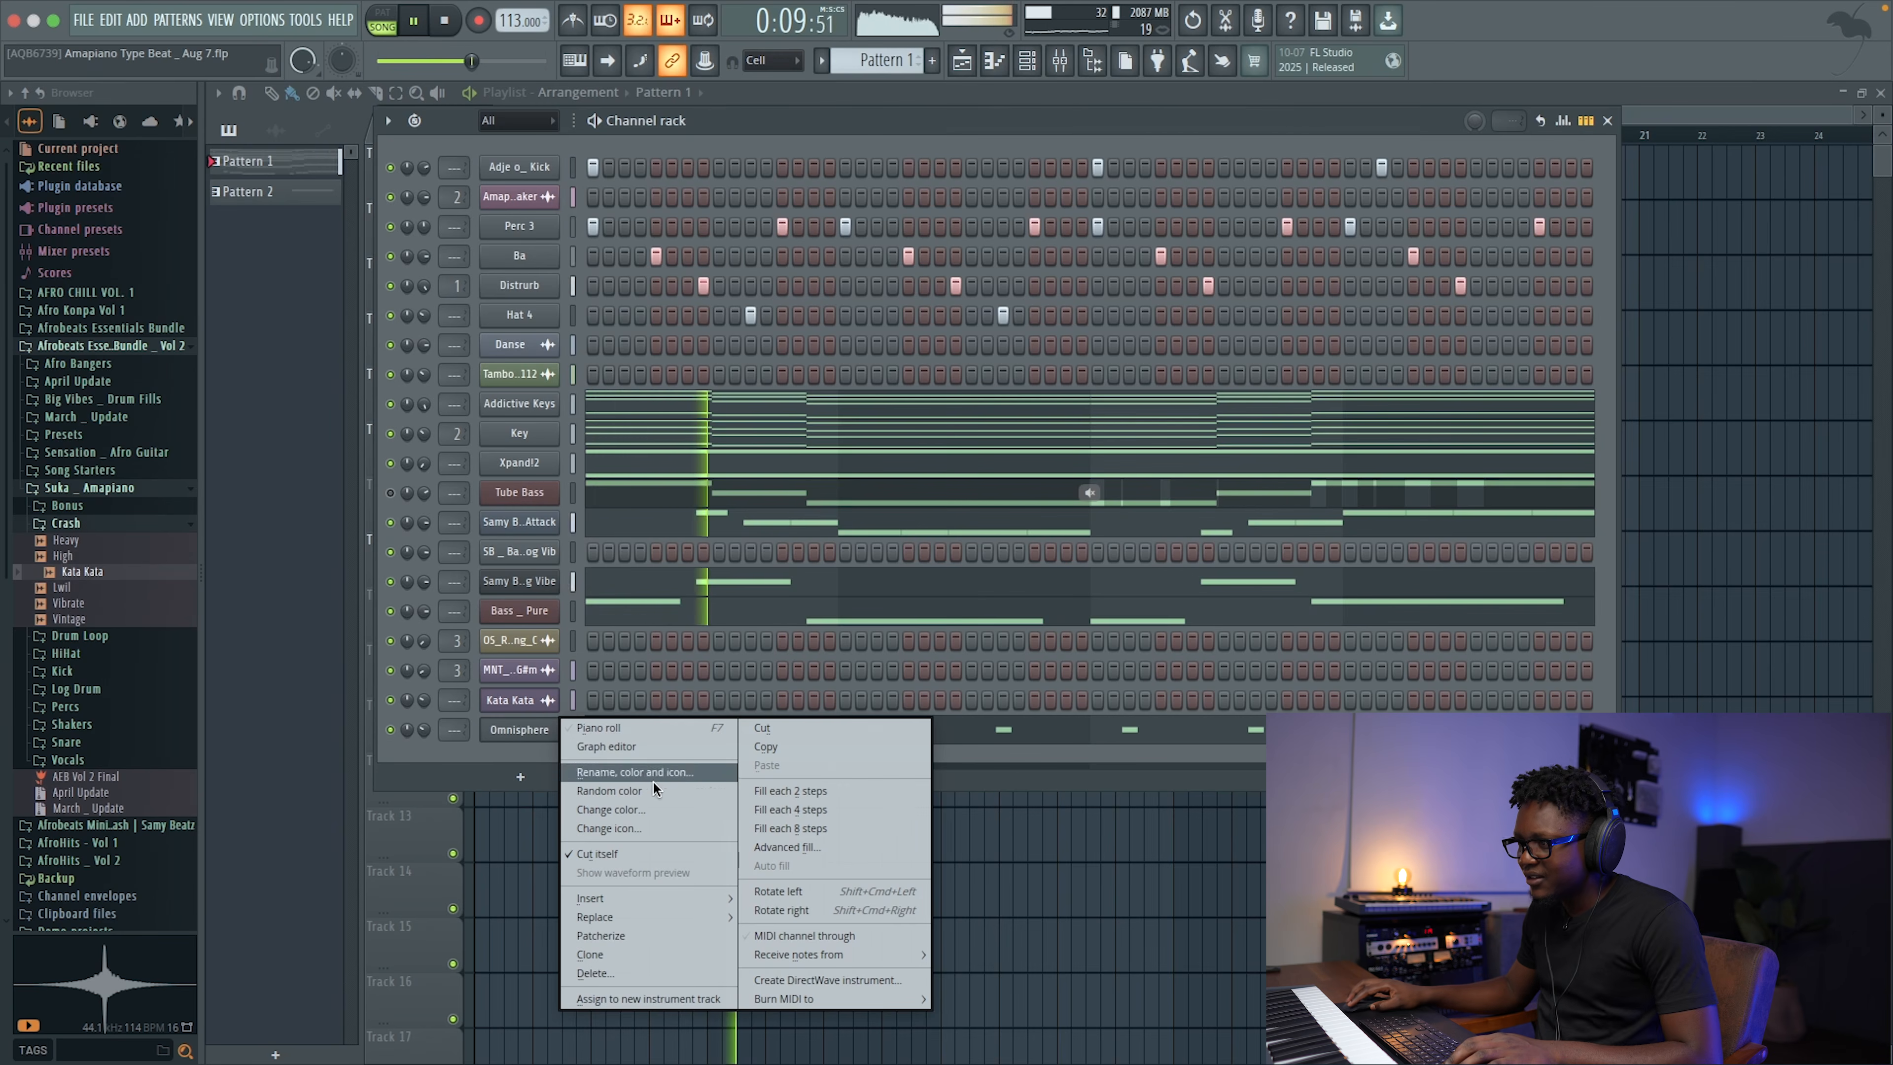
click(607, 954)
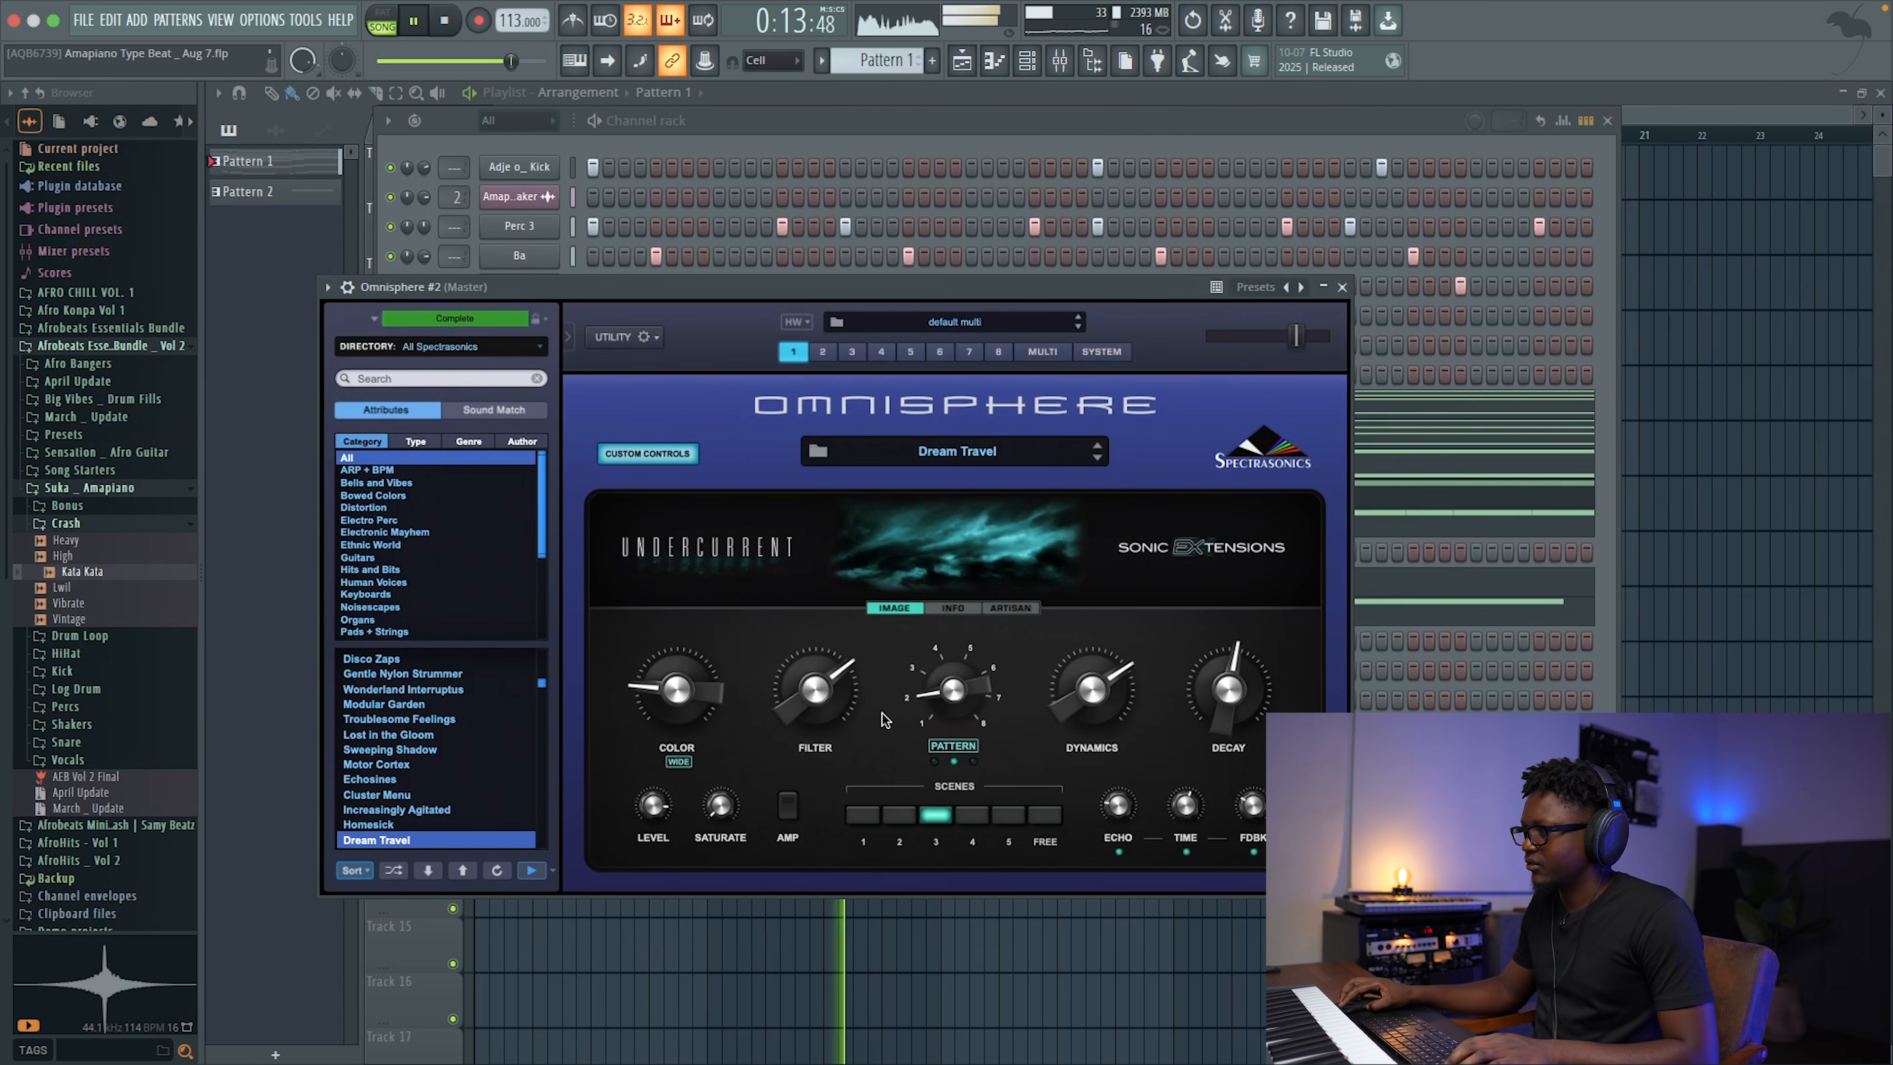
click(1342, 286)
key(space)
Step: Audition Tube Bass with the drum and key channels during playback, ending with Tube Bass muted and all other channels on
drag(721, 129, 918, 282)
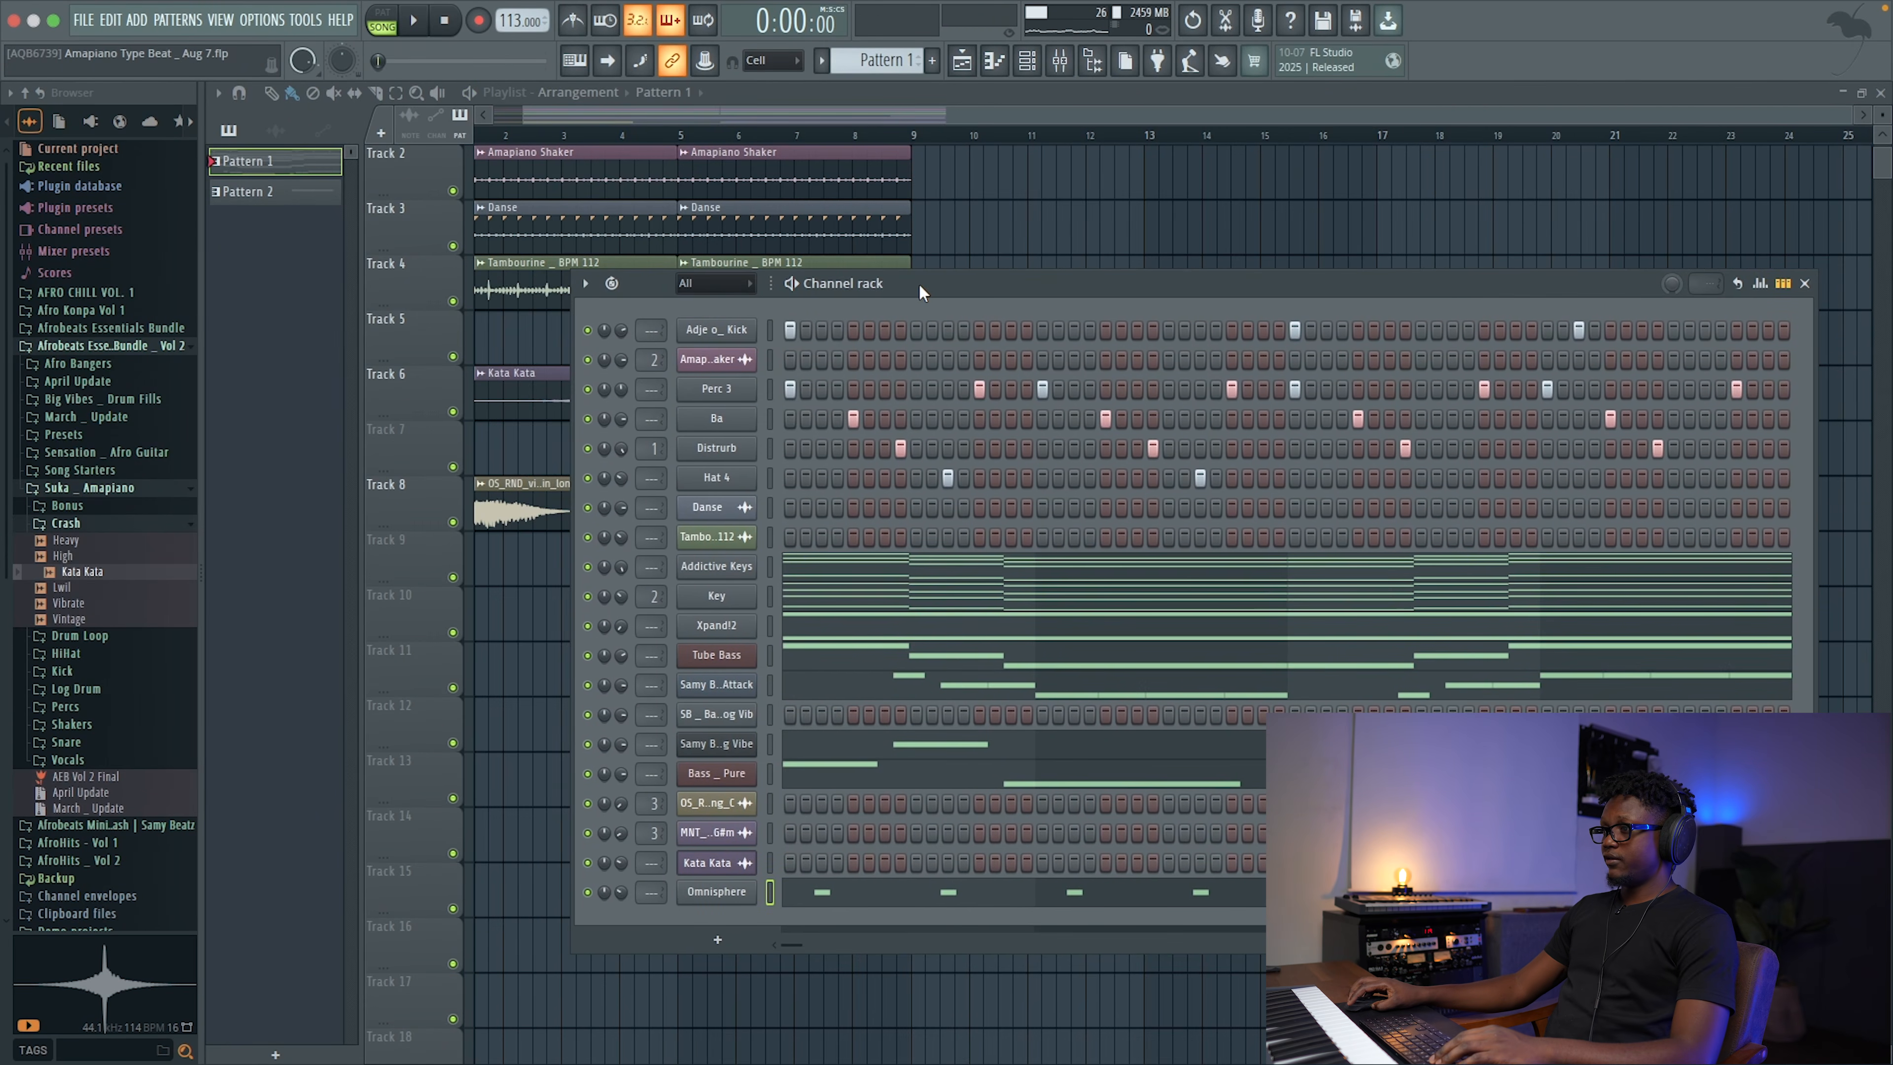
right_click(587, 655)
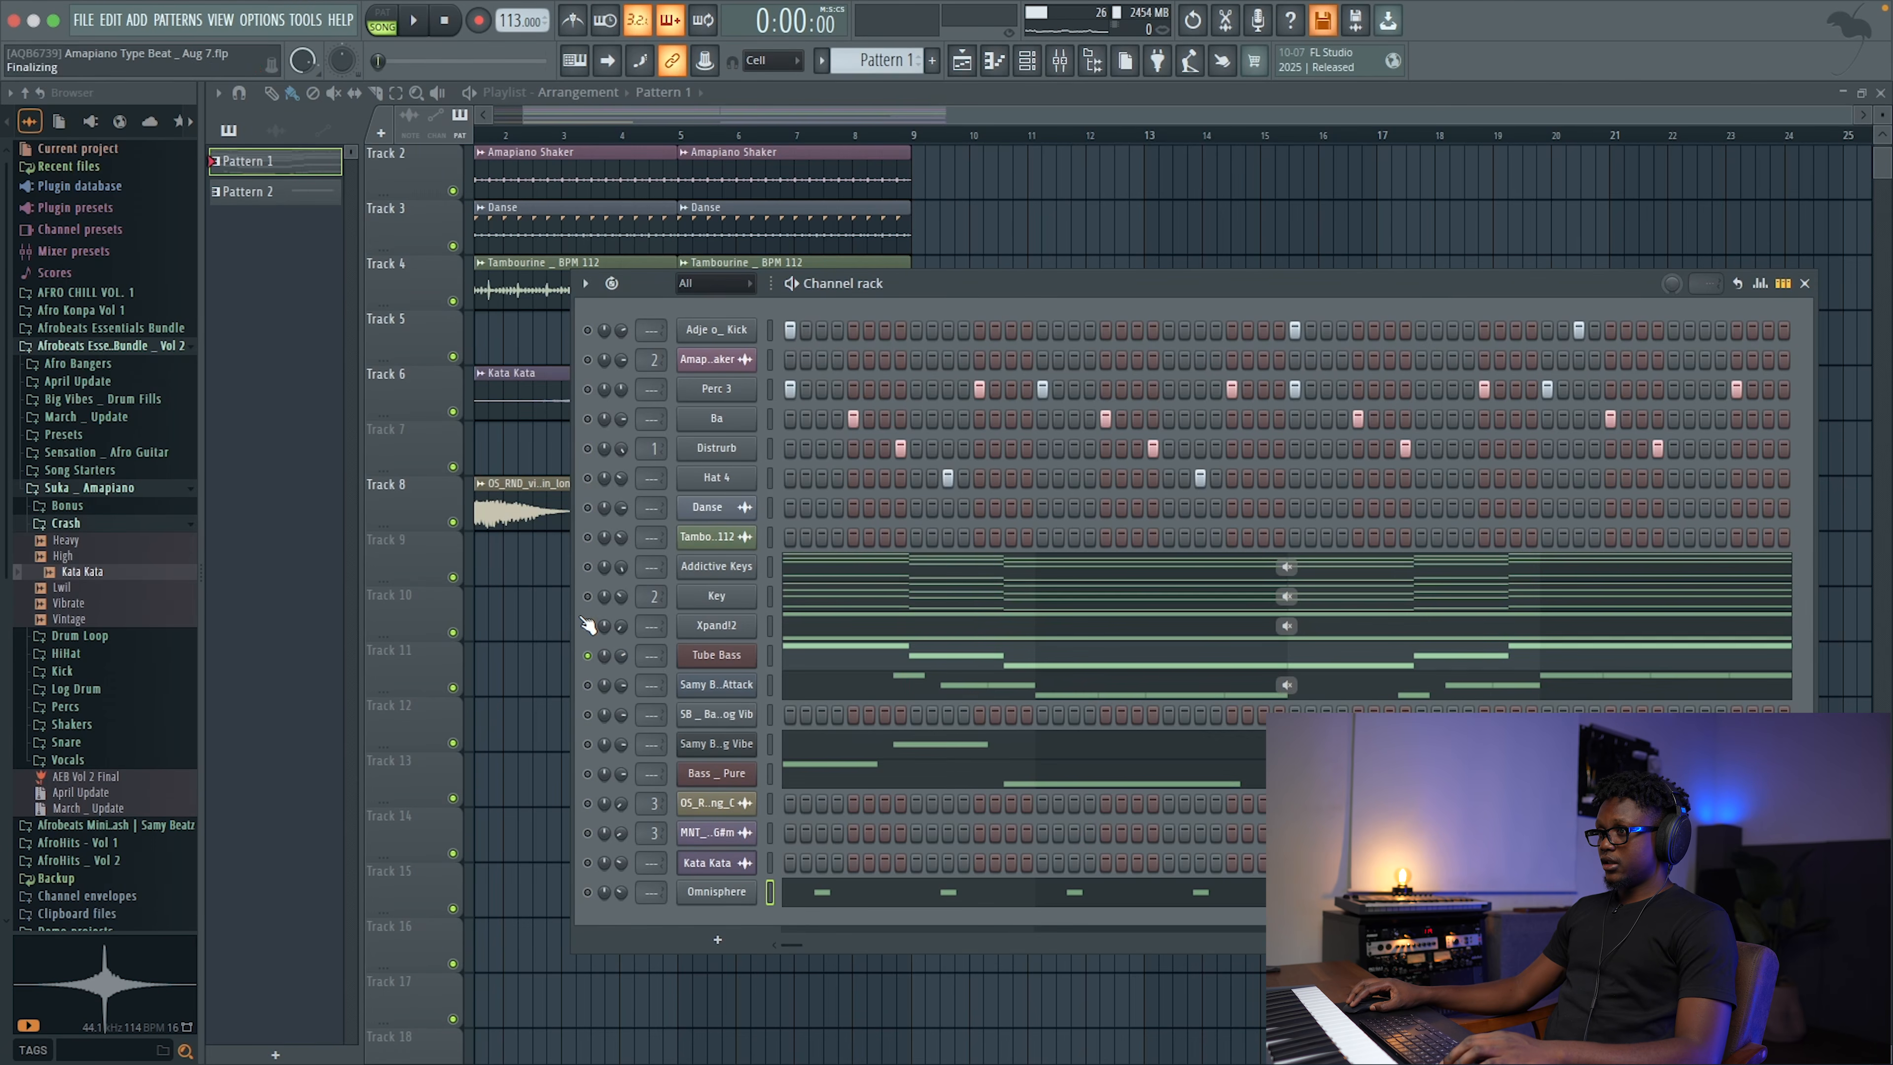
click(587, 596)
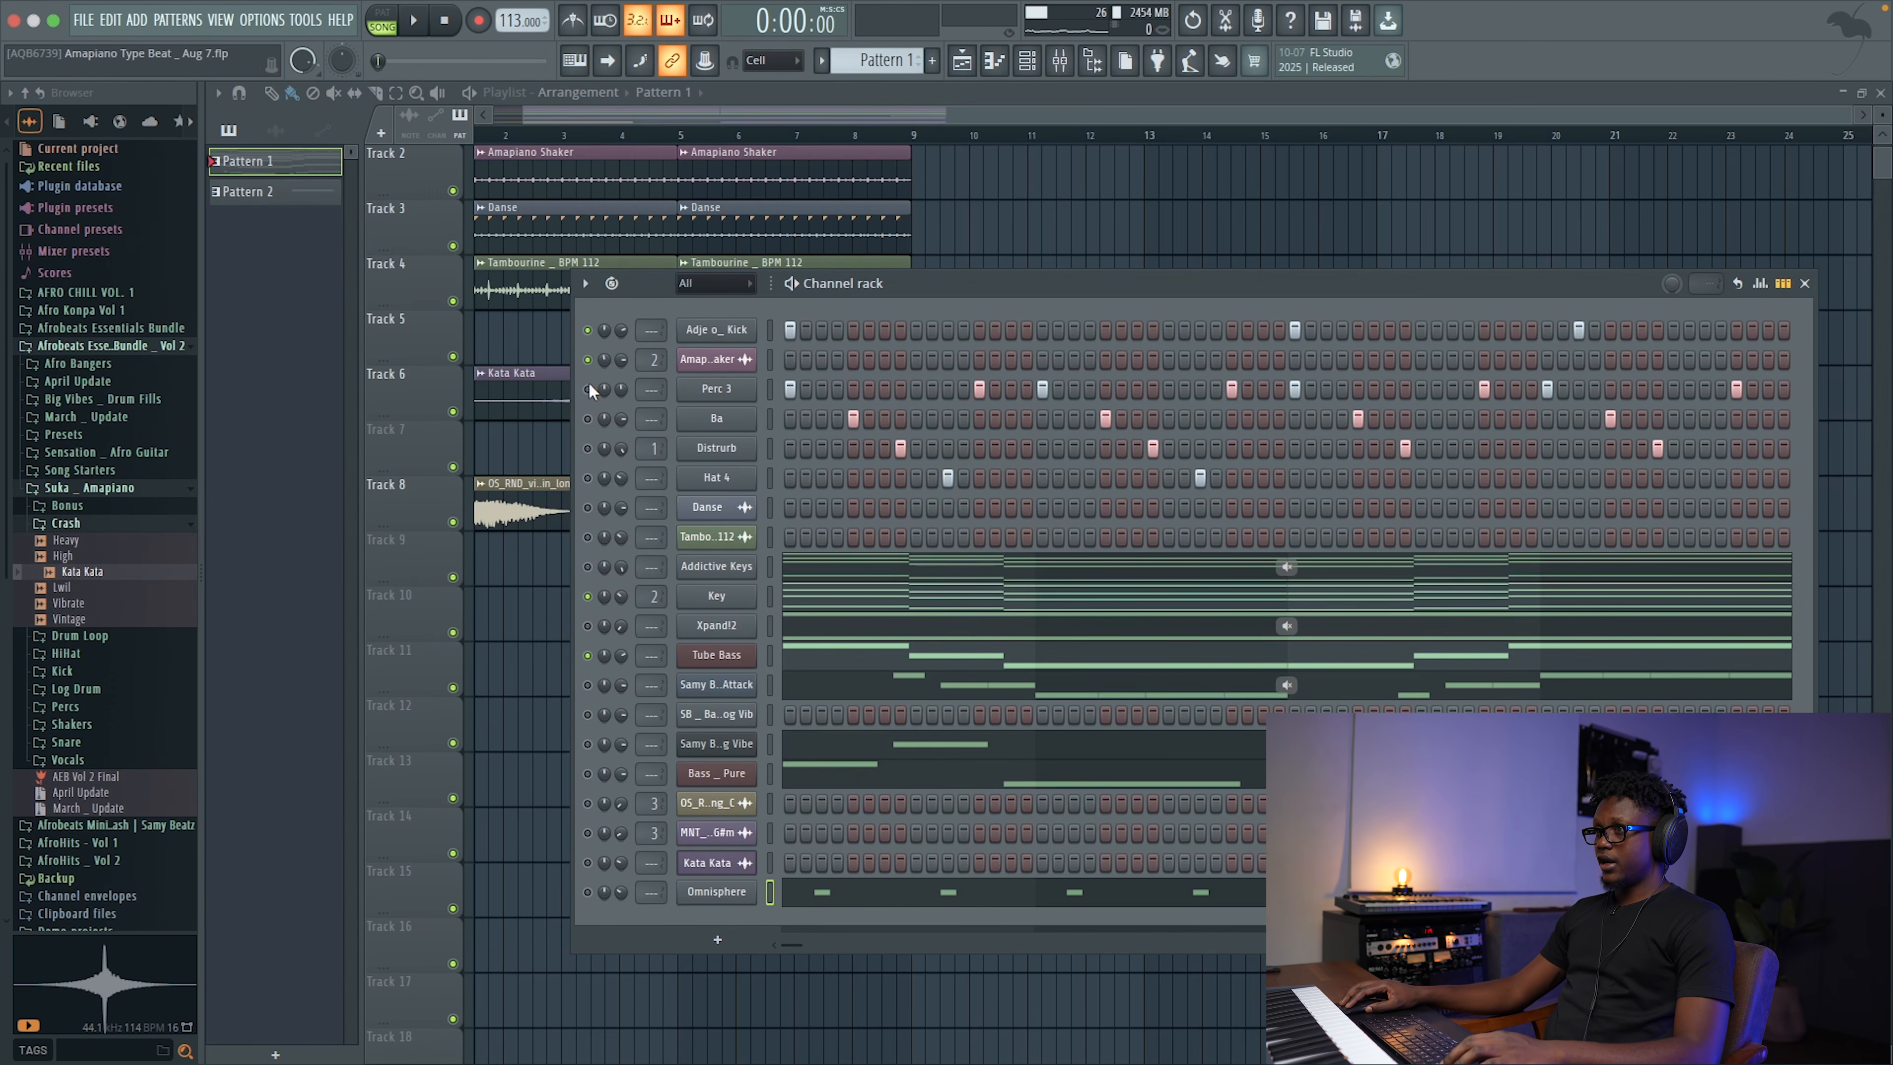
click(587, 507)
key(space)
click(587, 536)
click(587, 567)
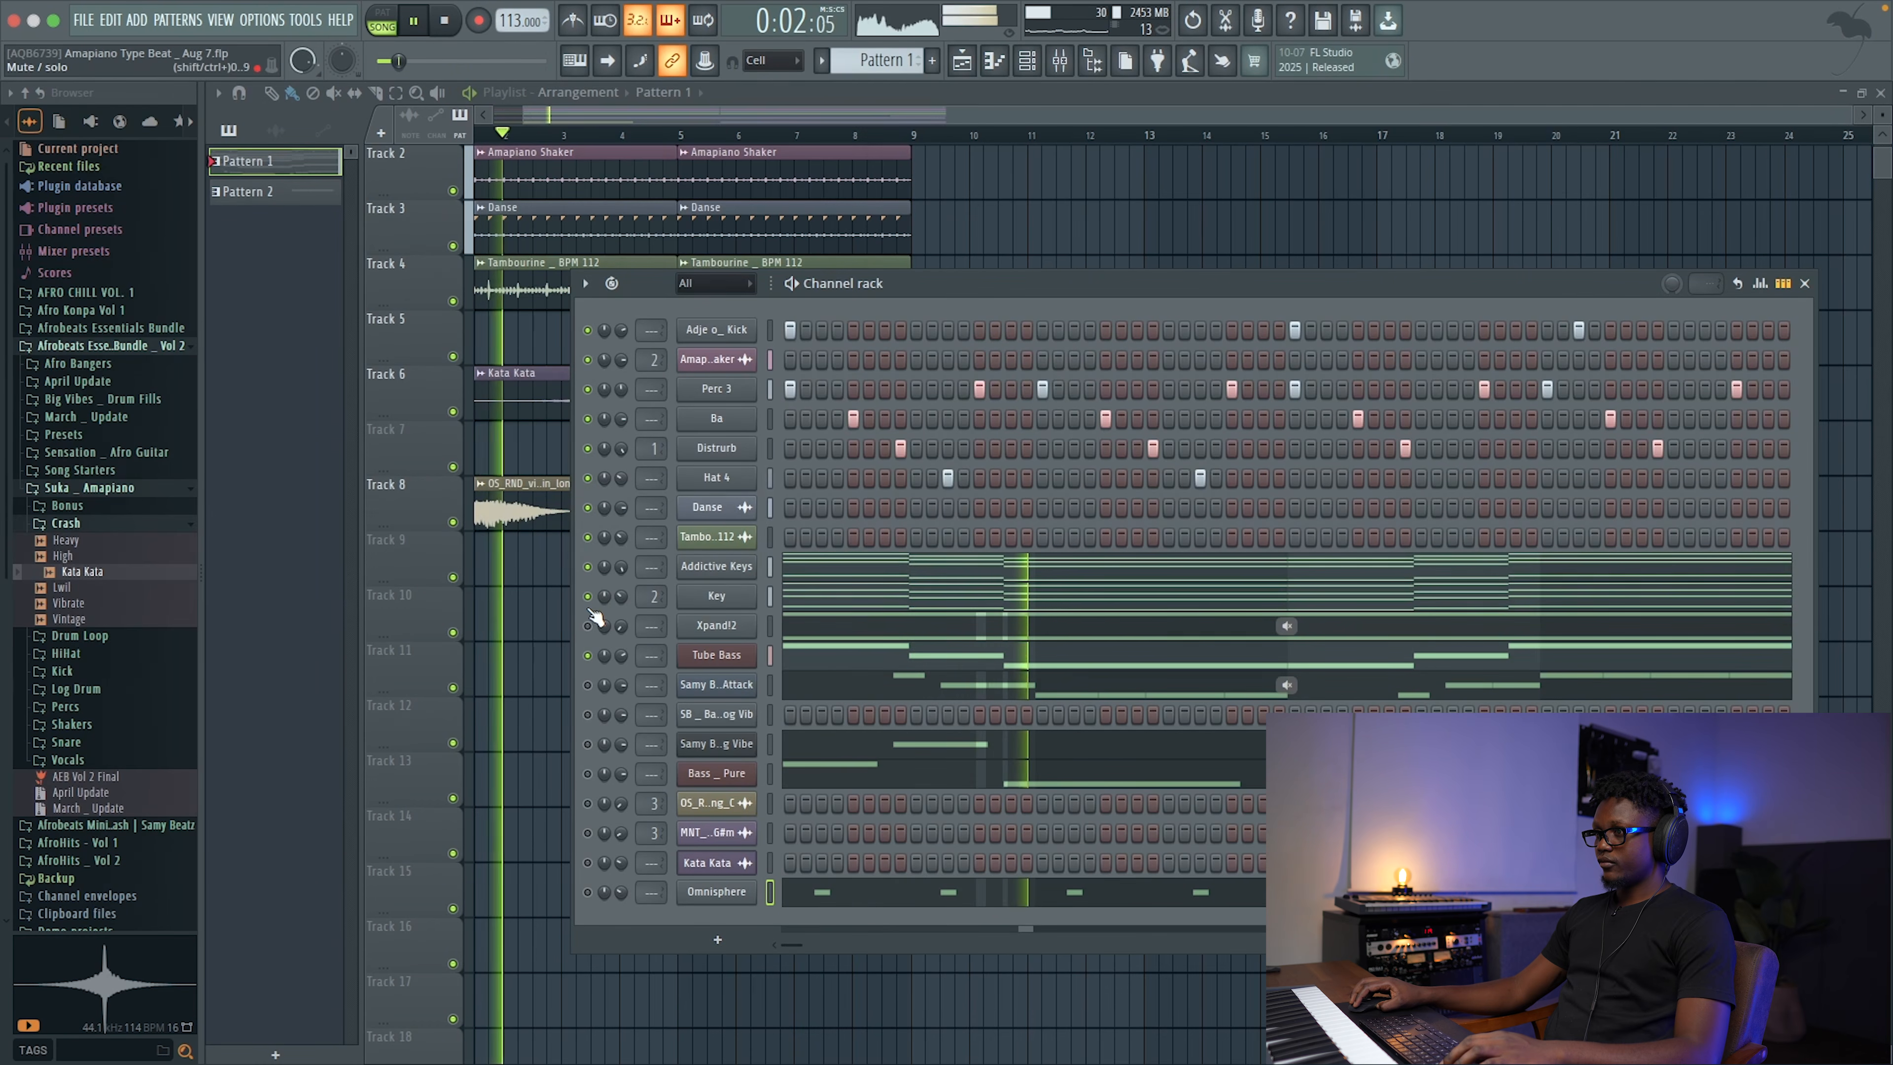
click(587, 596)
click(587, 596)
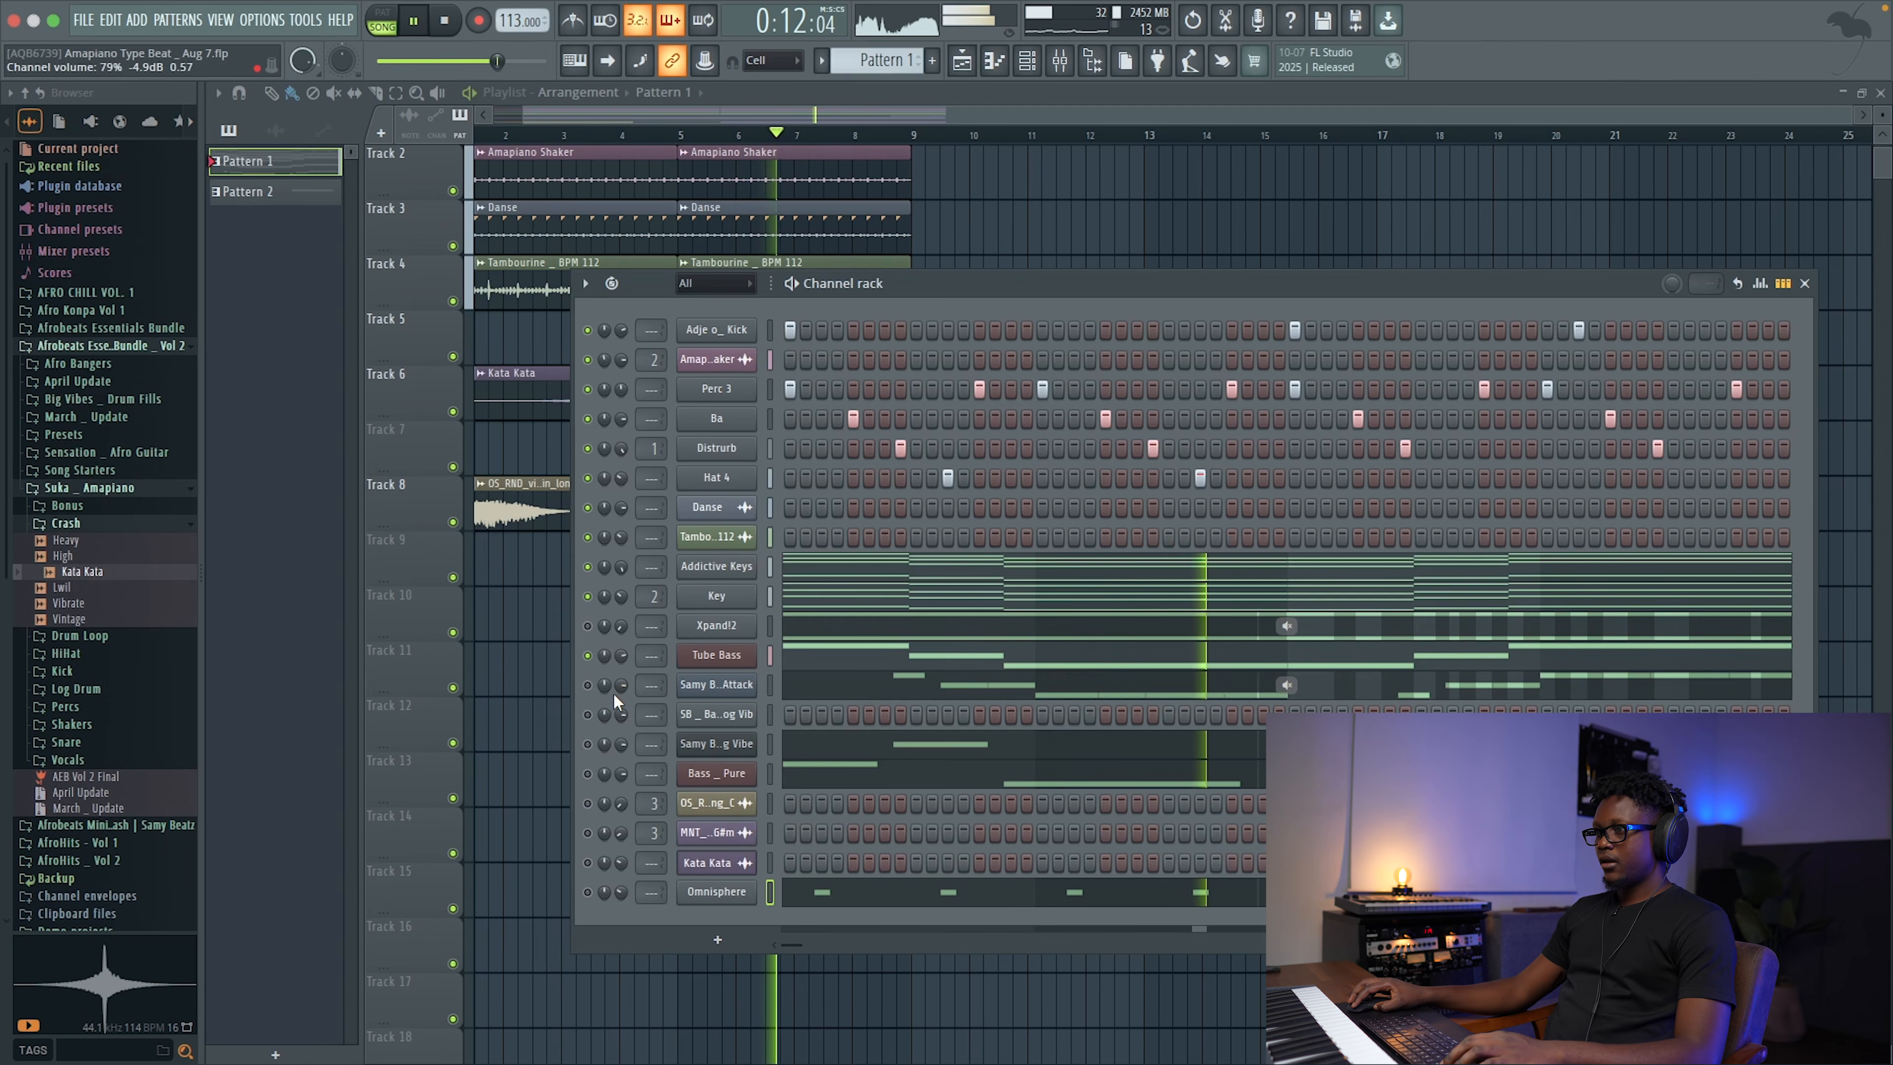
click(588, 655)
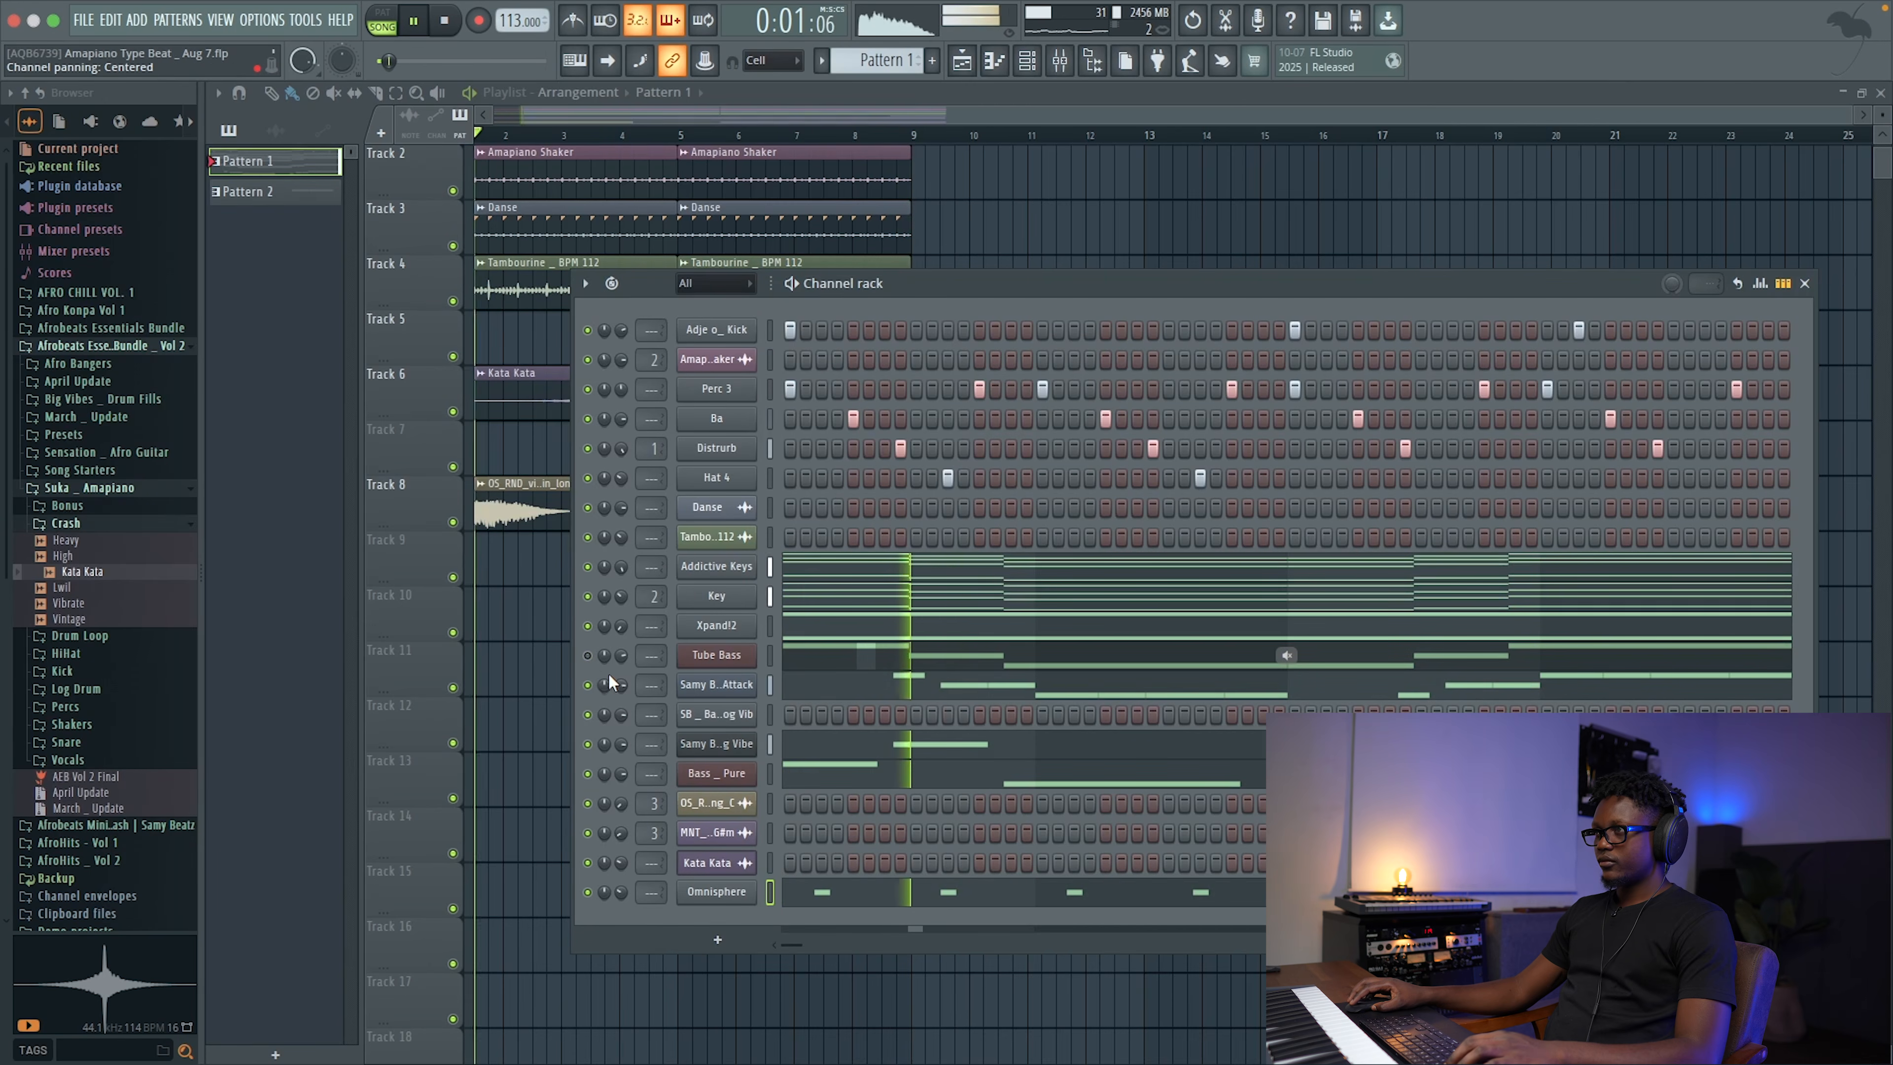
Step: Restart playback of the full arrangement, check the playlist, and reposition the channel rack below the Track 6 header
key(space)
key(space)
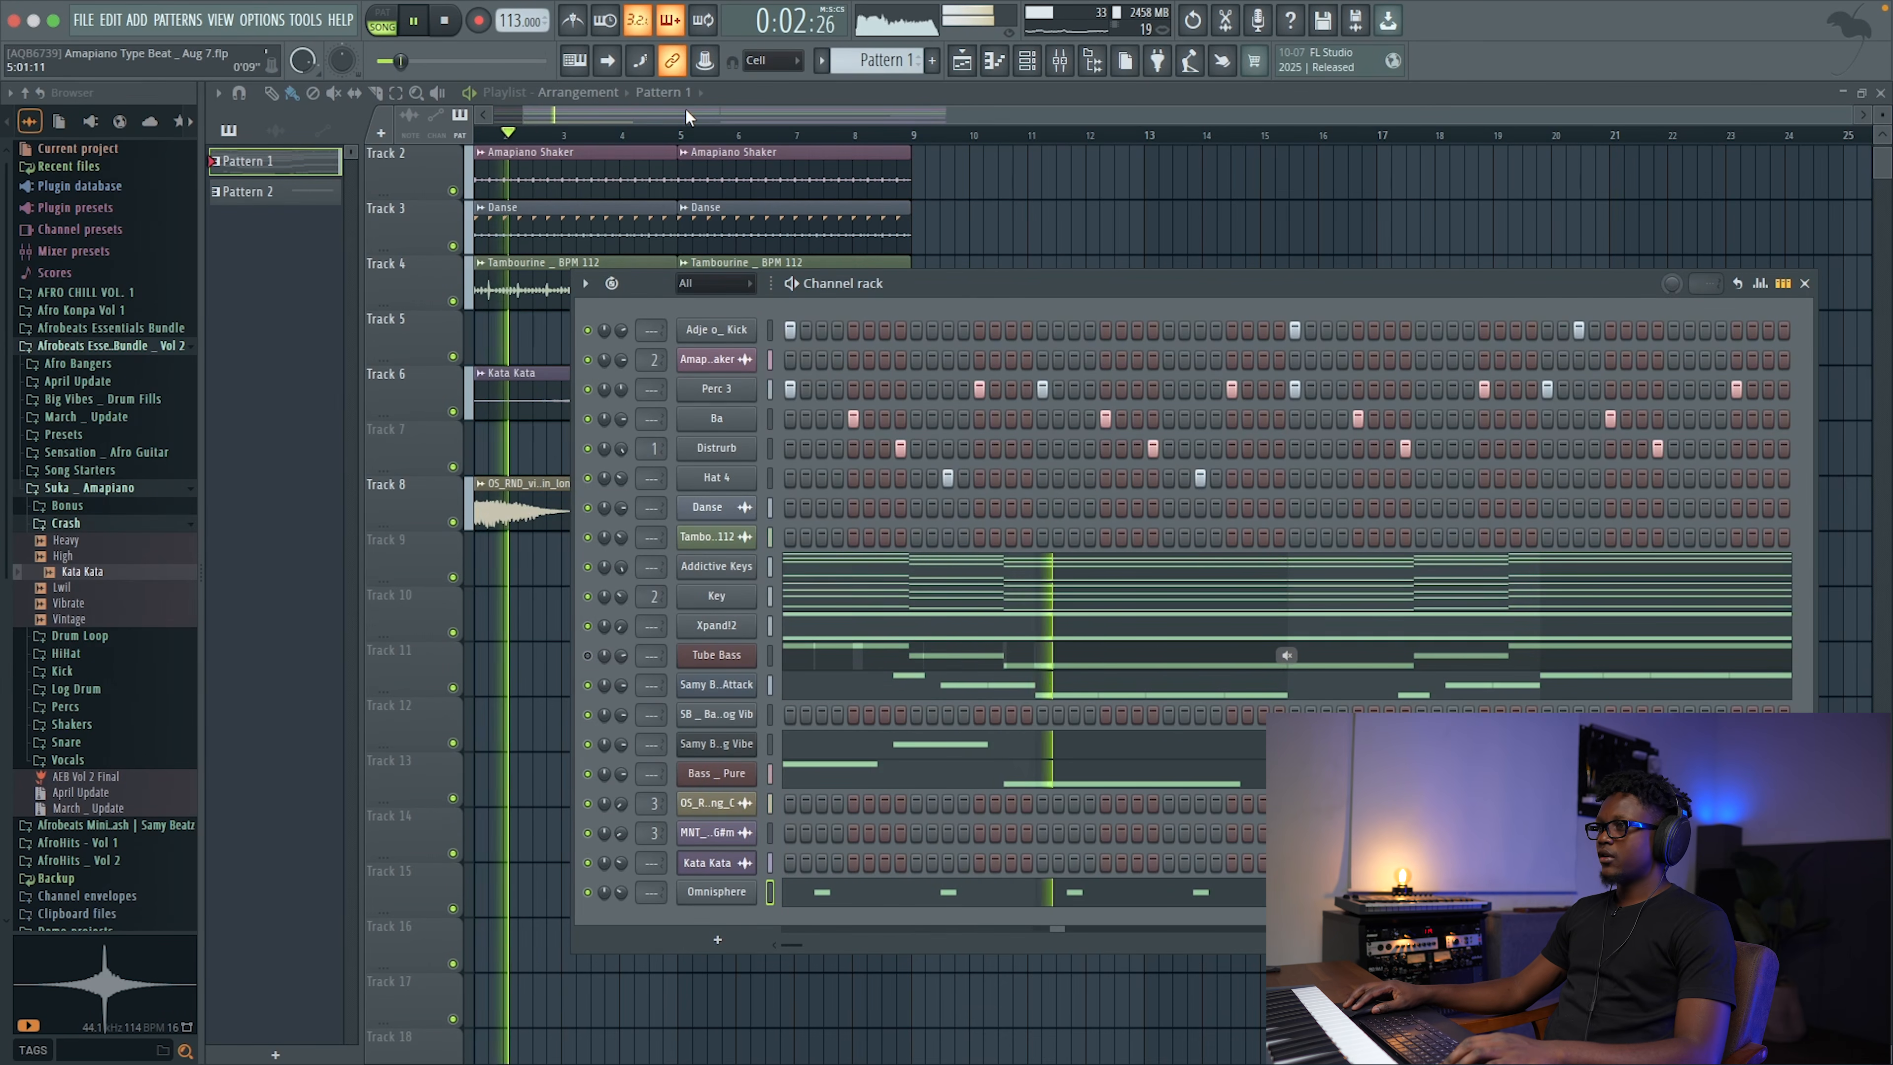
key(F6)
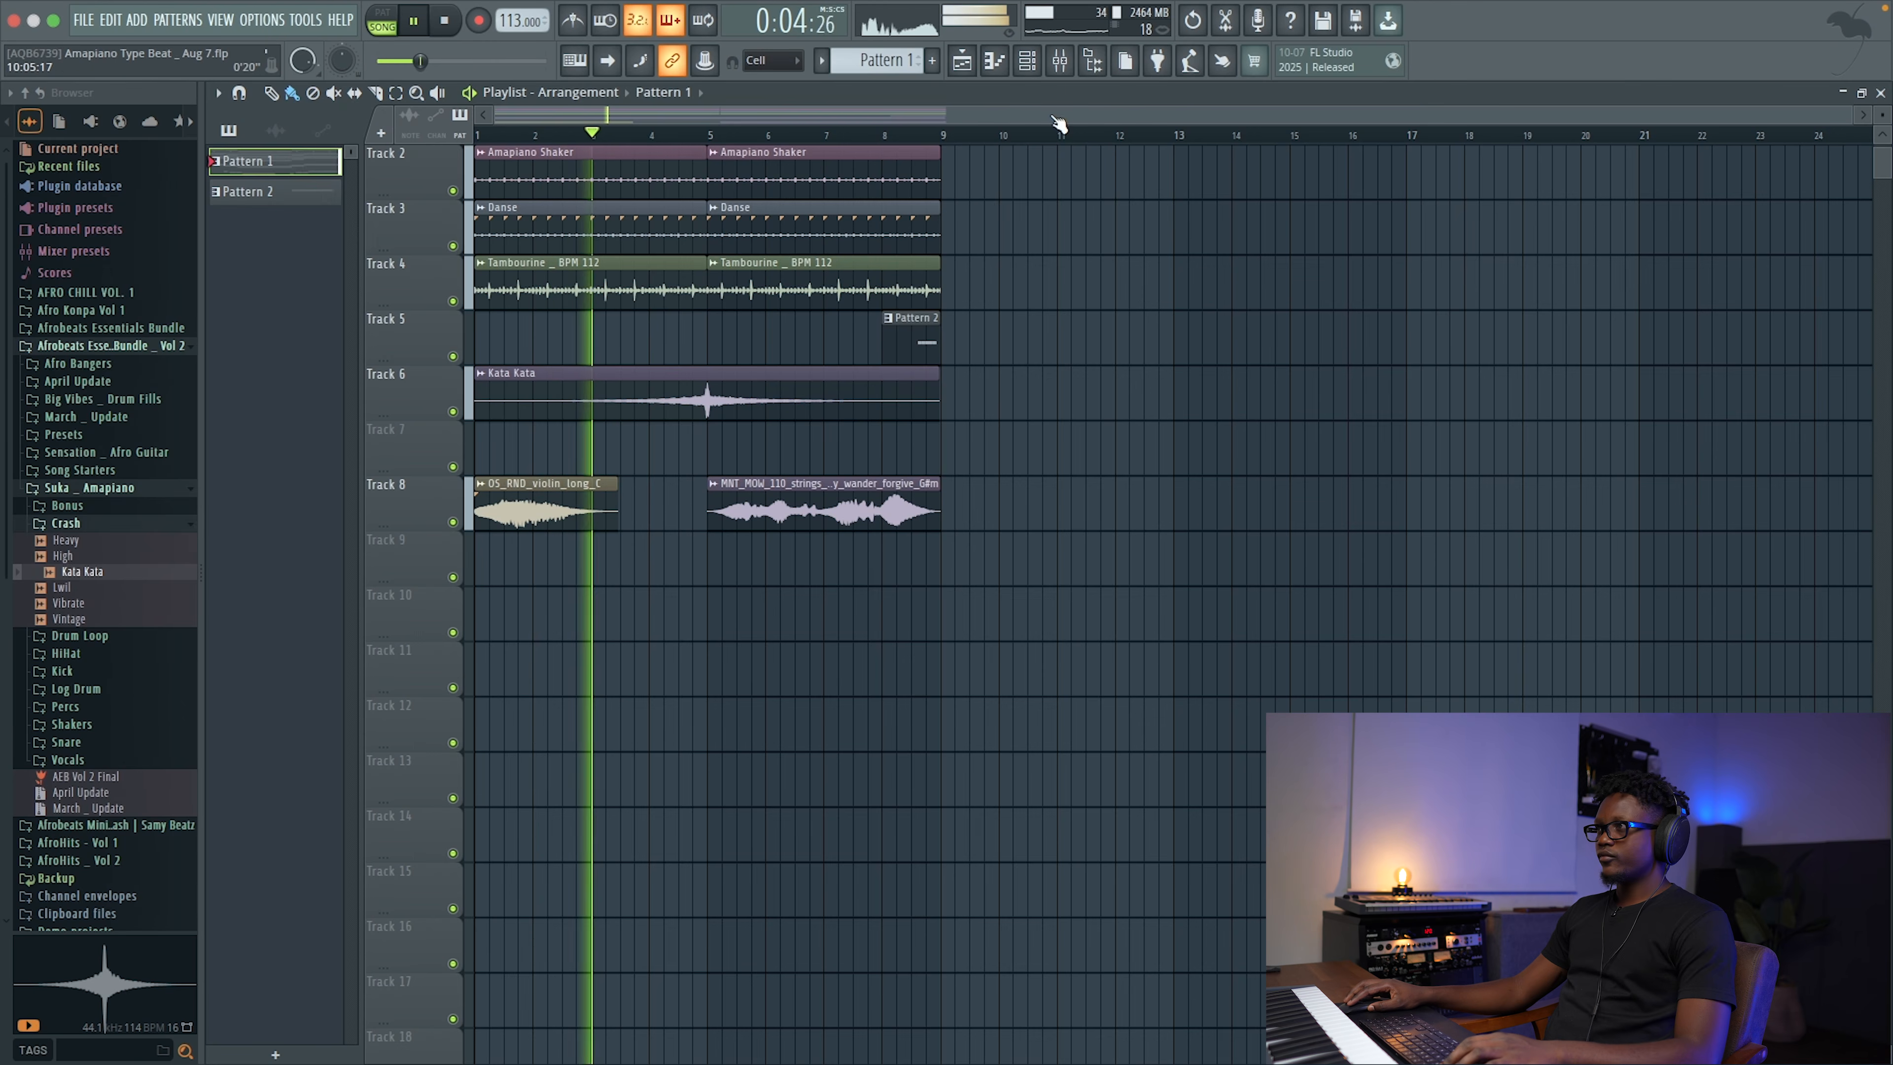
click(1028, 61)
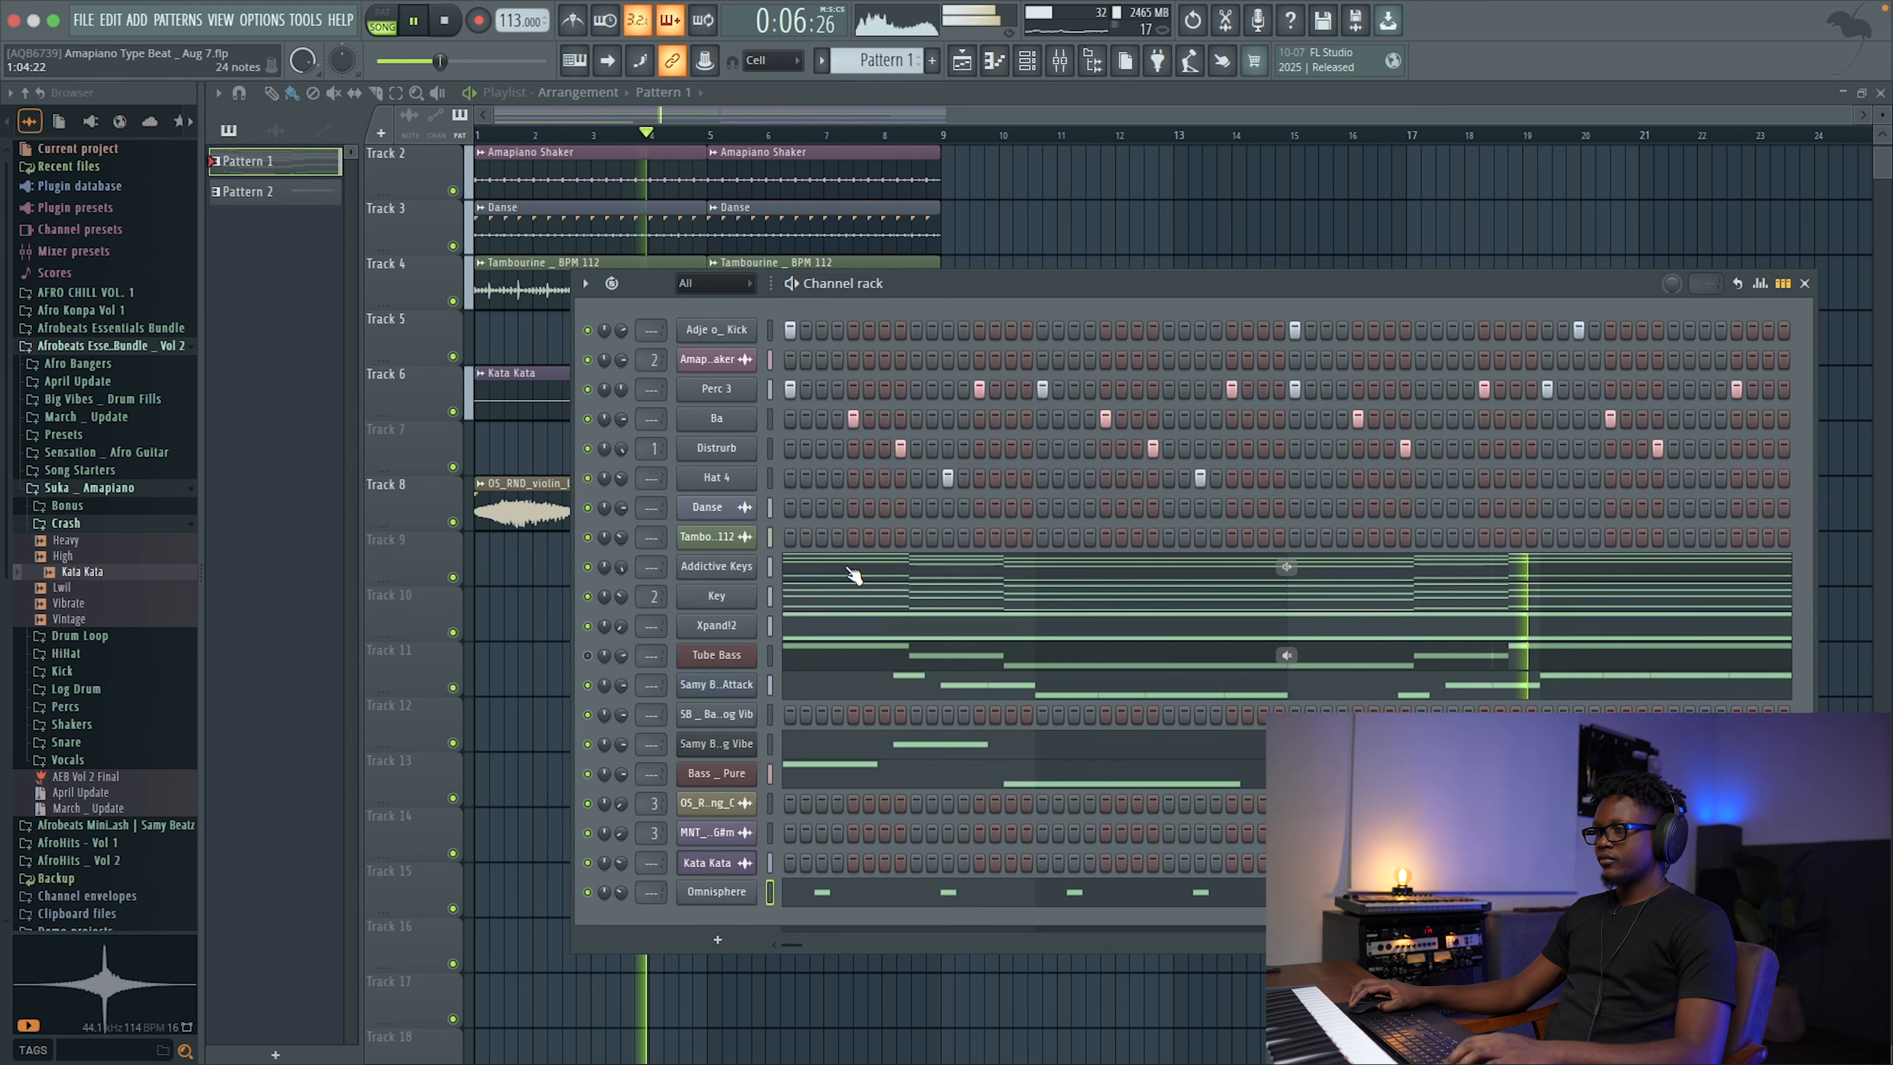
drag(841, 275, 790, 408)
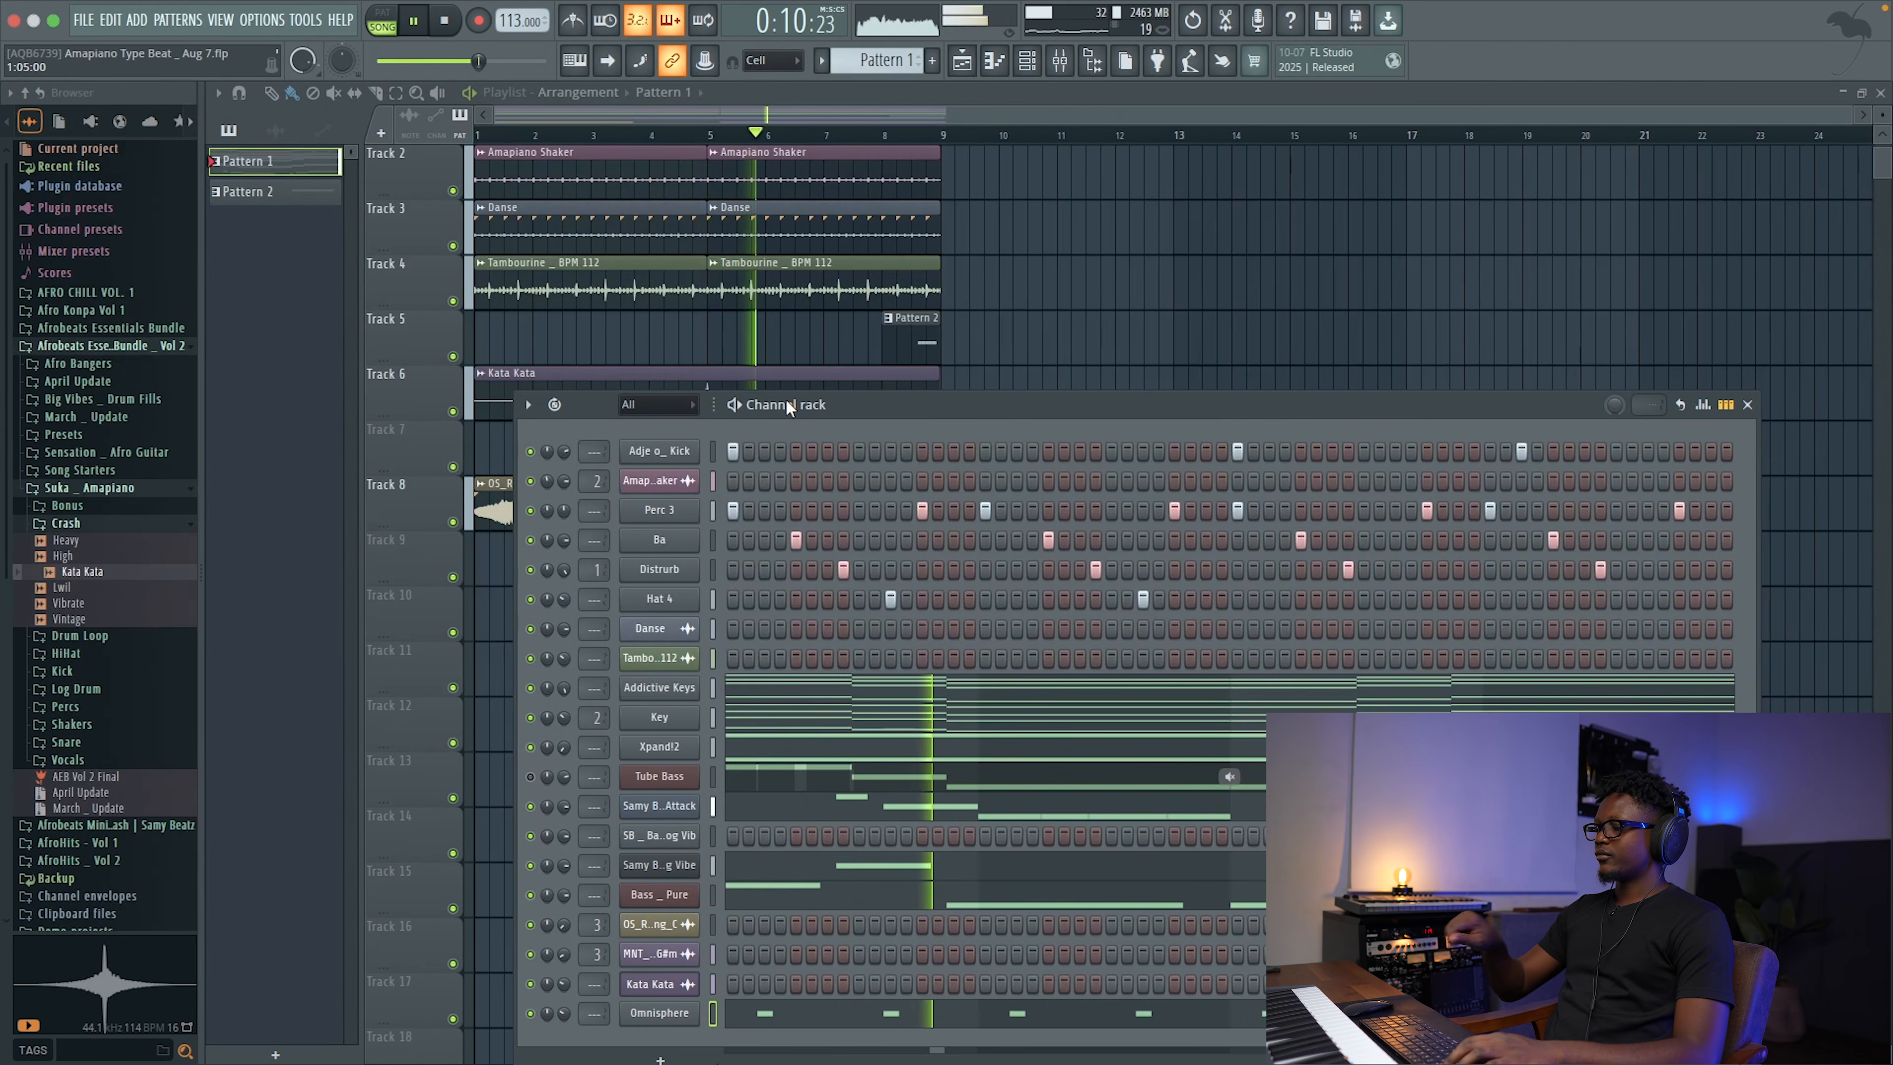